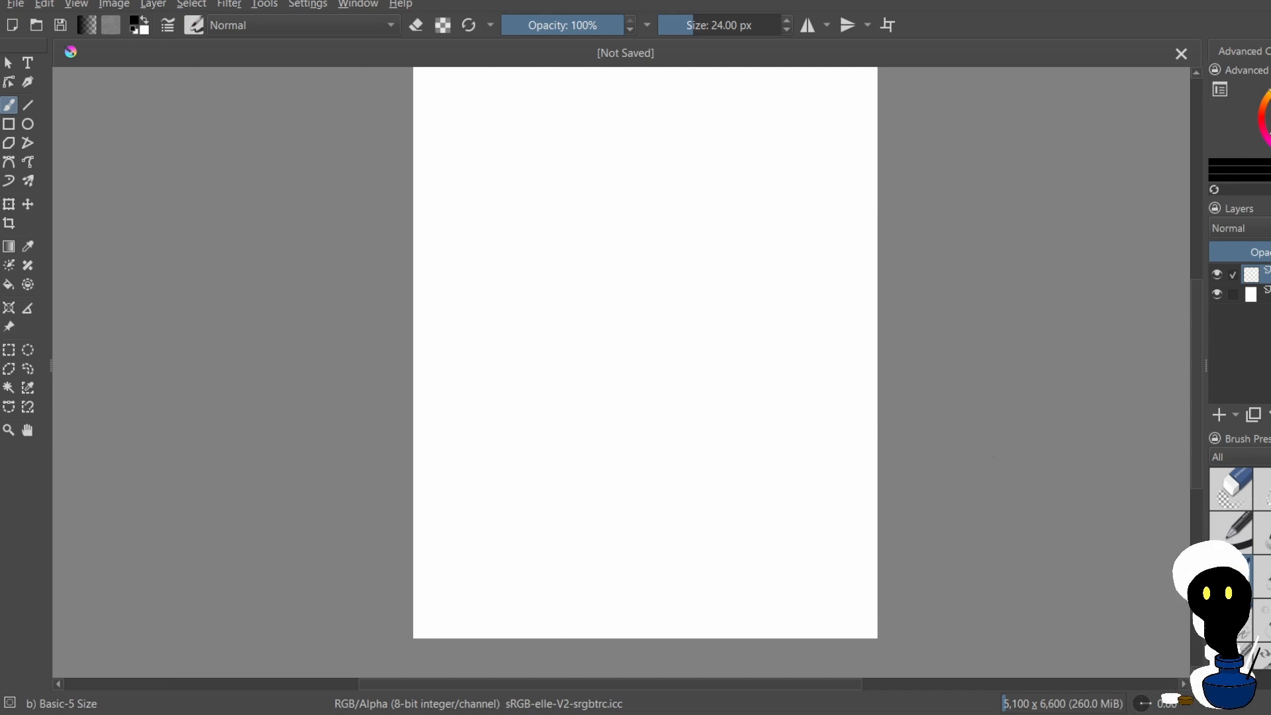
scroll(927, 461, "down", 2)
scroll(1009, 382, "up", 1)
scroll(987, 410, "up", 2)
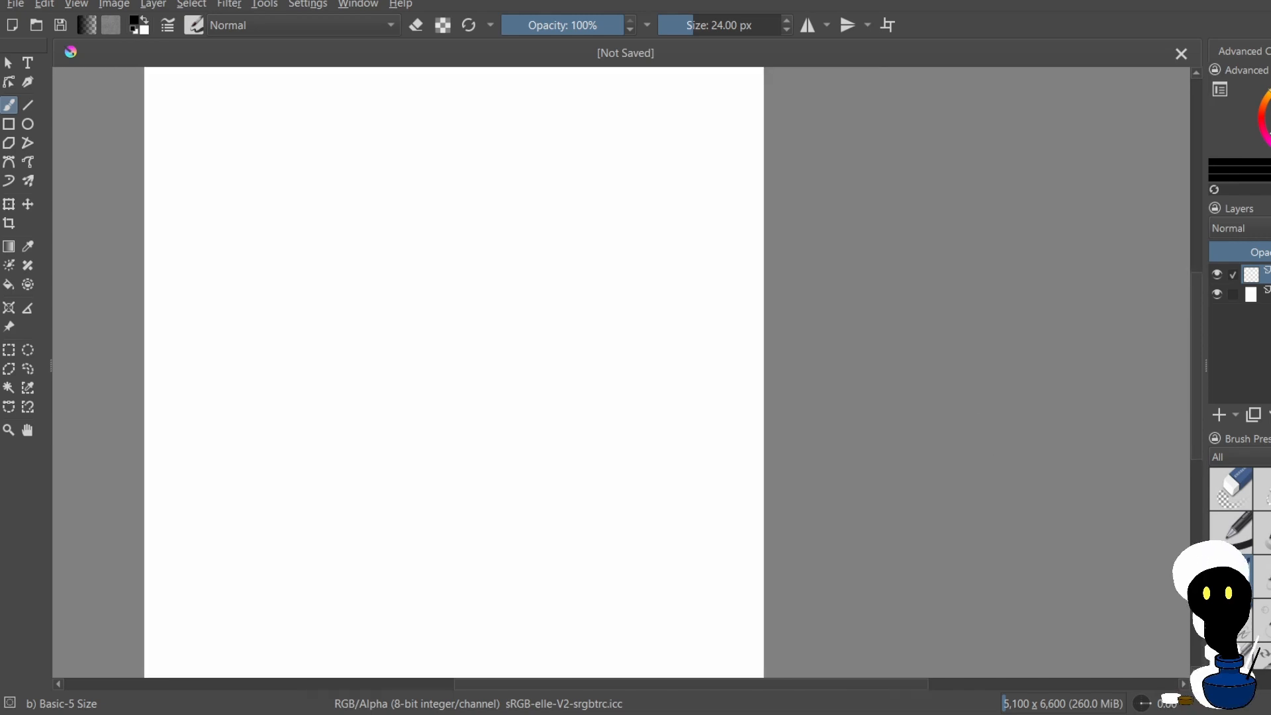
scroll(954, 424, "down", 2)
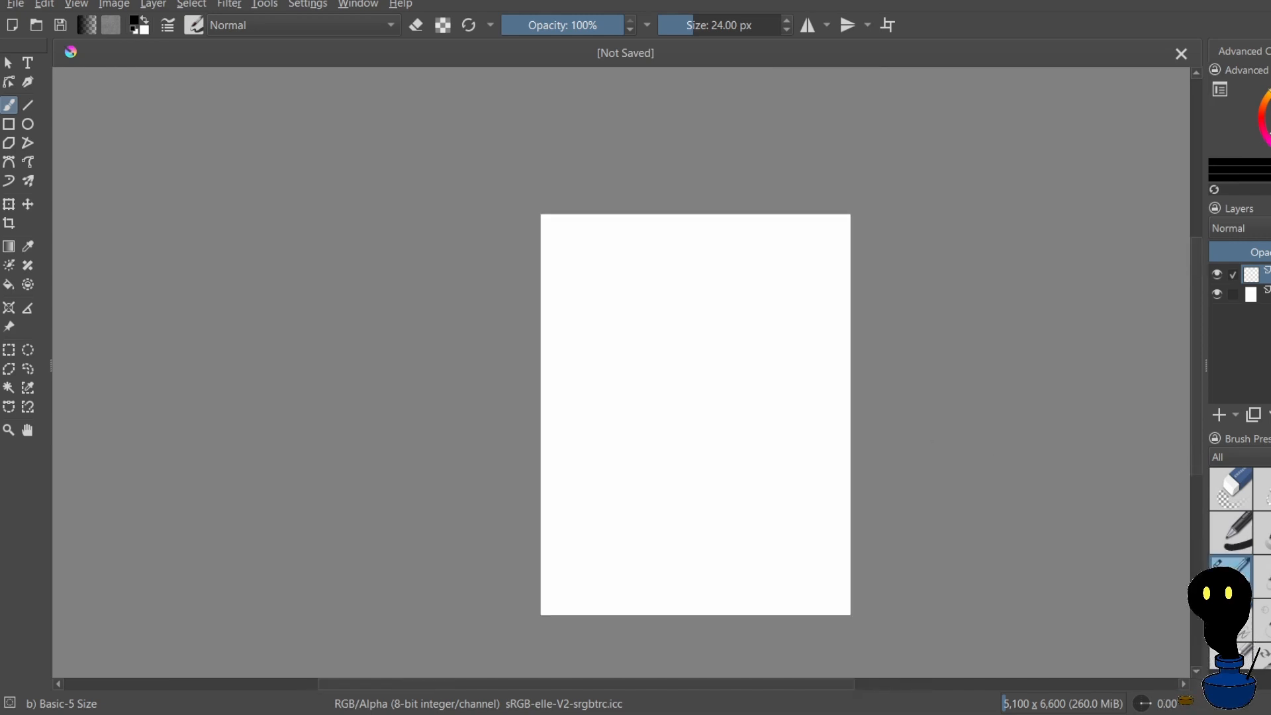
scroll(703, 272, "up", 1)
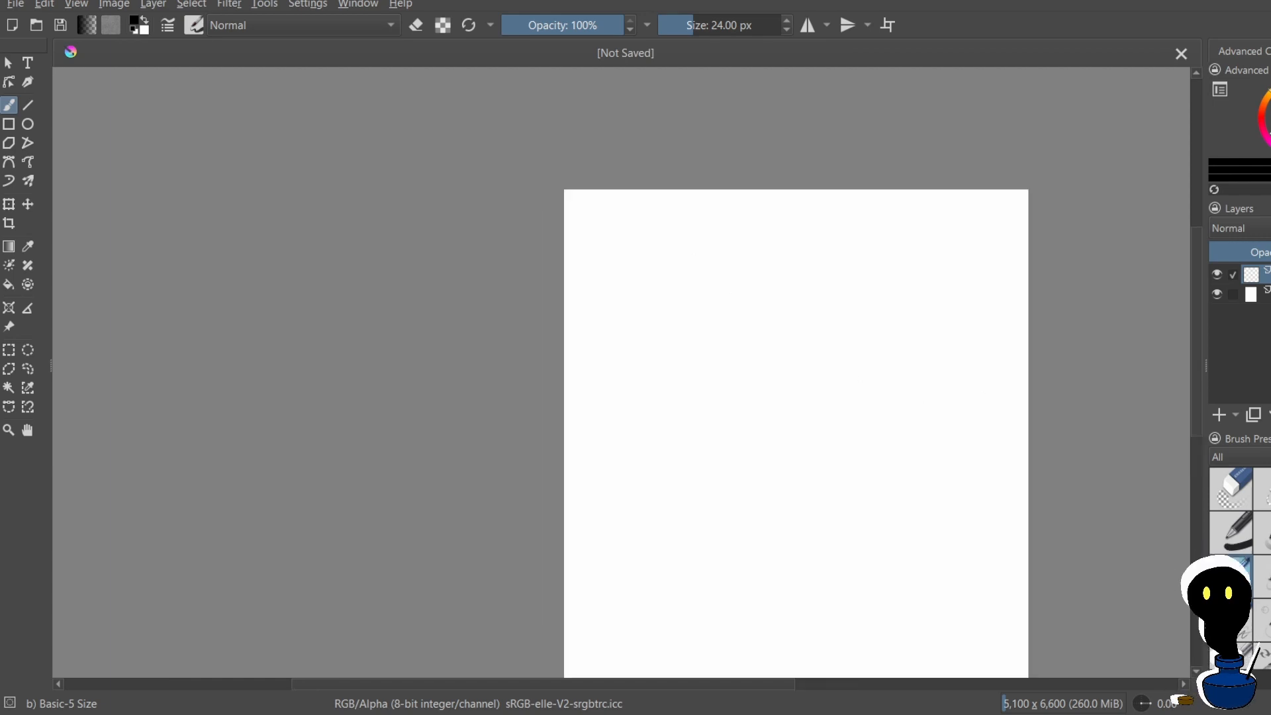
scroll(571, 357, "down", 1)
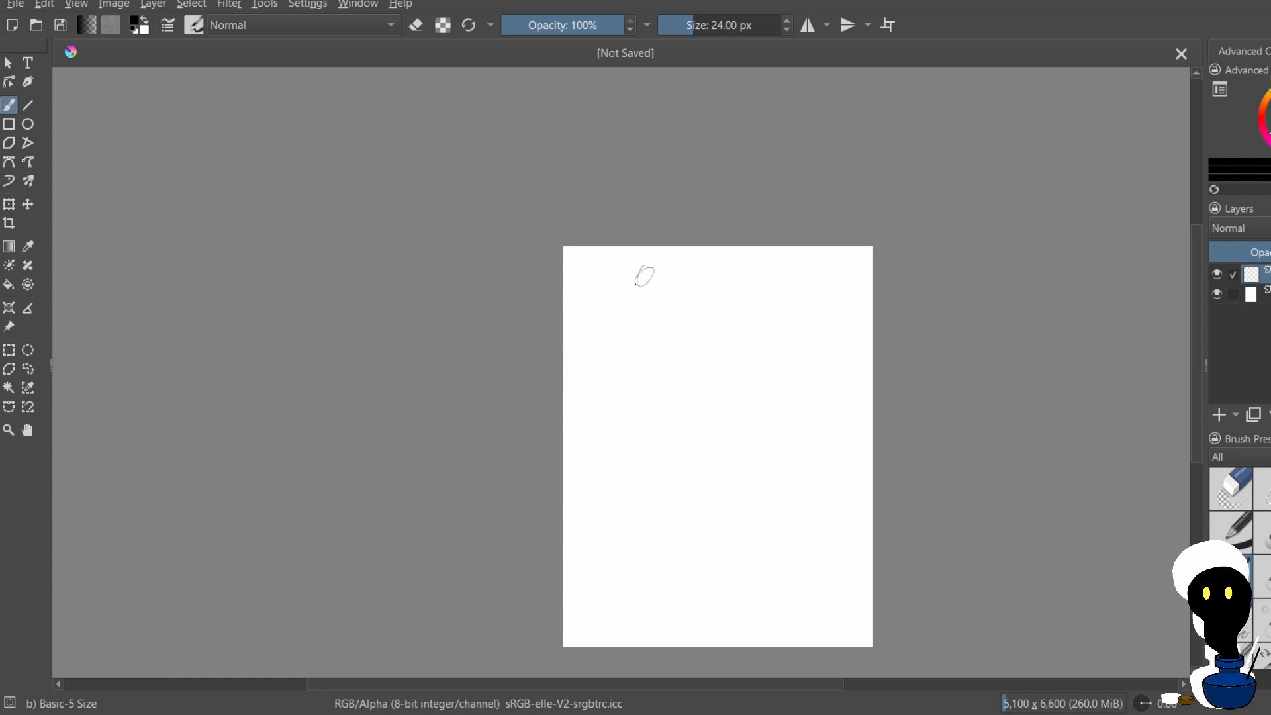
Draw two large adjoining ovals near the page's upper-left corner with the freehand brush
mouse_move(636, 275)
left_mouse_down()
mouse_move(617, 286)
mouse_move(589, 225)
mouse_move(547, 196)
left_mouse_up()
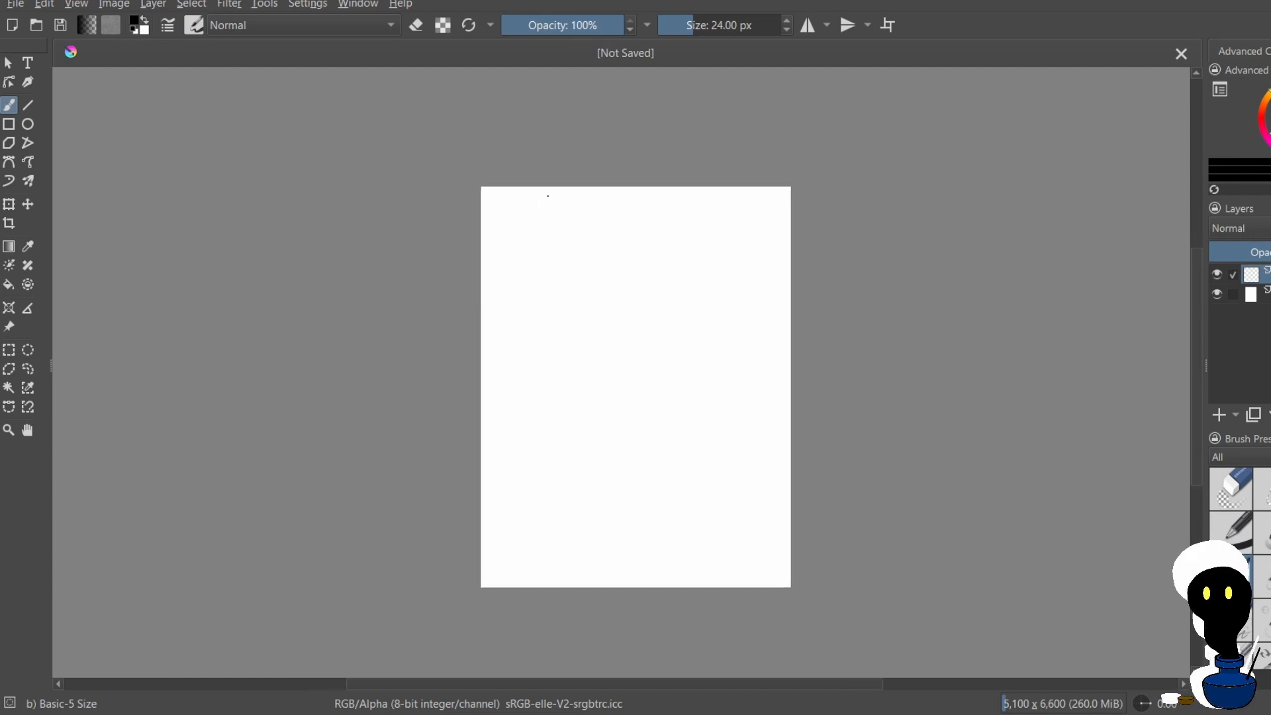
scroll(565, 230, "up", 2)
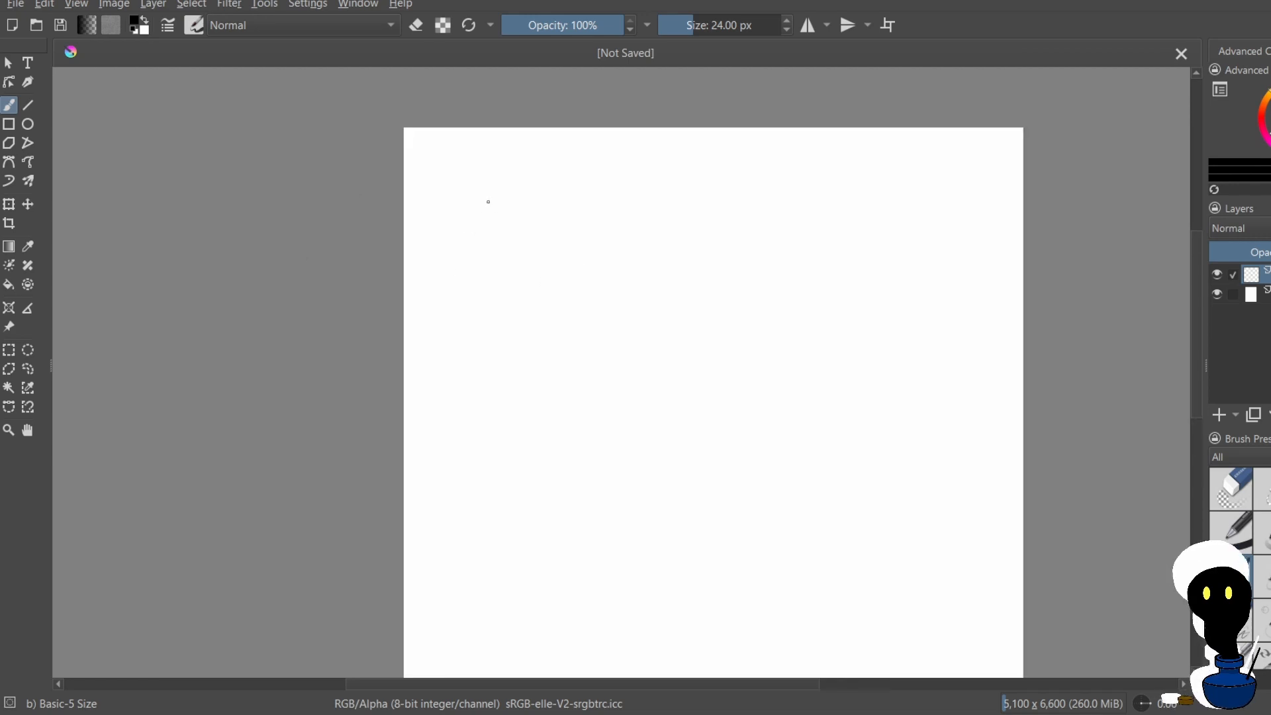
mouse_move(496, 202)
left_mouse_down()
mouse_move(525, 221)
mouse_move(547, 188)
mouse_move(570, 205)
mouse_move(513, 166)
mouse_move(529, 151)
mouse_move(522, 184)
left_mouse_up()
key("ctrl+z")
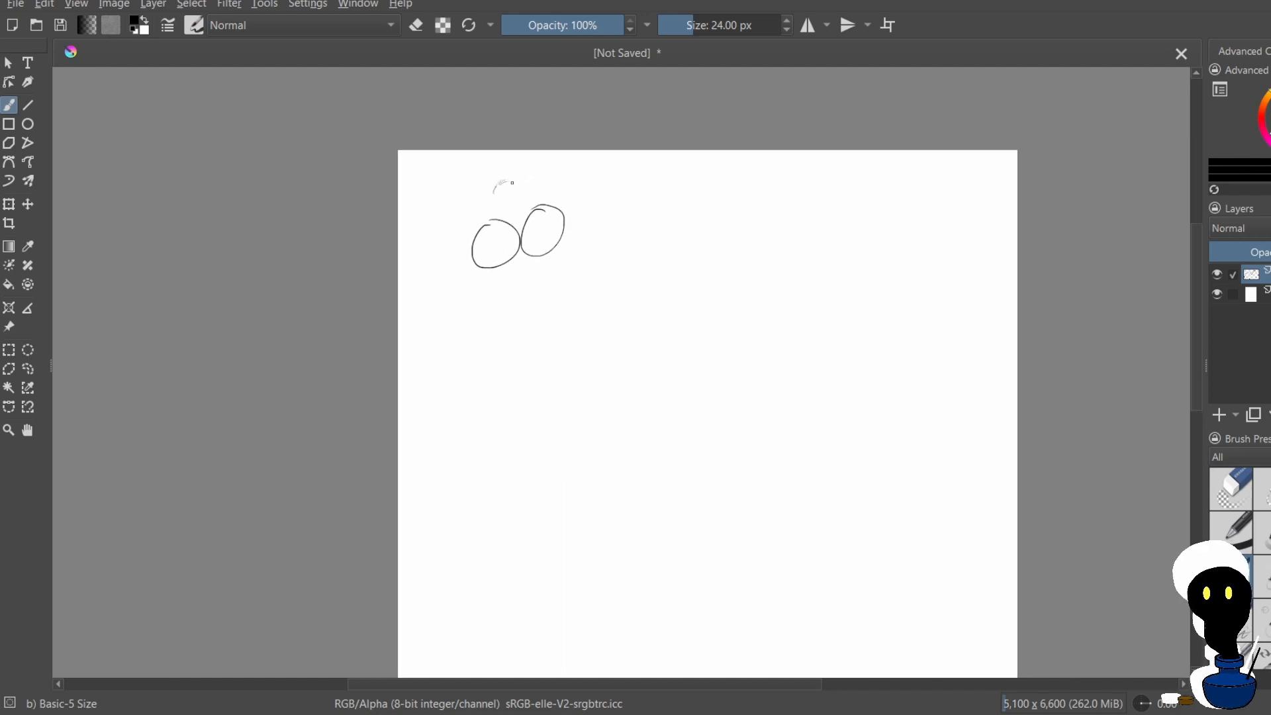
Try to sketch a small circle from short, light strokes above the two large ovals
left_click_drag(516, 183, 521, 187)
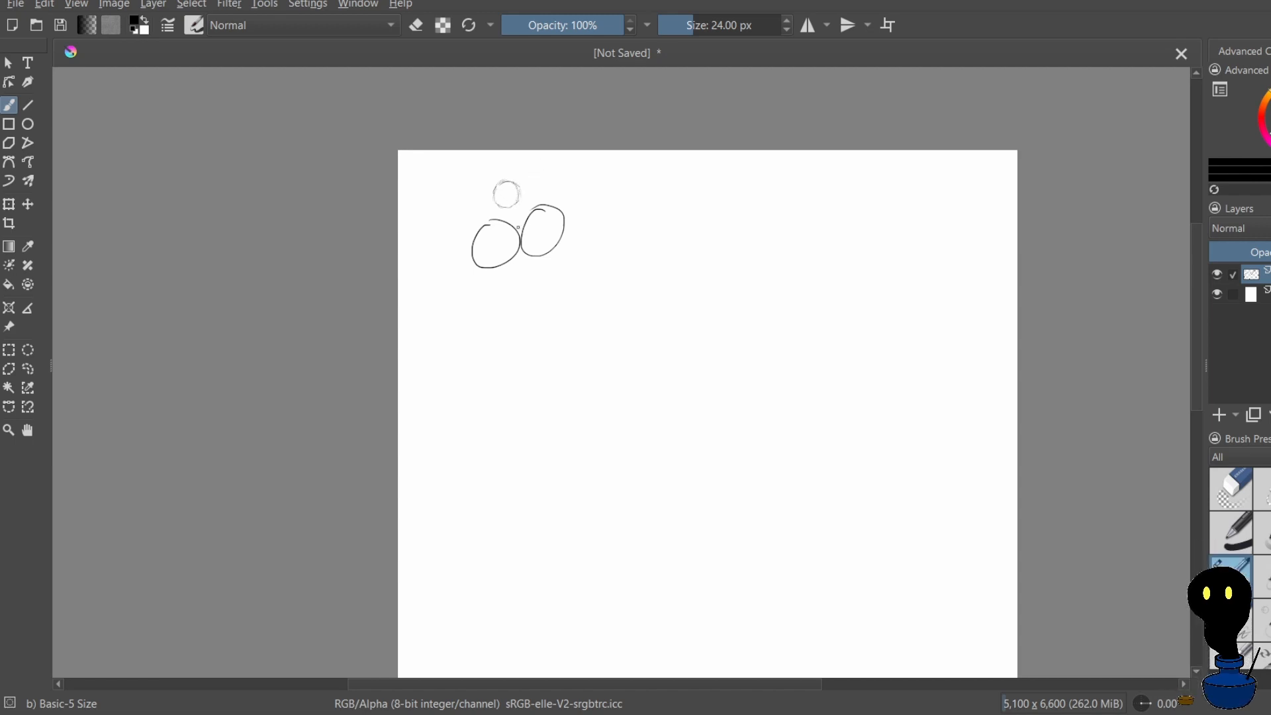
scroll(520, 207, "up", 8)
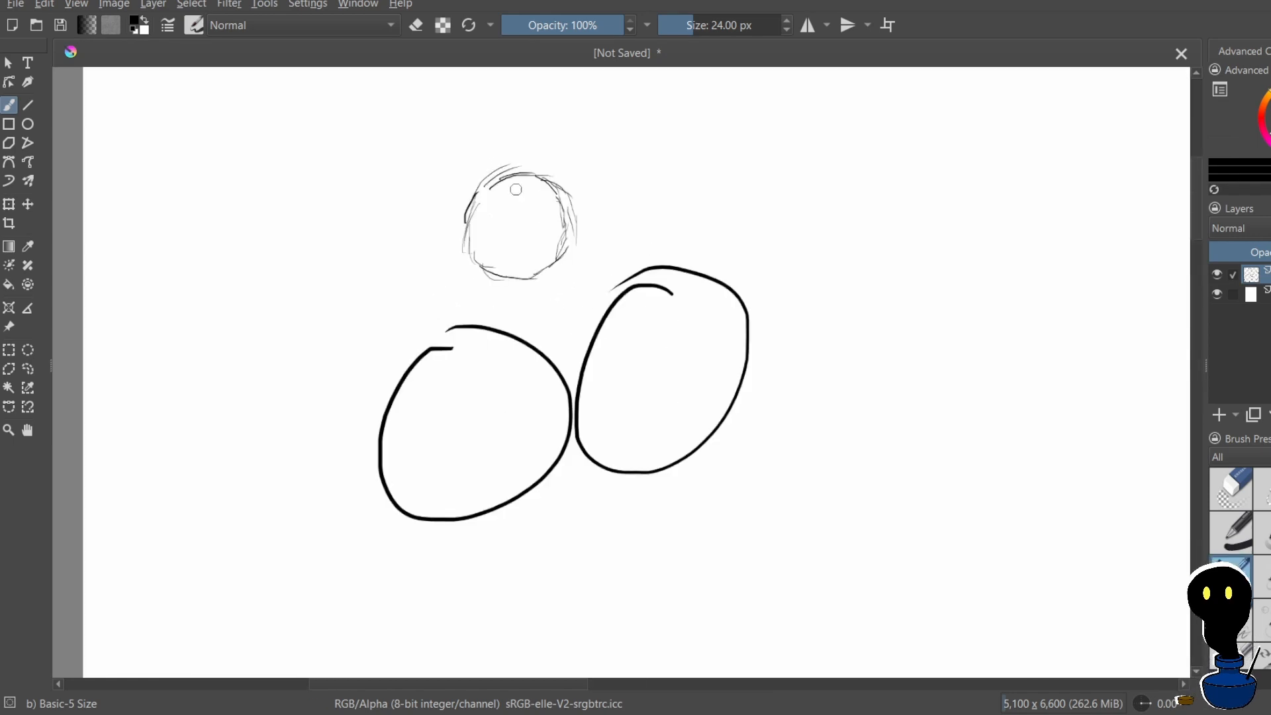
scroll(521, 196, "down", 5)
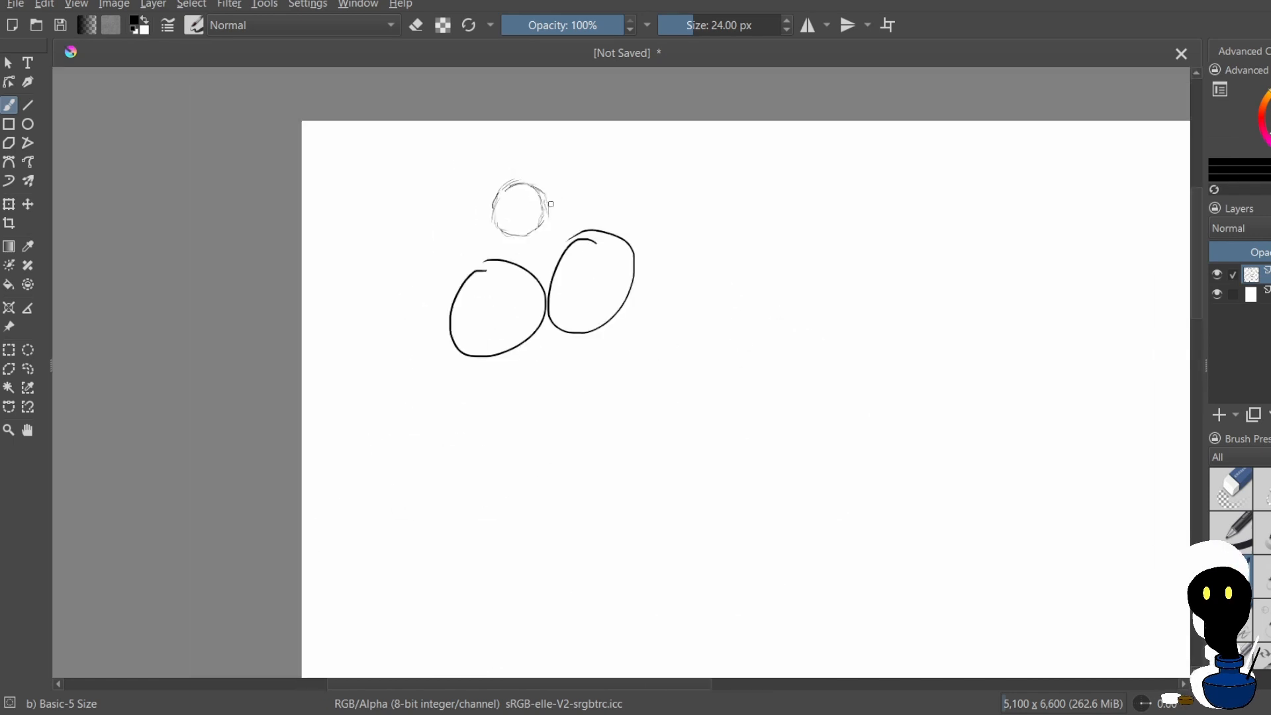
mouse_move(482, 257)
left_mouse_down()
mouse_move(496, 244)
mouse_move(486, 270)
left_mouse_up()
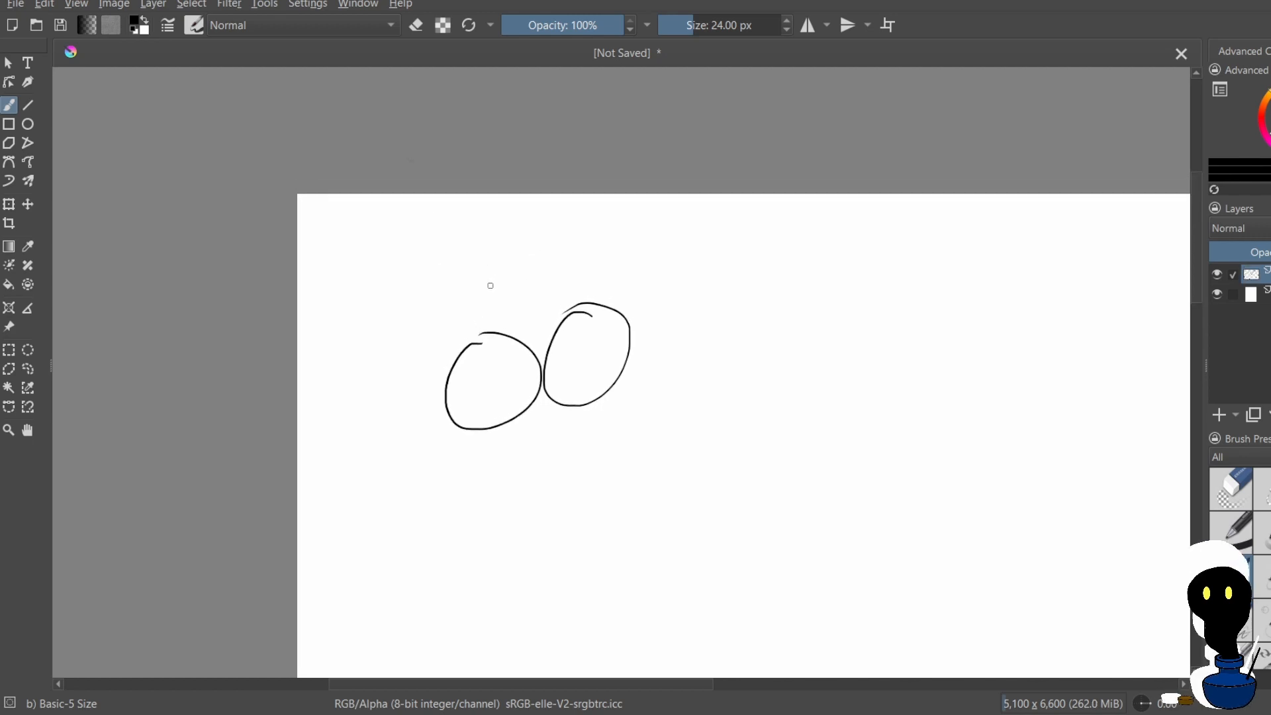
Try short arc strokes for another small circle above the large ovals, undoing them one by one
left_click_drag(485, 298, 486, 286)
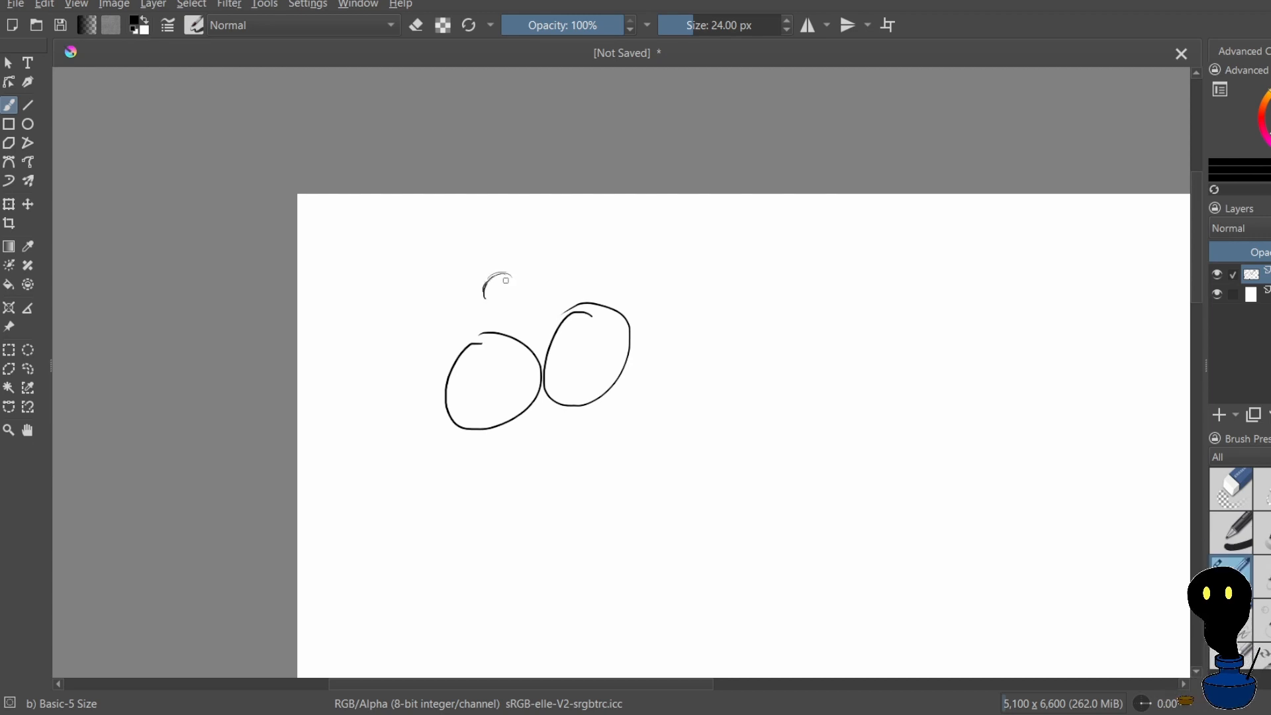
mouse_move(506, 275)
left_mouse_down()
mouse_move(514, 300)
mouse_move(486, 295)
mouse_move(514, 301)
left_mouse_up()
key("ctrl+z")
key("ctrl+z")
key("ctrl+z")
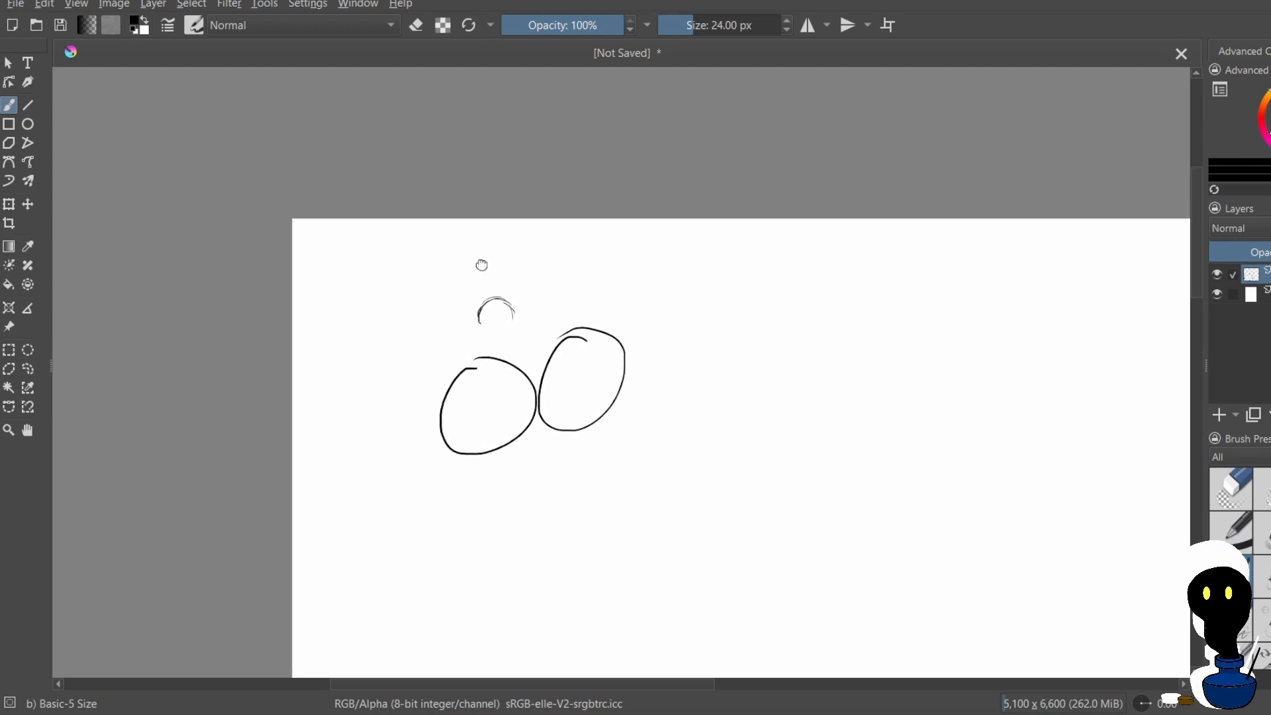
key("ctrl+z")
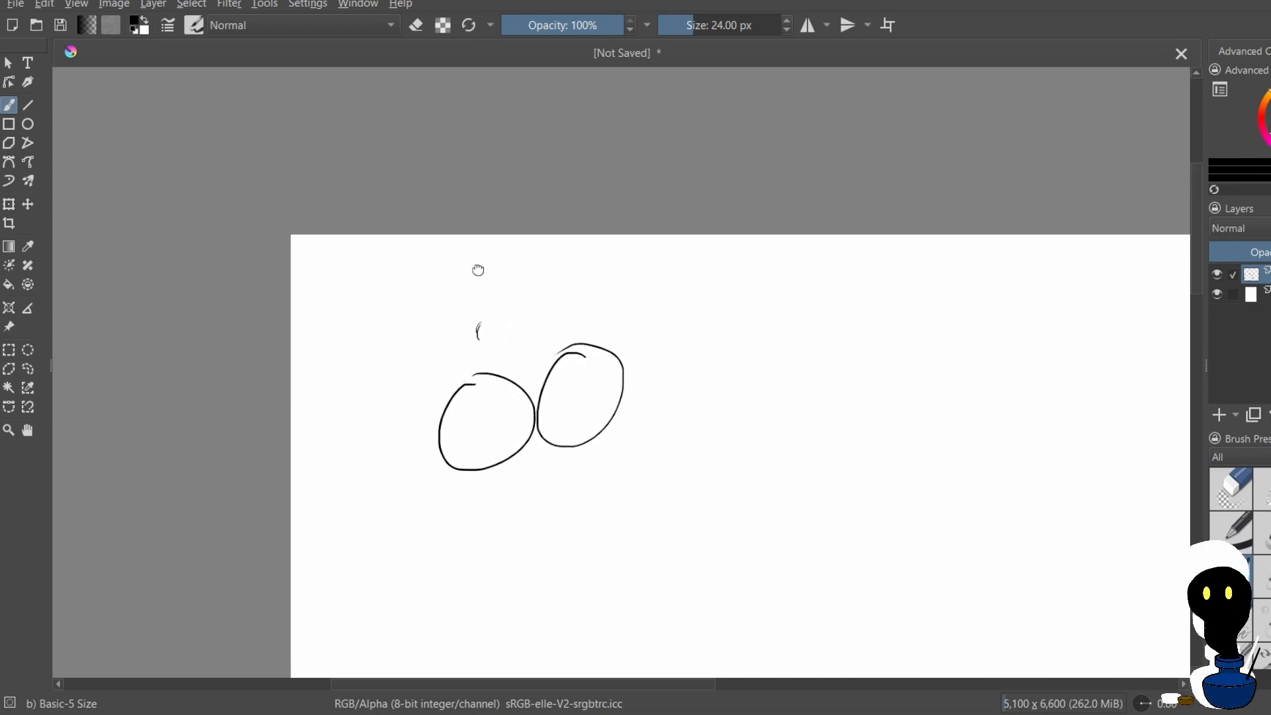
key("ctrl+z")
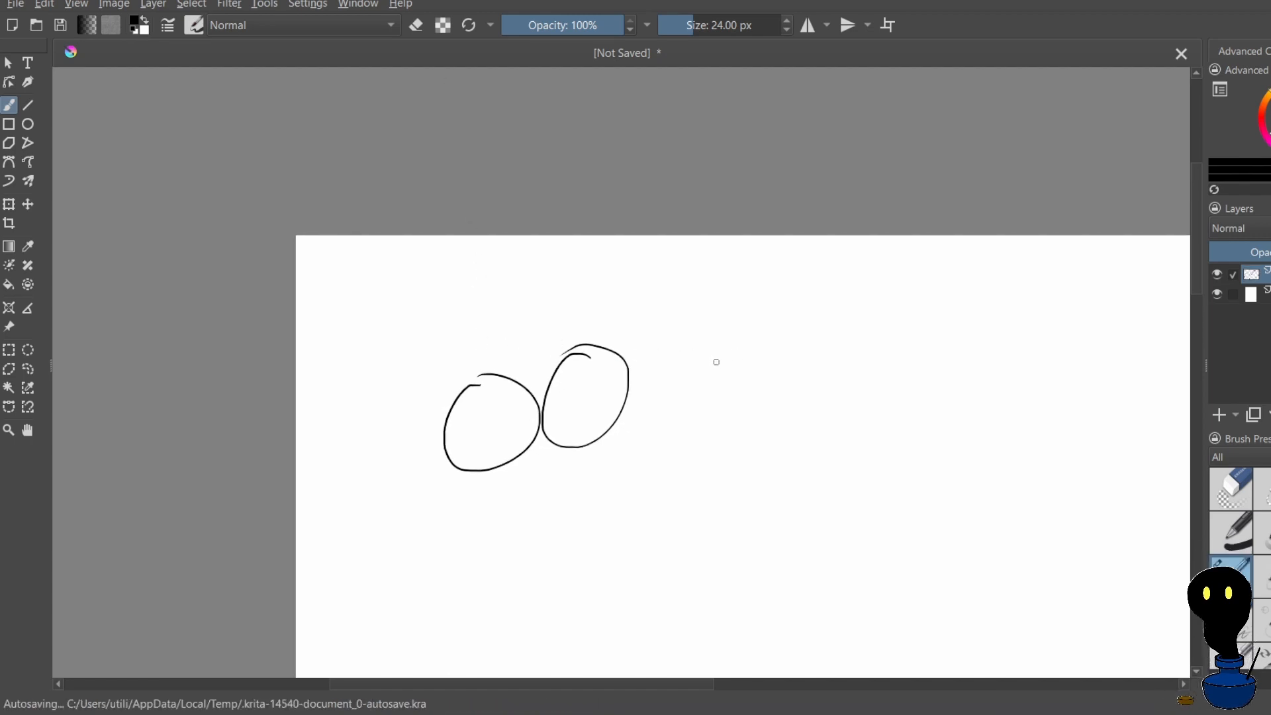
Sketch a small cylinder to the right of the large ovals, from a front circle and an extended side outline
left_click_drag(716, 357, 715, 355)
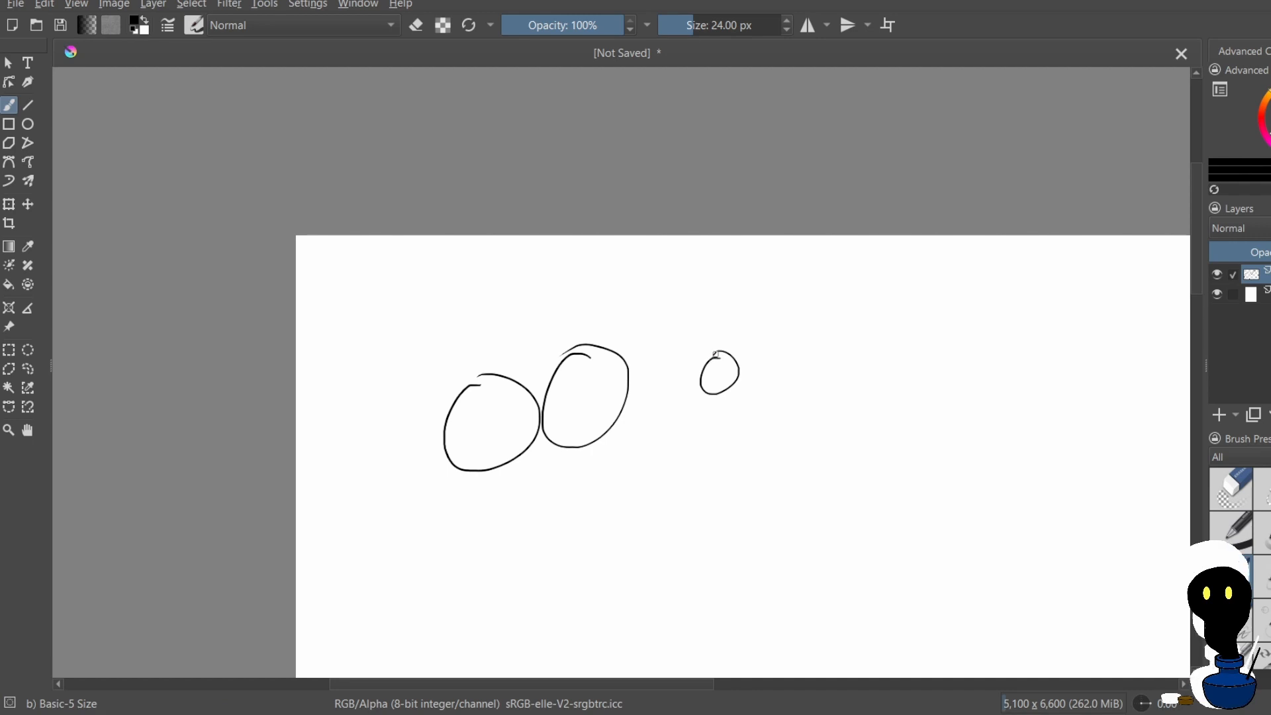
key("ctrl+z")
mouse_move(713, 343)
left_mouse_down()
mouse_move(749, 349)
mouse_move(715, 342)
mouse_move(704, 356)
mouse_move(715, 351)
mouse_move(704, 366)
mouse_move(717, 384)
mouse_move(753, 359)
mouse_move(712, 340)
mouse_move(762, 328)
left_mouse_up()
key("ctrl+z")
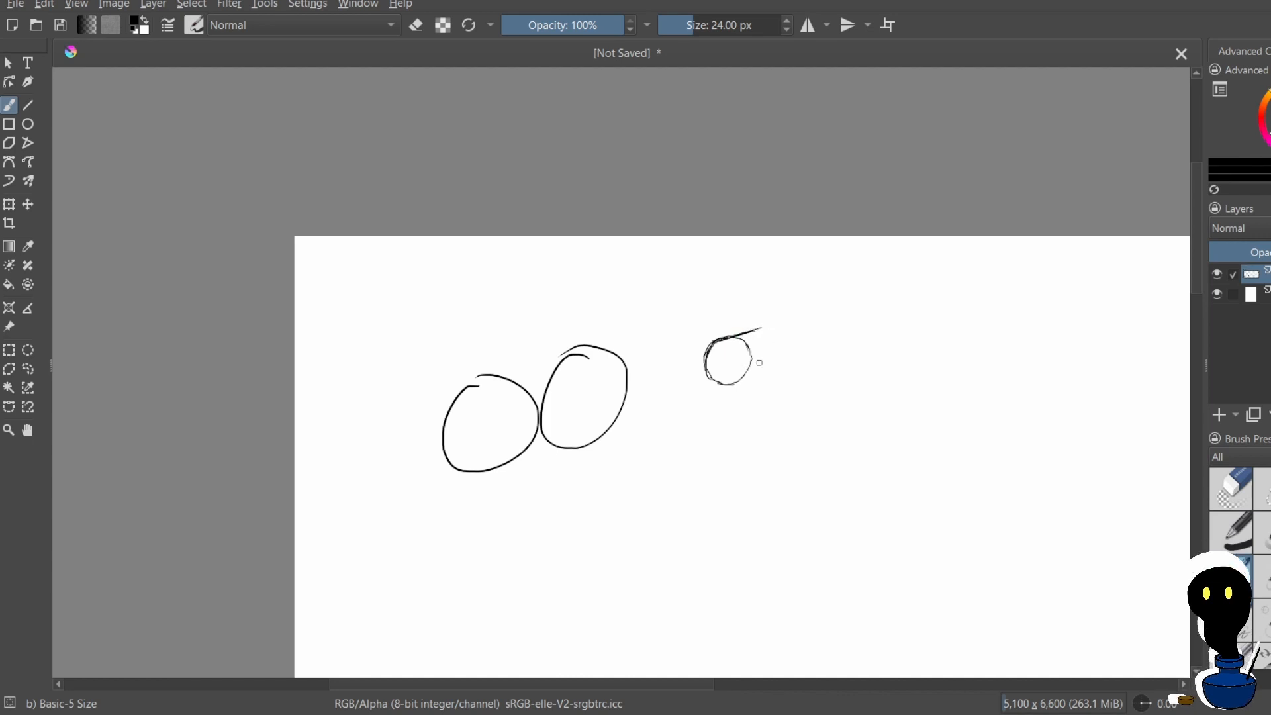
mouse_move(762, 328)
left_mouse_down()
mouse_move(778, 366)
mouse_move(748, 376)
mouse_move(748, 381)
left_mouse_up()
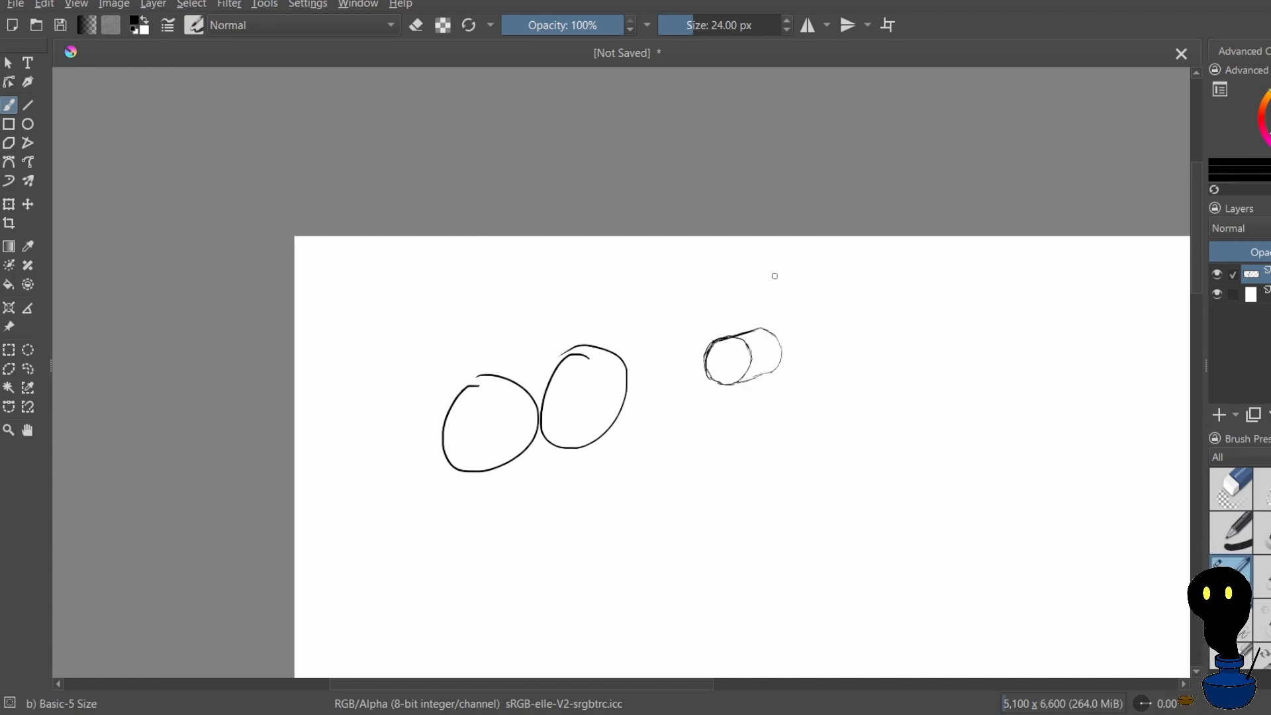
Draw a circle with curved vertical and horizontal contour lines just below the small cylinder
scroll(746, 313, "down", 5)
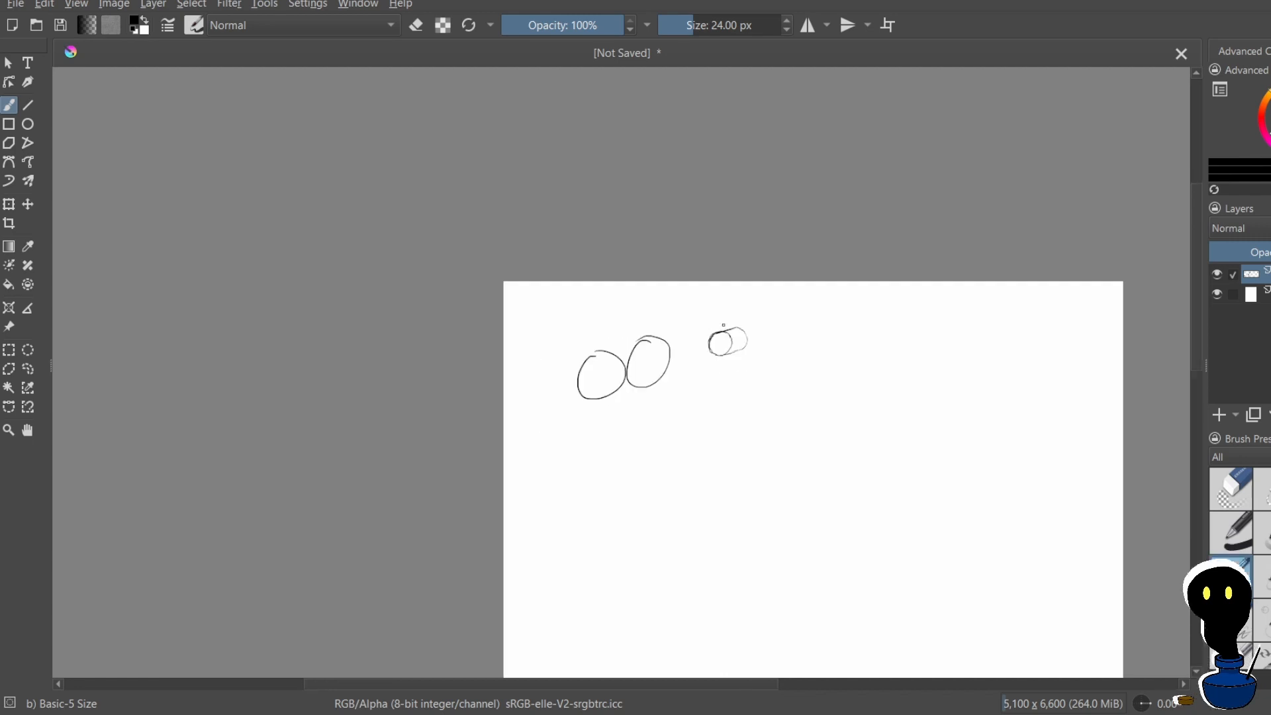
scroll(766, 358, "up", 5)
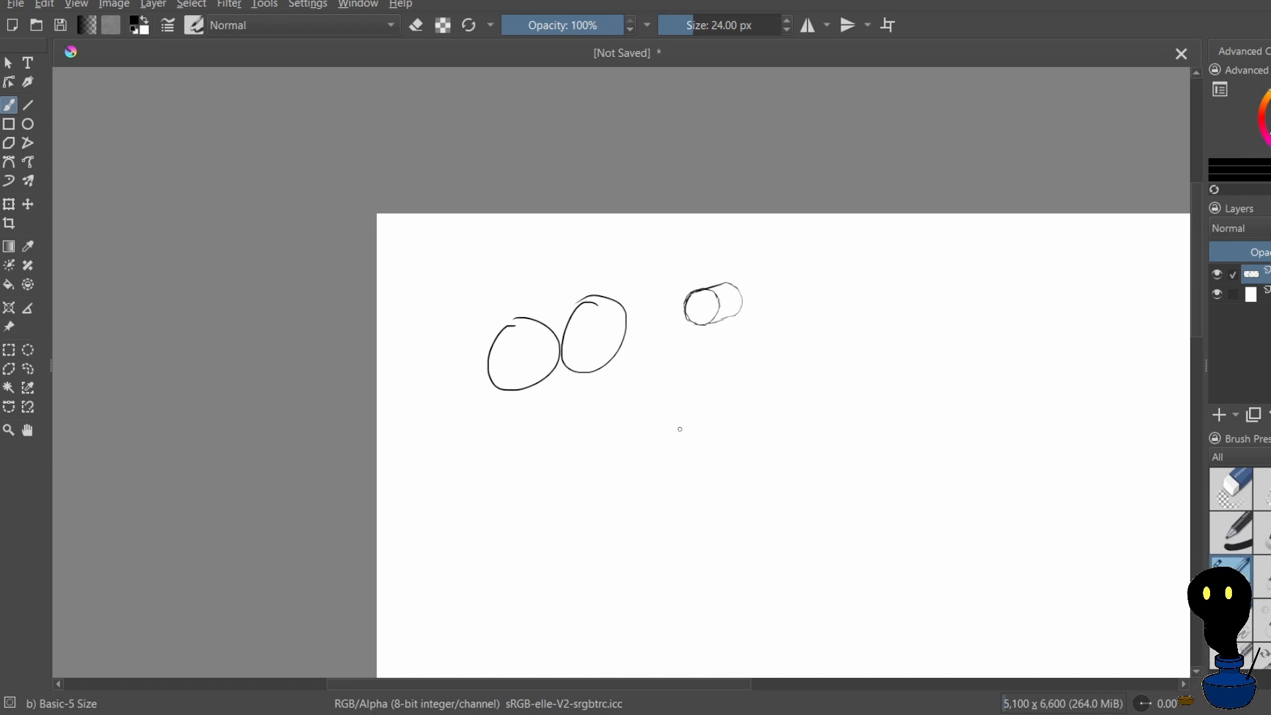
mouse_move(671, 392)
left_mouse_down()
mouse_move(730, 386)
mouse_move(672, 390)
mouse_move(700, 385)
mouse_move(697, 372)
mouse_move(663, 376)
mouse_move(680, 345)
mouse_move(676, 386)
left_mouse_up()
key("ctrl+z")
key("ctrl+z")
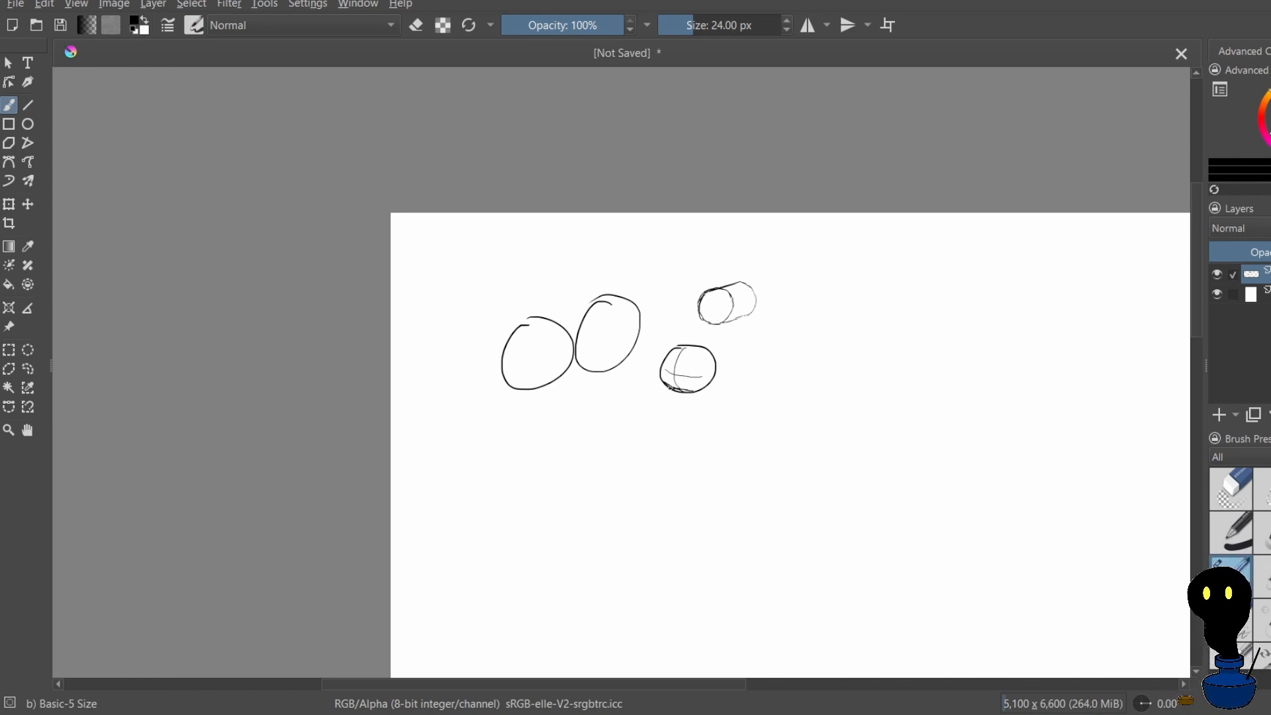
key("ctrl+z")
left_click_drag(681, 375, 686, 385)
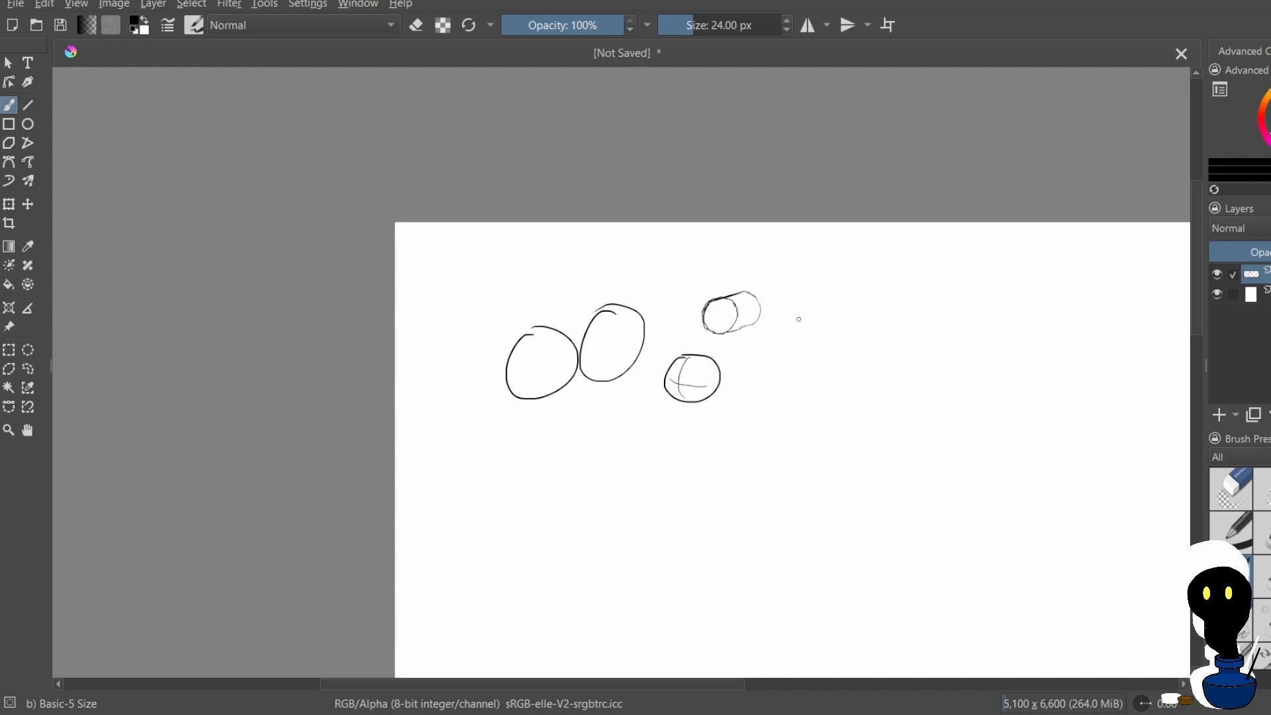
Draw two small circles side by side directly below the large ovals, undoing the stray circles beside them
left_click_drag(795, 314, 792, 316)
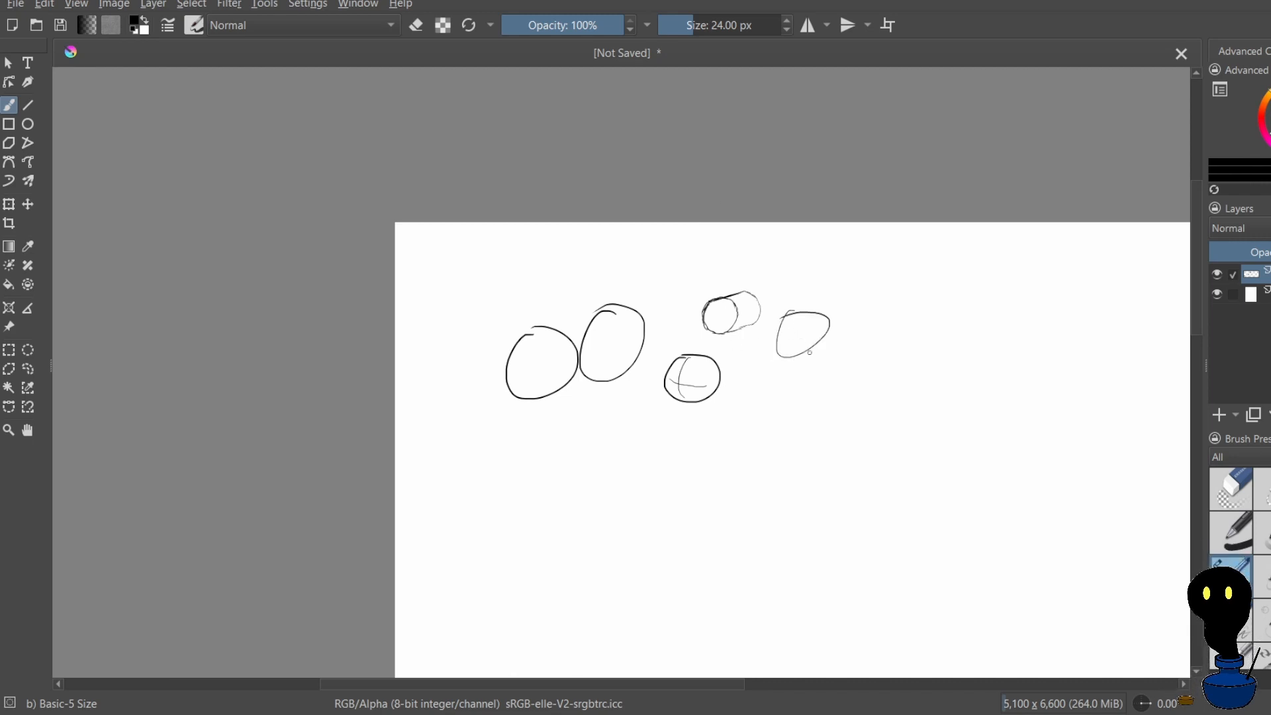
key("ctrl+z")
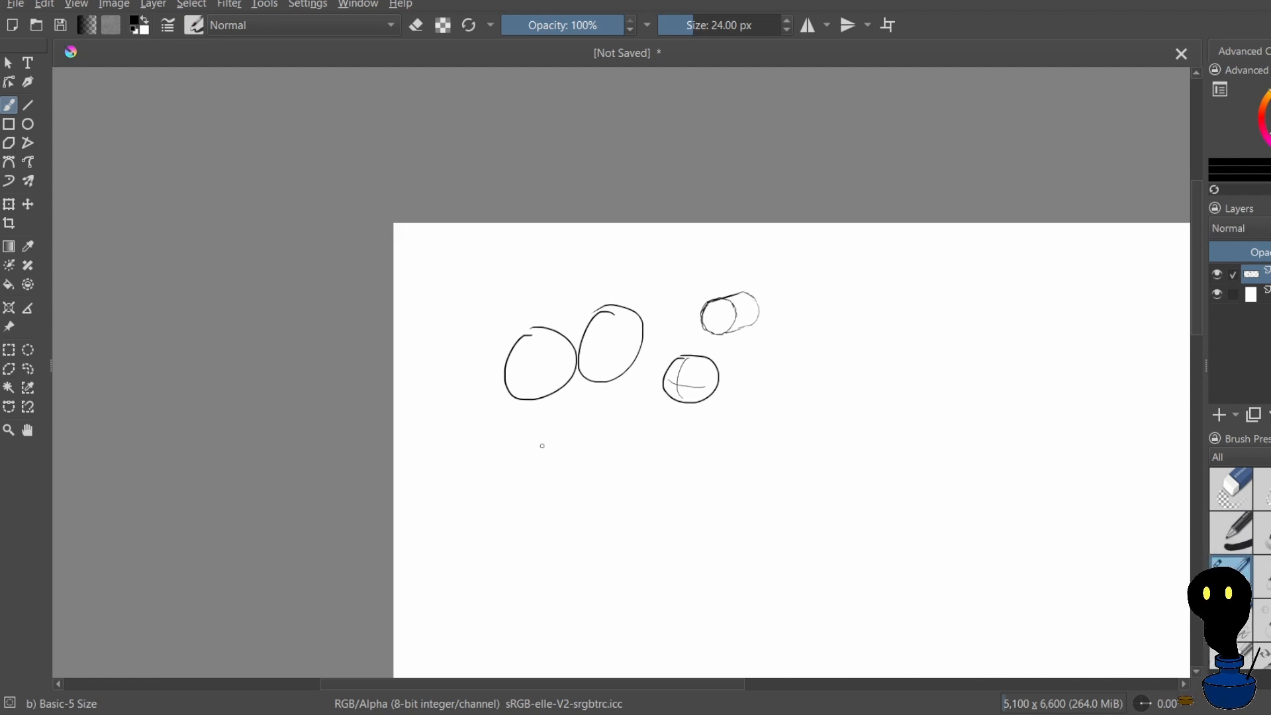
mouse_move(562, 416)
left_mouse_down()
mouse_move(563, 455)
mouse_move(557, 416)
mouse_move(507, 418)
mouse_move(517, 408)
left_mouse_up()
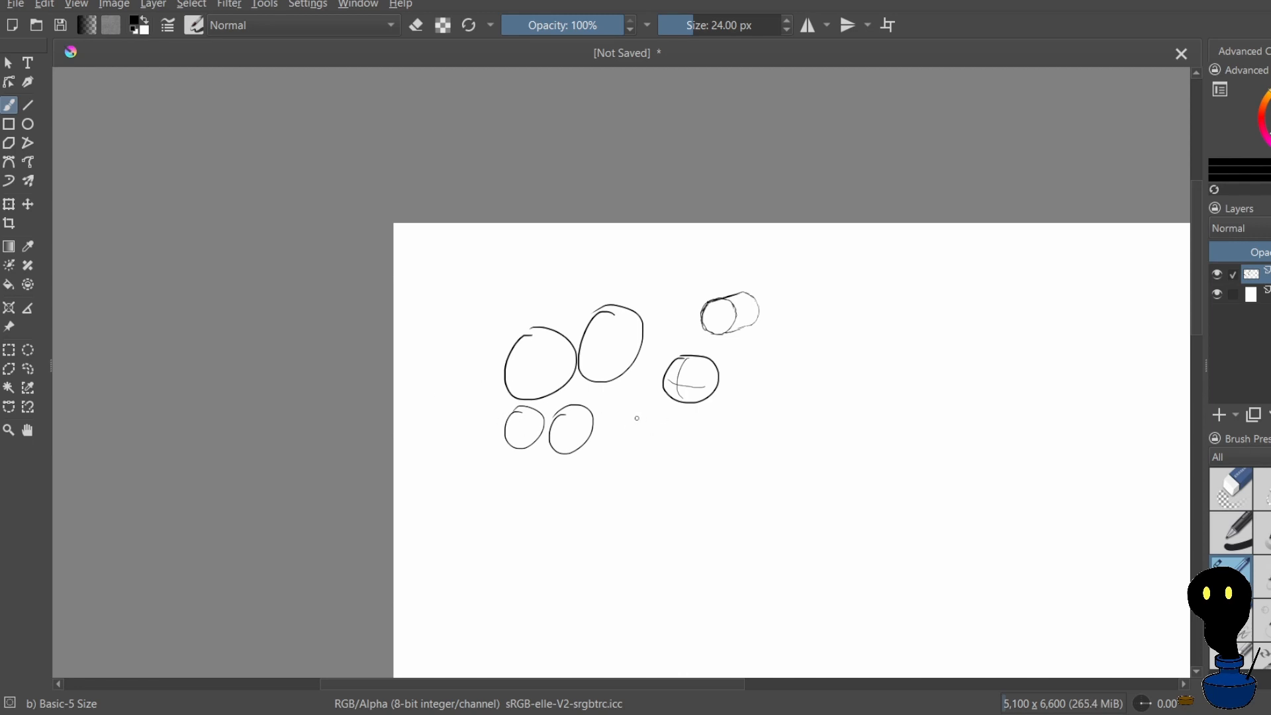
mouse_move(633, 418)
left_mouse_down()
mouse_move(625, 461)
mouse_move(638, 416)
left_mouse_up()
key("ctrl+z")
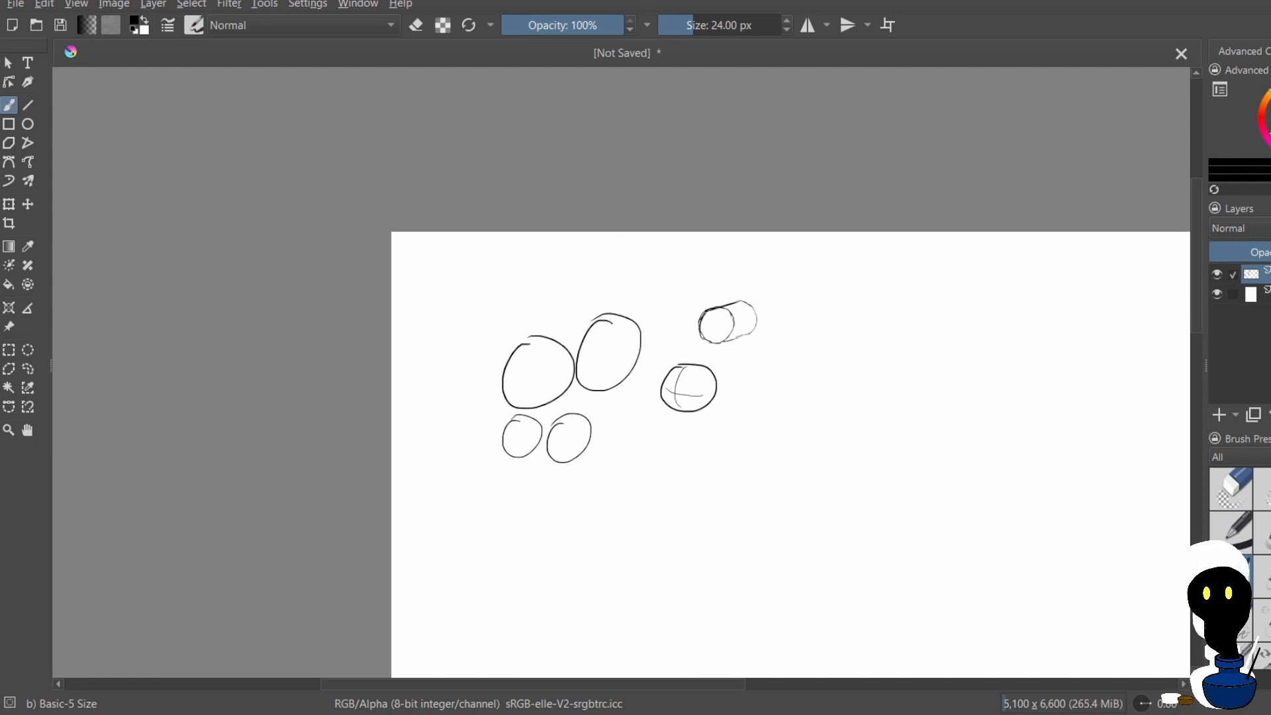
Try parallel curved strokes in the empty area to the right of the circles and undo them
left_click_drag(724, 450, 783, 394)
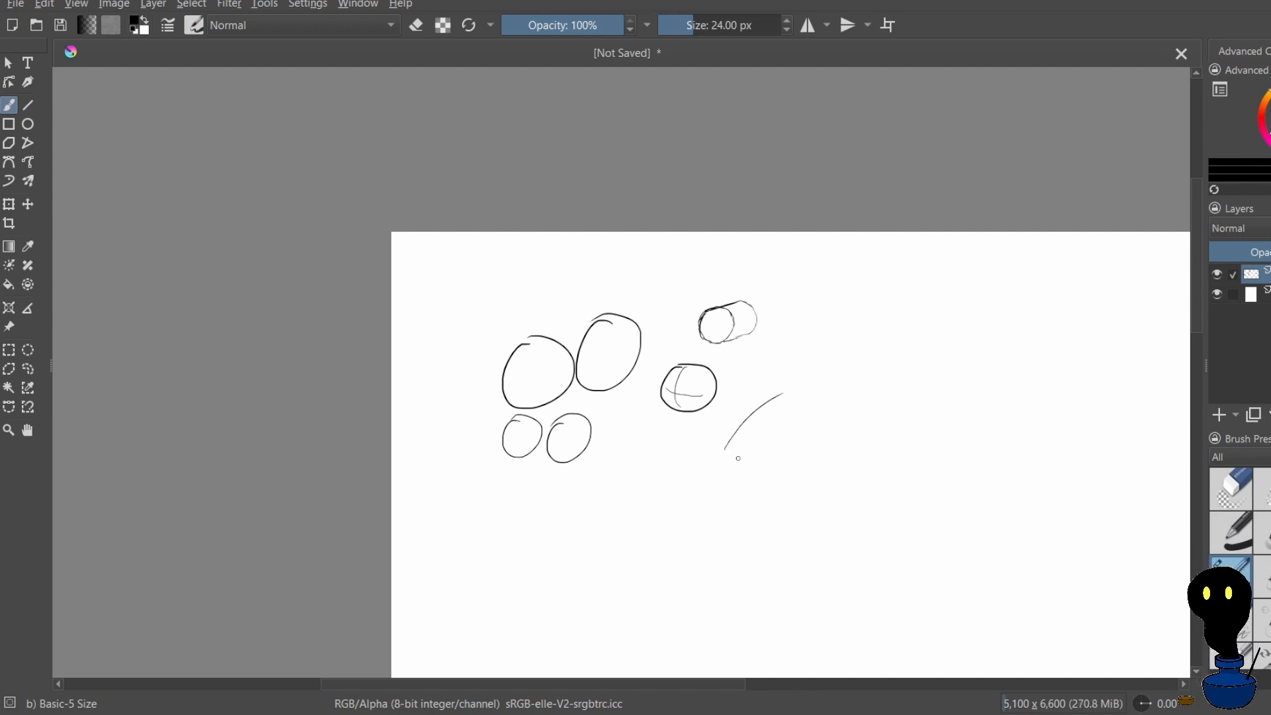
left_click_drag(741, 473, 802, 420)
mouse_move(780, 370)
left_mouse_down()
mouse_move(821, 363)
mouse_move(792, 364)
mouse_move(826, 367)
mouse_move(775, 356)
mouse_move(846, 332)
mouse_move(771, 342)
mouse_move(856, 312)
left_mouse_up()
key("ctrl+z")
key("ctrl+z")
key("ctrl+z")
Try single rising arcs to the right of the circle with contour lines, undoing each one
key("ctrl+z")
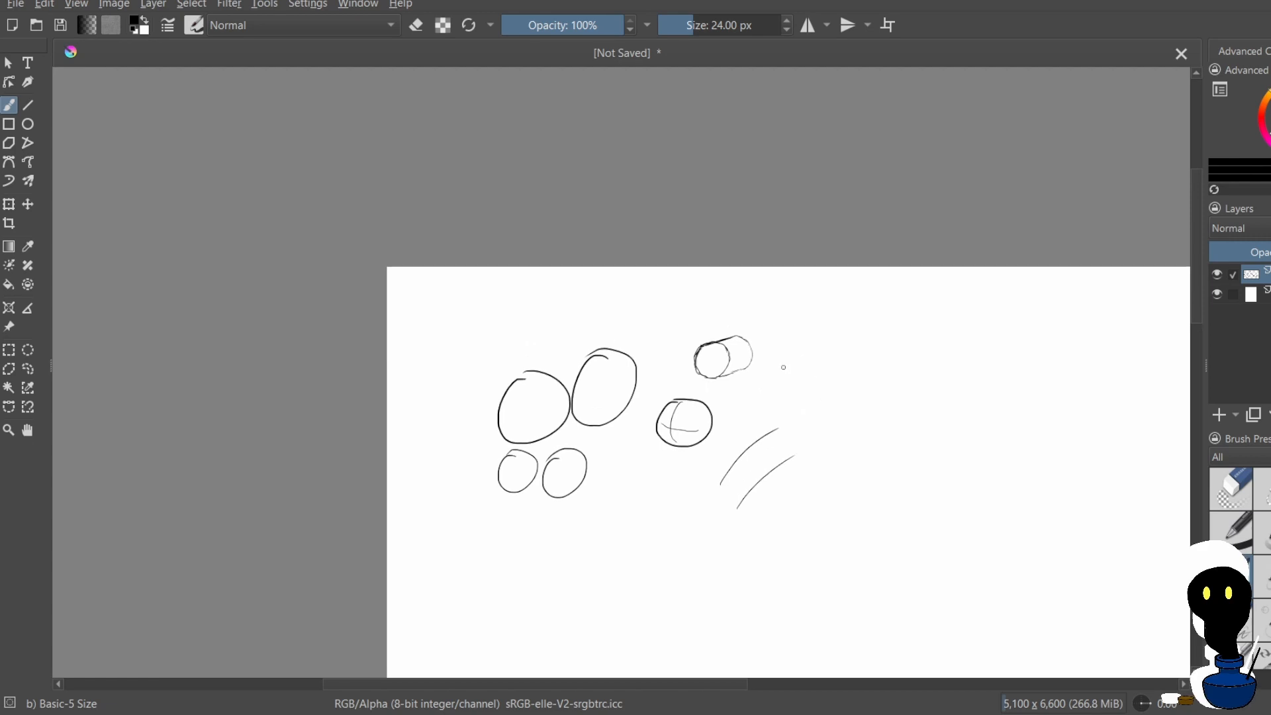
key("ctrl+z")
left_click_drag(788, 374, 702, 285)
key("ctrl+z")
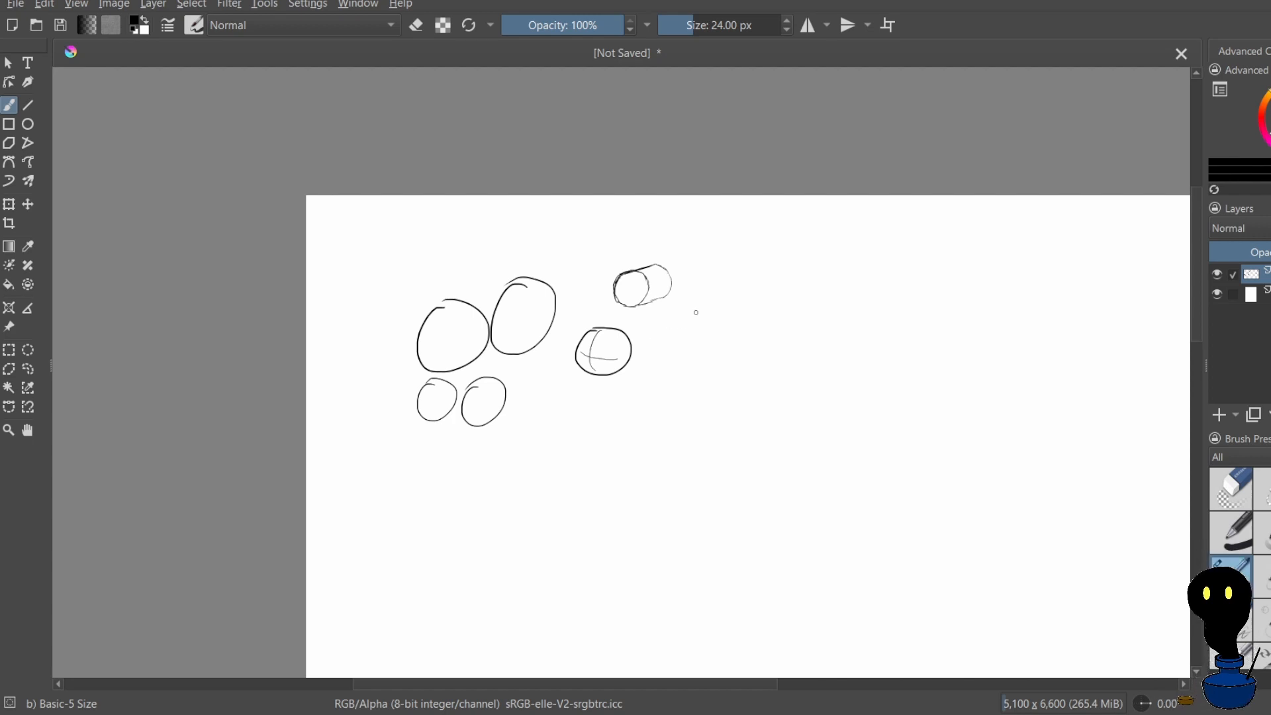
mouse_move(662, 370)
left_mouse_down()
mouse_move(673, 346)
mouse_move(720, 308)
left_mouse_up()
key("ctrl+z")
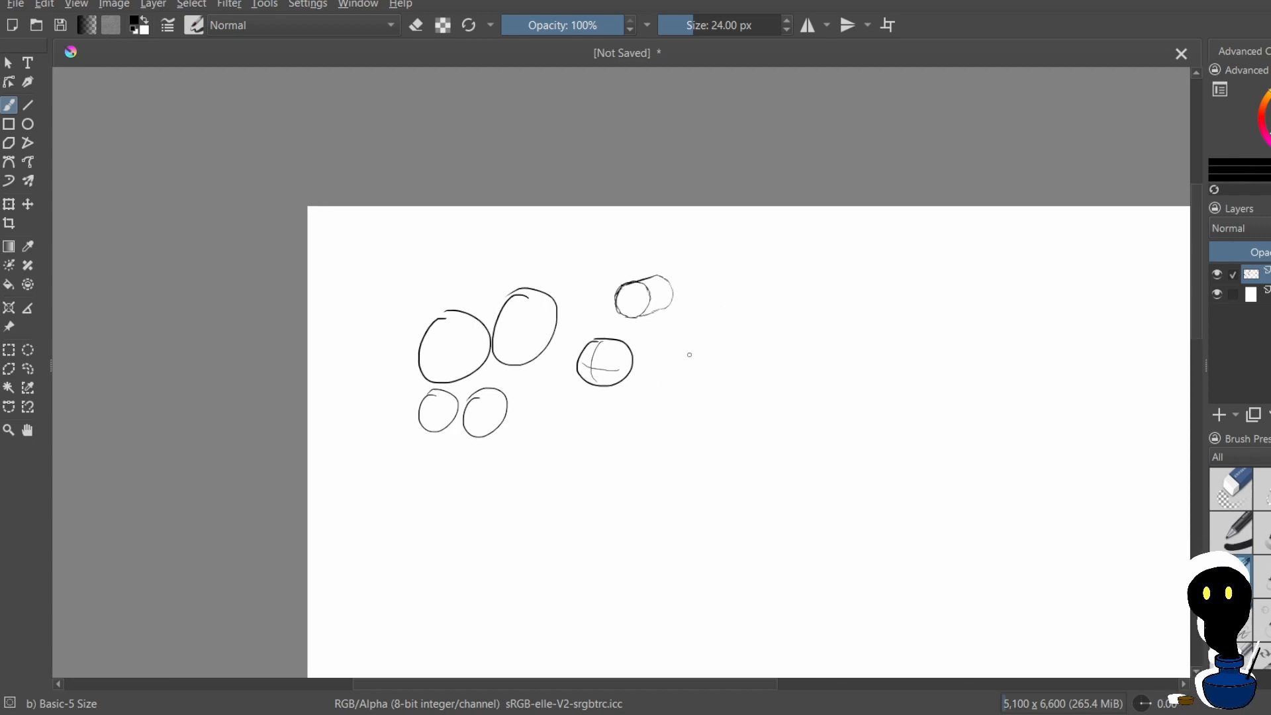
left_click_drag(663, 386, 722, 328)
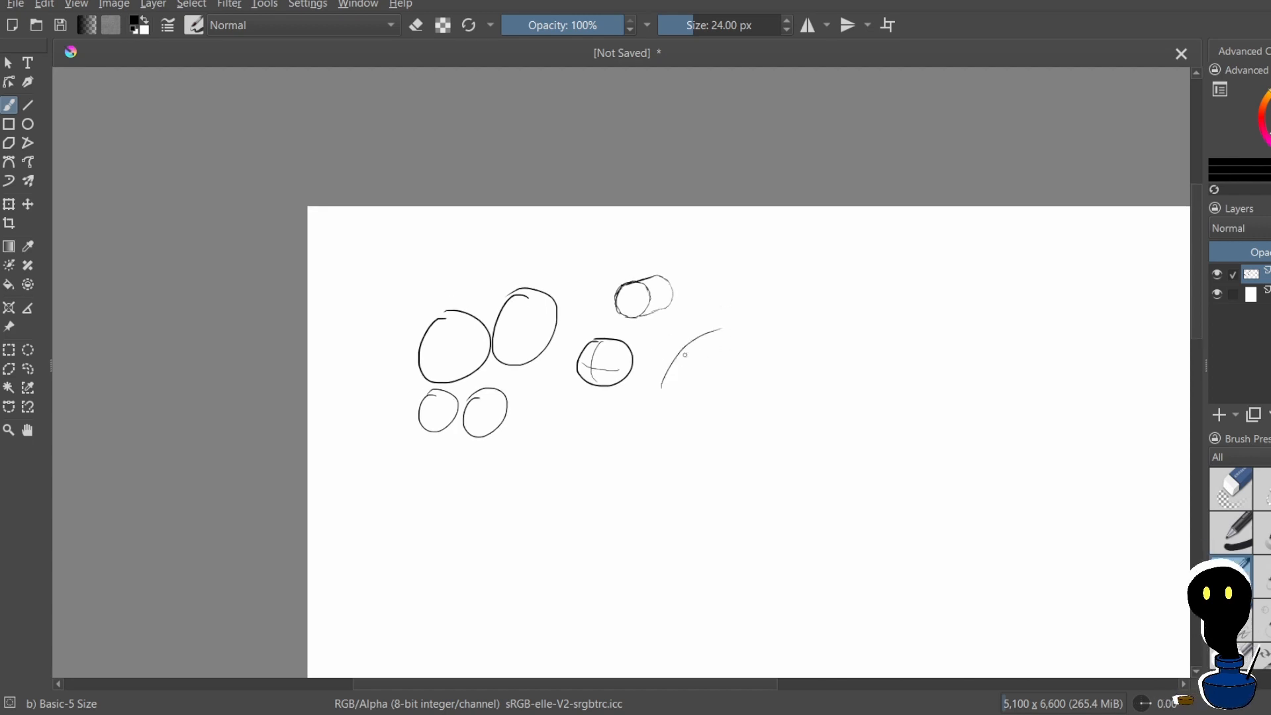
key("ctrl+z")
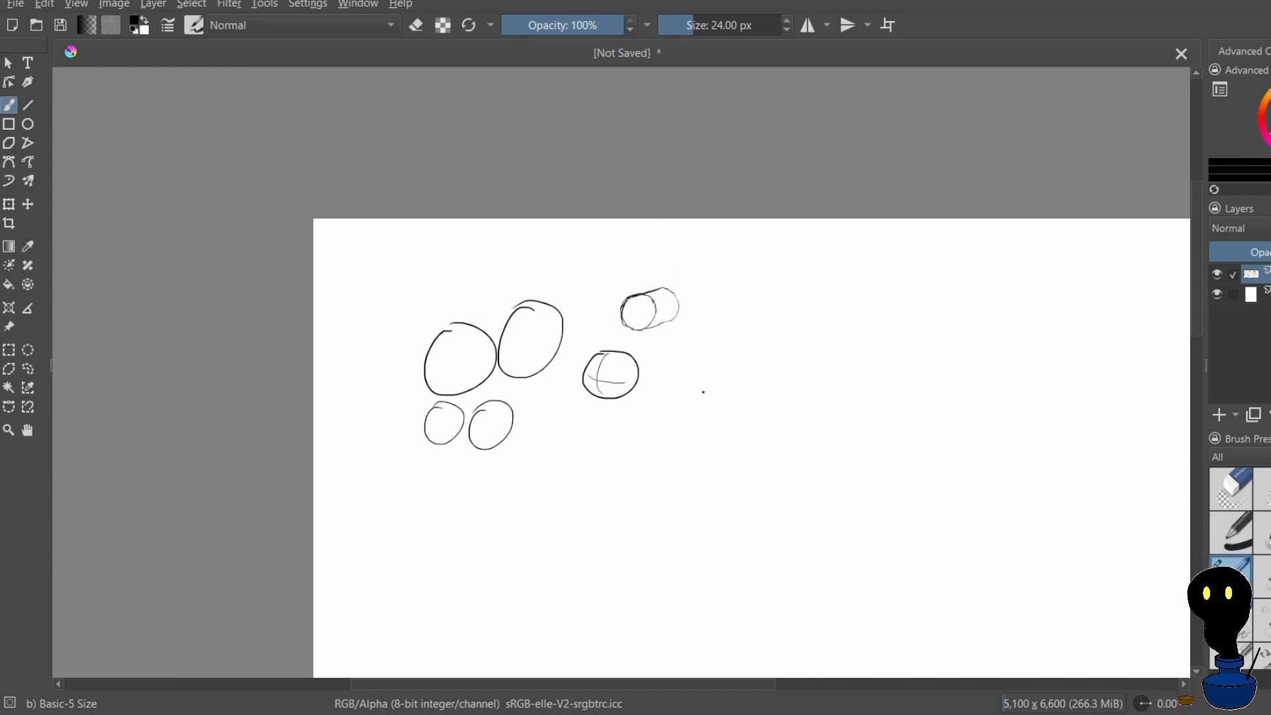
Draw a short thick diagonal line, a large oval beneath it and a long thin curve rising from the oval
left_click_drag(704, 392, 768, 347)
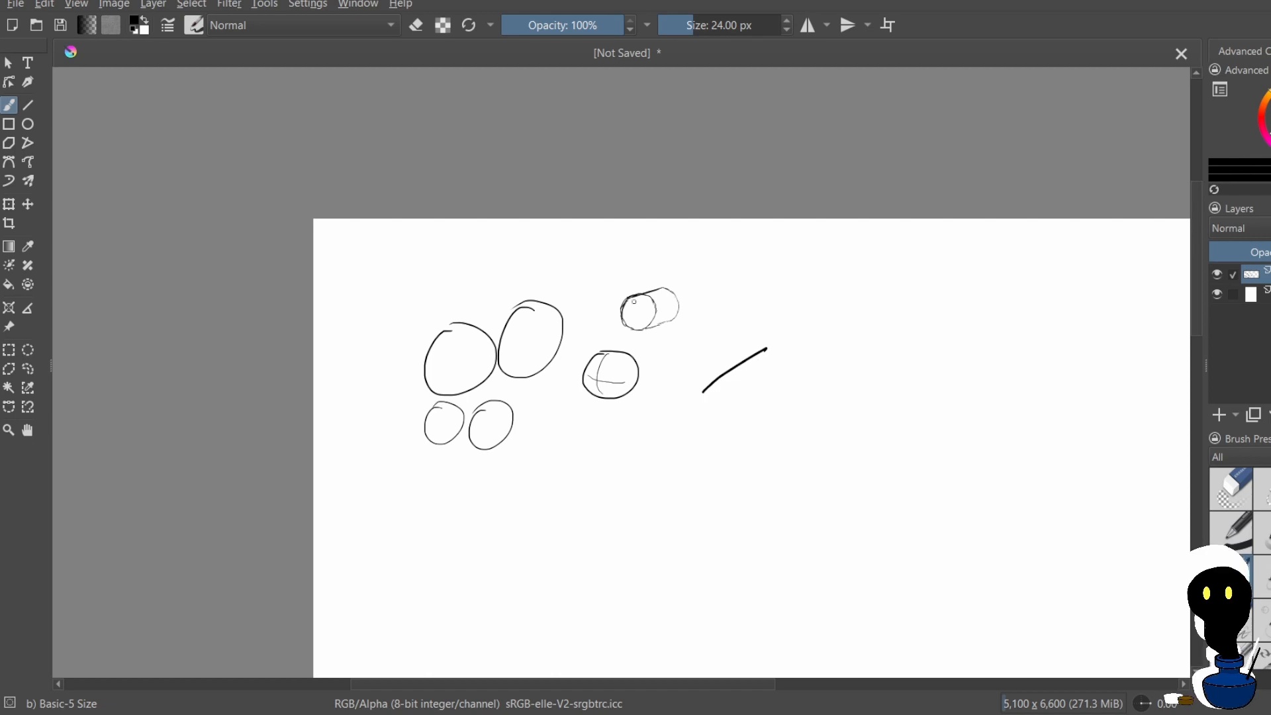
mouse_move(753, 396)
left_mouse_down()
mouse_move(774, 450)
mouse_move(723, 400)
left_mouse_up()
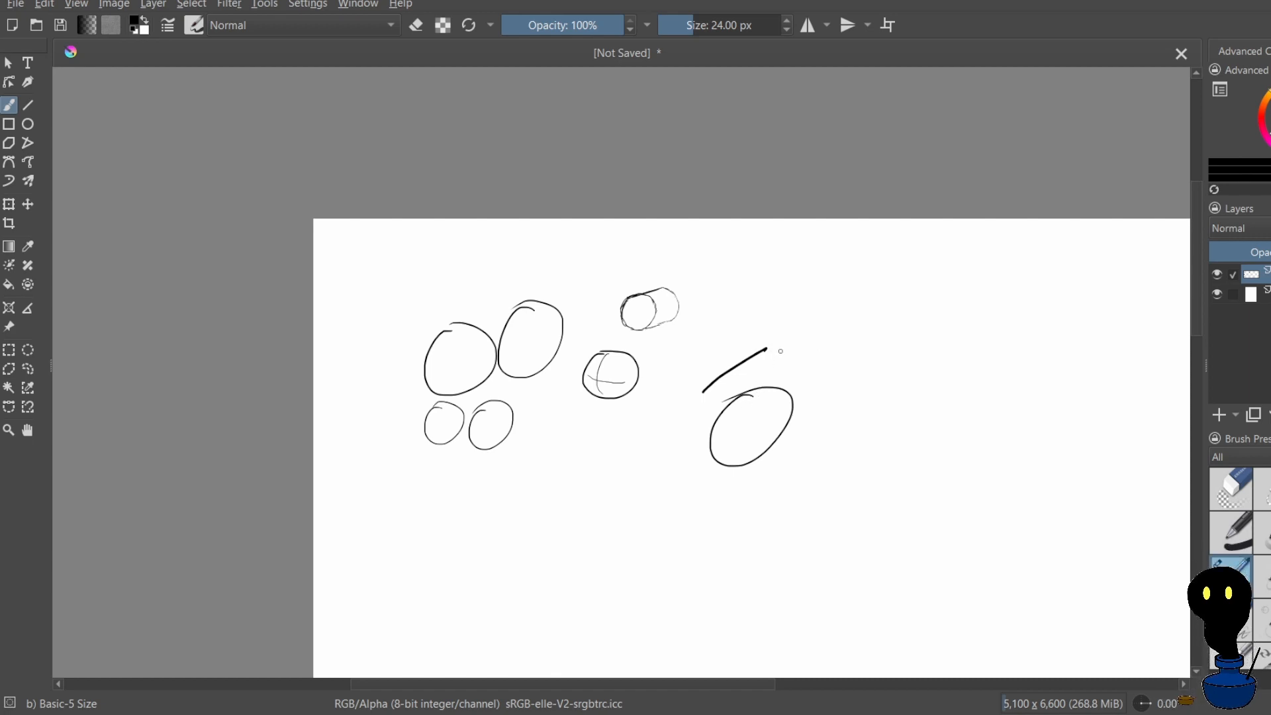
mouse_move(788, 357)
left_mouse_down()
mouse_move(850, 325)
mouse_move(902, 325)
left_mouse_up()
left_click_drag(788, 359, 756, 396)
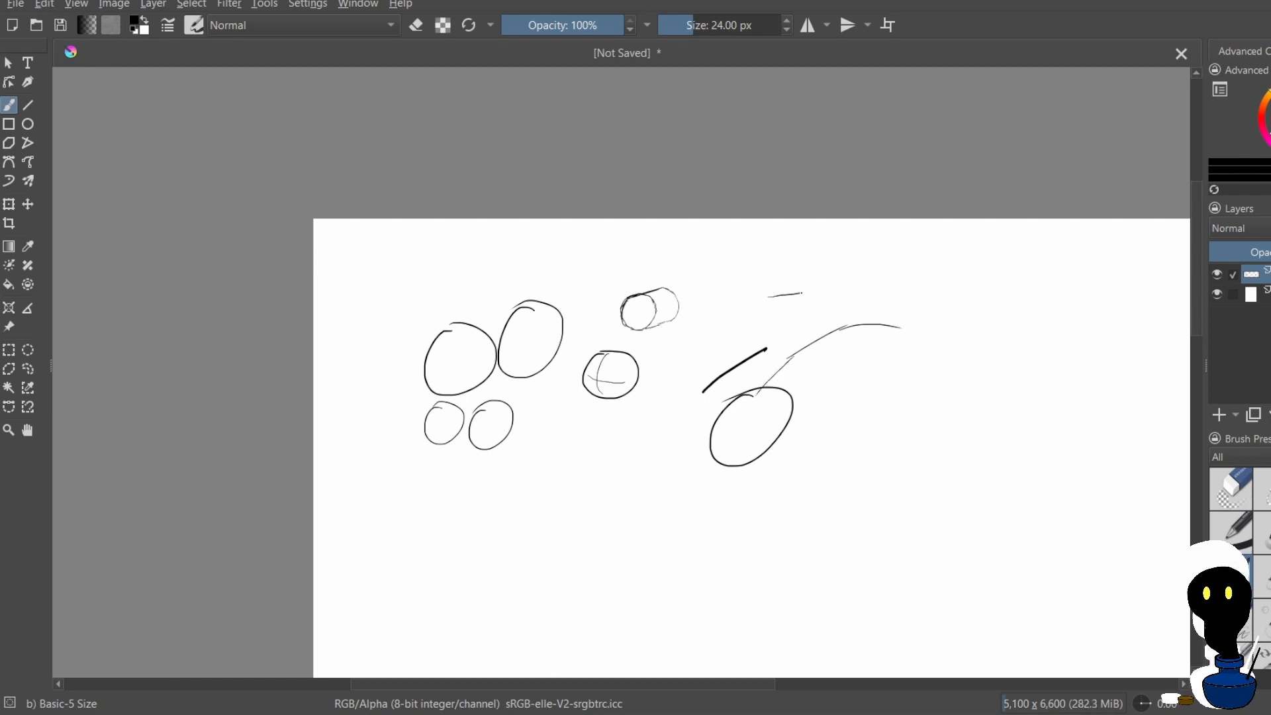
Try short straight lines in the empty area above the long thin curve and undo them
mouse_move(803, 293)
left_mouse_down()
mouse_move(878, 272)
mouse_move(907, 281)
left_mouse_up()
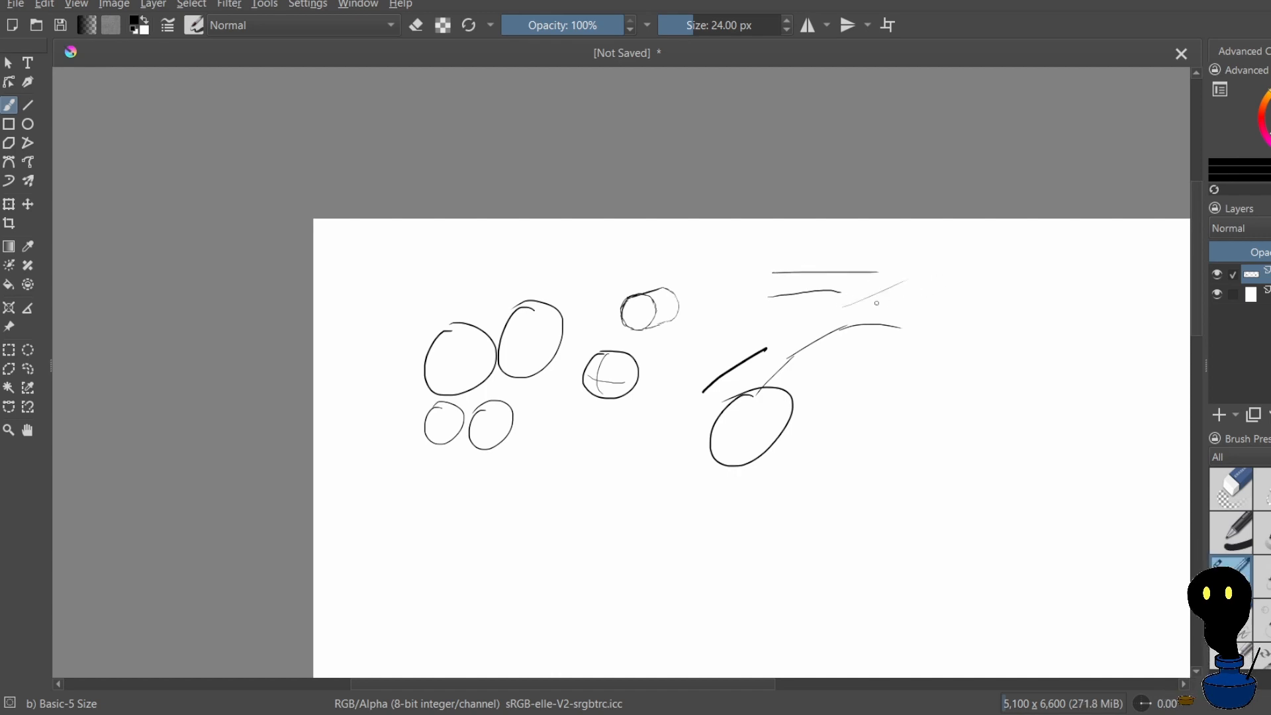
key("ctrl+z")
key("ctrl+z")
key("ctrl+z")
left_click_drag(819, 283, 815, 304)
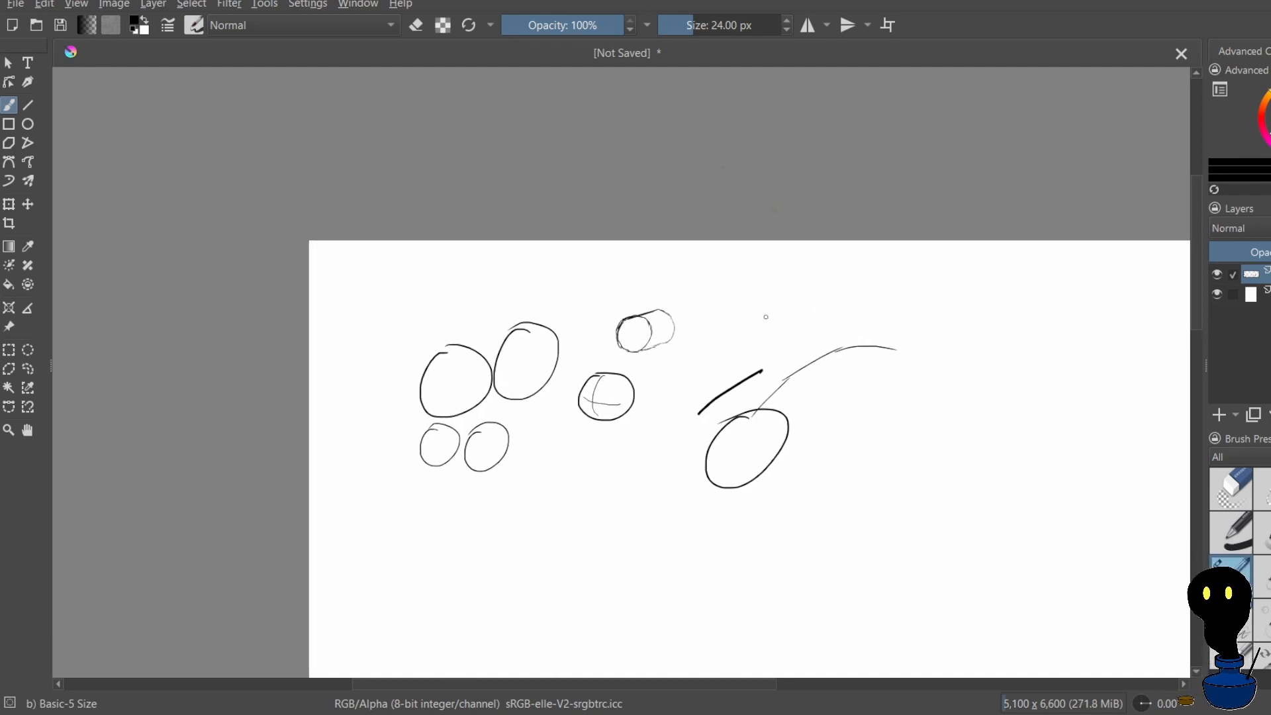
Try a long arc above the thin curve, extended at both ends, and undo its strokes
left_click_drag(705, 351, 828, 291)
left_click_drag(706, 351, 682, 409)
left_click_drag(828, 292, 887, 304)
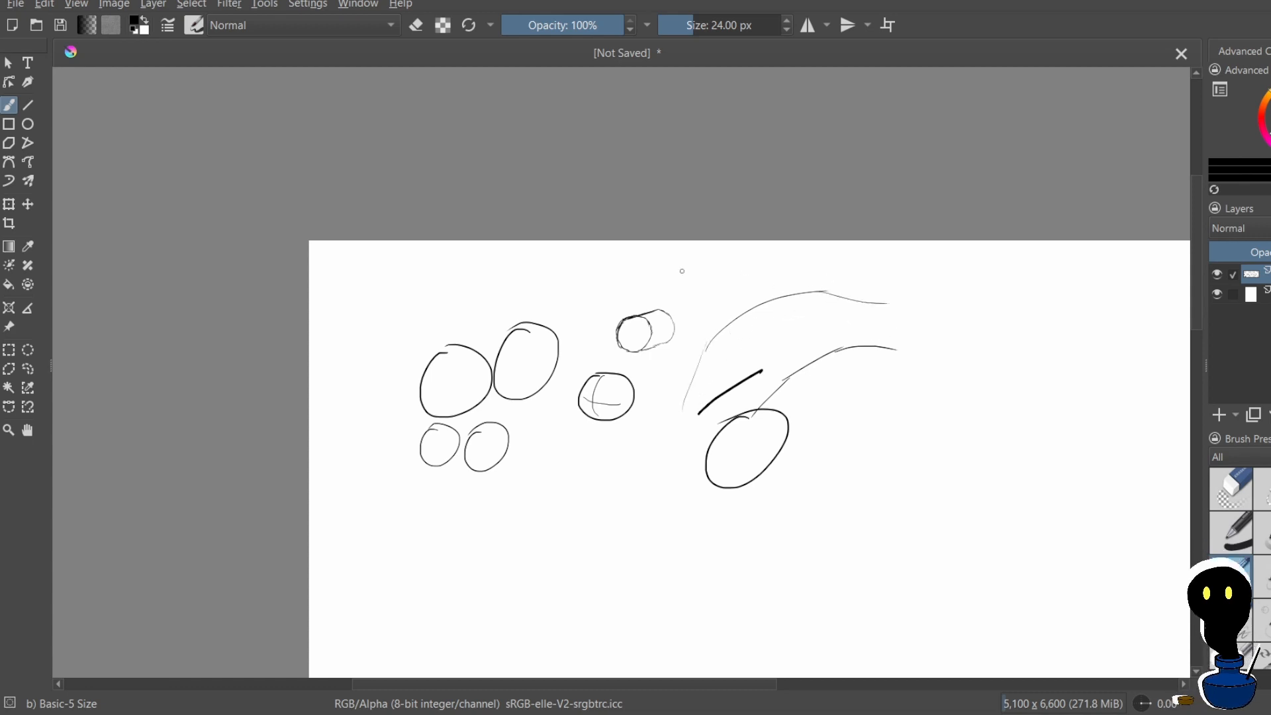
key("ctrl+z")
key("ctrl+z")
key("ctrl+z")
key("ctrl+z")
key("ctrl+z")
key("ctrl+z")
Undo the thick diagonal line, the large oval beneath it and the long thin curve
mouse_move(781, 313)
left_mouse_down()
mouse_move(783, 332)
mouse_move(765, 317)
mouse_move(764, 343)
mouse_move(729, 304)
left_mouse_up()
key("ctrl+z")
key("ctrl+z")
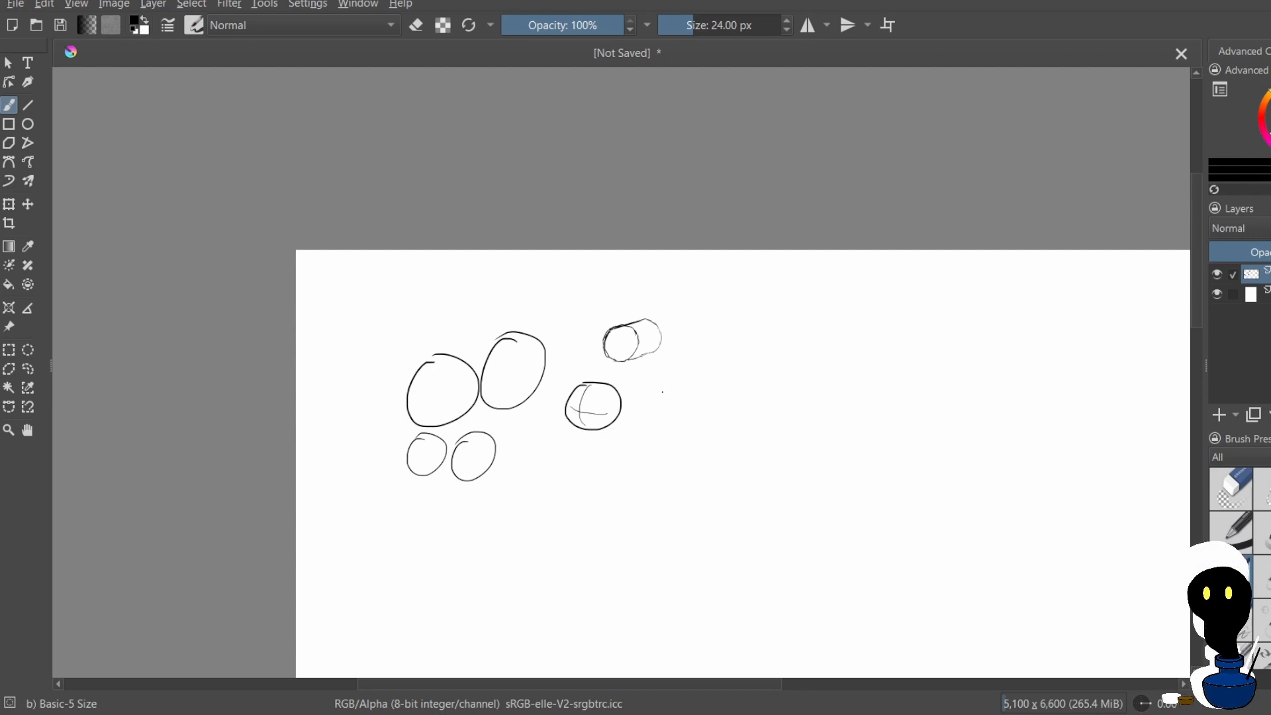
Try a sketchy circle of short strokes to the right of the contoured sphere and undo it
left_click_drag(660, 394, 704, 376)
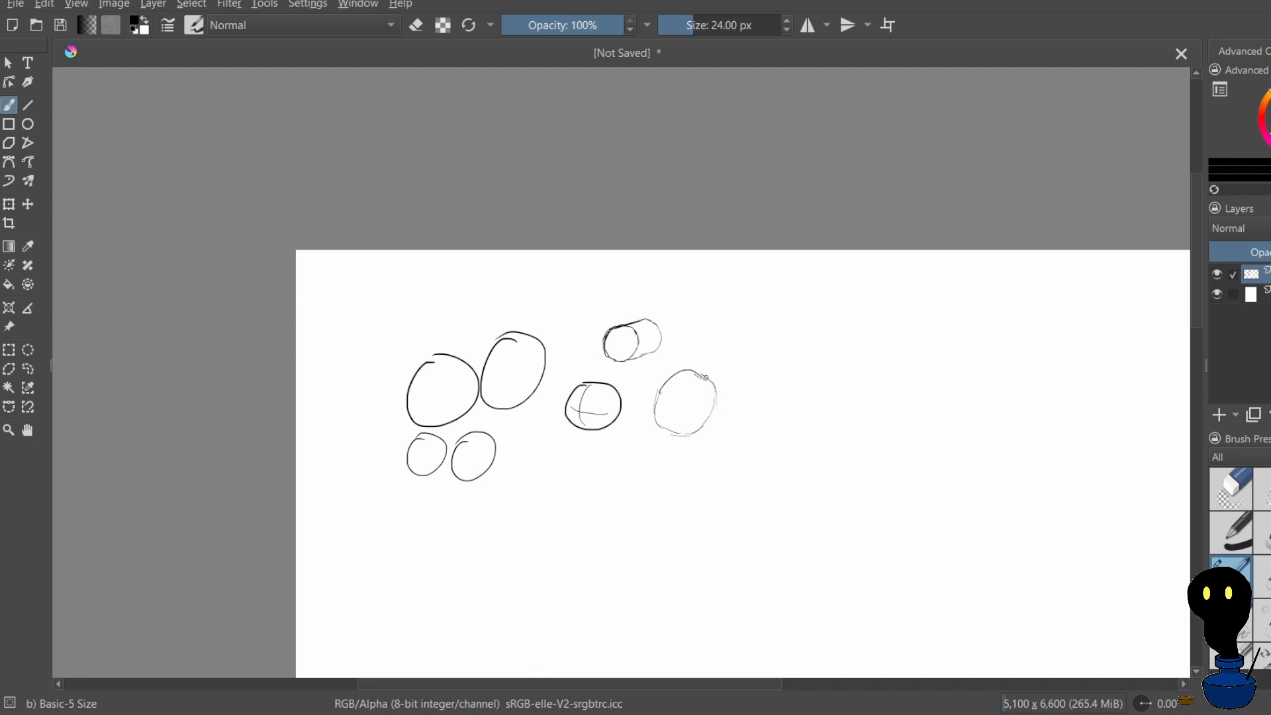
key("ctrl+z")
key("ctrl+z")
key("ctrl+z")
key("ctrl+z")
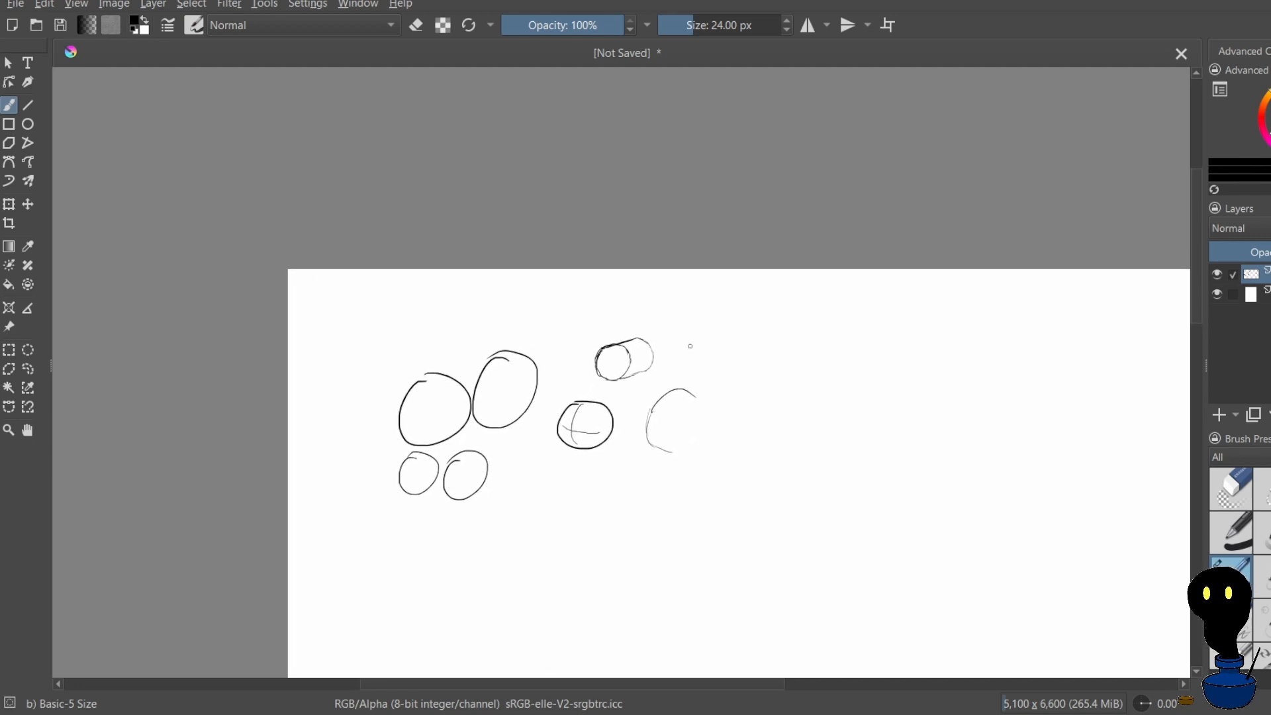
key("ctrl+z")
key("ctrl+z")
key("ctrl+z")
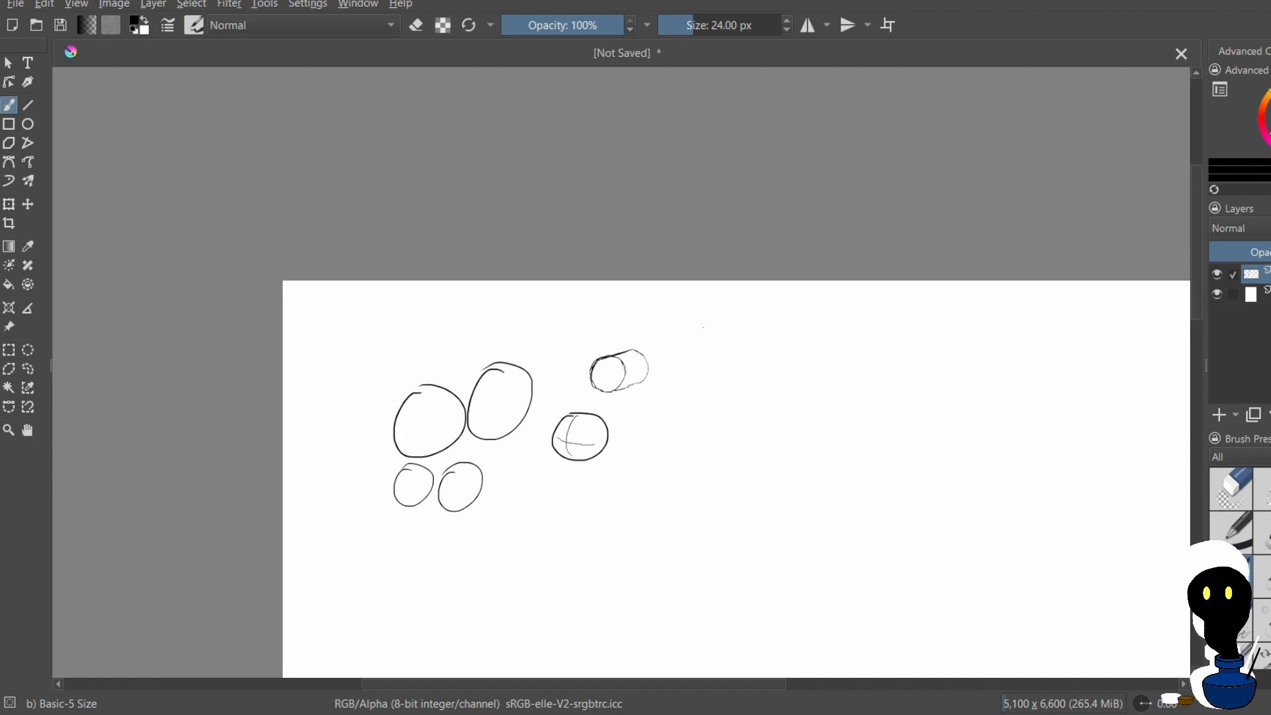
Draw a box with visible top and right faces to the right of the cylinder, redoing its misdrawn depth lines
mouse_move(702, 373)
left_mouse_down()
mouse_move(703, 328)
mouse_move(755, 329)
mouse_move(702, 372)
left_mouse_up()
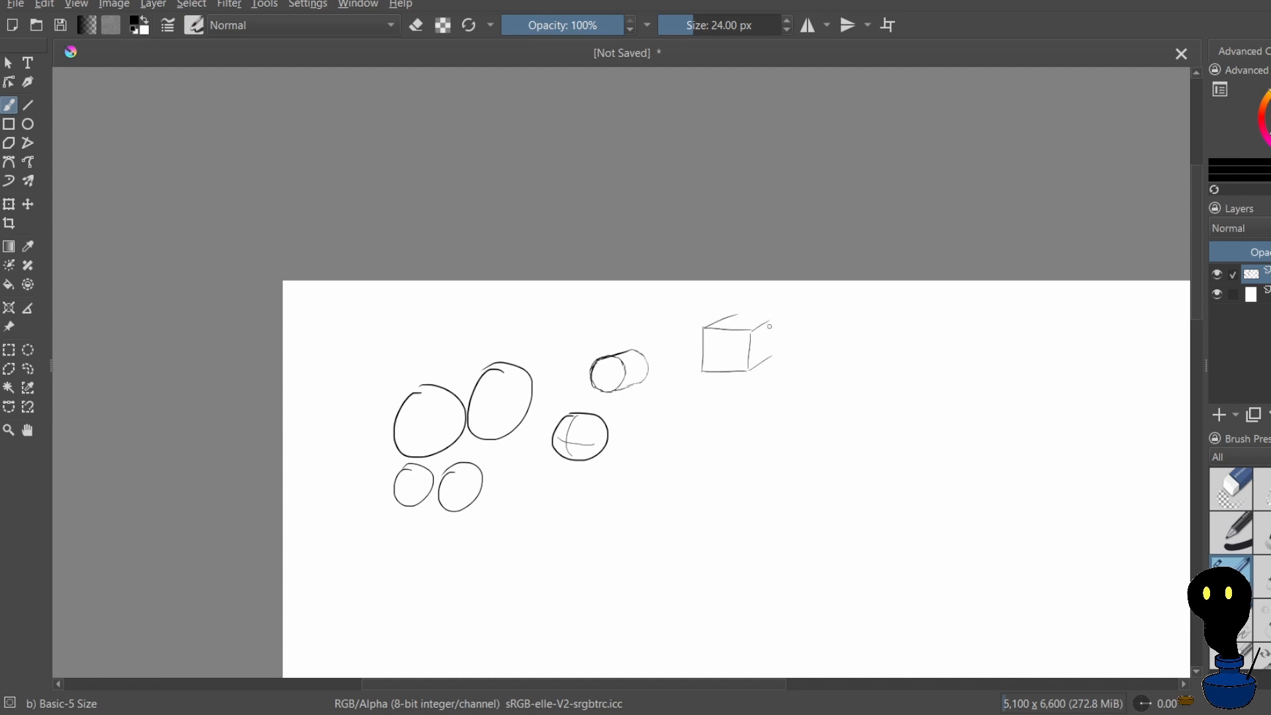
mouse_move(769, 326)
left_mouse_down()
mouse_move(772, 351)
mouse_move(803, 362)
left_mouse_up()
key("ctrl+z")
key("ctrl+z")
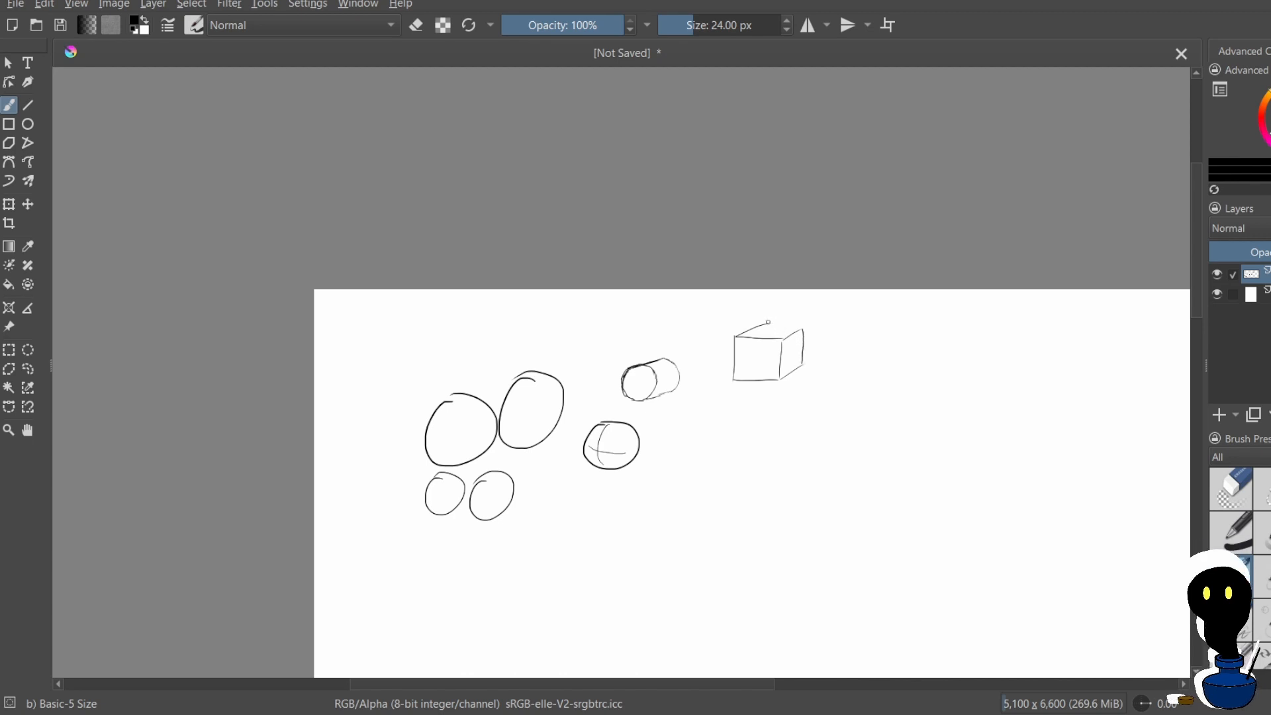
left_click_drag(767, 323, 797, 325)
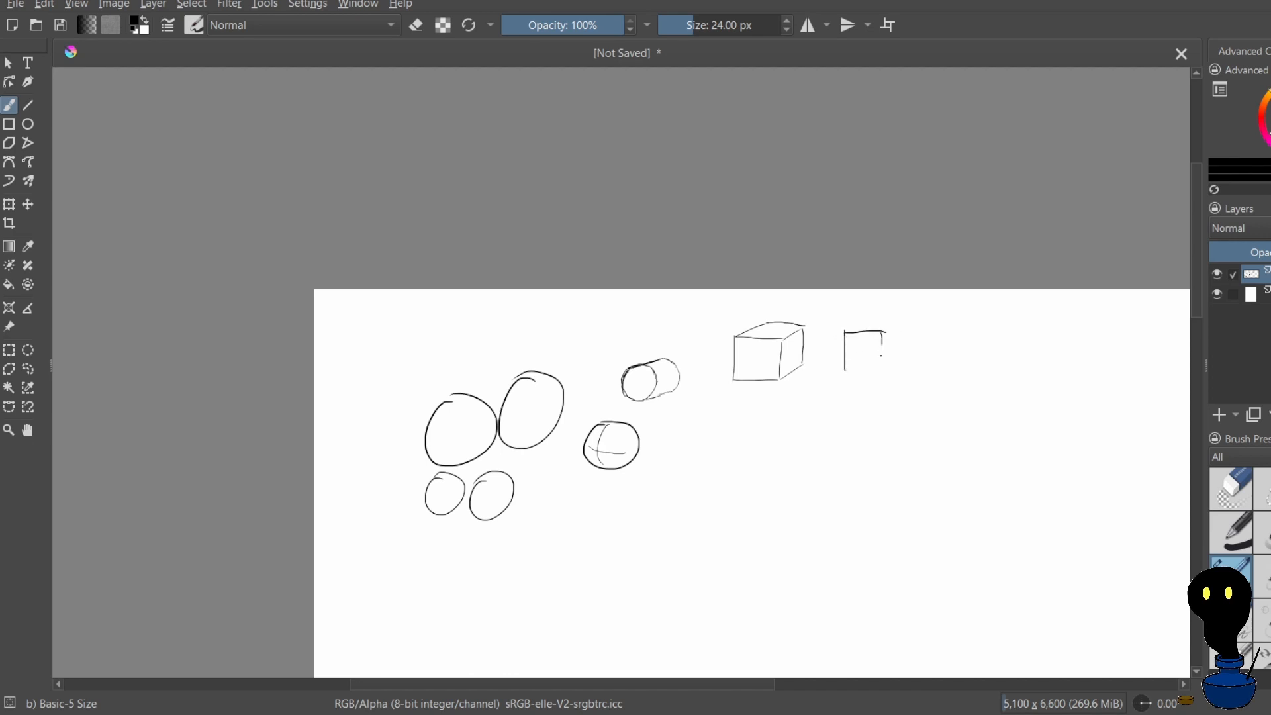
Undo the partial square to the right of the box
key("ctrl+z")
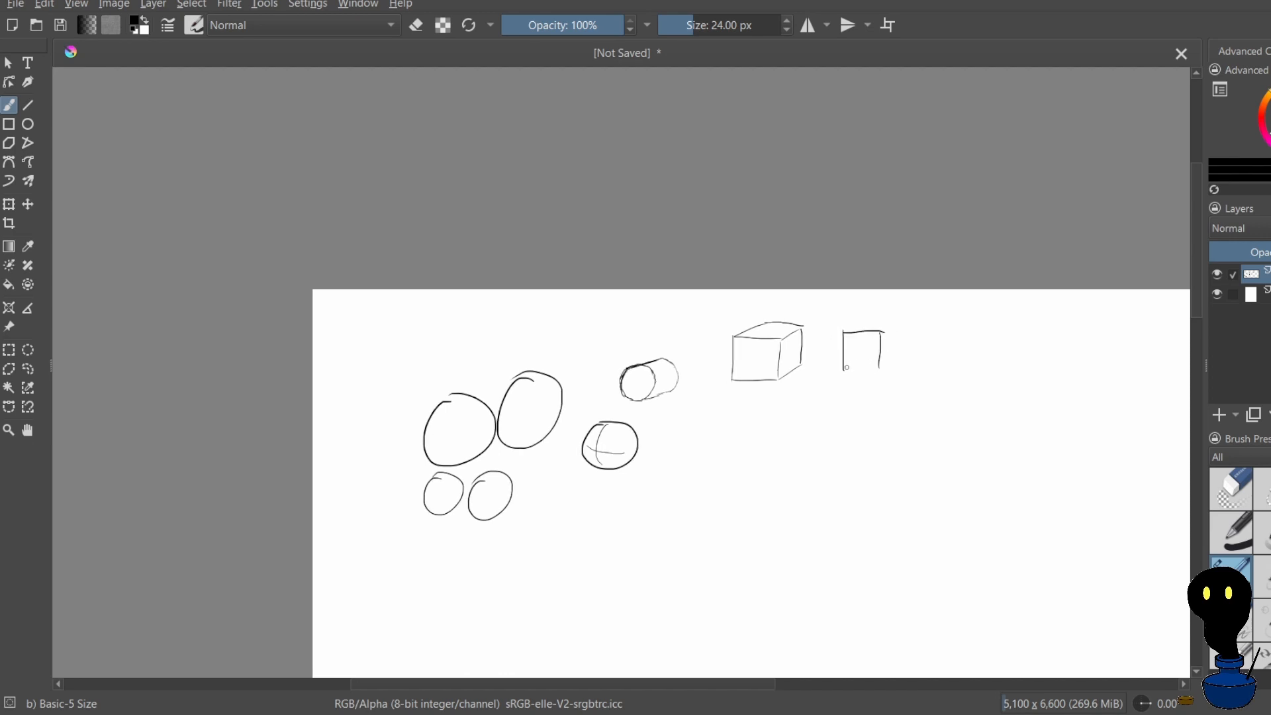
key("ctrl+z")
key("ctrl+z")
key("ctrl+z")
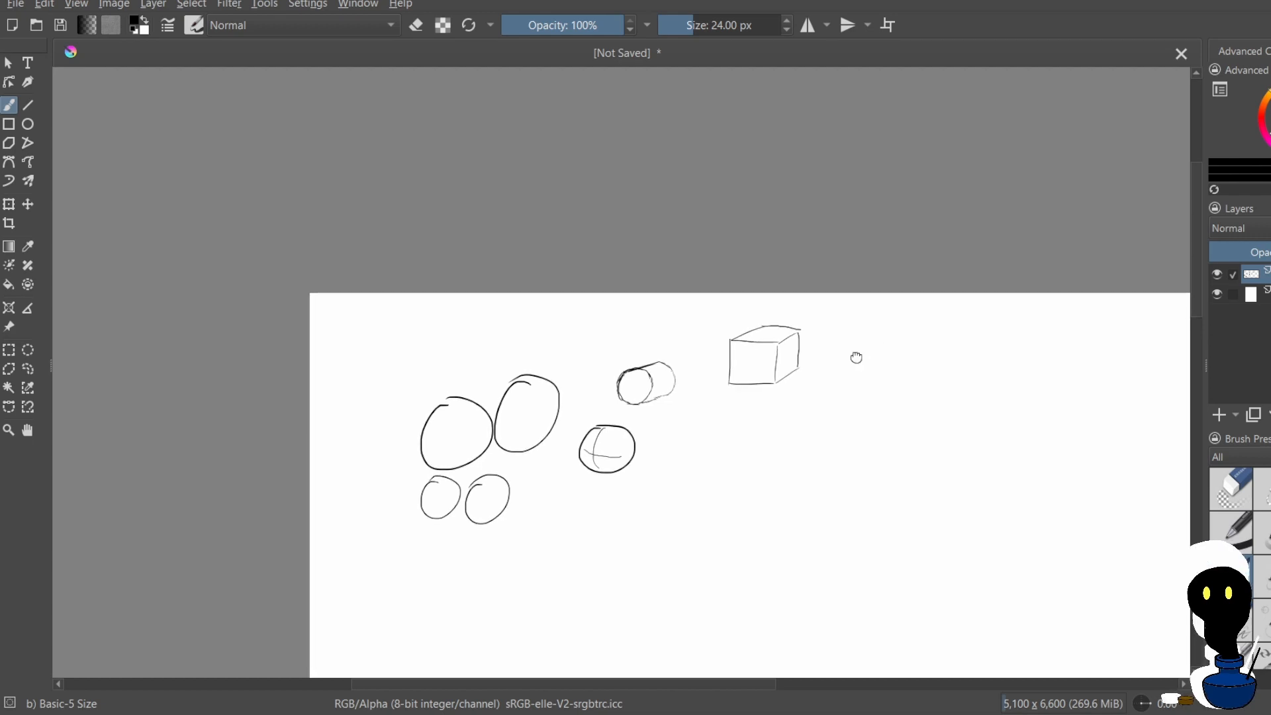
Draw a second box to the right of the first, with visible left and bottom faces, undoing the stray connecting lines
mouse_move(846, 334)
left_mouse_down()
mouse_move(848, 372)
mouse_move(887, 331)
mouse_move(887, 374)
left_mouse_up()
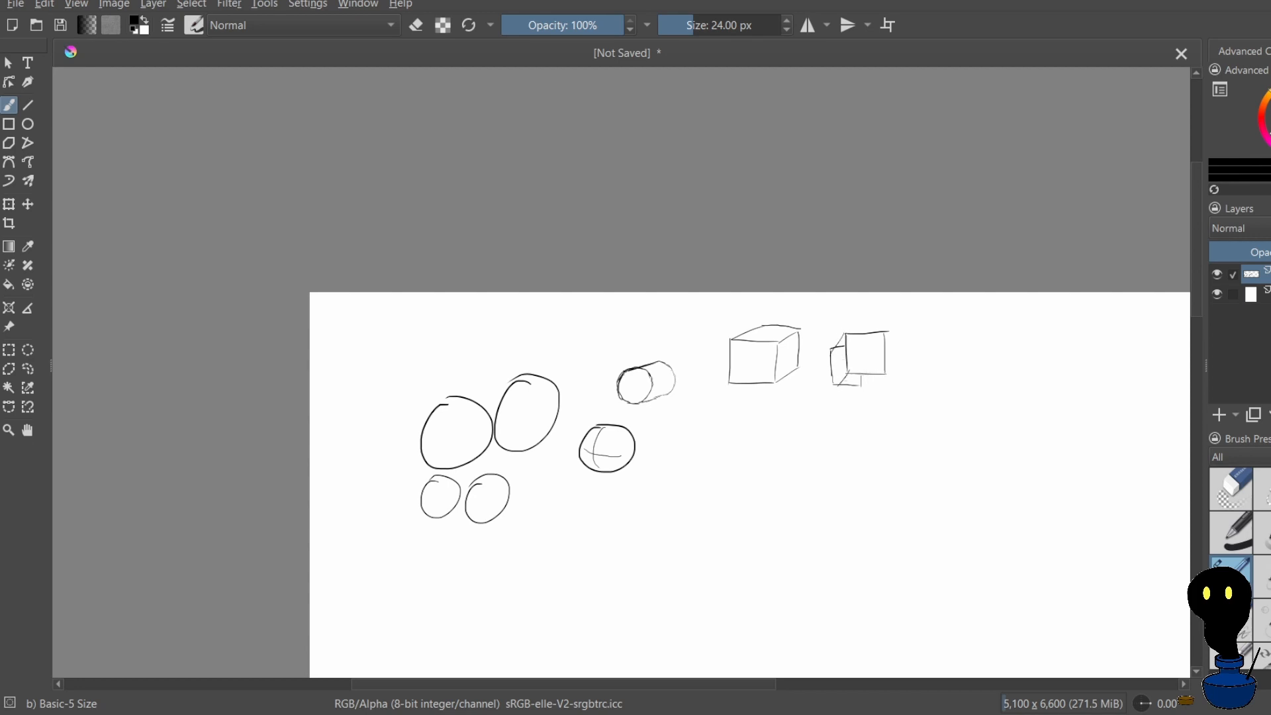
left_click_drag(863, 360, 855, 428)
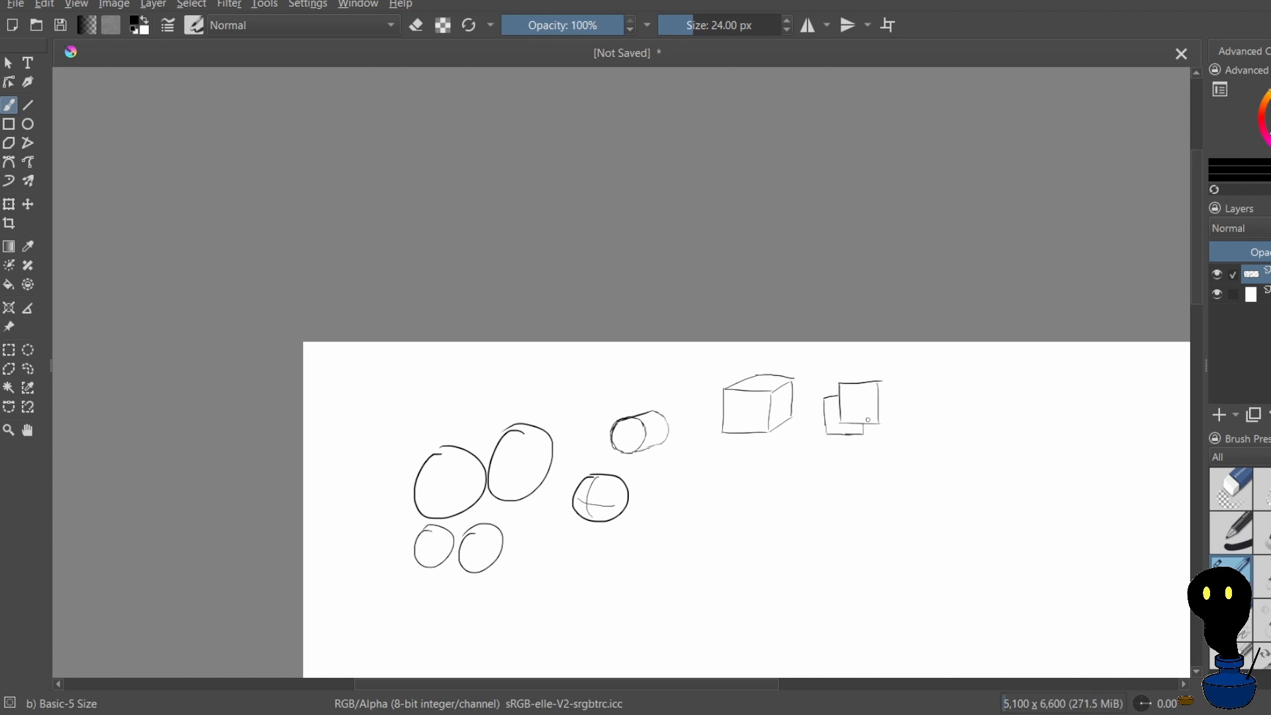
left_click_drag(840, 420, 838, 424)
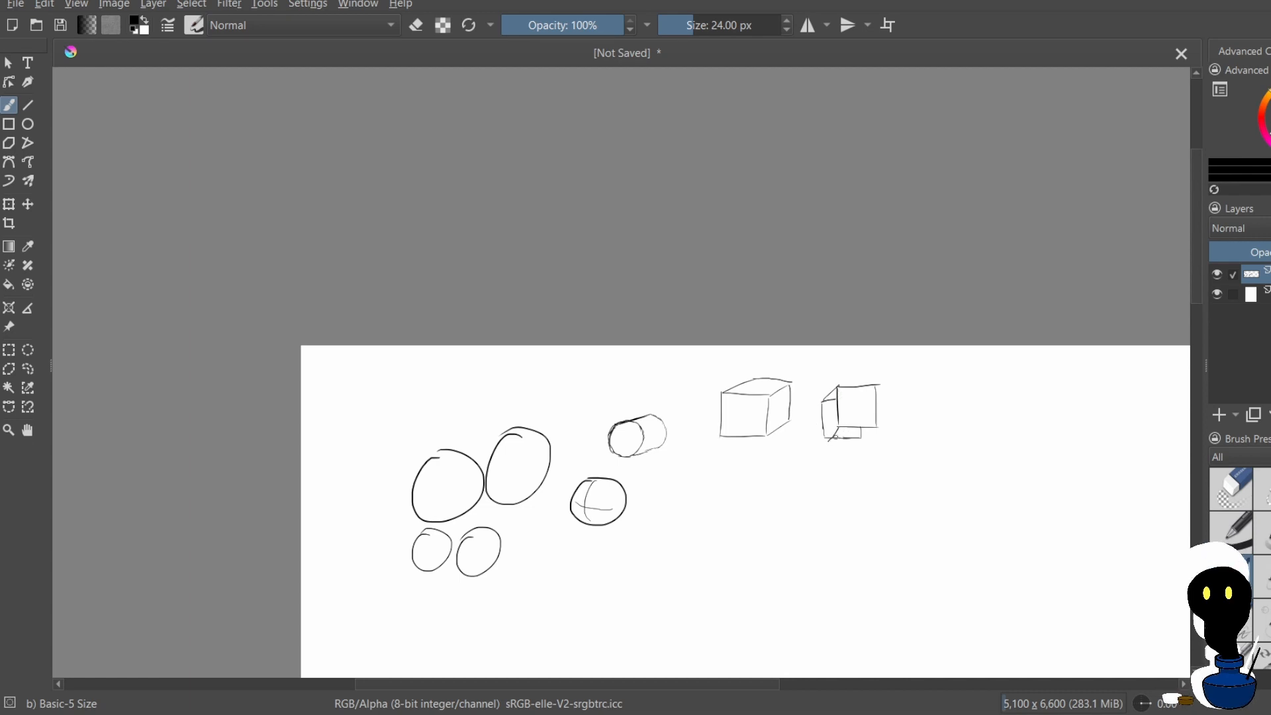
left_click_drag(831, 430, 829, 438)
key("ctrl+z")
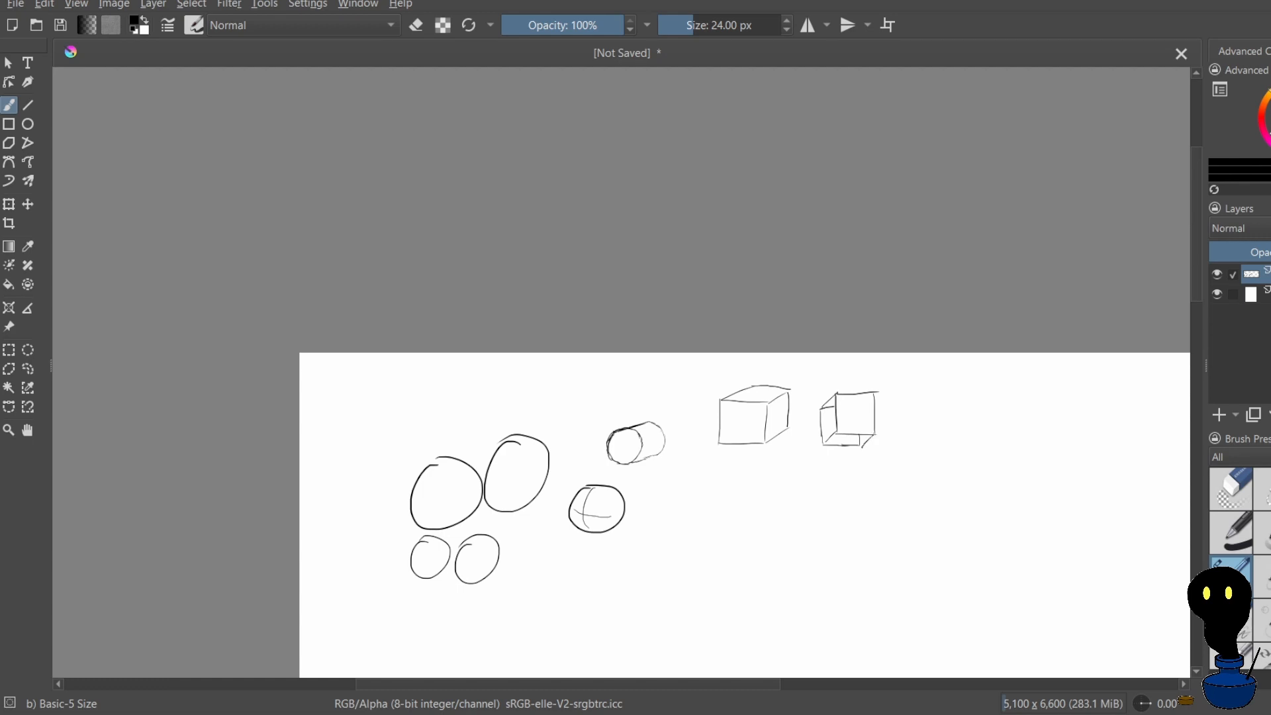
key("ctrl+z")
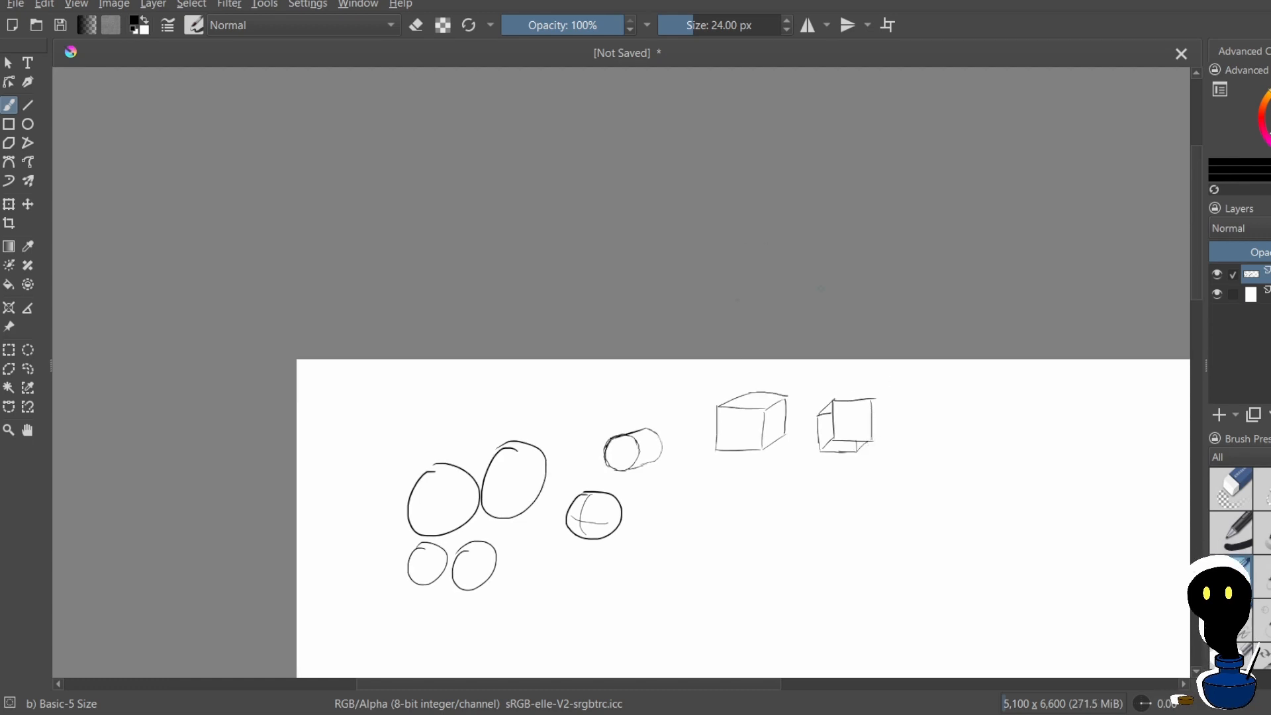
Shade the left and bottom faces of the second box with scribbled hatching
scroll(677, 449, "down", 4)
scroll(687, 366, "up", 6)
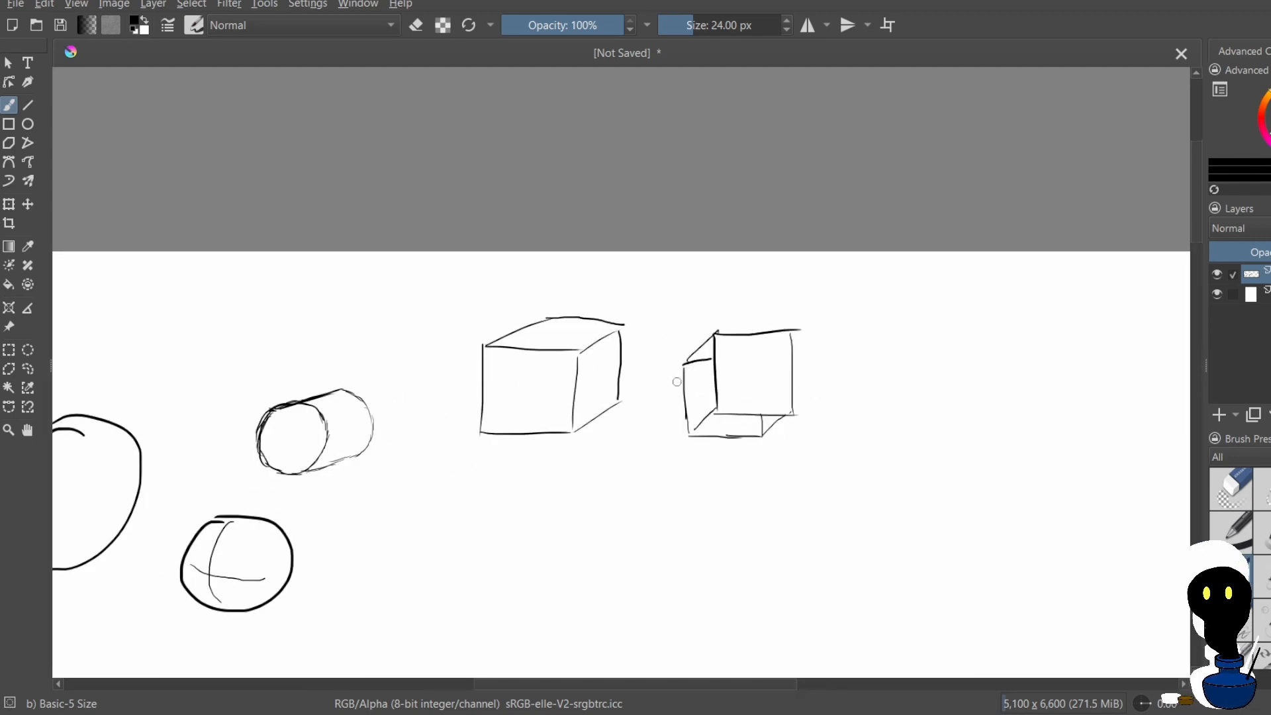
left_click_drag(700, 346, 696, 411)
mouse_move(712, 367)
left_mouse_down()
mouse_move(699, 419)
mouse_move(713, 404)
mouse_move(690, 388)
left_mouse_up()
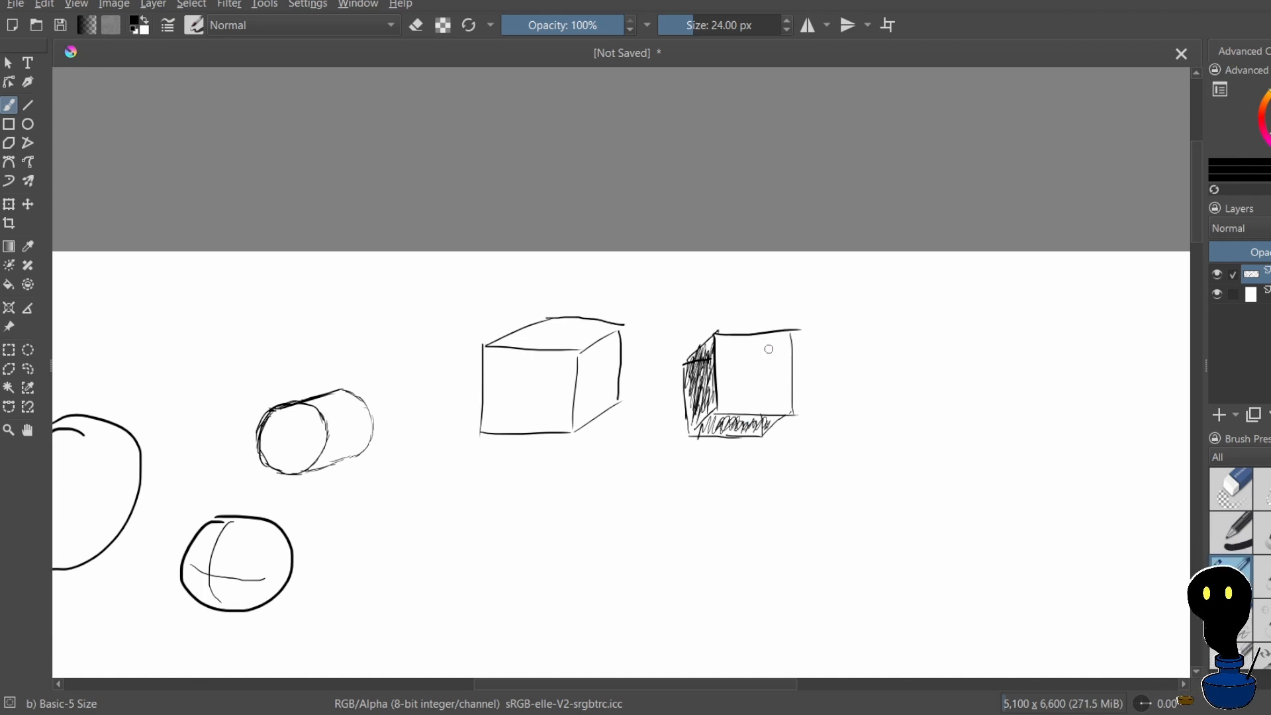
Darken the bottom face of the second box with a denser layer of scribbled strokes
scroll(765, 322, "down", 5)
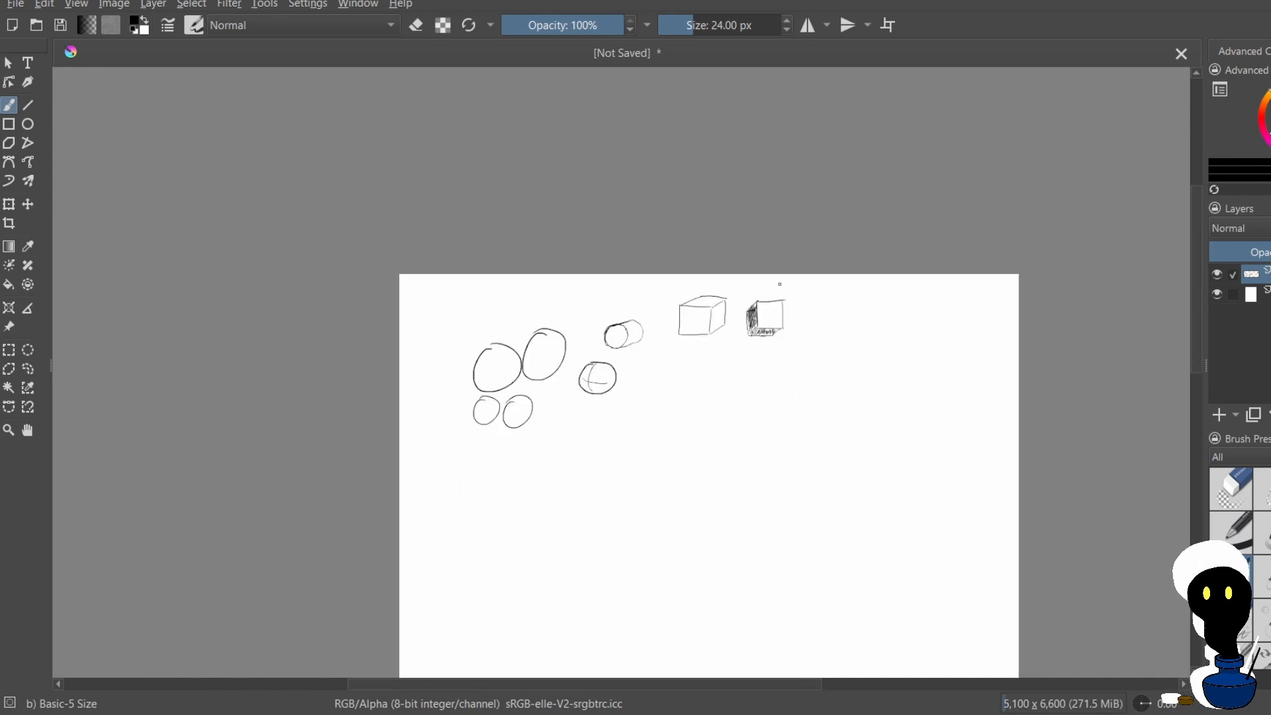
scroll(817, 298, "up", 3)
scroll(817, 298, "up", 2)
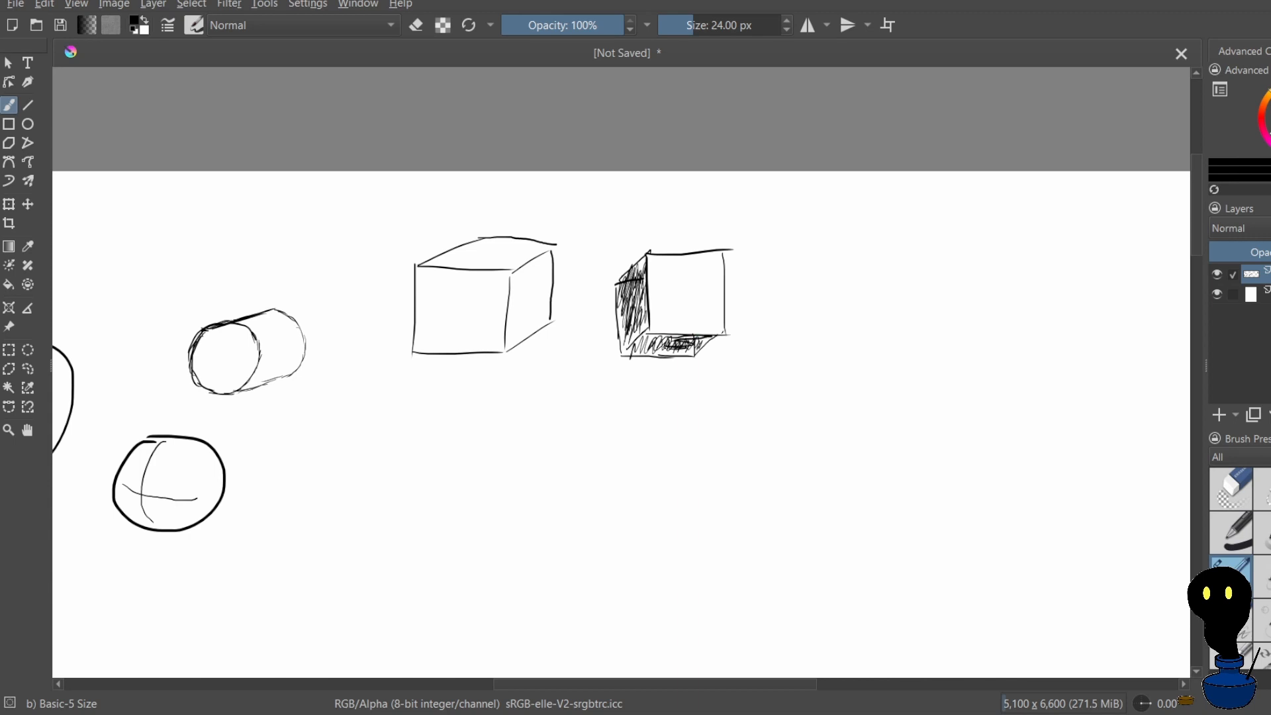
left_click_drag(654, 348, 678, 340)
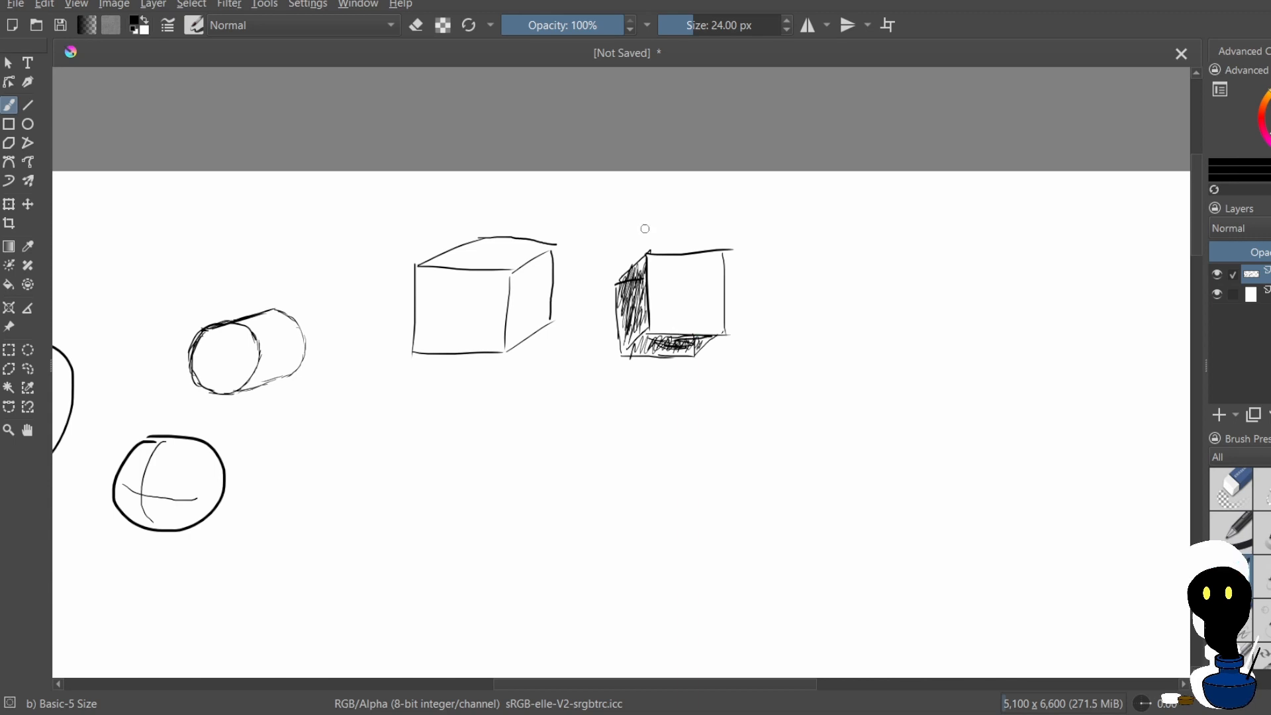
Draw a small cube with visible top and right faces below the first box, undoing the misdrawn strokes
scroll(645, 229, "down", 4)
scroll(655, 290, "up", 2)
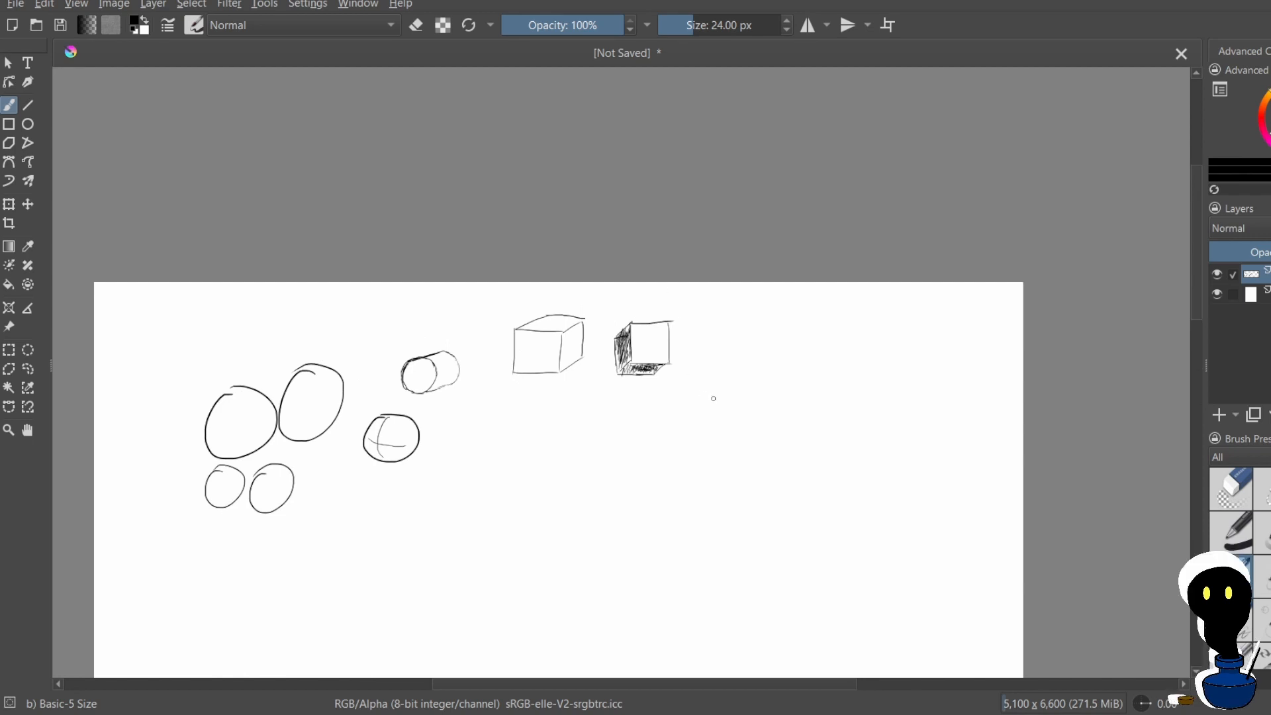
scroll(713, 398, "up", 3)
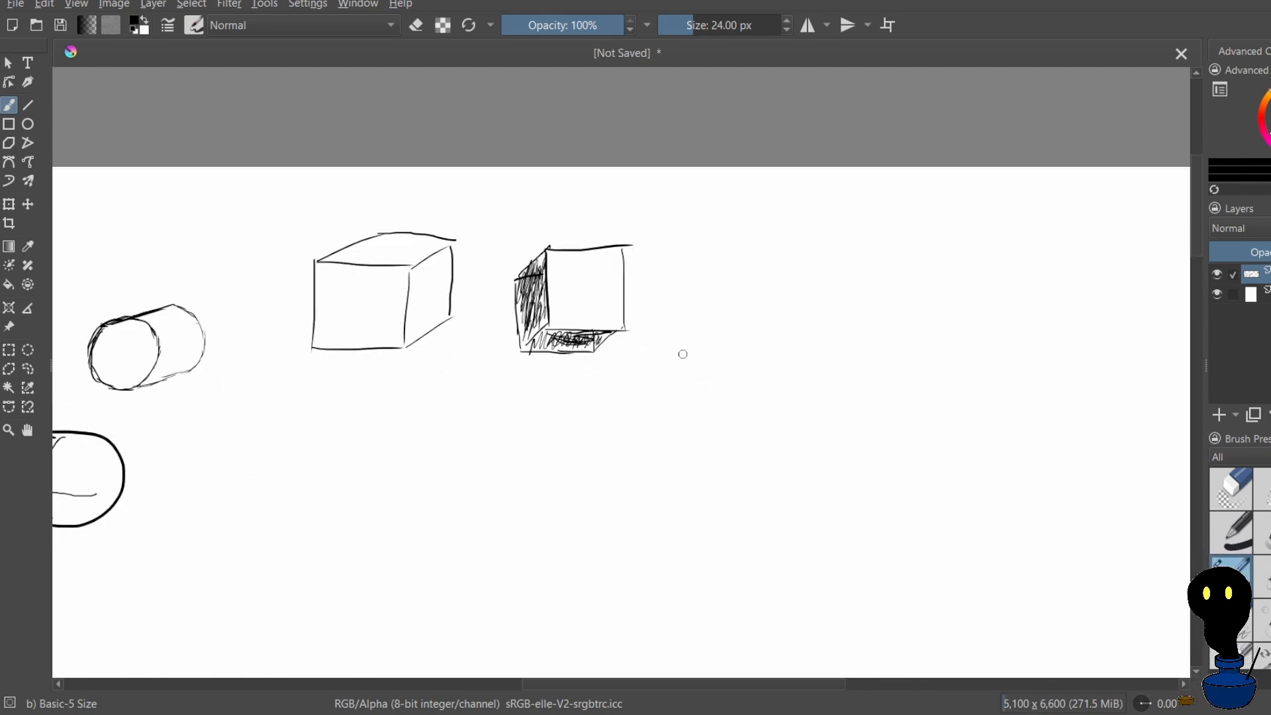
mouse_move(335, 420)
left_mouse_down()
mouse_move(340, 471)
mouse_move(351, 415)
mouse_move(385, 411)
mouse_move(391, 449)
mouse_move(375, 428)
mouse_move(381, 446)
mouse_move(344, 485)
mouse_move(395, 419)
mouse_move(400, 481)
mouse_move(398, 451)
mouse_move(339, 483)
mouse_move(369, 440)
mouse_move(382, 476)
left_mouse_up()
key("ctrl+z")
key("ctrl+z")
key("ctrl+z")
key("ctrl+z")
key("ctrl+z")
key("ctrl+z")
key("ctrl+z")
key("ctrl+z")
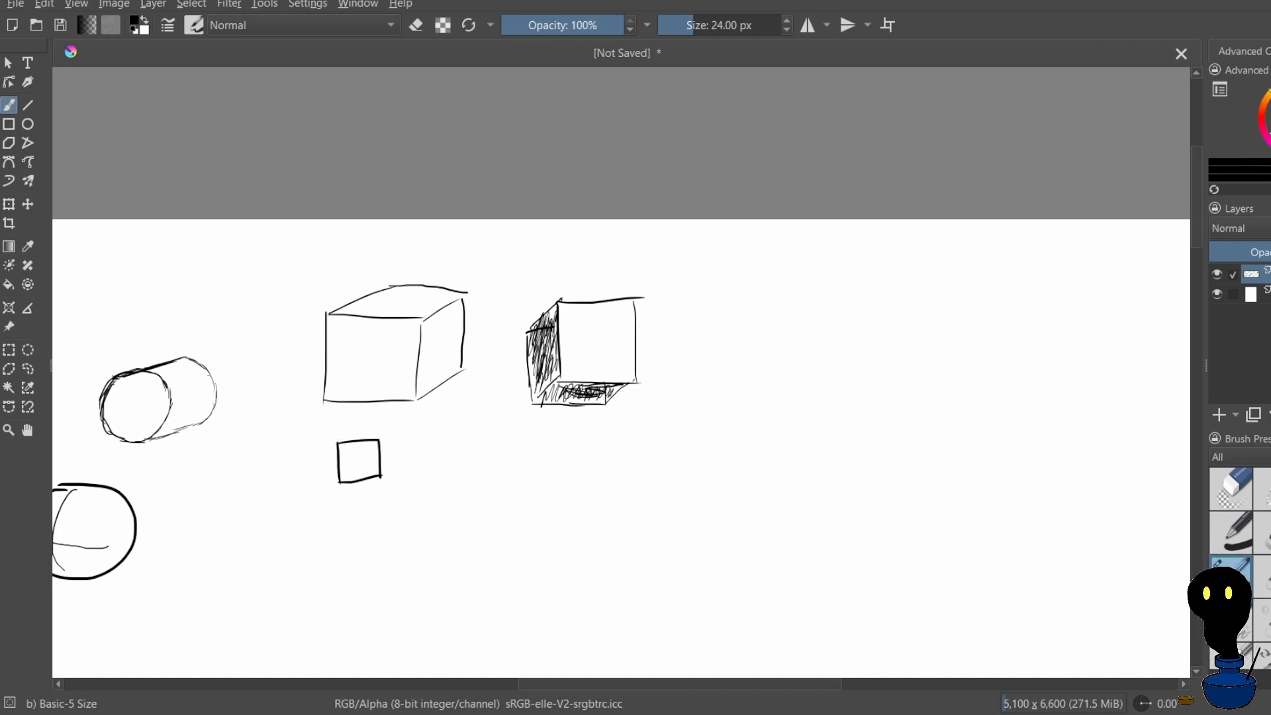
left_click_drag(338, 440, 398, 431)
mouse_move(382, 476)
left_mouse_down()
mouse_move(398, 432)
mouse_move(407, 459)
mouse_move(358, 431)
mouse_move(395, 428)
left_mouse_up()
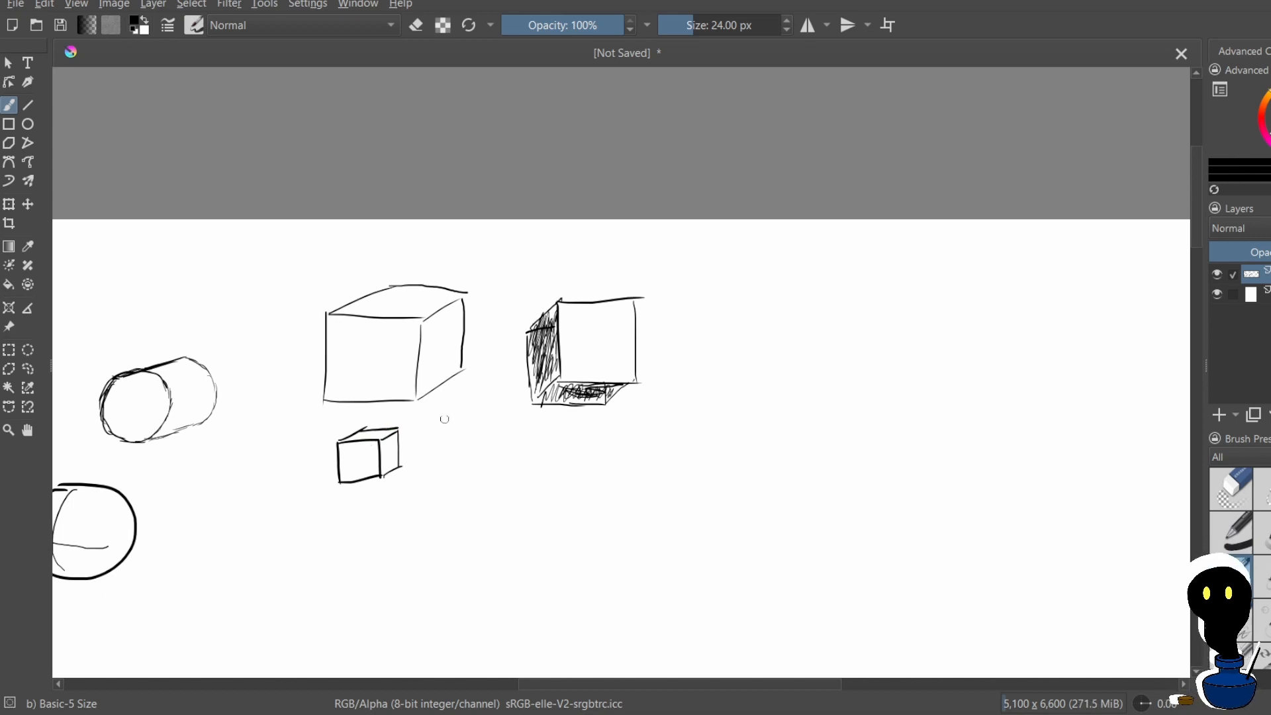
Draw a large tilted square below the shaded box, redoing its misdrawn lower-left edge
scroll(531, 356, "down", 4)
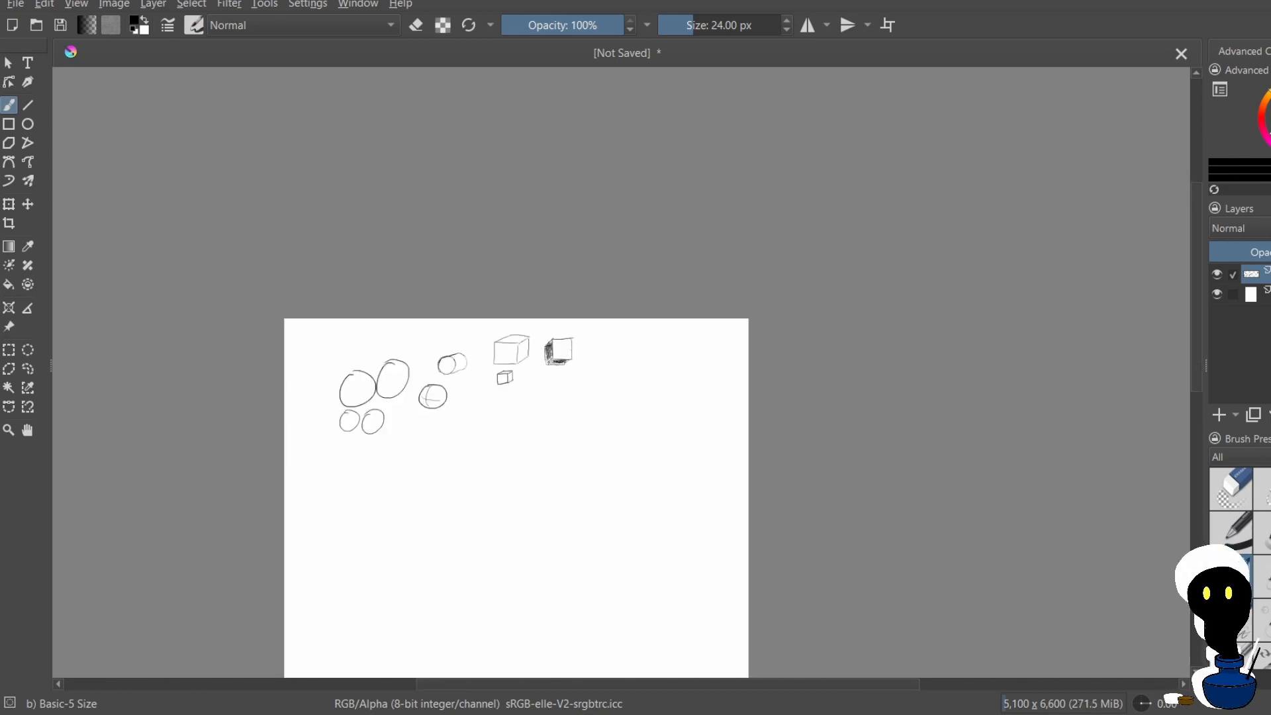
scroll(518, 374, "up", 3)
scroll(524, 374, "up", 2)
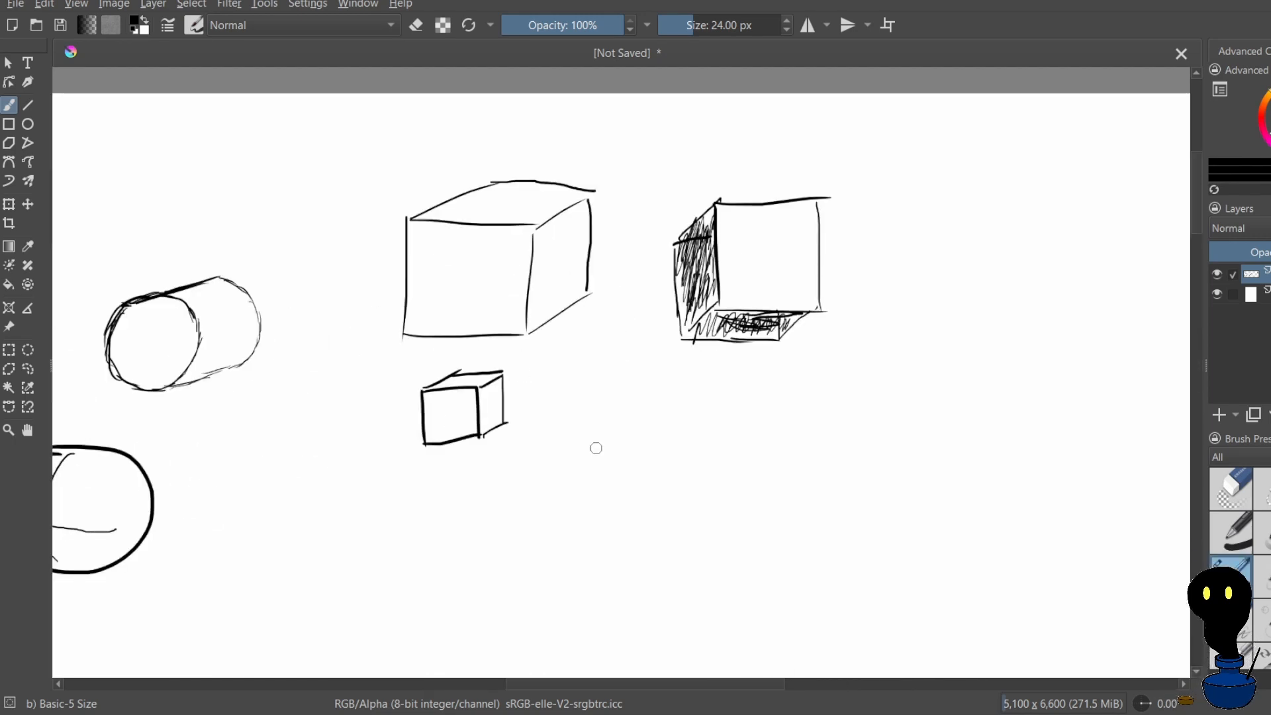
left_click_drag(587, 445, 709, 386)
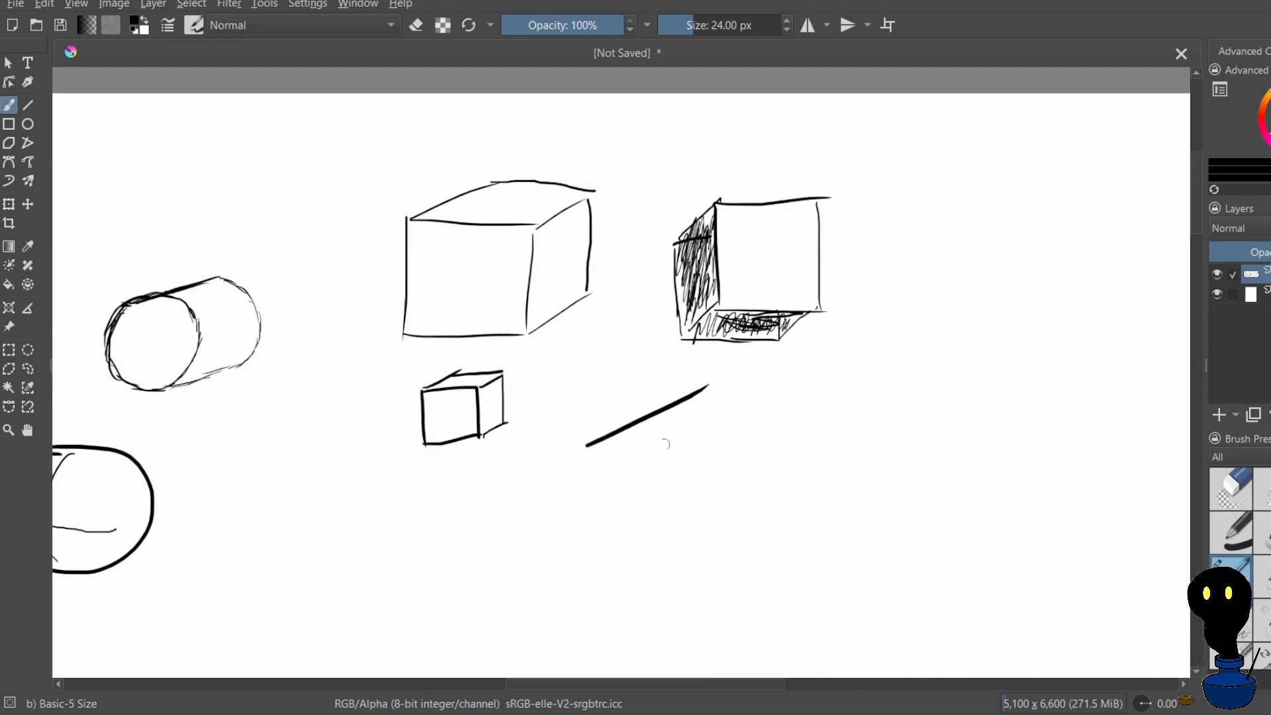
left_click_drag(588, 445, 635, 514)
key("ctrl+z")
left_click_drag(599, 467, 663, 558)
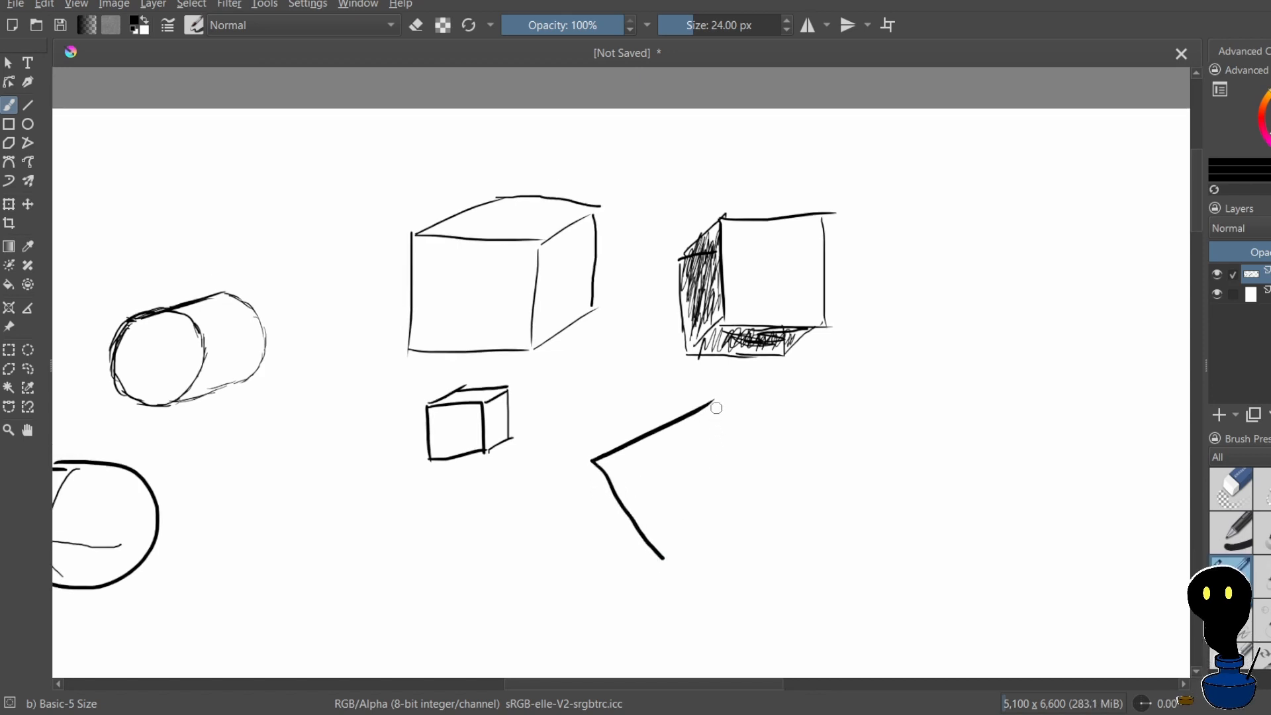
left_click_drag(710, 407, 786, 512)
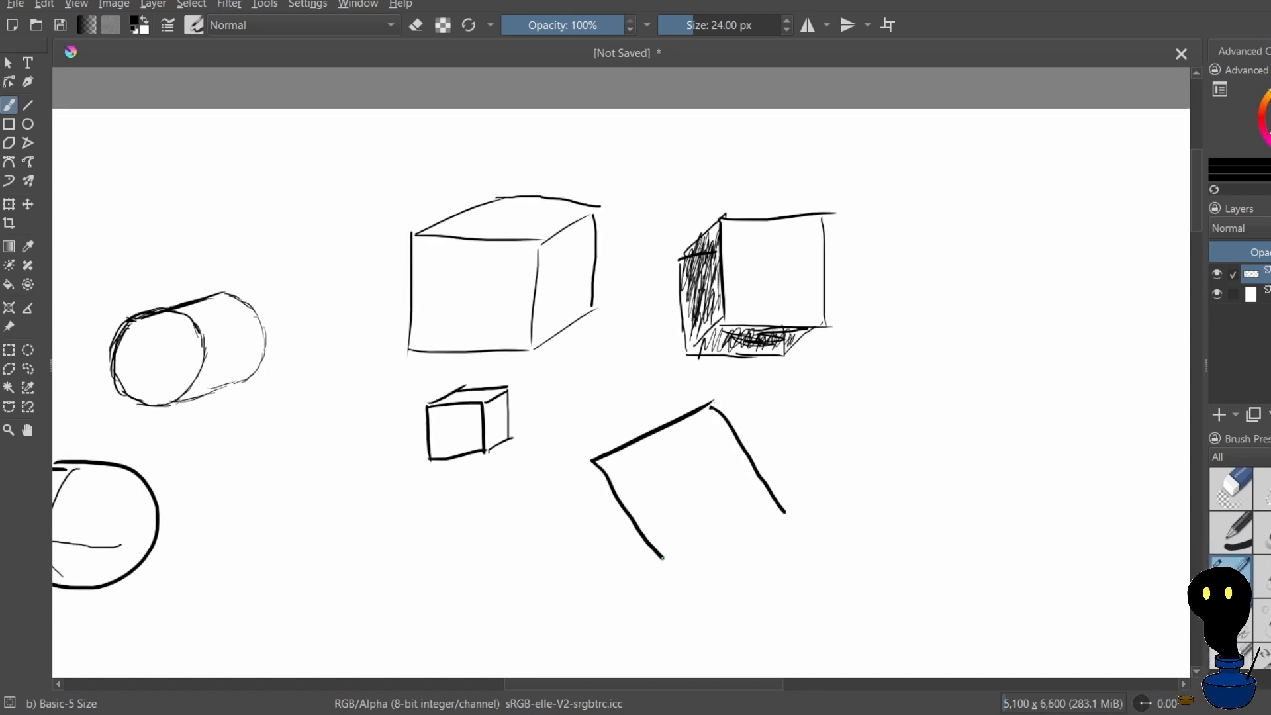
left_click_drag(663, 558, 776, 504)
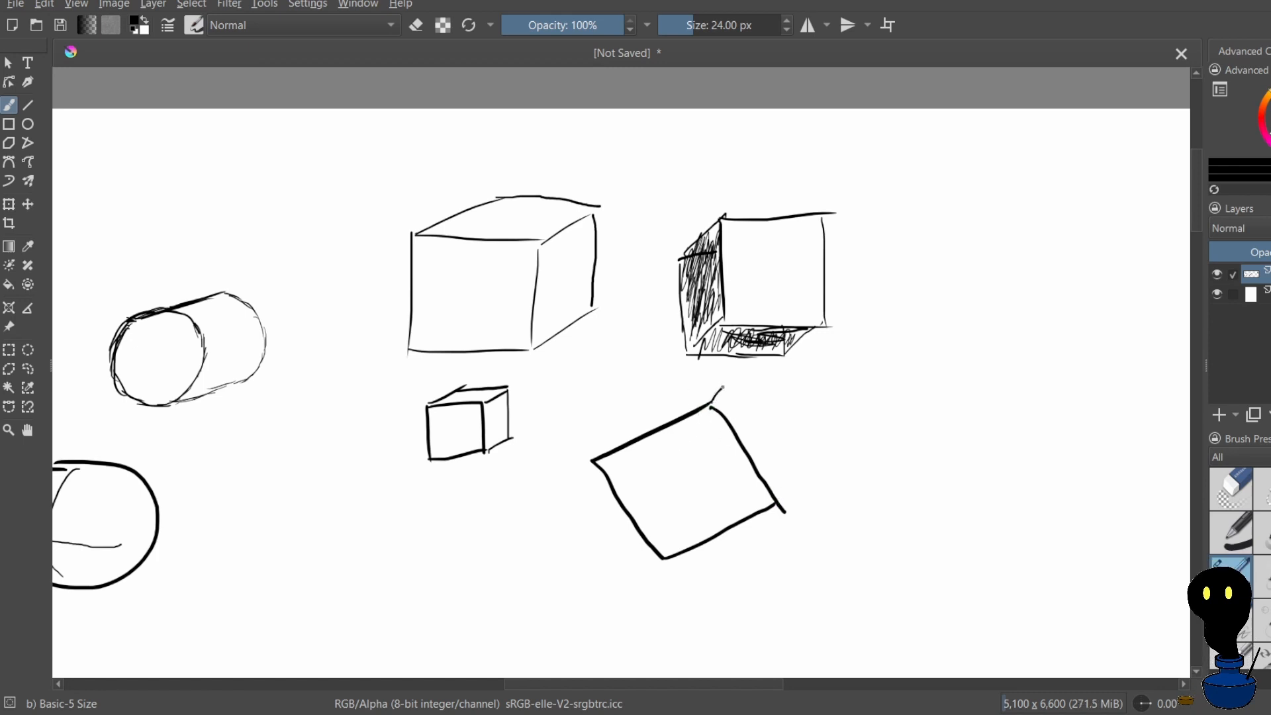
Add a narrow right side face to the tilted square, redrawing its outer edge until it joins both depth lines
left_click_drag(780, 498, 793, 473)
mouse_move(731, 379)
left_mouse_down()
mouse_move(805, 454)
mouse_move(772, 446)
left_mouse_up()
key("ctrl+z")
left_click_drag(721, 396, 773, 455)
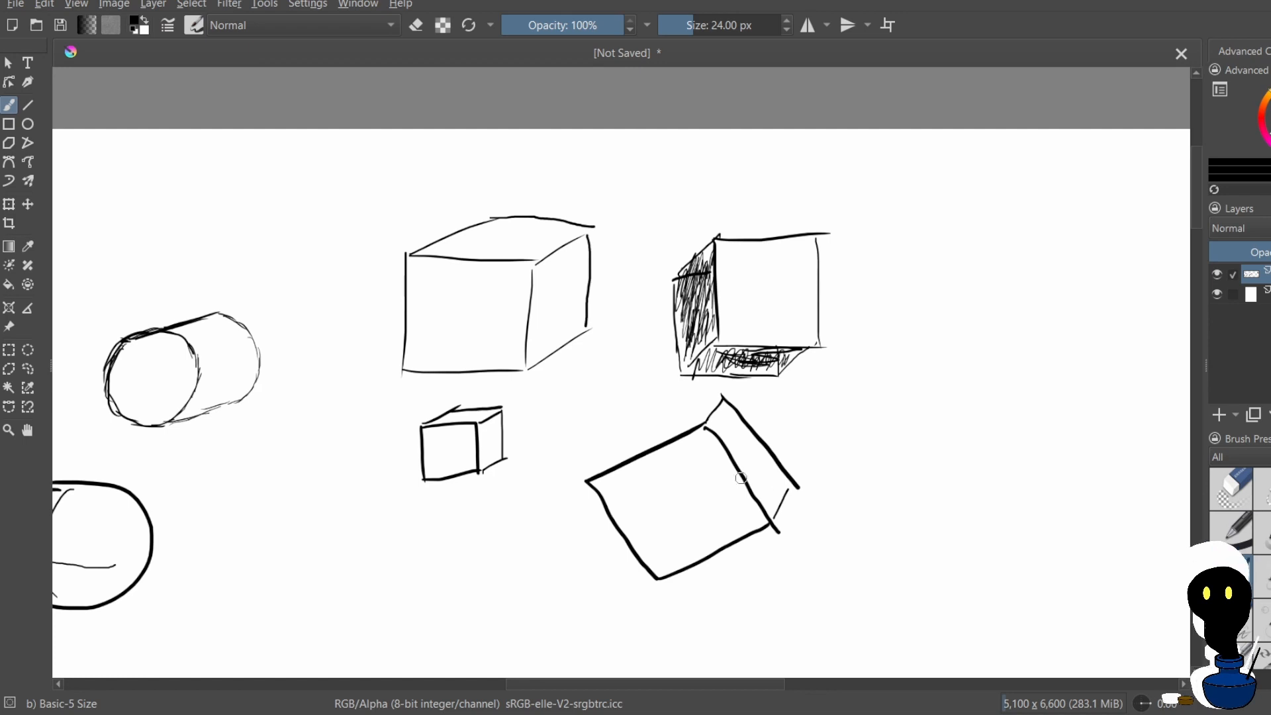
key("ctrl+z")
left_click_drag(738, 394, 811, 478)
key("ctrl+z")
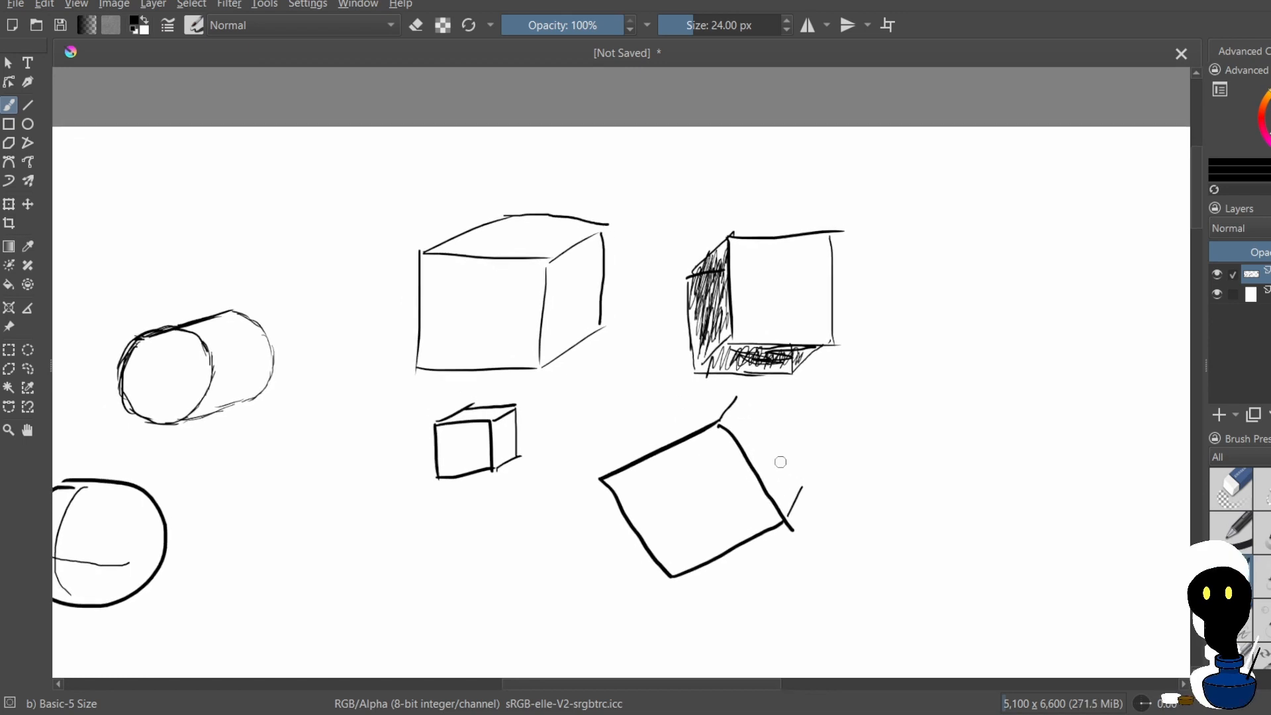
left_click_drag(735, 397, 808, 491)
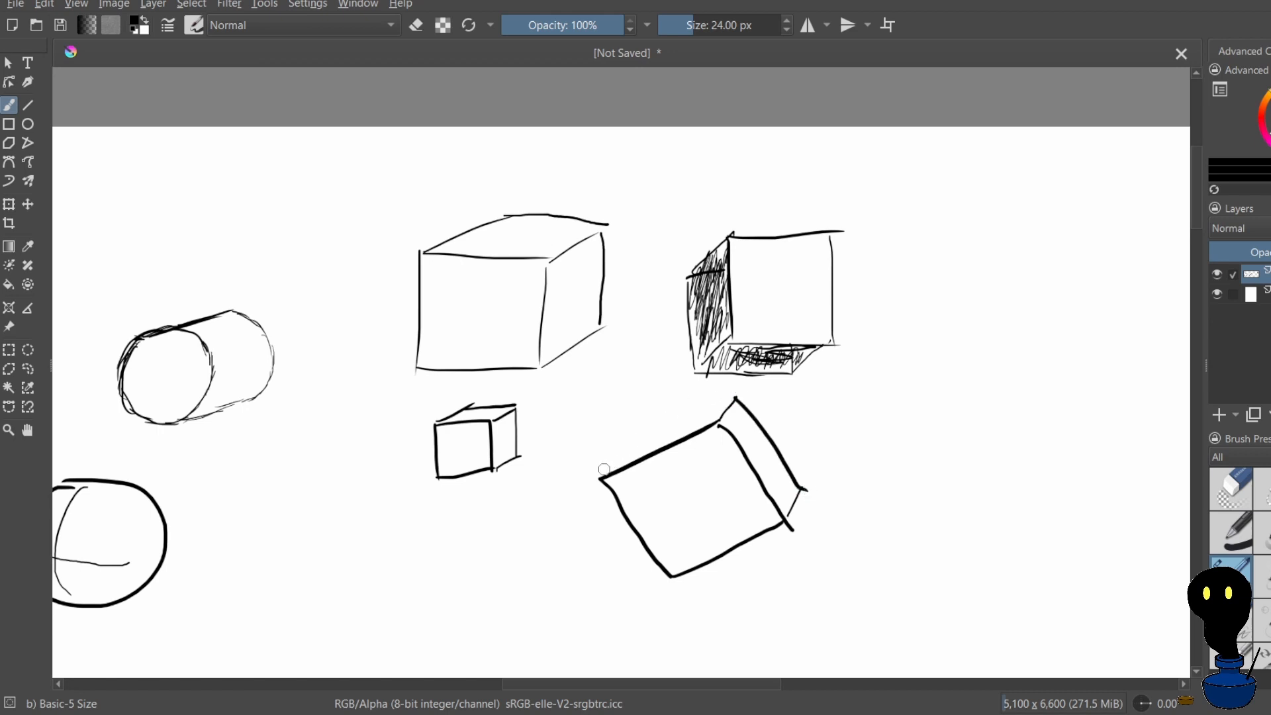
Close the narrow top face of the tilted box with a back edge and hatch it with light diagonal strokes
mouse_move(600, 476)
left_mouse_down()
mouse_move(616, 451)
mouse_move(735, 397)
left_mouse_up()
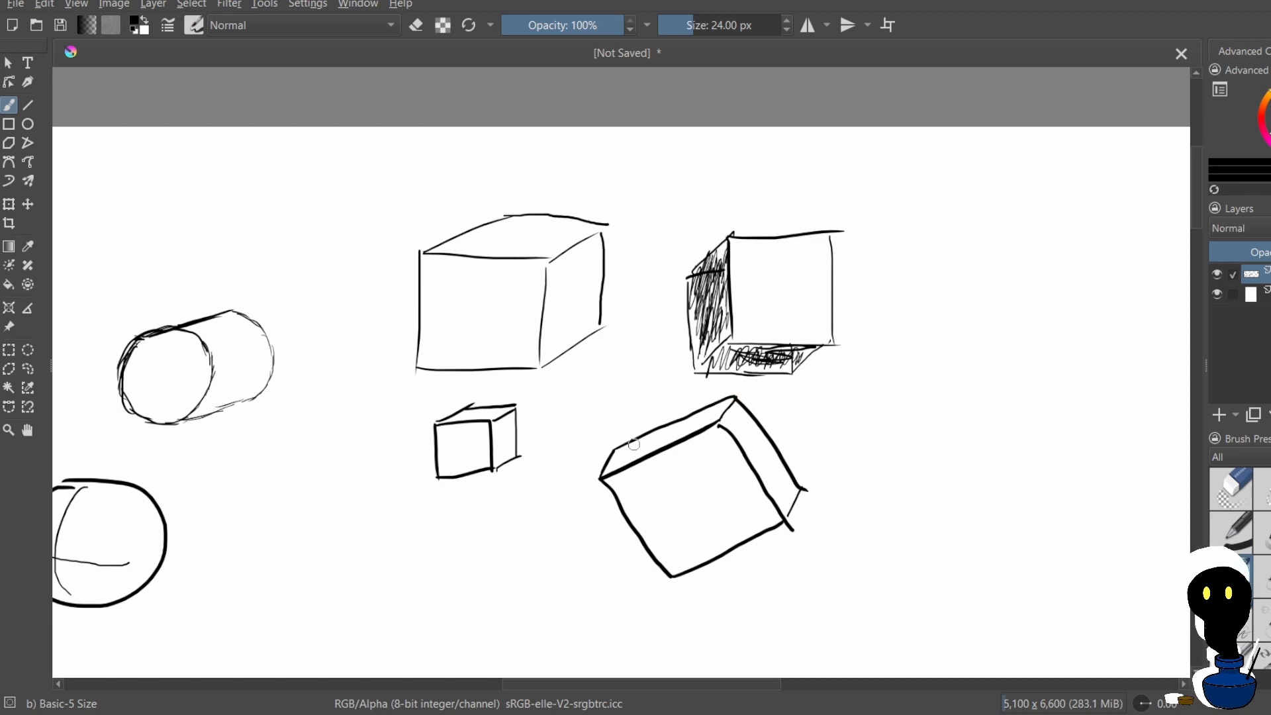
left_click_drag(629, 448, 694, 418)
left_click_drag(711, 426, 723, 410)
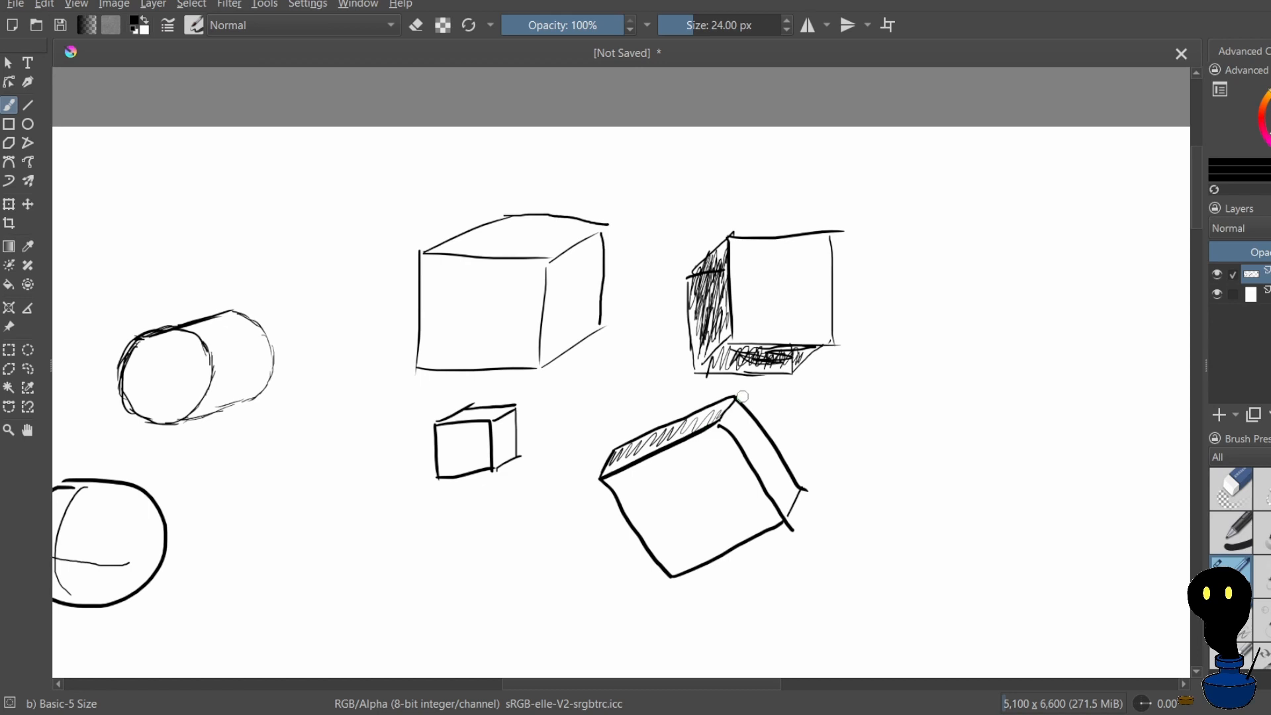
Draw an upright square beside the shaded box and a second square beneath it, offset slightly outward
scroll(789, 222, "down", 6)
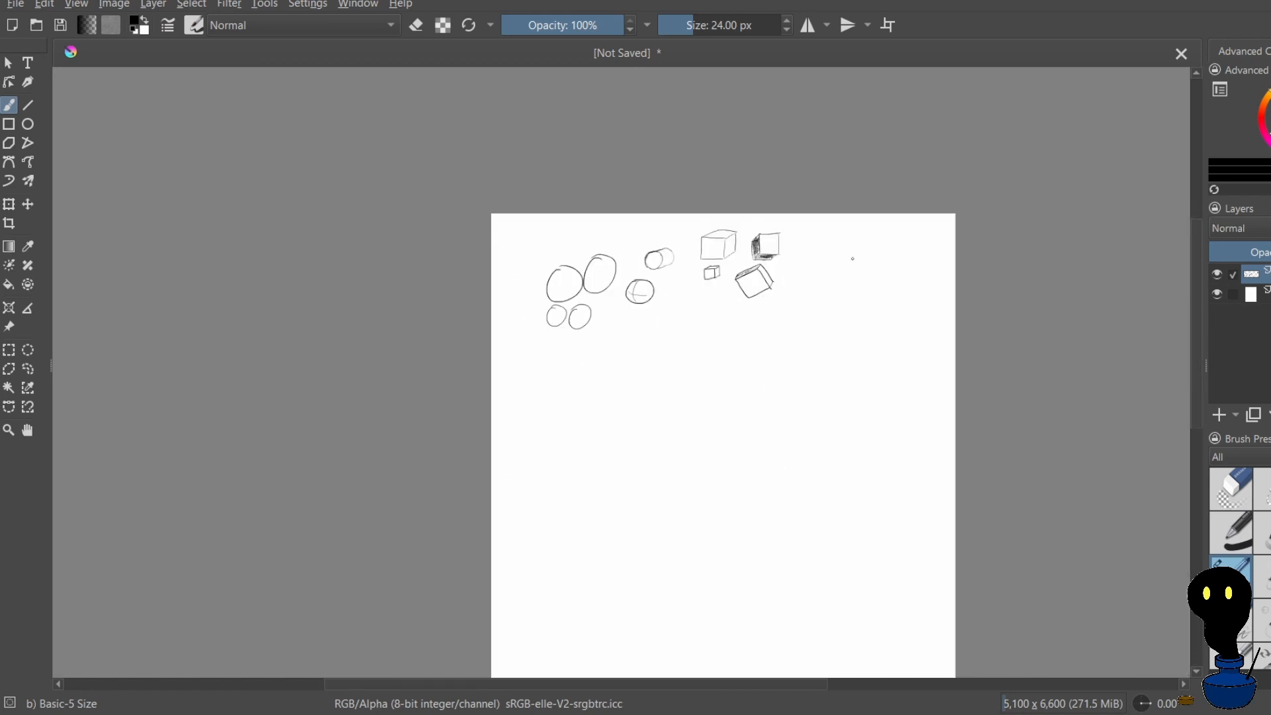
scroll(843, 218, "up", 3)
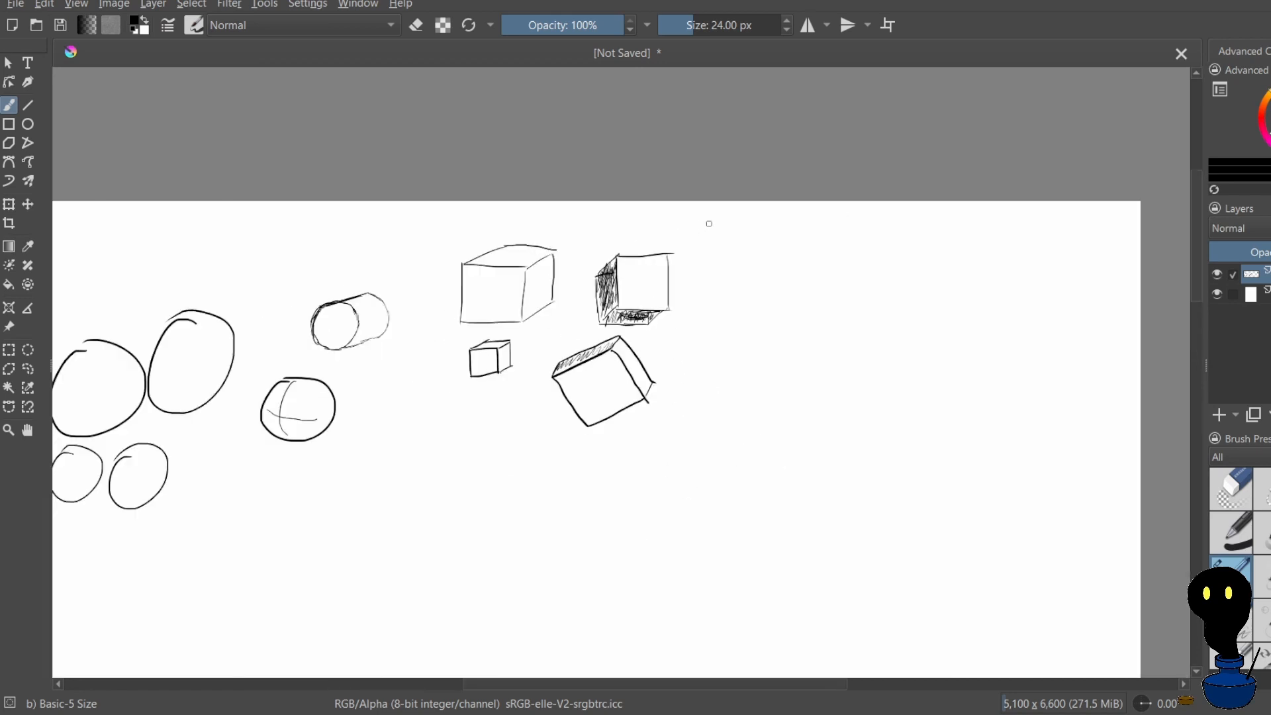
mouse_move(713, 236)
left_mouse_down()
mouse_move(713, 290)
mouse_move(775, 235)
mouse_move(773, 286)
mouse_move(729, 312)
mouse_move(728, 341)
mouse_move(794, 339)
left_mouse_up()
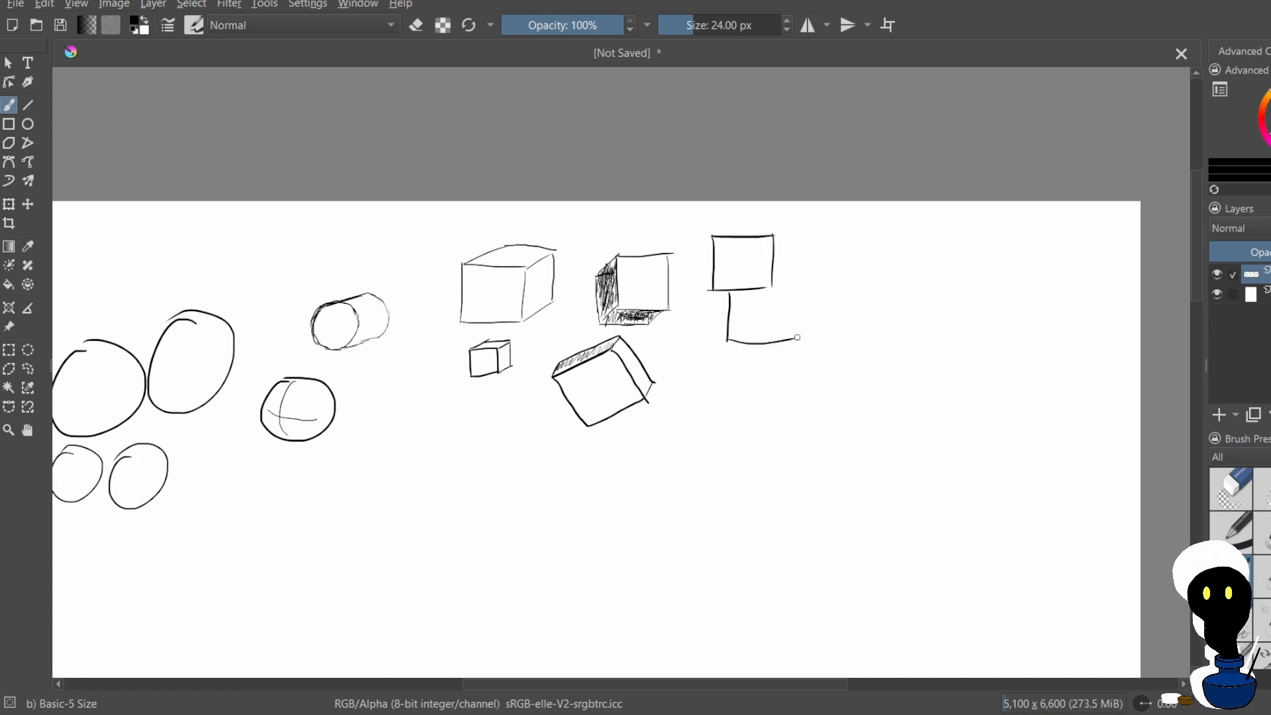
left_click_drag(790, 283, 789, 338)
left_click_drag(769, 285, 794, 284)
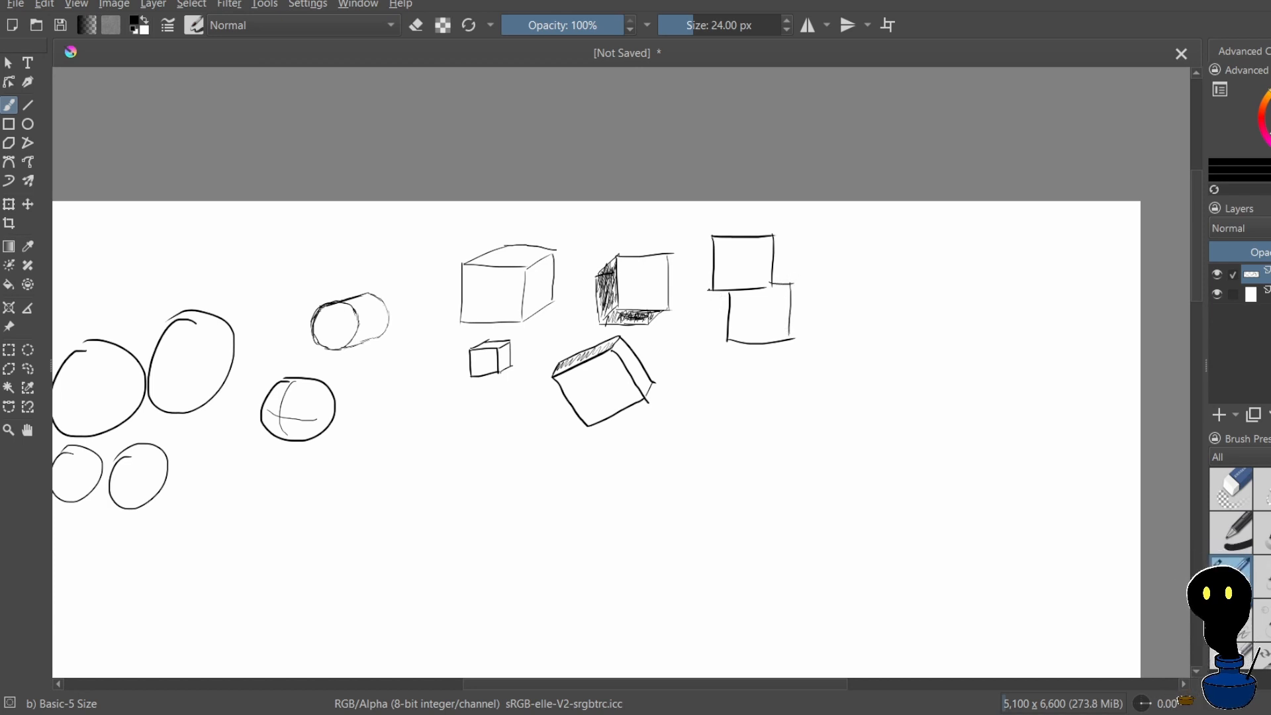
Complete the stack with a second square in the middle row and a bottom row of three adjoining squares
mouse_move(710, 289)
left_mouse_down()
mouse_move(680, 293)
mouse_move(681, 344)
mouse_move(736, 341)
mouse_move(661, 342)
mouse_move(665, 391)
left_mouse_up()
left_click_drag(661, 344, 676, 343)
left_click_drag(665, 390, 762, 391)
mouse_move(757, 347)
left_mouse_down()
mouse_move(759, 390)
mouse_move(817, 389)
left_mouse_up()
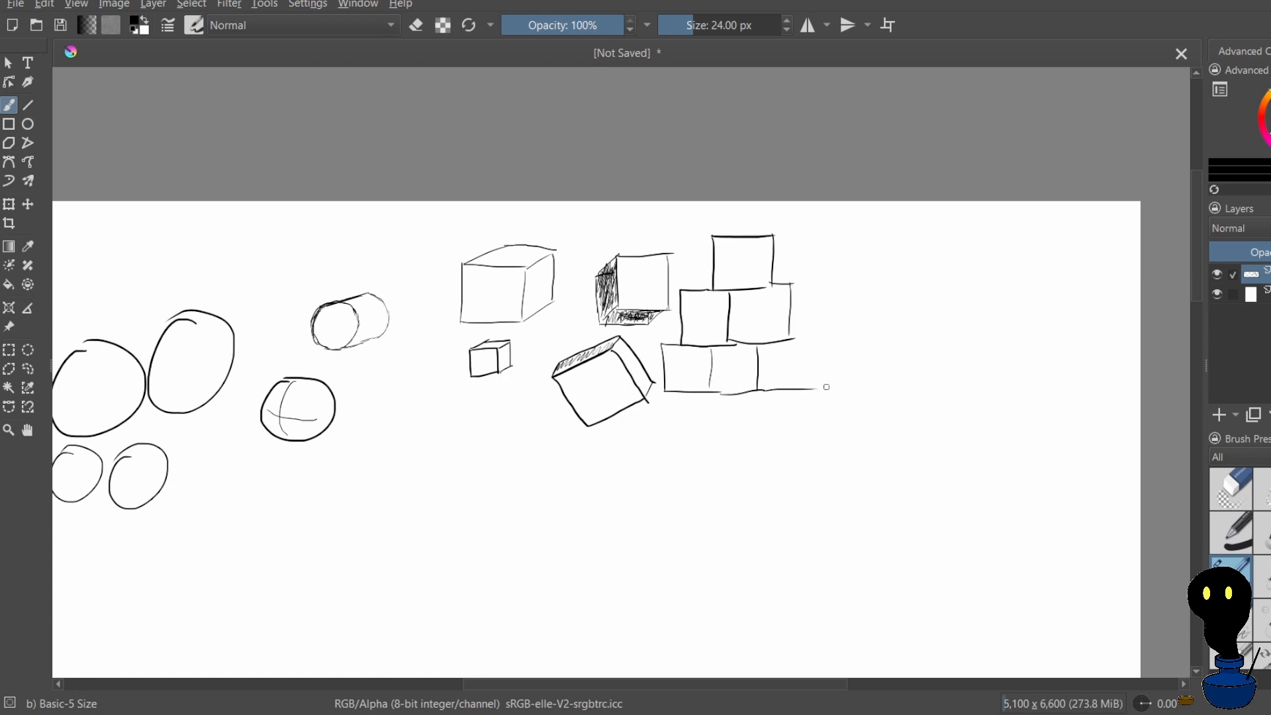
left_click_drag(795, 340, 817, 337)
left_click_drag(814, 339, 813, 369)
Draw a corner-on cube with a top face and two side faces beside the stack, undoing the misdrawn first strokes
mouse_move(857, 270)
left_mouse_down()
mouse_move(890, 292)
mouse_move(923, 259)
mouse_move(902, 345)
left_mouse_up()
key("ctrl+z")
key("ctrl+z")
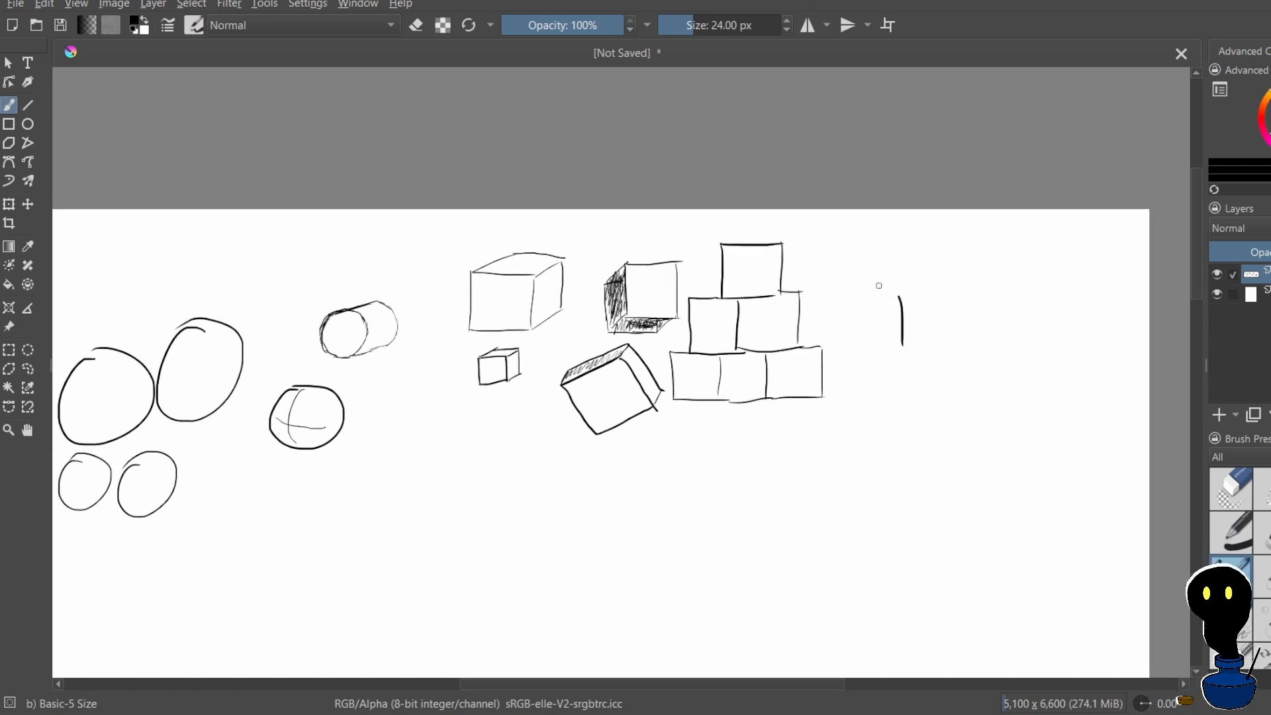
mouse_move(860, 275)
left_mouse_down()
mouse_move(899, 298)
mouse_move(941, 267)
left_mouse_up()
mouse_move(941, 267)
left_mouse_down()
mouse_move(898, 299)
mouse_move(928, 278)
mouse_move(860, 288)
mouse_move(857, 320)
mouse_move(901, 345)
left_mouse_up()
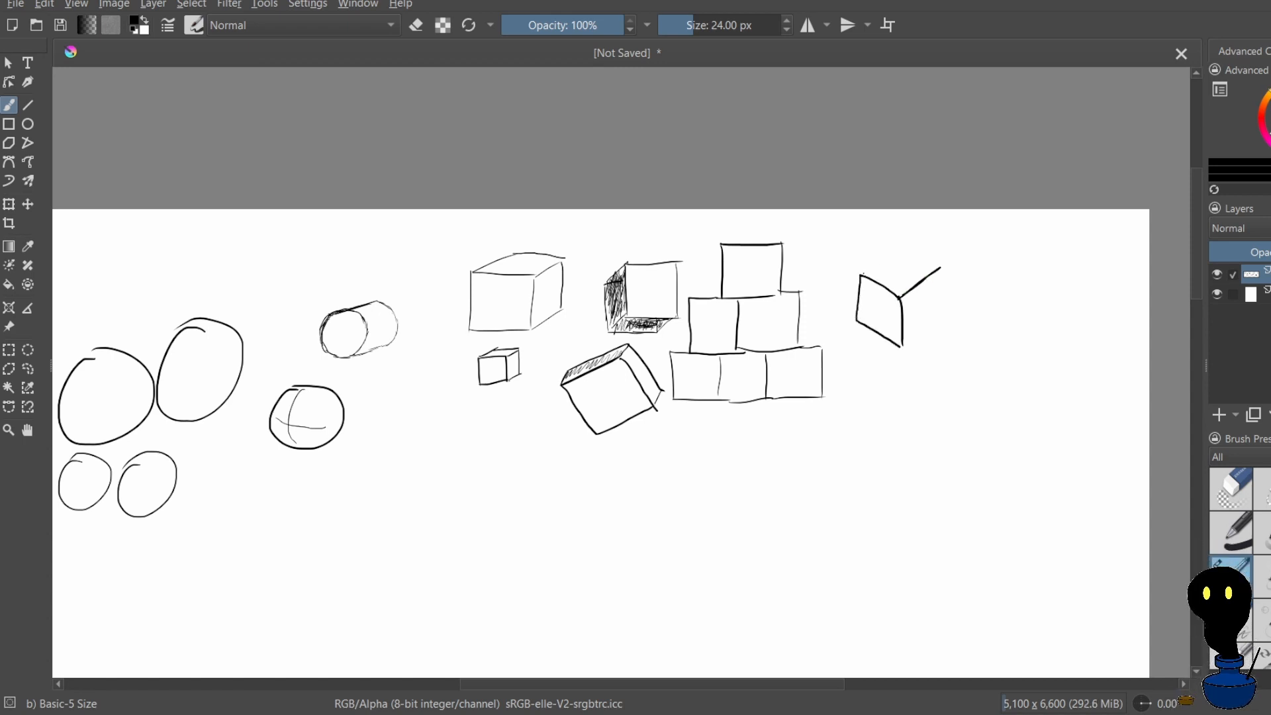
mouse_move(862, 274)
left_mouse_down()
mouse_move(895, 251)
mouse_move(926, 264)
left_mouse_up()
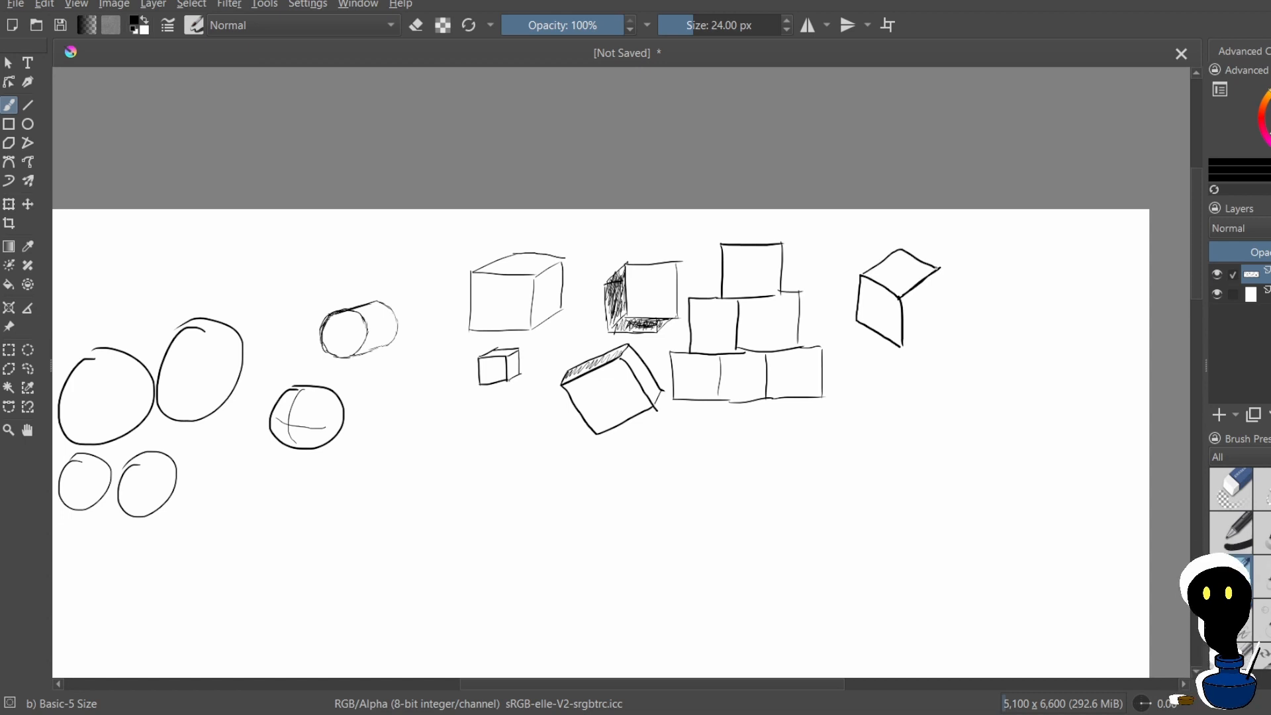
left_click_drag(904, 345, 937, 325)
left_click_drag(939, 274, 940, 322)
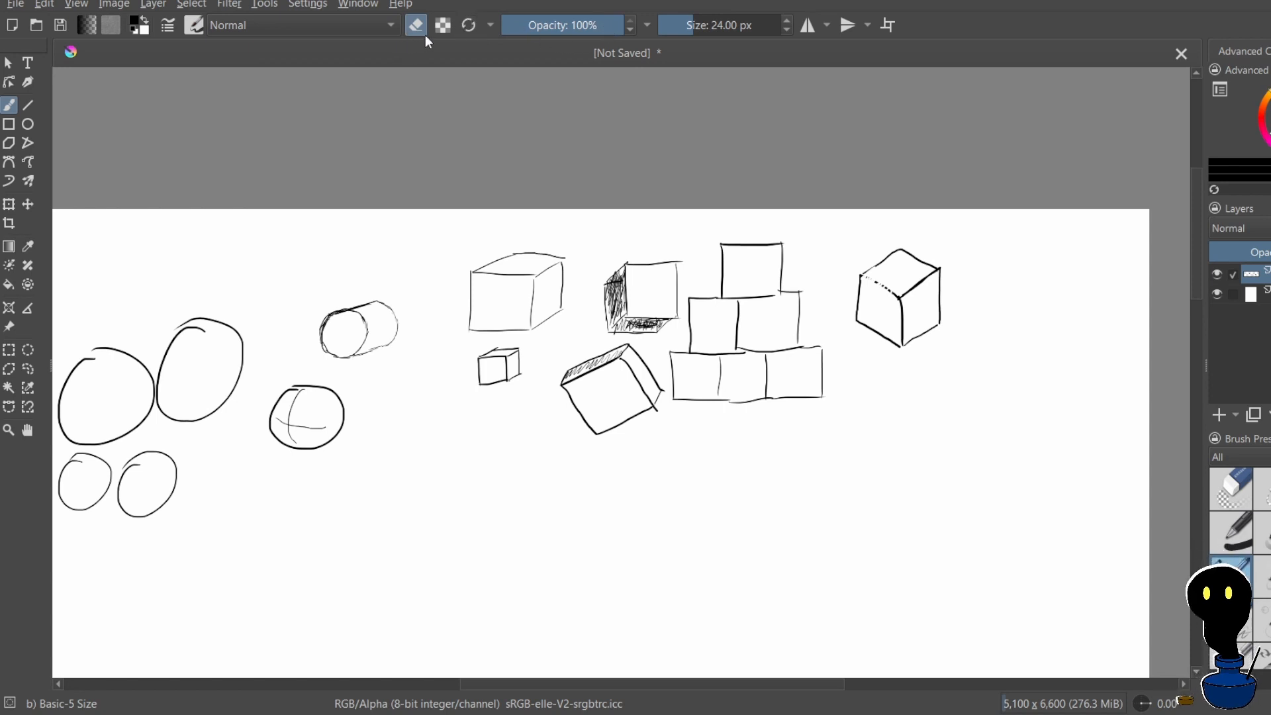
Erase the inner edges of the corner-on cube with an 88.98 px eraser, leaving its hexagonal outline, and return to painting
left_click_drag(703, 29, 713, 28)
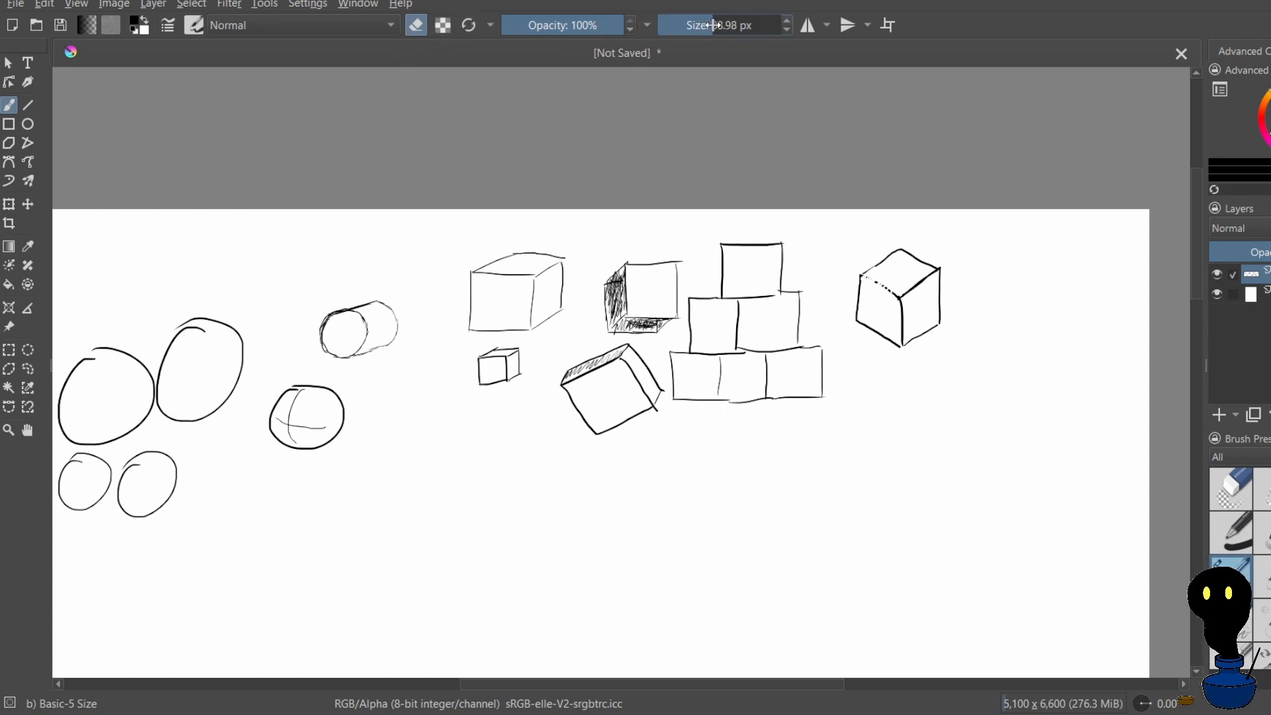
mouse_move(884, 284)
left_mouse_down()
mouse_move(866, 279)
mouse_move(902, 304)
mouse_move(934, 274)
mouse_move(902, 344)
left_mouse_up()
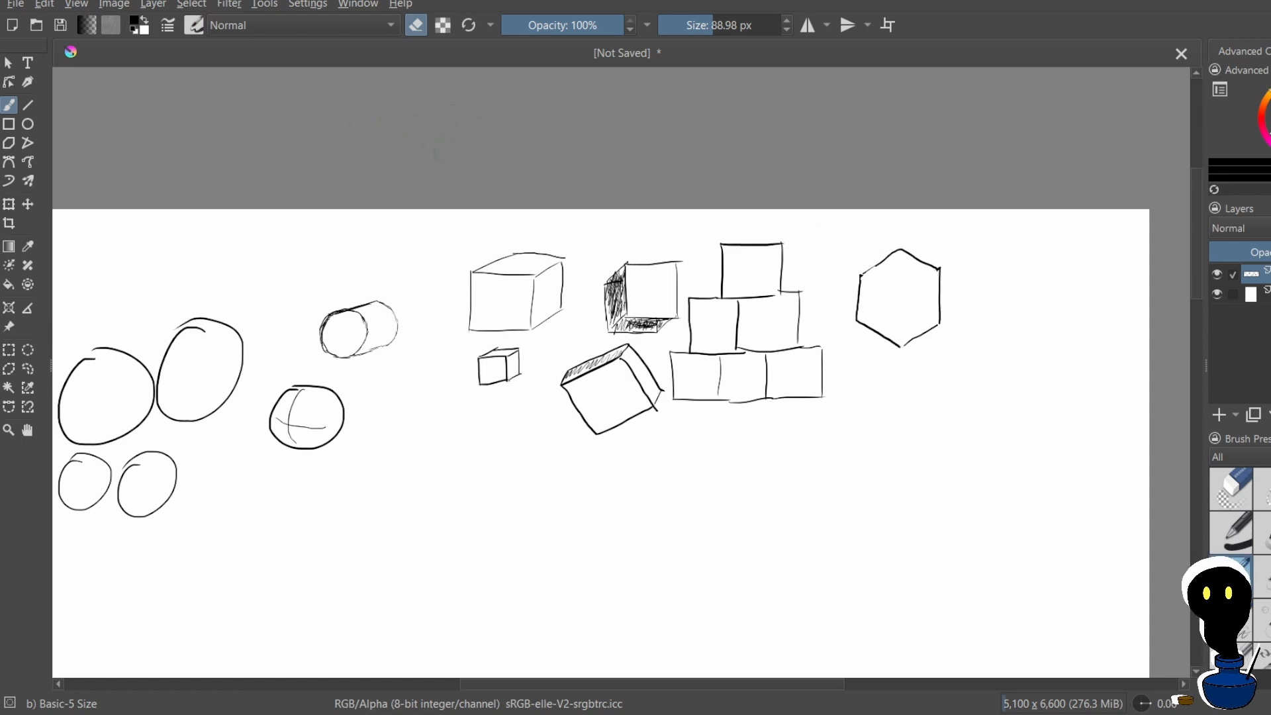
left_click(409, 26)
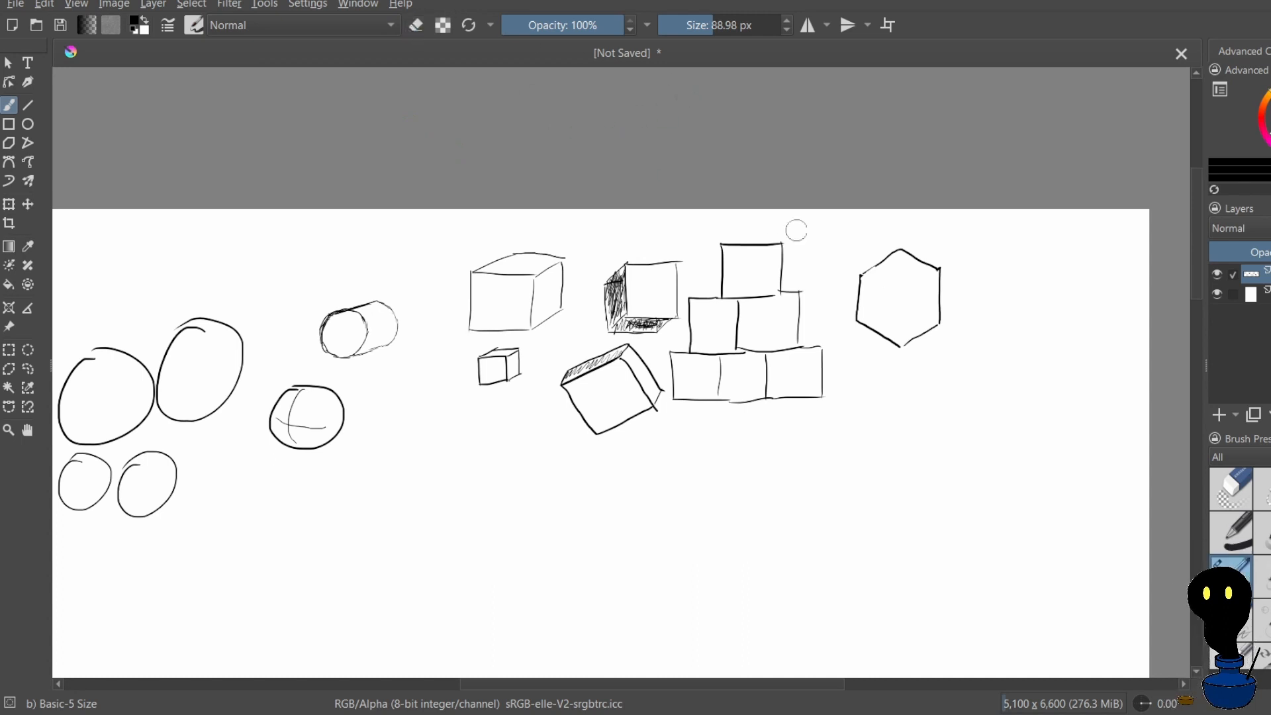
Undo the overly thick stroke, set the brush size to 23.33 px, and number the hexagon's sides 1 to 6
left_click_drag(865, 256, 866, 235)
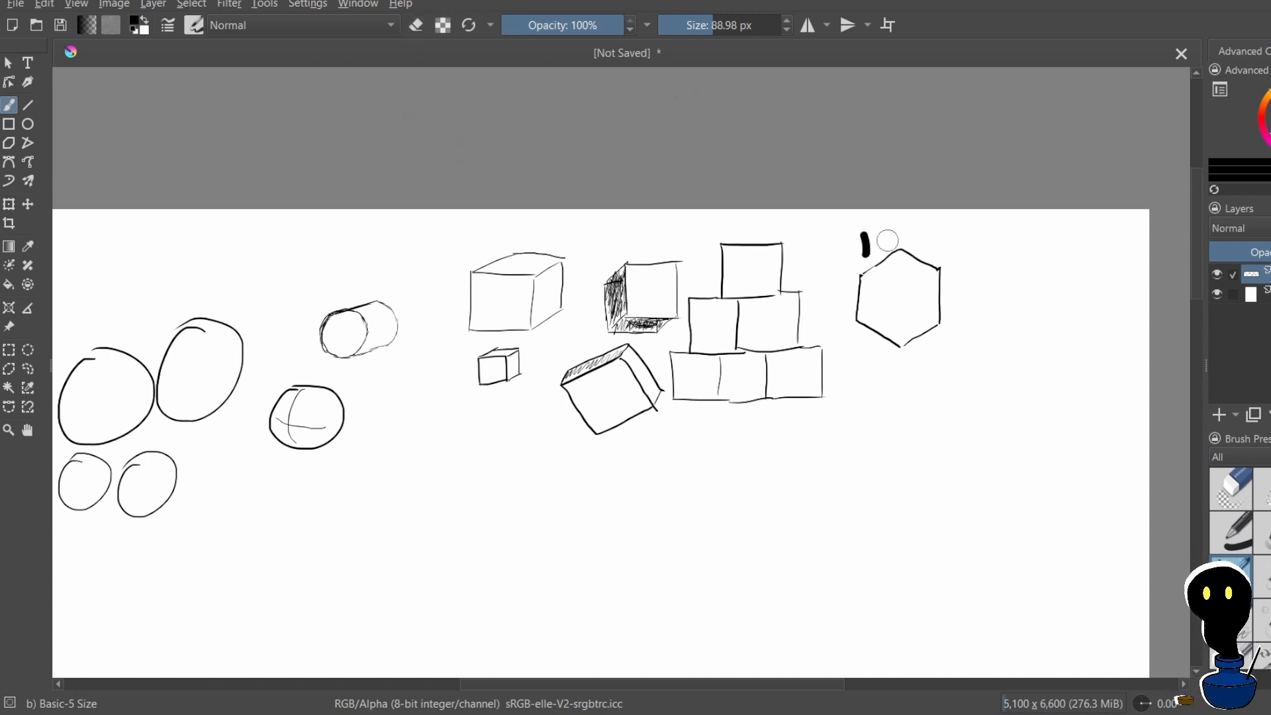
key("ctrl+z")
left_click_drag(709, 26, 692, 25)
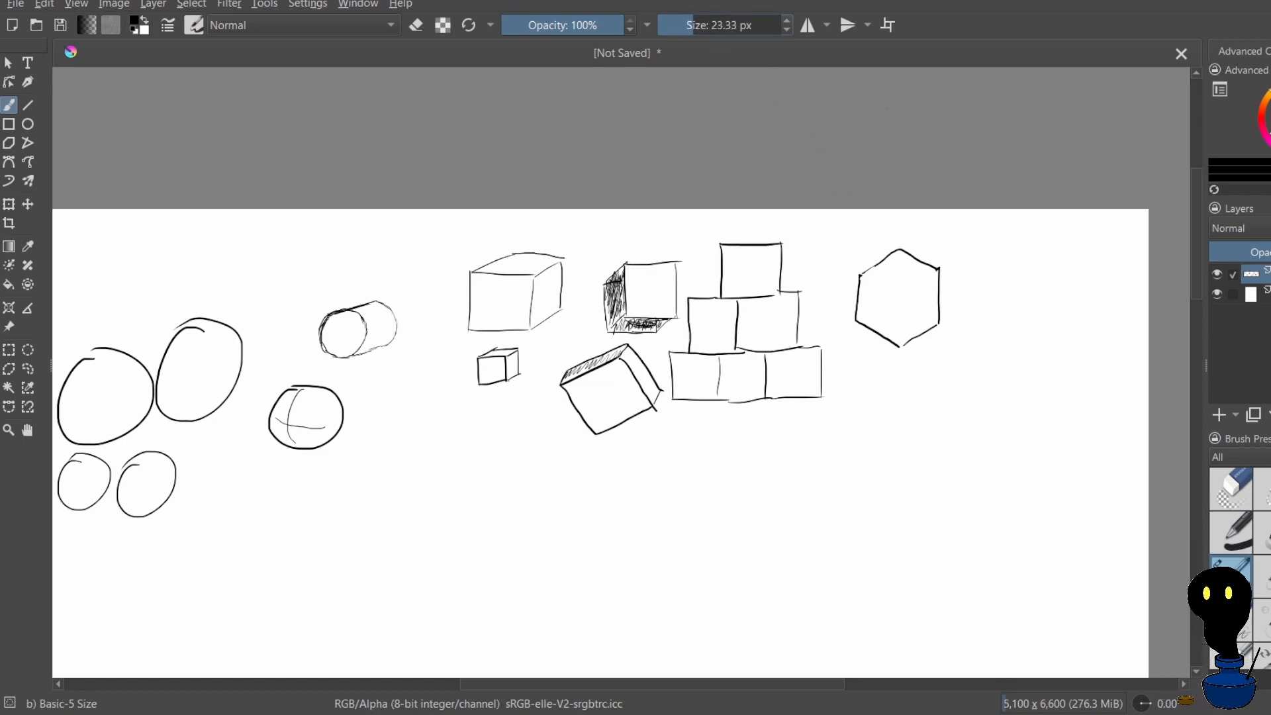
mouse_move(867, 236)
left_mouse_down()
mouse_move(930, 237)
mouse_move(961, 297)
mouse_move(923, 347)
mouse_move(935, 351)
mouse_move(861, 365)
left_mouse_up()
left_click_drag(845, 281, 830, 298)
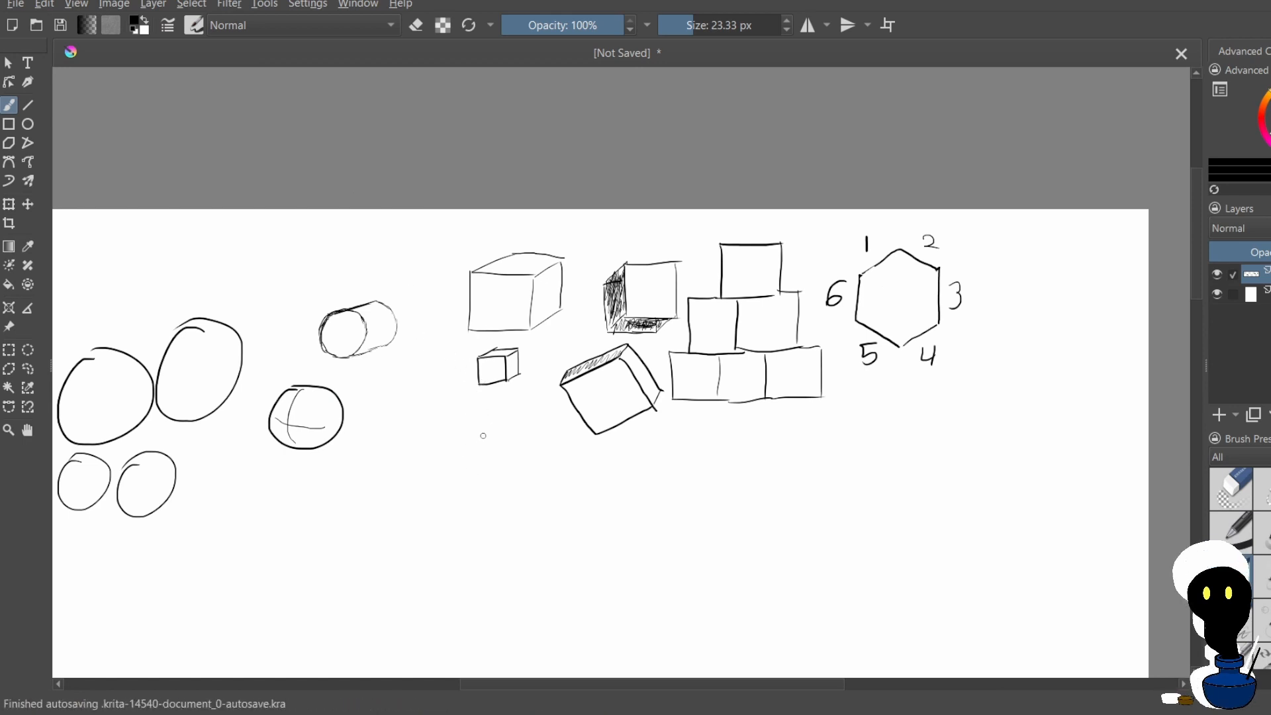
Draw a triangular prism below the small cube, undoing a misdrawn stroke, and hatch its sloping side face lightly
mouse_move(460, 477)
left_mouse_down()
mouse_move(514, 453)
mouse_move(533, 485)
mouse_move(492, 484)
mouse_move(532, 486)
left_mouse_up()
key("ctrl+z")
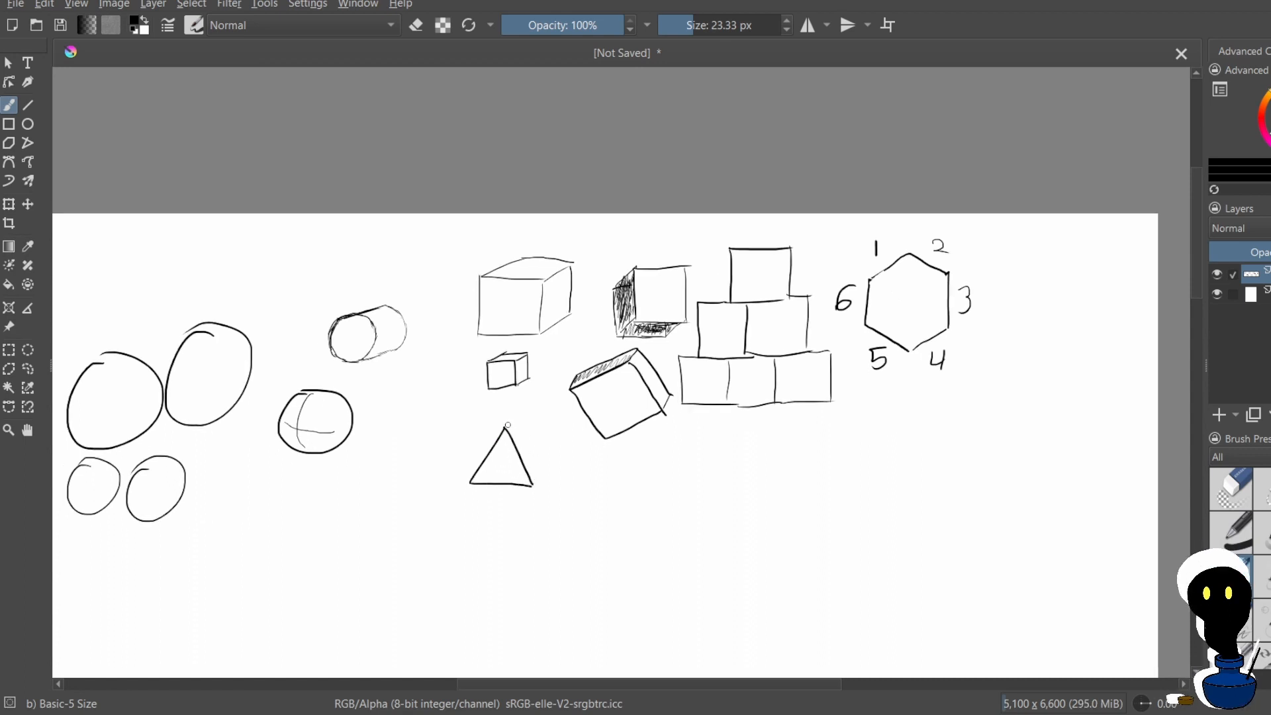
left_click_drag(504, 428, 541, 419)
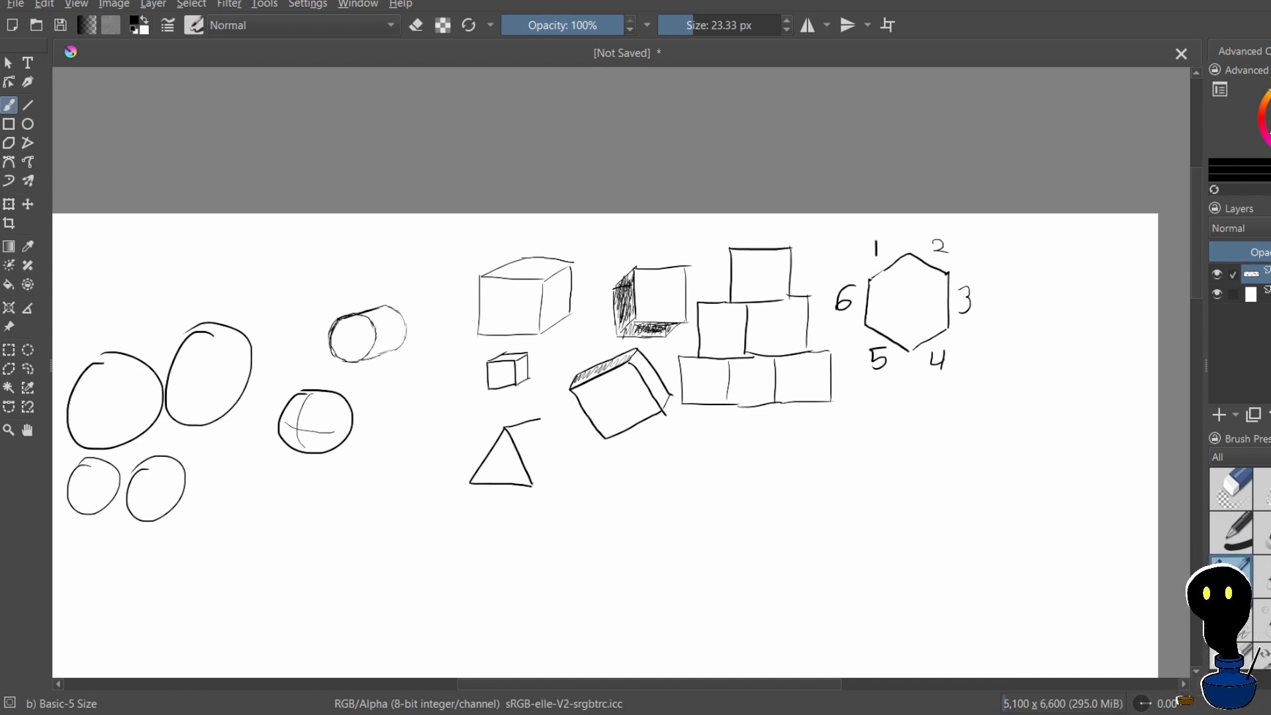
left_click_drag(532, 486, 546, 481)
left_click_drag(541, 418, 569, 461)
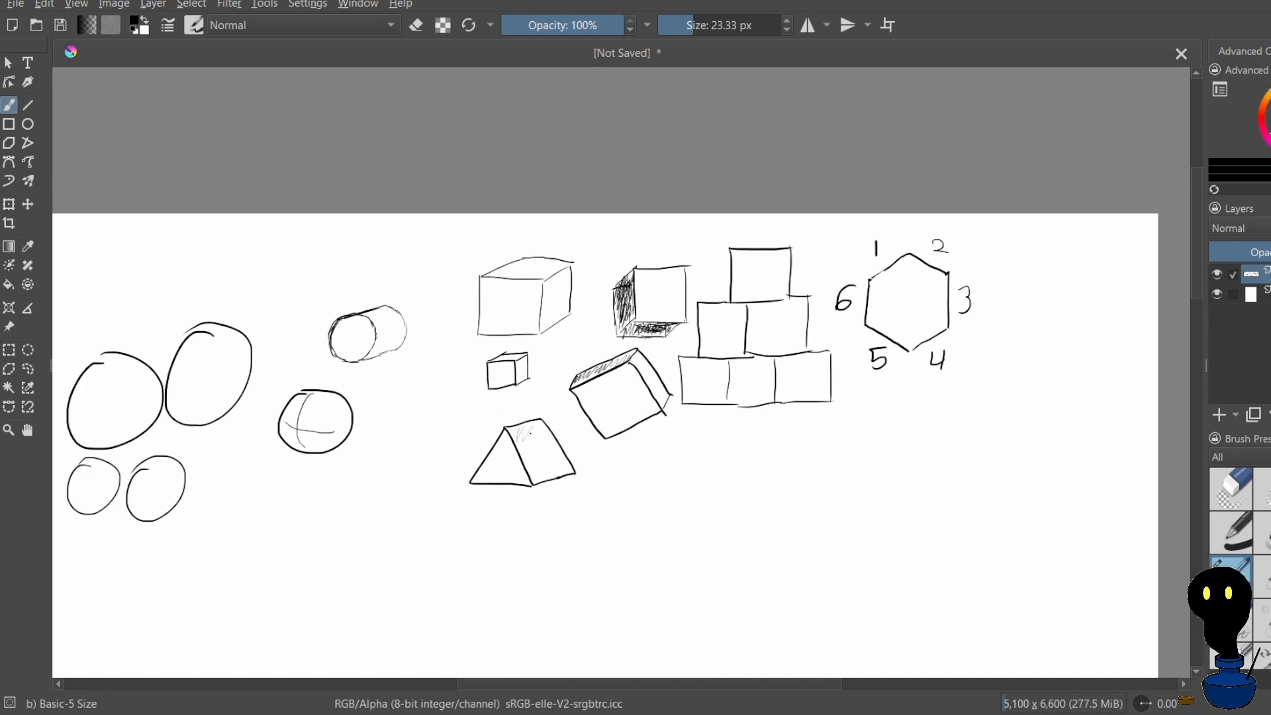
mouse_move(530, 434)
left_mouse_down()
mouse_move(534, 471)
mouse_move(552, 452)
left_mouse_up()
Draw a small round head with a pointed hat beside the prism, adding crossed guide lines, eyes and a nose
mouse_move(639, 463)
left_mouse_down()
mouse_move(664, 499)
mouse_move(623, 502)
mouse_move(667, 497)
mouse_move(649, 465)
mouse_move(622, 506)
mouse_move(645, 533)
left_mouse_up()
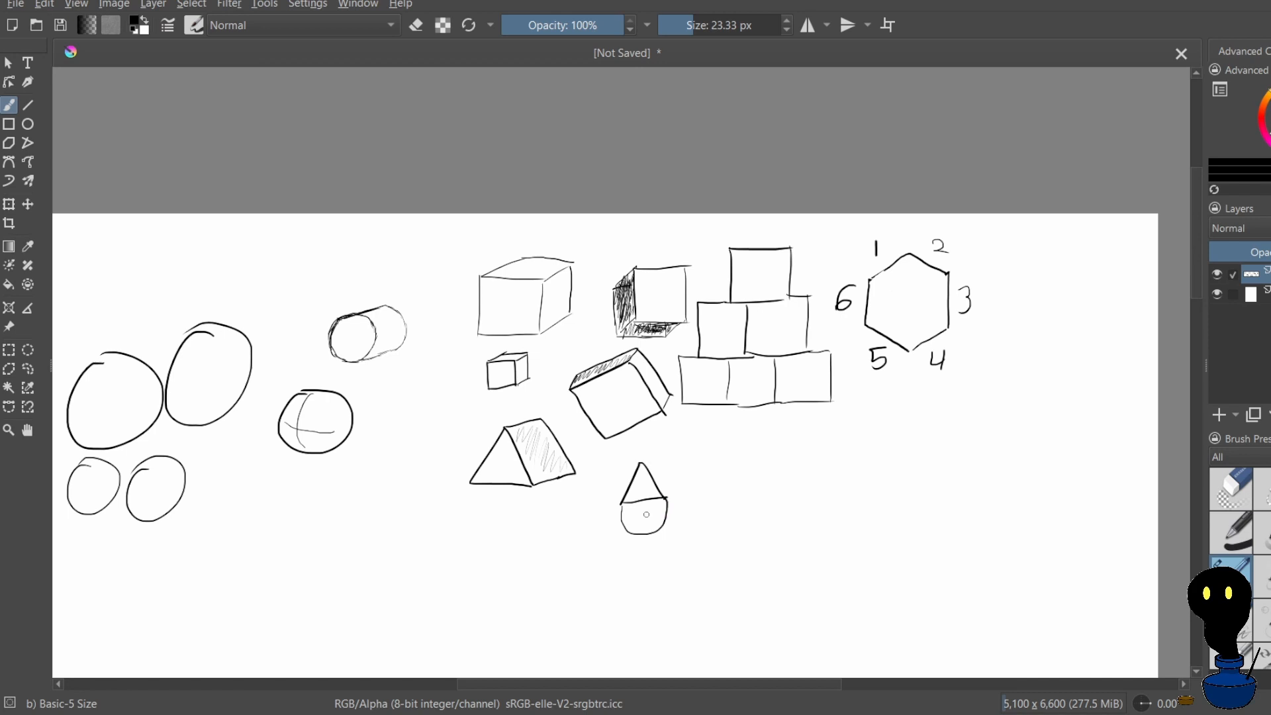
left_click_drag(652, 521, 665, 514)
key("ctrl+z")
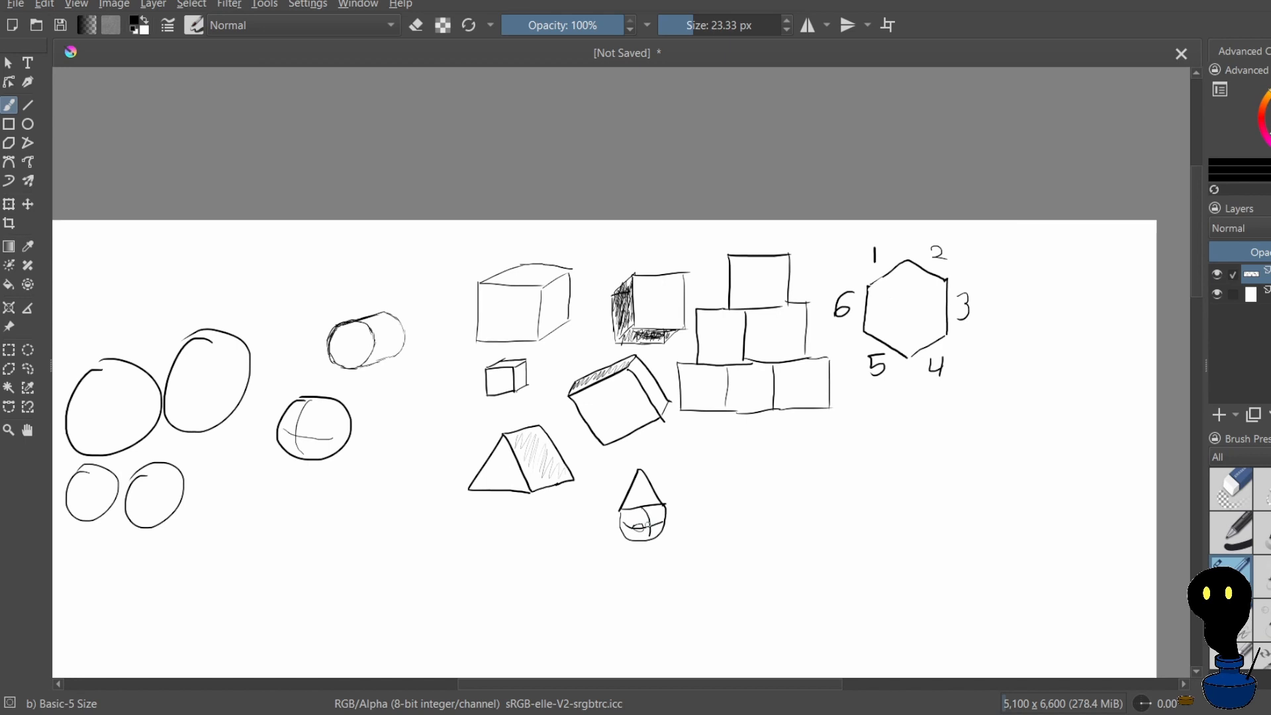
key("ctrl+z")
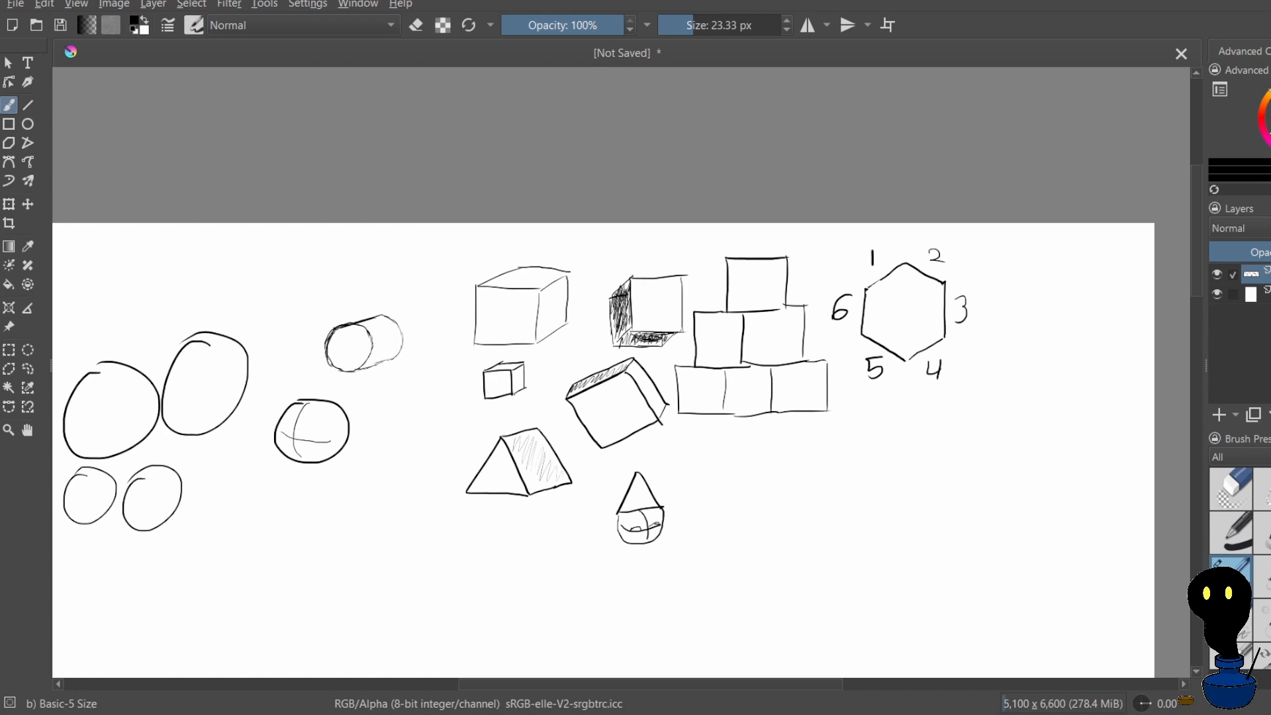
left_click_drag(647, 530, 648, 533)
Draw a small sphere below the stacked squares, undoing misdrawn outlines, and add curved vertical and horizontal contour lines
scroll(676, 454, "down", 5)
scroll(710, 367, "up", 5)
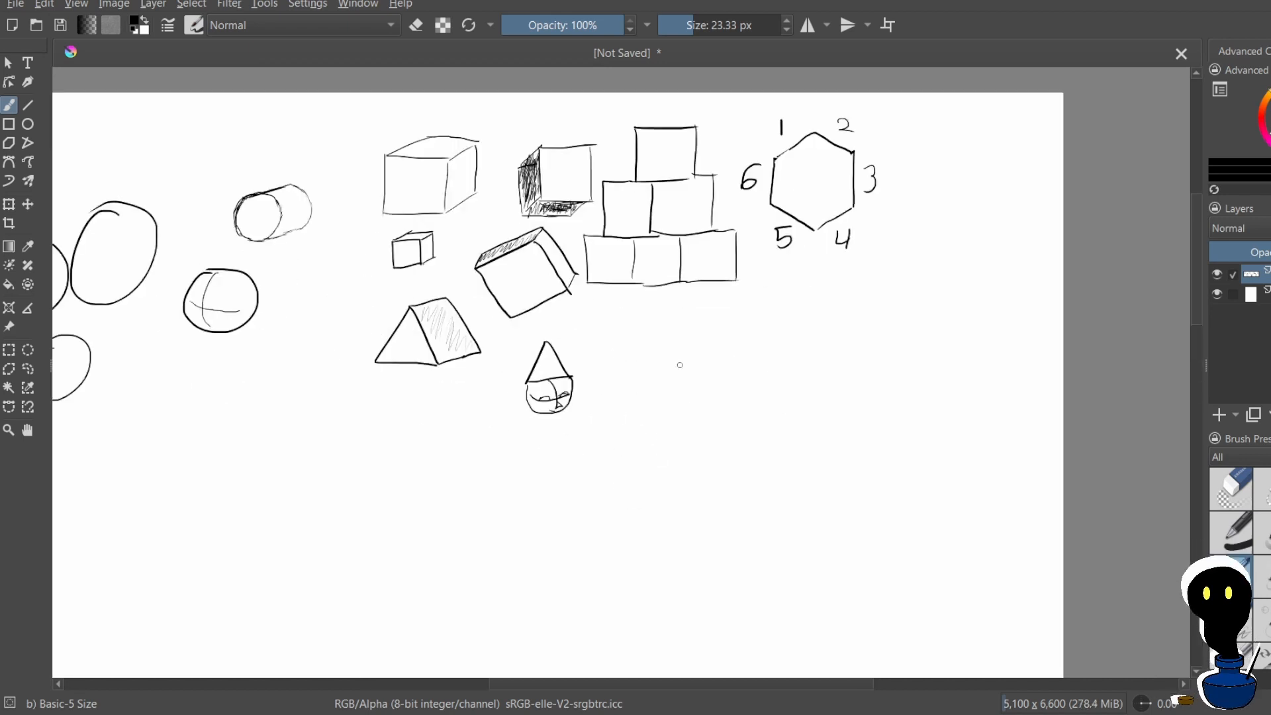
mouse_move(720, 329)
left_mouse_down()
mouse_move(744, 381)
mouse_move(685, 363)
mouse_move(739, 356)
left_mouse_up()
key("ctrl+z")
key("ctrl+z")
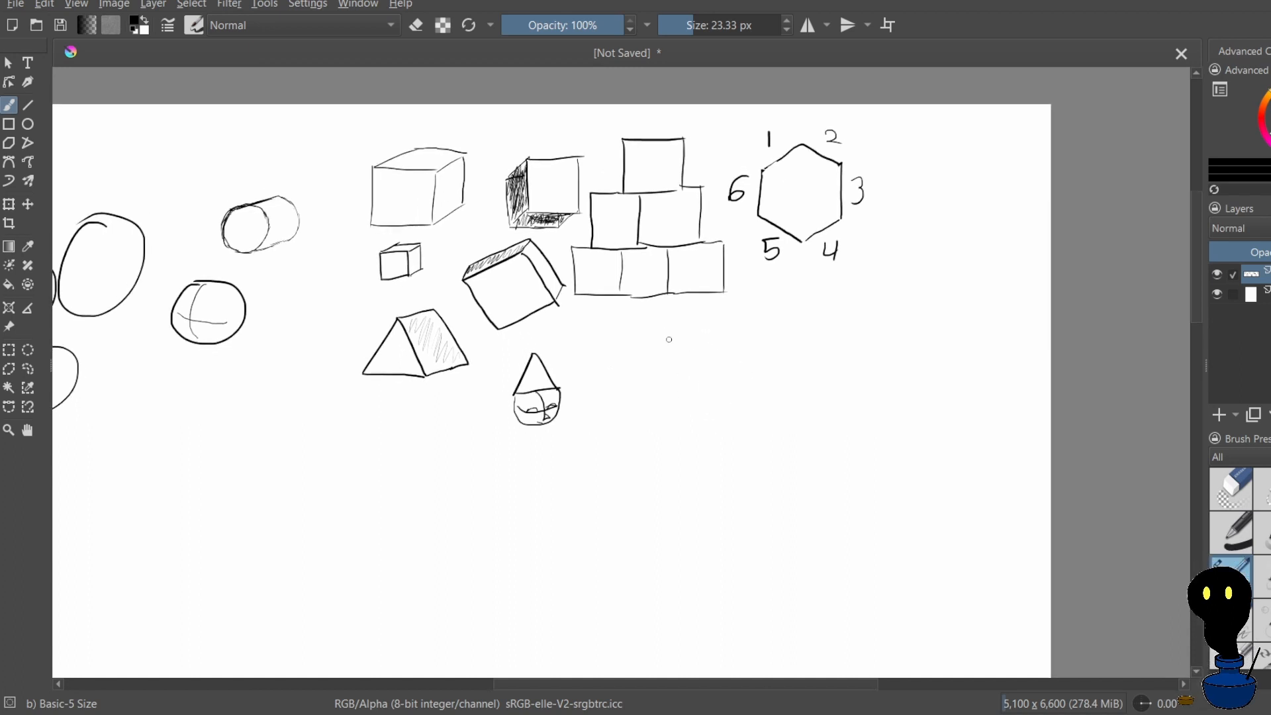
mouse_move(661, 323)
left_mouse_down()
mouse_move(706, 343)
mouse_move(635, 352)
mouse_move(684, 399)
mouse_move(690, 335)
mouse_move(657, 336)
mouse_move(635, 377)
mouse_move(650, 394)
mouse_move(681, 393)
mouse_move(690, 347)
mouse_move(663, 335)
left_mouse_up()
key("ctrl+z")
key("ctrl+z")
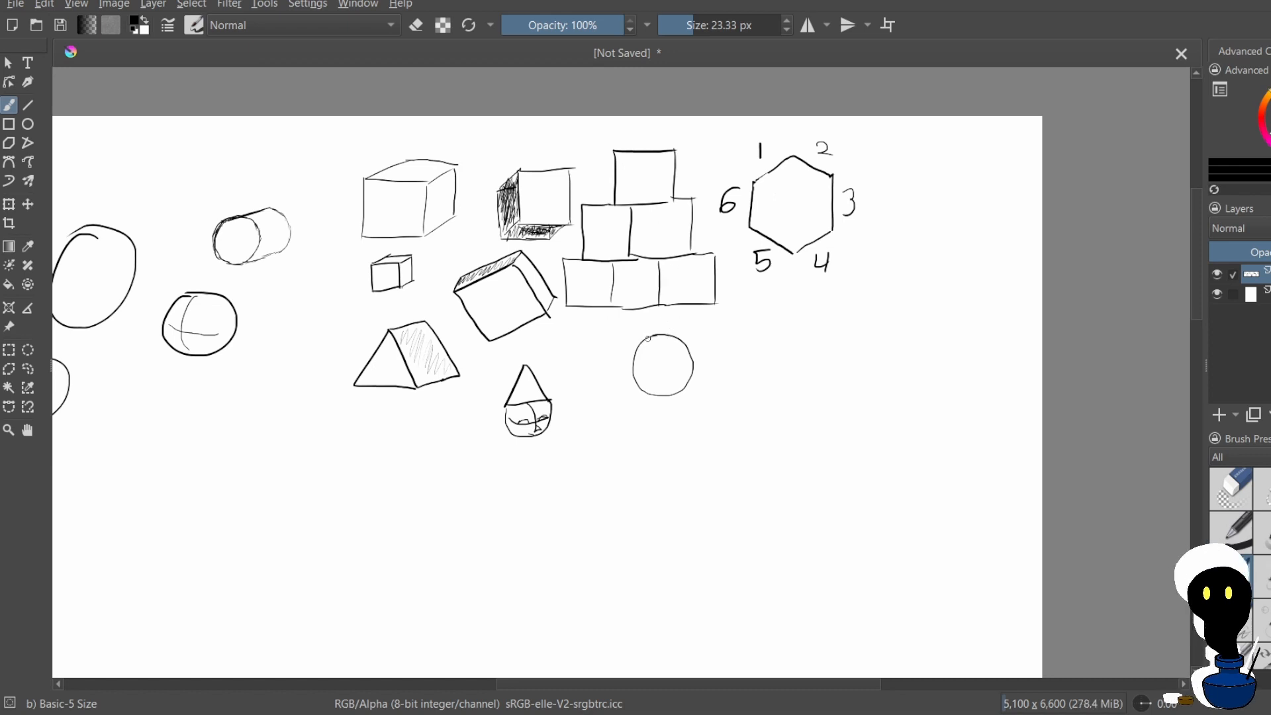
left_click_drag(657, 336, 651, 381)
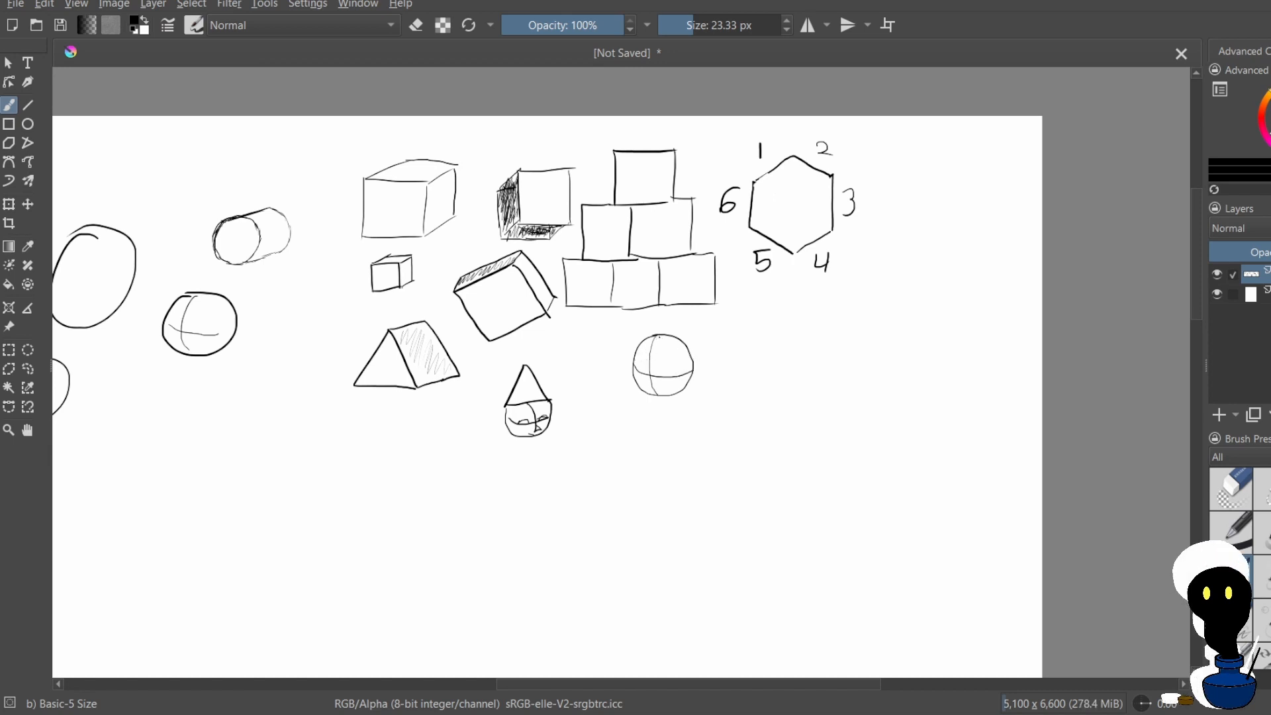
left_click_drag(661, 344, 672, 365)
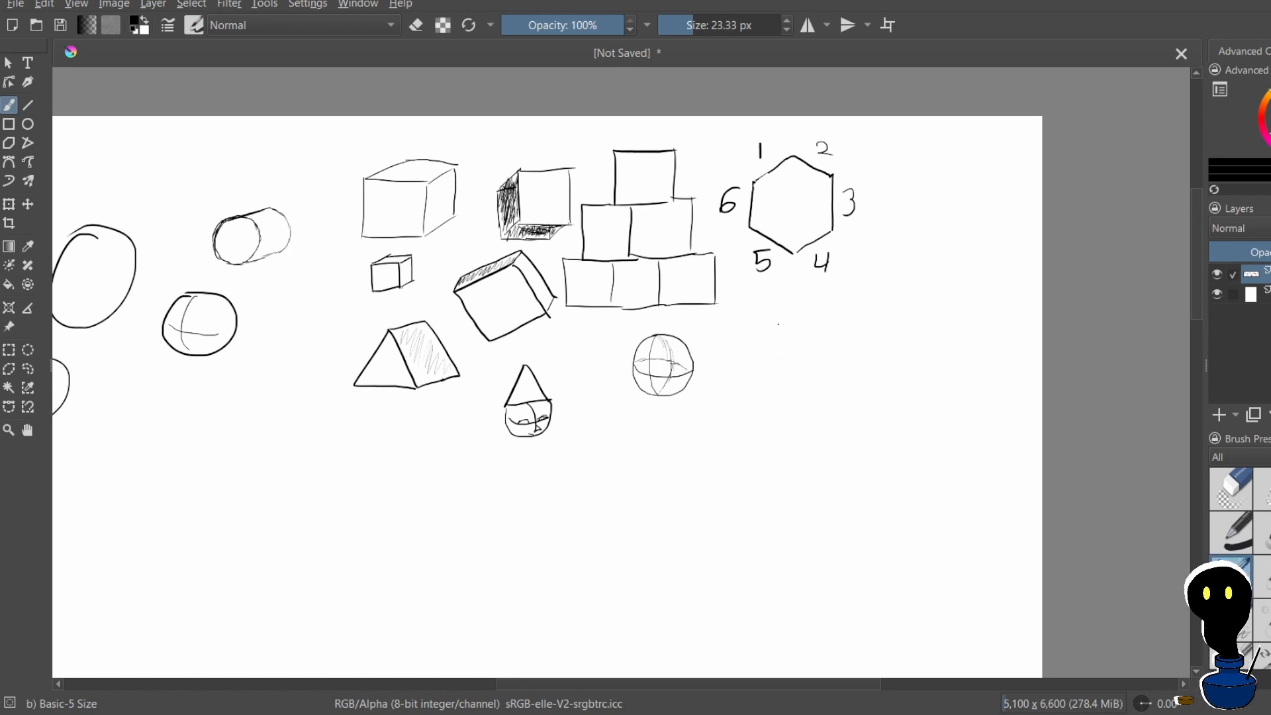
Draw a halved sphere below the hexagon, undoing misdrawn strokes, and divide its oval cut face with radial lines from a dot
mouse_move(779, 324)
left_mouse_down()
mouse_move(772, 351)
mouse_move(791, 349)
mouse_move(794, 327)
mouse_move(778, 325)
mouse_move(771, 358)
mouse_move(779, 329)
mouse_move(765, 348)
mouse_move(793, 351)
mouse_move(775, 343)
left_mouse_up()
key("ctrl+z")
key("ctrl+z")
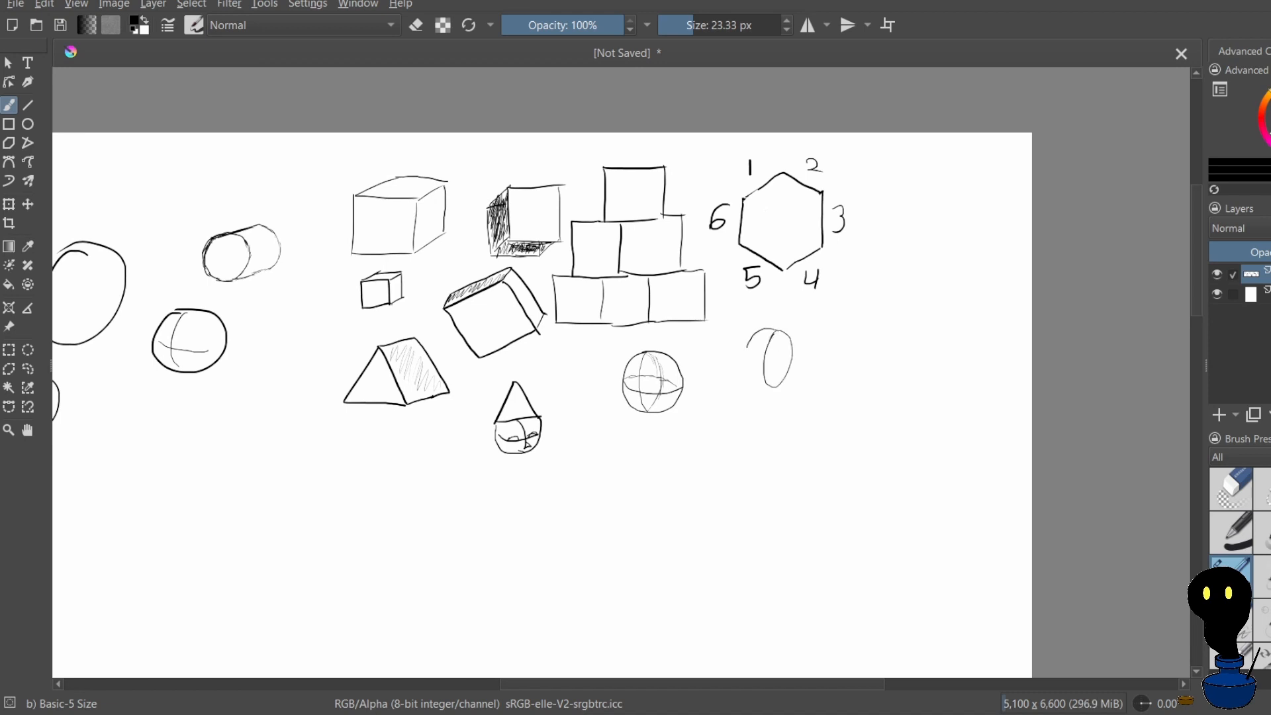
left_click_drag(747, 363, 773, 386)
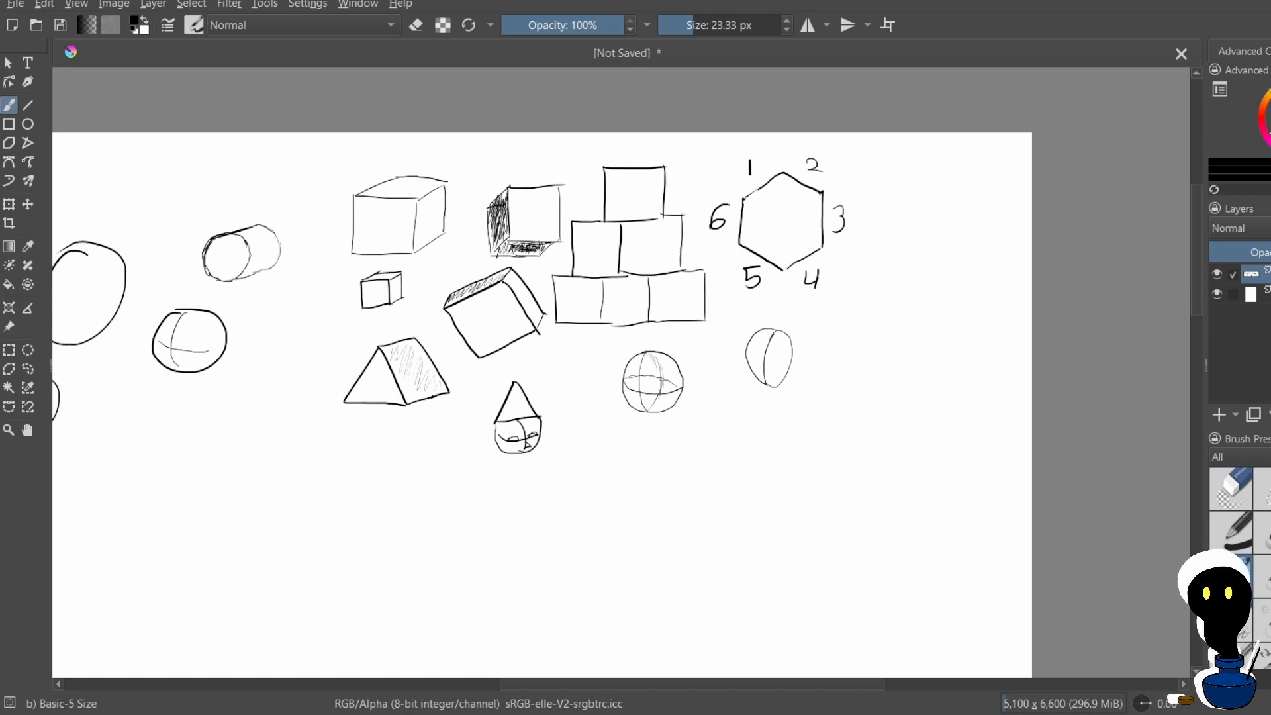
key("ctrl+z")
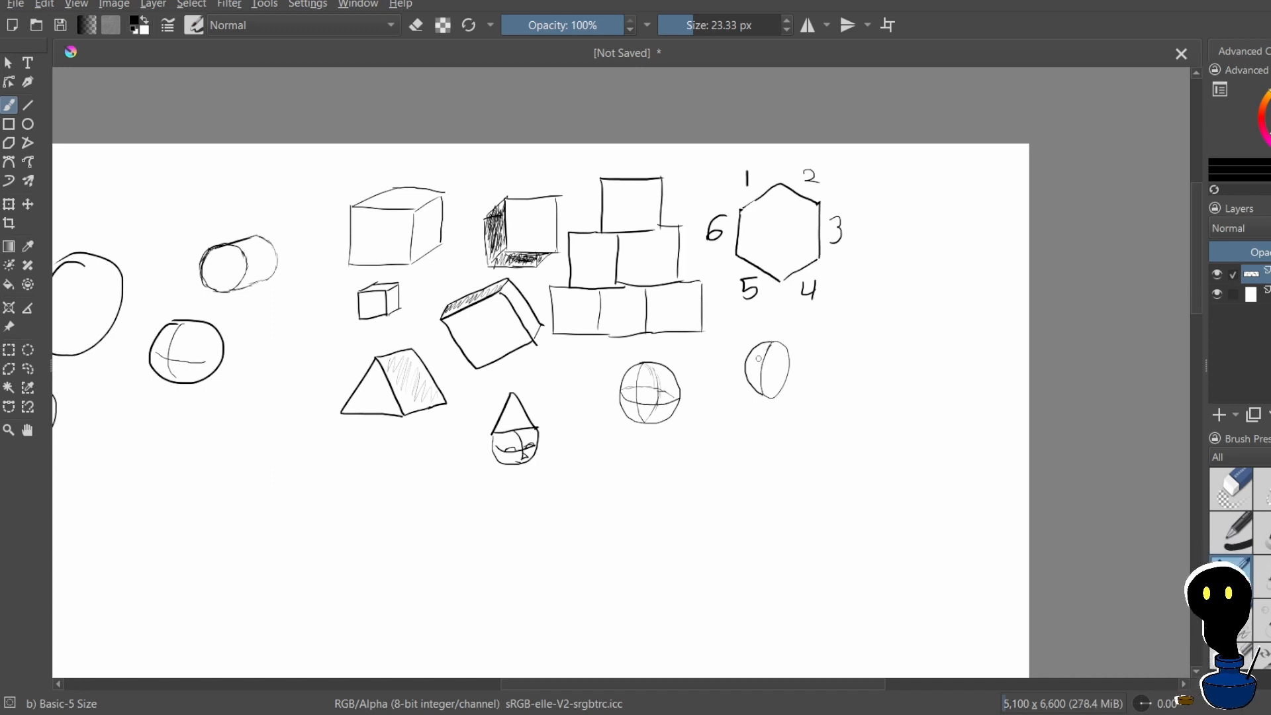
left_click(776, 369)
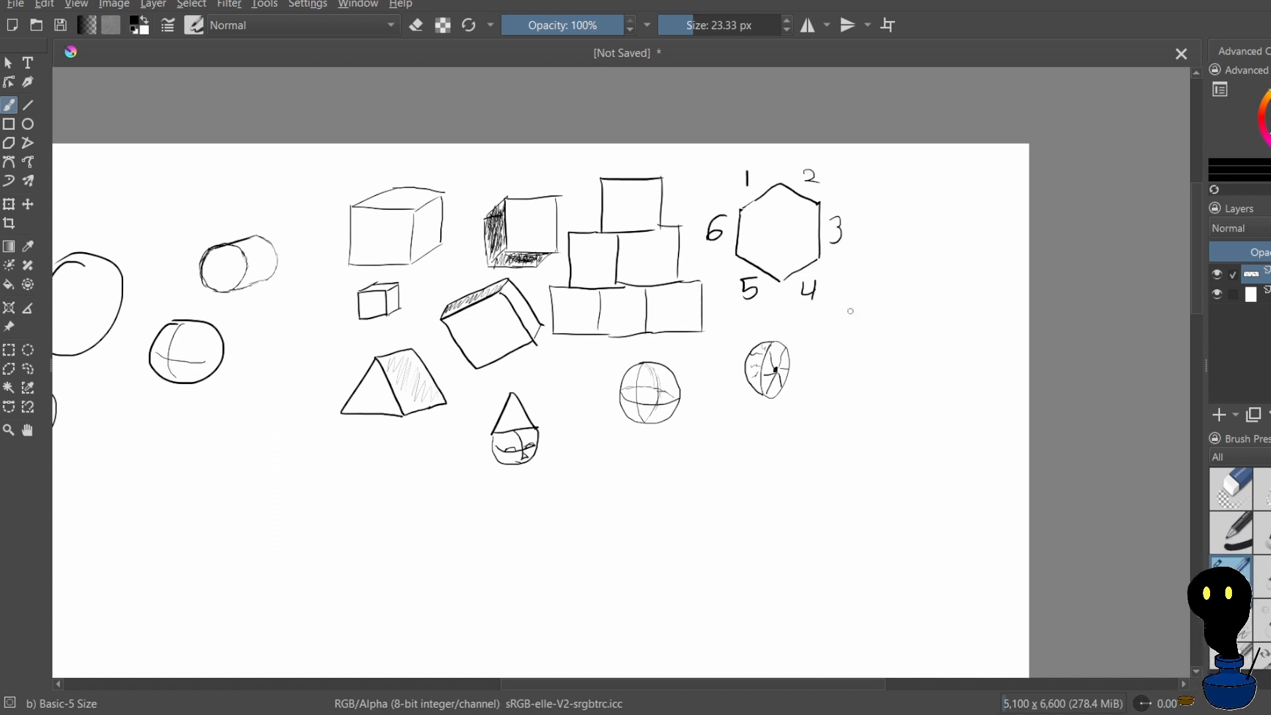
Draw two small triangles side by side above the large ovals, with their bases touching
scroll(695, 355, "down", 2)
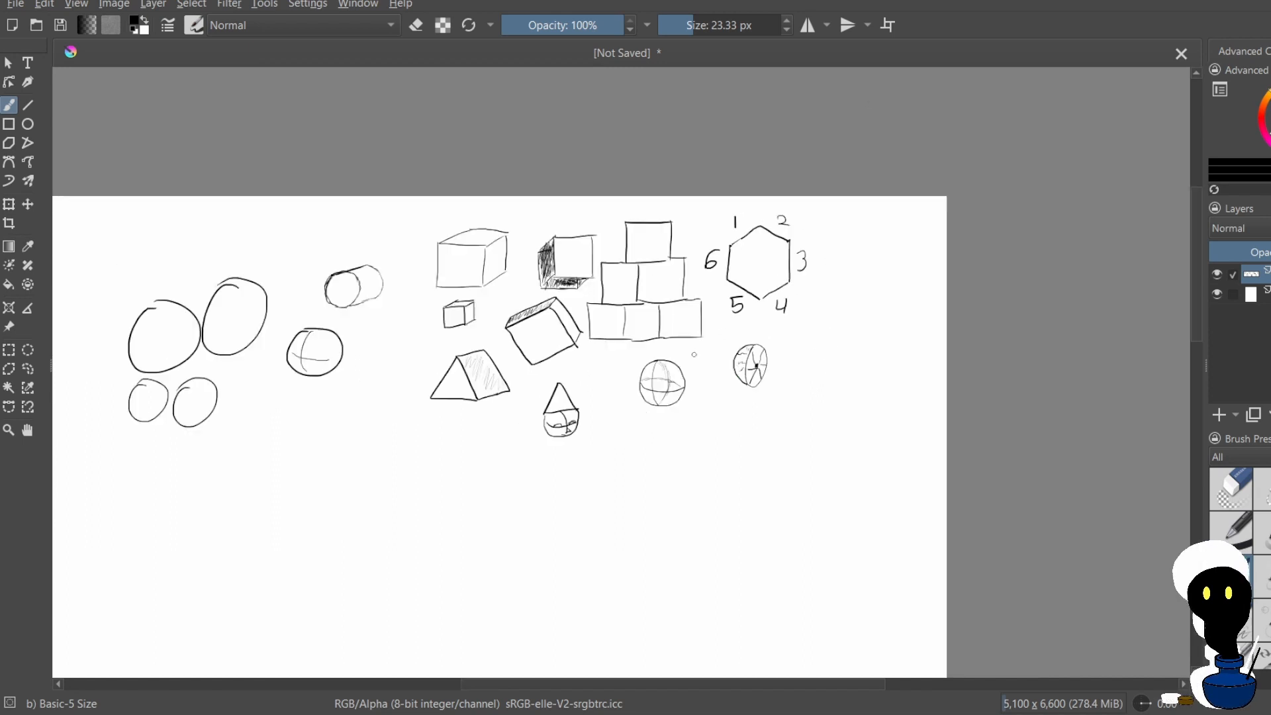
scroll(286, 346, "up", 1)
scroll(320, 334, "up", 1)
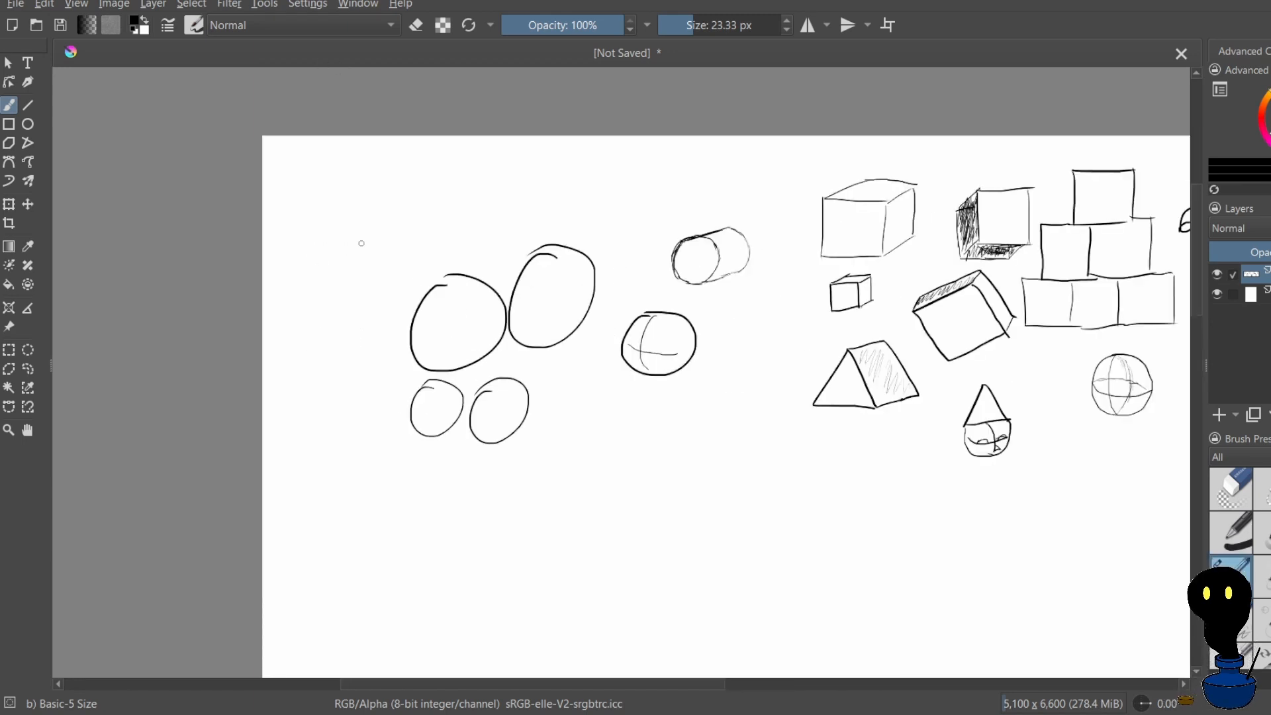
mouse_move(365, 236)
left_mouse_down()
mouse_move(346, 273)
mouse_move(388, 268)
mouse_move(374, 247)
left_mouse_up()
mouse_move(408, 235)
left_mouse_down()
mouse_move(389, 266)
mouse_move(430, 261)
left_mouse_up()
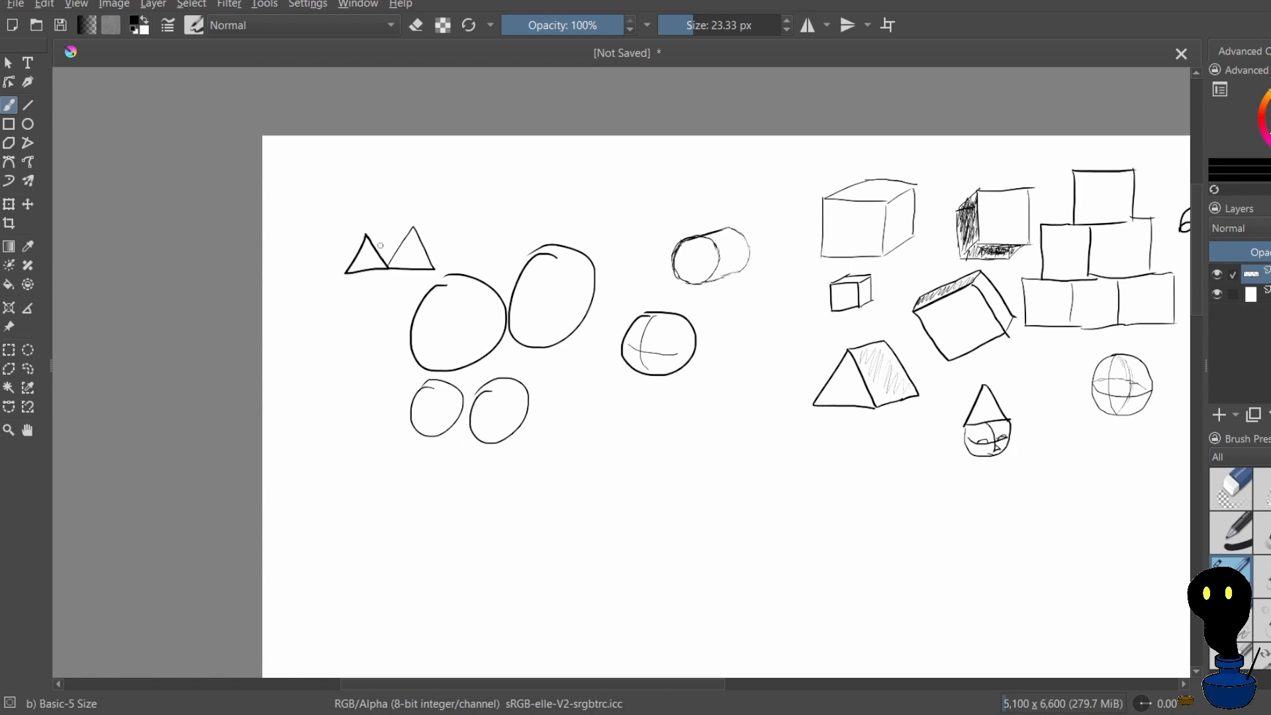
Draw a triangle on top of the adjoining pair and a small separate triangle beside them, undoing misdrawn strokes
mouse_move(363, 234)
left_mouse_down()
mouse_move(413, 228)
mouse_move(381, 211)
mouse_move(411, 226)
left_mouse_up()
left_click_drag(337, 254, 345, 271)
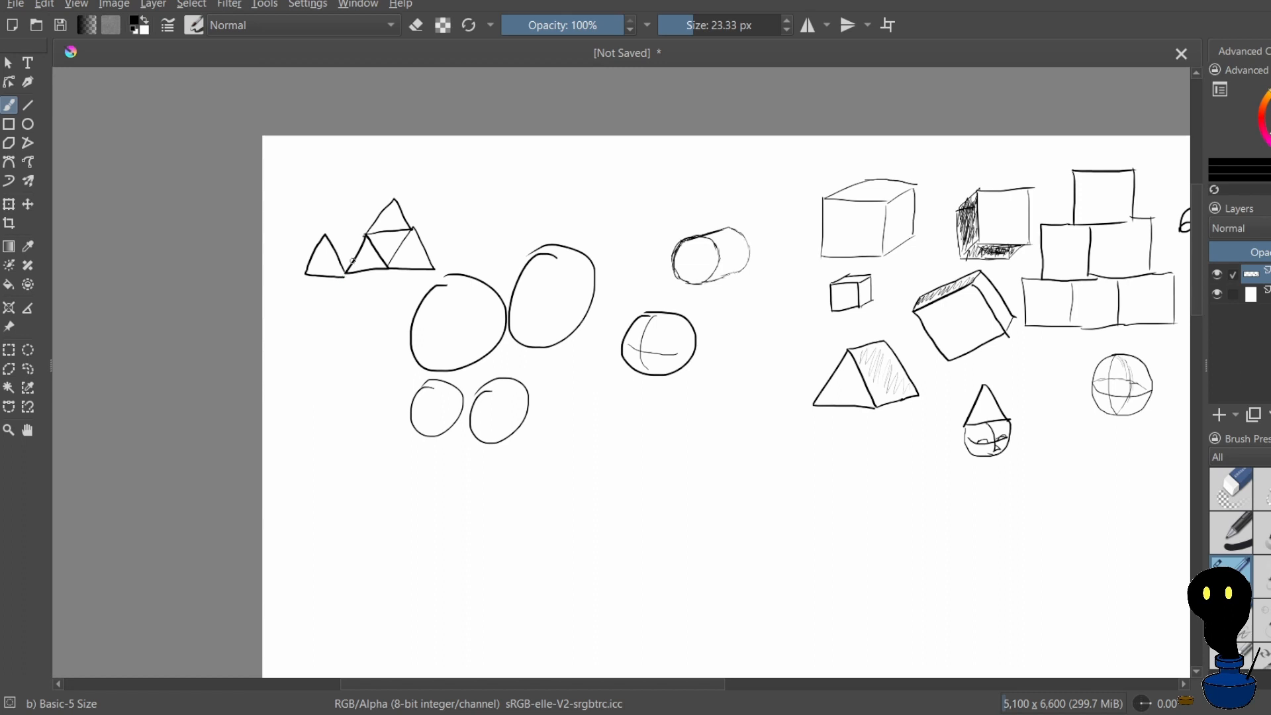
key("ctrl+z")
key("ctrl+z")
mouse_move(352, 260)
left_mouse_down()
mouse_move(320, 248)
mouse_move(298, 279)
mouse_move(340, 285)
mouse_move(303, 294)
mouse_move(323, 263)
mouse_move(339, 309)
mouse_move(322, 276)
mouse_move(301, 307)
mouse_move(338, 309)
left_mouse_up()
key("ctrl+z")
scroll(340, 279, "up", 1)
key("ctrl+z")
scroll(336, 295, "up", 1)
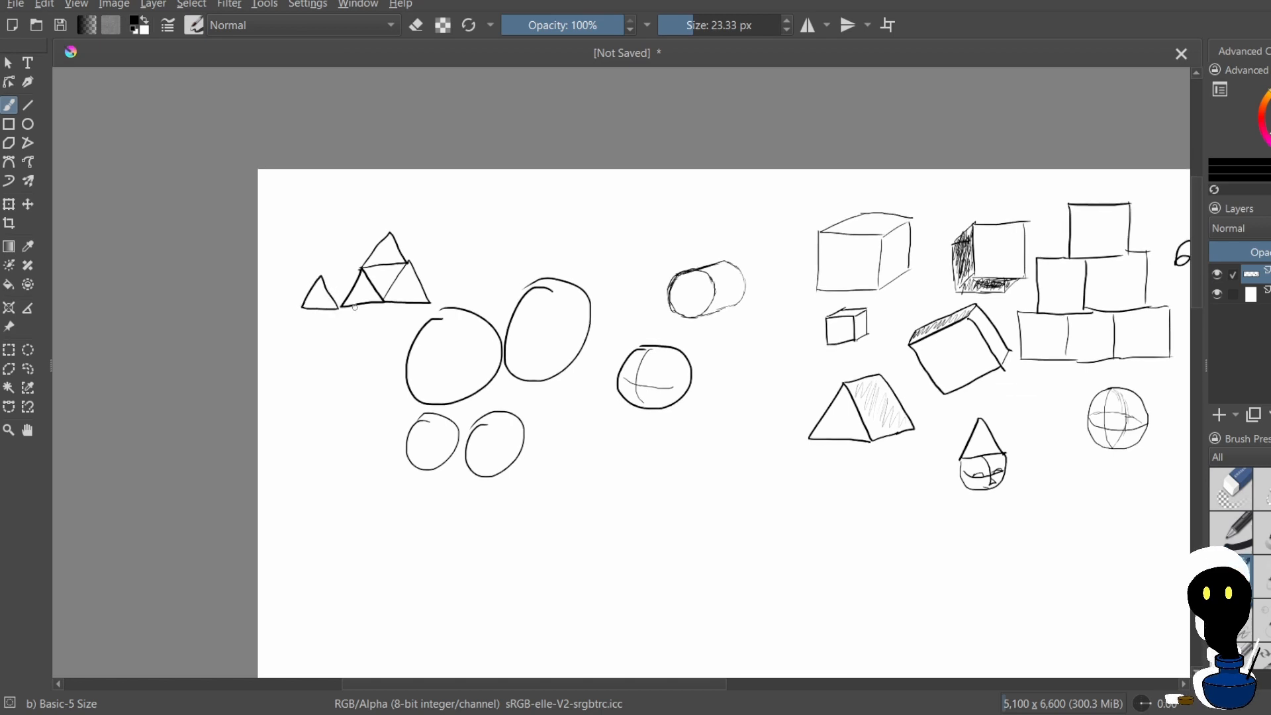
Extend the adjoining triangles into a three-row stack by adding triangles at both sides and above
mouse_move(434, 303)
left_mouse_down()
mouse_move(457, 271)
mouse_move(469, 300)
mouse_move(432, 304)
left_mouse_up()
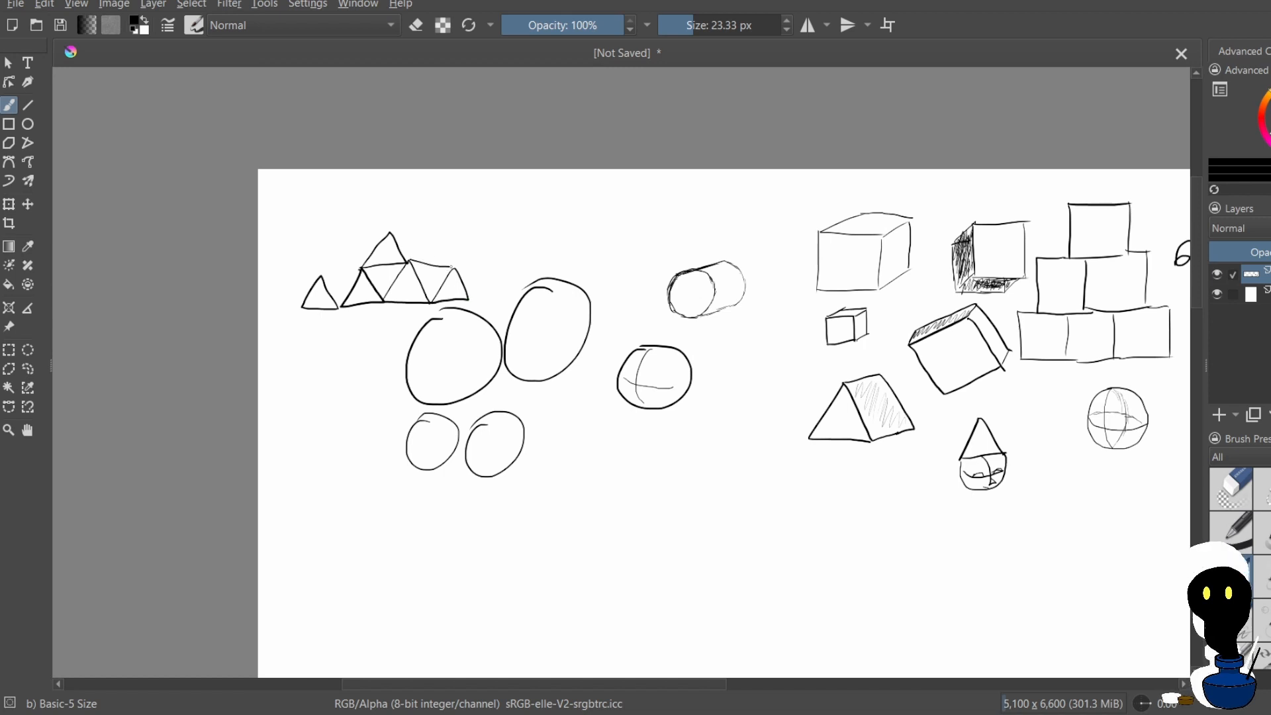
mouse_move(409, 262)
left_mouse_down()
mouse_move(436, 228)
mouse_move(451, 269)
left_mouse_up()
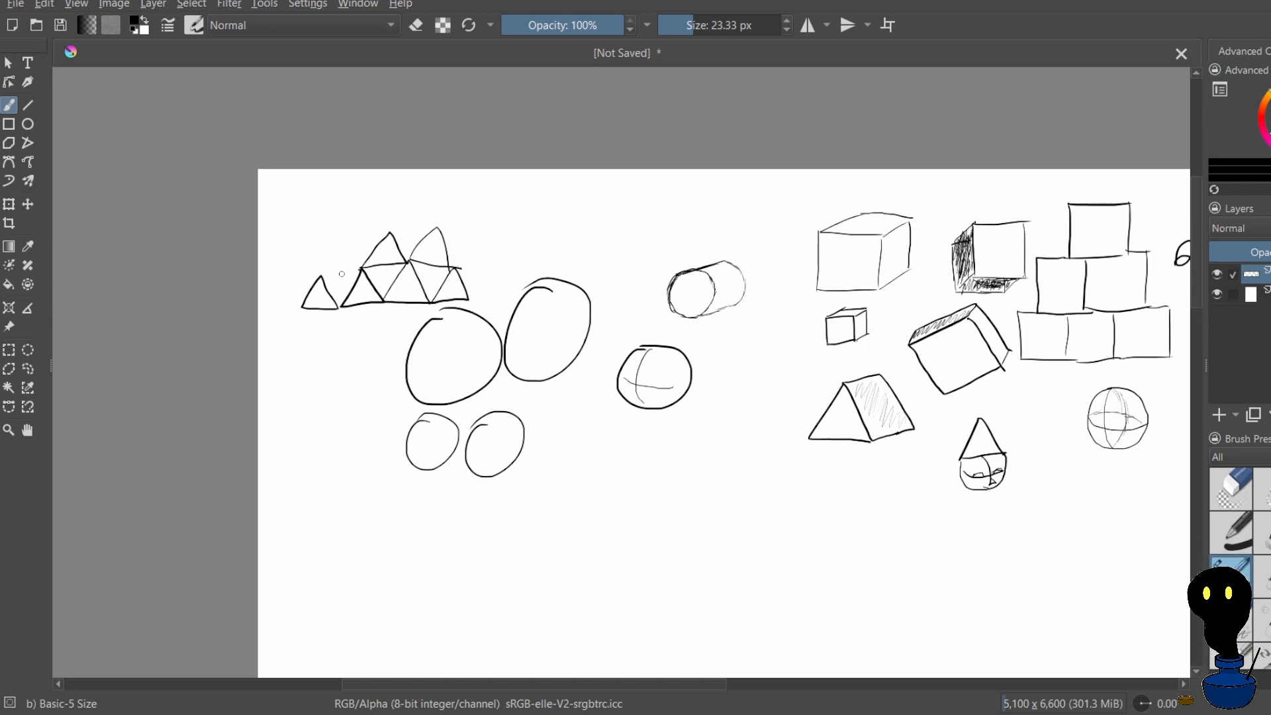
mouse_move(314, 273)
left_mouse_down()
mouse_move(357, 272)
mouse_move(317, 269)
mouse_move(345, 236)
mouse_move(391, 234)
mouse_move(368, 210)
mouse_move(382, 198)
mouse_move(392, 235)
mouse_move(427, 234)
mouse_move(416, 196)
mouse_move(438, 227)
left_mouse_up()
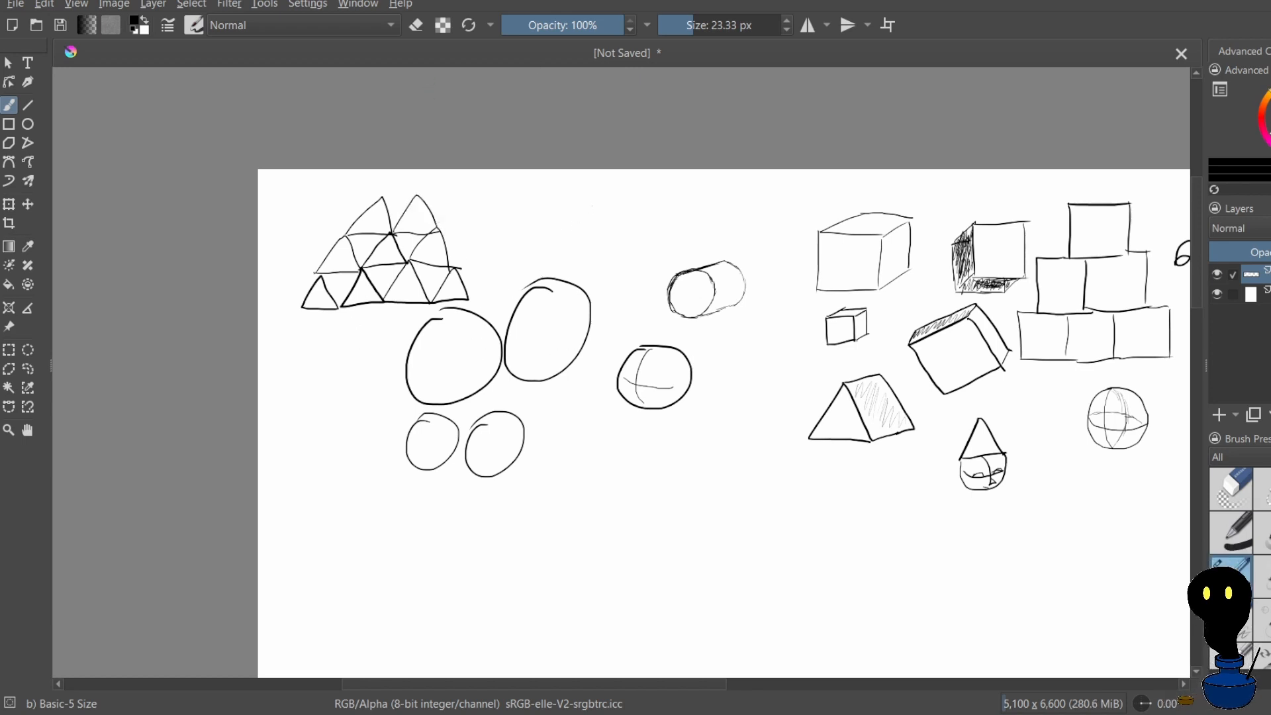
Draw a separate upright triangle between the triangle stack and the cylinder, undoing misdrawn strokes
mouse_move(592, 206)
left_mouse_down()
mouse_move(570, 235)
mouse_move(604, 232)
mouse_move(600, 193)
mouse_move(560, 253)
mouse_move(603, 257)
mouse_move(587, 225)
left_mouse_up()
key("ctrl+z")
key("ctrl+z")
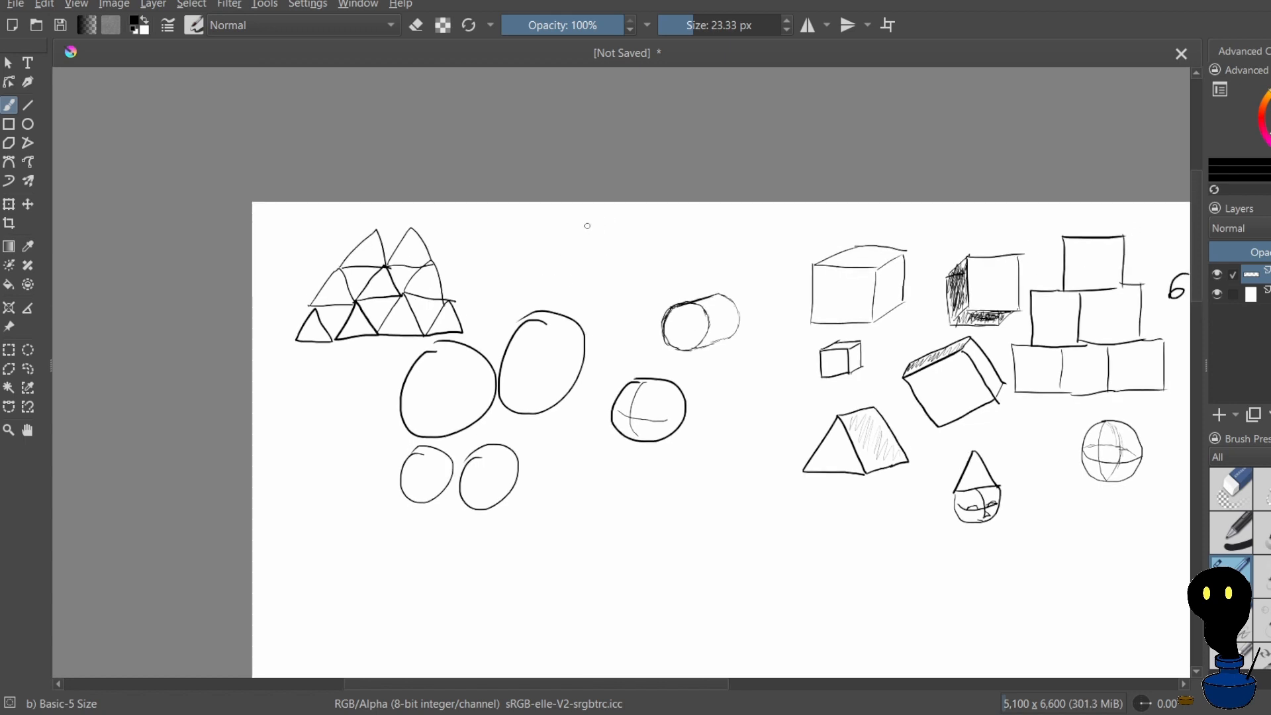
left_click_drag(568, 284, 626, 284)
mouse_move(597, 232)
left_mouse_down()
mouse_move(565, 281)
mouse_move(595, 236)
mouse_move(622, 284)
left_mouse_up()
key("ctrl+z")
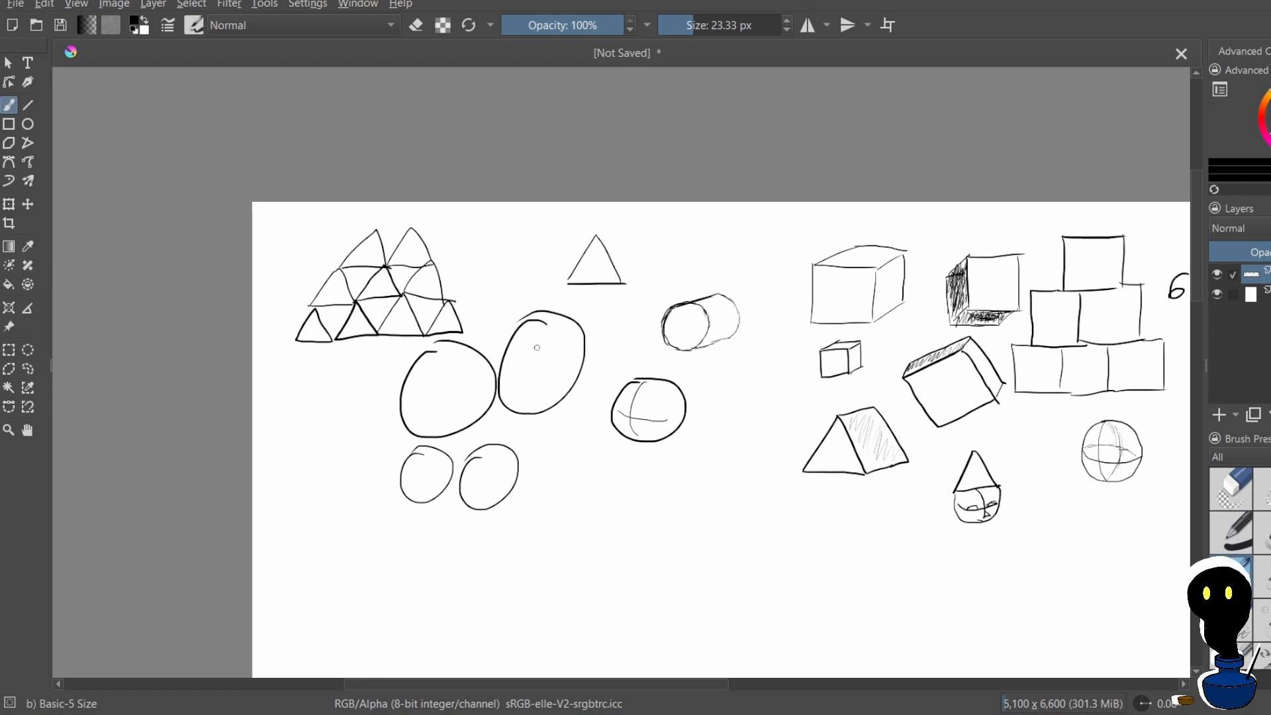
Draw a slightly larger triangle above the cylinder, undoing a misdrawn side
left_click_drag(660, 264, 726, 263)
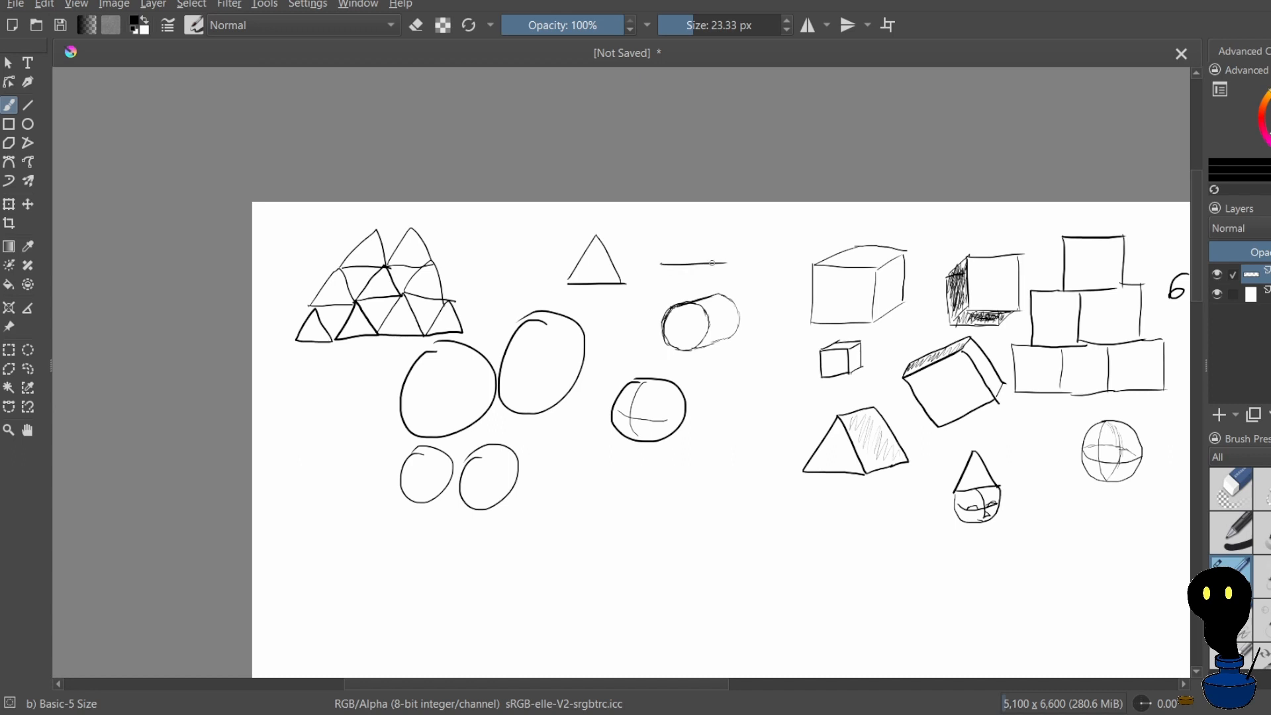
mouse_move(689, 214)
left_mouse_down()
mouse_move(661, 246)
mouse_move(695, 212)
mouse_move(676, 259)
mouse_move(697, 210)
mouse_move(717, 249)
left_mouse_up()
key("ctrl+z")
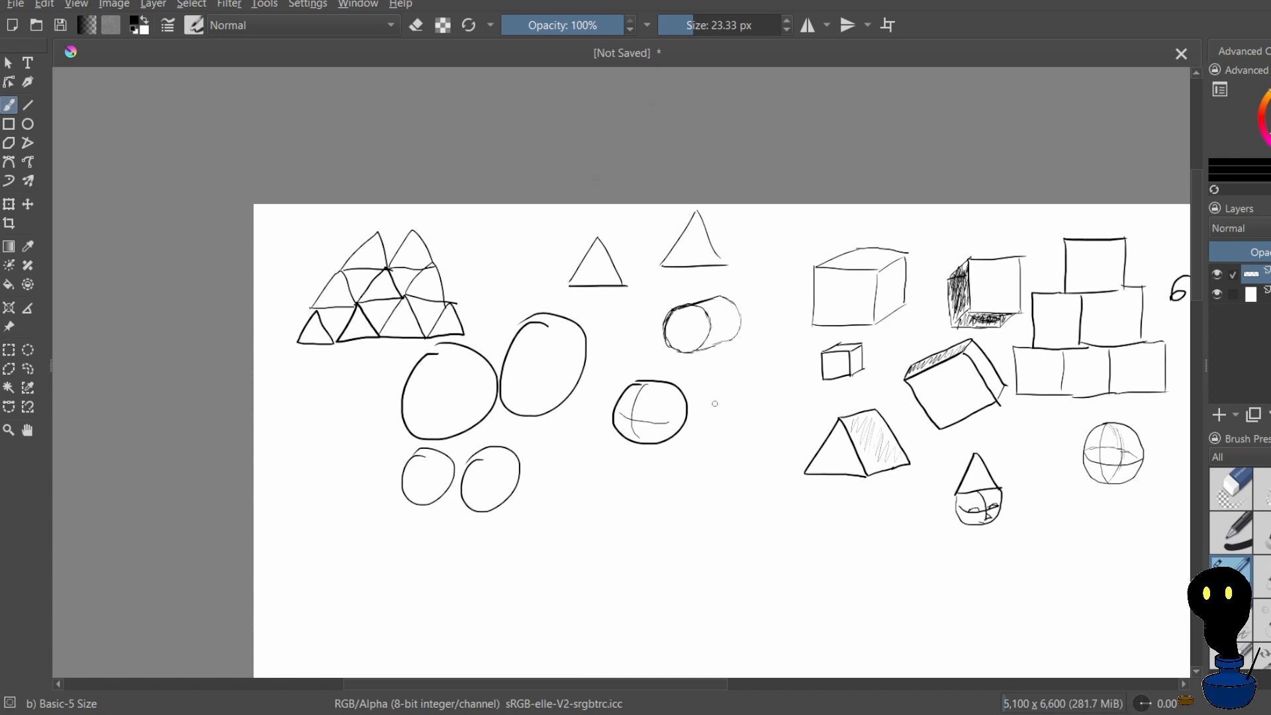
mouse_move(752, 376)
left_mouse_down()
mouse_move(714, 438)
mouse_move(766, 439)
left_mouse_up()
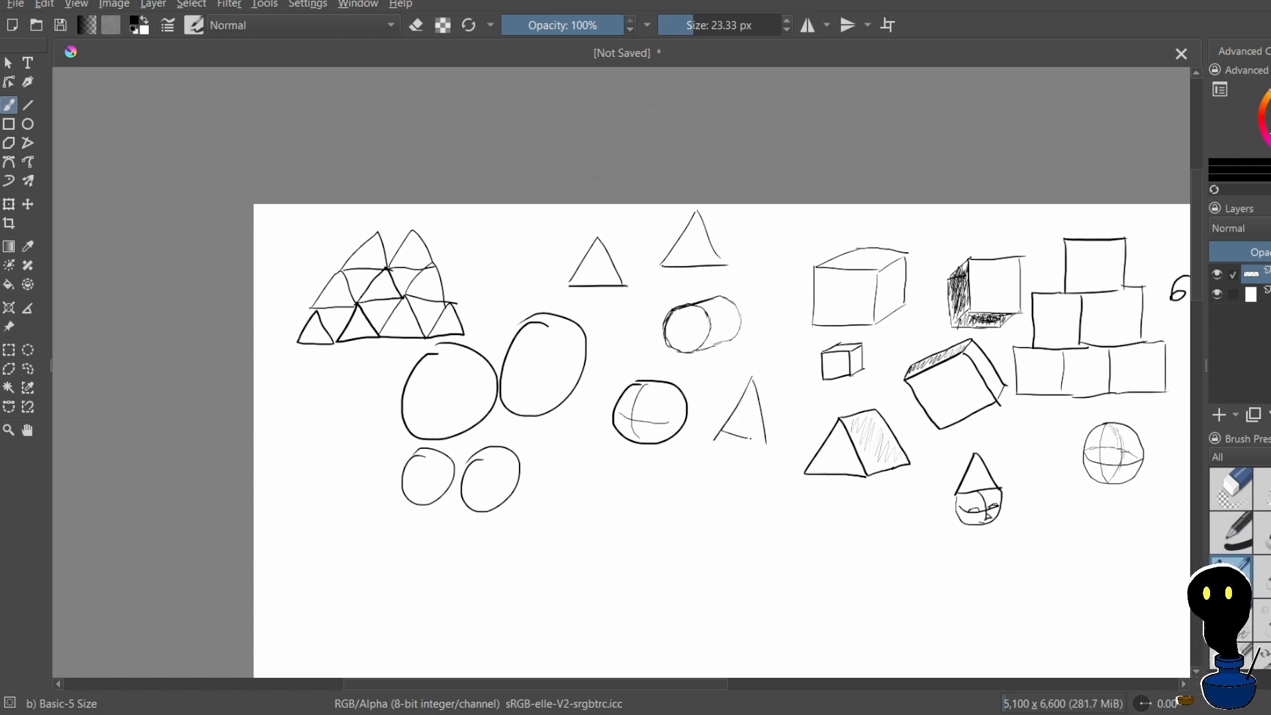
key("ctrl+z")
key("ctrl+z")
key("ctrl+z")
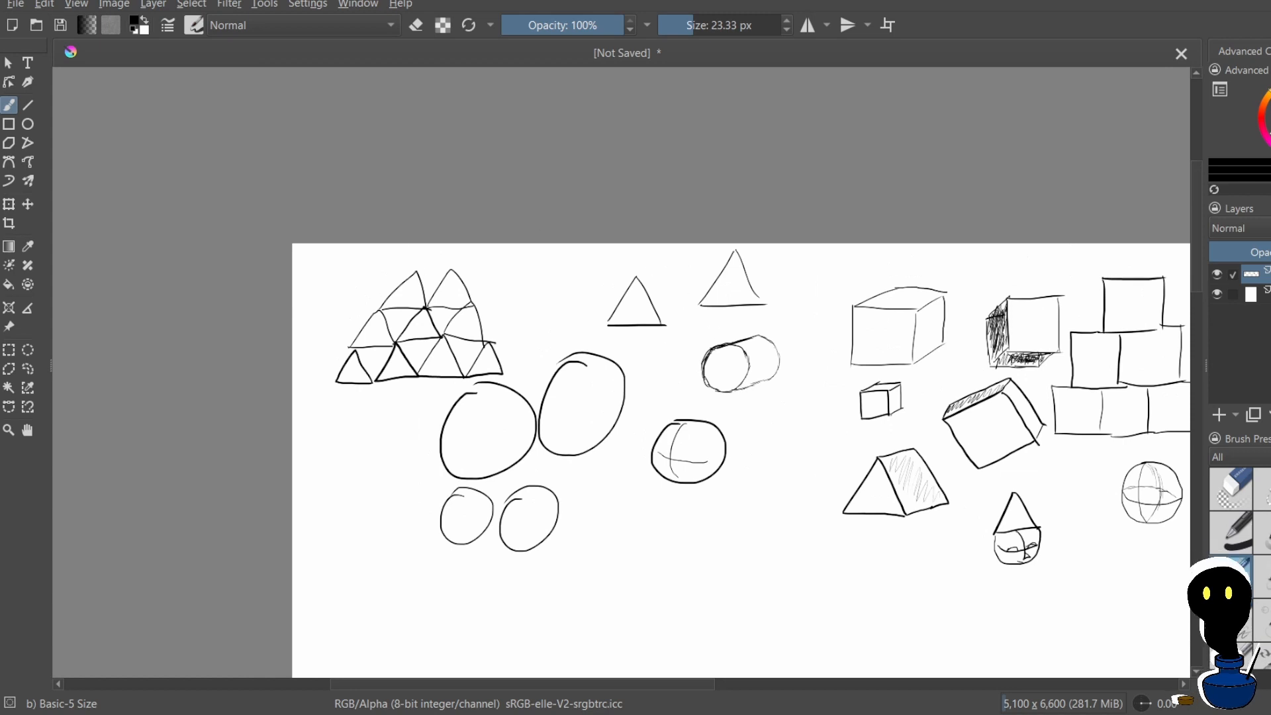
Draw a tilted triangle below the triangle stack, beside the large oval
left_click_drag(338, 468, 376, 422)
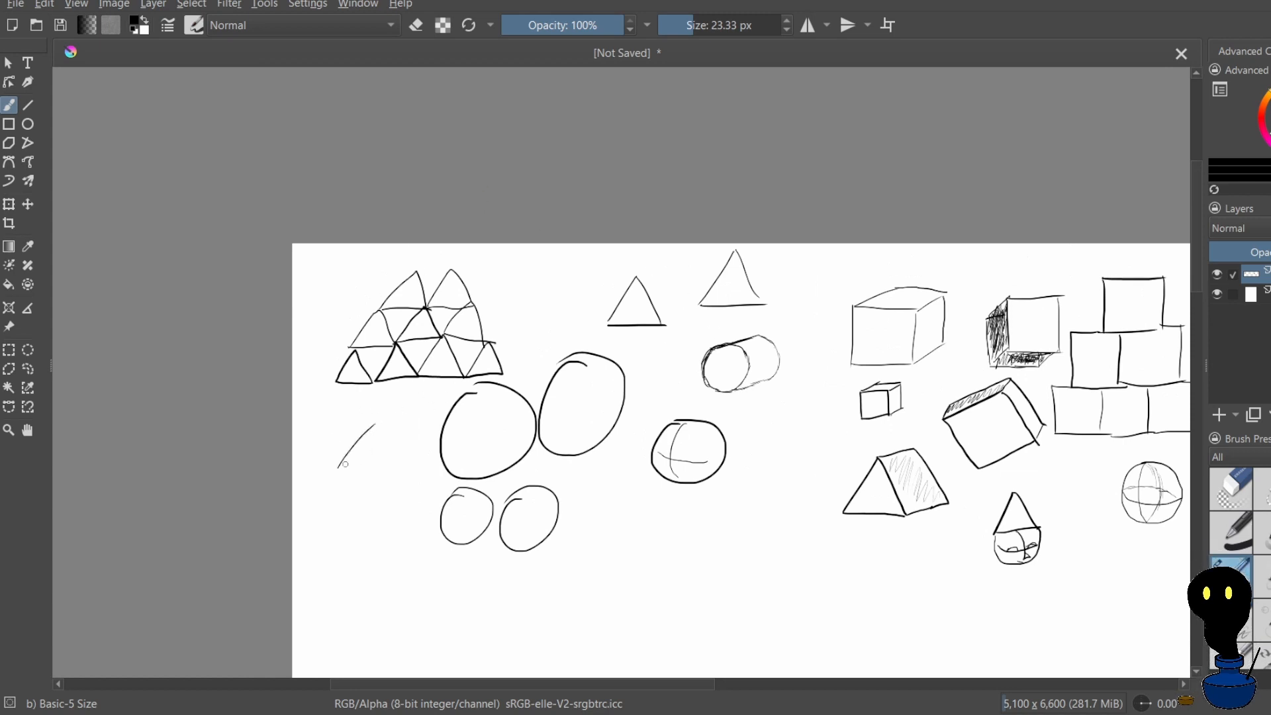
left_click_drag(390, 478, 376, 431)
left_click_drag(390, 479, 366, 472)
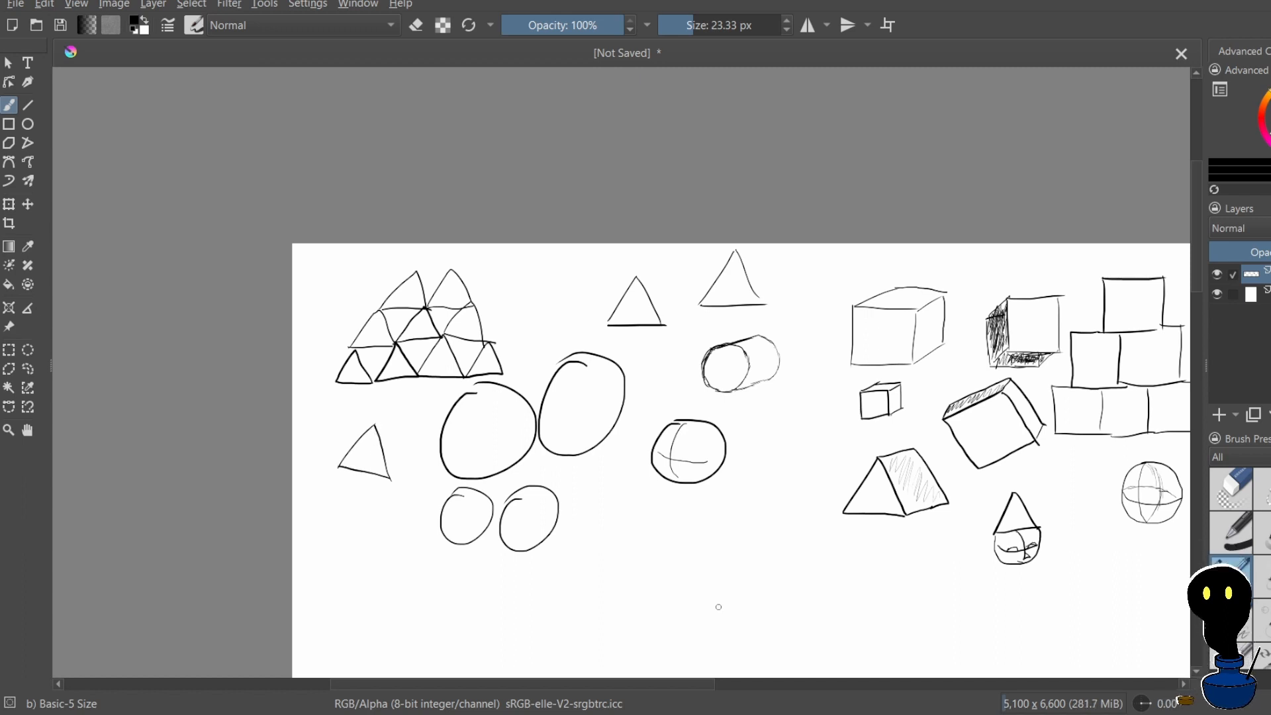
Draw a small circle below the sphere with crossed contour lines, undoing misdrawn outlines
mouse_move(660, 529)
left_mouse_down()
mouse_move(690, 508)
mouse_move(666, 566)
mouse_move(662, 500)
mouse_move(679, 533)
mouse_move(651, 578)
mouse_move(678, 552)
mouse_move(663, 531)
mouse_move(689, 541)
left_mouse_up()
key("ctrl+z")
key("ctrl+z")
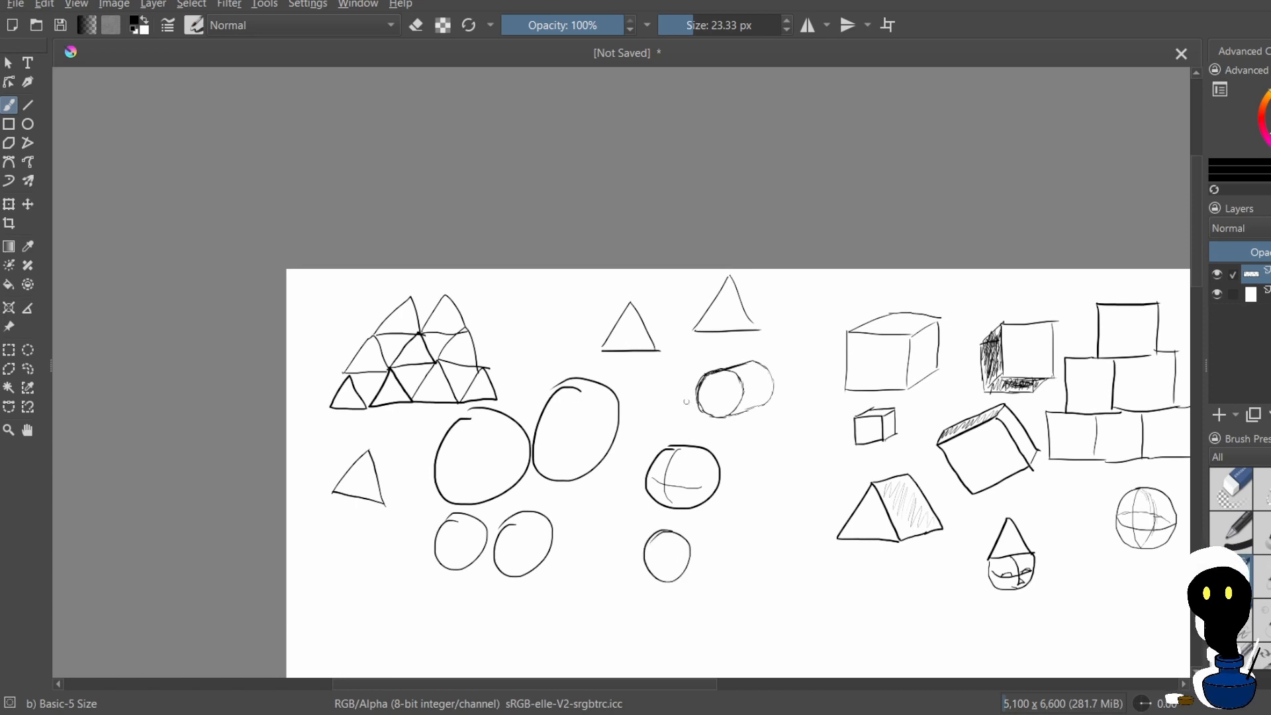
scroll(628, 402, "down", 2)
scroll(735, 485, "down", 2)
scroll(742, 576, "up", 2)
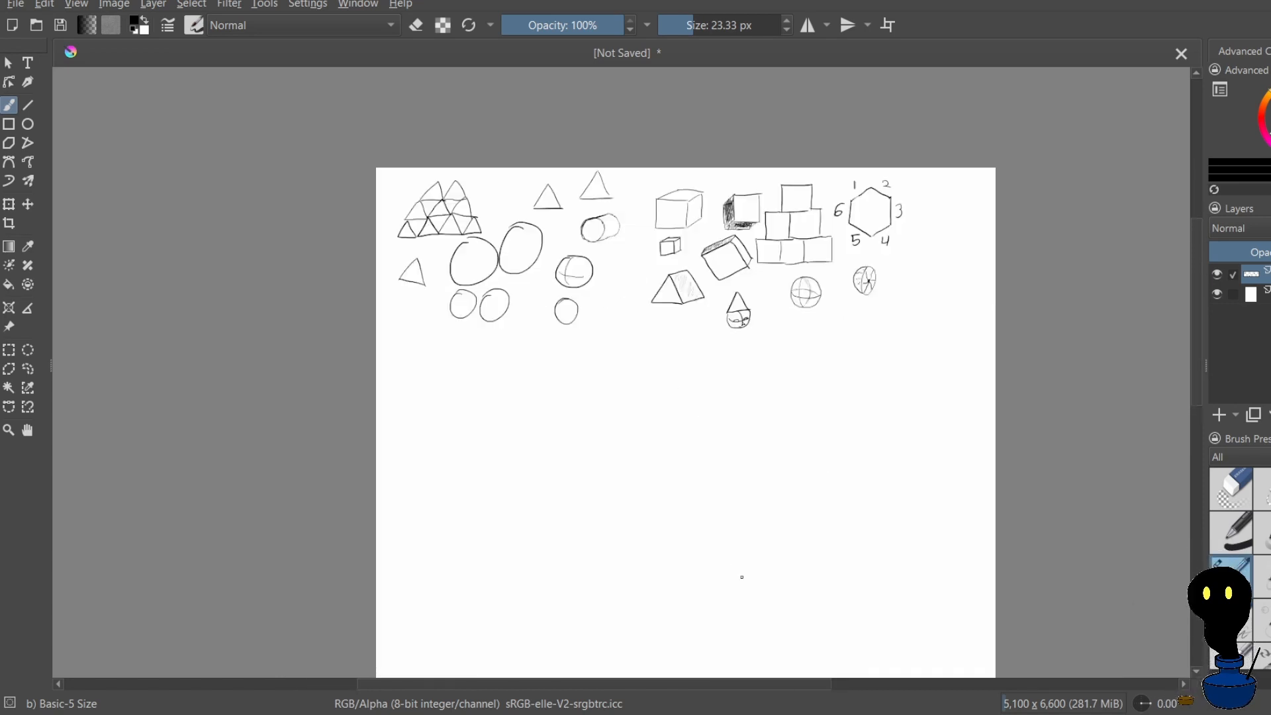
scroll(804, 326, "up", 1)
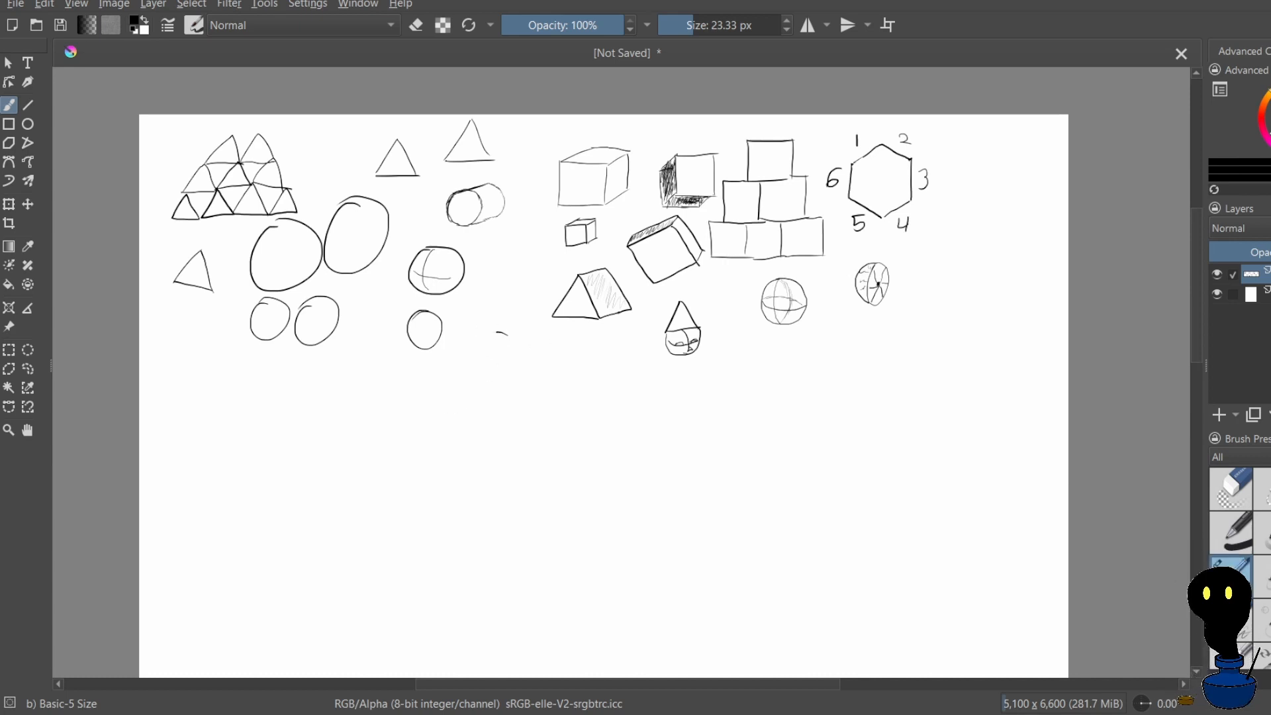
left_click_drag(508, 336, 499, 306)
key("ctrl+z")
key("ctrl+z")
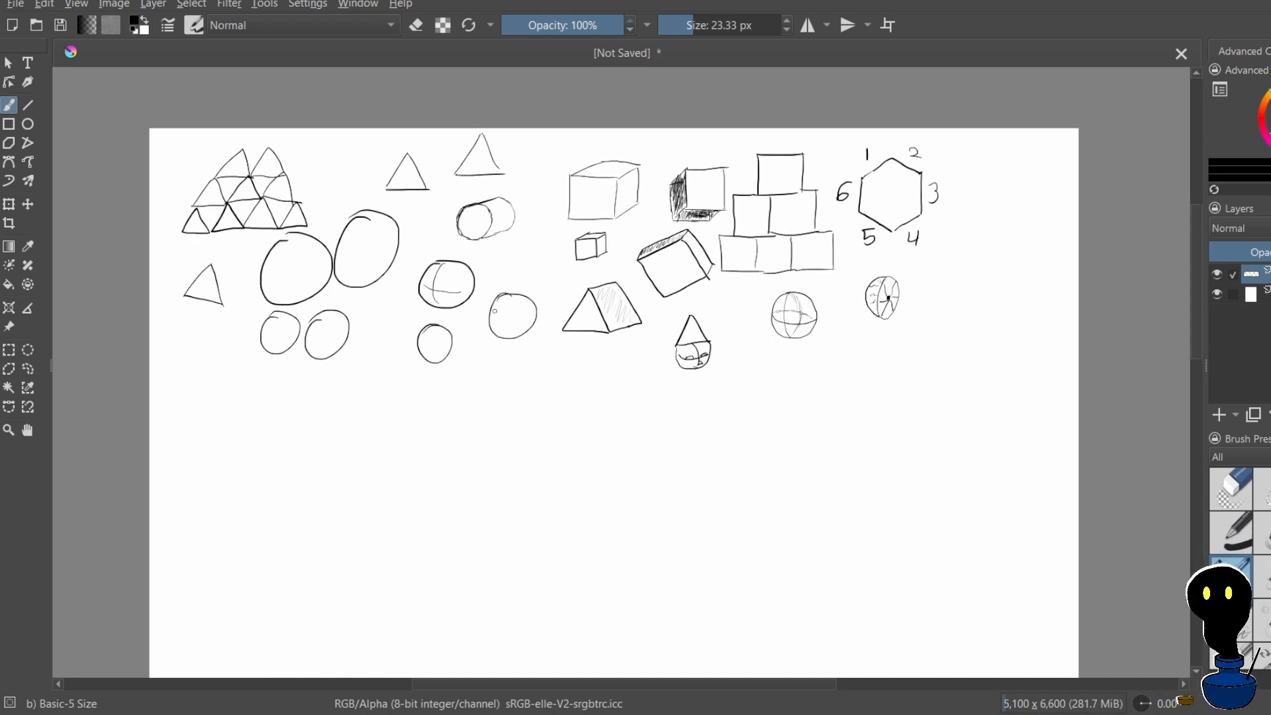
key("ctrl+z")
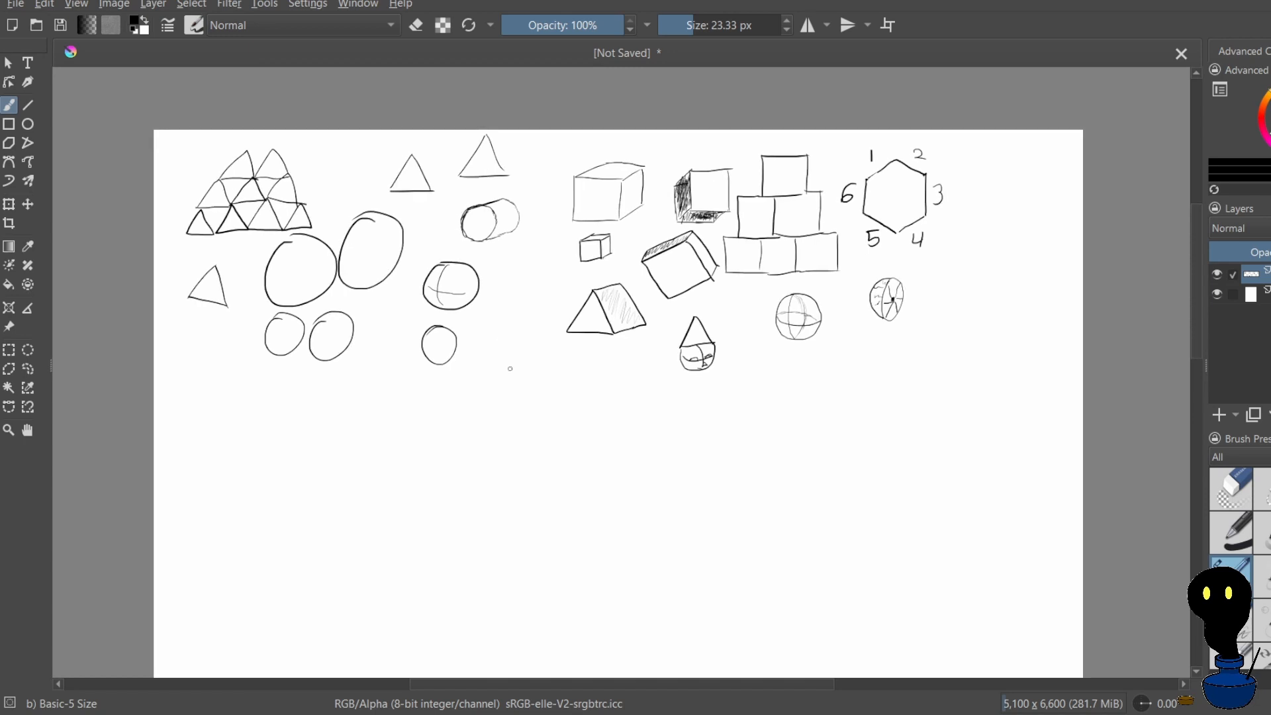
Draw four more ovals of varying size around the contoured sphere and the small circle, undoing misdrawn strokes
mouse_move(522, 274)
left_mouse_down()
mouse_move(517, 320)
mouse_move(521, 271)
left_mouse_up()
mouse_move(512, 348)
left_mouse_down()
mouse_move(495, 378)
mouse_move(511, 349)
left_mouse_up()
left_click_drag(386, 301, 384, 296)
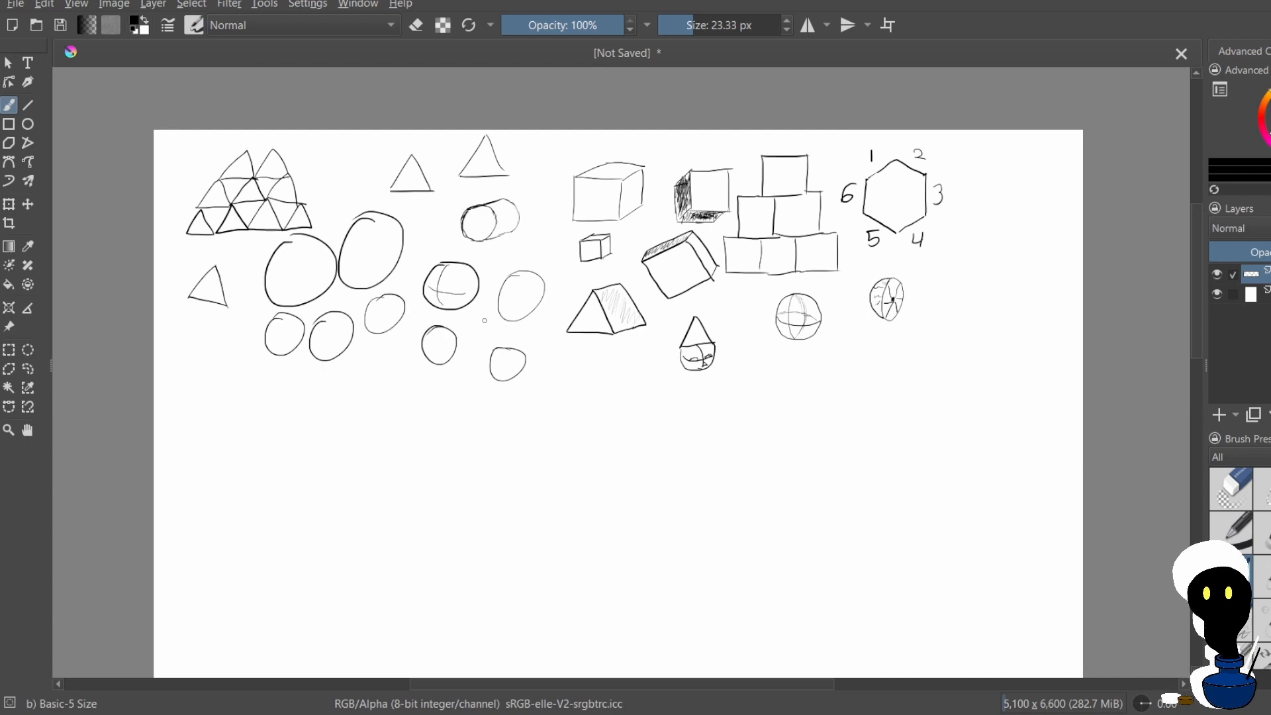
mouse_move(481, 311)
left_mouse_down()
mouse_move(480, 345)
mouse_move(475, 323)
mouse_move(498, 364)
left_mouse_up()
key("ctrl+z")
key("ctrl+z")
key("ctrl+z")
key("ctrl+z")
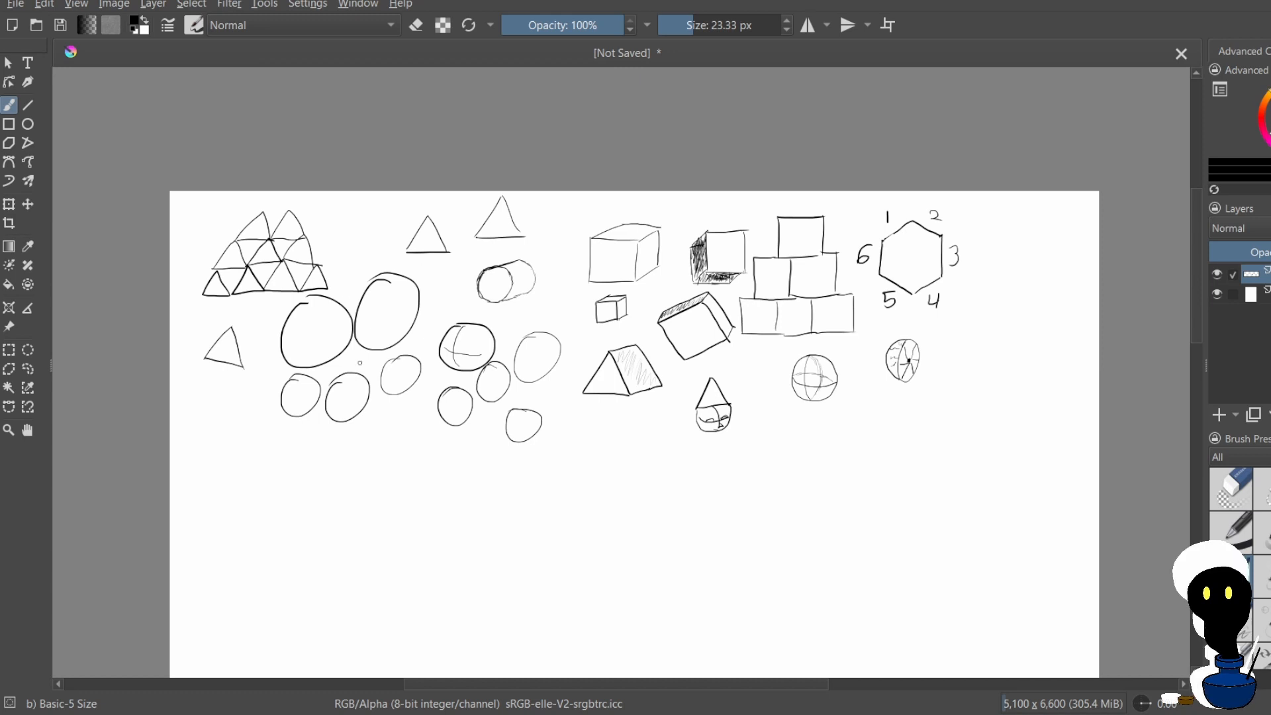
Fill the space between and below the existing ovals with a cluster of closely packed circles
mouse_move(388, 401)
left_mouse_down()
mouse_move(392, 437)
mouse_move(405, 440)
mouse_move(451, 401)
left_mouse_up()
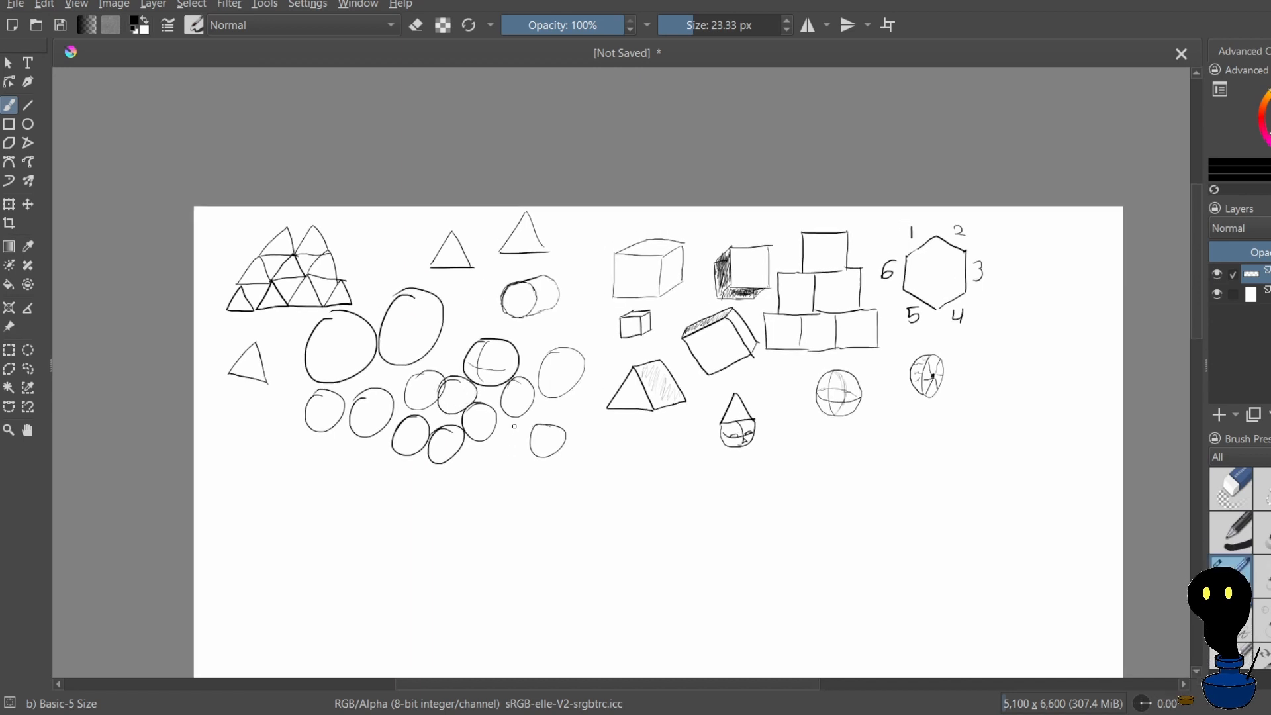
left_click_drag(515, 426, 453, 464)
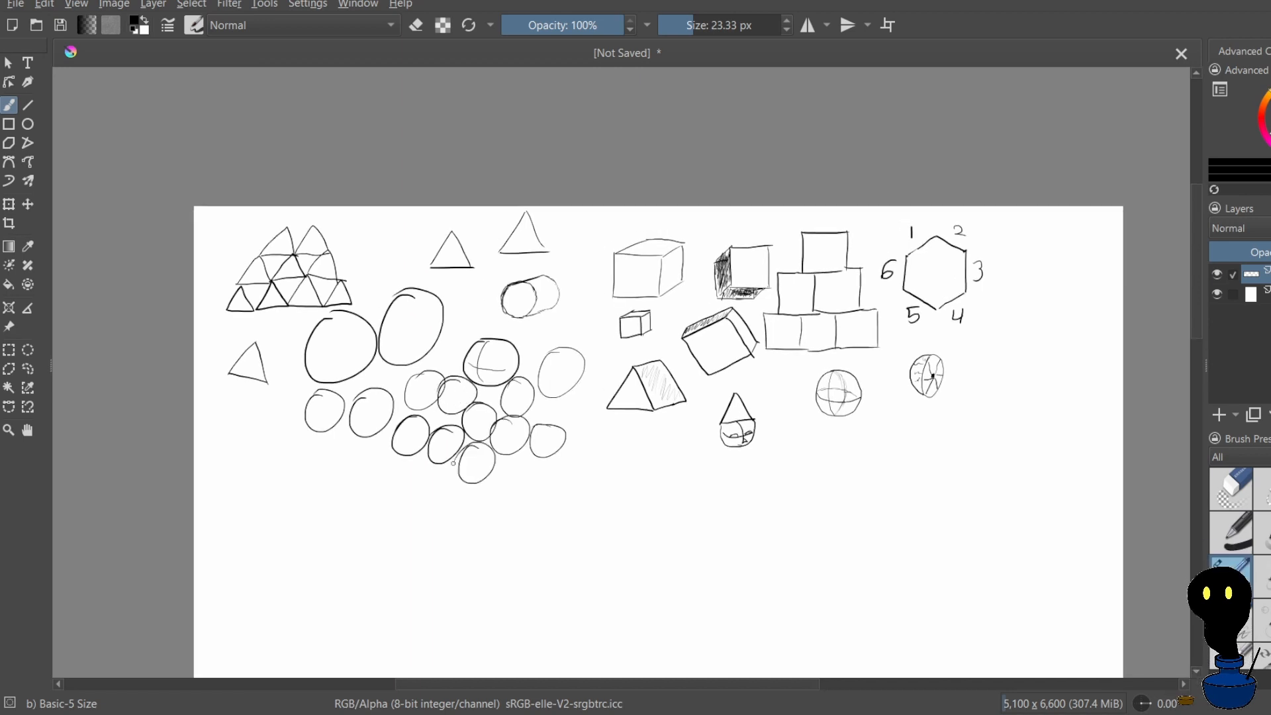
mouse_move(571, 403)
left_mouse_down()
mouse_move(592, 423)
mouse_move(582, 396)
left_mouse_up()
mouse_move(372, 446)
left_mouse_down()
mouse_move(363, 483)
mouse_move(353, 462)
mouse_move(317, 482)
left_mouse_up()
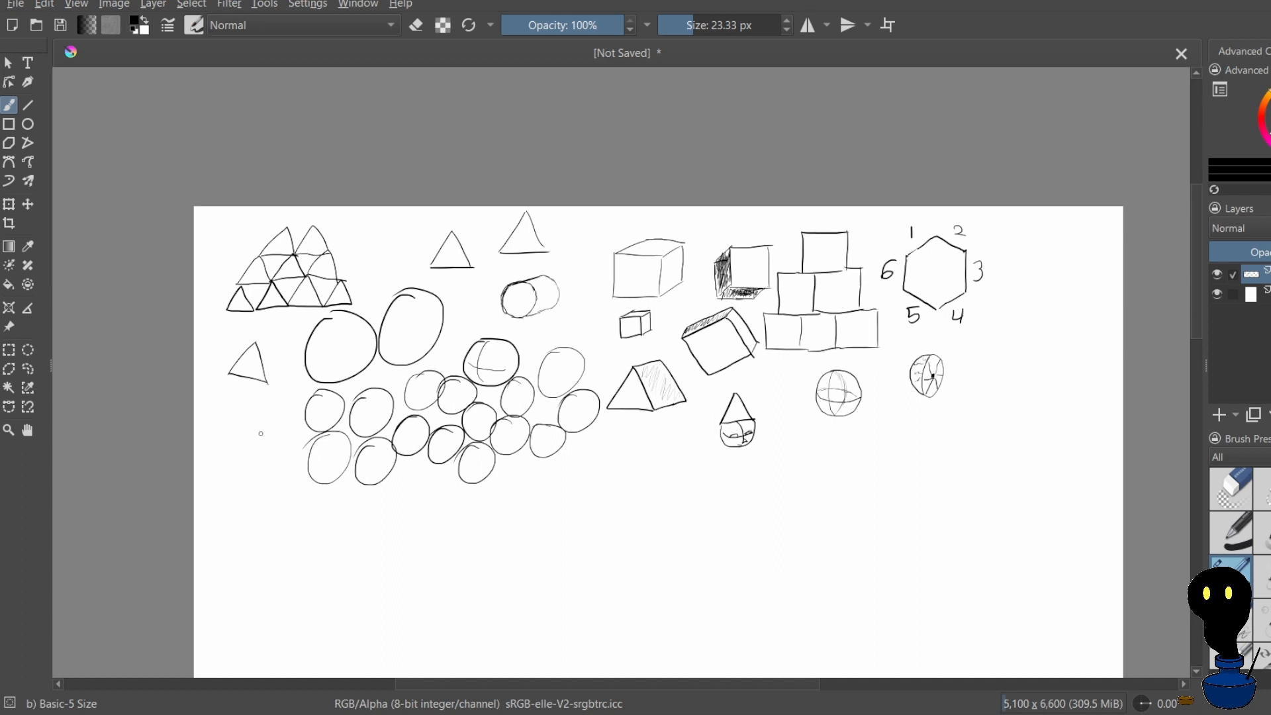
Widen the circle cluster with circles below the tilted triangle, under the prism and along the lower edge
mouse_move(265, 417)
left_mouse_down()
mouse_move(289, 454)
mouse_move(246, 438)
mouse_move(241, 390)
mouse_move(258, 434)
left_mouse_up()
left_click_drag(613, 427, 640, 437)
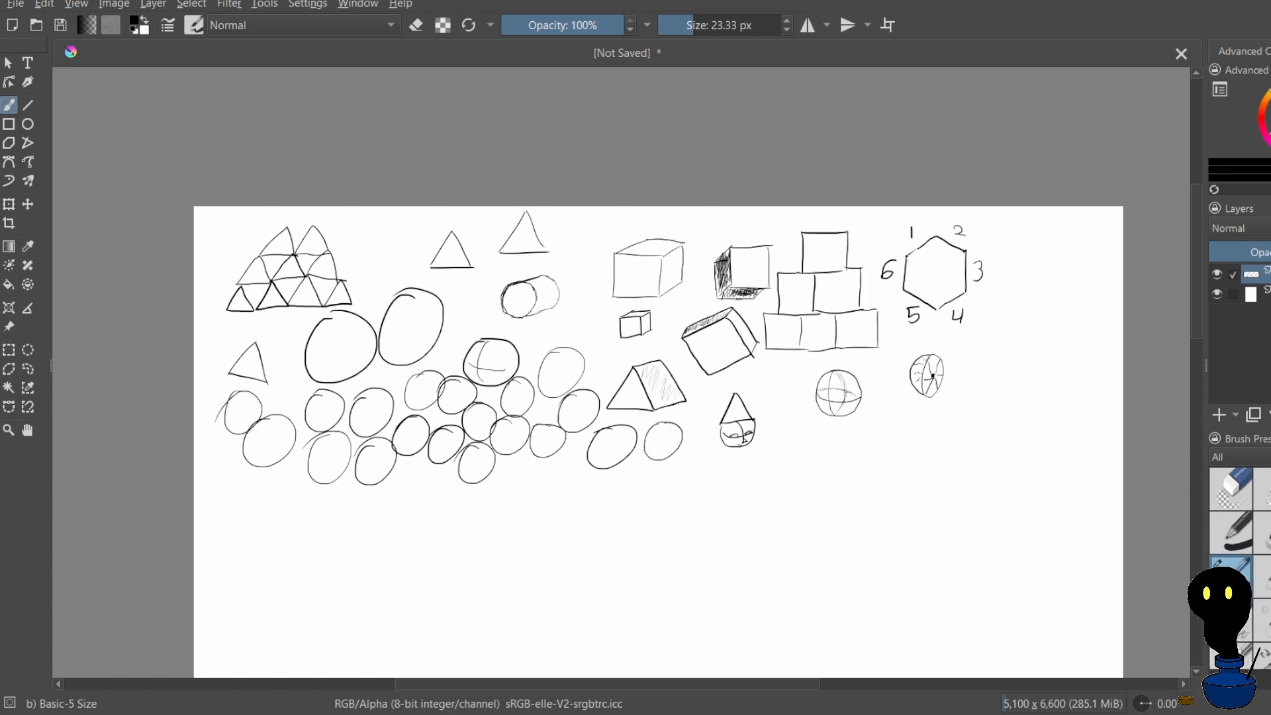
mouse_move(556, 458)
left_mouse_down()
mouse_move(534, 482)
mouse_move(499, 474)
mouse_move(524, 465)
left_mouse_up()
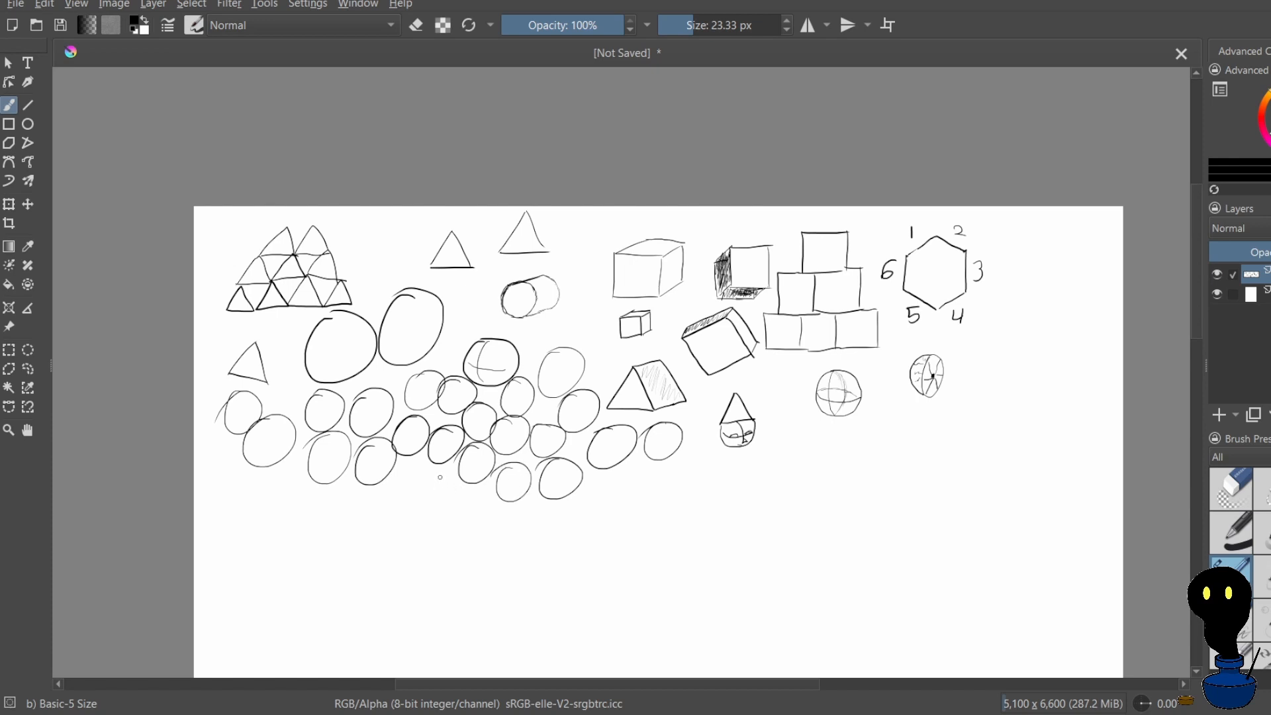
mouse_move(440, 477)
left_mouse_down()
mouse_move(396, 472)
mouse_move(409, 461)
mouse_move(381, 486)
mouse_move(424, 470)
left_mouse_up()
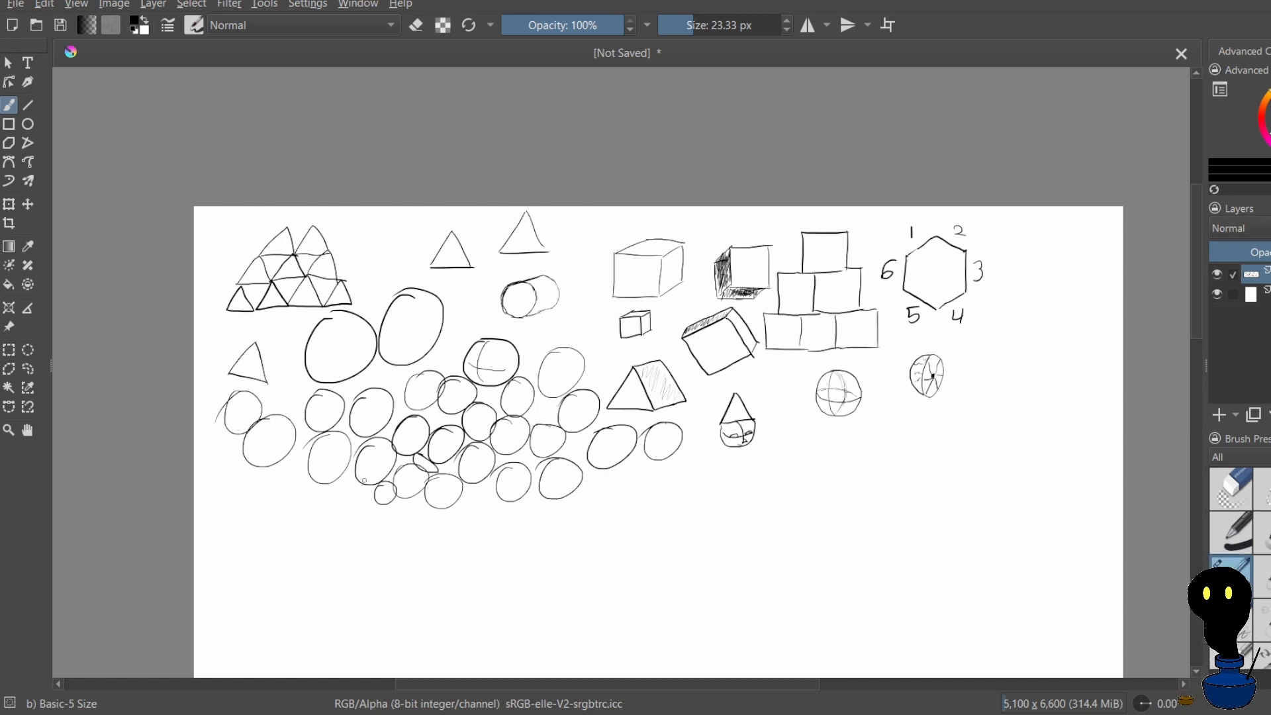
Add tiny circles in the gaps along the cluster's lower edge and directly beneath the prism
mouse_move(369, 490)
left_mouse_down()
mouse_move(358, 506)
mouse_move(372, 488)
left_mouse_up()
left_click_drag(479, 485, 469, 494)
mouse_move(571, 436)
left_mouse_down()
mouse_move(570, 462)
mouse_move(569, 436)
left_mouse_up()
left_click_drag(640, 413, 614, 410)
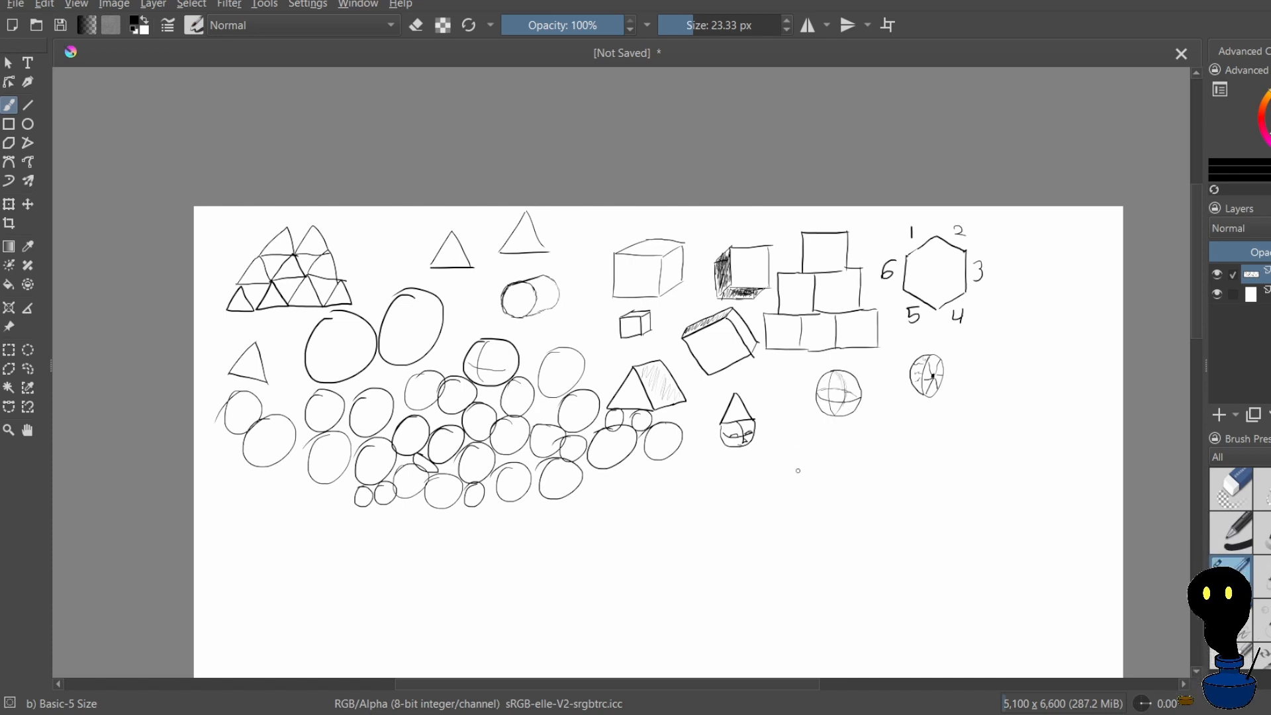
Draw a small sphere with crossed contour lines inside the large round oval, undoing misdrawn strokes
mouse_move(621, 483)
left_mouse_down()
mouse_move(613, 506)
mouse_move(640, 490)
left_mouse_up()
key("ctrl+z")
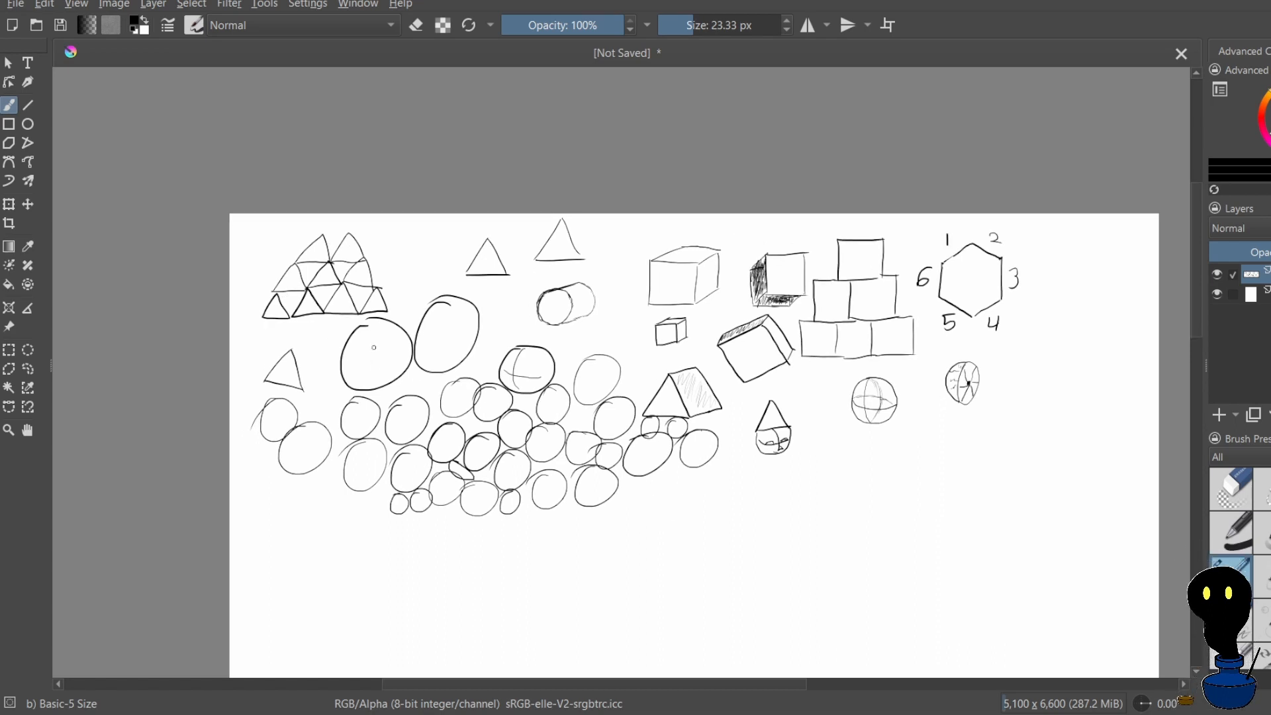
left_click_drag(377, 344, 375, 367)
key("ctrl+z")
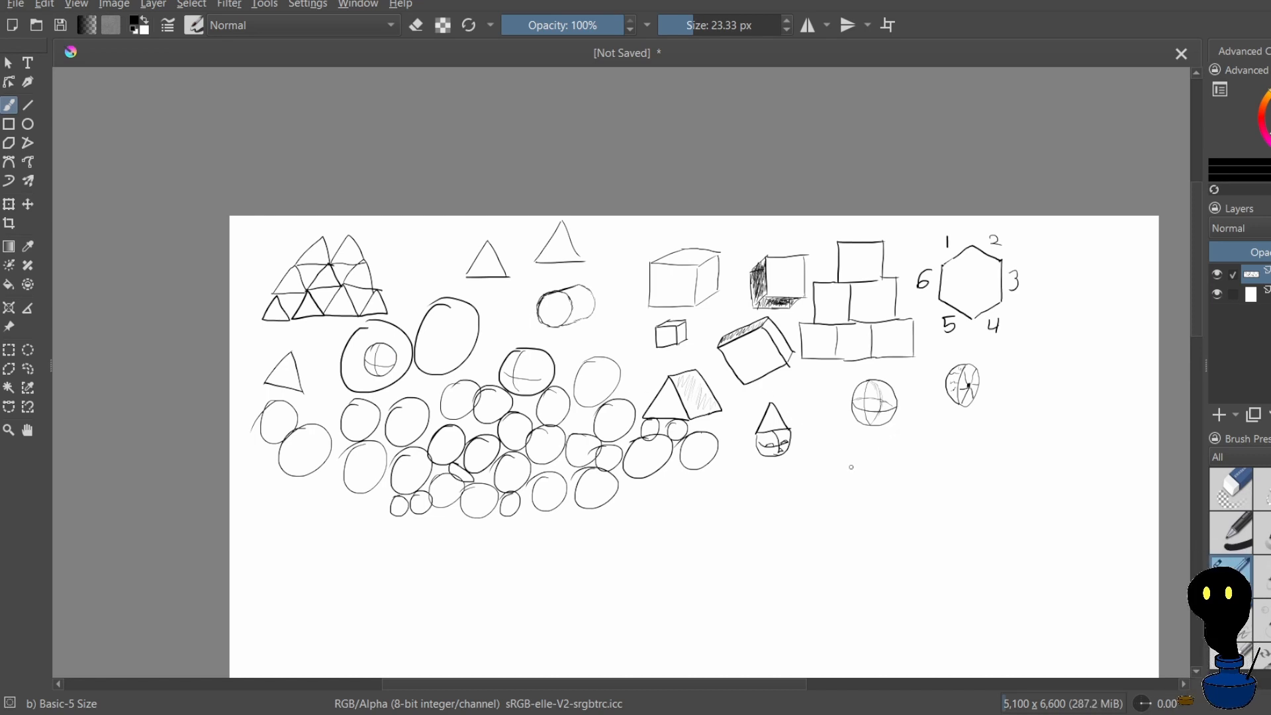
Draw a chain of three overlapping elongated ovals beside the halved sphere, reinforcing their outlines
scroll(963, 188, "down", 1)
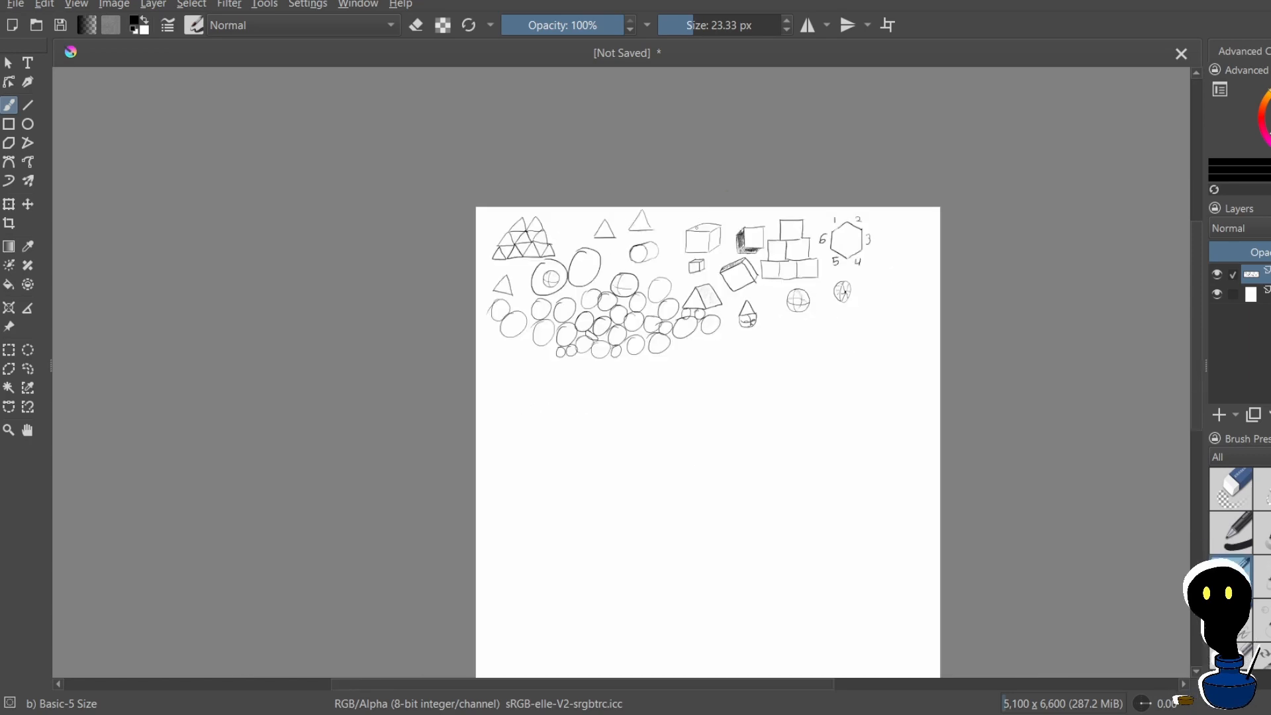
left_click_drag(989, 265, 863, 249)
scroll(919, 290, "up", 2)
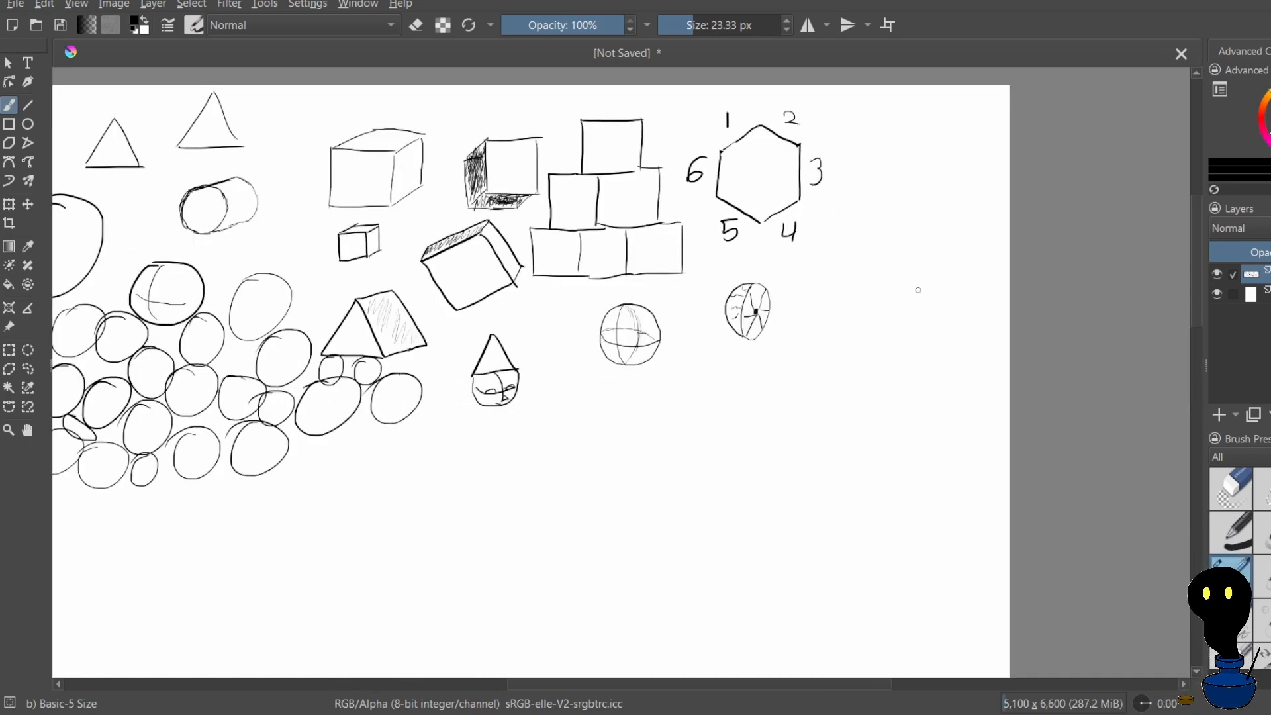
mouse_move(836, 335)
left_mouse_down()
mouse_move(862, 300)
mouse_move(874, 320)
mouse_move(857, 344)
mouse_move(840, 324)
left_mouse_up()
mouse_move(876, 316)
left_mouse_down()
mouse_move(873, 270)
mouse_move(858, 305)
left_mouse_up()
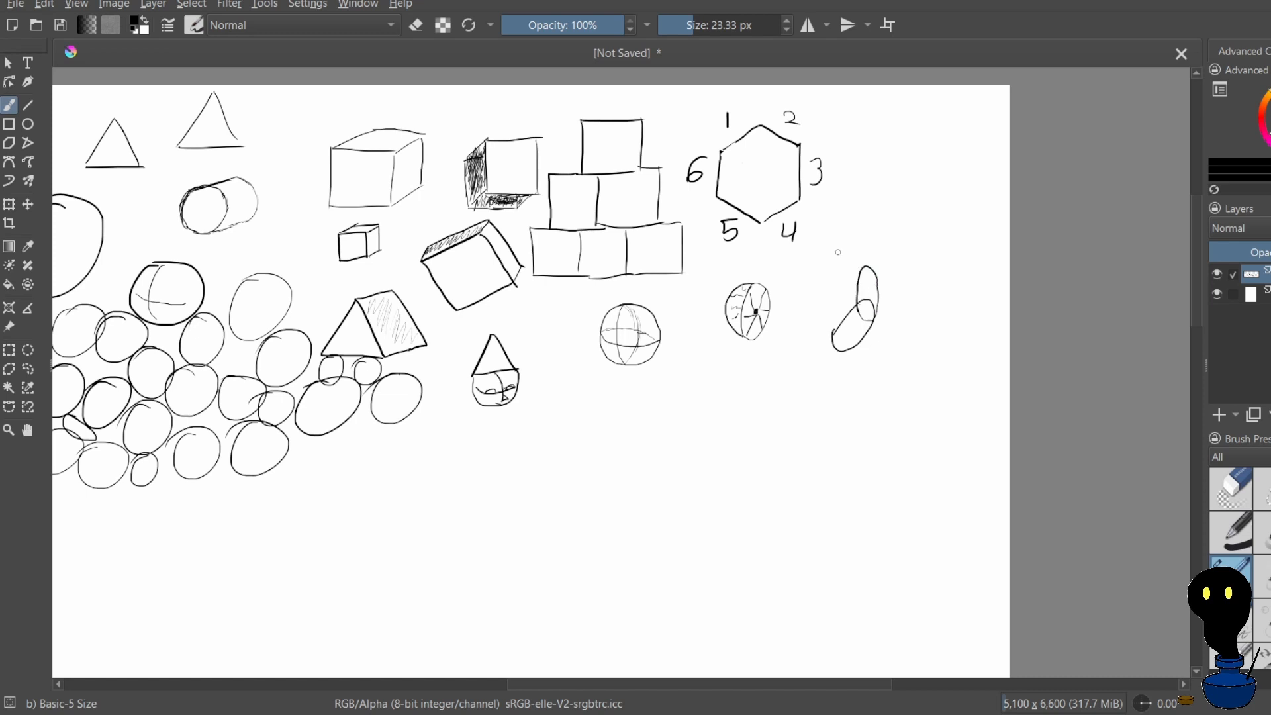
left_click_drag(863, 266, 893, 252)
mouse_move(864, 299)
left_mouse_down()
mouse_move(857, 311)
mouse_move(861, 272)
left_mouse_up()
mouse_move(879, 290)
left_mouse_down()
mouse_move(873, 324)
mouse_move(883, 287)
mouse_move(876, 304)
left_mouse_up()
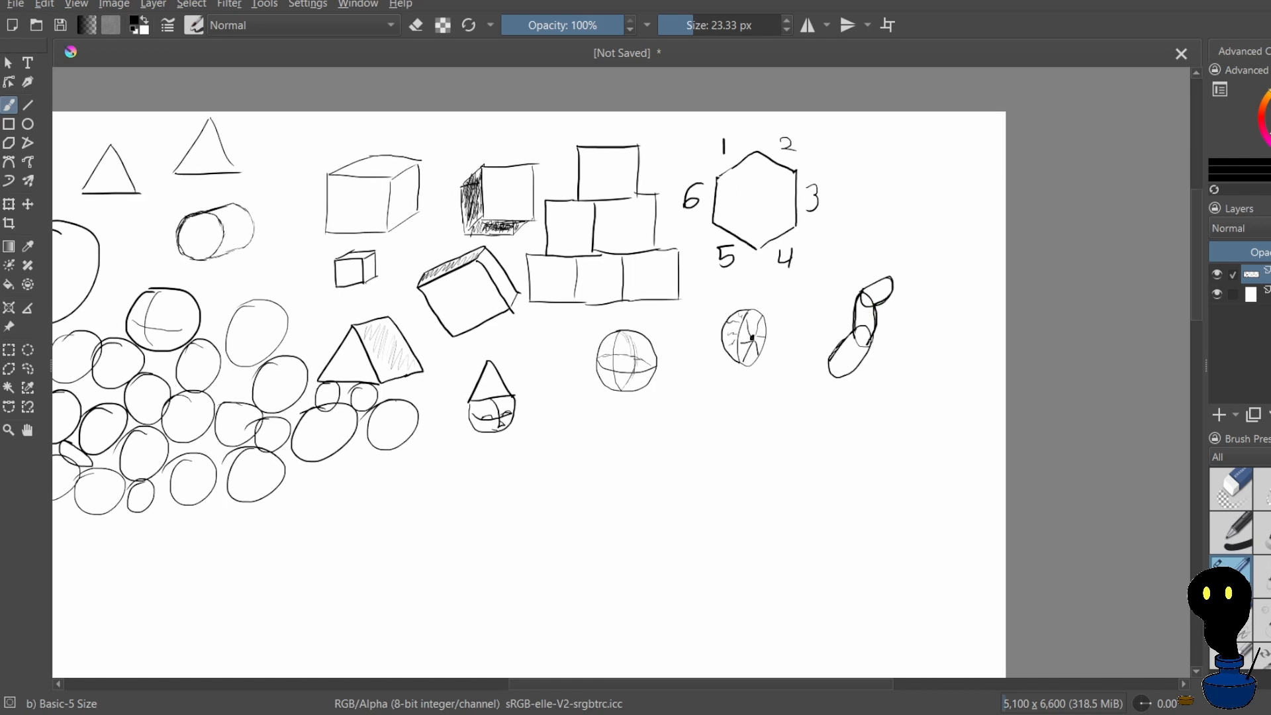
Darken the outline of the chain's lowest oval and draw a wavy limb-like outline beside the chain
left_click_drag(868, 347, 856, 380)
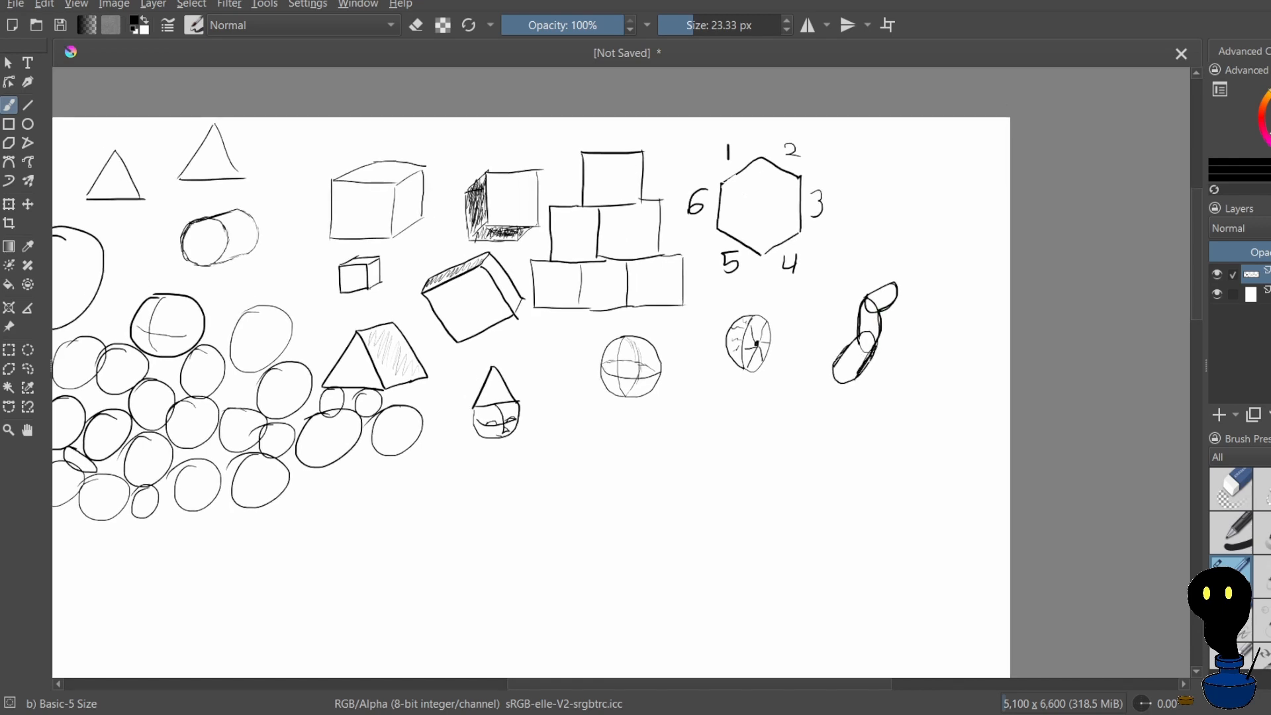
left_click_drag(856, 219, 861, 220)
left_click_drag(888, 374, 918, 308)
left_click_drag(936, 299, 947, 295)
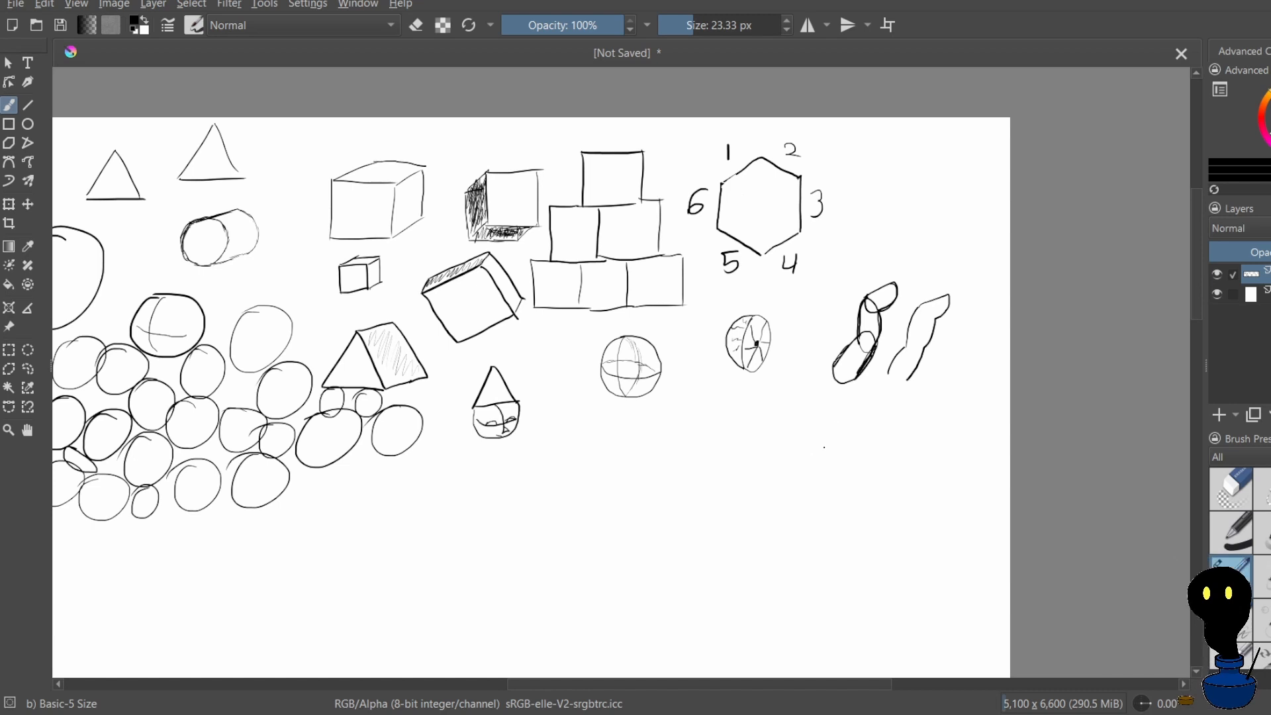
Draw a small bent finger-like outline beneath the oval chain, undoing a misdrawn contour stroke
left_click_drag(825, 446, 883, 391)
mouse_move(868, 403)
left_mouse_down()
mouse_move(882, 401)
mouse_move(882, 415)
left_mouse_up()
key("ctrl+z")
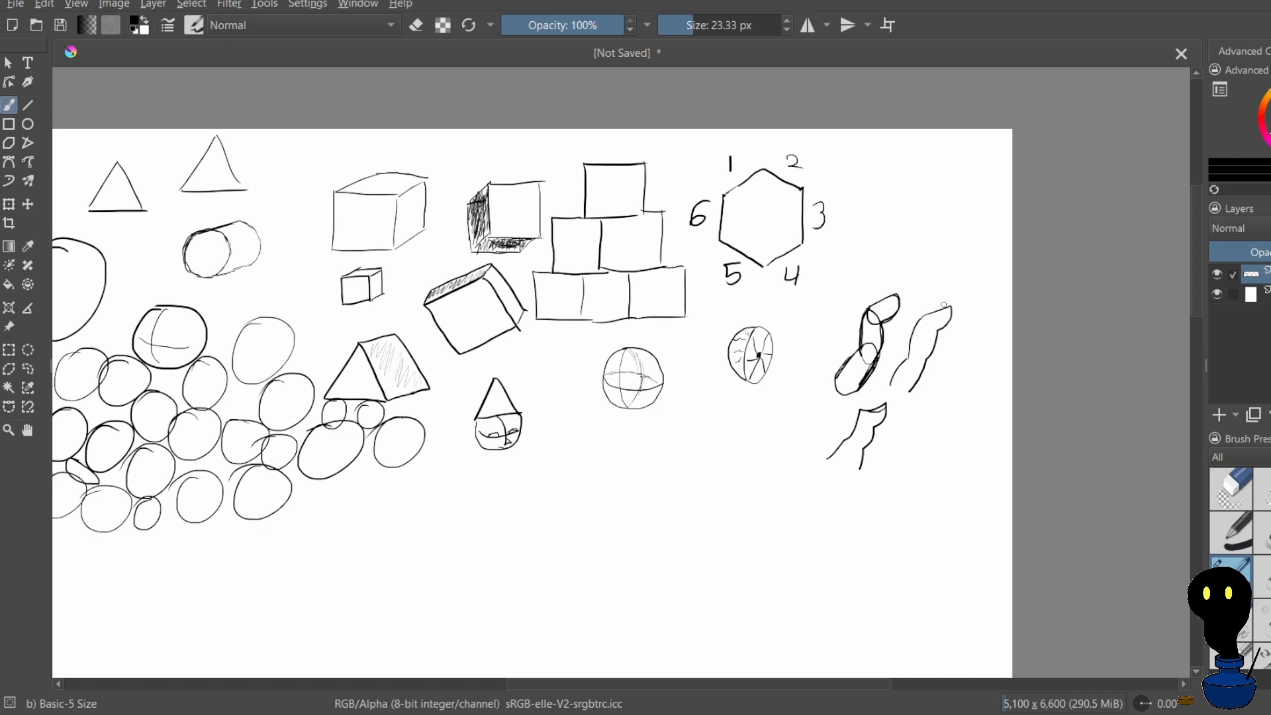
left_click_drag(941, 309, 933, 314)
Draw a second, shorter bent finger-like outline beside the one beneath the oval chain, undoing stray inner strokes
mouse_move(780, 413)
left_mouse_down()
mouse_move(799, 420)
mouse_move(776, 439)
left_mouse_up()
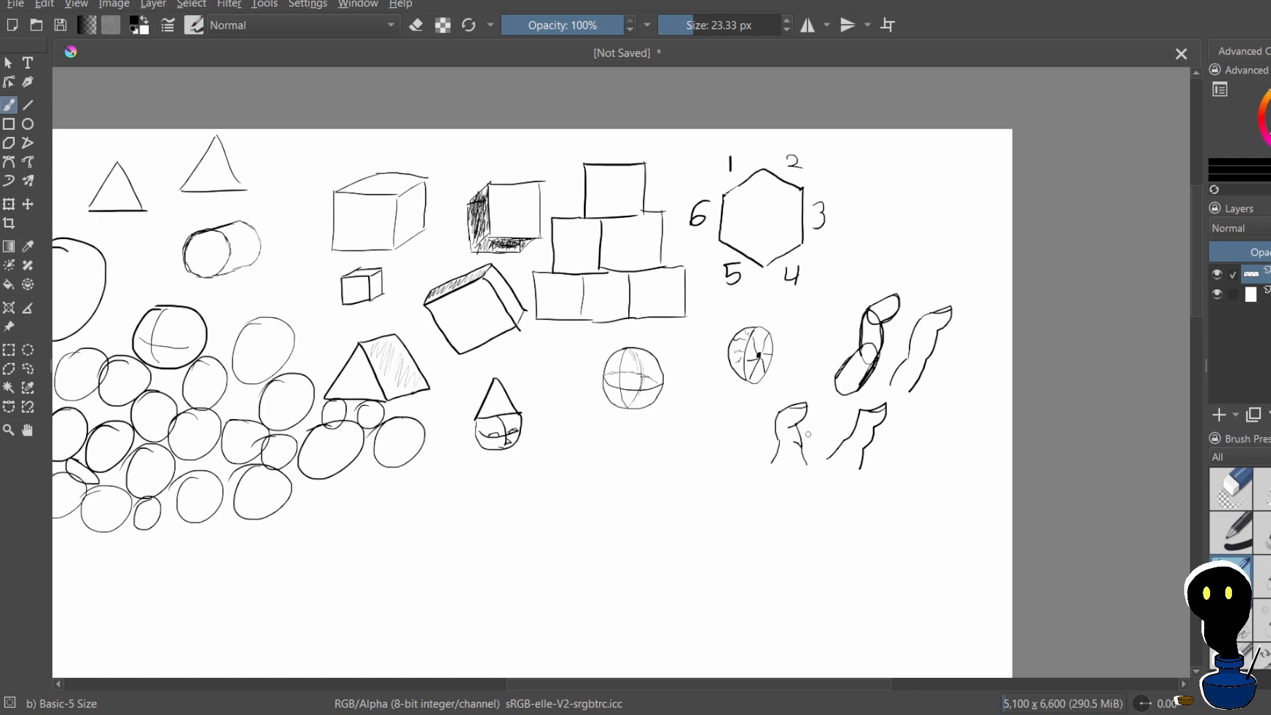
scroll(796, 443, "up", 1)
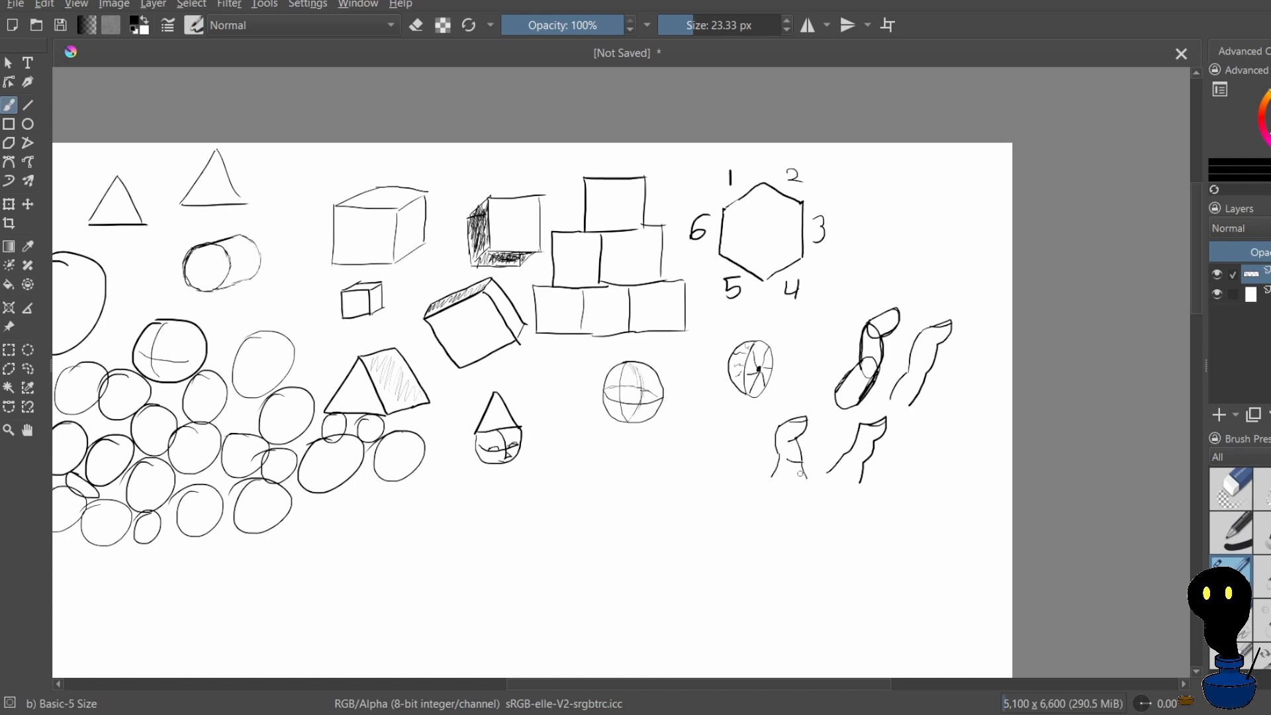
key("ctrl+z")
left_click_drag(787, 462, 794, 476)
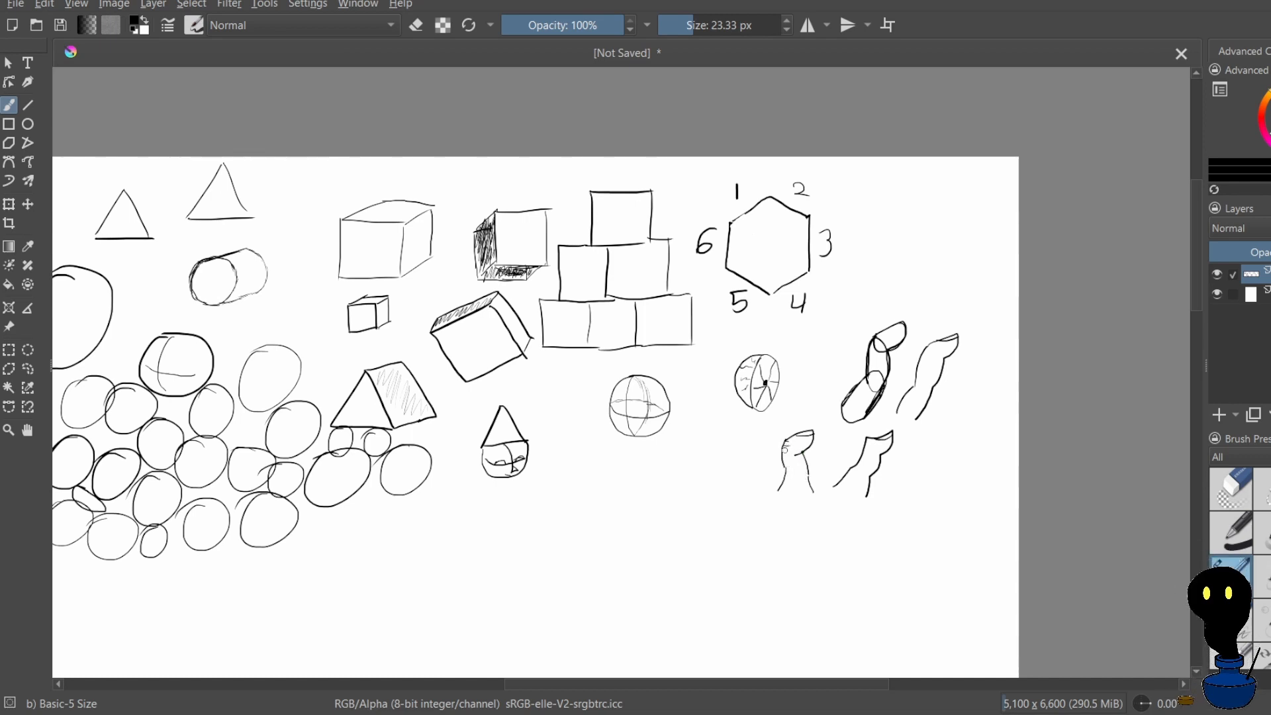
left_click_drag(796, 477, 791, 470)
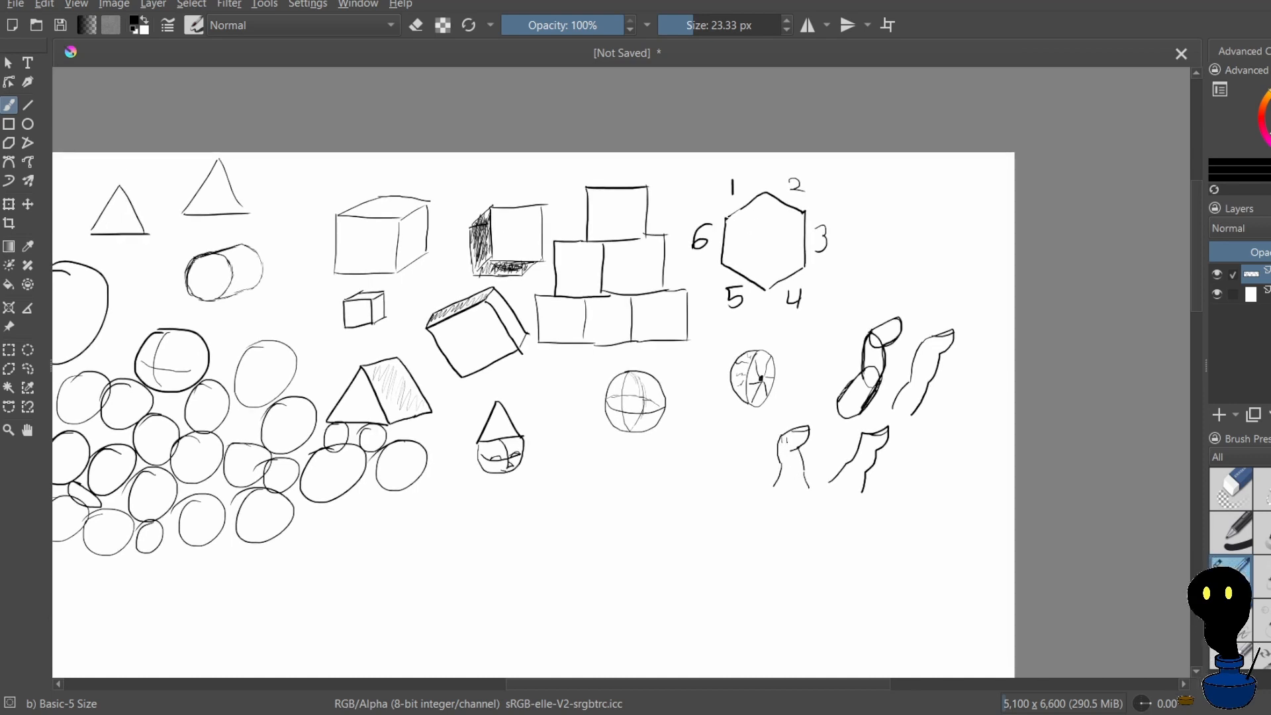
left_click_drag(792, 450, 789, 459)
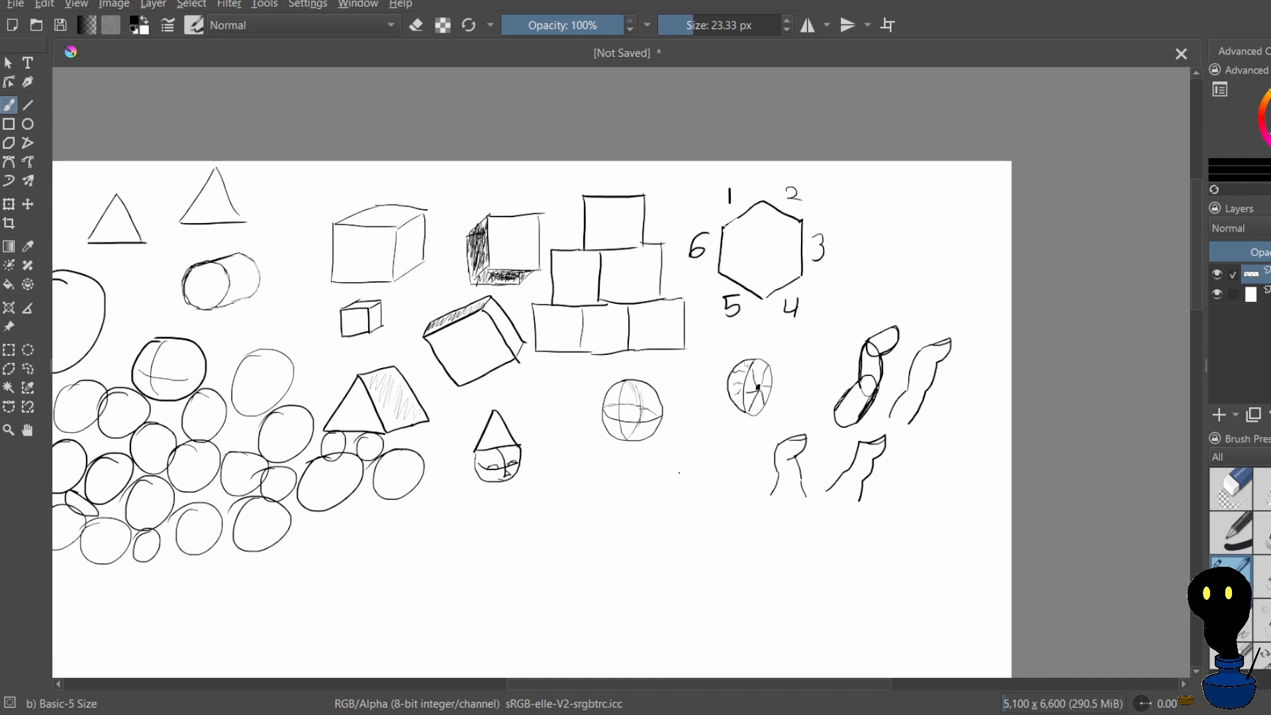
mouse_move(679, 472)
left_mouse_down()
mouse_move(707, 449)
mouse_move(702, 466)
mouse_move(680, 471)
mouse_move(695, 467)
mouse_move(684, 496)
mouse_move(683, 489)
left_mouse_up()
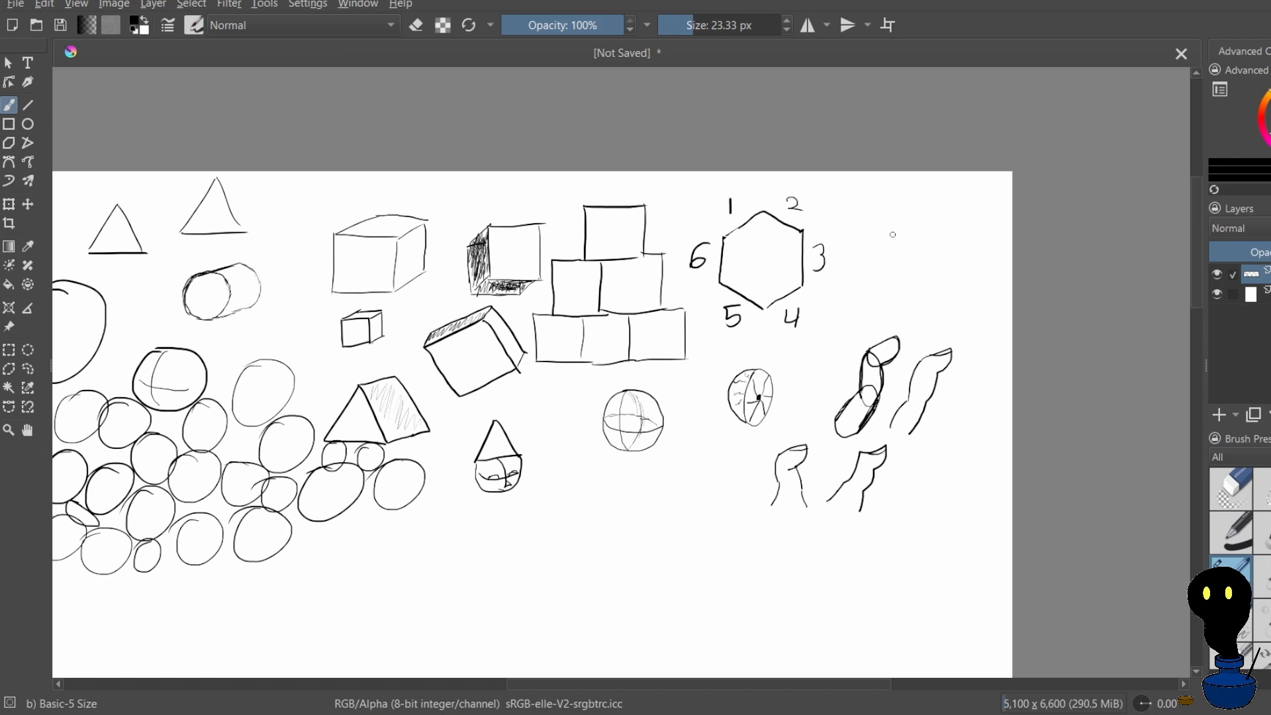
Draw a chain of two elongated ovals linked by small joint circles beside the numbered hexagon
mouse_move(895, 229)
left_mouse_down()
mouse_move(871, 272)
mouse_move(904, 232)
left_mouse_up()
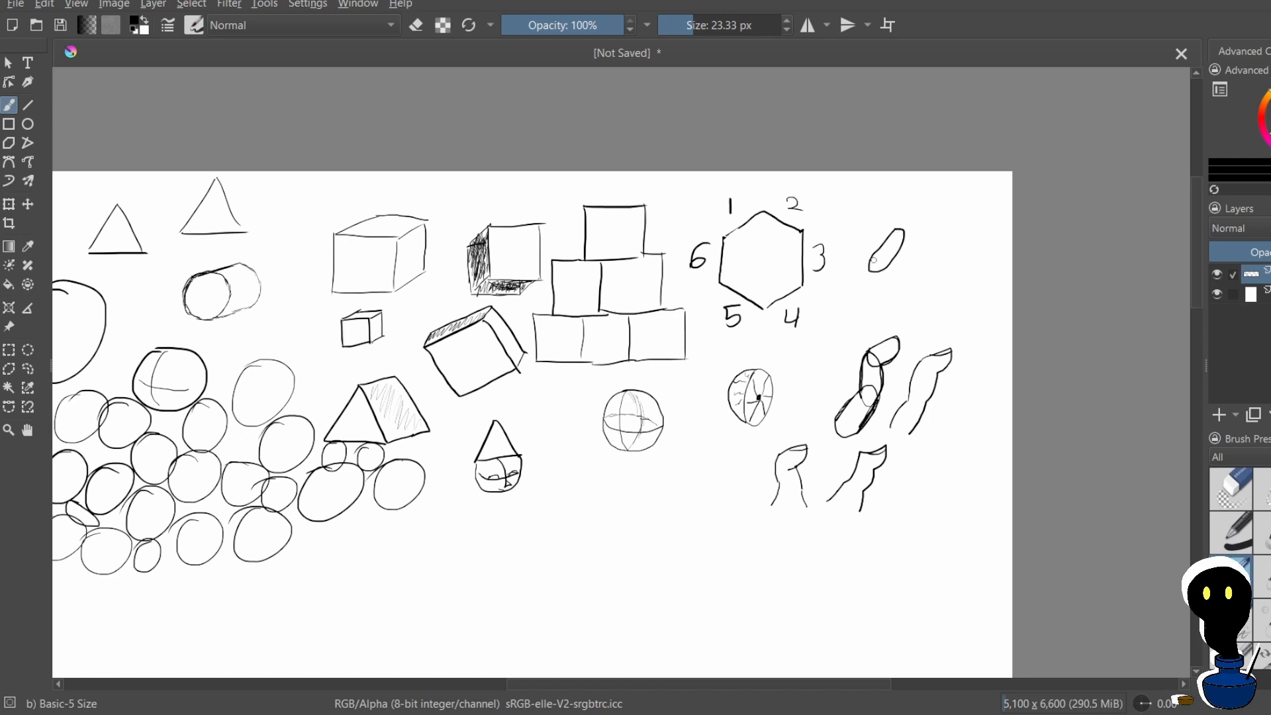
mouse_move(898, 228)
left_mouse_down()
mouse_move(875, 263)
mouse_move(871, 301)
mouse_move(883, 313)
mouse_move(893, 302)
mouse_move(883, 270)
mouse_move(864, 296)
mouse_move(876, 324)
mouse_move(876, 290)
left_mouse_up()
key("ctrl+z")
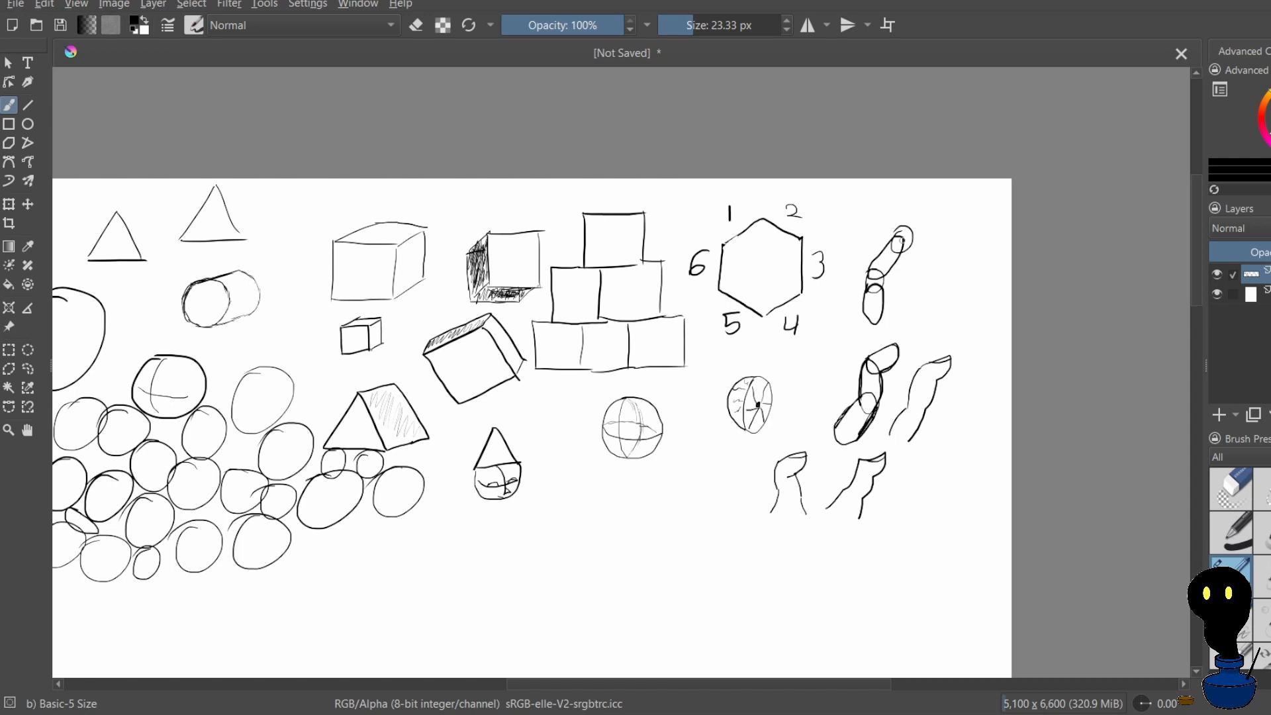
Draw a wavy arm-like contour beside the new joint-and-oval chain, redoing its misdrawn edge
left_click_drag(951, 234, 962, 224)
left_click_drag(923, 266, 917, 282)
key("ctrl+z")
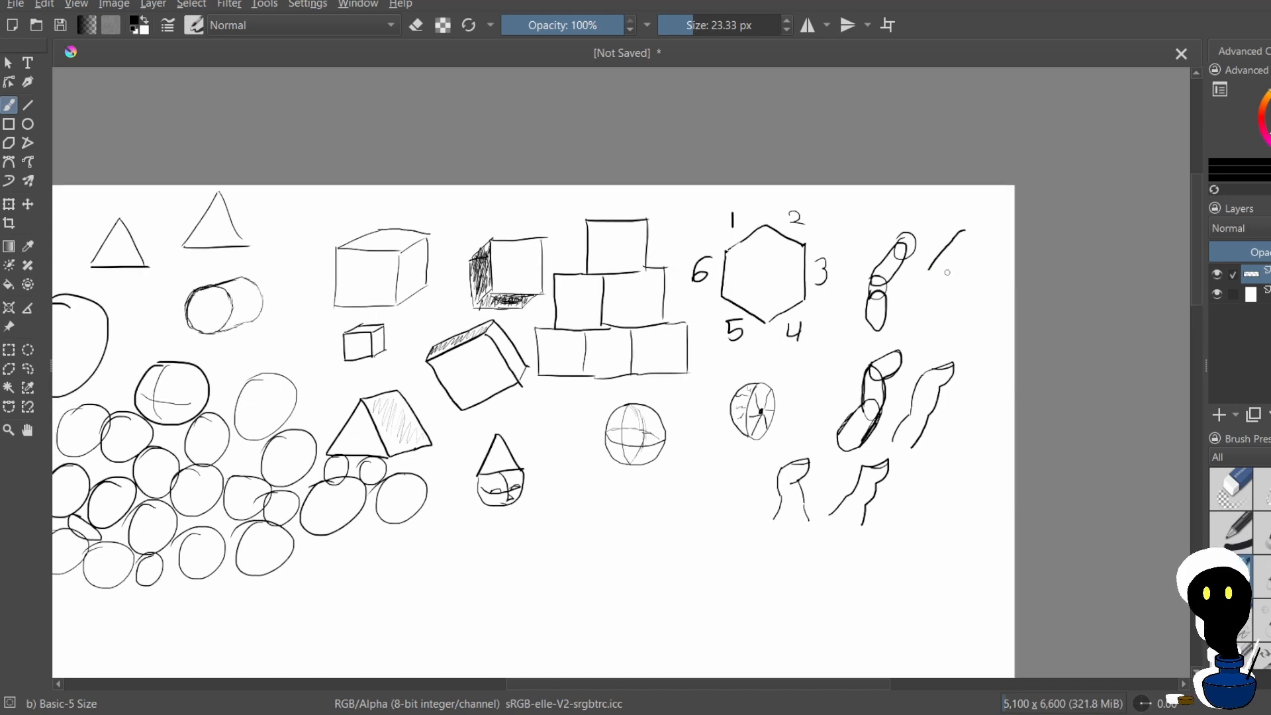
mouse_move(972, 233)
left_mouse_down()
mouse_move(928, 293)
mouse_move(932, 327)
mouse_move(945, 298)
left_mouse_up()
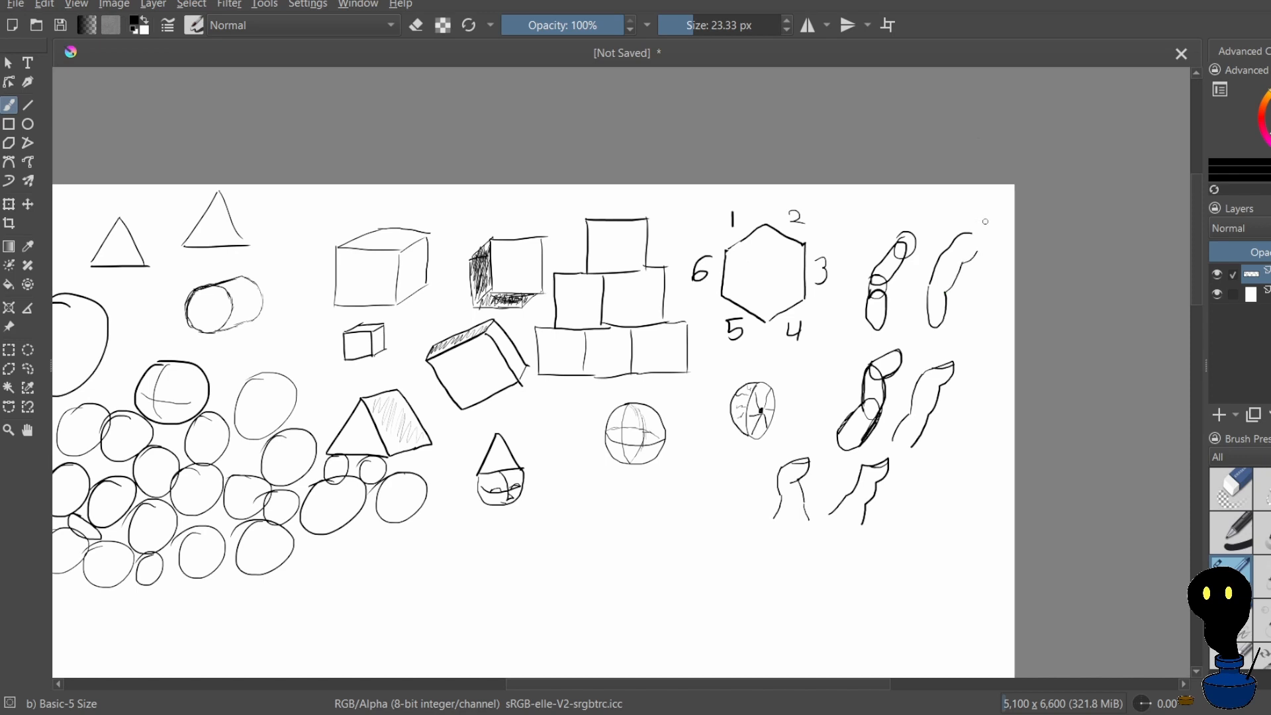
Add an oval hand with a thumb and short fingers at the lower end of the arm contour
left_click_drag(927, 323, 918, 358)
key("ctrl+z")
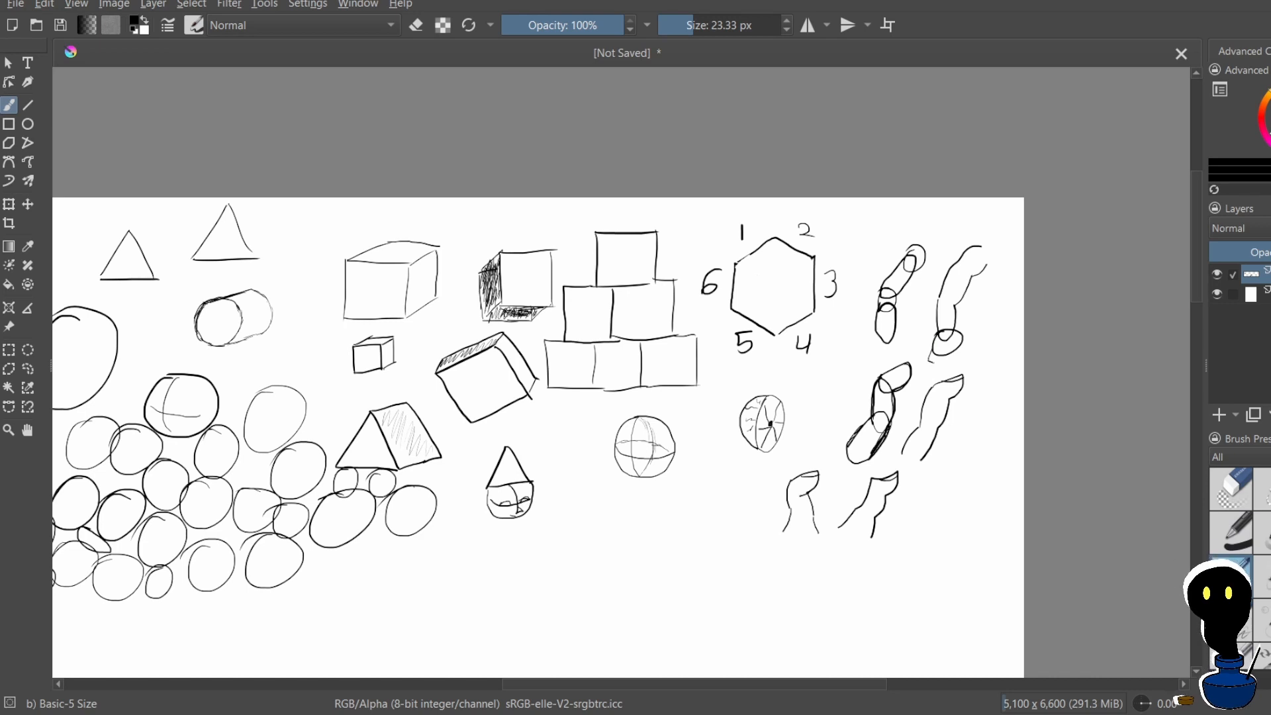
left_click_drag(935, 351, 954, 365)
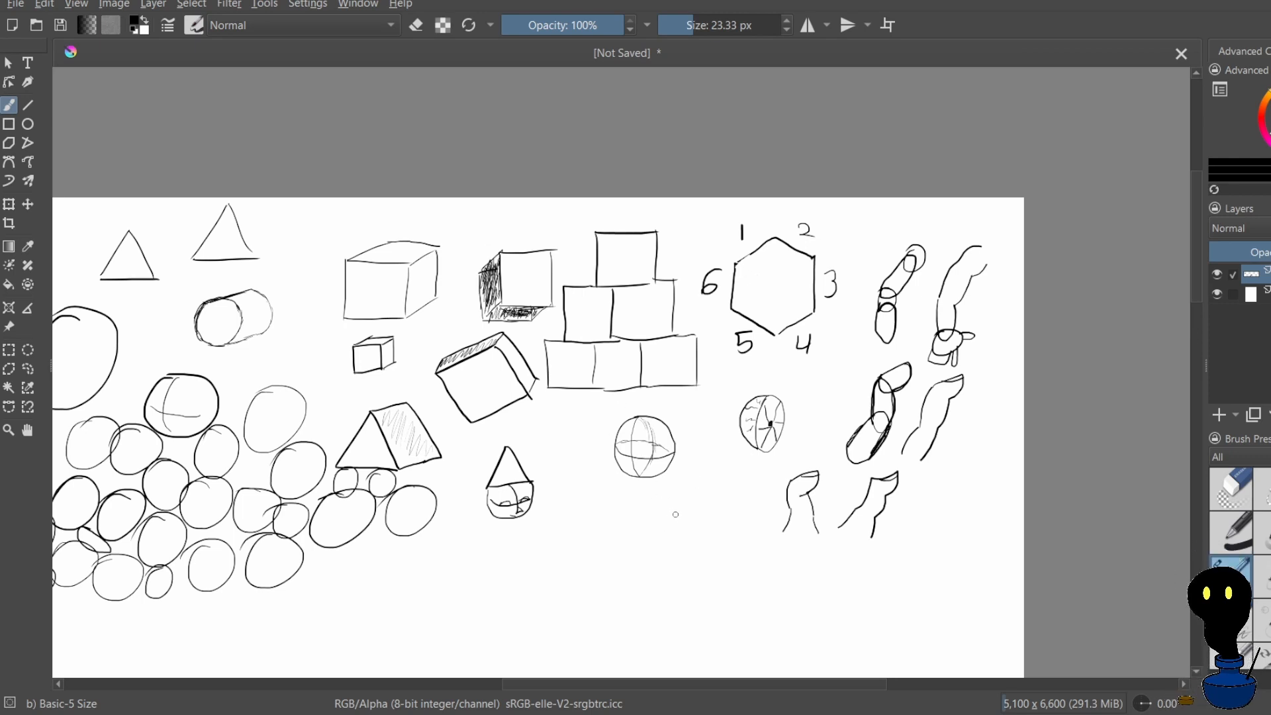
Draw a small separate hand with an oval palm and short fingers near the contoured sphere, undoing misdrawn thumb strokes
mouse_move(671, 520)
left_mouse_down()
mouse_move(684, 541)
mouse_move(703, 512)
mouse_move(701, 546)
mouse_move(721, 542)
left_mouse_up()
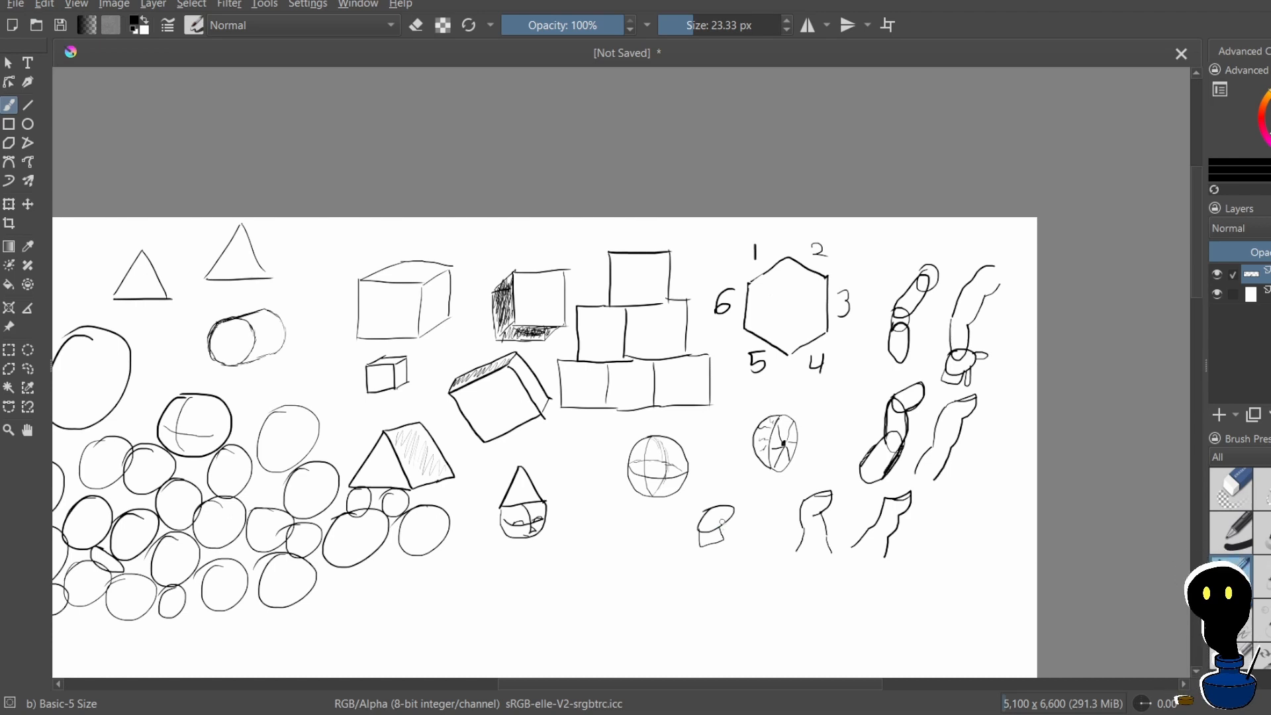
key("ctrl+z")
left_click_drag(707, 537, 733, 544)
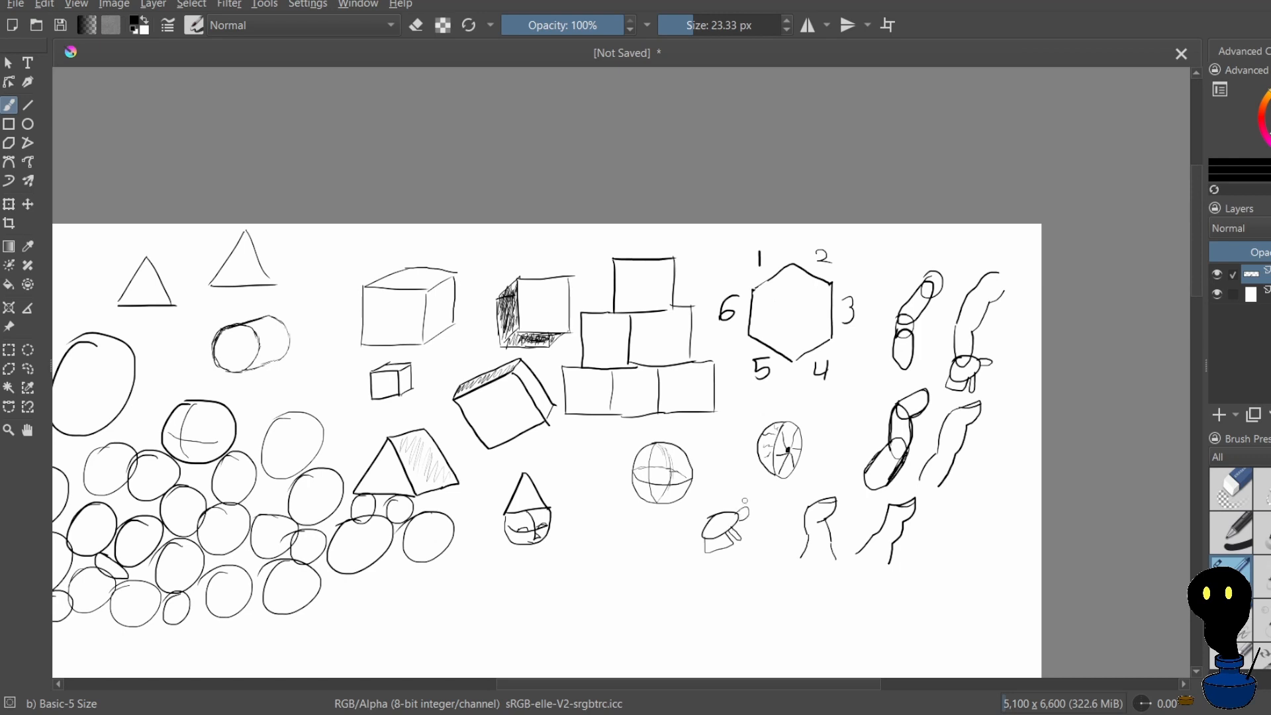
key("ctrl+z")
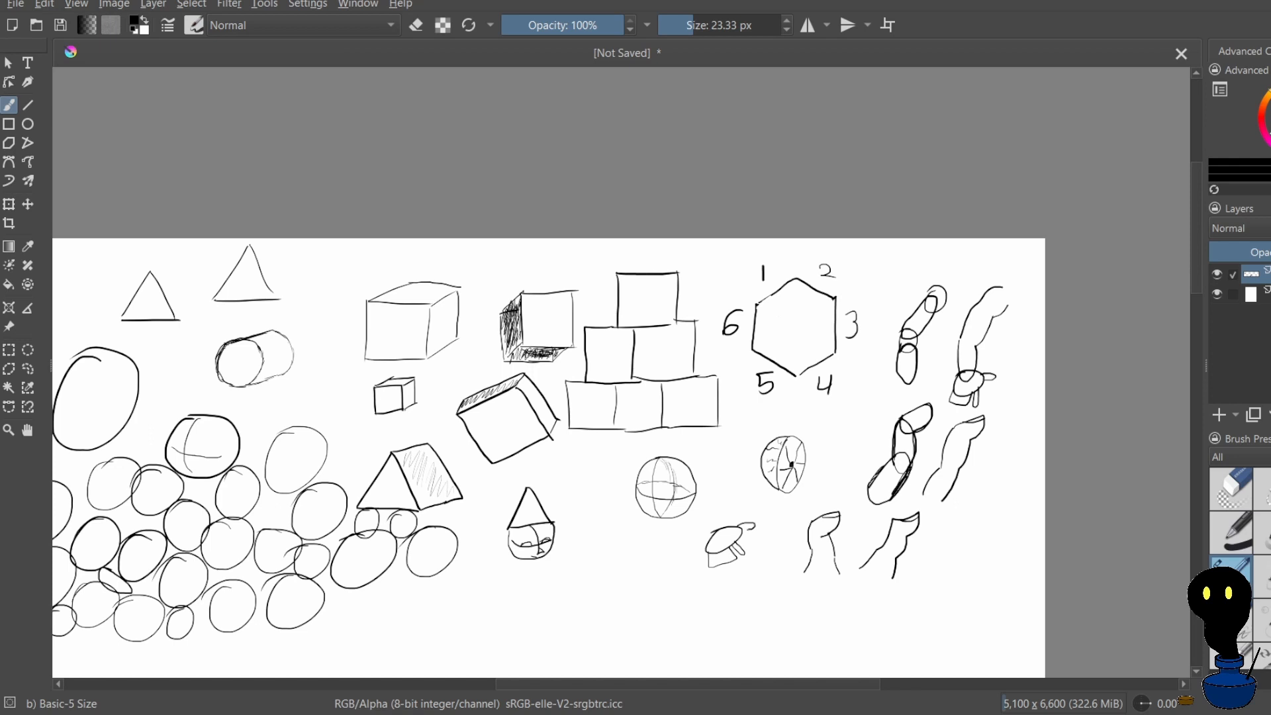
key("ctrl+z")
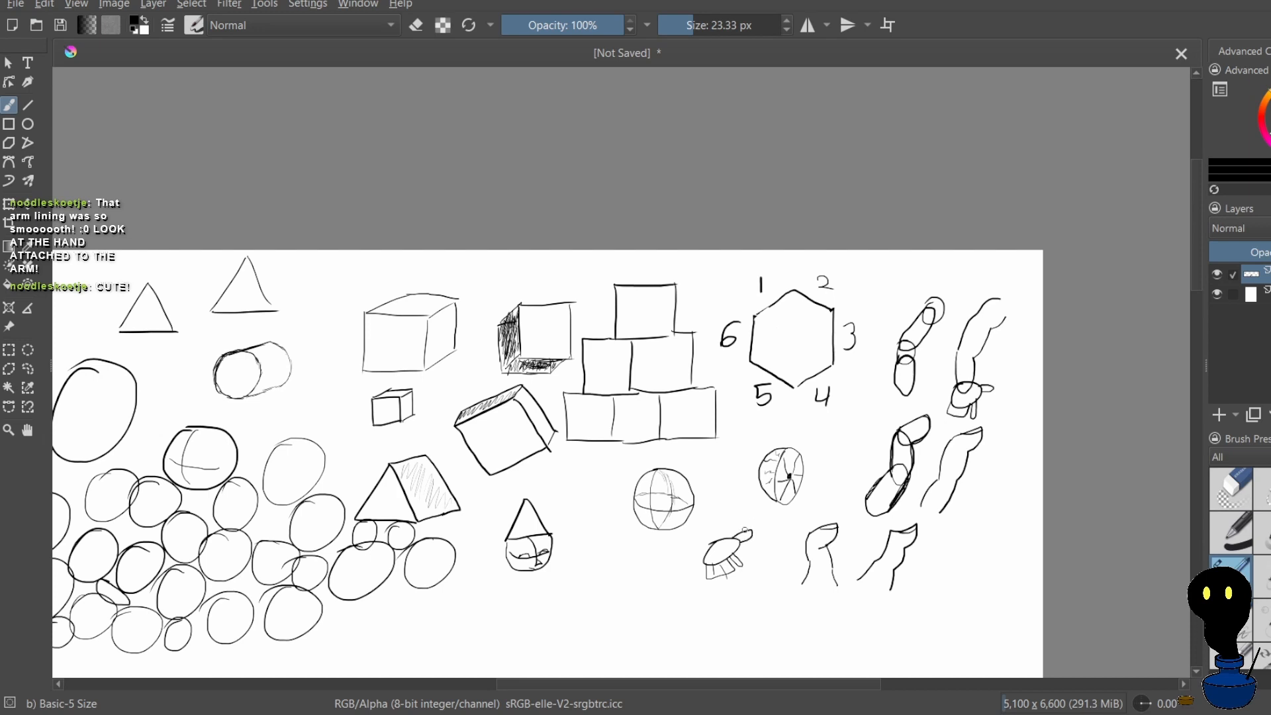
key("ctrl+z")
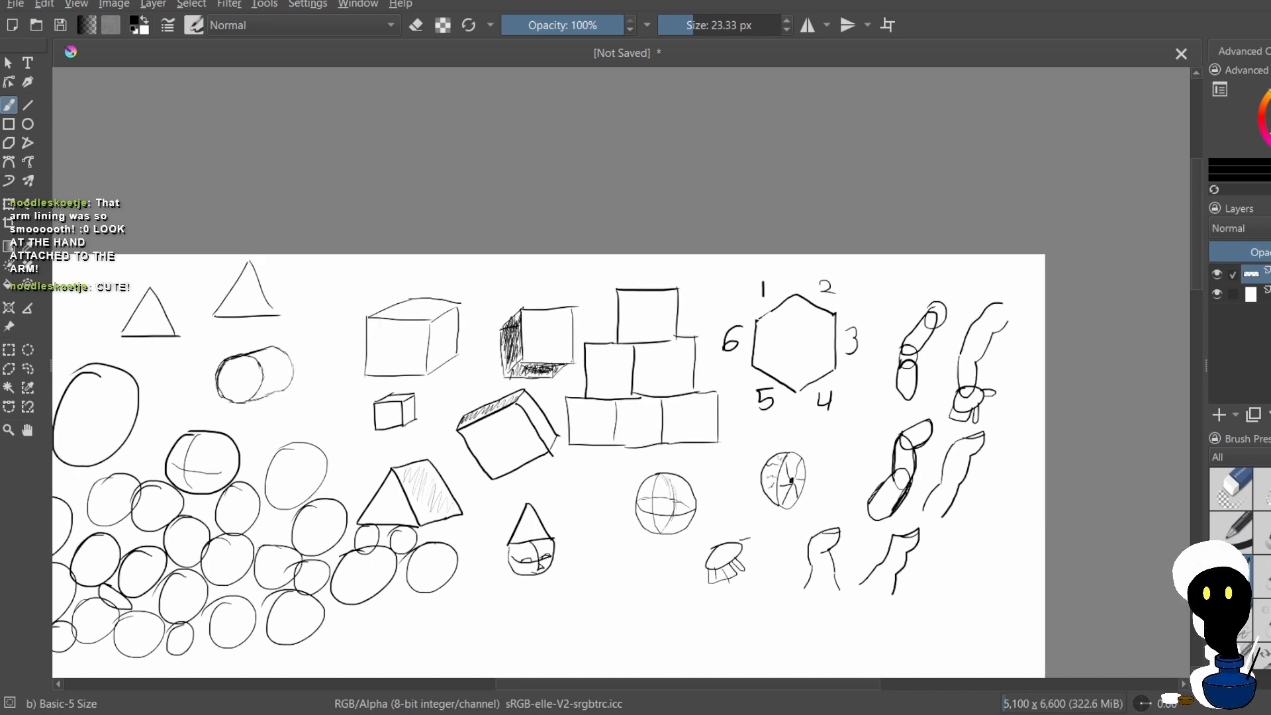
left_click_drag(749, 539, 756, 549)
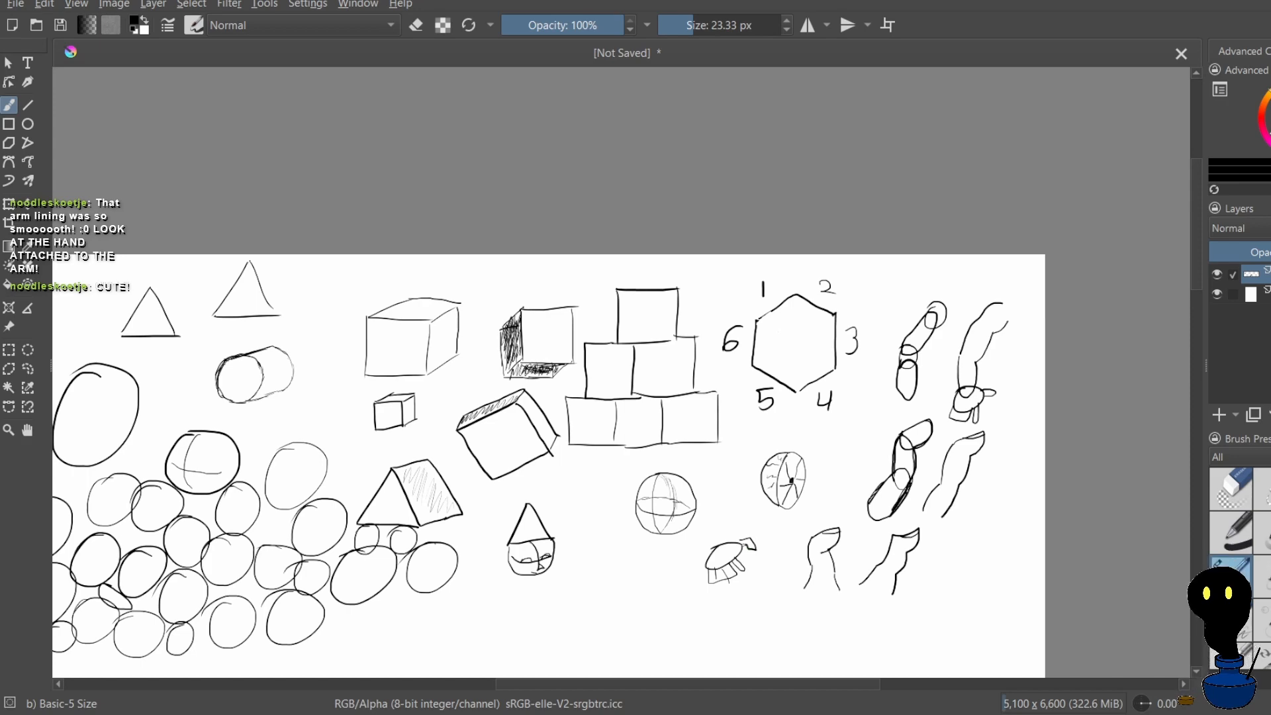
key("minus")
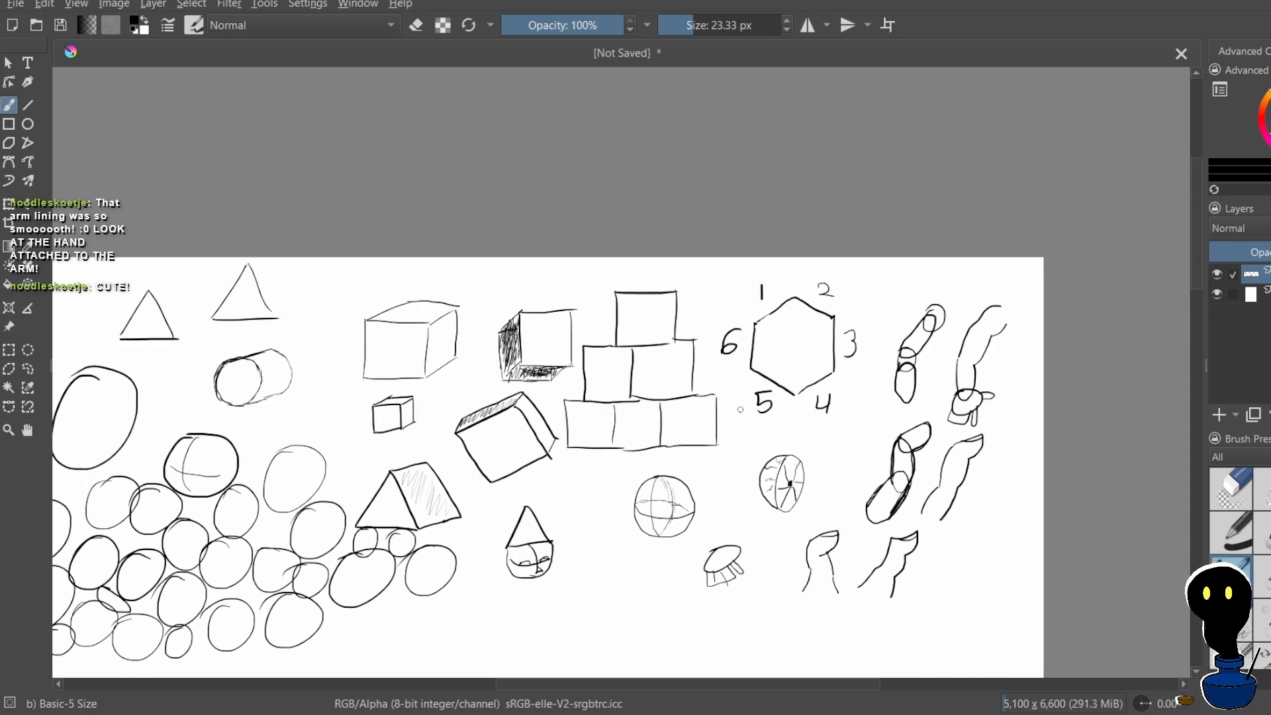
Try to draw a small square in the empty space below the contoured sphere
scroll(797, 357, "down", 2)
scroll(715, 558, "up", 2)
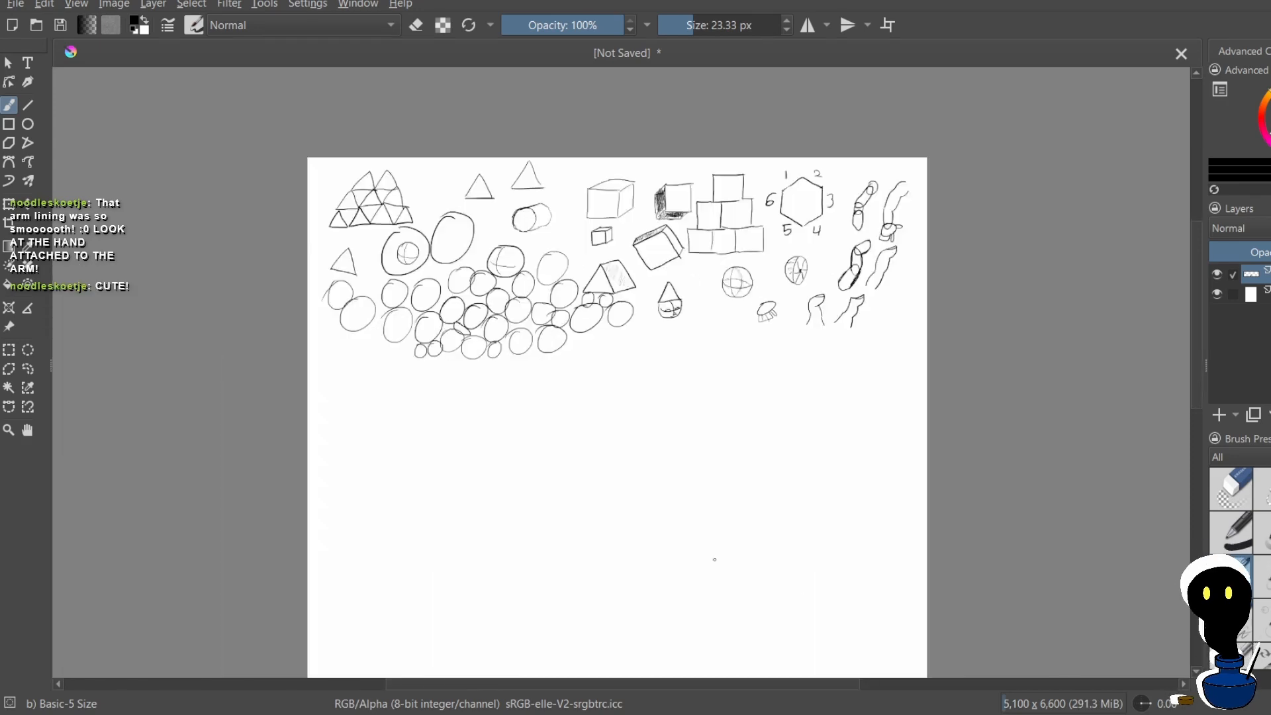
scroll(748, 437, "up", 1)
scroll(732, 395, "down", 1)
scroll(738, 352, "up", 1)
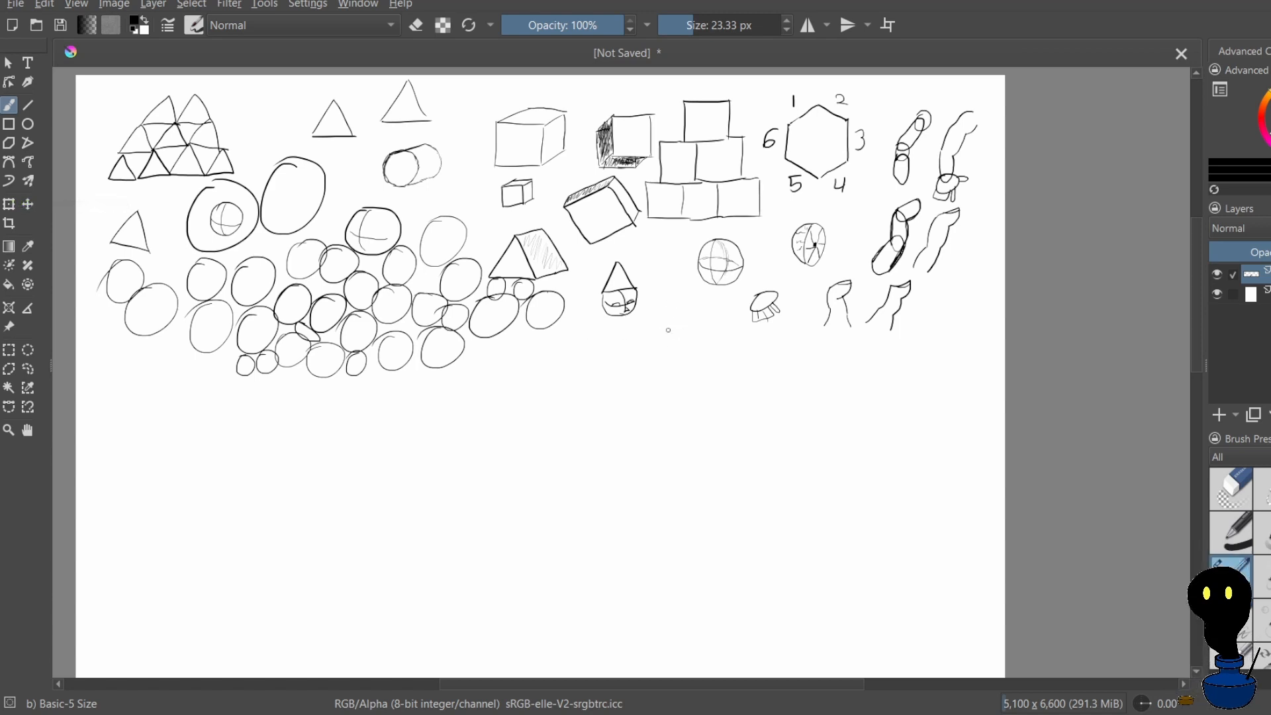
left_click_drag(664, 352, 686, 327)
mouse_move(686, 327)
left_mouse_down()
mouse_move(714, 348)
mouse_move(700, 367)
mouse_move(704, 333)
mouse_move(665, 353)
mouse_move(671, 334)
mouse_move(709, 331)
mouse_move(715, 372)
mouse_move(686, 375)
mouse_move(715, 336)
mouse_move(675, 368)
mouse_move(706, 341)
left_mouse_up()
key("ctrl+z")
key("ctrl+z")
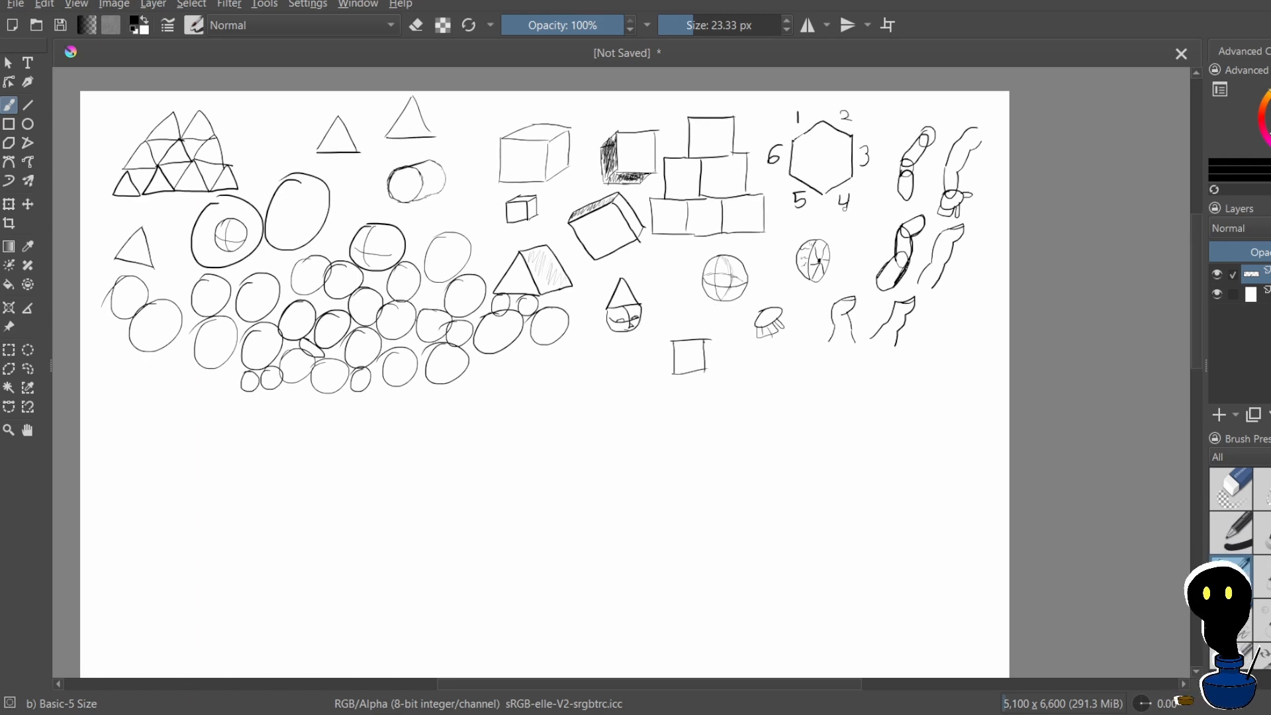
key("ctrl+z")
key("ctrl+z")
key("ctrl+z")
key("ctrl+z")
Draw two small triangles near the contoured sphere, one below it and one beside the cone-hatted face, undoing a misplaced triangle
left_click_drag(707, 286, 711, 320)
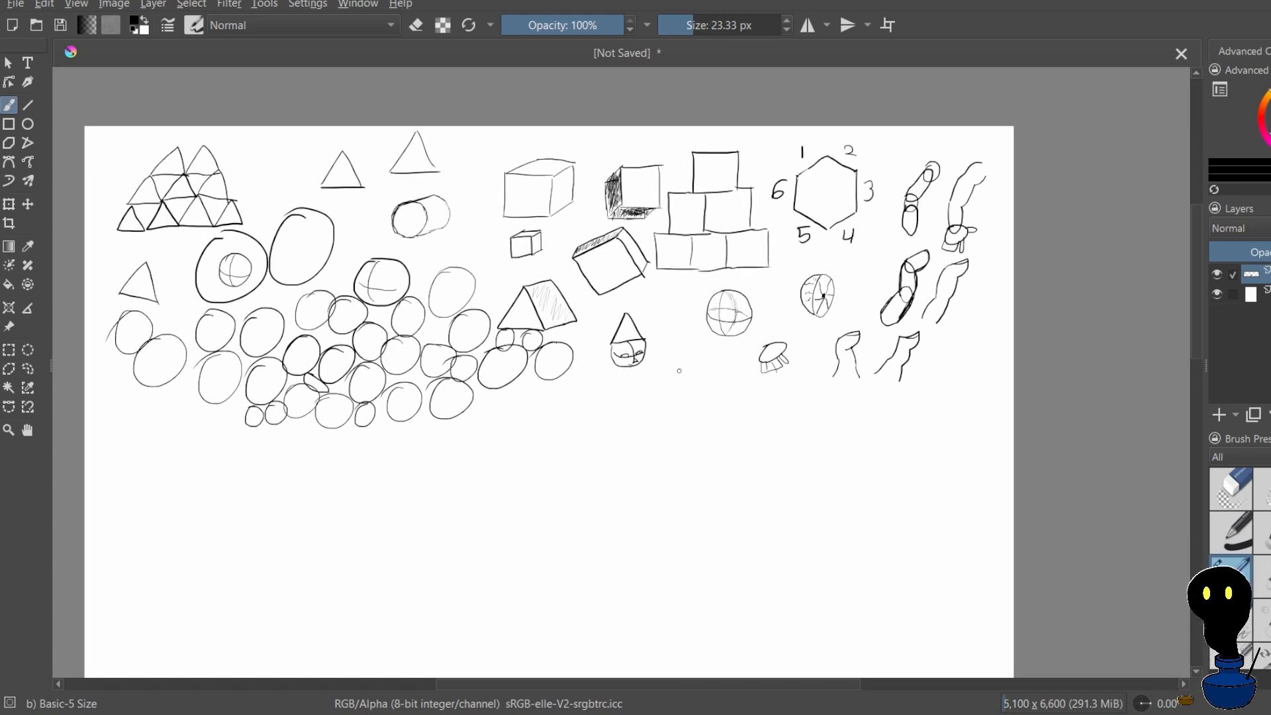
mouse_move(687, 371)
left_mouse_down()
mouse_move(718, 388)
mouse_move(687, 369)
left_mouse_up()
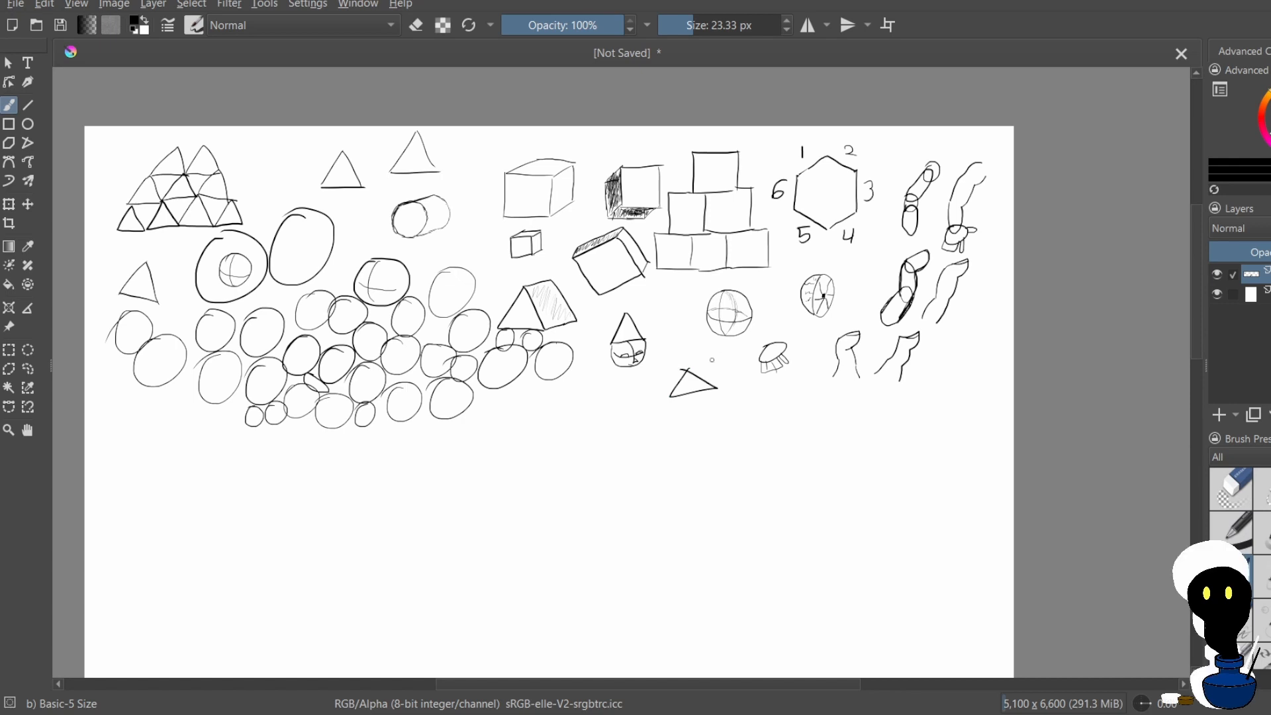
mouse_move(611, 387)
left_mouse_down()
mouse_move(591, 419)
mouse_move(632, 413)
mouse_move(605, 387)
mouse_move(588, 415)
mouse_move(625, 408)
left_mouse_up()
key("ctrl+z")
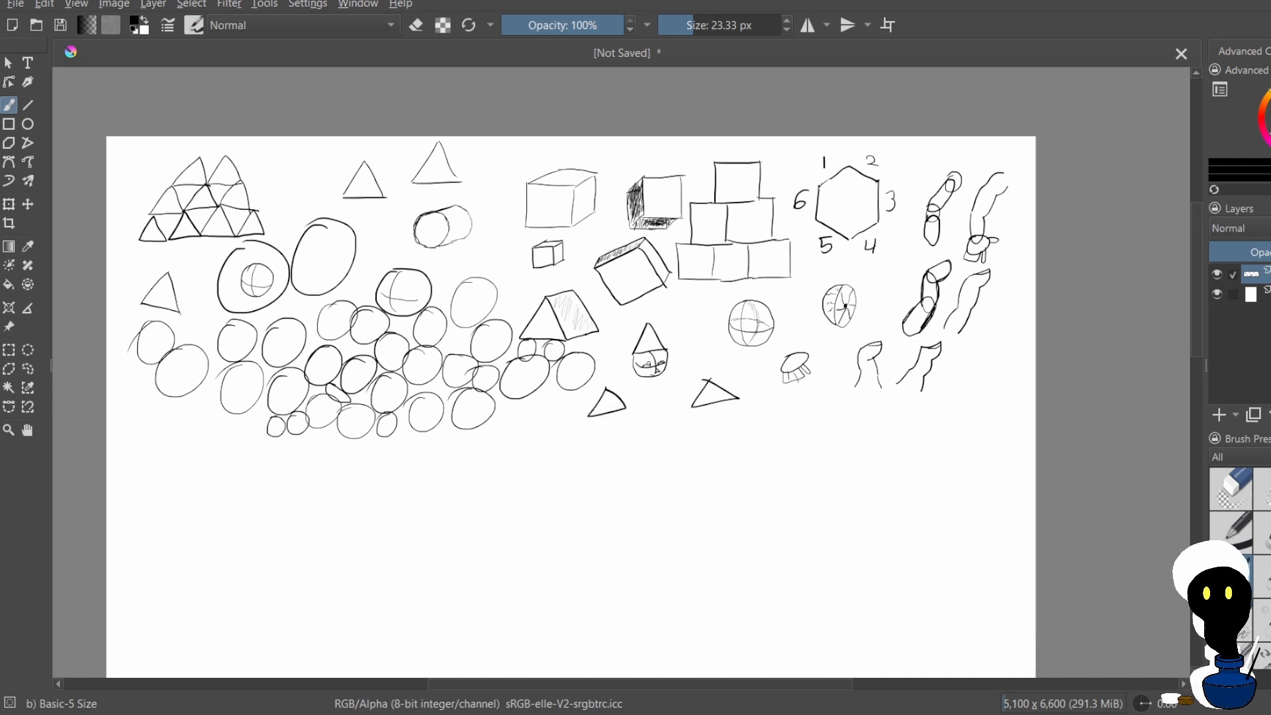
key("ctrl+z")
mouse_move(668, 326)
left_mouse_down()
mouse_move(707, 336)
mouse_move(692, 319)
left_mouse_up()
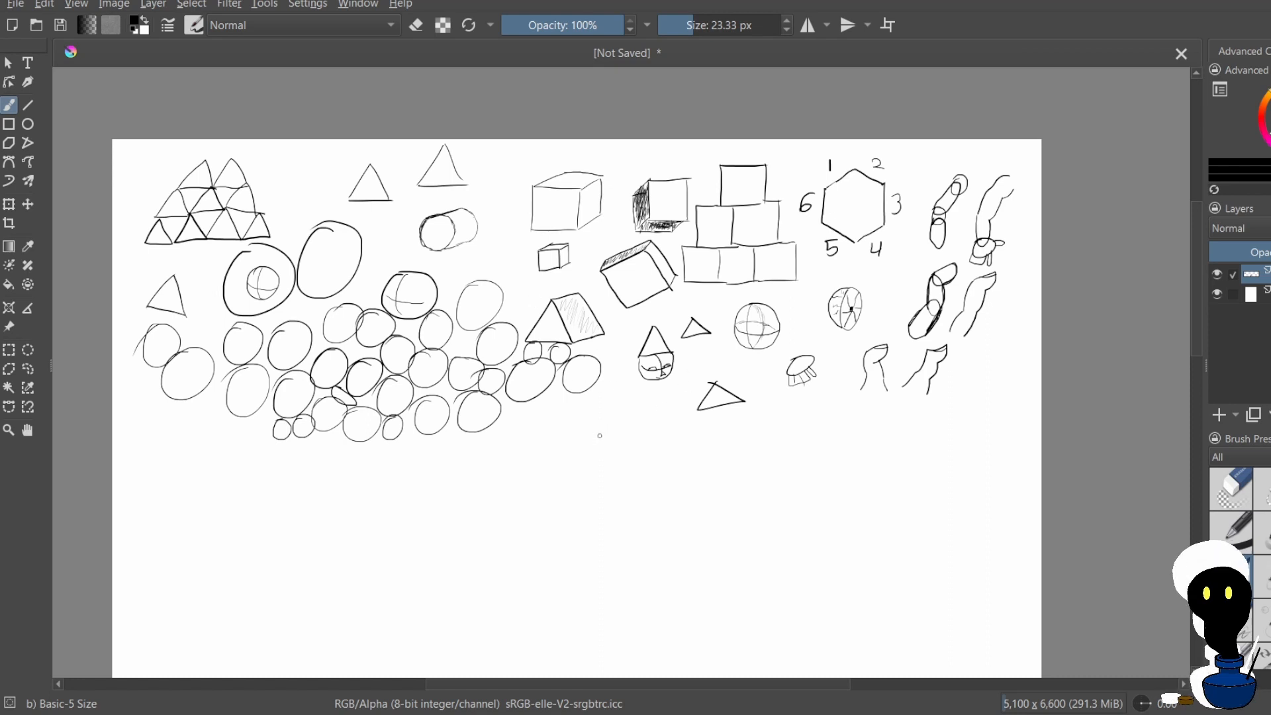
Try to sketch a tilted triangular torso with shoulder circles and oval arms in the empty space below the shapes
mouse_move(602, 451)
left_mouse_down()
mouse_move(641, 442)
mouse_move(641, 479)
mouse_move(596, 467)
mouse_move(602, 447)
mouse_move(646, 457)
mouse_move(650, 434)
left_mouse_up()
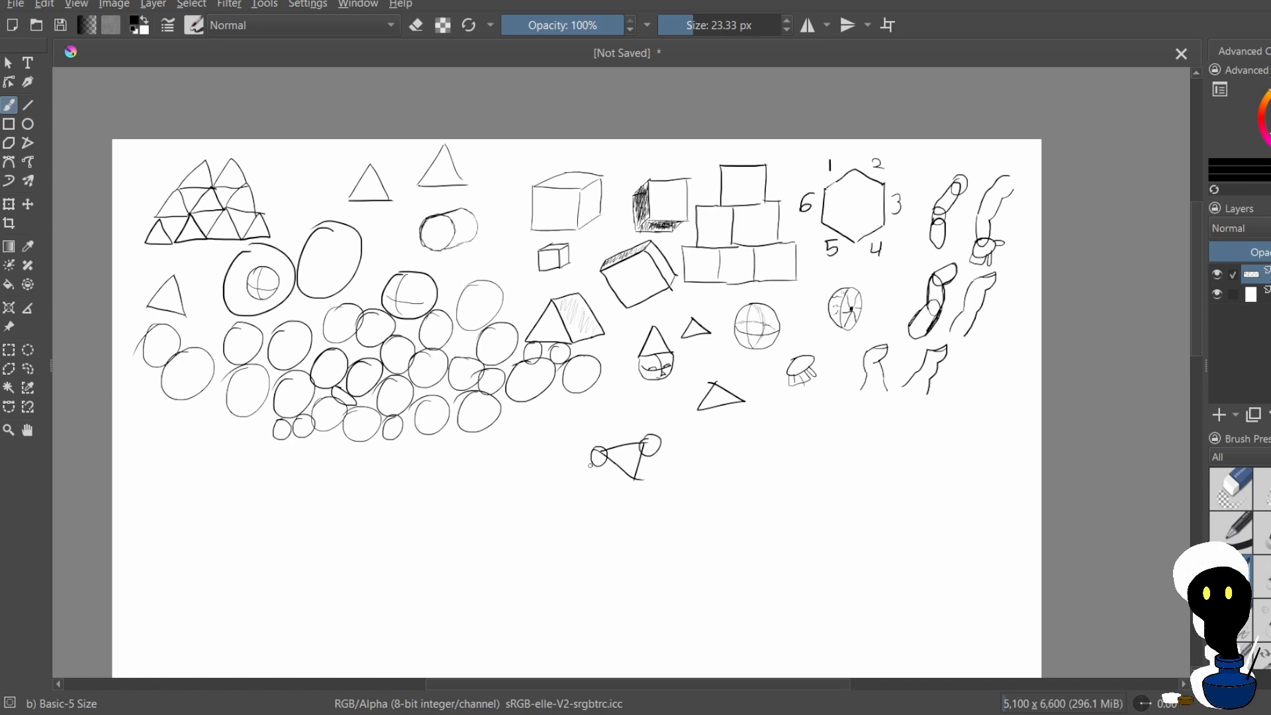
mouse_move(588, 463)
left_mouse_down()
mouse_move(601, 457)
mouse_move(600, 484)
left_mouse_up()
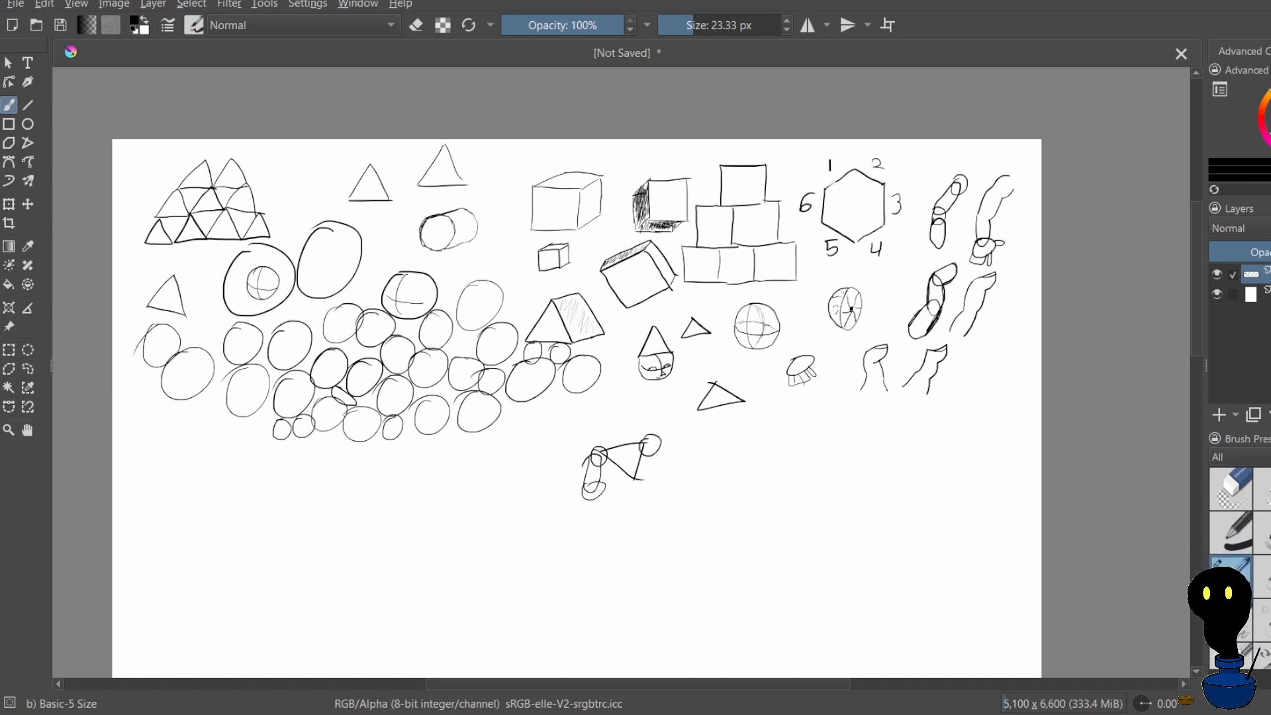
mouse_move(661, 439)
left_mouse_down()
mouse_move(680, 481)
mouse_move(644, 455)
mouse_move(682, 446)
mouse_move(674, 498)
mouse_move(662, 465)
left_mouse_up()
key("ctrl+z")
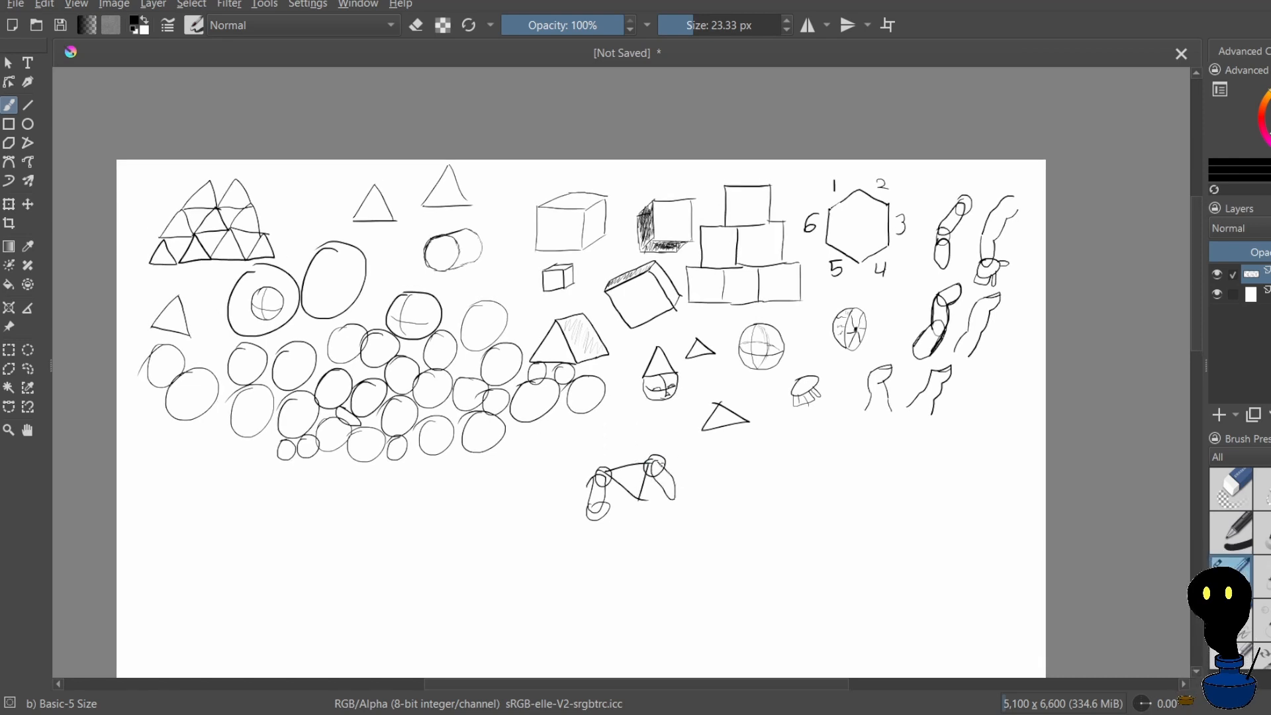
key("ctrl+z")
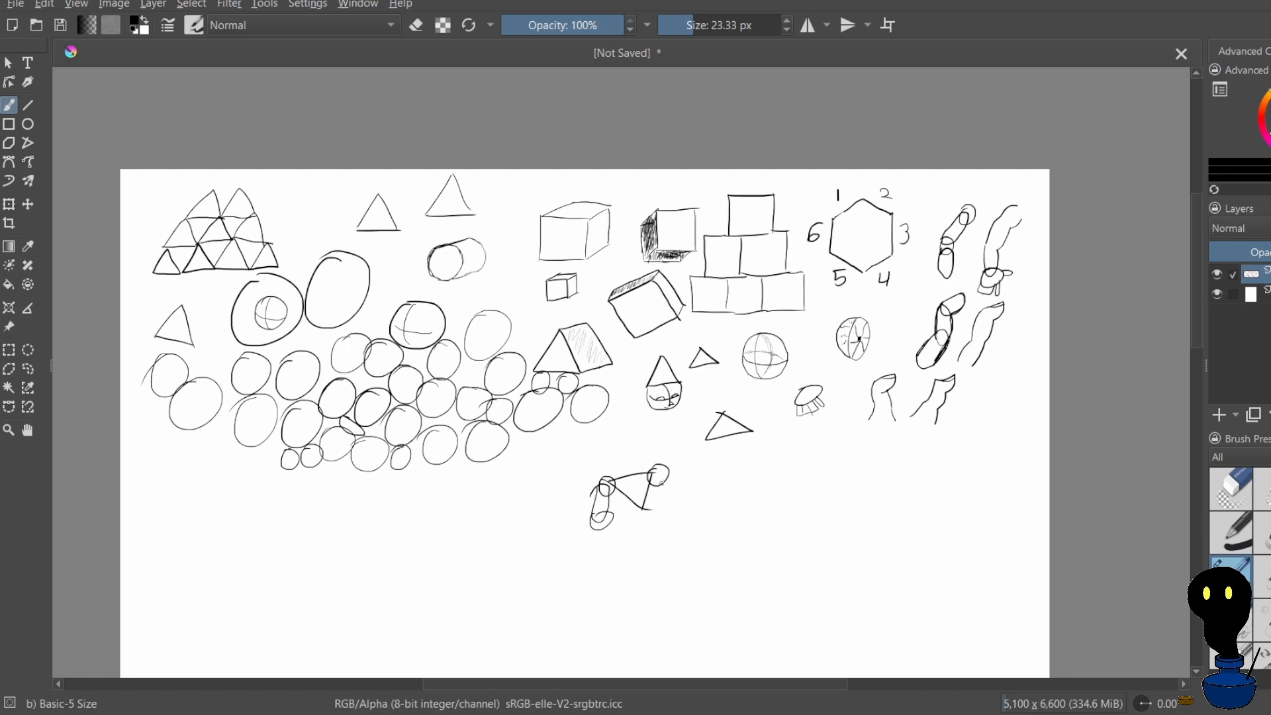
key("ctrl+z")
key("ctrl+z")
key("ctrl+z")
mouse_move(633, 490)
left_mouse_down()
mouse_move(646, 498)
mouse_move(681, 472)
mouse_move(647, 498)
mouse_move(686, 496)
mouse_move(665, 542)
left_mouse_up()
key("ctrl+z")
key("ctrl+z")
key("ctrl+z")
key("ctrl+z")
key("ctrl+z")
Draw an inverted triangle torso with circles at its upper corners and one narrow oval arm, undoing the misdrawn opposite arm
left_click_drag(683, 498, 664, 542)
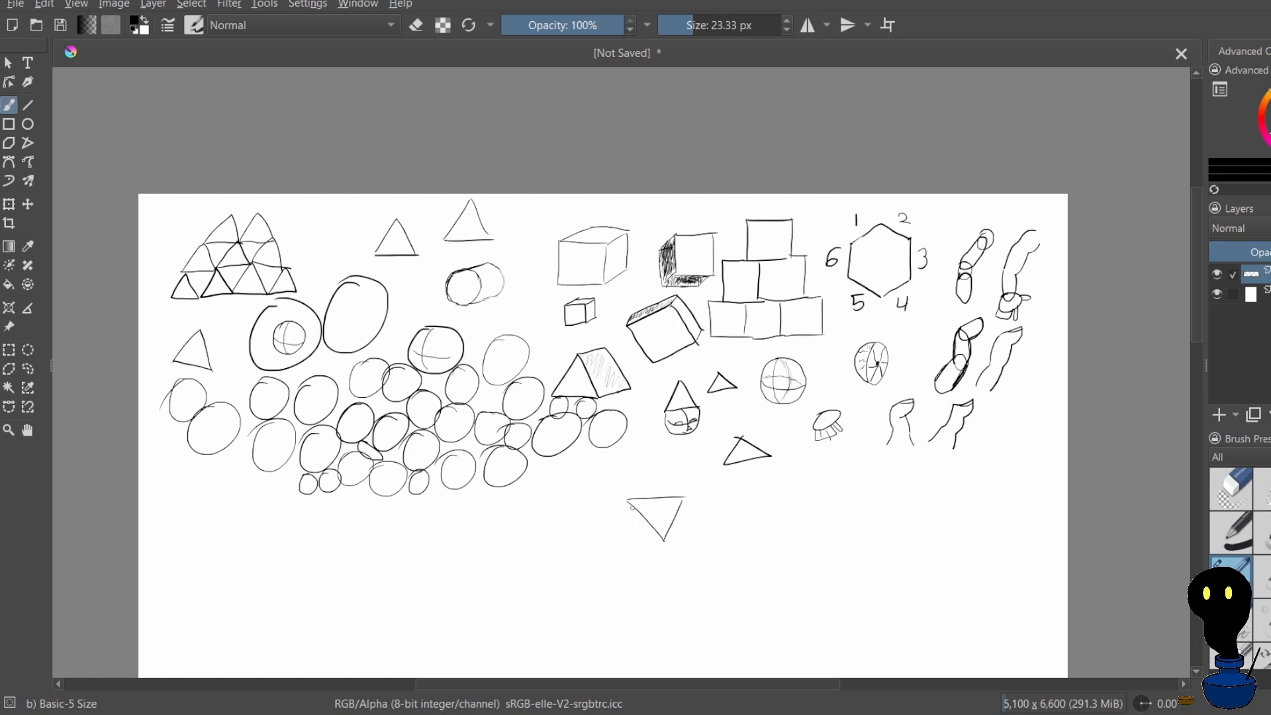
mouse_move(621, 502)
left_mouse_down()
mouse_move(679, 511)
mouse_move(682, 500)
mouse_move(624, 515)
mouse_move(701, 511)
left_mouse_up()
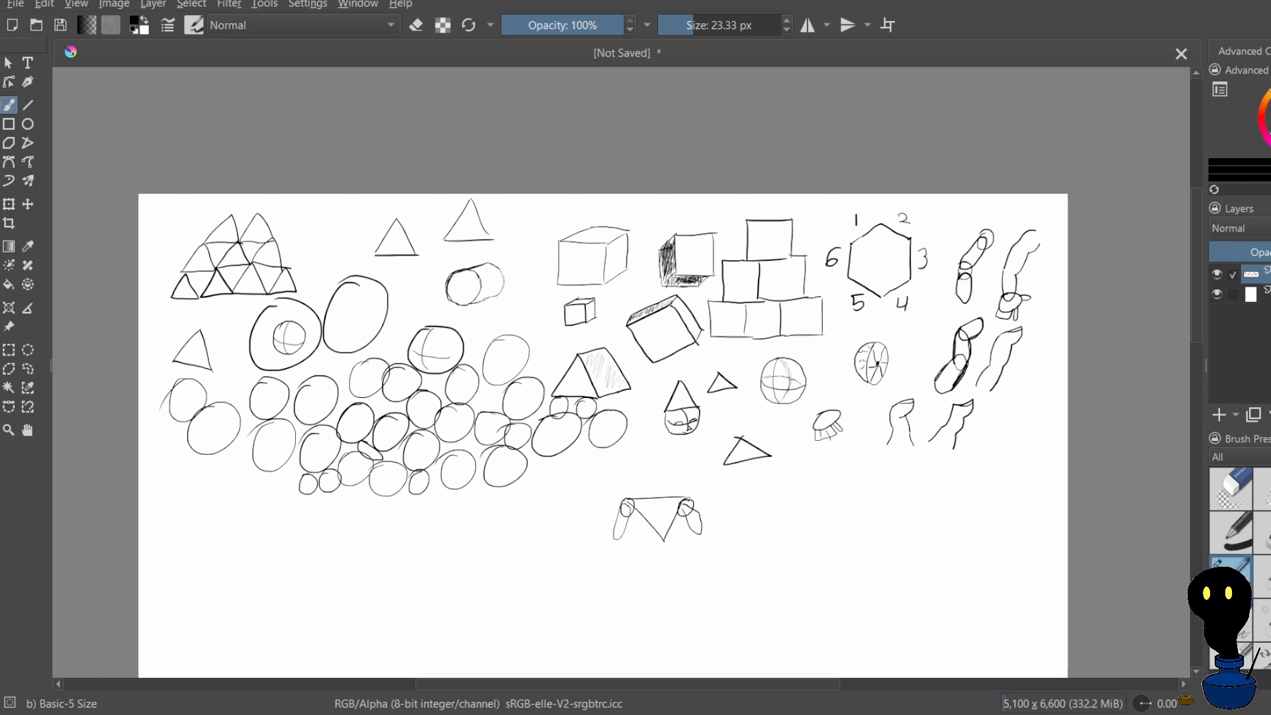
key("ctrl+z")
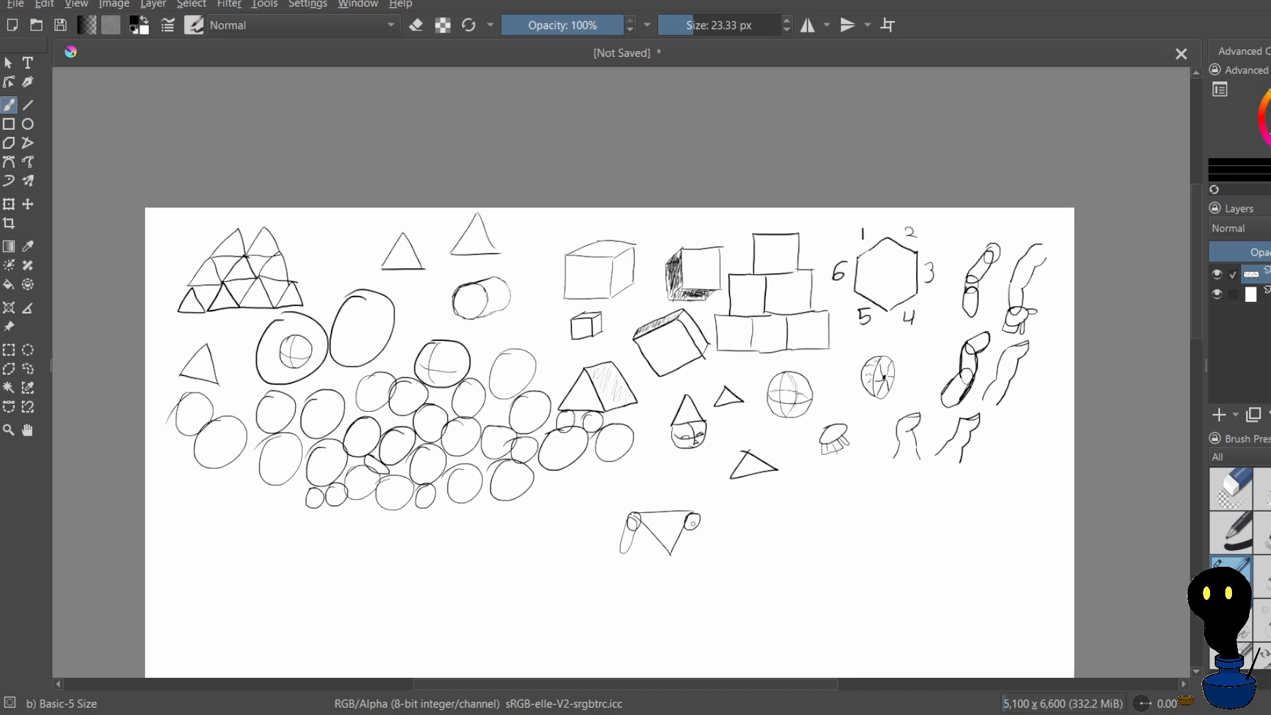
mouse_move(692, 527)
left_mouse_down()
mouse_move(712, 535)
mouse_move(693, 532)
mouse_move(694, 516)
mouse_move(711, 544)
left_mouse_up()
key("ctrl+z")
key("ctrl+z")
scroll(676, 470, "down", 3)
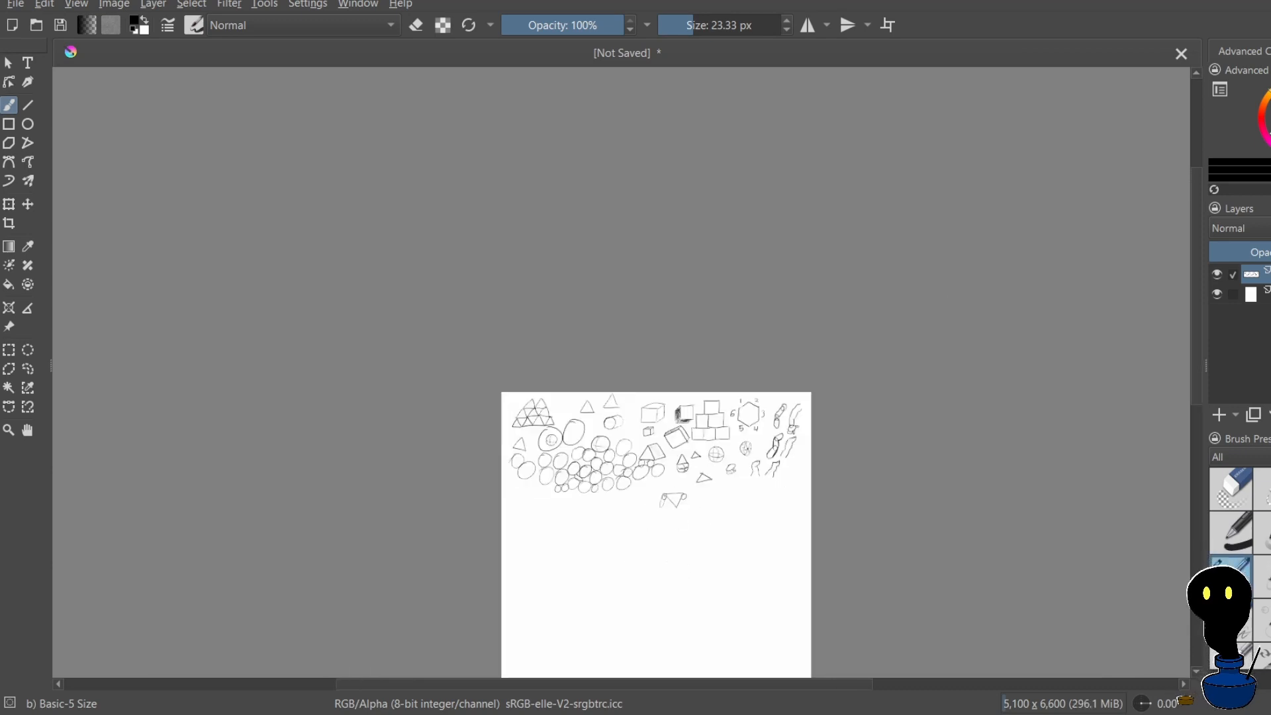
Draw the missing arm from the torso's bare shoulder circle as two jointed cylinders, an upper arm and a forearm bending inward
scroll(687, 637, "up", 3)
scroll(635, 429, "down", 2)
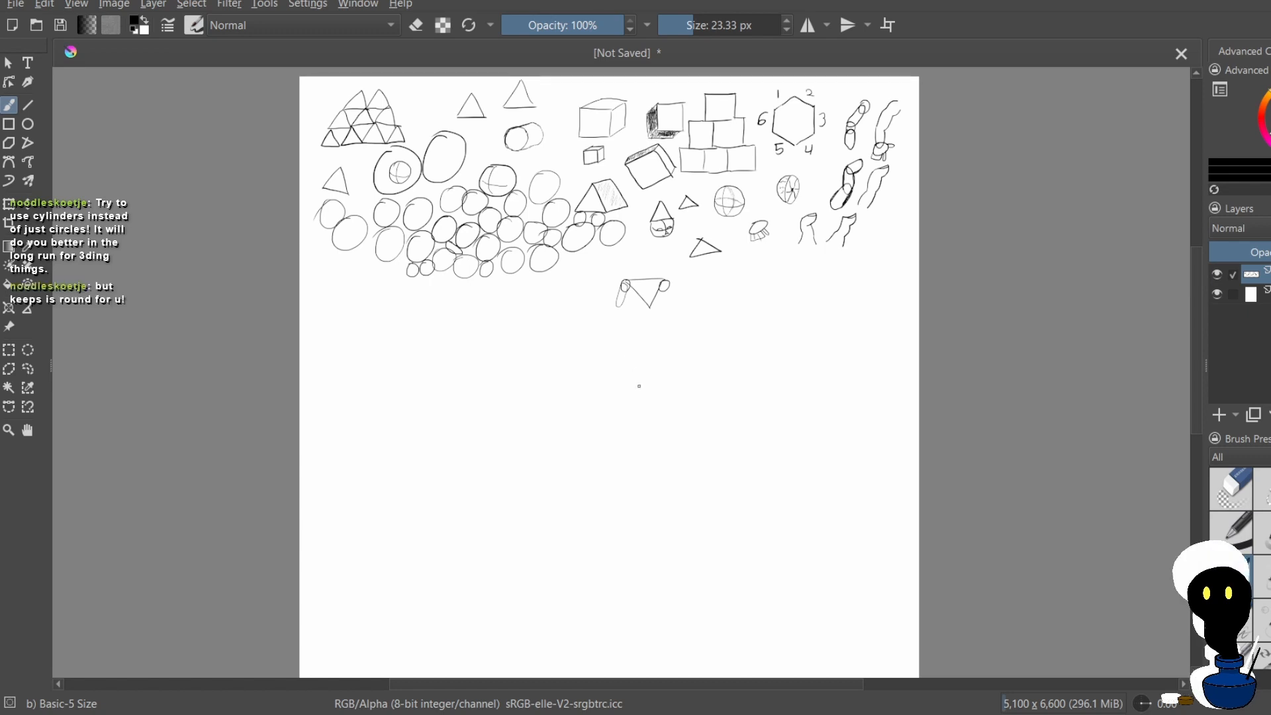
scroll(649, 391, "up", 2)
scroll(641, 390, "down", 2)
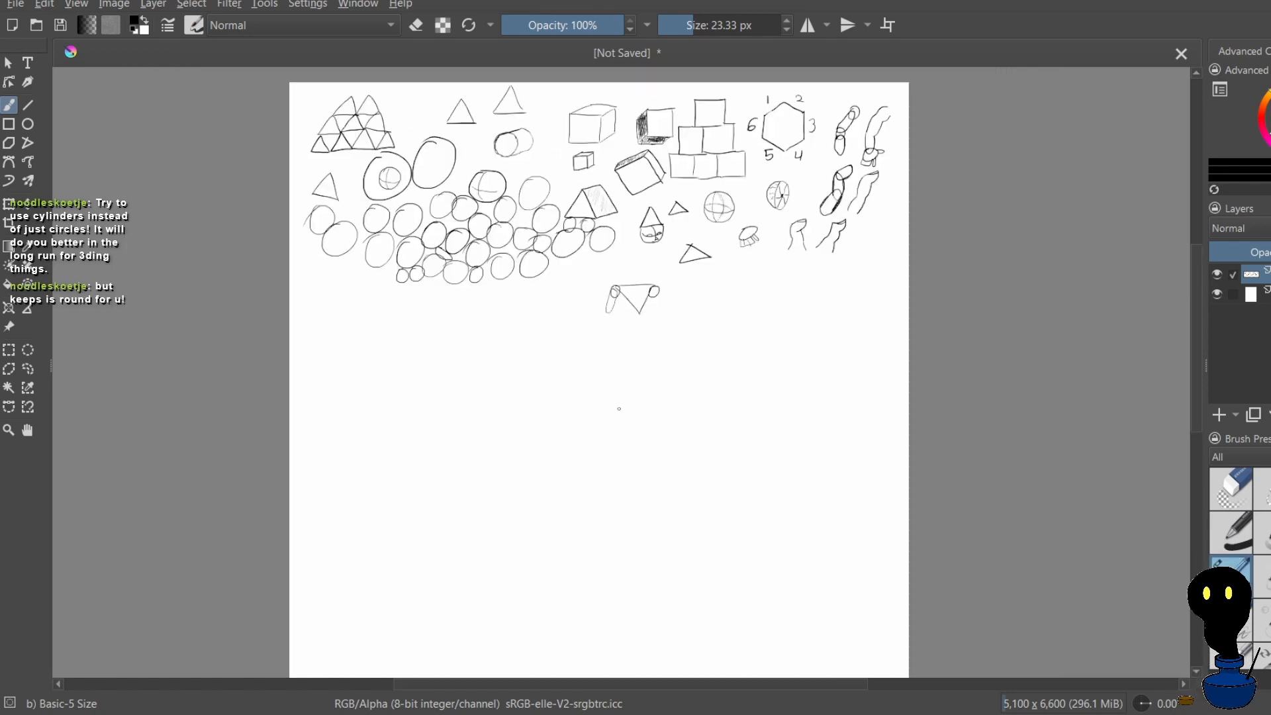
scroll(698, 362, "up", 2)
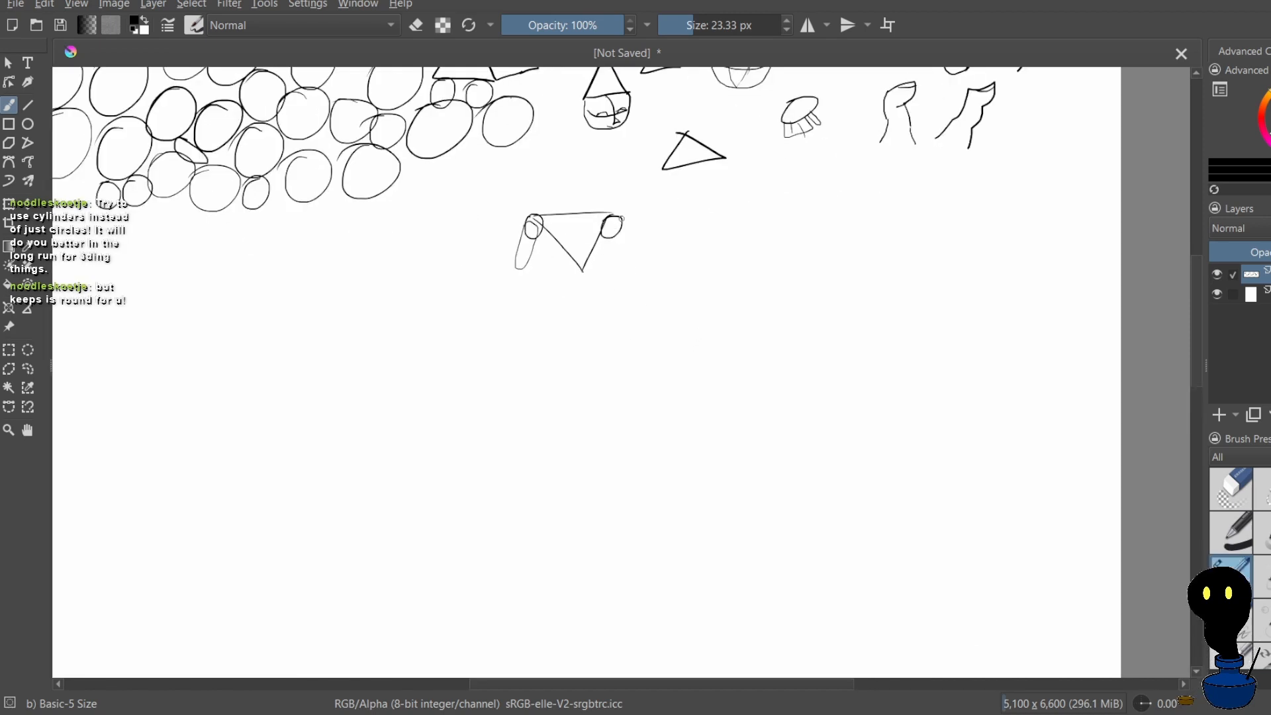
mouse_move(621, 220)
left_mouse_down()
mouse_move(638, 253)
mouse_move(618, 257)
left_mouse_up()
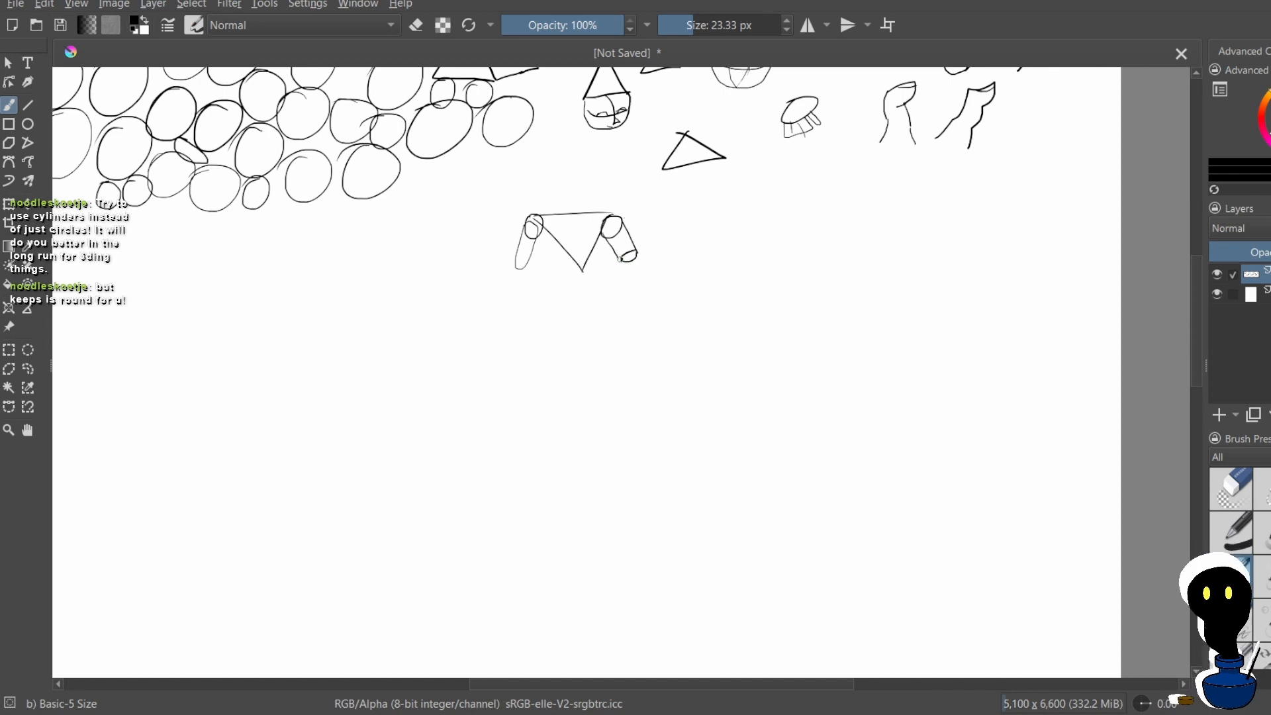
mouse_move(622, 260)
left_mouse_down()
mouse_move(614, 276)
mouse_move(629, 281)
mouse_move(610, 285)
left_mouse_up()
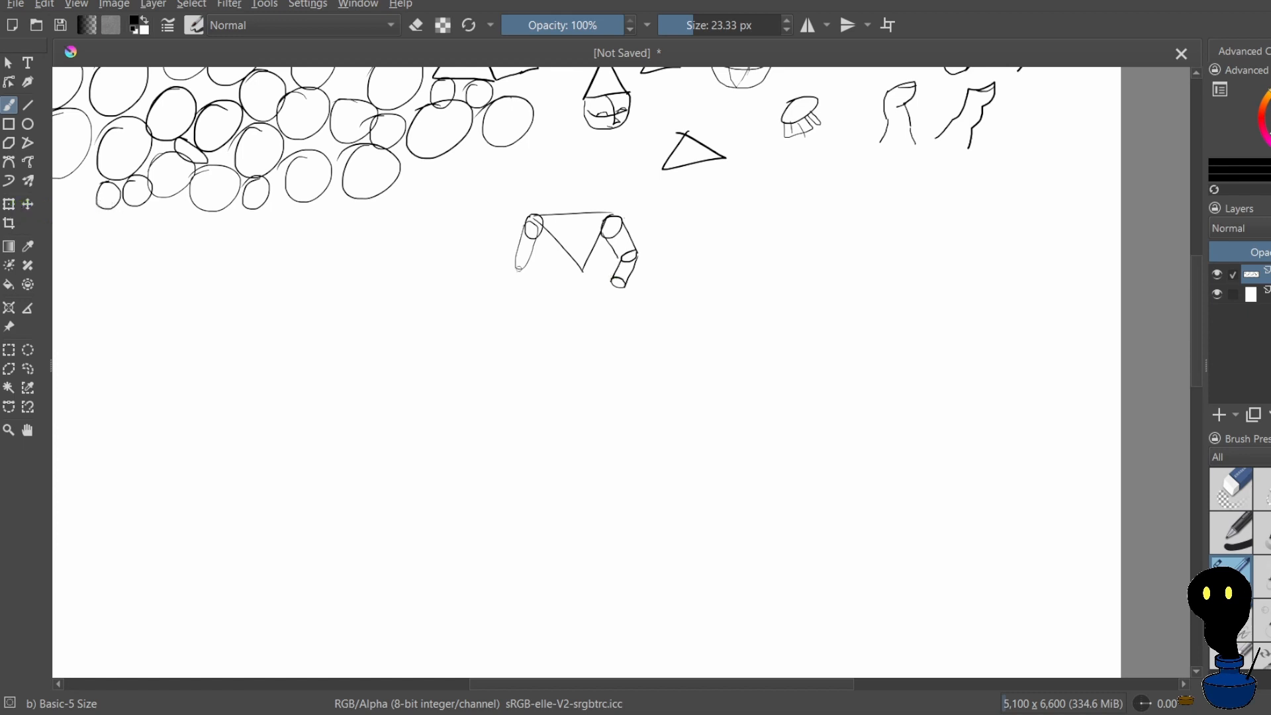
Add an elbow circle and a short cylindrical forearm below the existing oval arm, redrawing the misplaced forearm side
left_click_drag(522, 260, 527, 295)
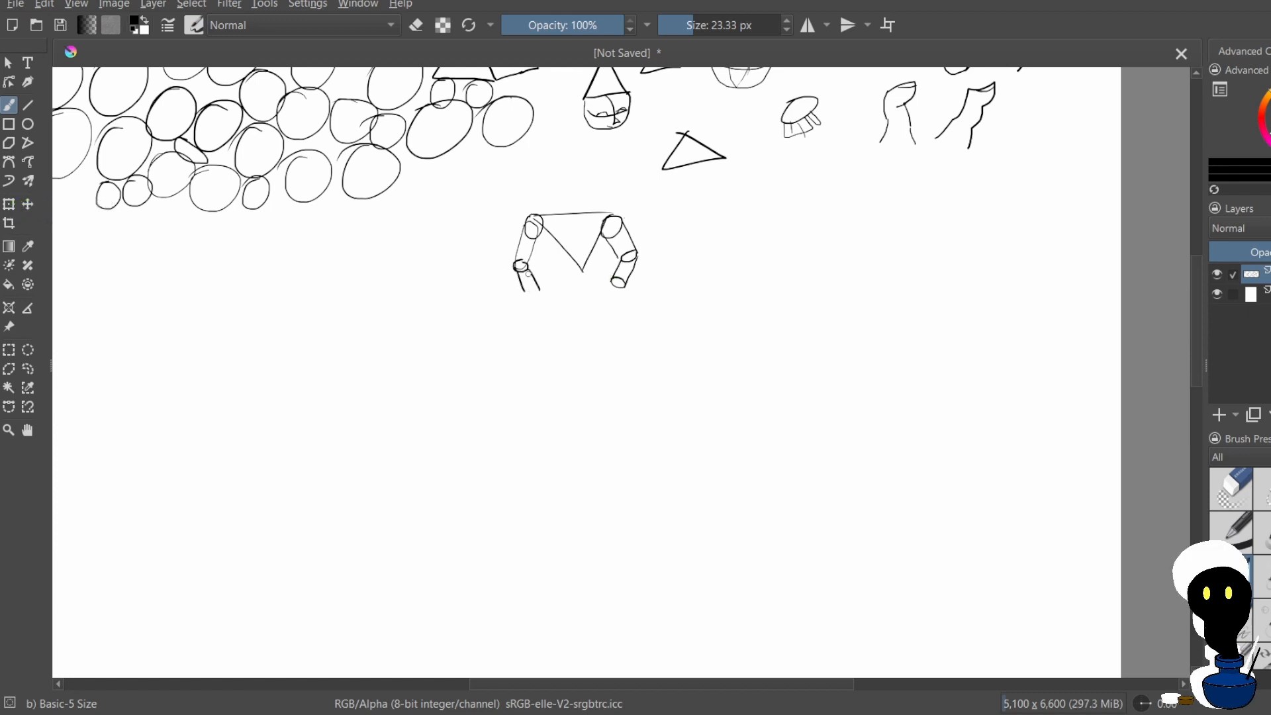
key("ctrl+z")
left_click_drag(523, 338, 525, 343)
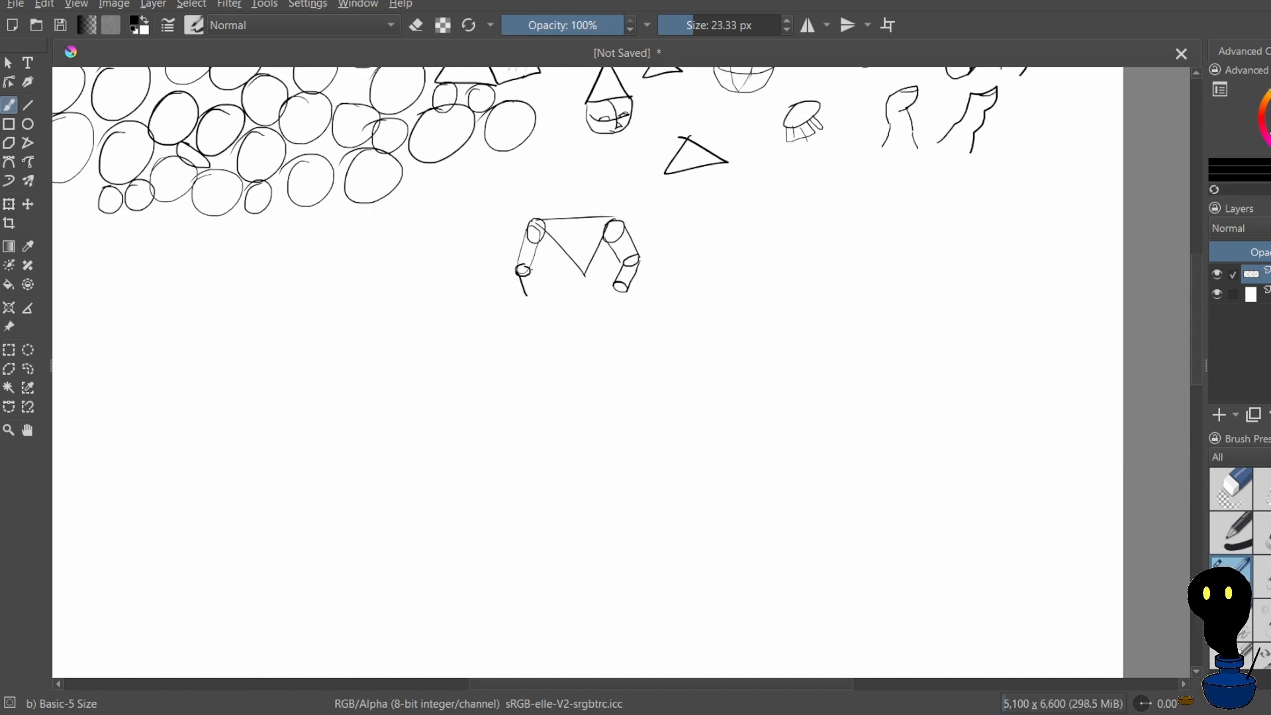
mouse_move(532, 271)
left_mouse_down()
mouse_move(537, 290)
mouse_move(506, 274)
mouse_move(544, 306)
left_mouse_up()
key("ctrl+z")
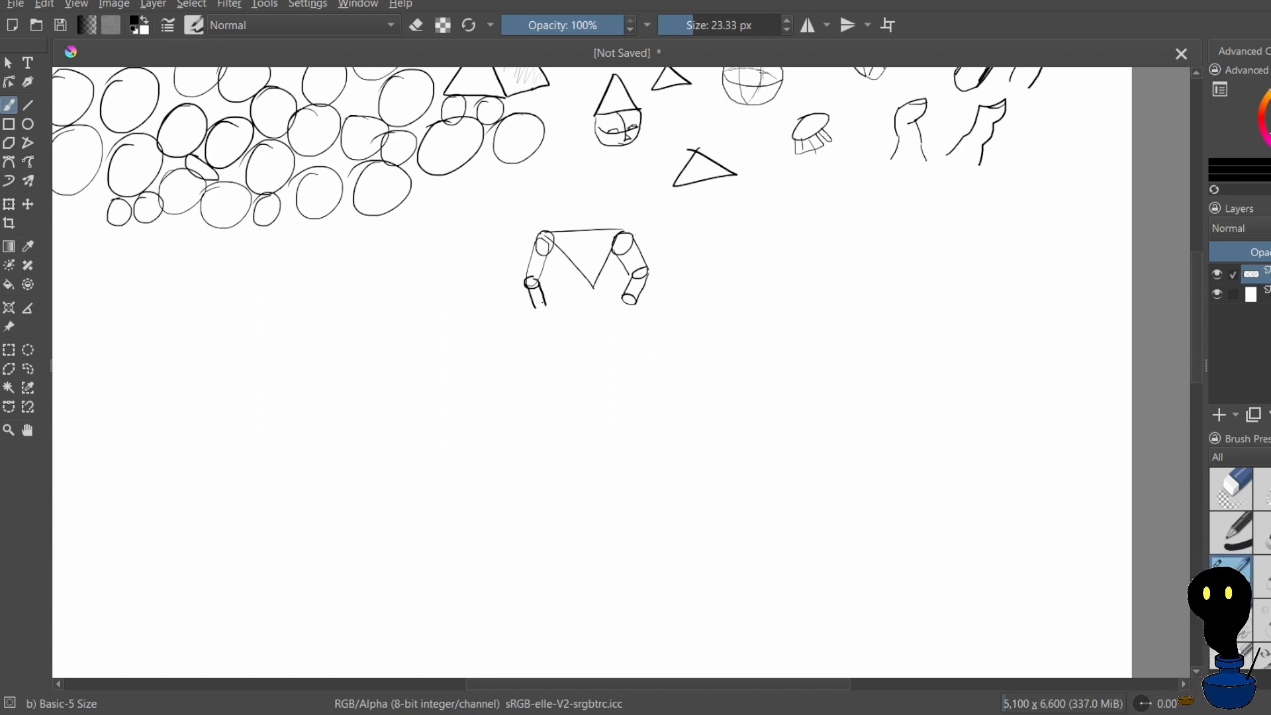
left_click_drag(535, 309, 547, 306)
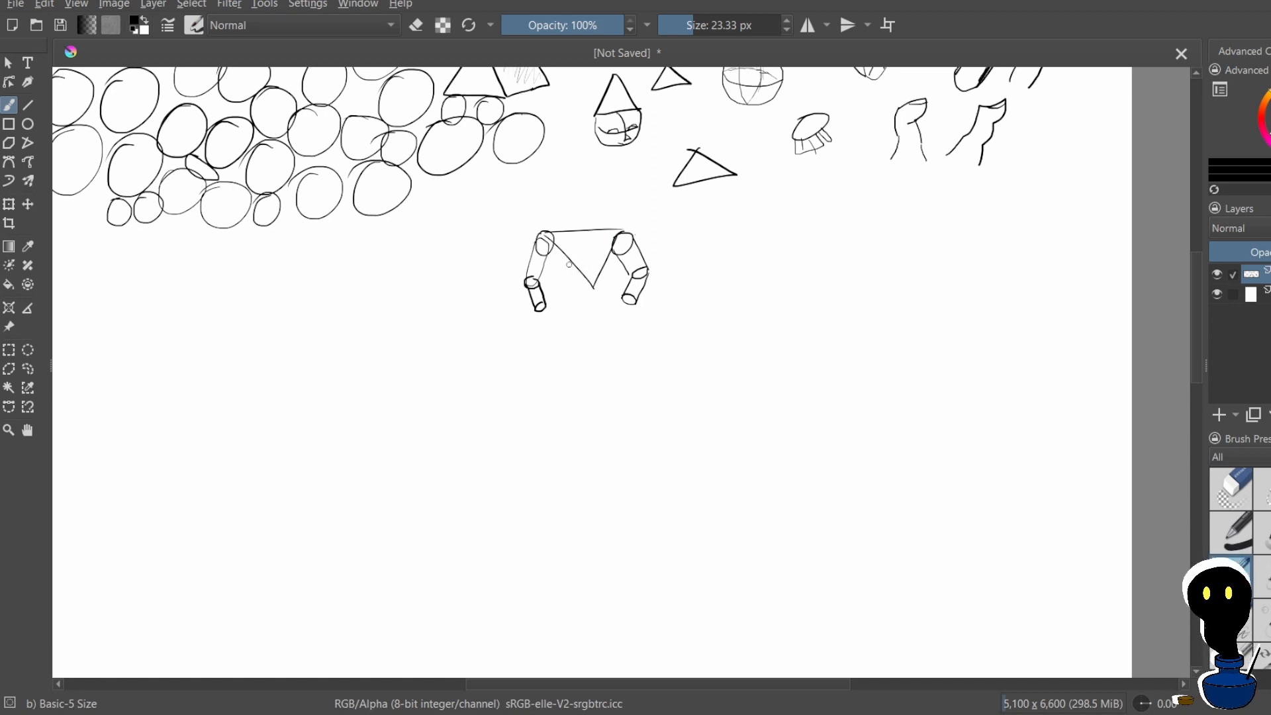
Draw a waist block and a pelvis band below the torso triangle with a hip circle at each side, undoing misdrawn strokes
mouse_move(568, 262)
left_mouse_down()
mouse_move(573, 295)
mouse_move(610, 284)
mouse_move(610, 303)
mouse_move(573, 302)
mouse_move(607, 302)
left_mouse_up()
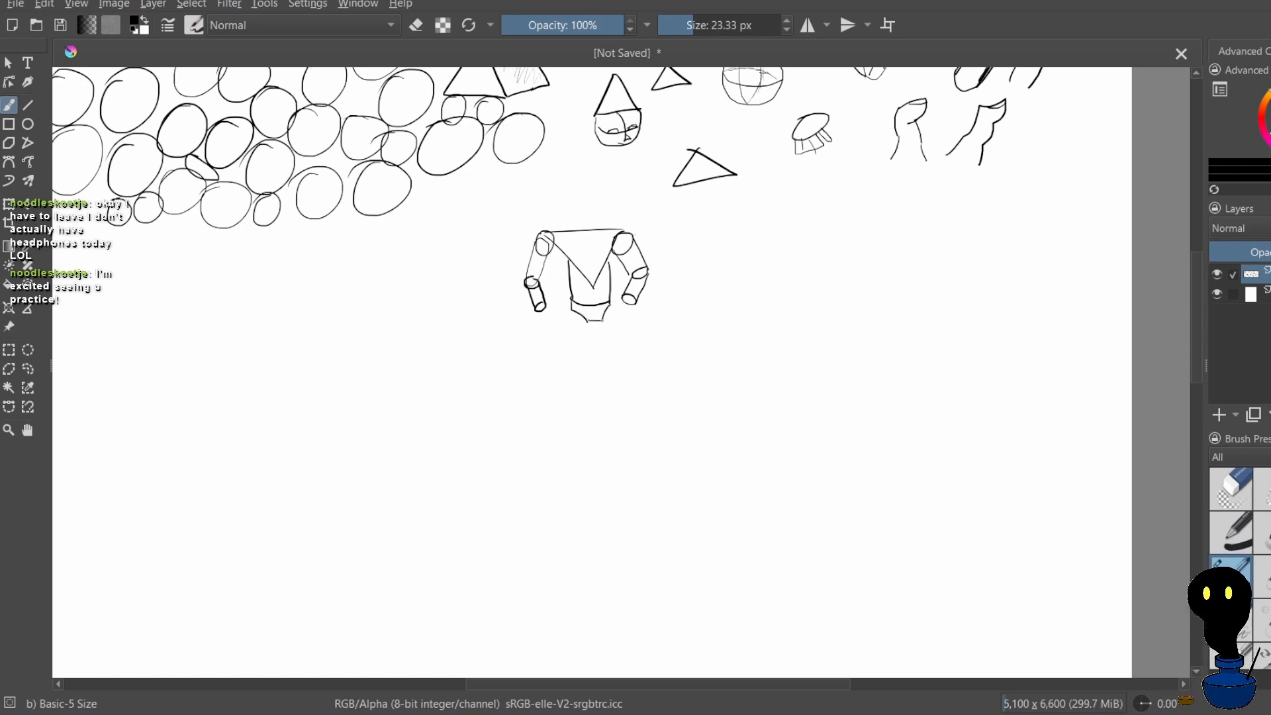
key("ctrl+z")
mouse_move(610, 306)
left_mouse_down()
mouse_move(604, 319)
mouse_move(621, 305)
mouse_move(614, 319)
mouse_move(586, 311)
left_mouse_up()
key("ctrl+z")
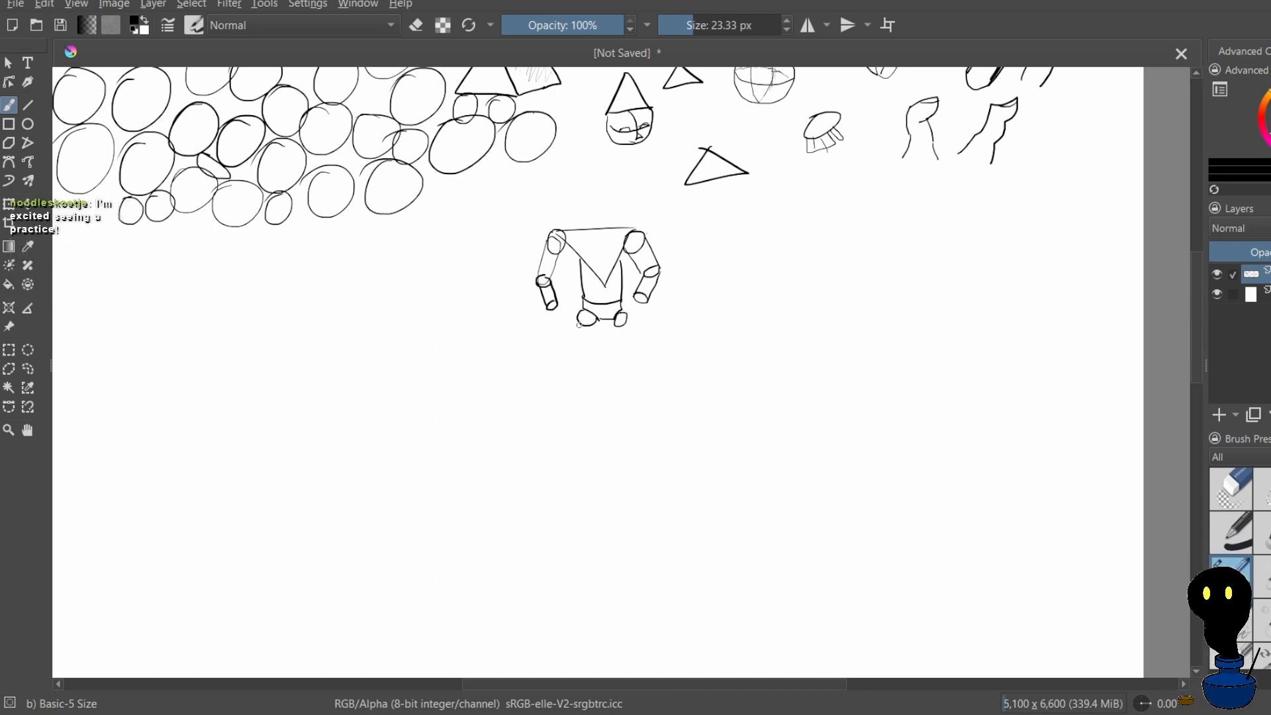
Draw two legs from the hip circles as jointed cylinders with knee ovals and box-shaped feet, undoing misdrawn strokes
mouse_move(577, 318)
left_mouse_down()
mouse_move(579, 345)
mouse_move(598, 344)
left_mouse_up()
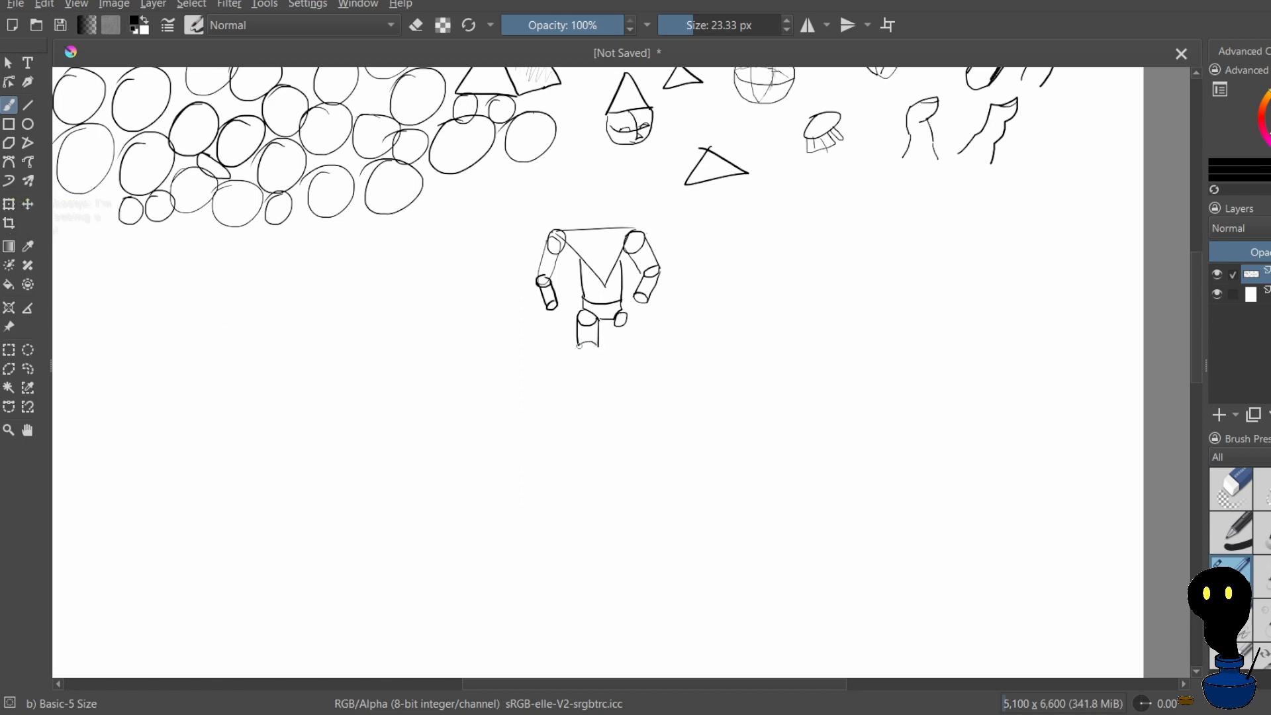
mouse_move(576, 345)
left_mouse_down()
mouse_move(629, 333)
mouse_move(629, 347)
mouse_move(577, 348)
mouse_move(573, 375)
mouse_move(593, 378)
mouse_move(622, 351)
mouse_move(635, 379)
mouse_move(581, 376)
mouse_move(599, 379)
mouse_move(567, 390)
mouse_move(642, 398)
left_mouse_up()
key("ctrl+z")
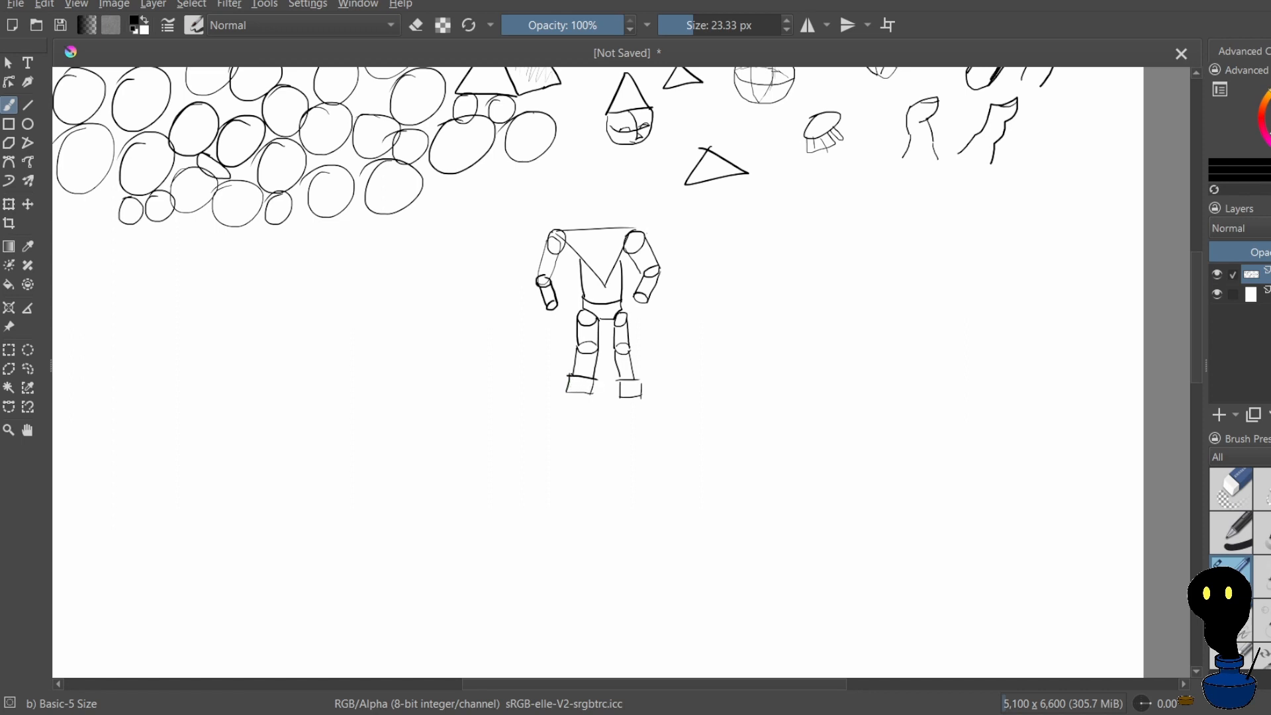
key("ctrl+z")
left_click_drag(585, 379, 614, 389)
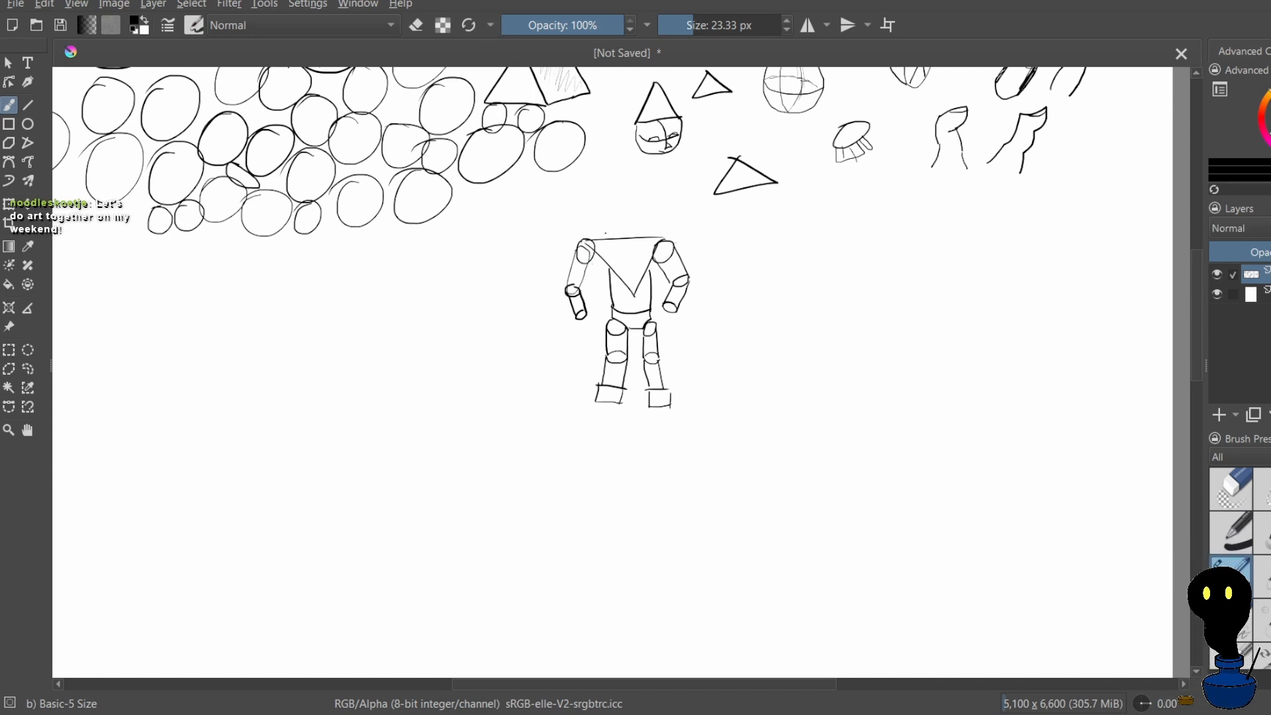
Draw sloping shoulder lines above the torso triangle and a round head on top, undoing misdrawn strokes
mouse_move(594, 236)
left_mouse_down()
mouse_move(649, 225)
mouse_move(609, 220)
mouse_move(639, 207)
mouse_move(625, 180)
mouse_move(611, 223)
mouse_move(646, 202)
mouse_move(606, 194)
mouse_move(610, 230)
mouse_move(614, 212)
mouse_move(636, 228)
left_mouse_up()
key("ctrl+z")
key("ctrl+z")
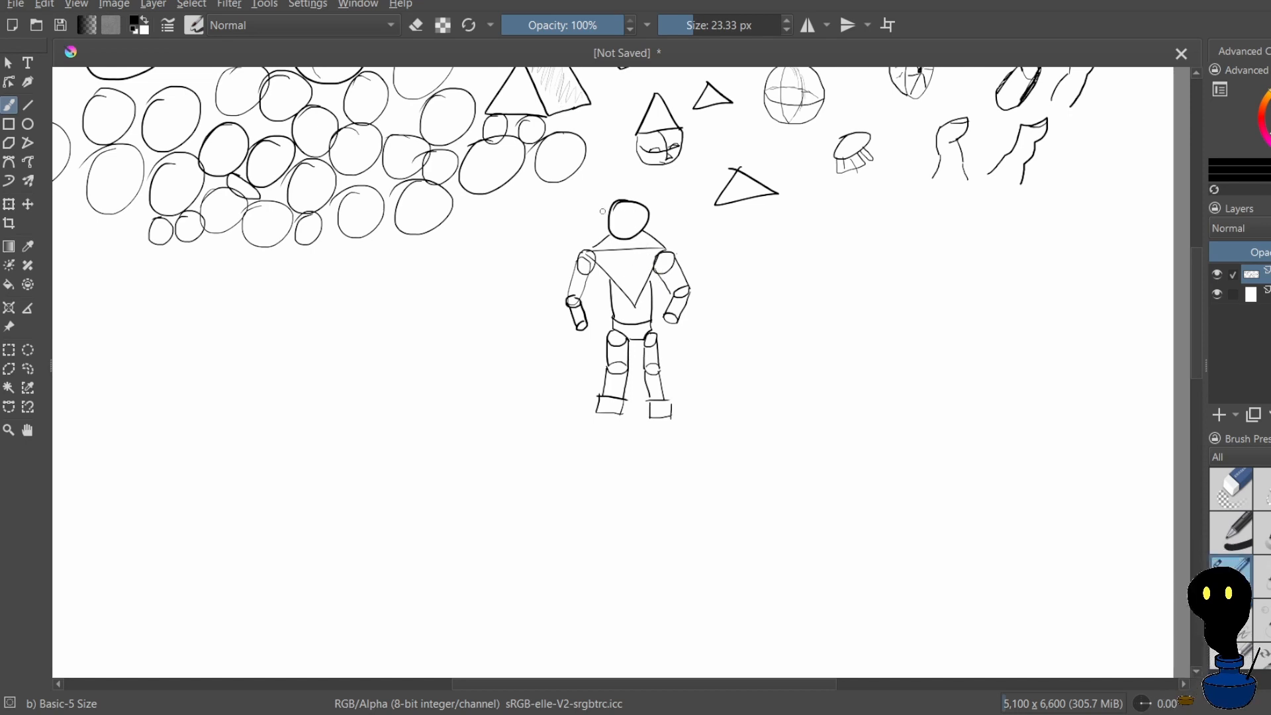
Try to draw horizontal and vertical guide lines across the figure's head
left_click_drag(611, 220, 641, 234)
key("ctrl+z")
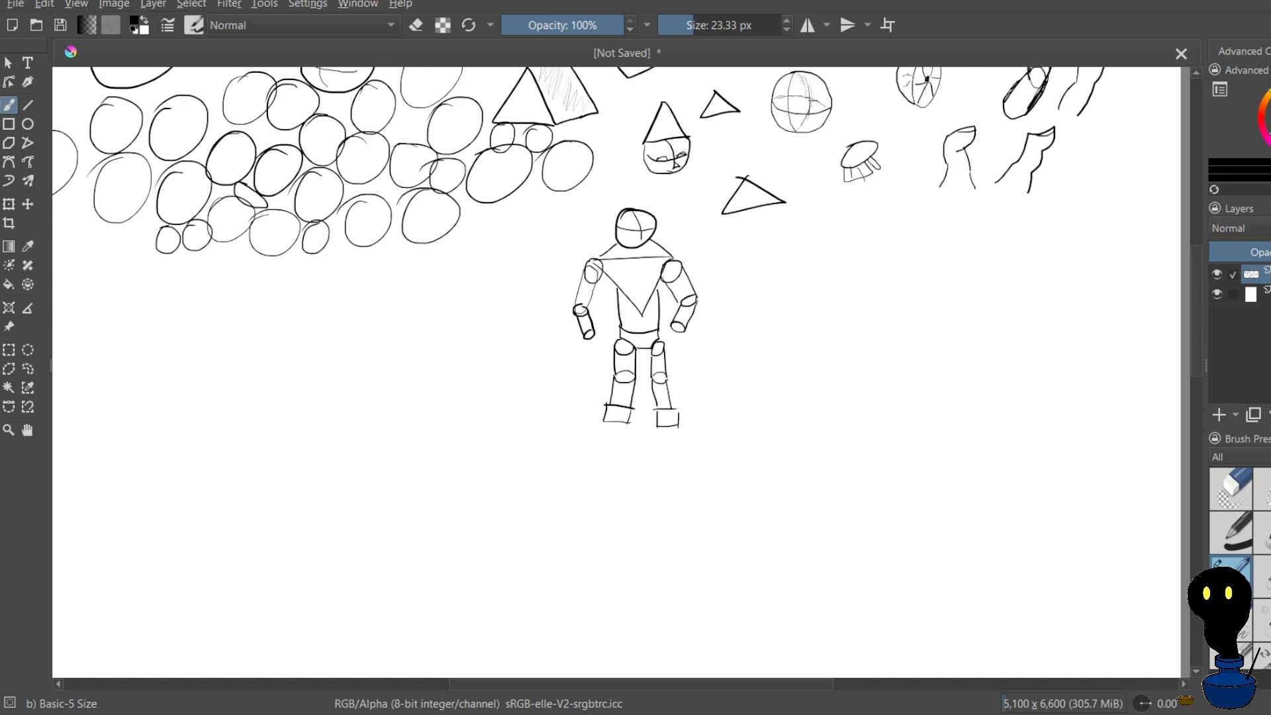
key("ctrl+z")
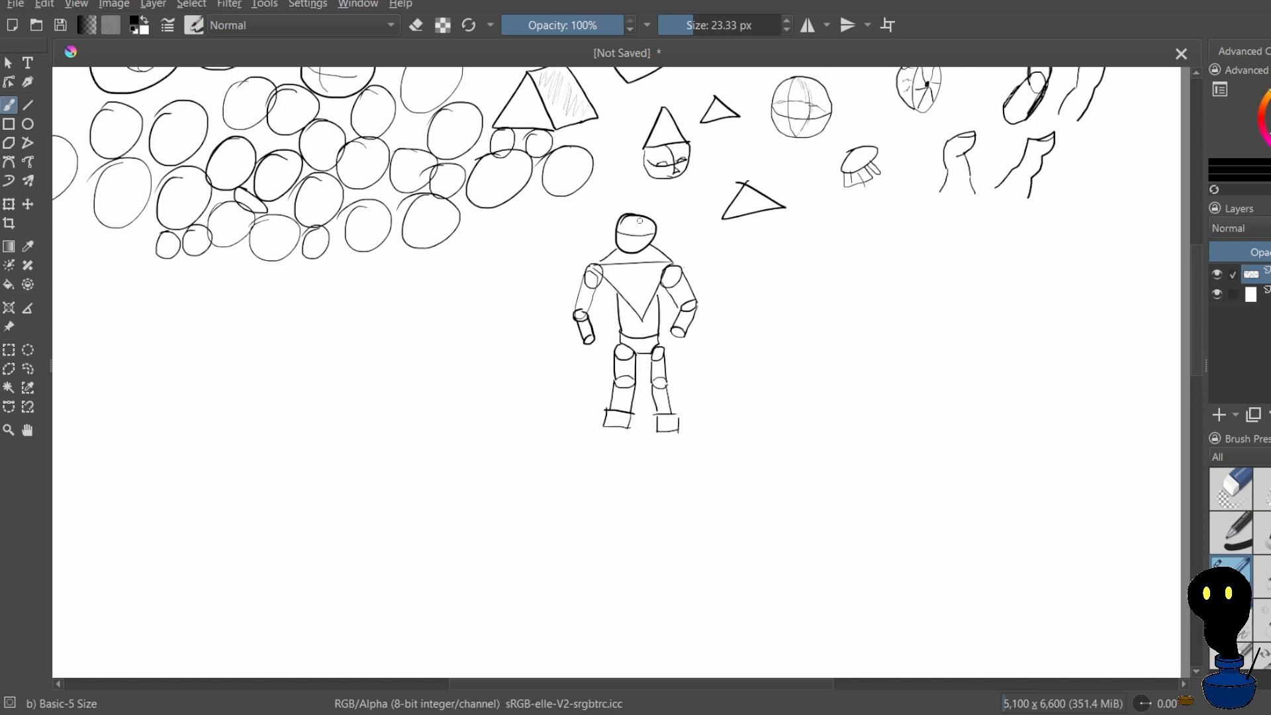
left_click_drag(639, 217, 641, 238)
key("ctrl+z")
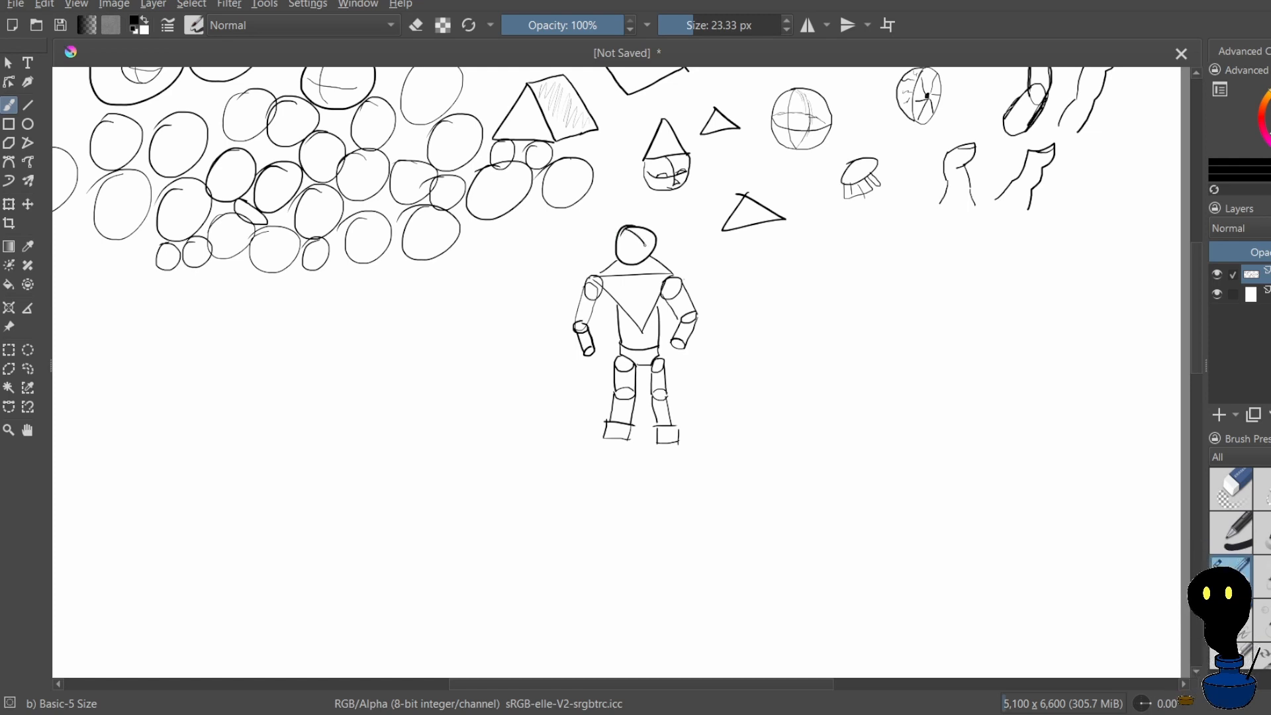
Draw tilted curved guide lines across the figure's head, undoing the extra marks added on the face
left_click_drag(646, 250, 617, 248)
left_click_drag(621, 241, 628, 250)
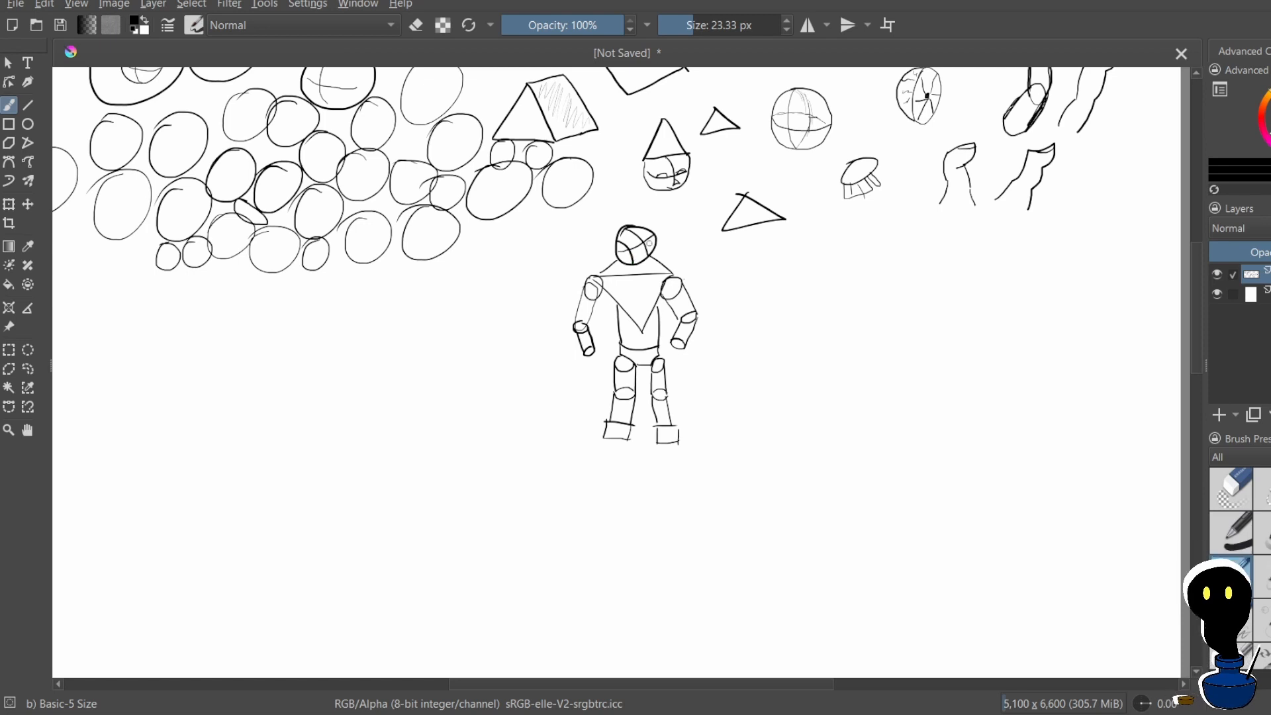
left_click_drag(624, 242, 623, 258)
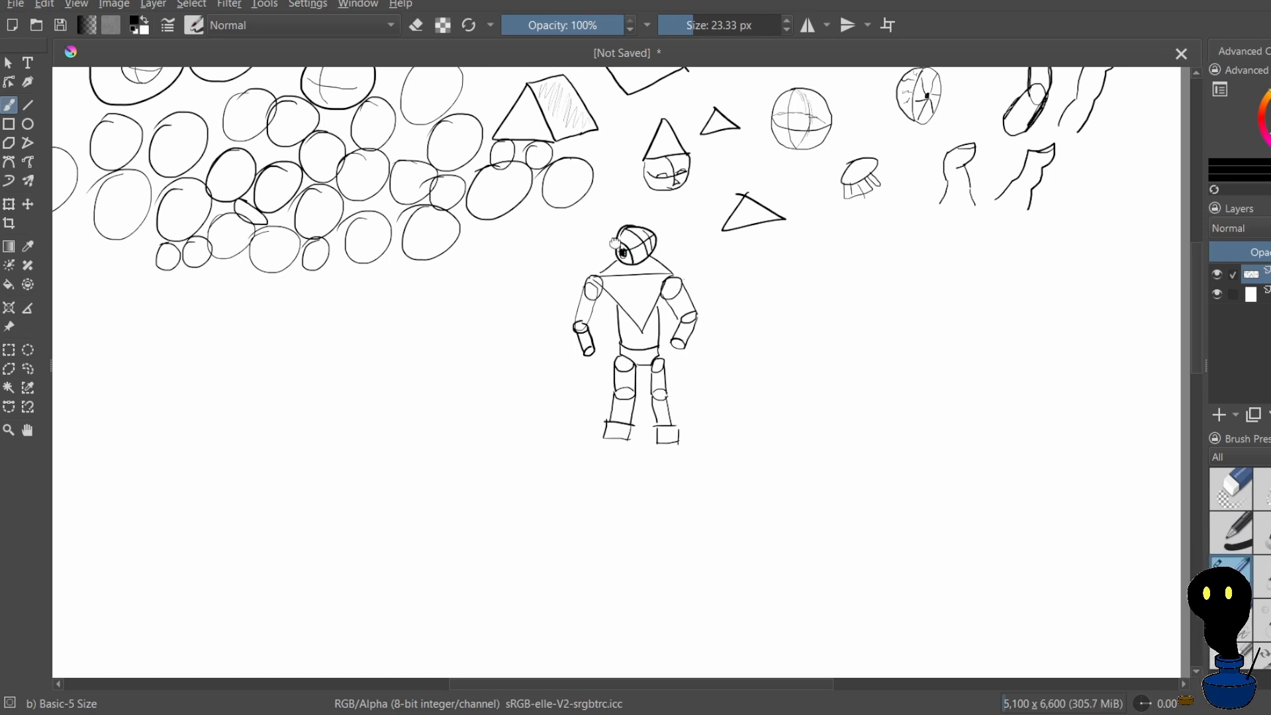
mouse_move(614, 243)
left_mouse_down()
mouse_move(622, 253)
mouse_move(620, 216)
left_mouse_up()
key("ctrl+z")
key("ctrl+z")
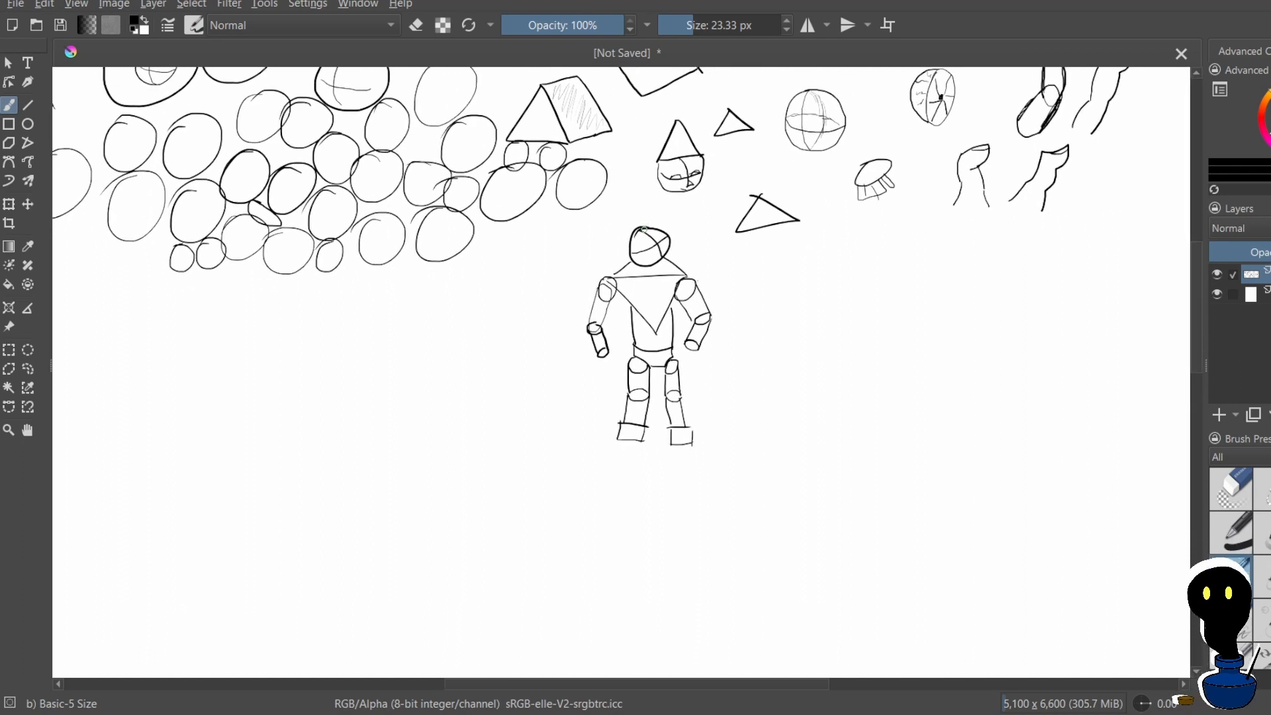
Sketch short spiky hair strokes on top of the figure's head, undoing one misdrawn stroke
left_click_drag(635, 229, 655, 221)
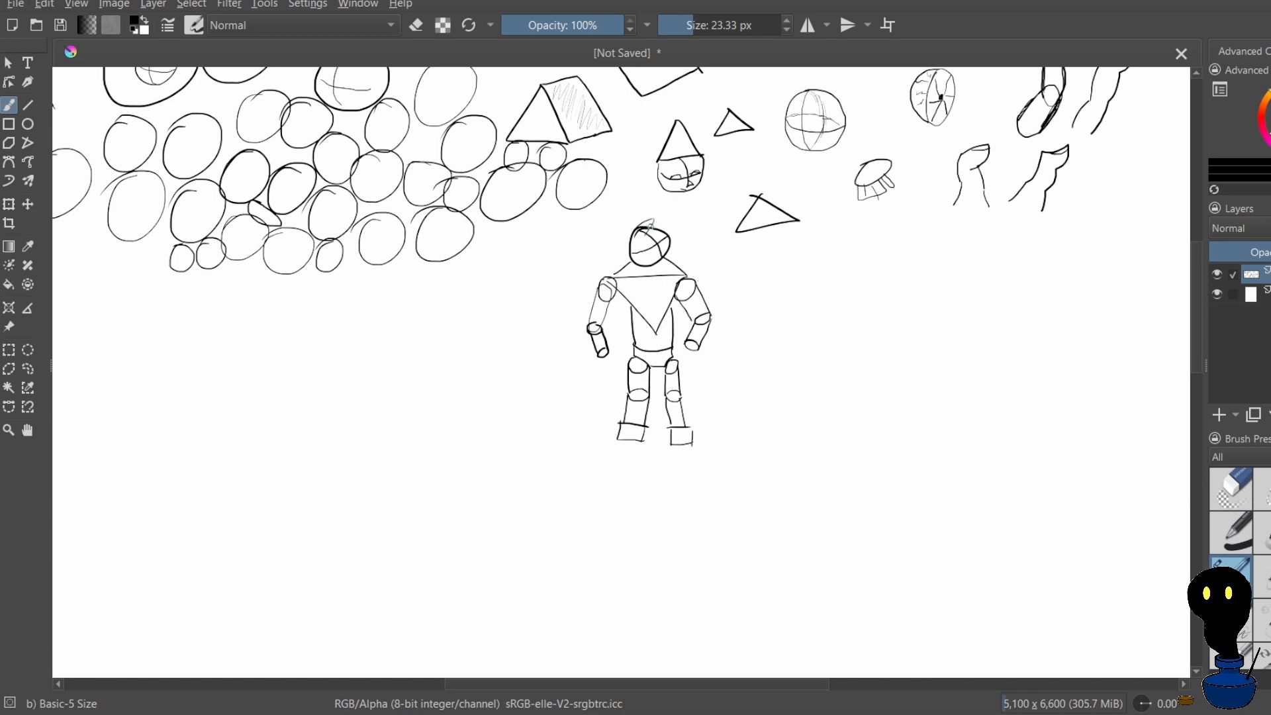
mouse_move(654, 224)
left_mouse_down()
mouse_move(671, 220)
mouse_move(658, 238)
left_mouse_up()
key("ctrl+z")
left_click_drag(643, 234, 645, 238)
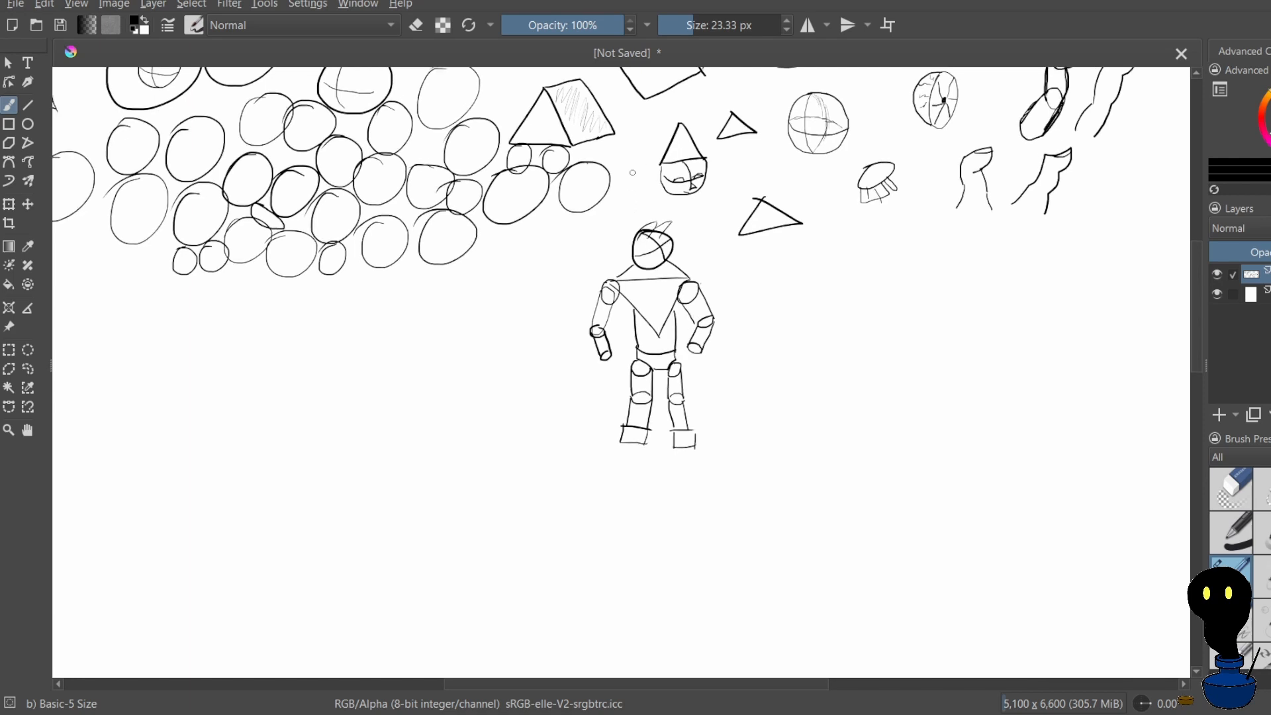
Draw a horizontal cylinder with a circular end in the empty space below the circle cluster, undoing the misdrawn far end
scroll(633, 202, "down", 2)
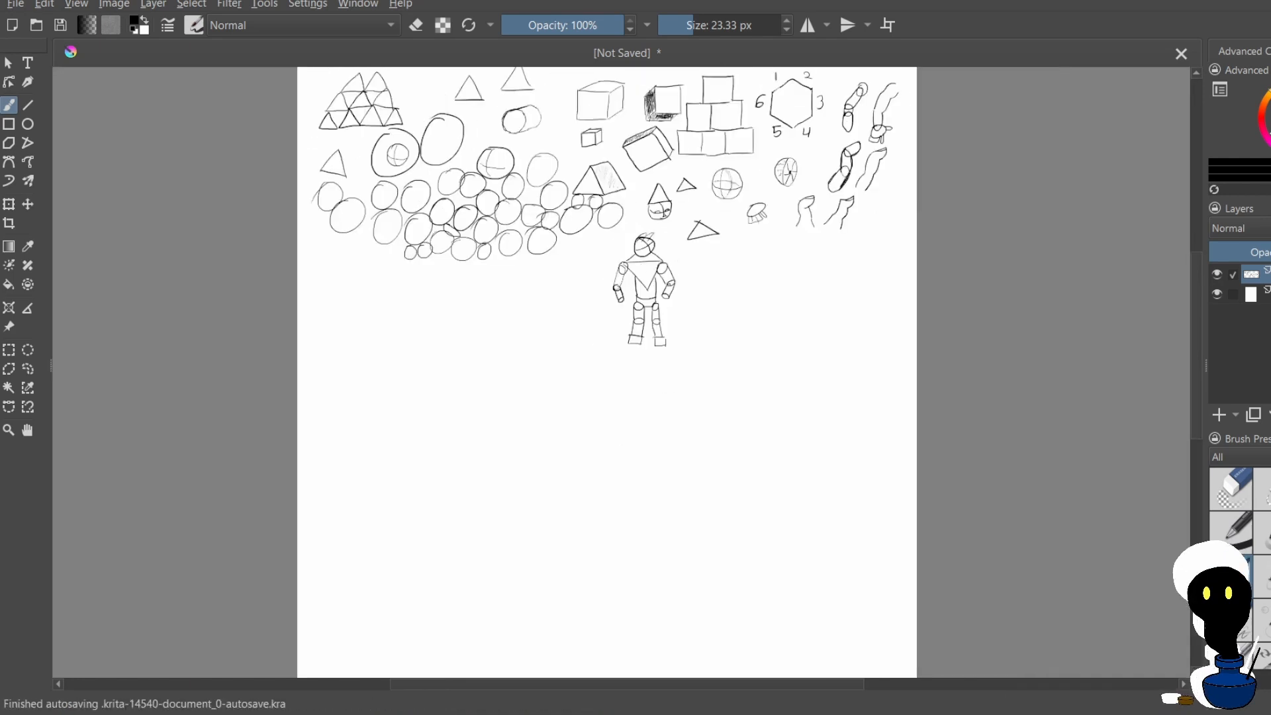
scroll(688, 252, "down", 2)
scroll(688, 252, "up", 4)
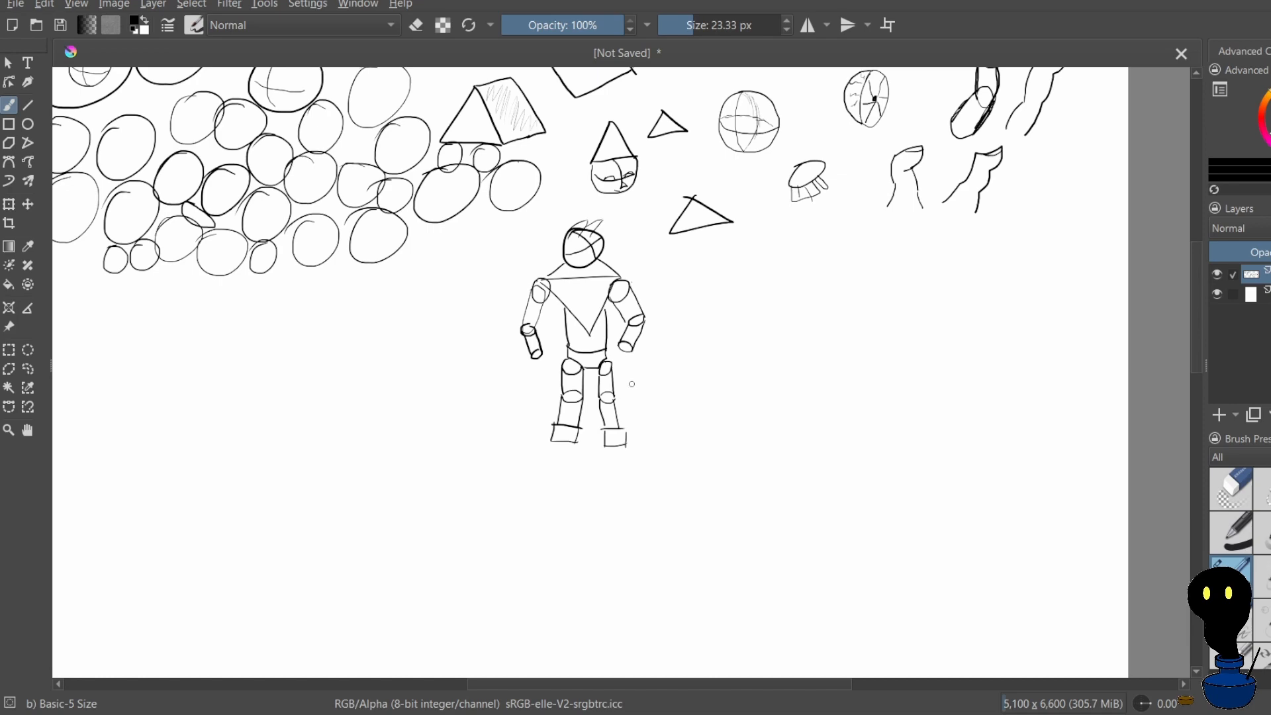
scroll(588, 369, "down", 1)
scroll(385, 321, "down", 2)
scroll(229, 314, "up", 2)
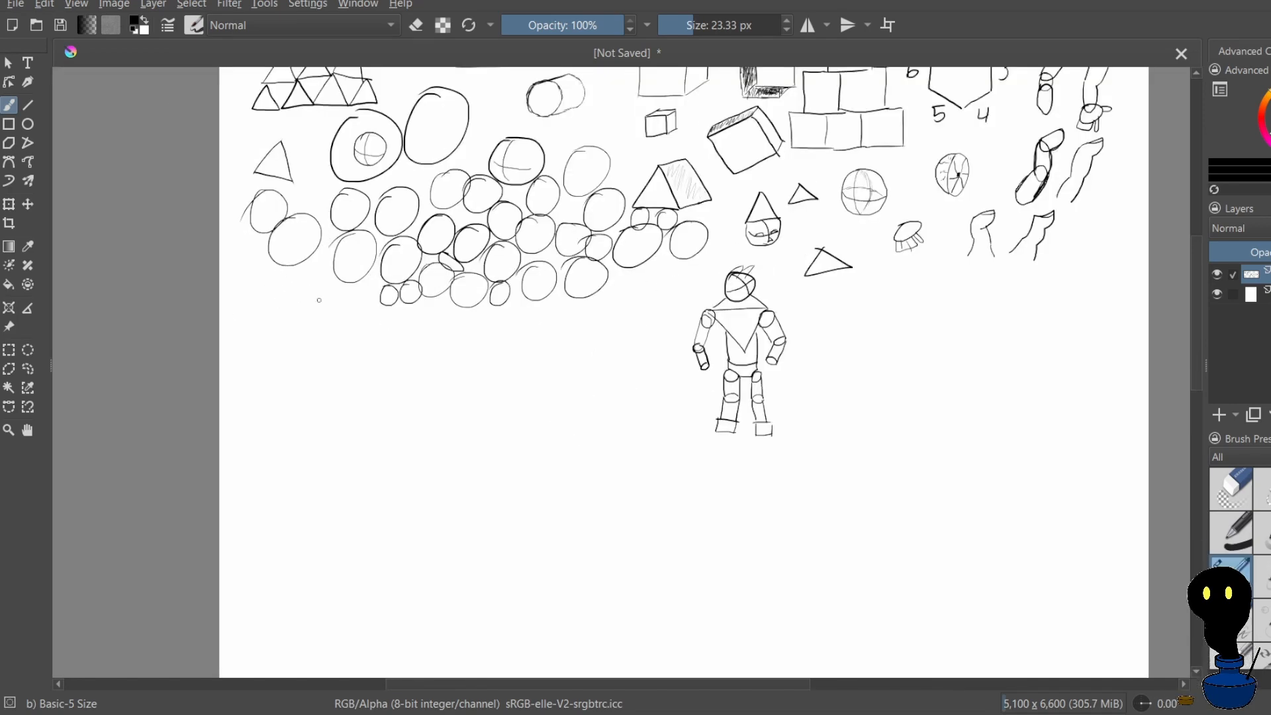
mouse_move(314, 329)
left_mouse_down()
mouse_move(312, 366)
mouse_move(311, 354)
mouse_move(356, 337)
mouse_move(325, 382)
mouse_move(364, 361)
left_mouse_up()
key("ctrl+z")
key("ctrl+z")
key("ctrl+z")
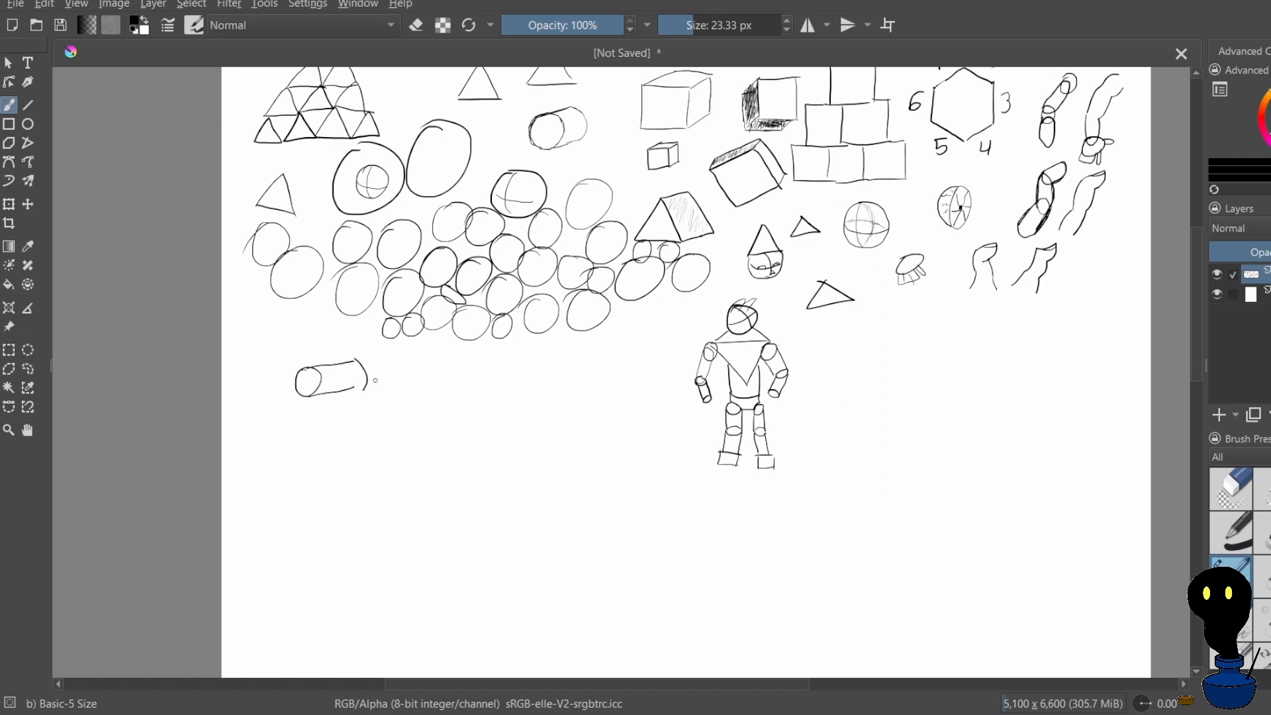
key("ctrl+z")
left_click_drag(370, 388, 384, 415)
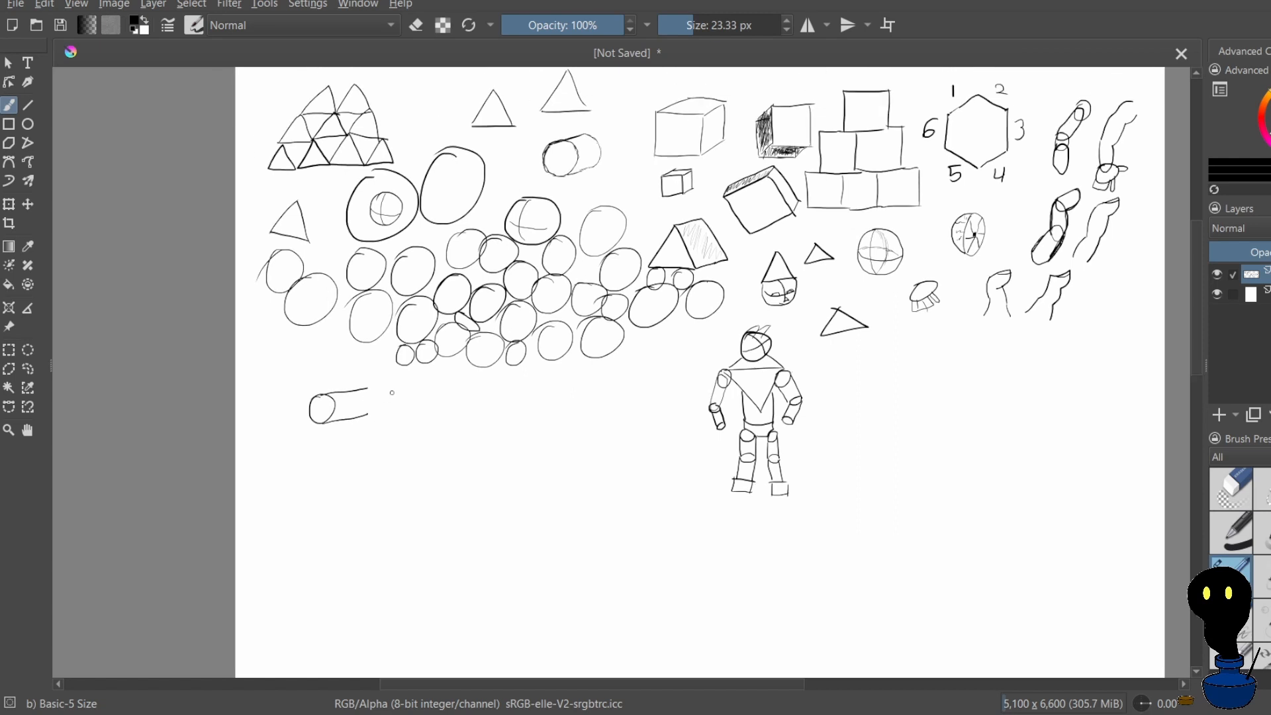
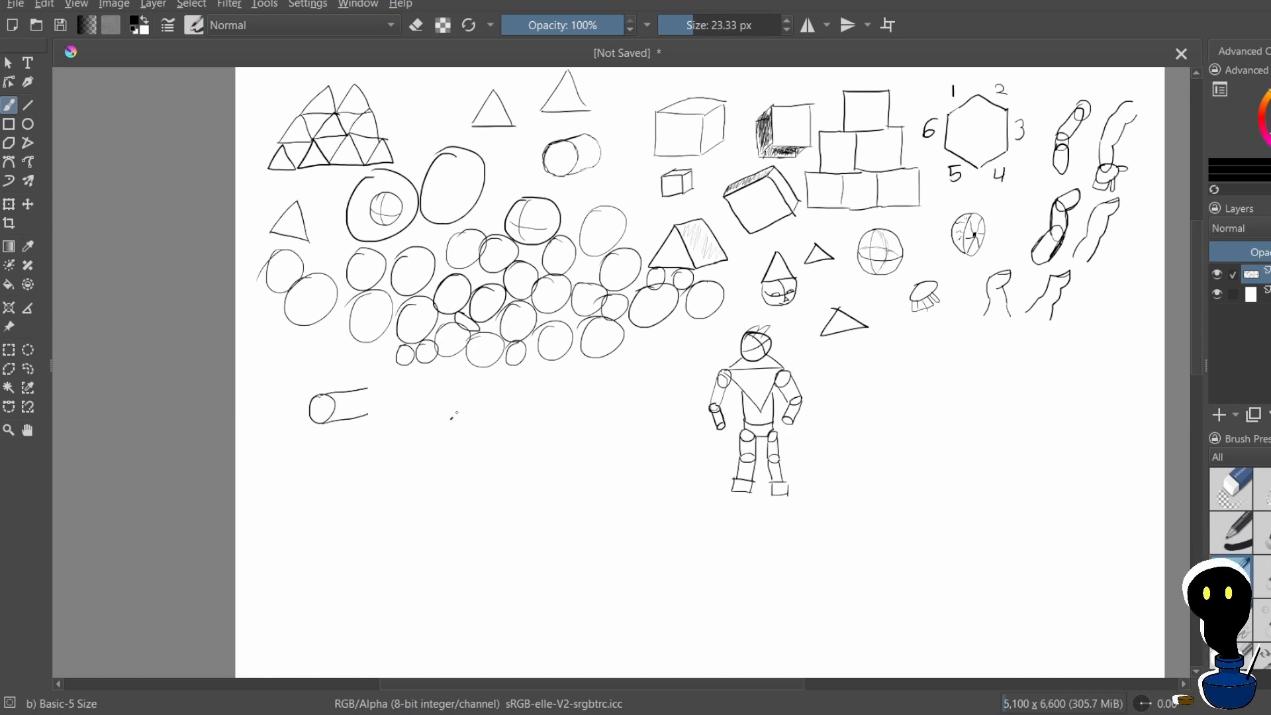
Try to draw a wide ellipse with curved contour lines to the right of the horizontal cylinder
mouse_move(451, 419)
left_mouse_down()
mouse_move(511, 405)
mouse_move(501, 432)
mouse_move(451, 419)
left_mouse_up()
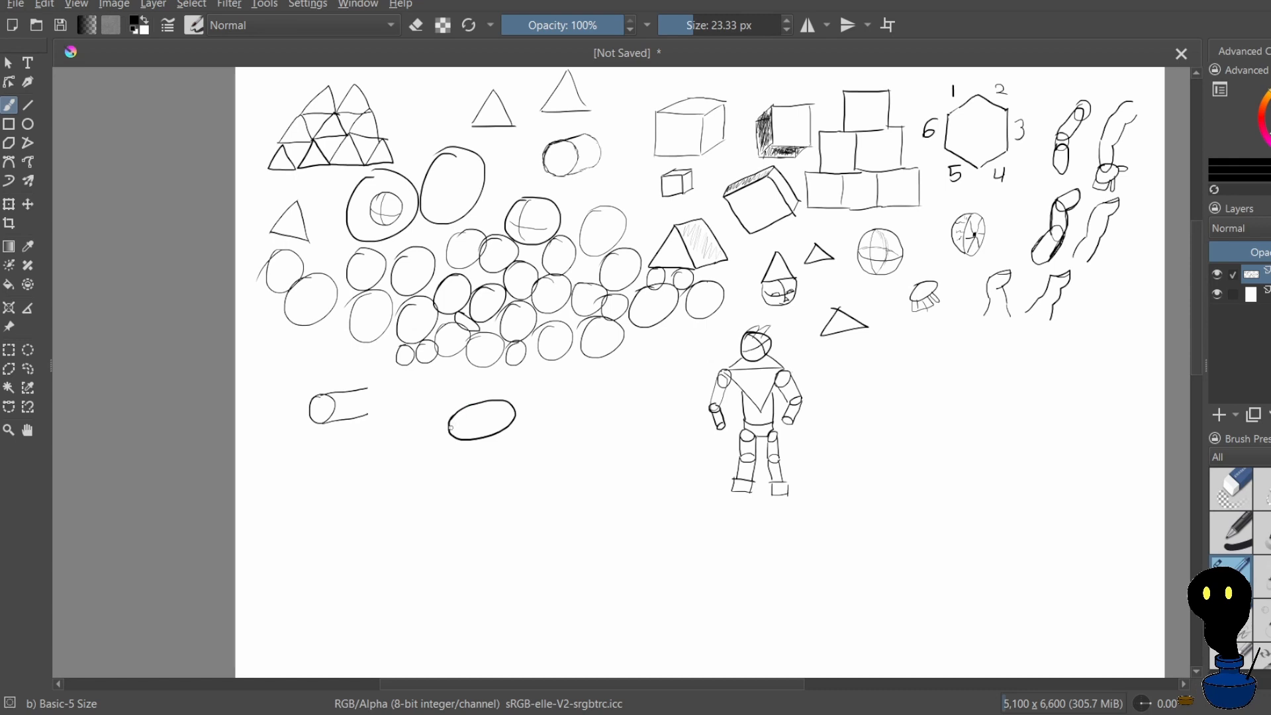
left_click_drag(478, 406, 474, 422)
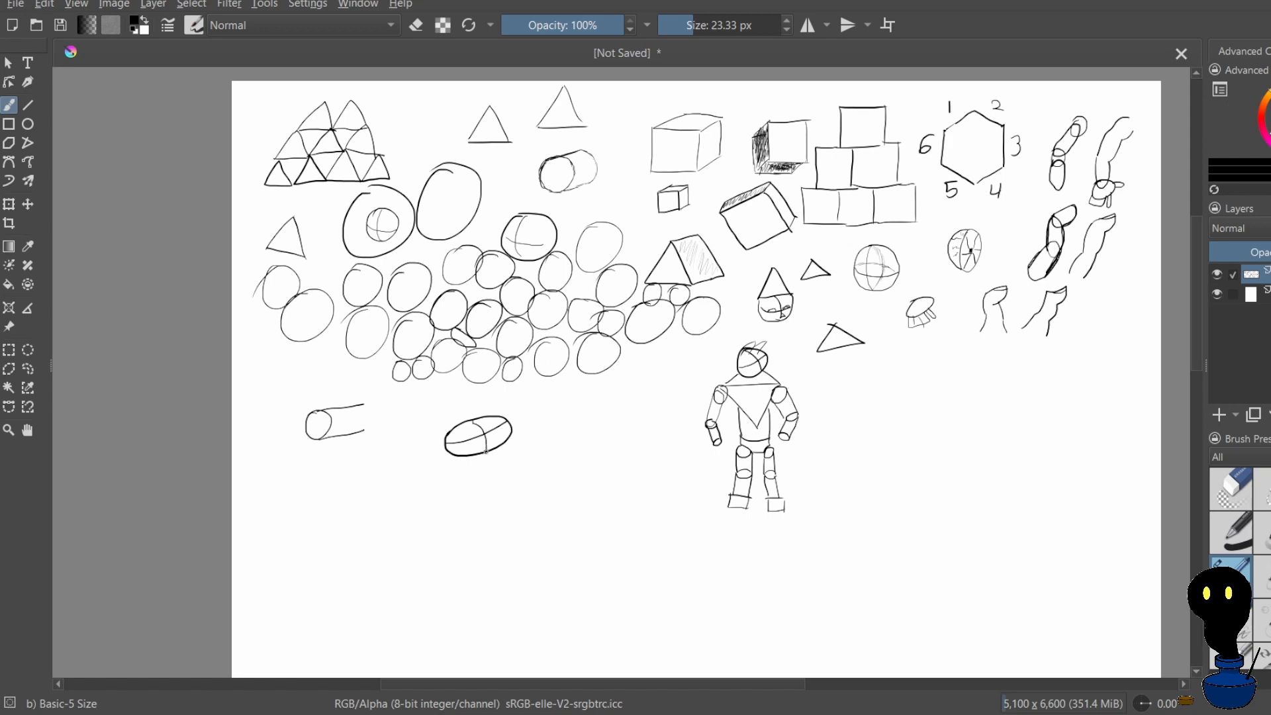
left_click_drag(474, 422, 475, 430)
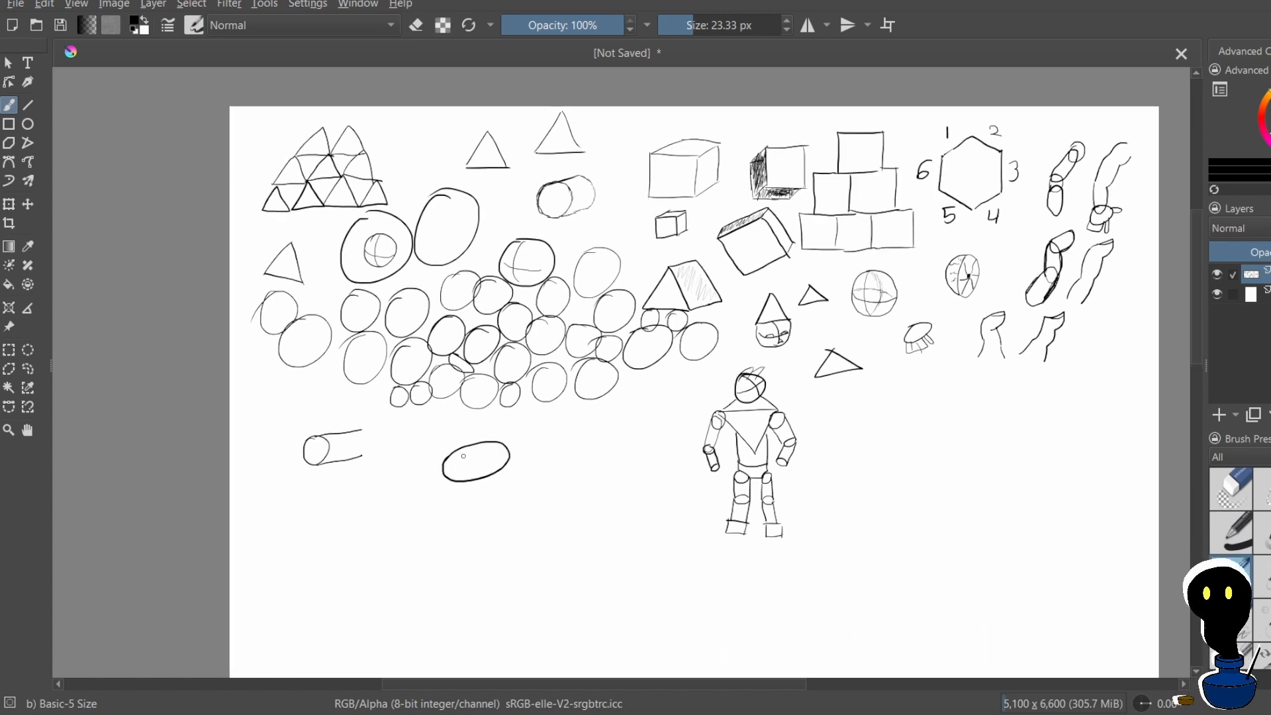
left_click_drag(454, 474, 476, 471)
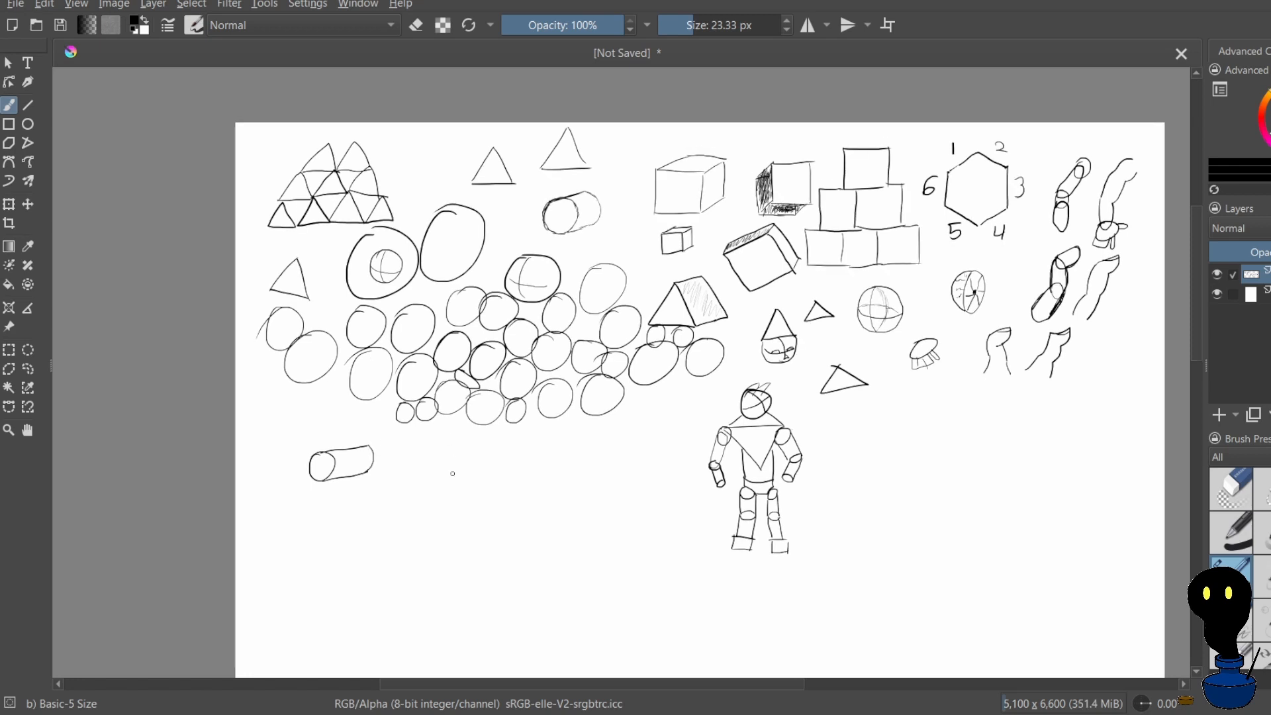
Try to draw a freehand square to the right of the horizontal cylinder, undoing all of its strokes
mouse_move(455, 491)
left_mouse_down()
mouse_move(484, 458)
mouse_move(501, 459)
mouse_move(490, 500)
mouse_move(455, 492)
mouse_move(496, 536)
mouse_move(531, 502)
left_mouse_up()
key("ctrl+z")
key("ctrl+z")
key("ctrl+z")
key("ctrl+z")
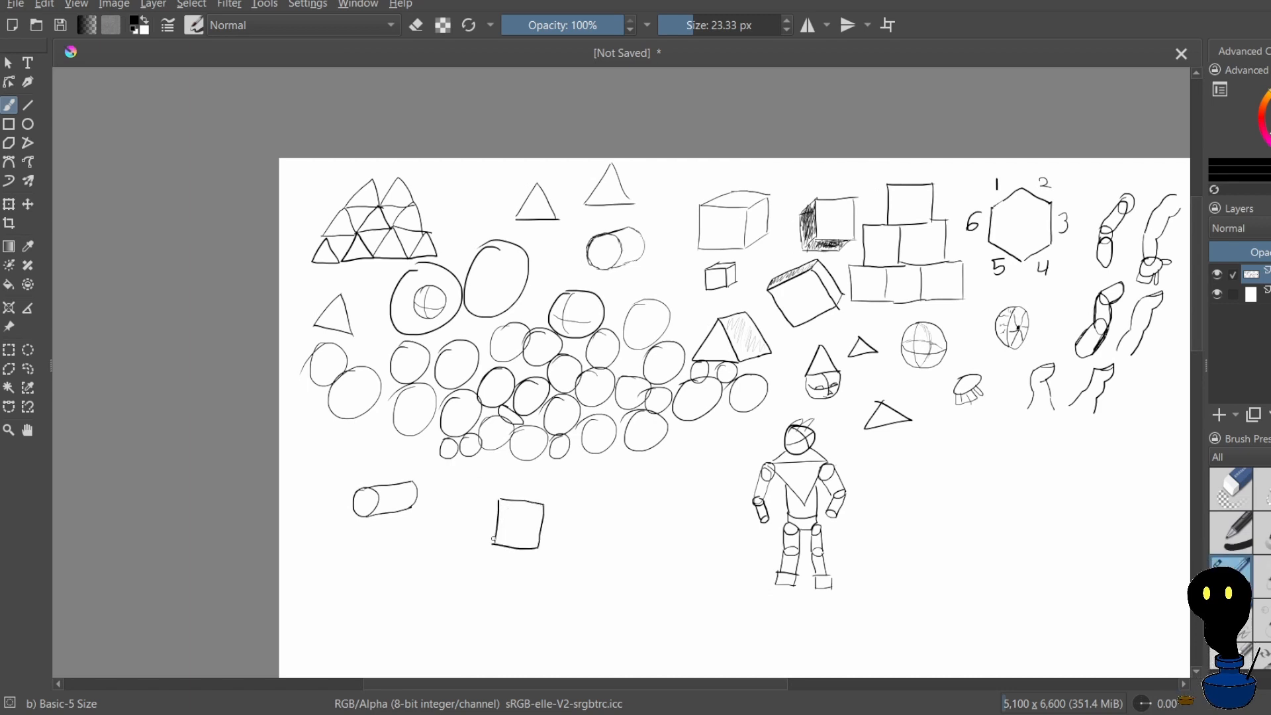
key("ctrl+z")
key("ctrl+z")
key("ctrl+z")
key("ctrl+z")
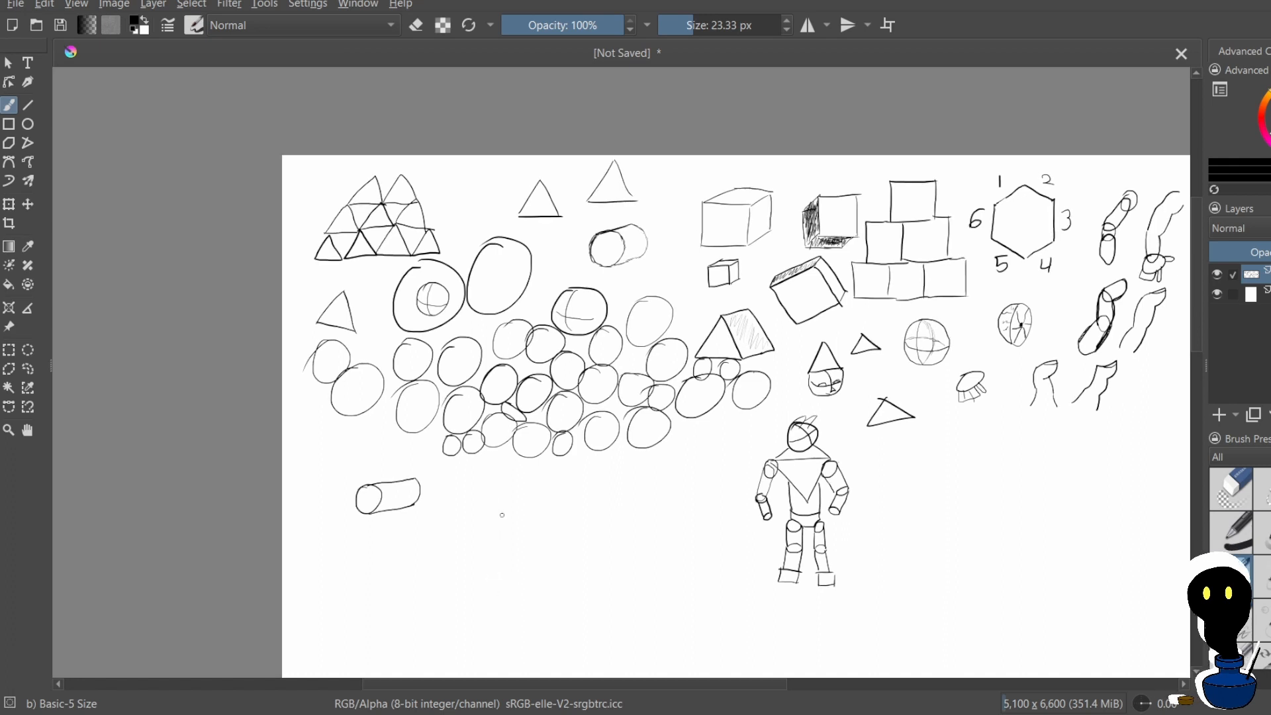
mouse_move(495, 501)
left_mouse_down()
mouse_move(497, 541)
mouse_move(496, 510)
mouse_move(549, 504)
left_mouse_up()
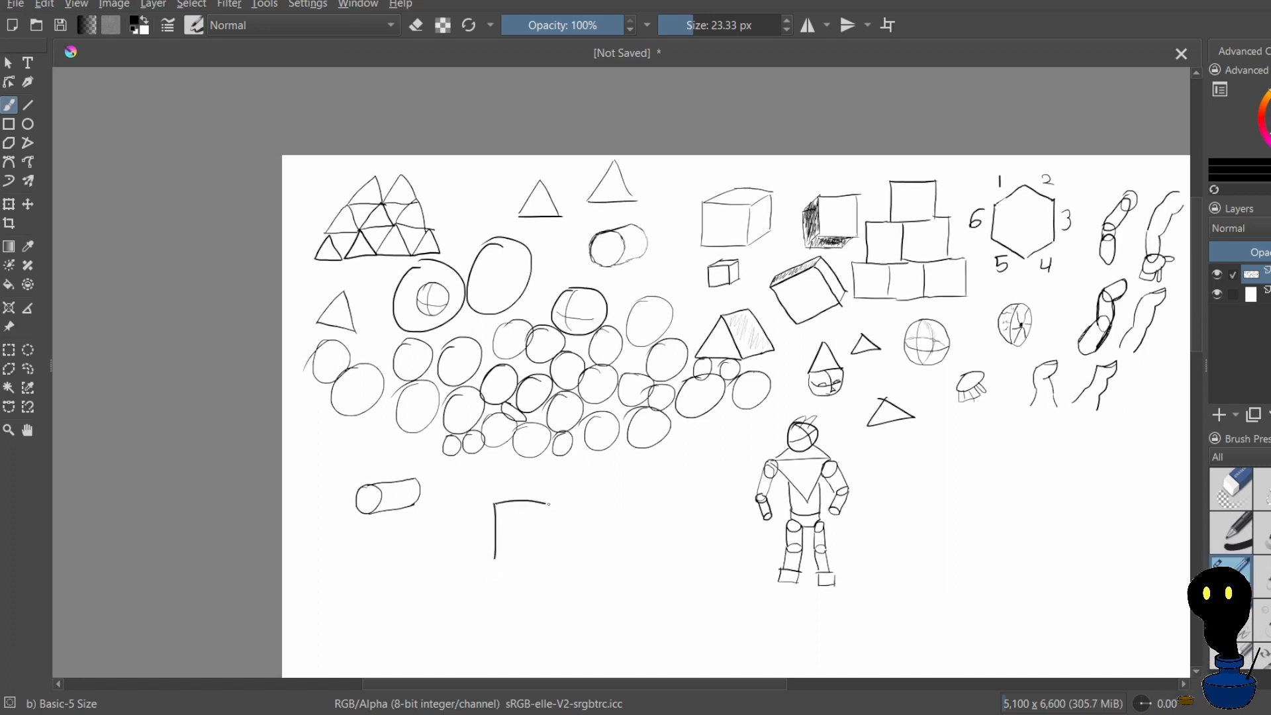
key("ctrl+z")
key("ctrl+z")
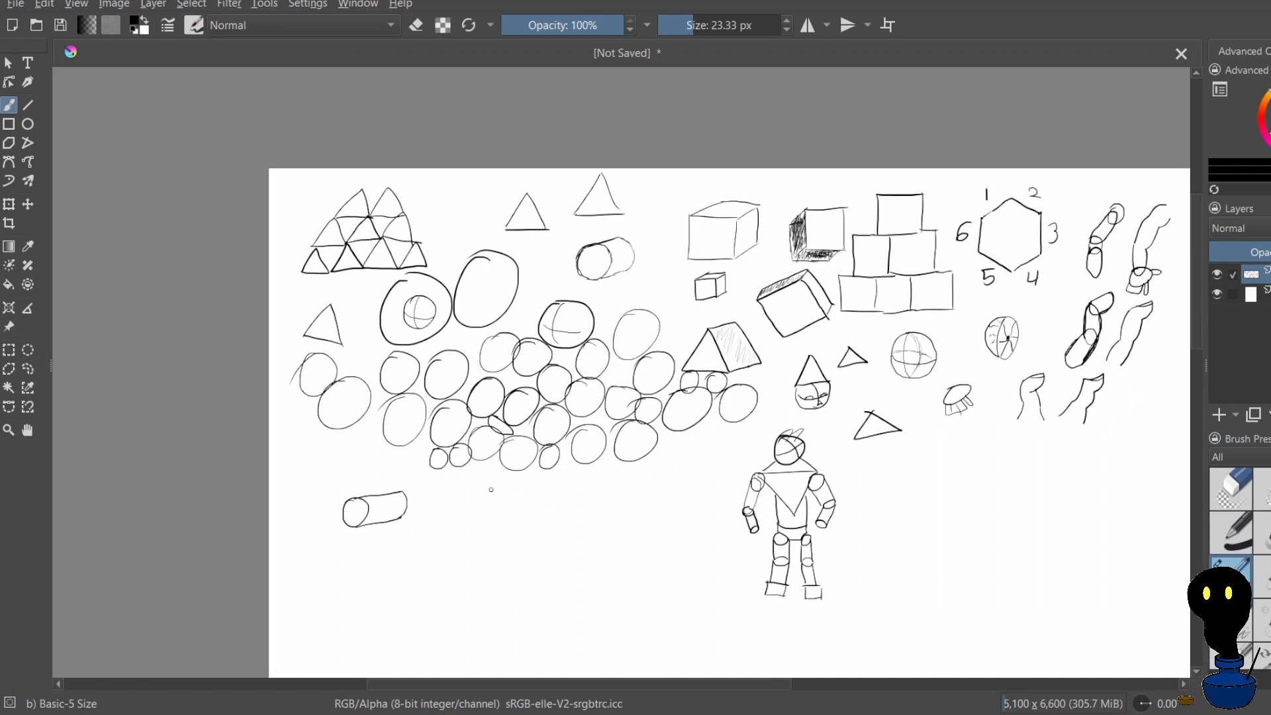
Draw an upright square to the right of the cylinder and a tilted square beside it, undoing the misdrawn strokes
scroll(702, 25, "down", 2)
scroll(691, 121, "down", 2)
scroll(585, 307, "up", 4)
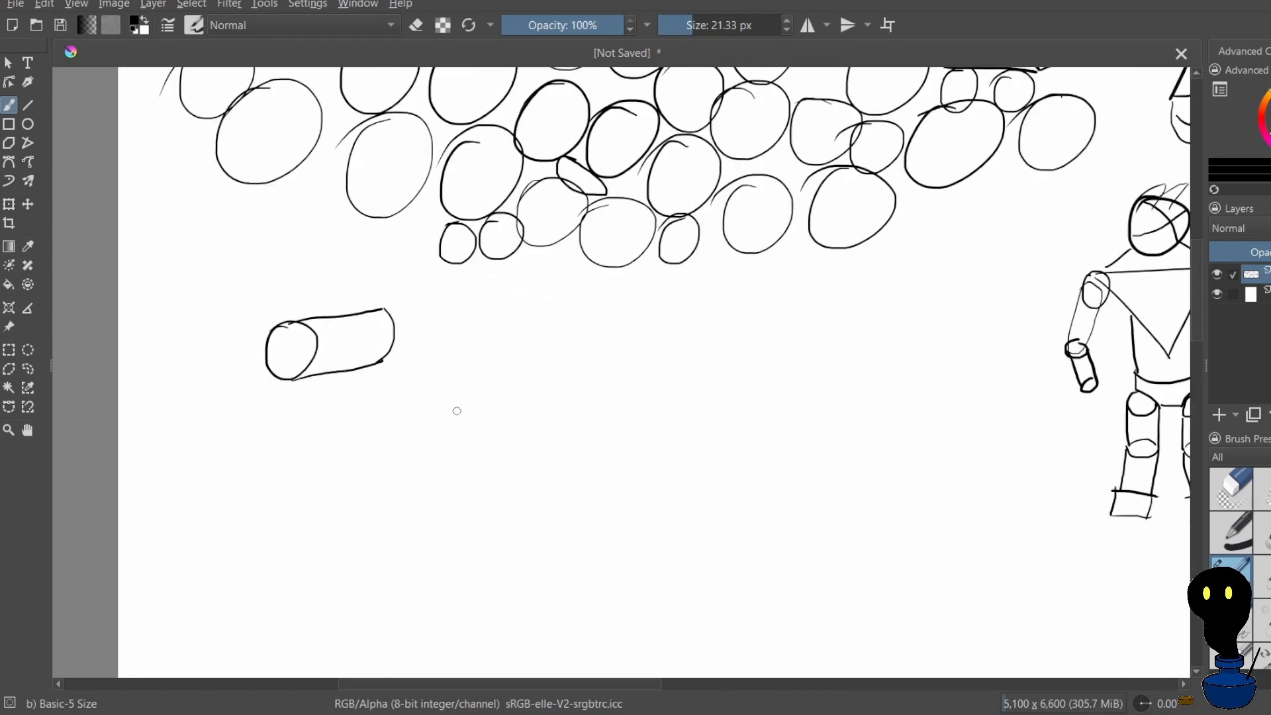
mouse_move(517, 330)
left_mouse_down()
mouse_move(524, 386)
mouse_move(581, 337)
mouse_move(592, 369)
left_mouse_up()
key("ctrl+z")
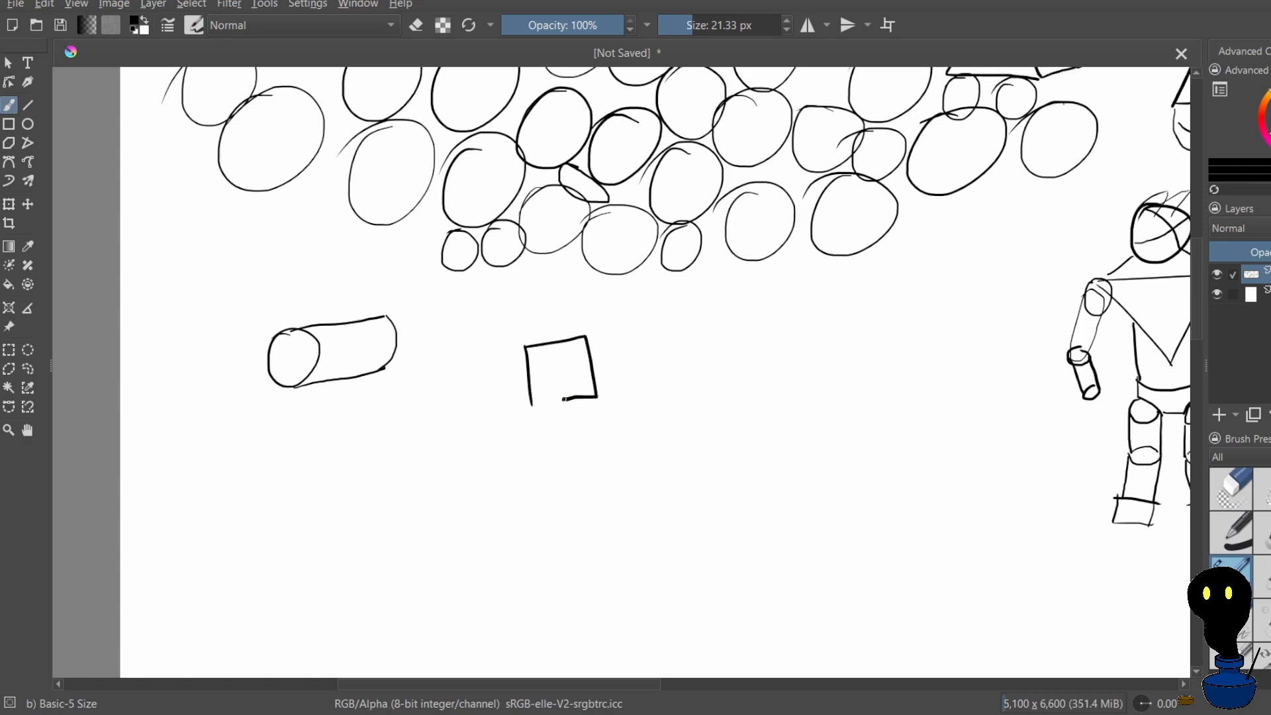
key("ctrl+z")
key("ctrl+z")
key("ctrl+z")
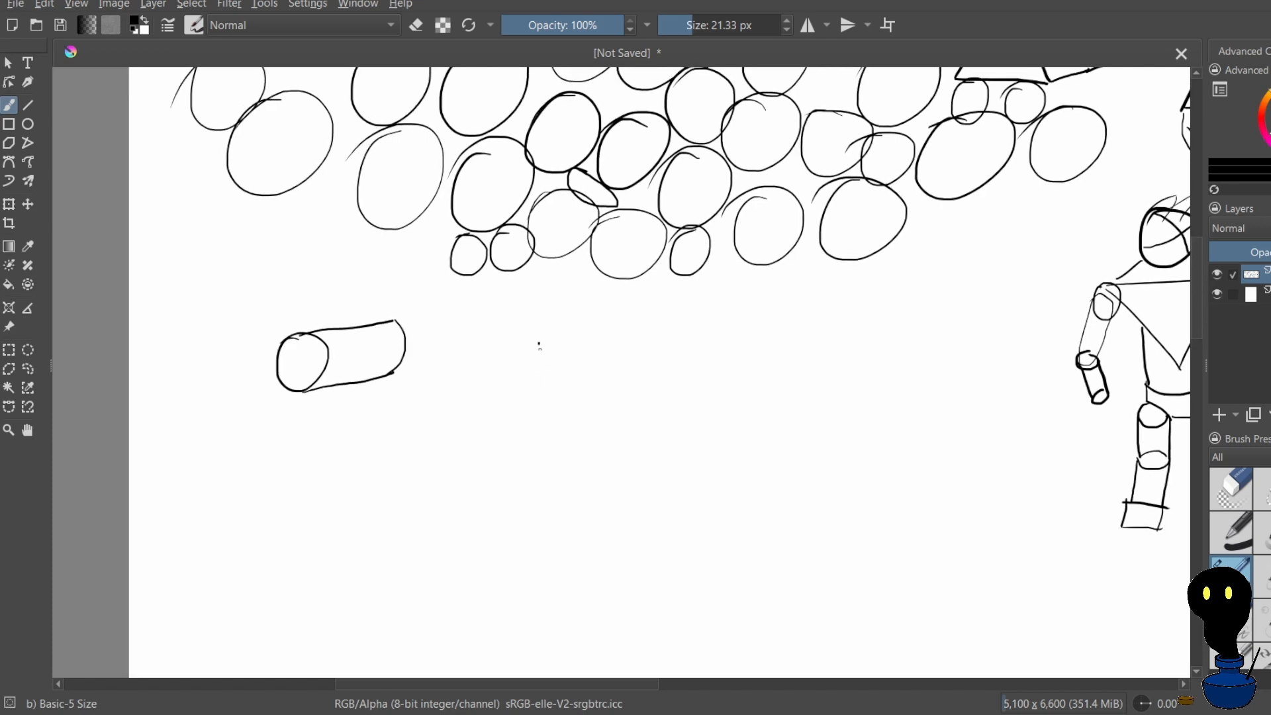
mouse_move(539, 343)
left_mouse_down()
mouse_move(549, 370)
mouse_move(608, 339)
mouse_move(588, 398)
mouse_move(552, 407)
mouse_move(613, 394)
left_mouse_up()
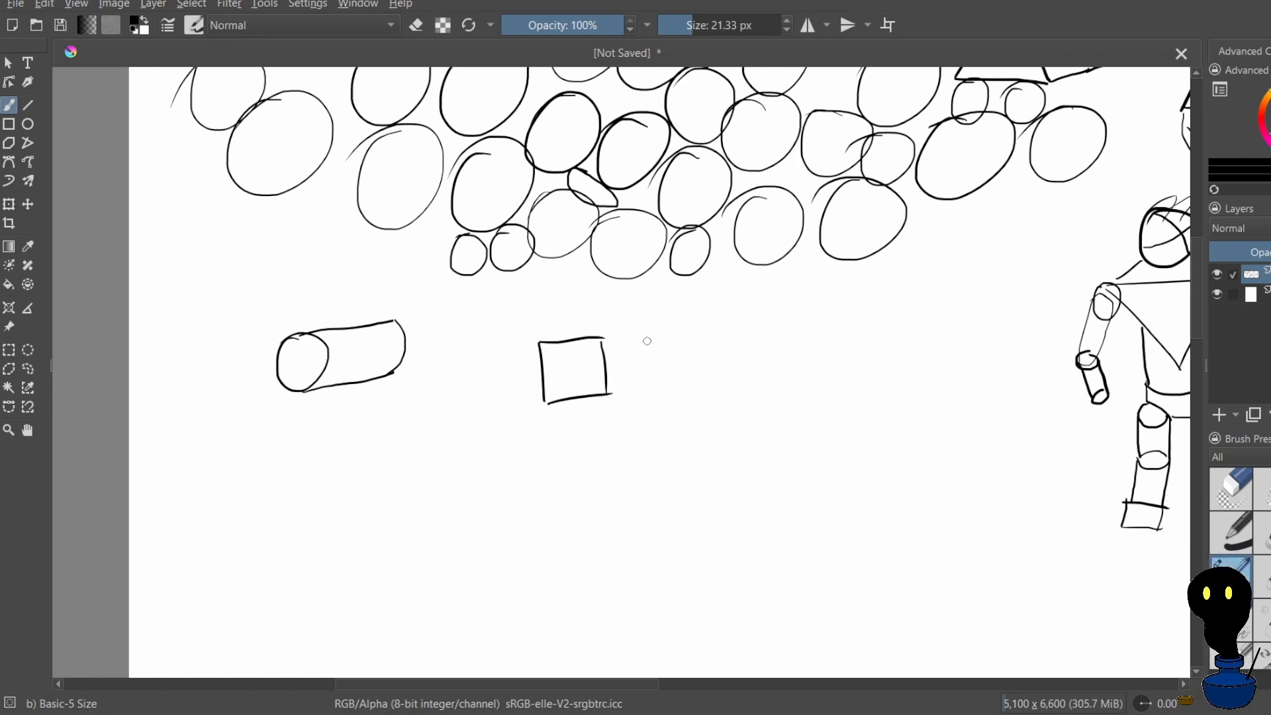
mouse_move(639, 343)
left_mouse_down()
mouse_move(686, 320)
mouse_move(641, 345)
mouse_move(672, 387)
left_mouse_up()
left_click_drag(694, 316, 724, 354)
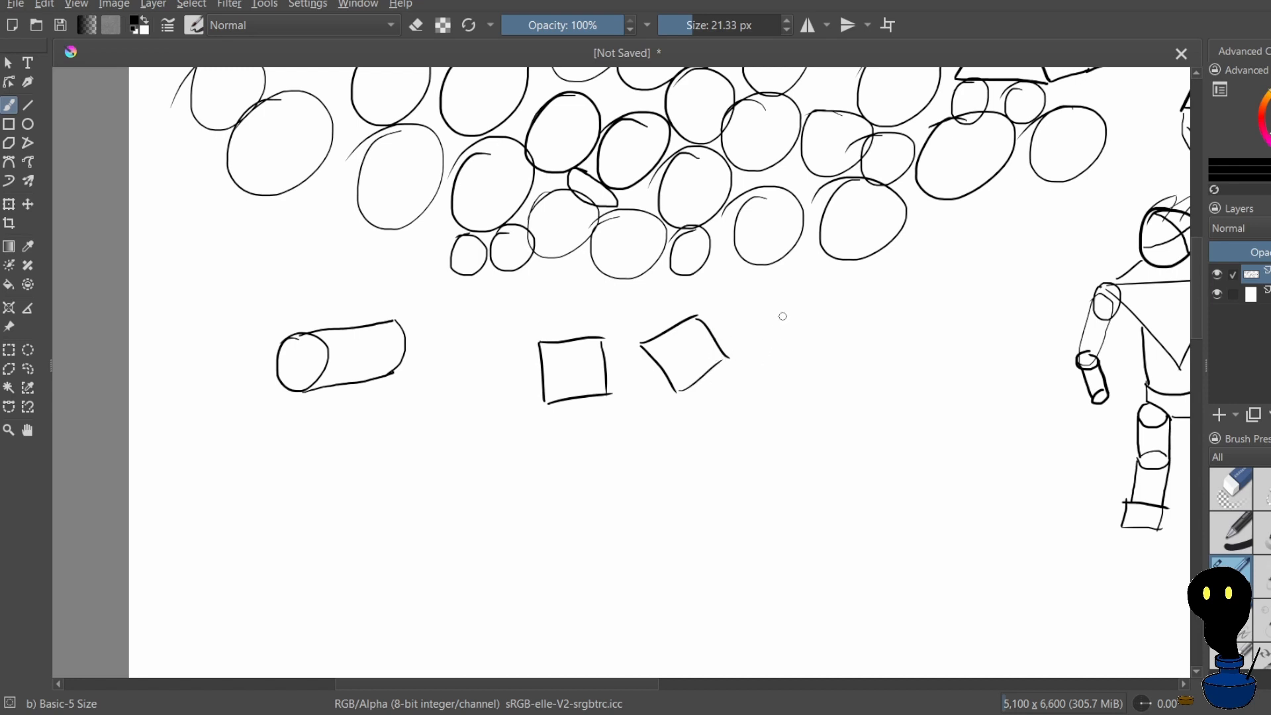
Draw a square standing on its corner as a diamond to the right of the tilted square, undoing misdrawn edges
mouse_move(786, 311)
left_mouse_down()
mouse_move(763, 337)
mouse_move(808, 326)
mouse_move(804, 364)
left_mouse_up()
key("ctrl+z")
key("ctrl+z")
key("ctrl+z")
key("ctrl+z")
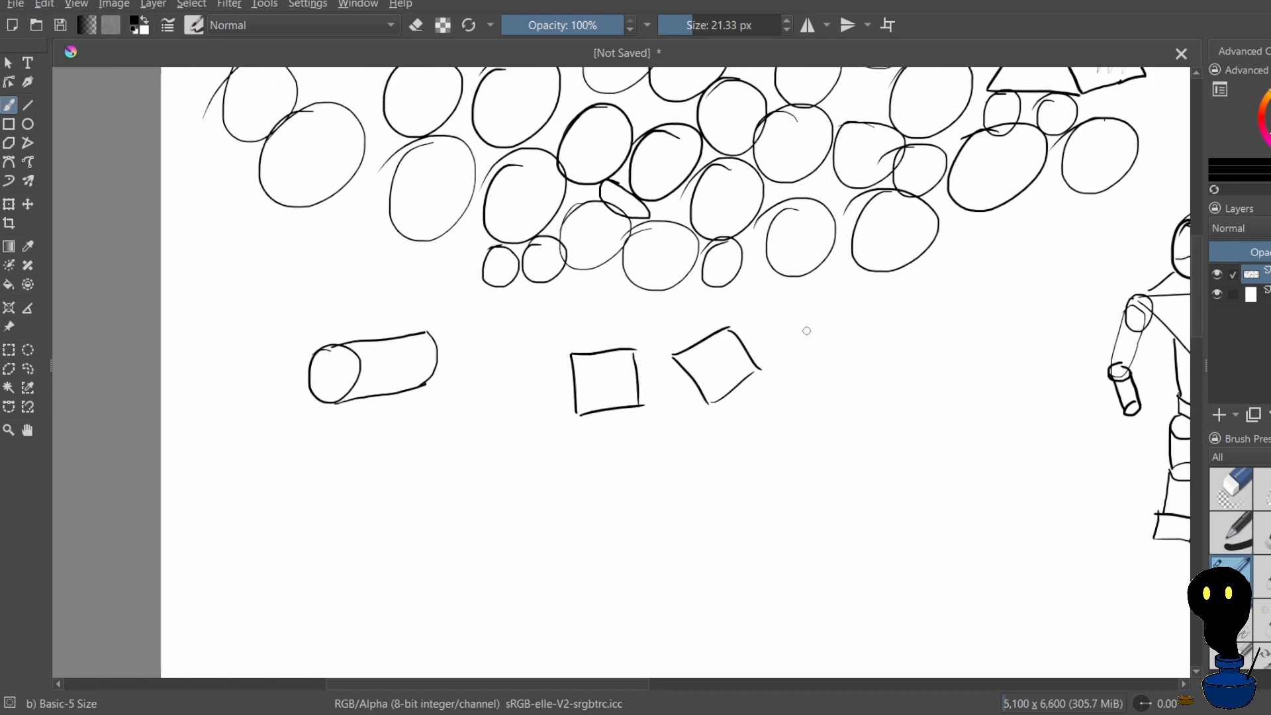
mouse_move(791, 367)
left_mouse_down()
mouse_move(830, 319)
mouse_move(874, 367)
left_mouse_up()
key("ctrl+z")
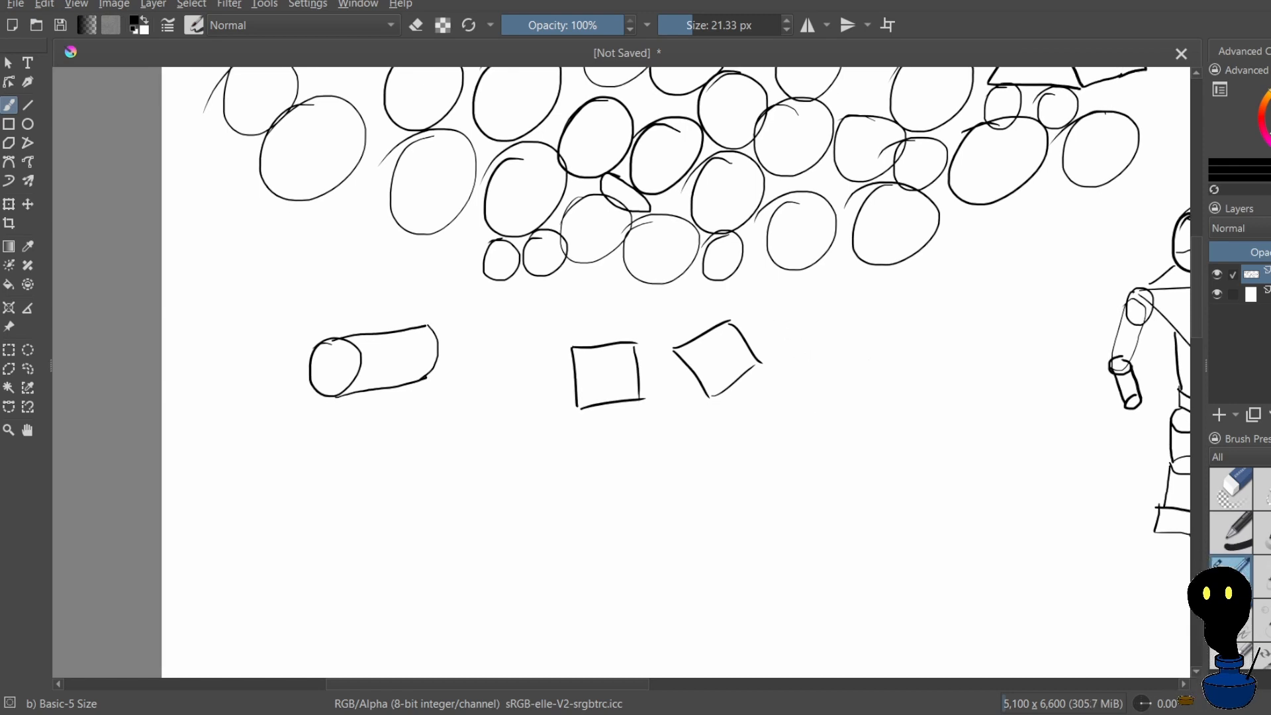
mouse_move(798, 358)
left_mouse_down()
mouse_move(832, 317)
mouse_move(873, 364)
mouse_move(836, 399)
mouse_move(870, 363)
left_mouse_up()
key("ctrl+z")
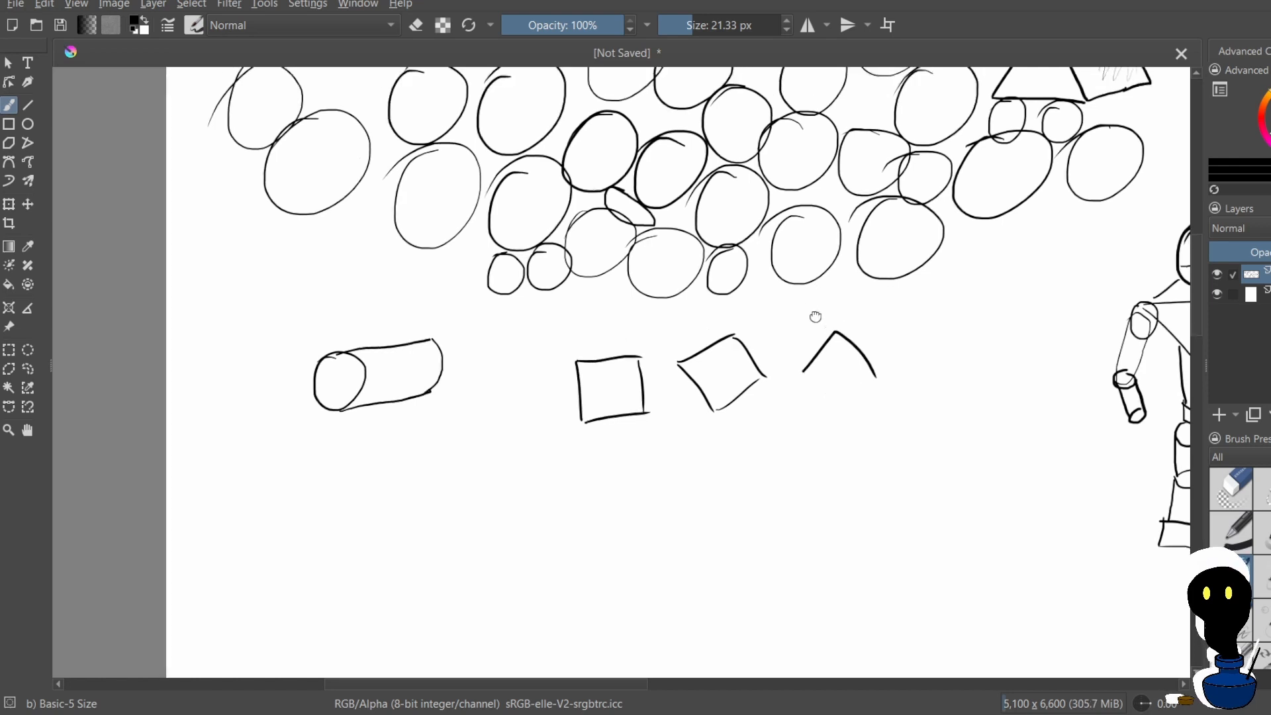
key("ctrl+z")
mouse_move(809, 386)
left_mouse_down()
mouse_move(849, 345)
mouse_move(883, 391)
mouse_move(841, 427)
left_mouse_up()
left_click_drag(885, 389, 861, 414)
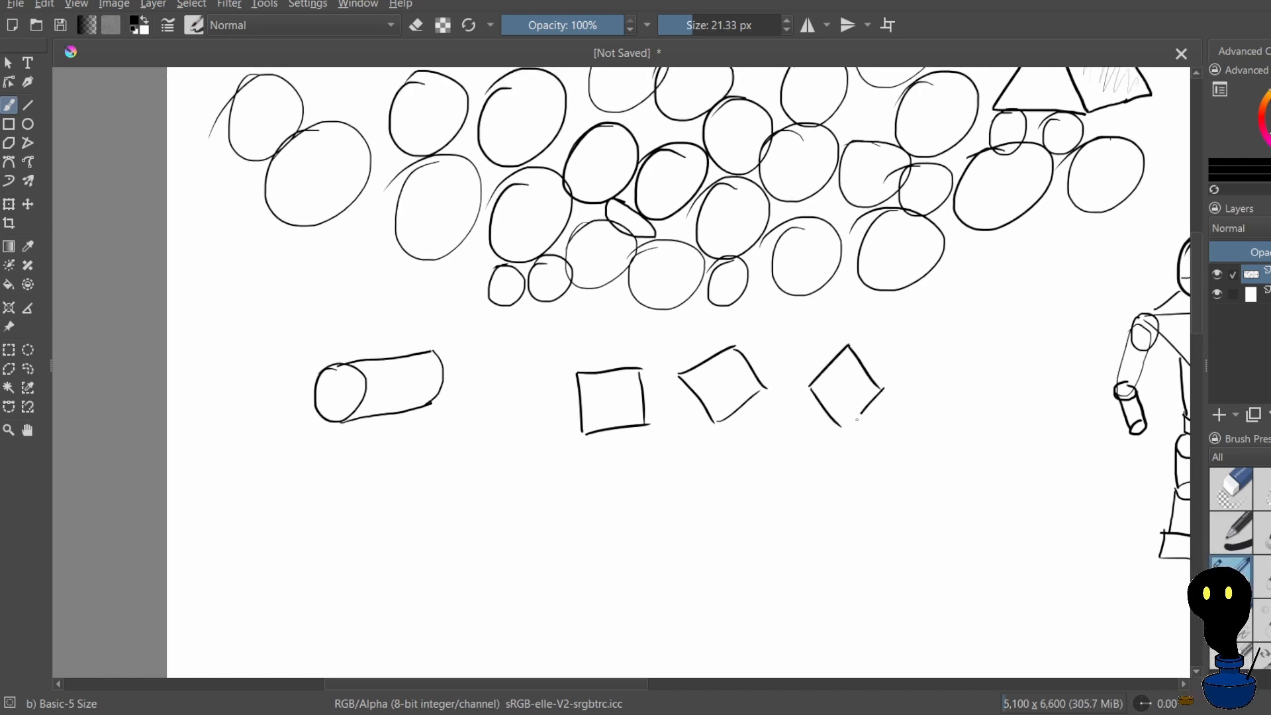
key("ctrl+z")
left_click_drag(843, 345, 840, 324)
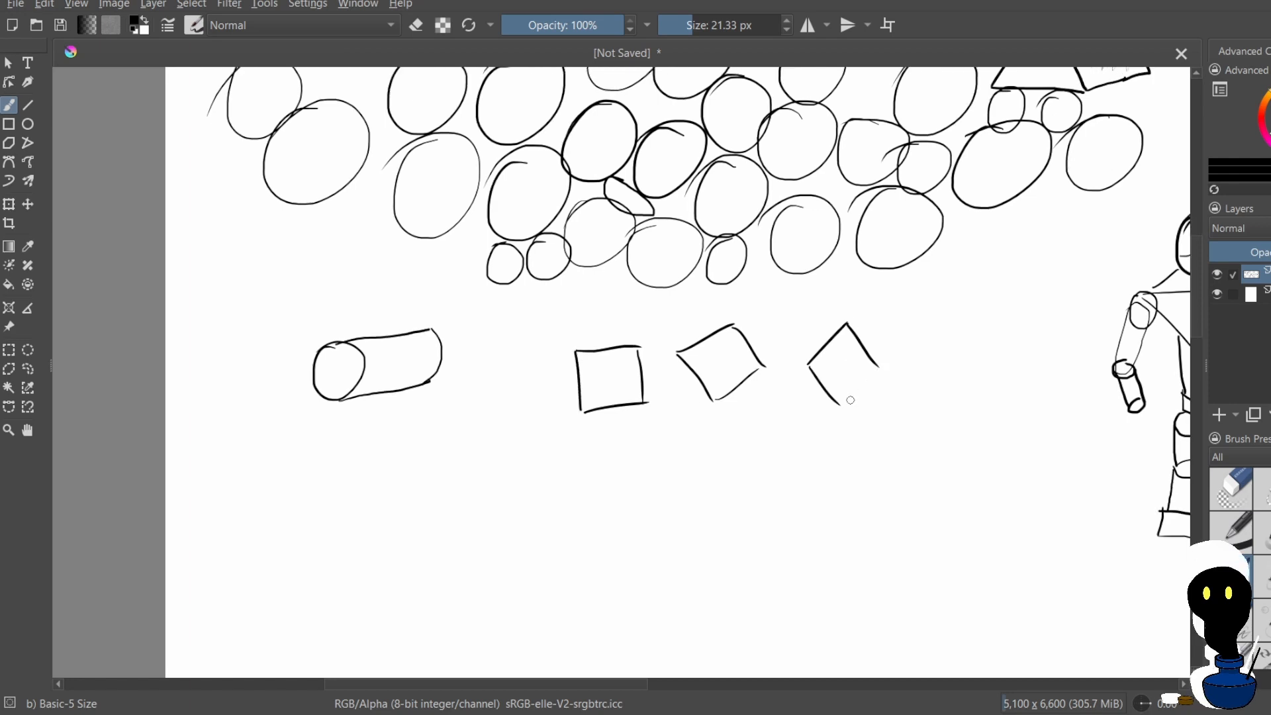
mouse_move(850, 400)
left_mouse_down()
mouse_move(884, 375)
mouse_move(833, 427)
left_mouse_up()
key("ctrl+z")
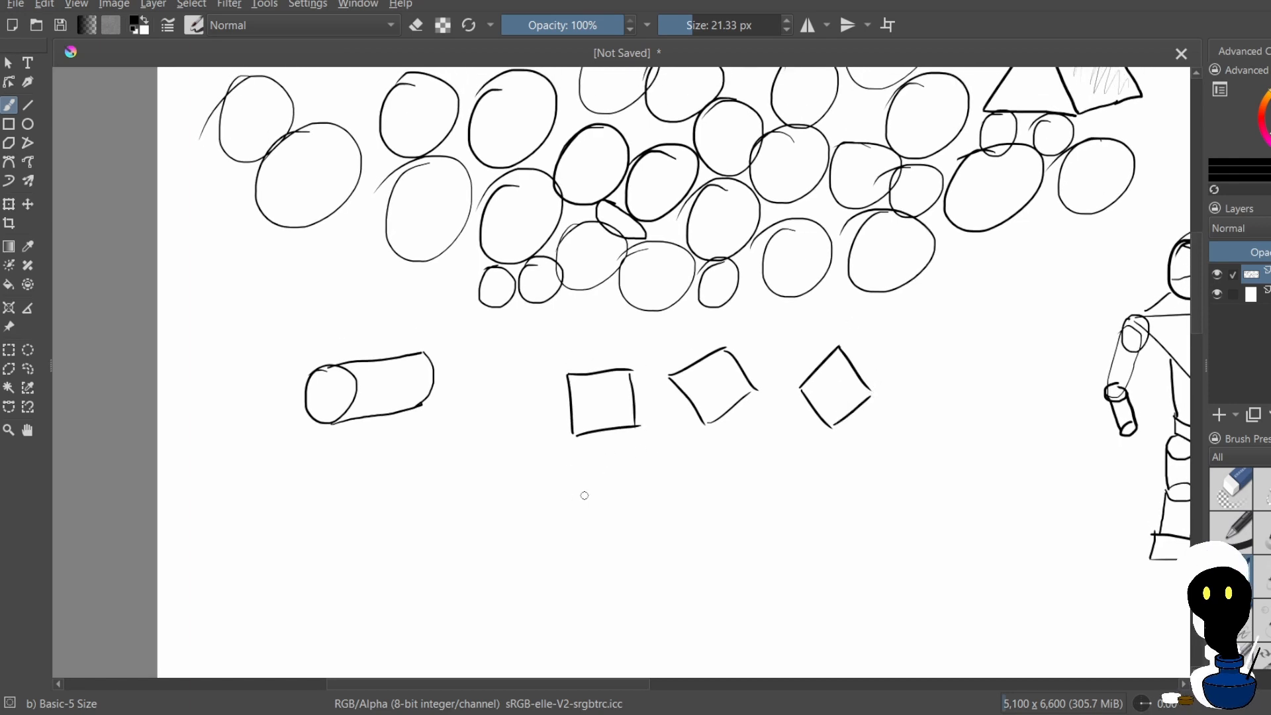
Try to draw a small cube below the upright square, adding slanted top and side faces to a square front
mouse_move(579, 479)
left_mouse_down()
mouse_move(578, 521)
mouse_move(613, 475)
left_mouse_up()
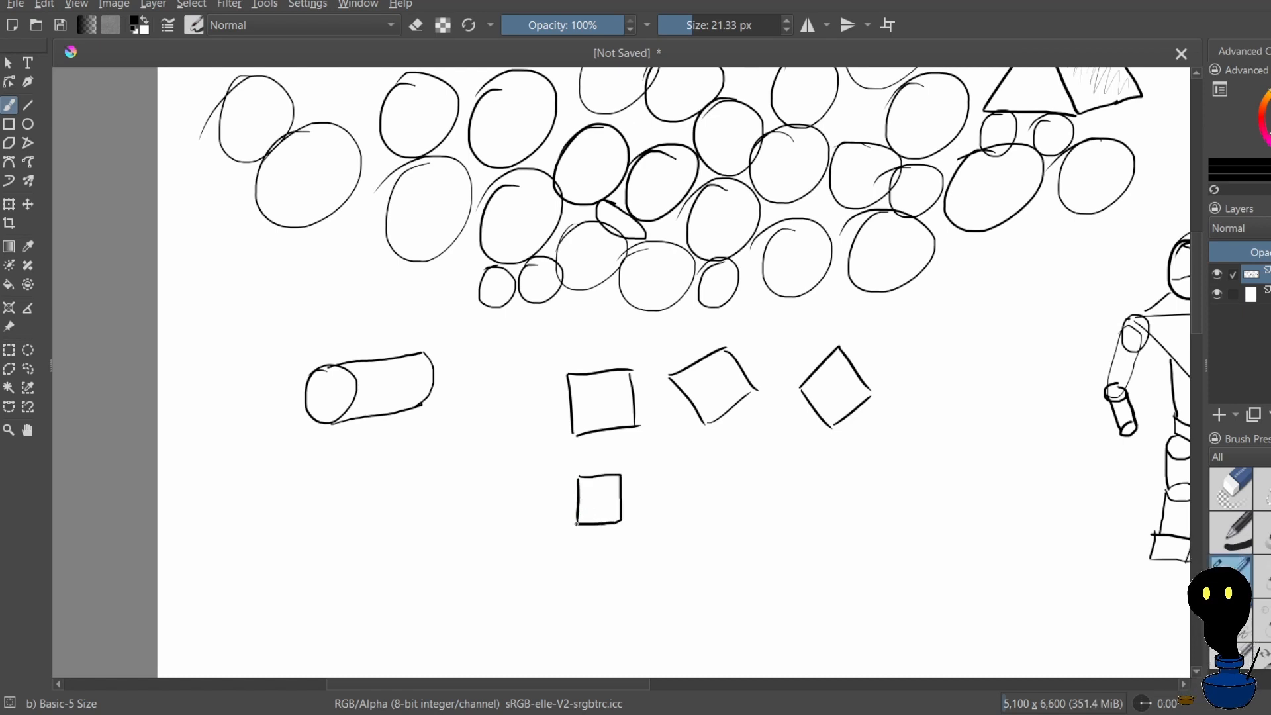
left_click_drag(580, 477, 607, 462)
left_click_drag(622, 523, 640, 510)
scroll(635, 460, "up", 1)
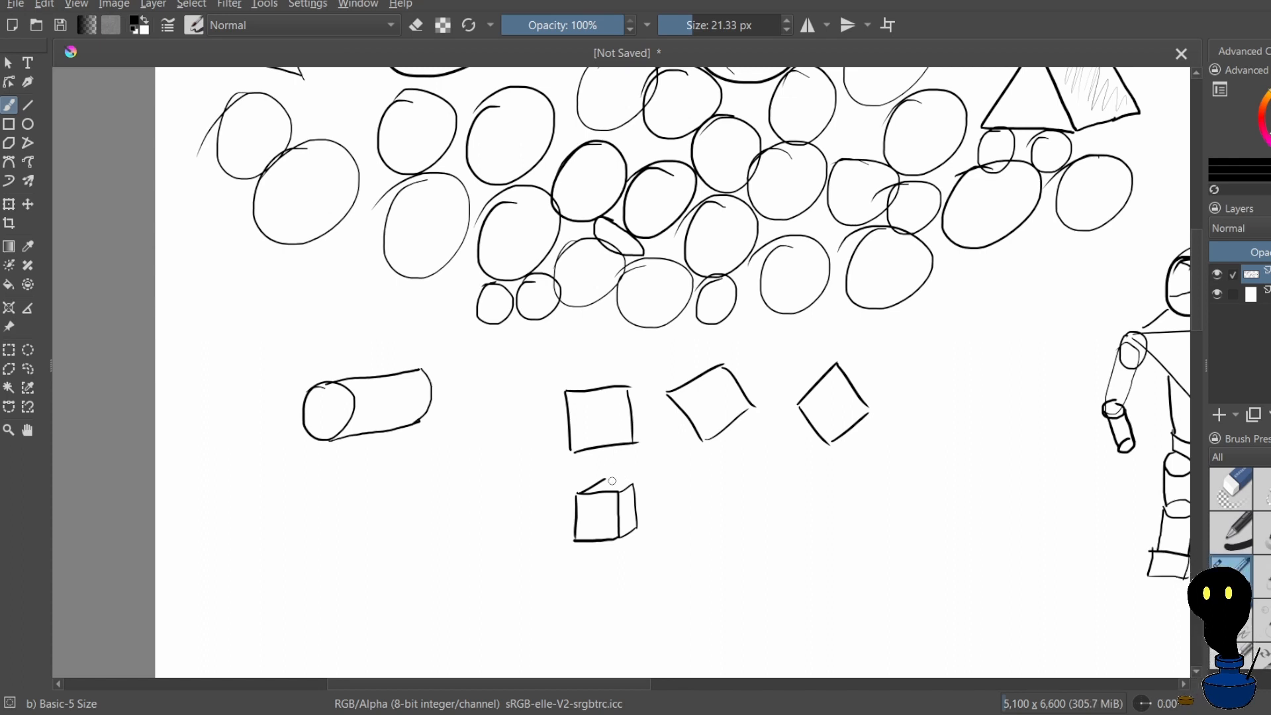
key("ctrl+z")
key("ctrl+z")
key("ctrl+z")
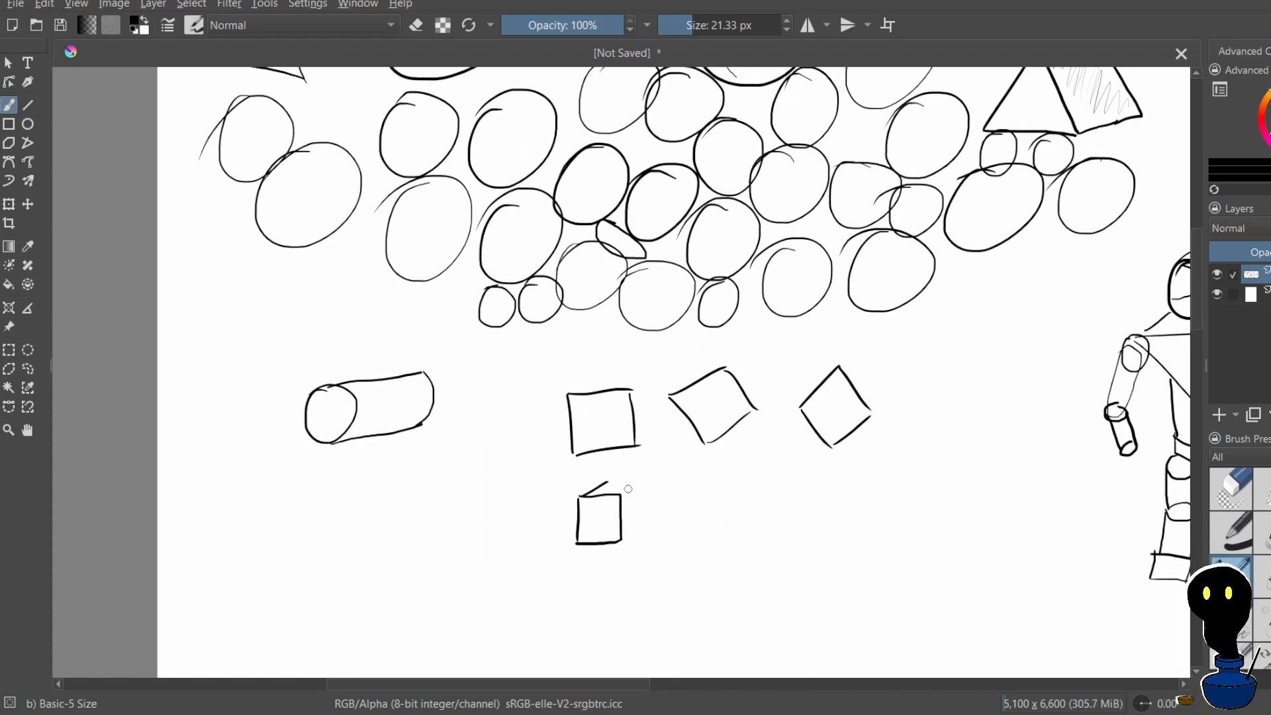
left_click_drag(623, 494, 640, 484)
left_click_drag(608, 482, 622, 478)
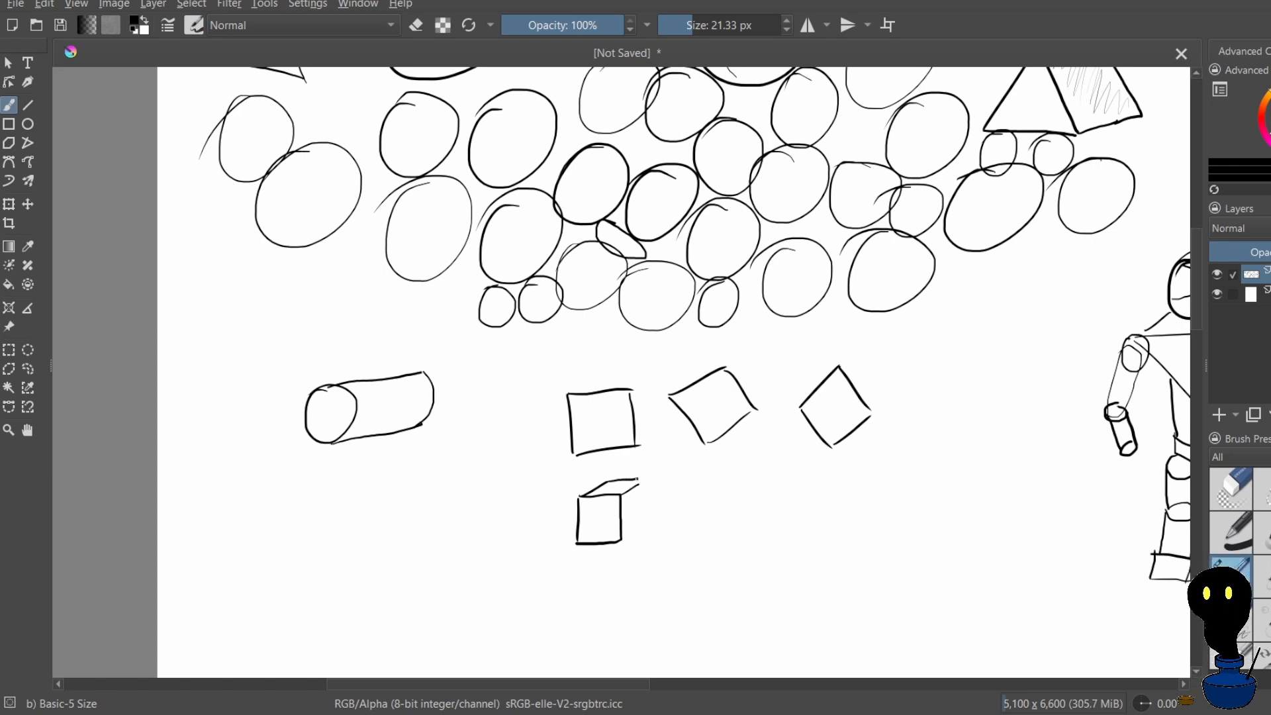
key("ctrl+z")
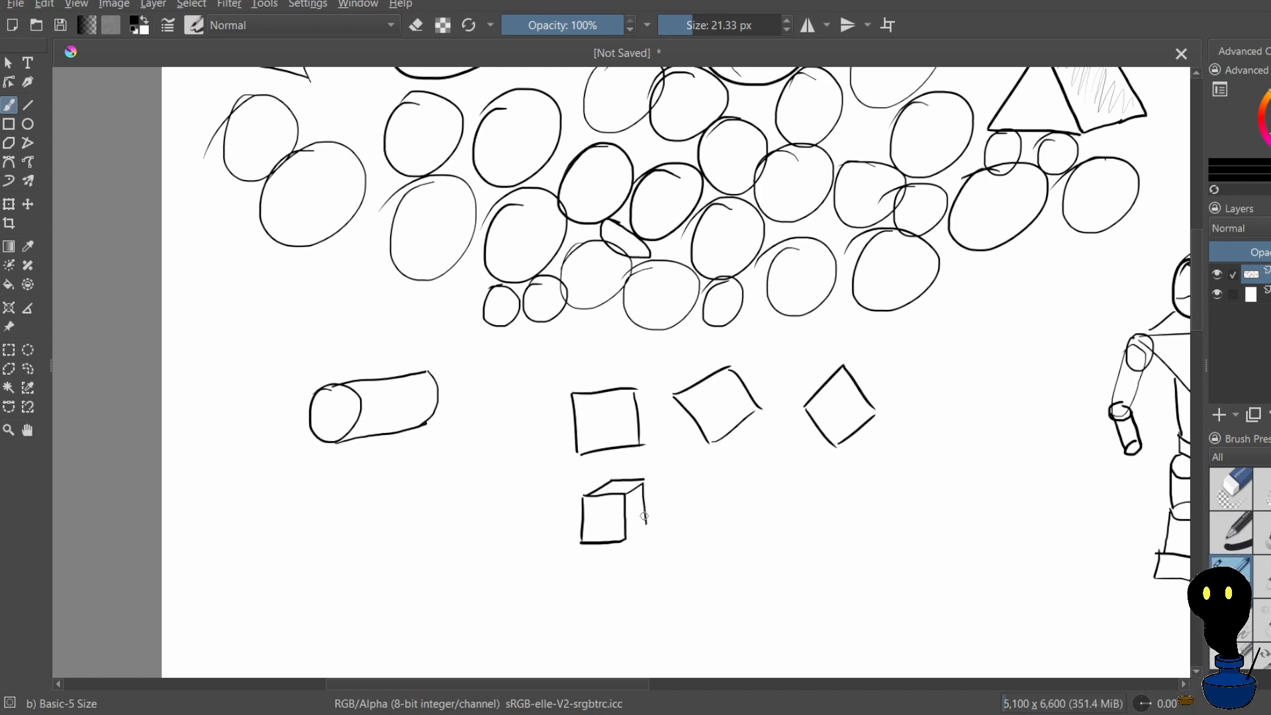
mouse_move(638, 519)
left_mouse_down()
mouse_move(625, 541)
mouse_move(658, 523)
left_mouse_up()
Undo all the strokes of the small cube below the upright square
key("ctrl+z")
key("ctrl+z")
key("ctrl+z")
key("ctrl+z")
key("ctrl+z")
key("ctrl+z")
key("ctrl+z")
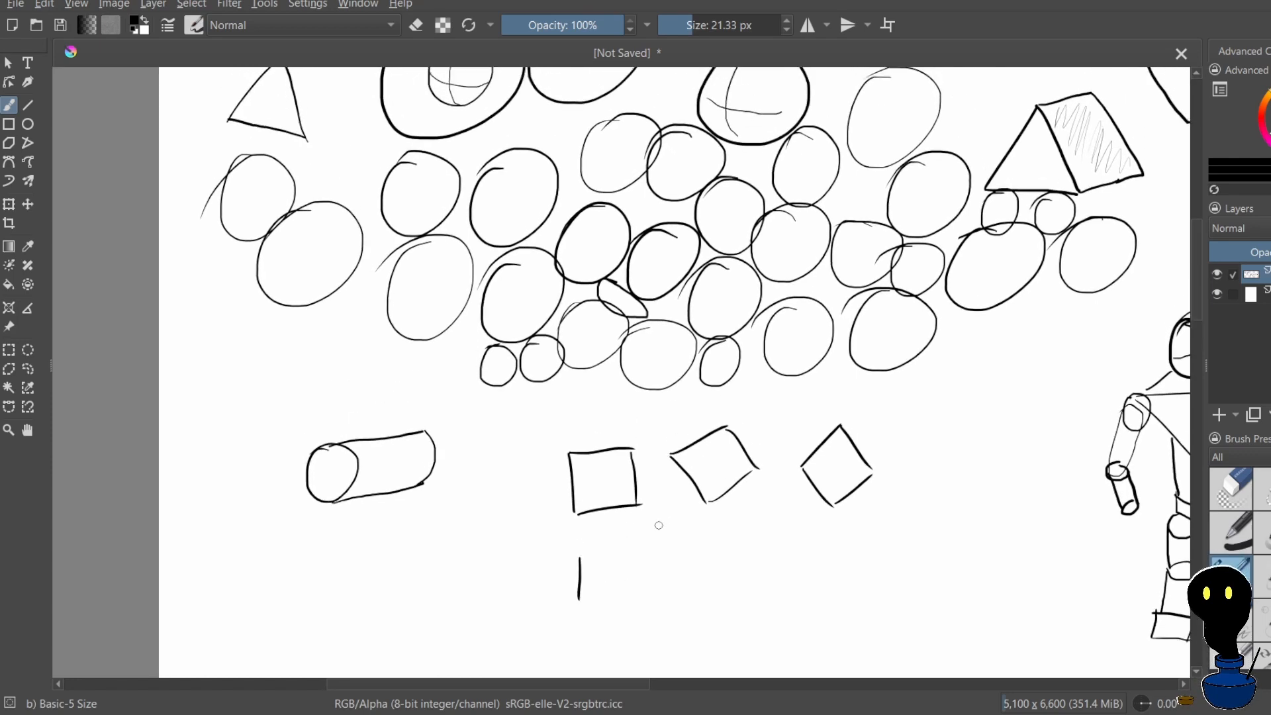
key("ctrl+z")
Draw a small square directly below the upright square as the front face of a cube
scroll(697, 395, "down", 2)
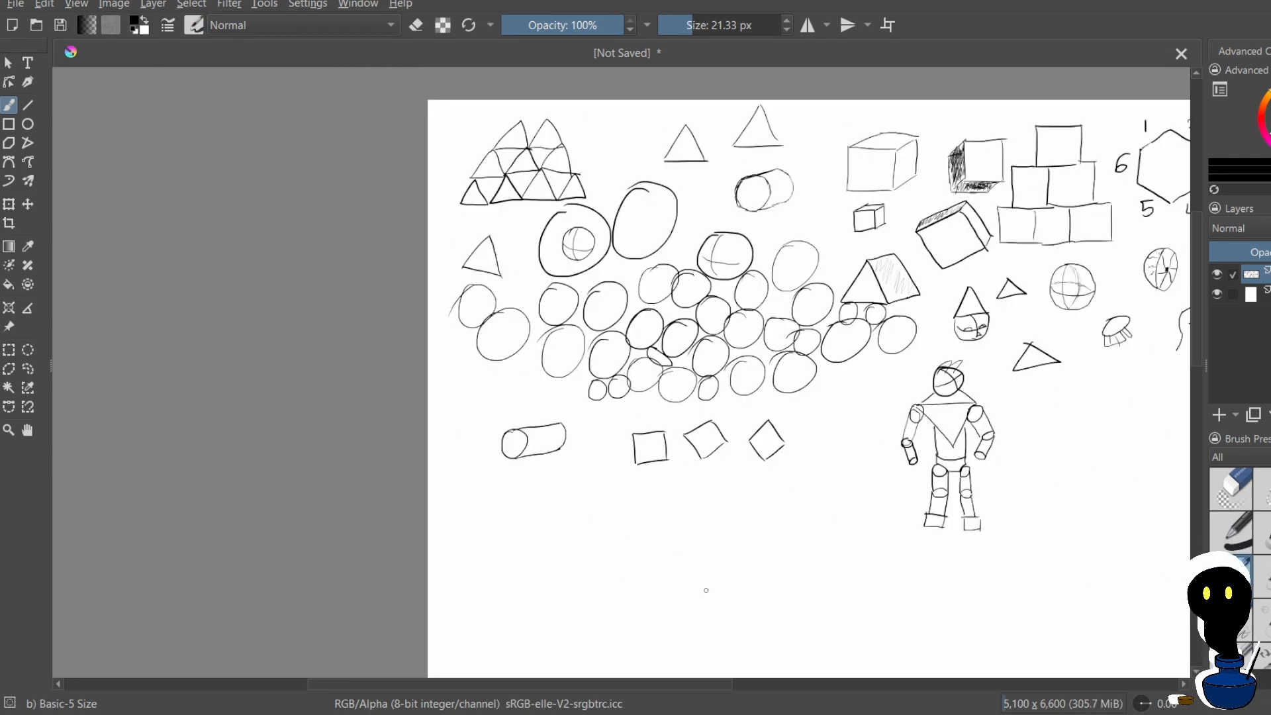
scroll(706, 589, "up", 1)
scroll(695, 474, "up", 3)
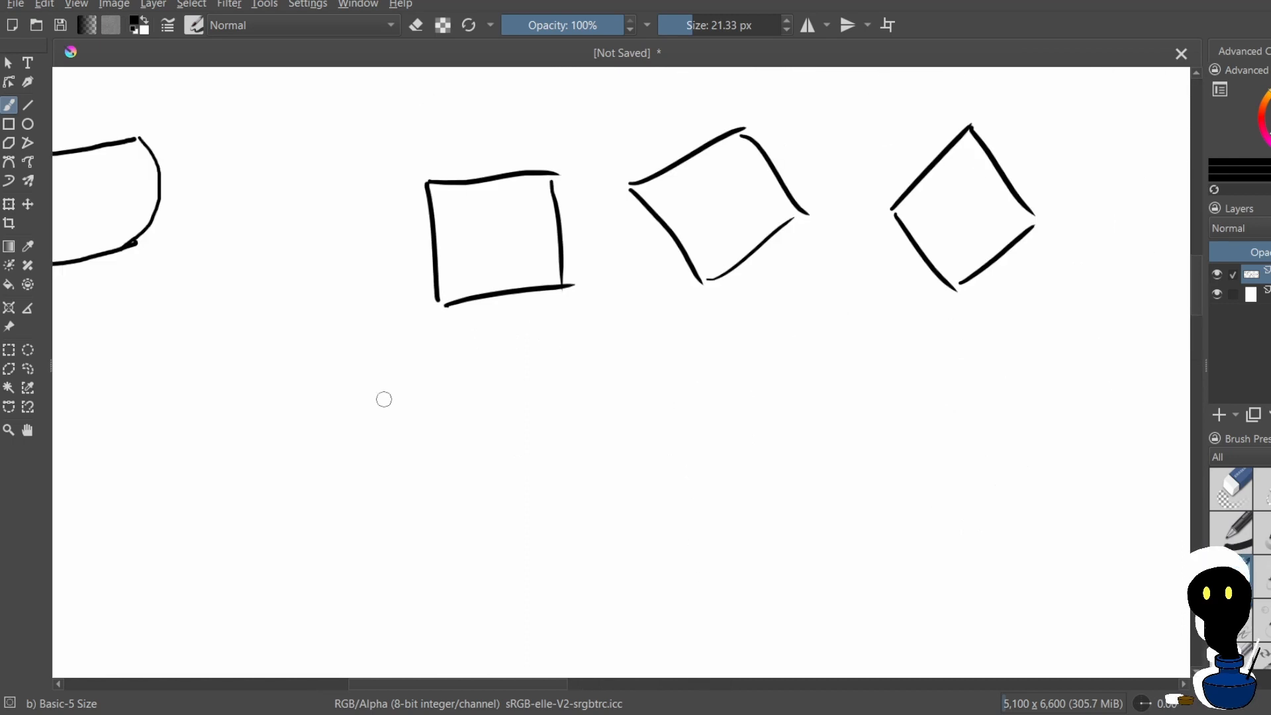
left_click(437, 374)
mouse_move(437, 374)
left_mouse_down()
mouse_move(433, 465)
mouse_move(528, 369)
mouse_move(522, 466)
left_mouse_up()
left_click_drag(434, 467, 517, 467)
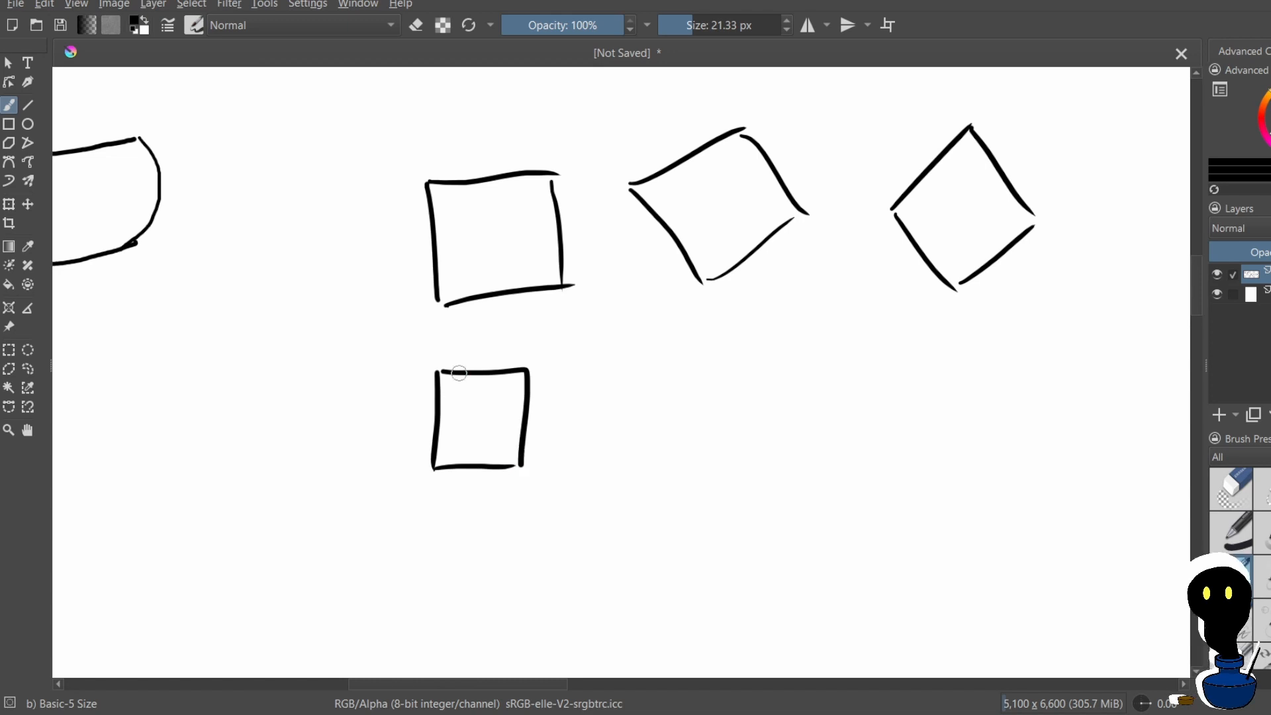
Try to draw slanted receding edges from the upper corners of the small square, undoing them
mouse_move(440, 369)
left_mouse_down()
mouse_move(500, 343)
mouse_move(528, 370)
mouse_move(556, 355)
left_mouse_up()
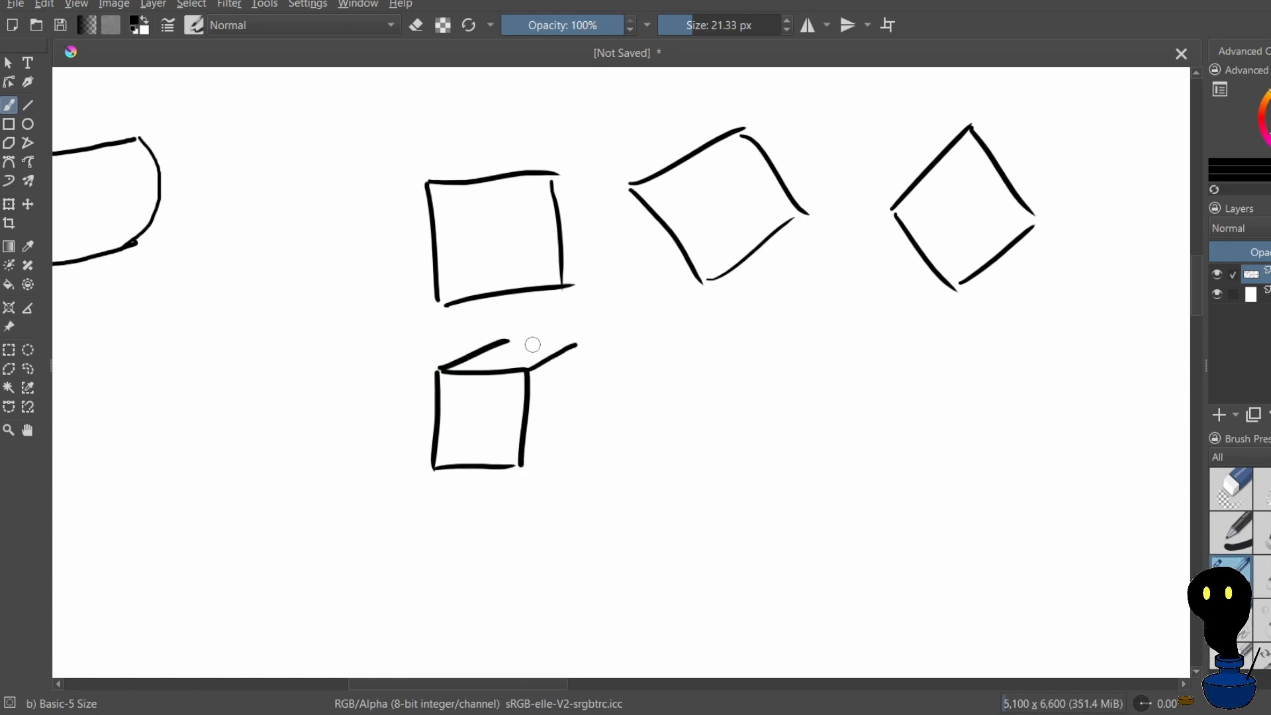
mouse_move(539, 337)
left_mouse_down()
mouse_move(570, 337)
mouse_move(514, 357)
left_mouse_up()
key("ctrl+z")
key("ctrl+z")
key("ctrl+z")
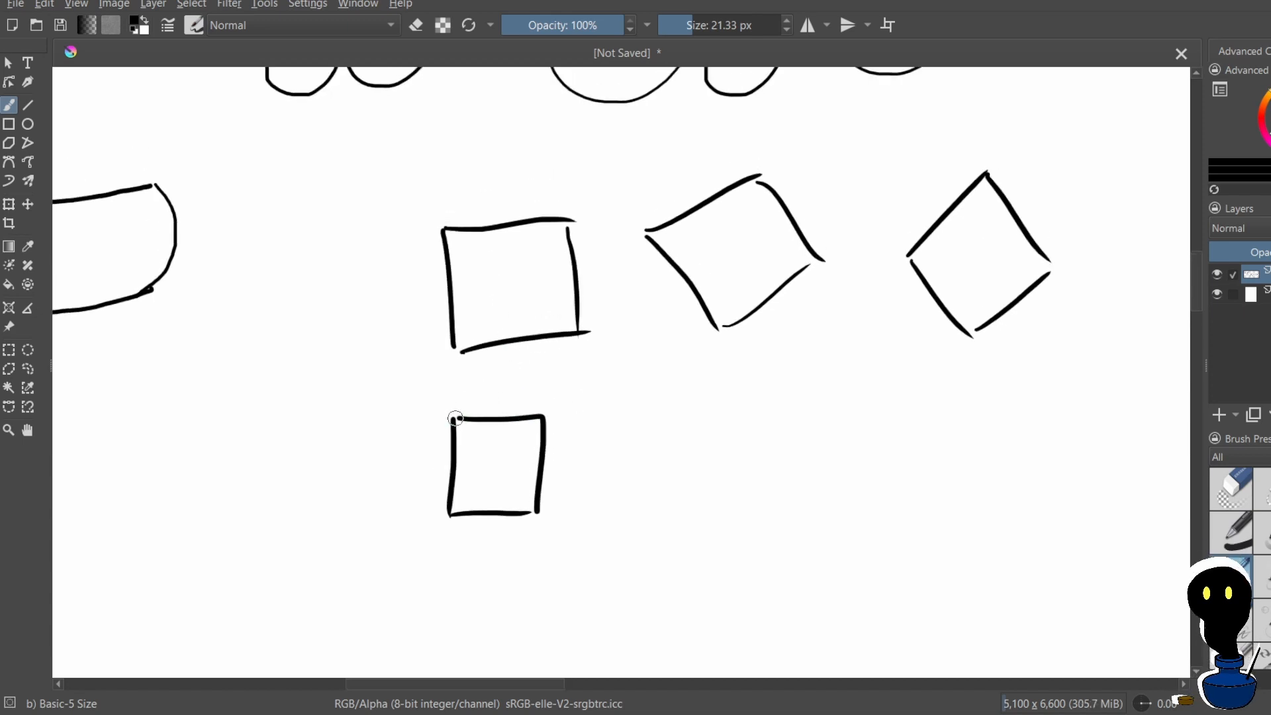
Draw the cube's slanted top face and its short lower receding edge, undoing misdrawn lines
mouse_move(456, 418)
left_mouse_down()
mouse_move(498, 393)
mouse_move(574, 395)
mouse_move(574, 414)
left_mouse_up()
key("ctrl+z")
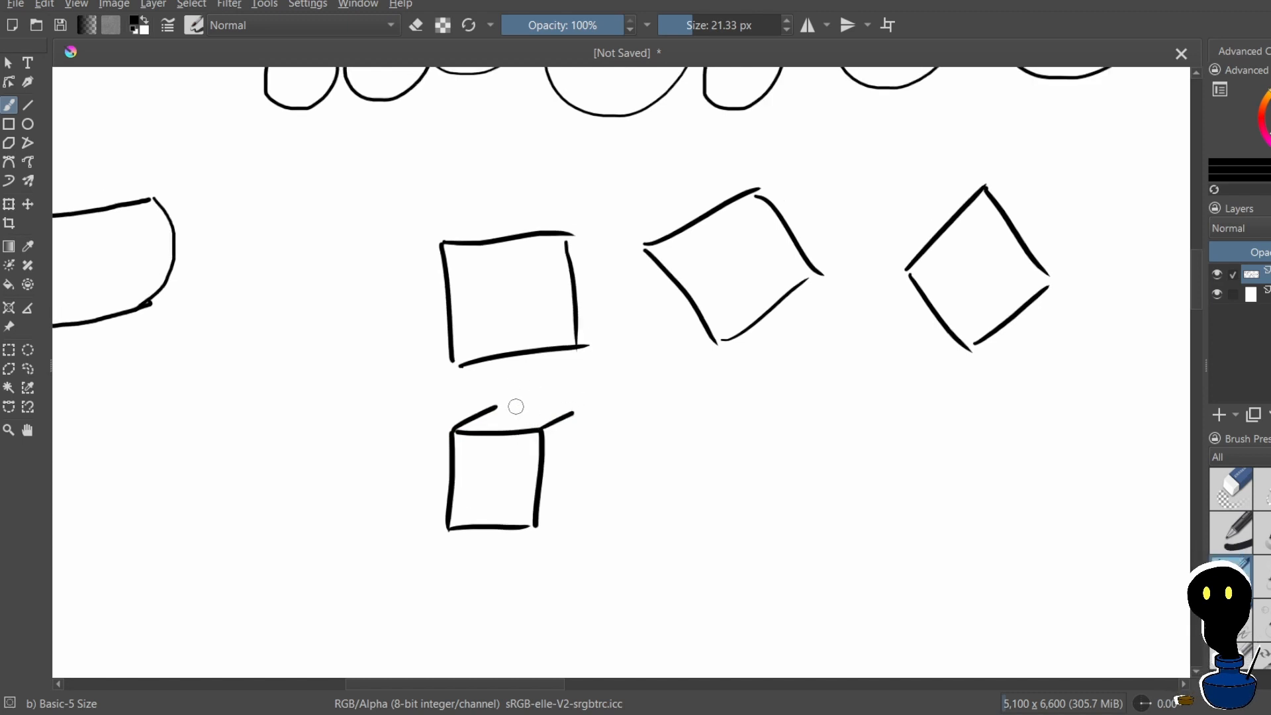
mouse_move(498, 406)
left_mouse_down()
mouse_move(571, 407)
mouse_move(538, 442)
mouse_move(561, 426)
mouse_move(558, 442)
mouse_move(569, 433)
mouse_move(488, 431)
mouse_move(570, 431)
left_mouse_up()
key("ctrl+z")
key("ctrl+z")
key("ctrl+z")
left_click_drag(530, 550, 560, 537)
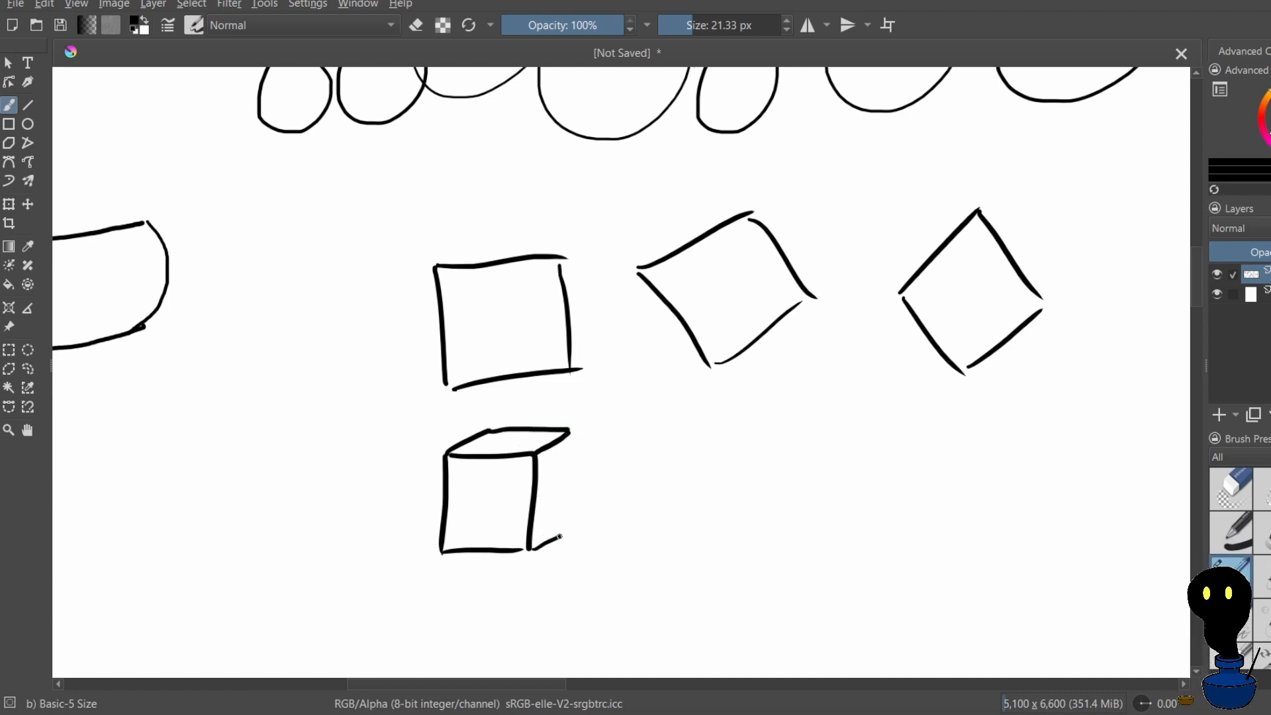
Close the cube's side face with a vertical back edge, undoing the misdrawn attempts
left_click_drag(572, 450, 578, 503)
key("ctrl+z")
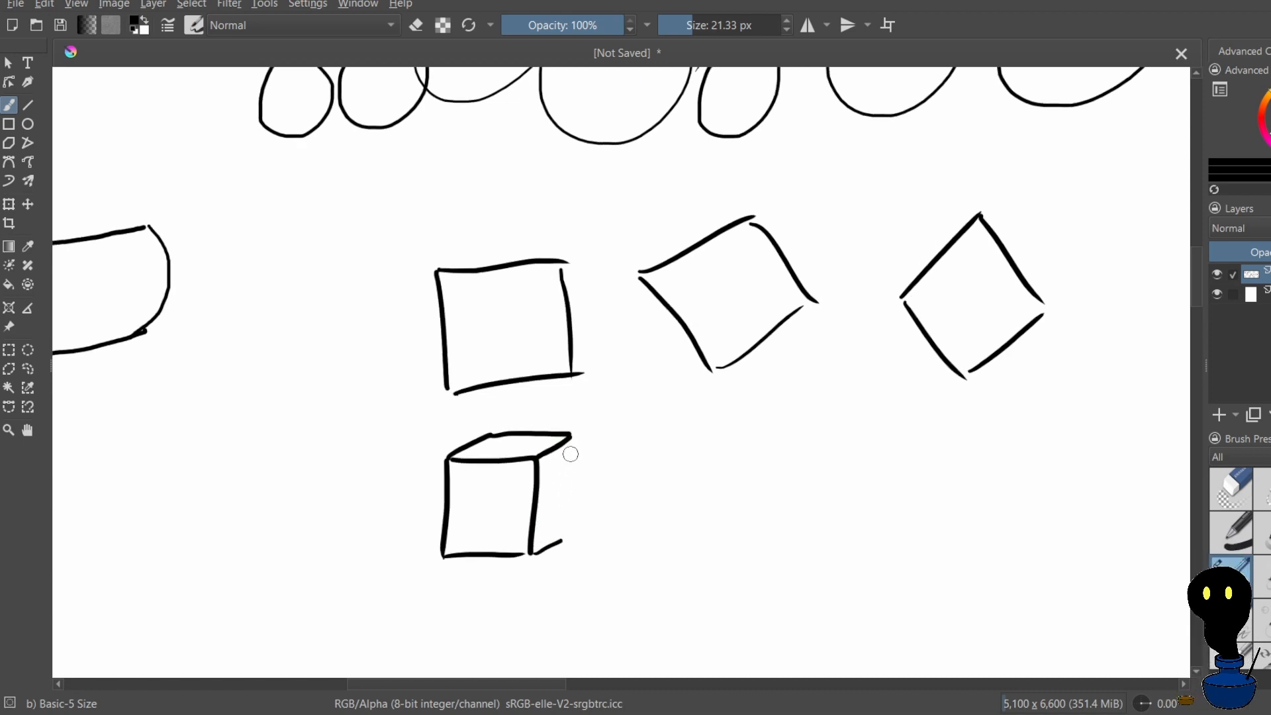
left_click_drag(569, 434, 570, 533)
key("ctrl+z")
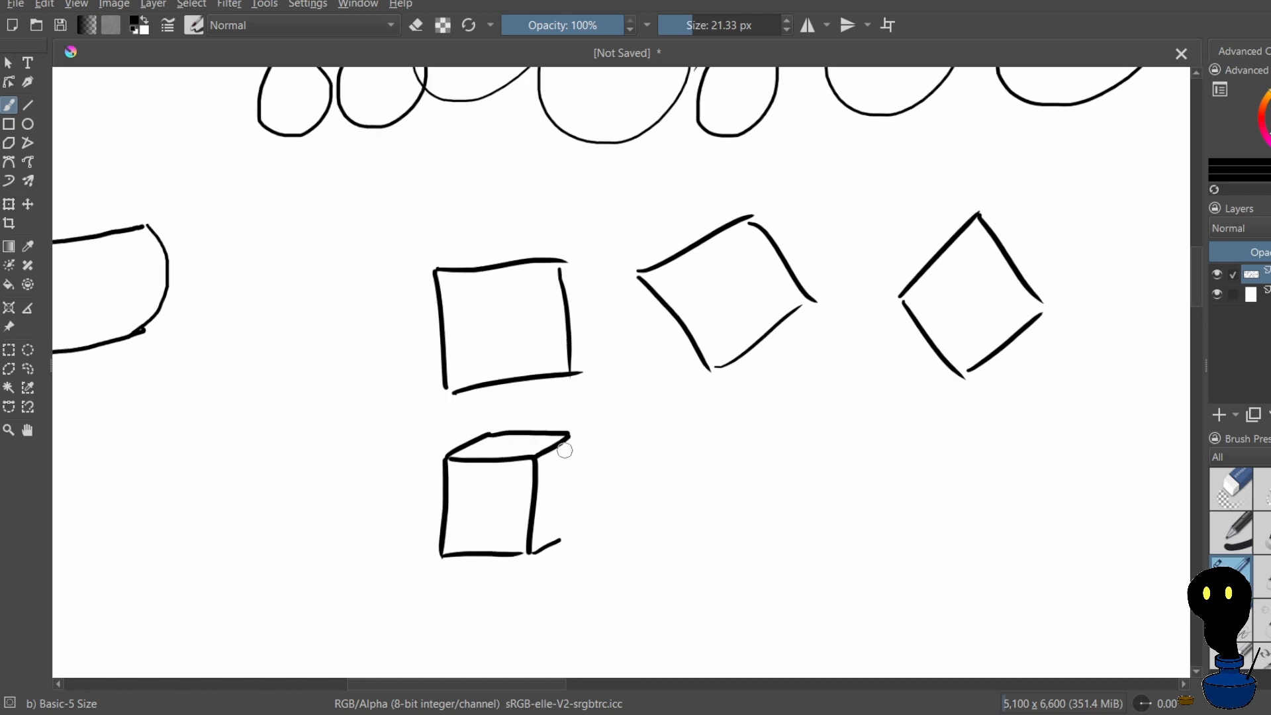
left_click_drag(568, 436, 565, 537)
mouse_move(629, 478)
left_mouse_down()
mouse_move(693, 441)
mouse_move(736, 479)
left_mouse_up()
key("ctrl+z")
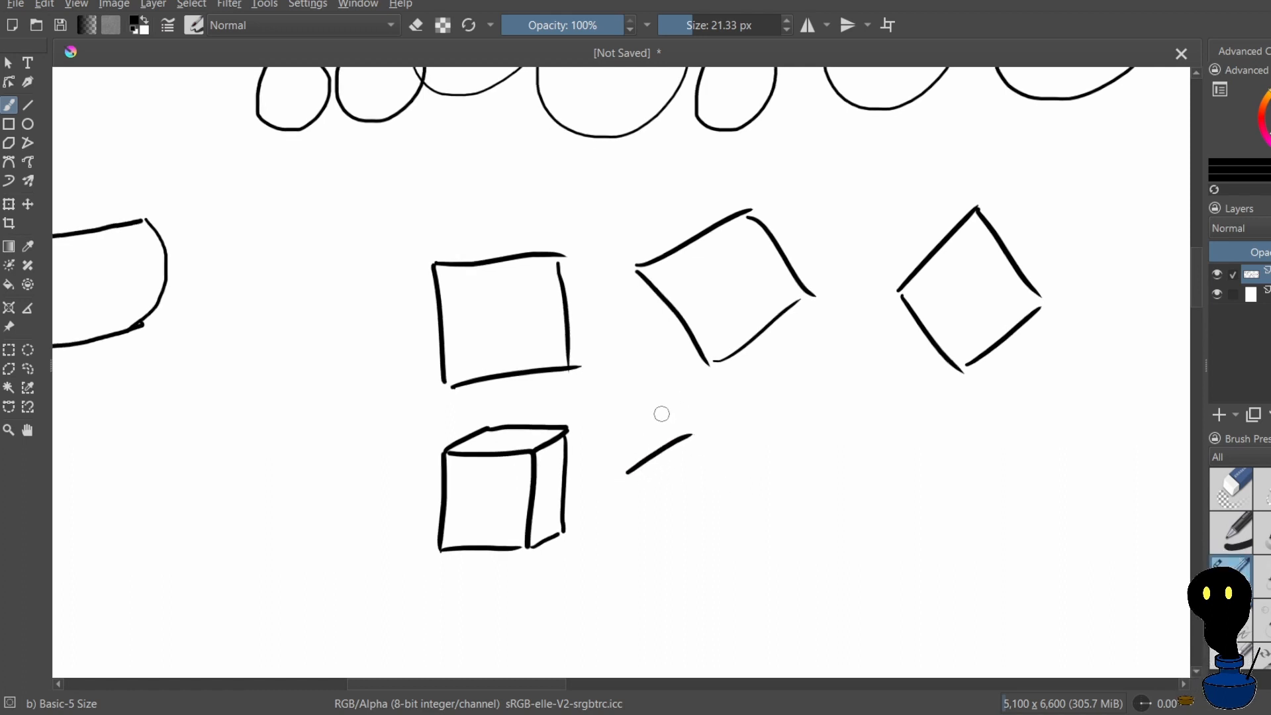
key("ctrl+z")
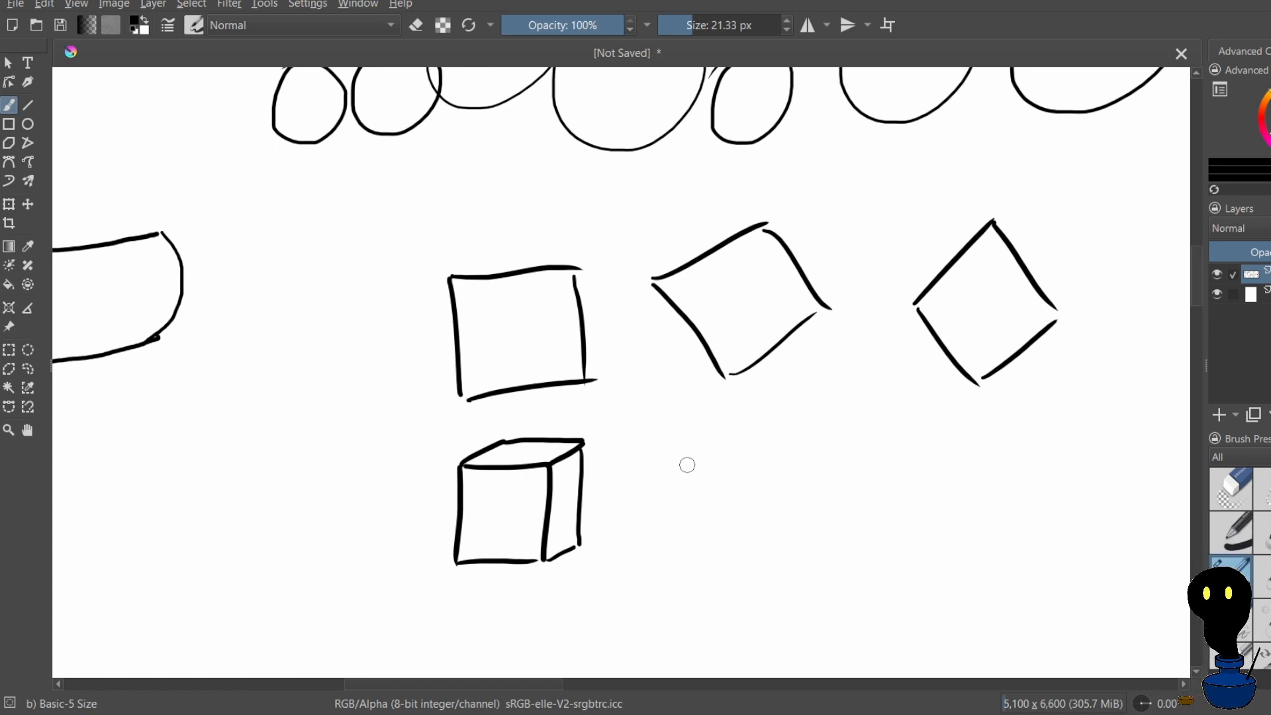
Draw a small tilted square directly below the large tilted square as a second cube's front face, redrawing its misdrawn side
left_click_drag(684, 469, 755, 449)
left_click_drag(682, 472, 692, 532)
left_click_drag(755, 451, 760, 524)
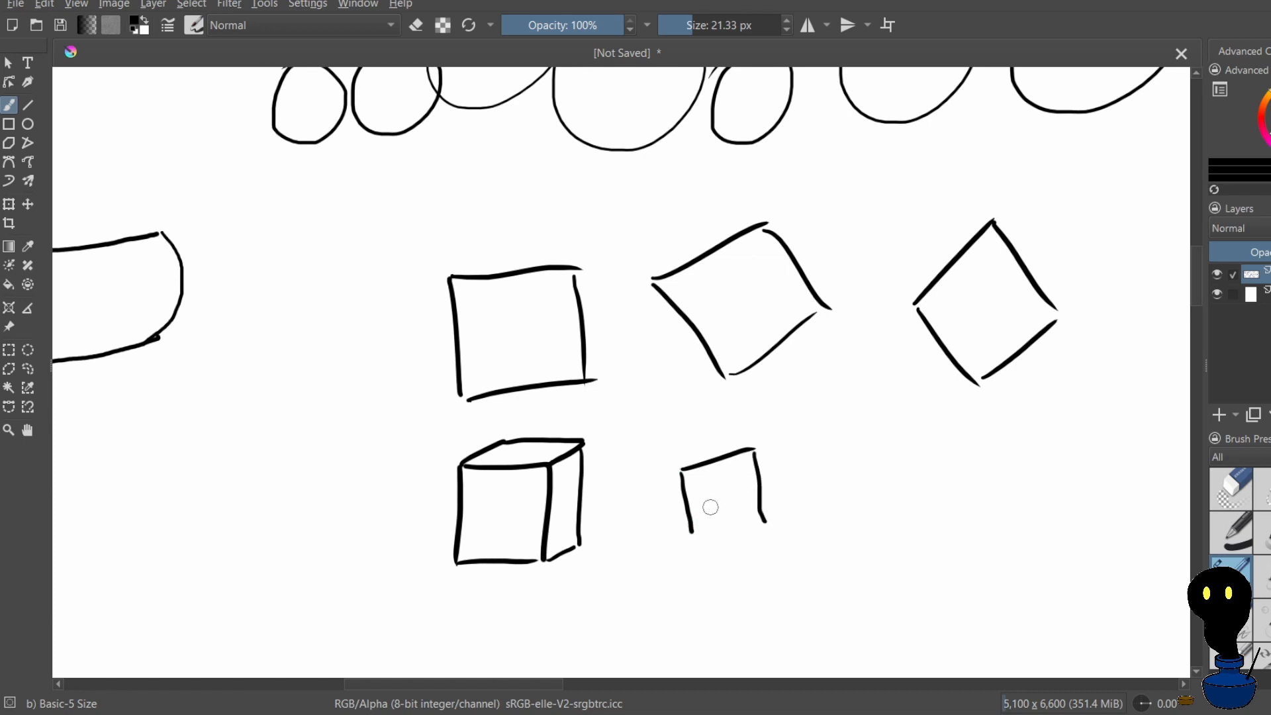
key("ctrl+z")
left_click_drag(767, 453, 778, 502)
left_click_drag(709, 534, 772, 516)
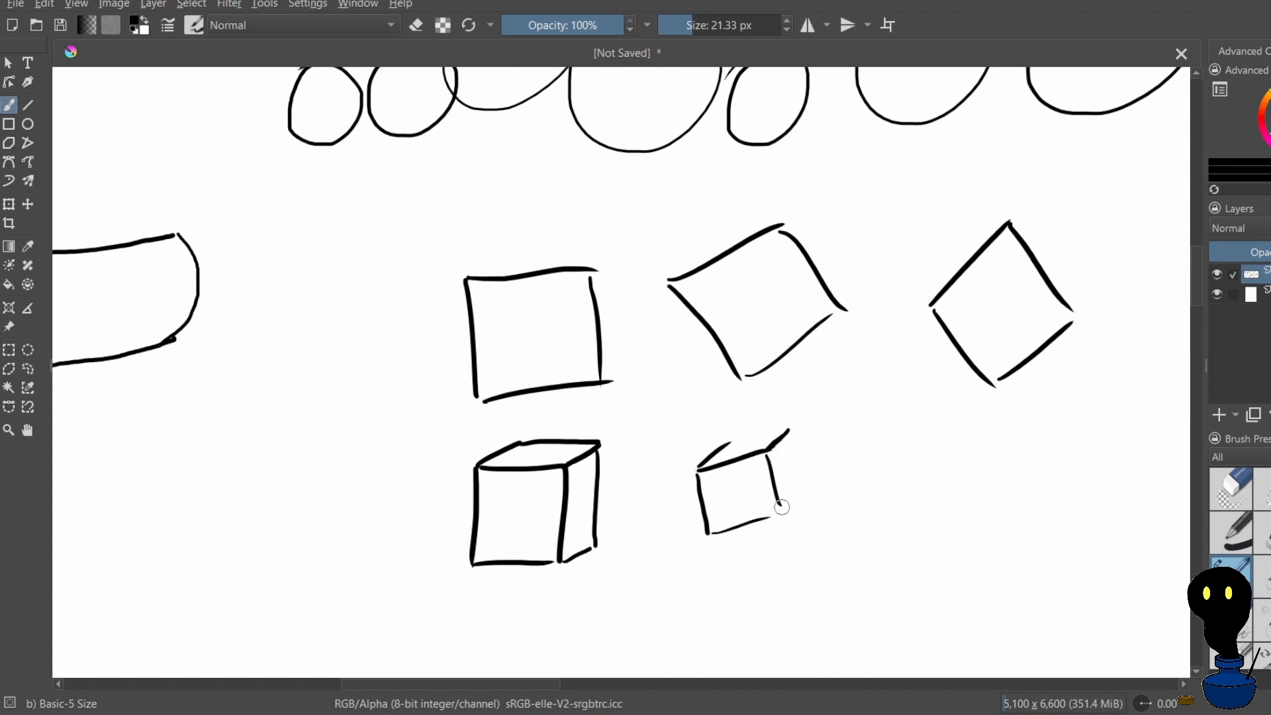
Complete the tilted cube by drawing its slanted top face and narrow side face, undoing misdrawn strokes
key("ctrl+z")
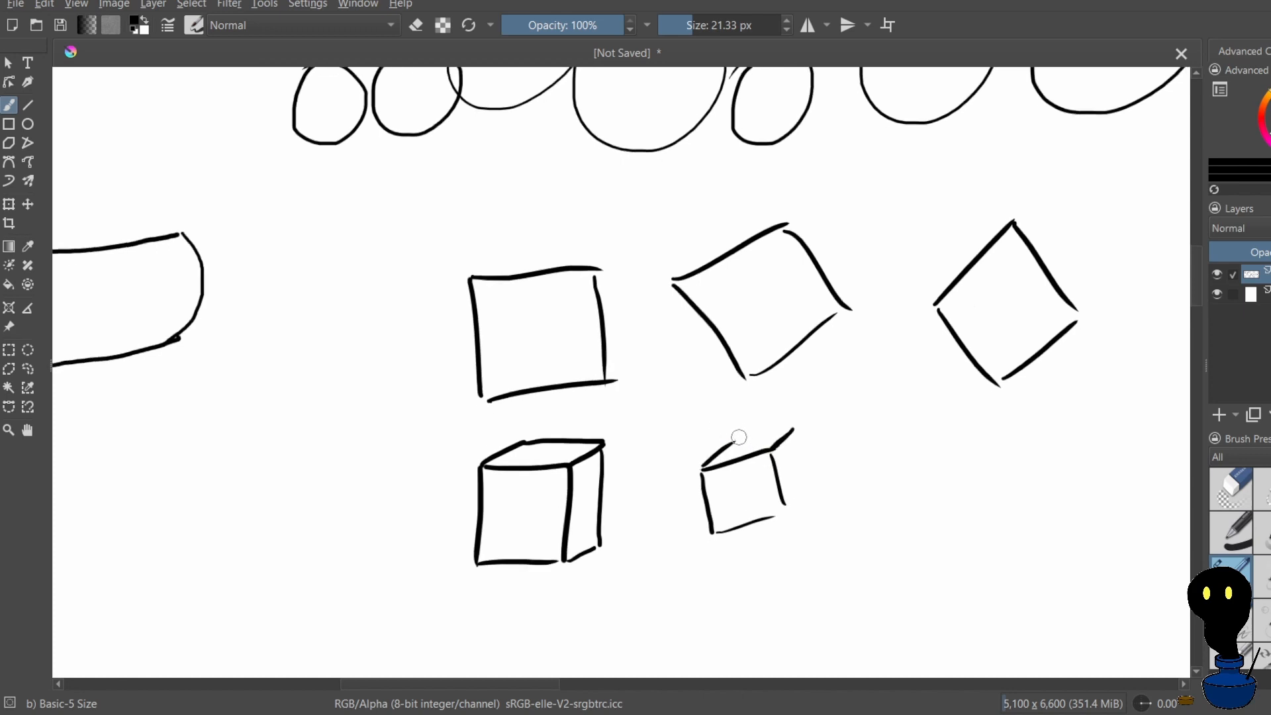
left_click_drag(733, 441, 789, 434)
key("ctrl+z")
key("ctrl+z")
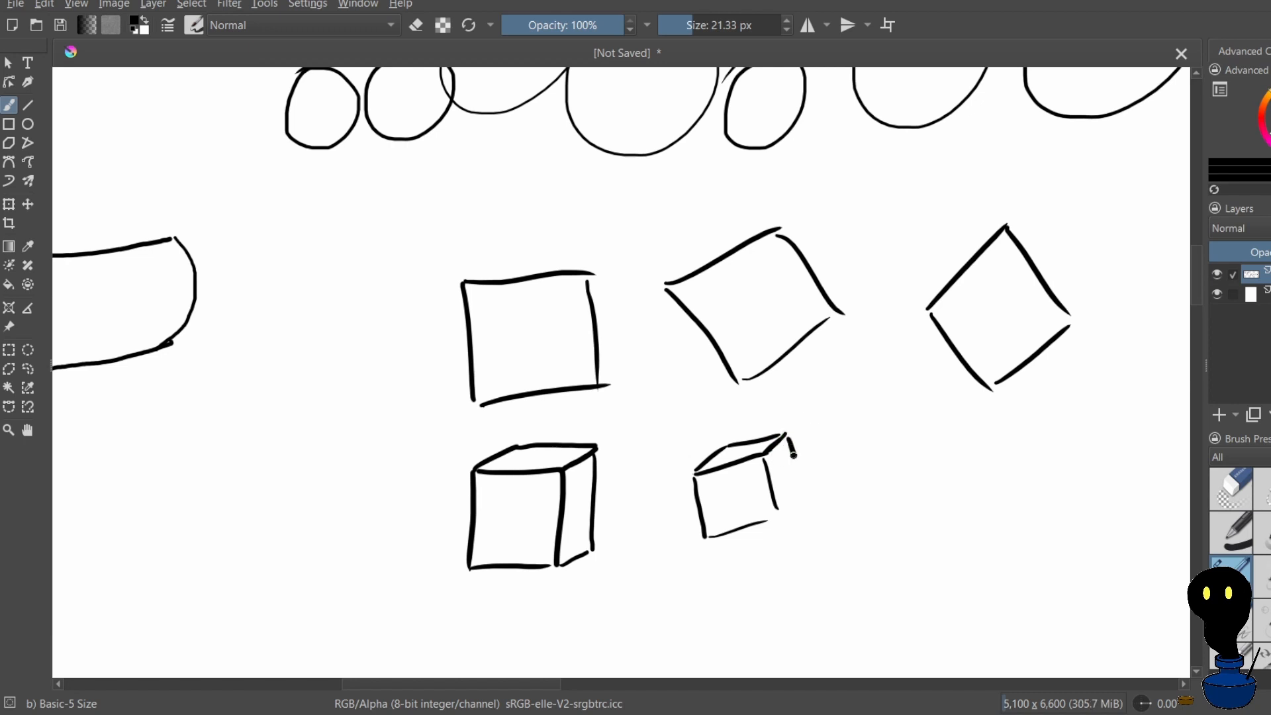
mouse_move(794, 454)
left_mouse_down()
mouse_move(820, 504)
mouse_move(805, 534)
mouse_move(833, 519)
mouse_move(808, 548)
left_mouse_up()
key("ctrl+z")
key("ctrl+z")
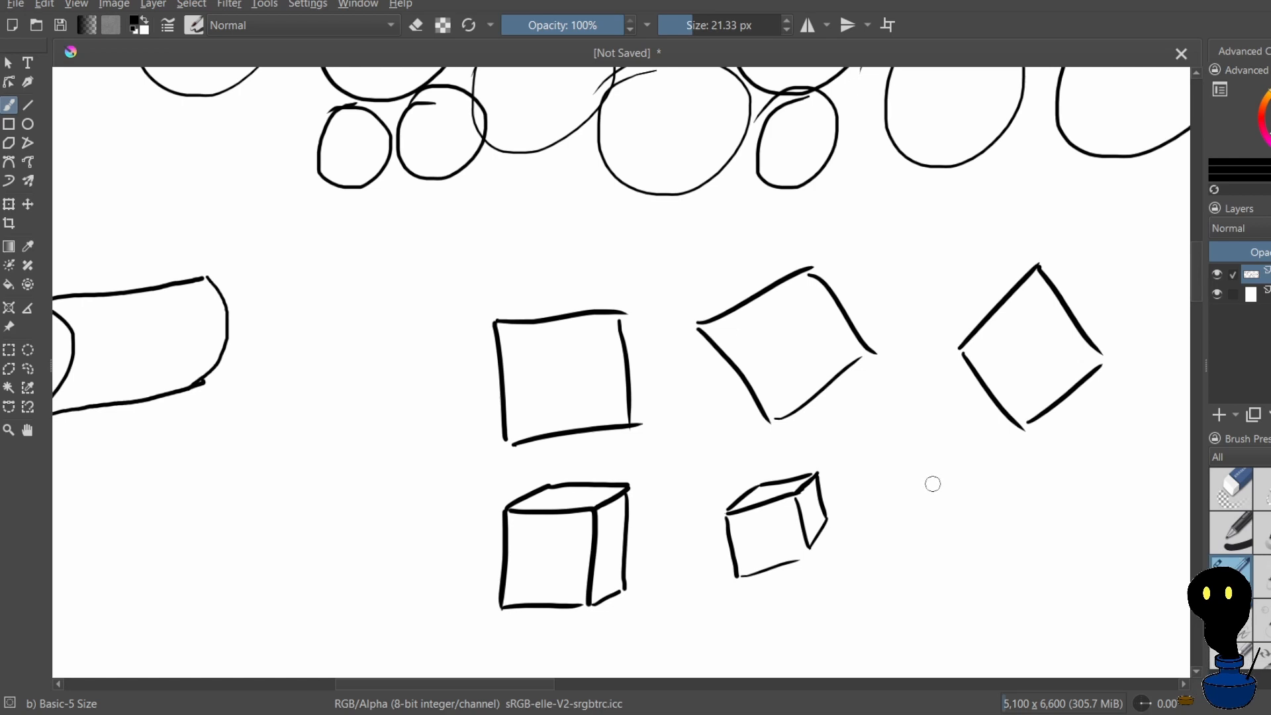
Draw a small diamond below the large diamond, adding short receding edges and the back edge of its upper-left face
mouse_move(940, 469)
left_mouse_down()
mouse_move(906, 504)
mouse_move(968, 494)
mouse_move(933, 530)
mouse_move(973, 512)
mouse_move(945, 540)
left_mouse_up()
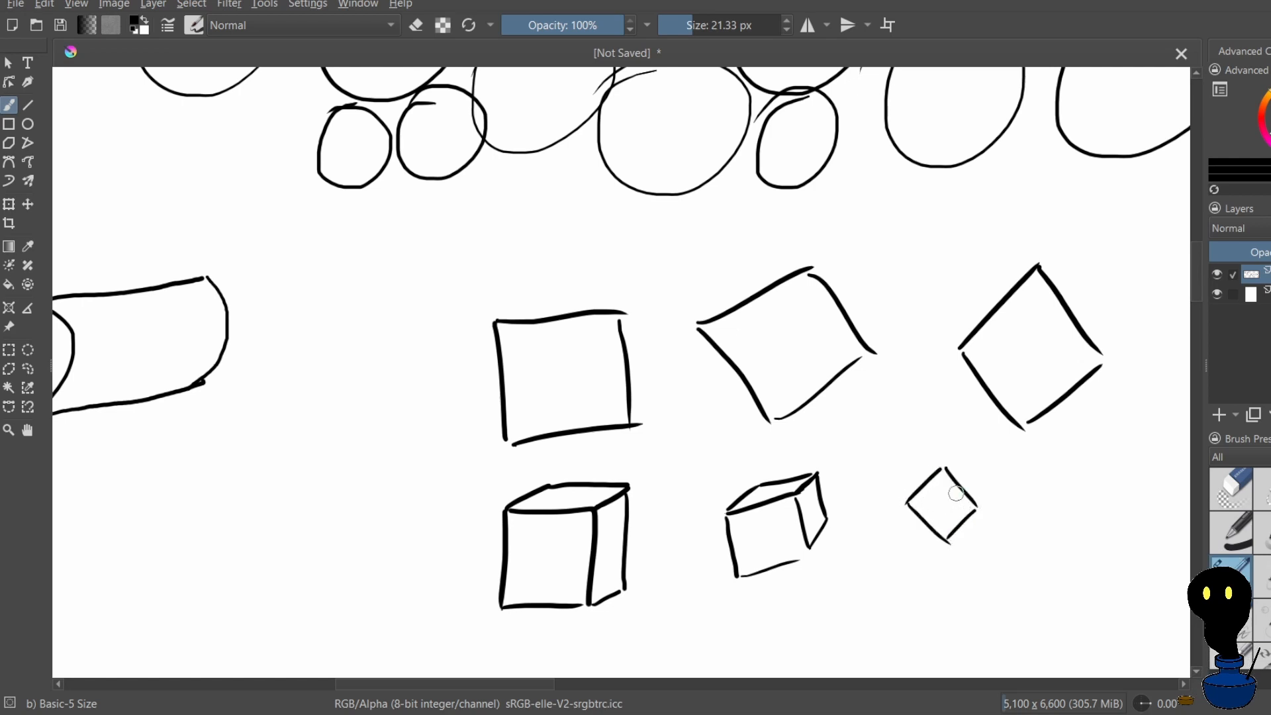
mouse_move(903, 502)
left_mouse_down()
mouse_move(910, 474)
mouse_move(943, 469)
mouse_move(978, 514)
left_mouse_up()
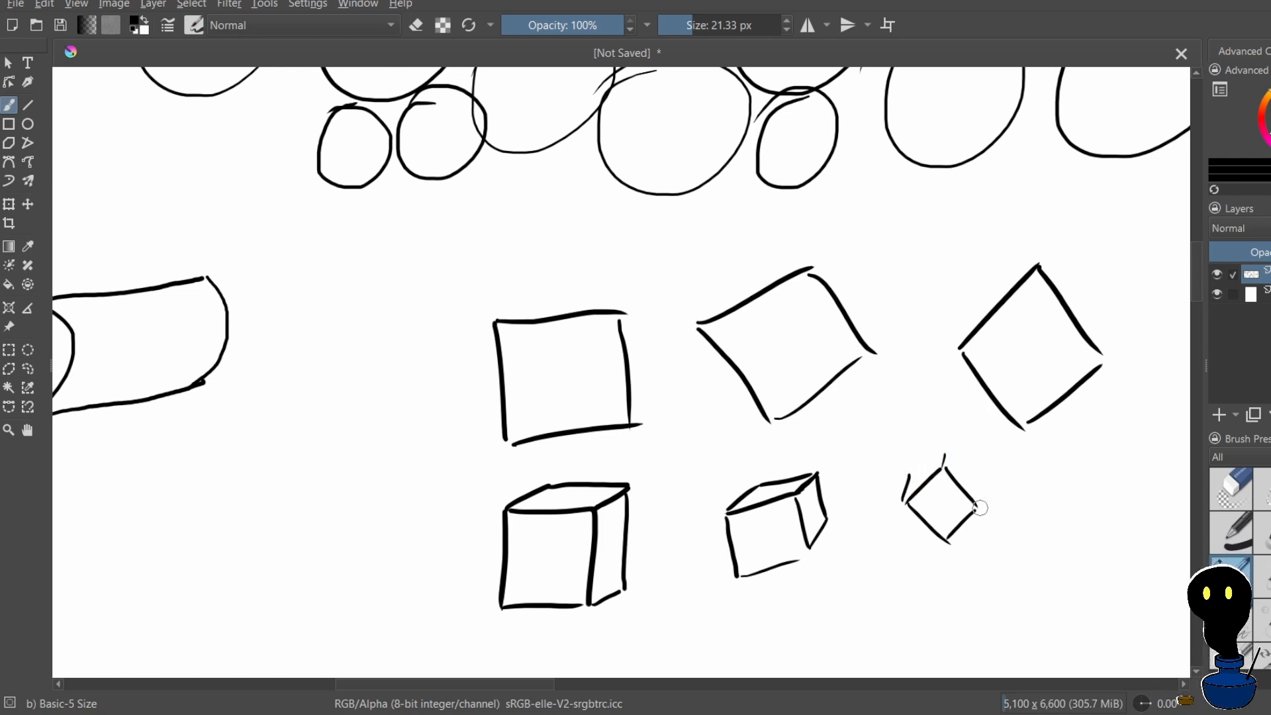
left_click_drag(911, 474, 945, 455)
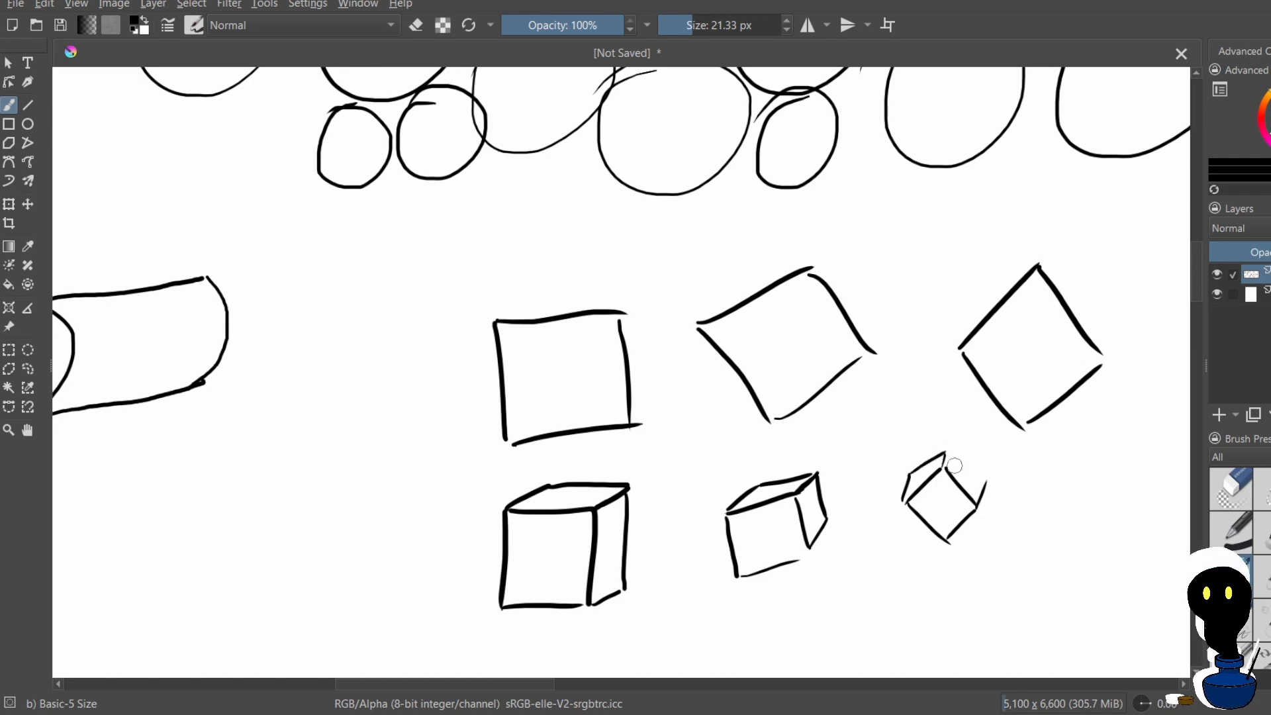
key("ctrl+z")
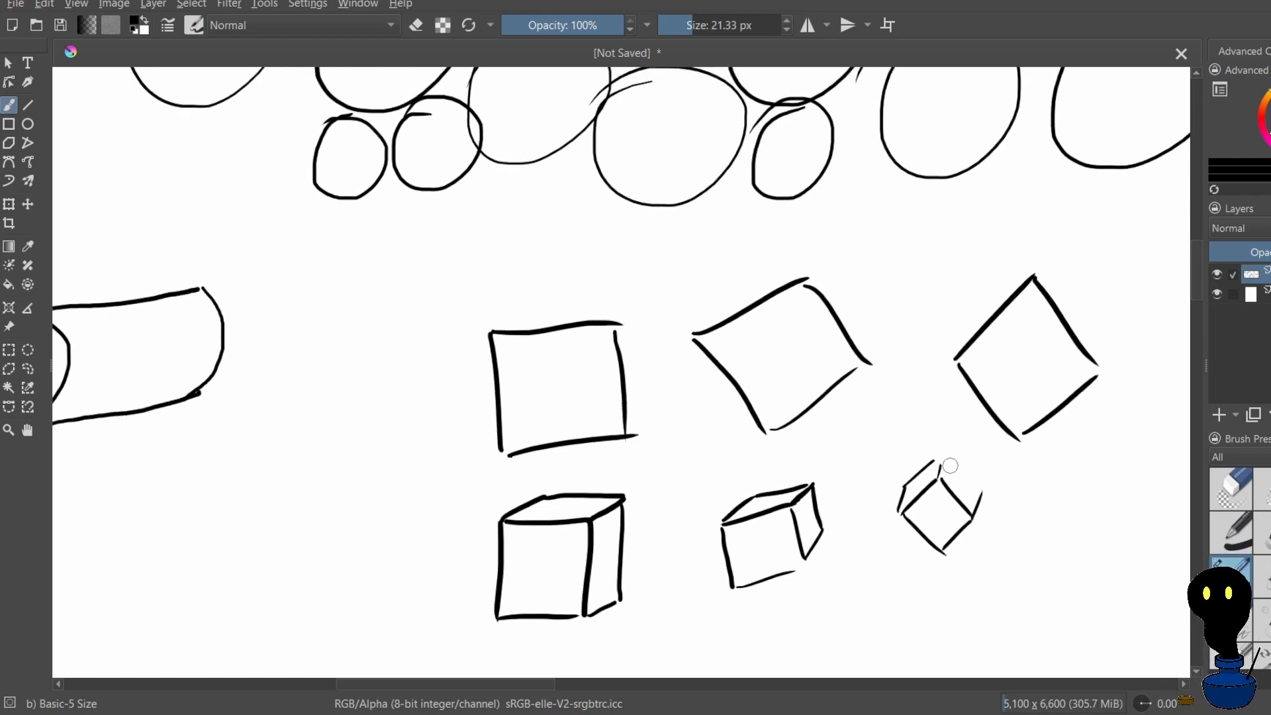
Draw the back edge of the diamond cube's upper-right face, undoing misdrawn attempts there and at the top corner
left_click_drag(945, 464, 984, 494)
key("ctrl+z")
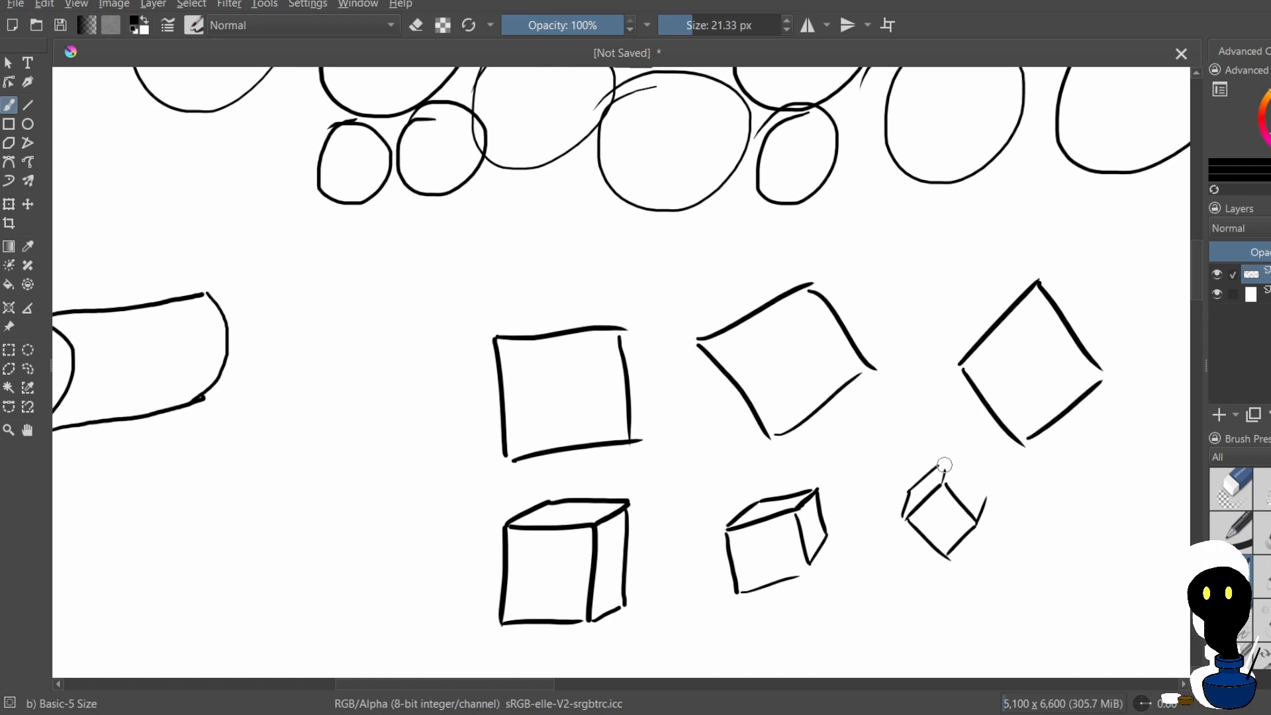
left_click_drag(945, 465, 986, 494)
key("ctrl+z")
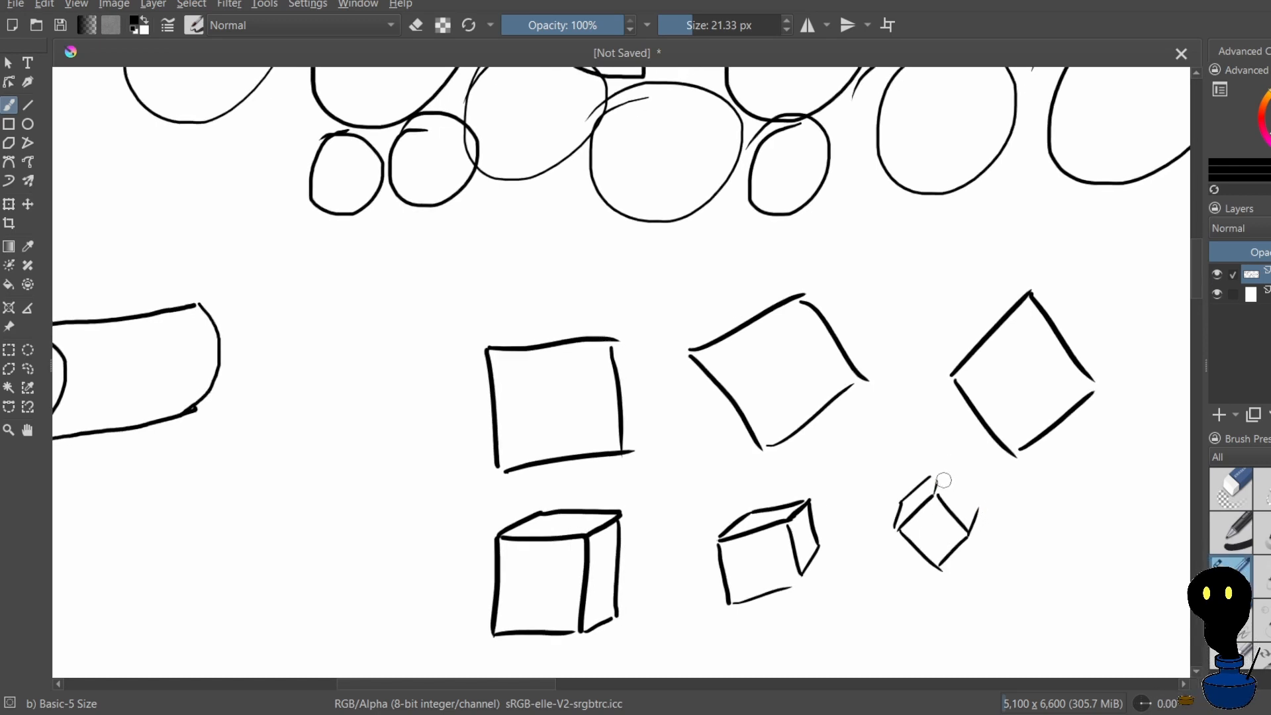
left_click_drag(941, 482, 972, 513)
key("ctrl+z")
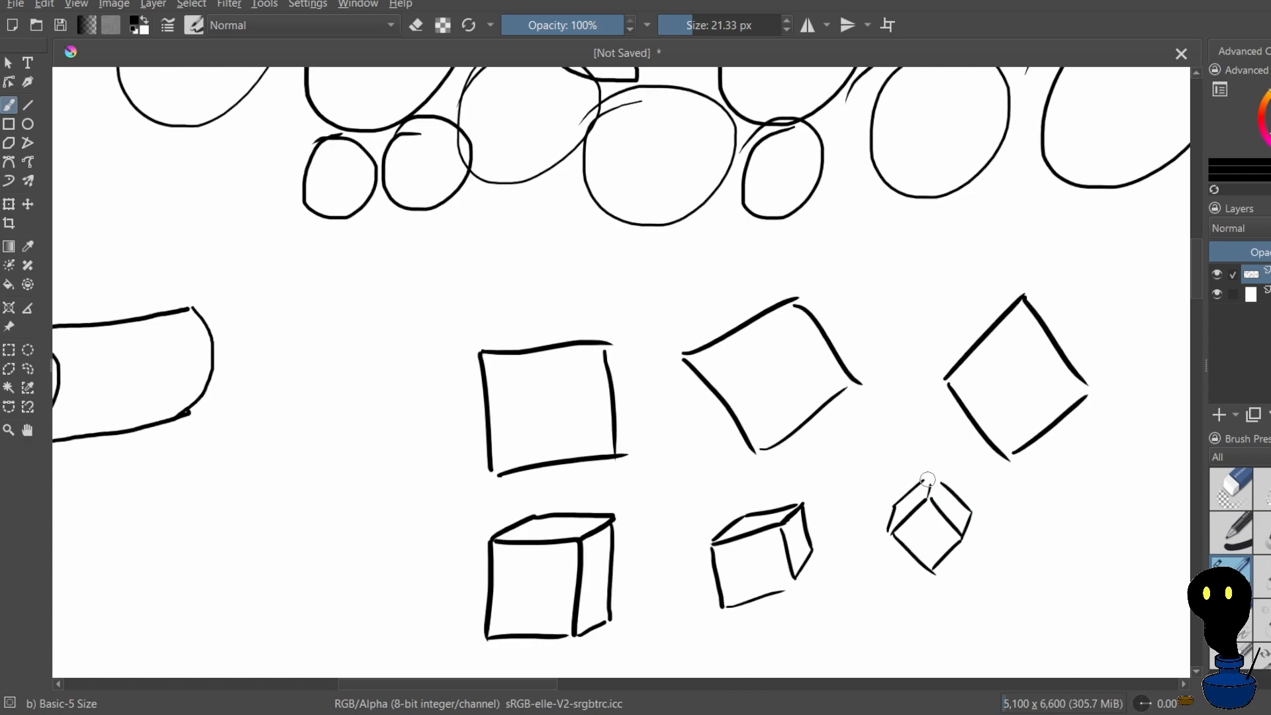
key("ctrl+z")
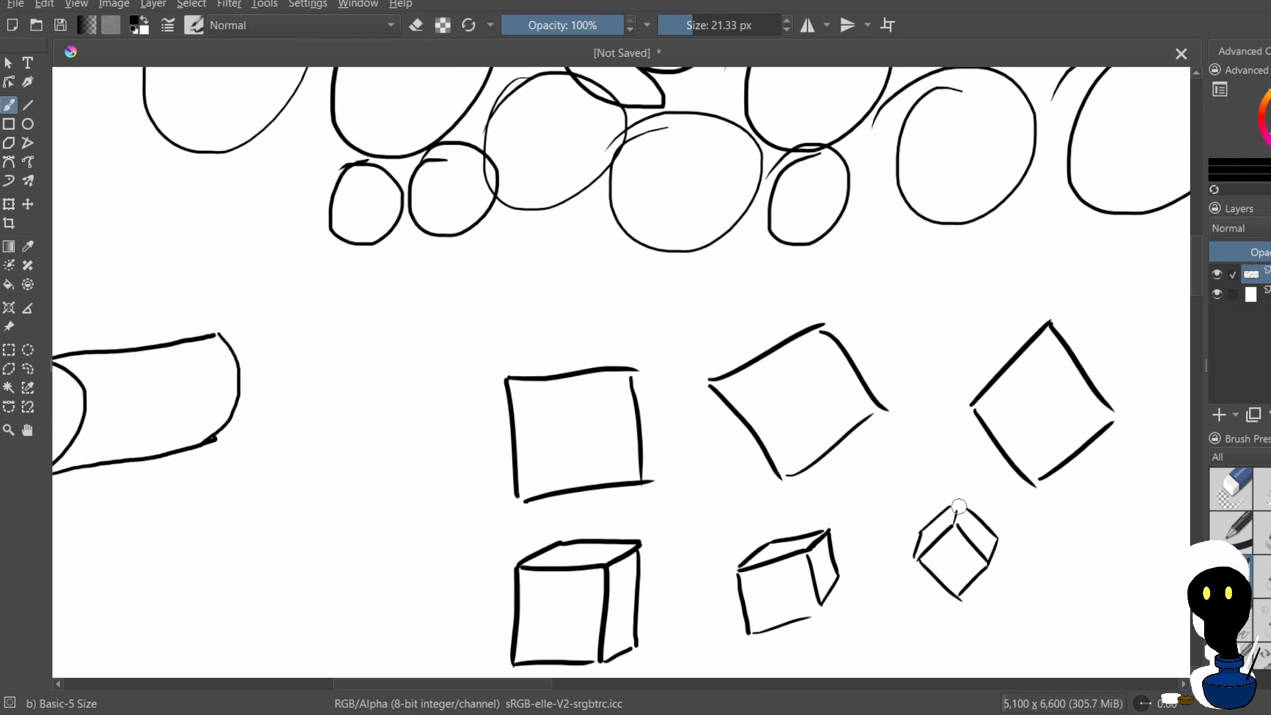
left_click_drag(960, 507, 955, 525)
key("ctrl+z")
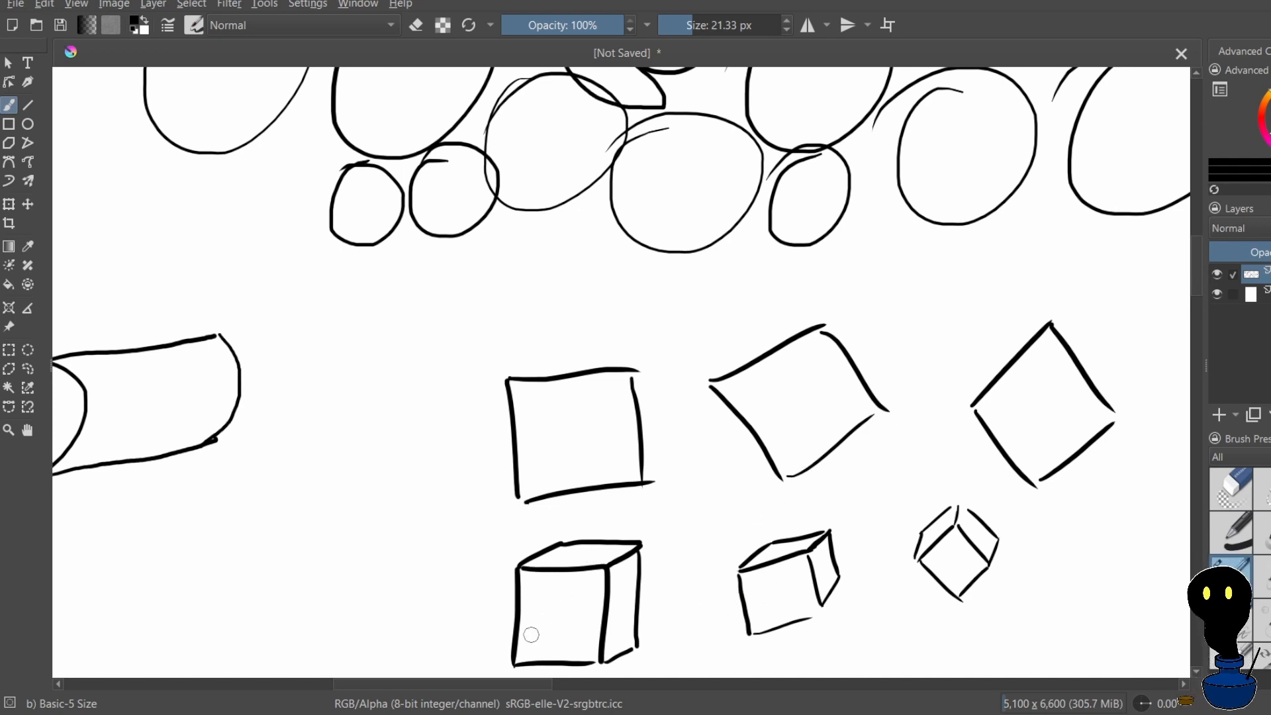
Draw a slanted axis line that enters the upright cube's front face and continues beyond its side face
mouse_move(523, 618)
left_mouse_down()
mouse_move(530, 631)
mouse_move(562, 625)
left_mouse_up()
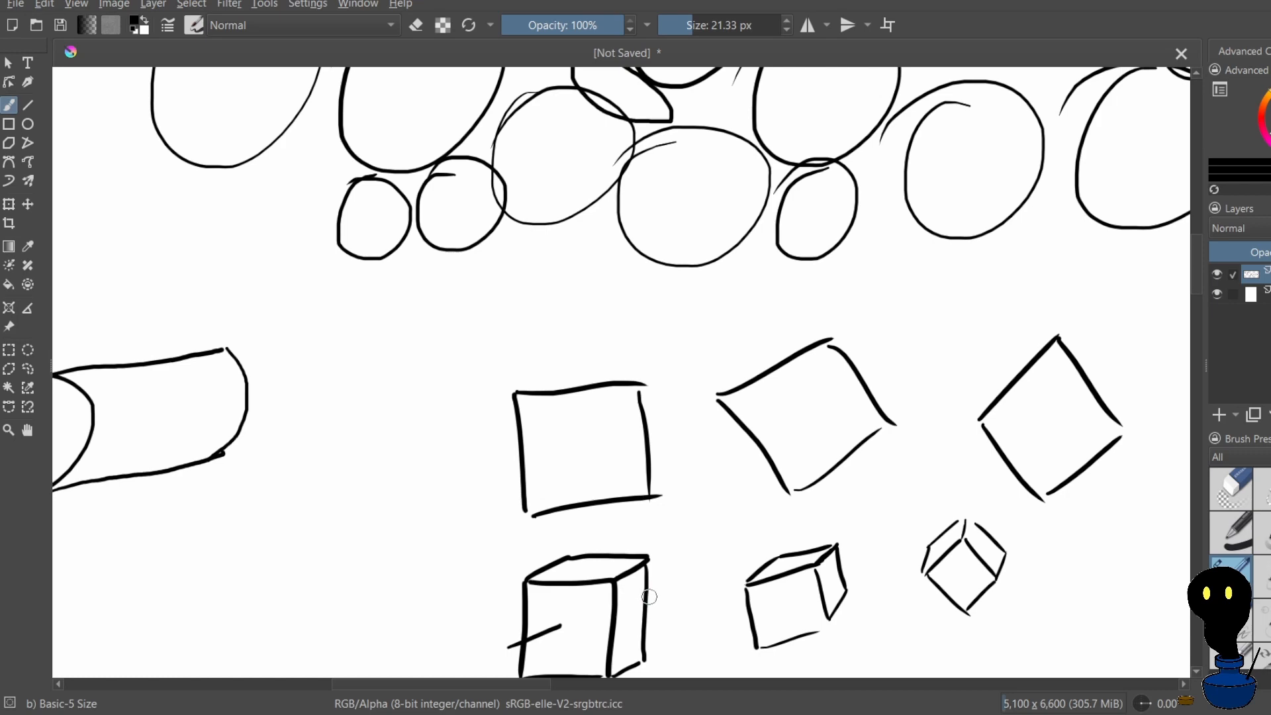
left_click_drag(649, 596, 677, 580)
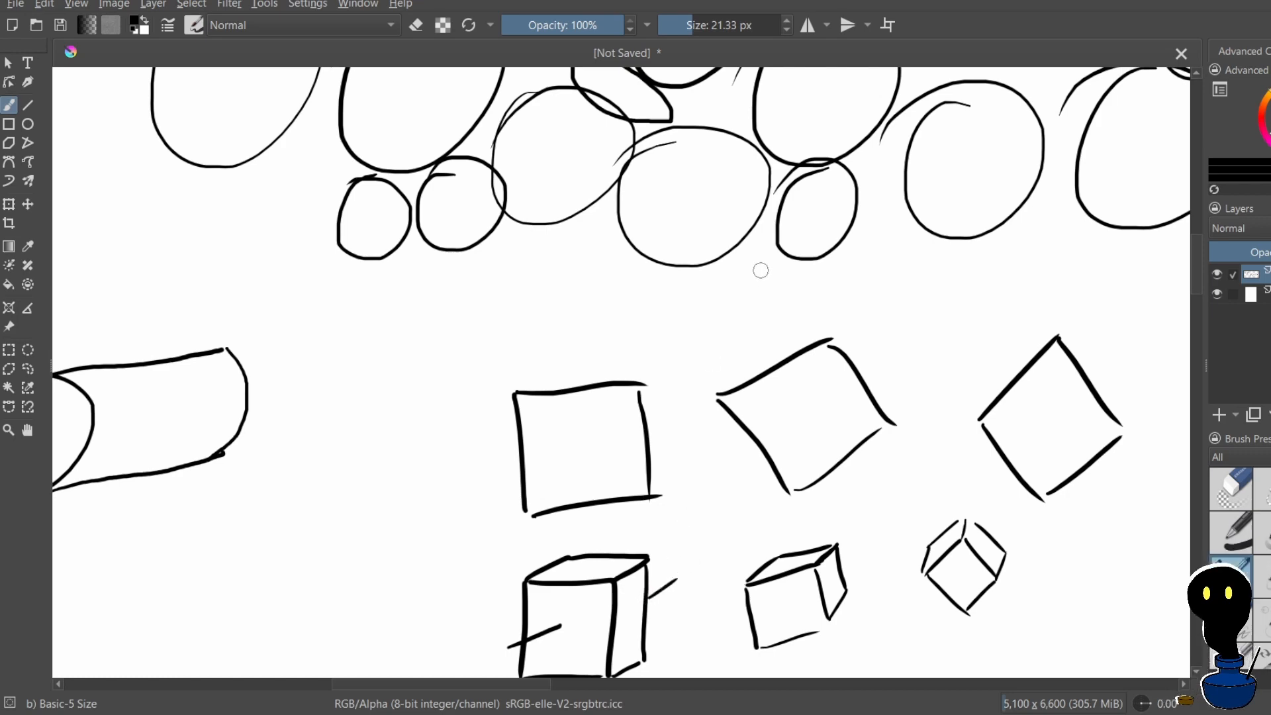
scroll(761, 270, "down", 2)
scroll(863, 335, "up", 1)
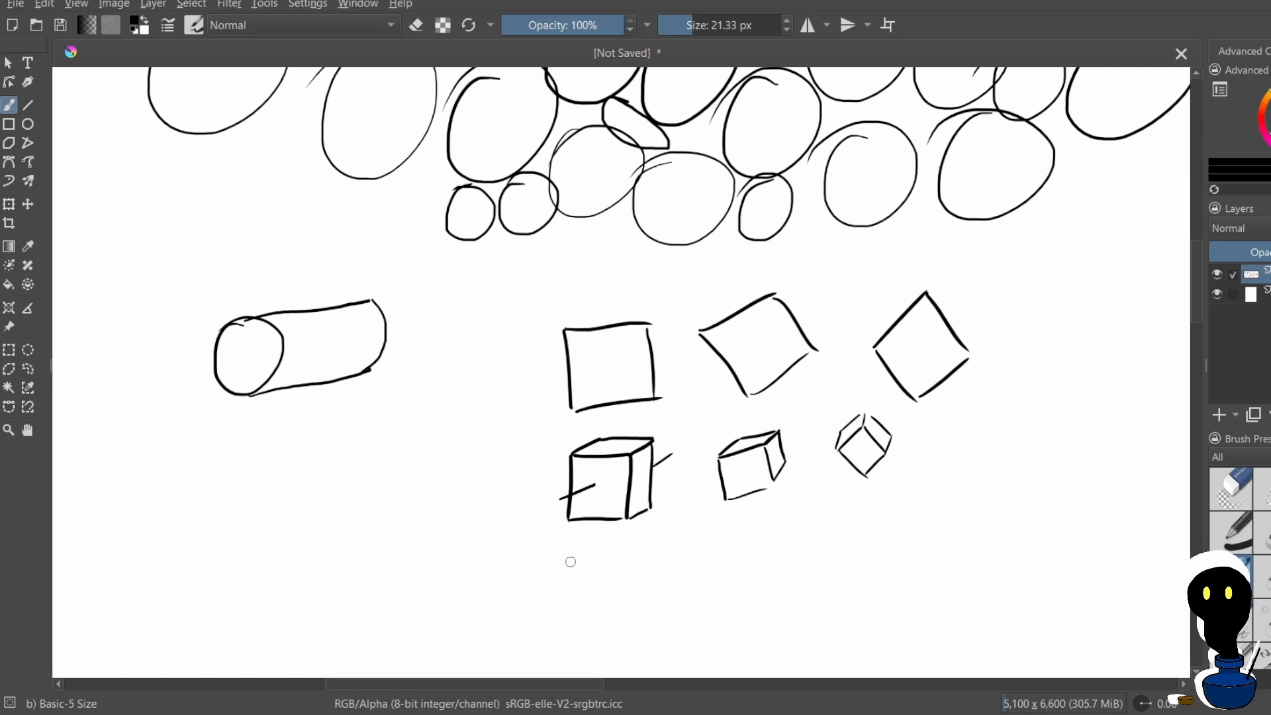
Draw axis lines through the tilted cube and the diamond cube in their depth directions, undoing misdrawn strokes
mouse_move(715, 488)
left_mouse_down()
mouse_move(750, 466)
mouse_move(736, 493)
left_mouse_up()
key("ctrl+z")
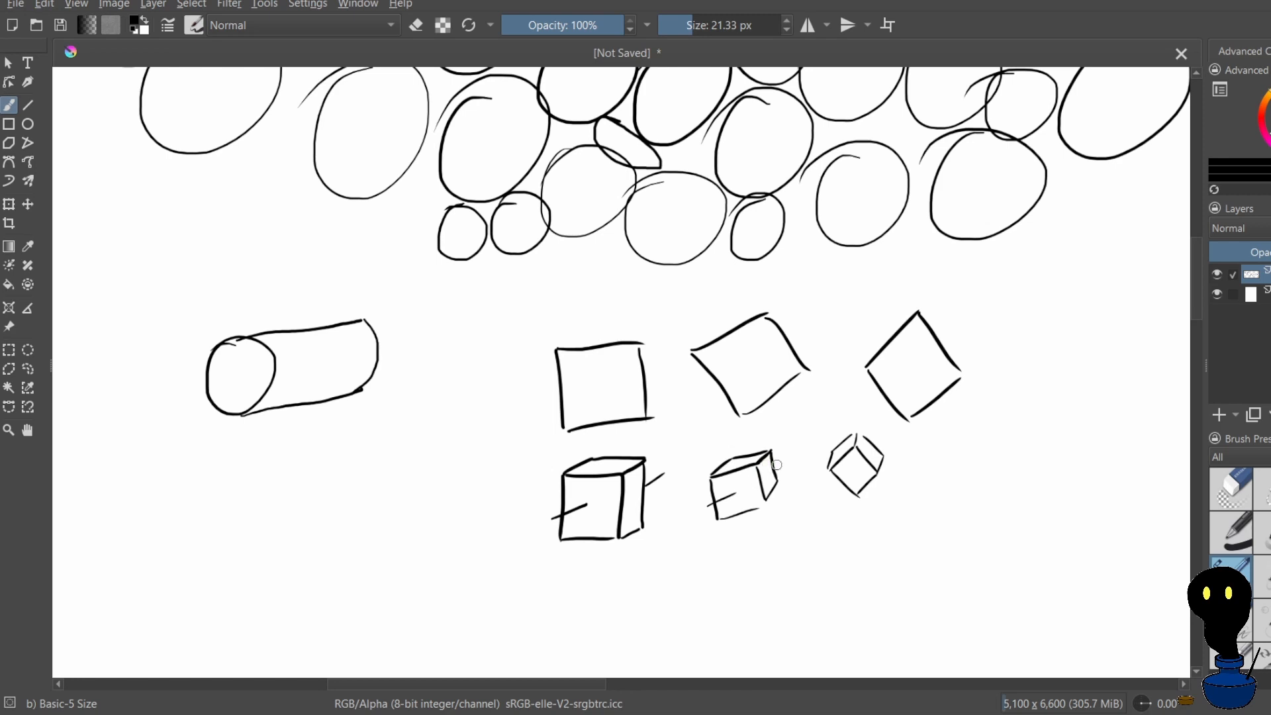
key("ctrl+z")
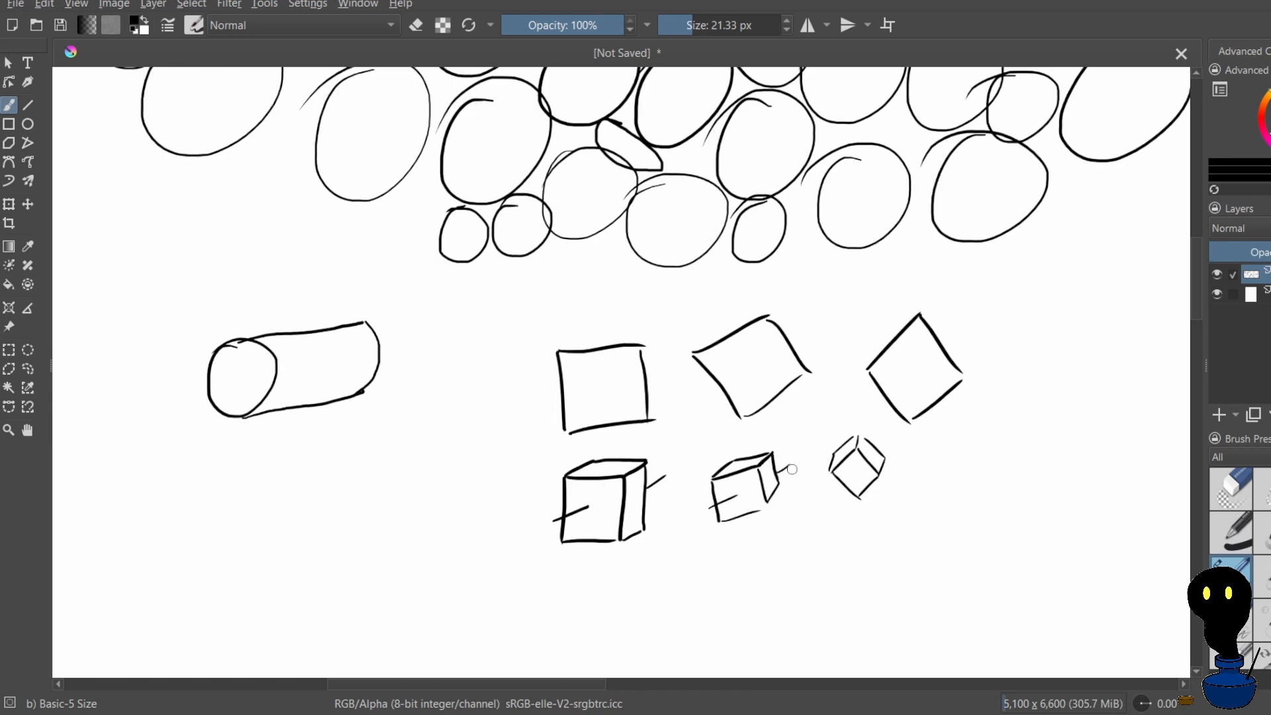
key("ctrl+z")
key("ctrl+z")
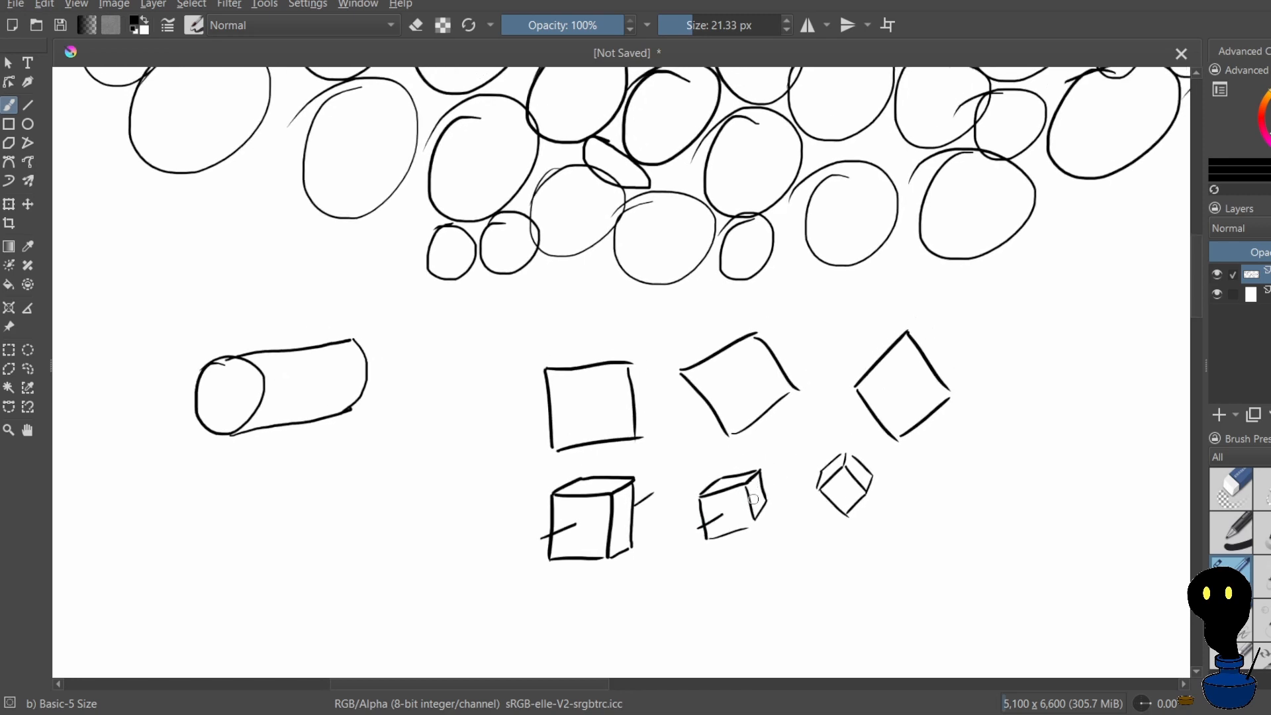
left_click_drag(765, 489, 786, 476)
key("ctrl+z")
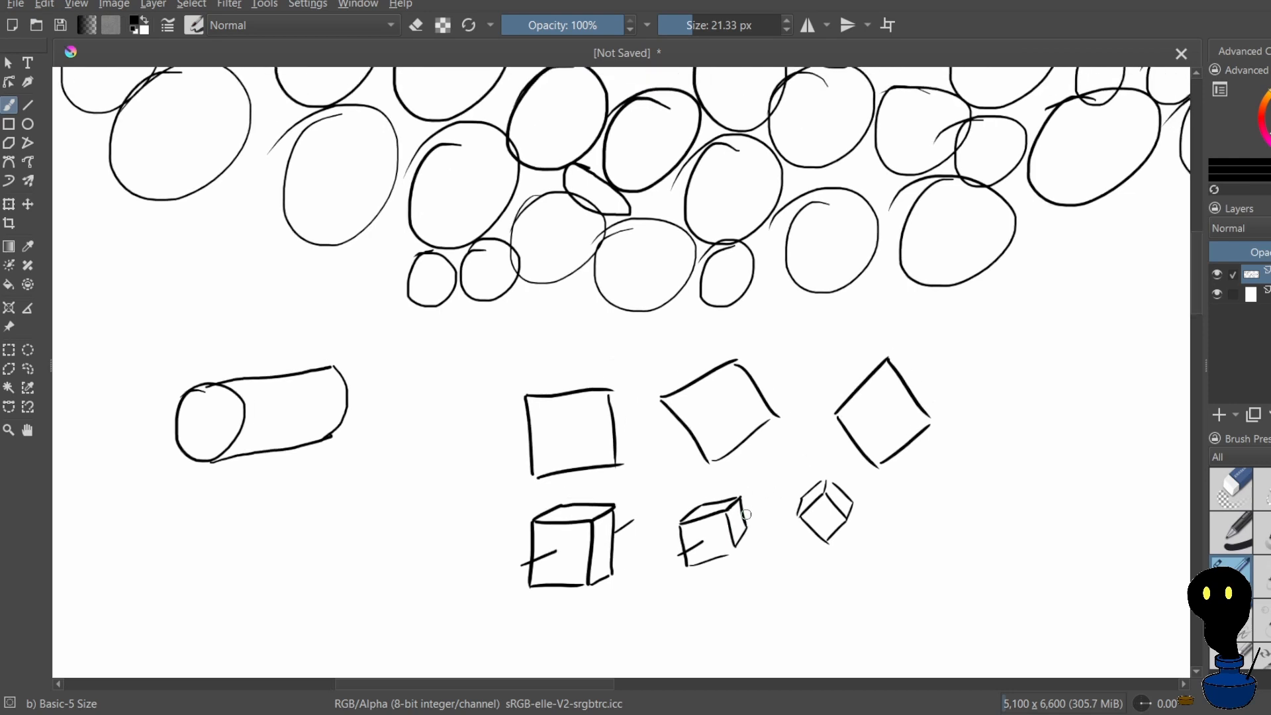
key("ctrl+z")
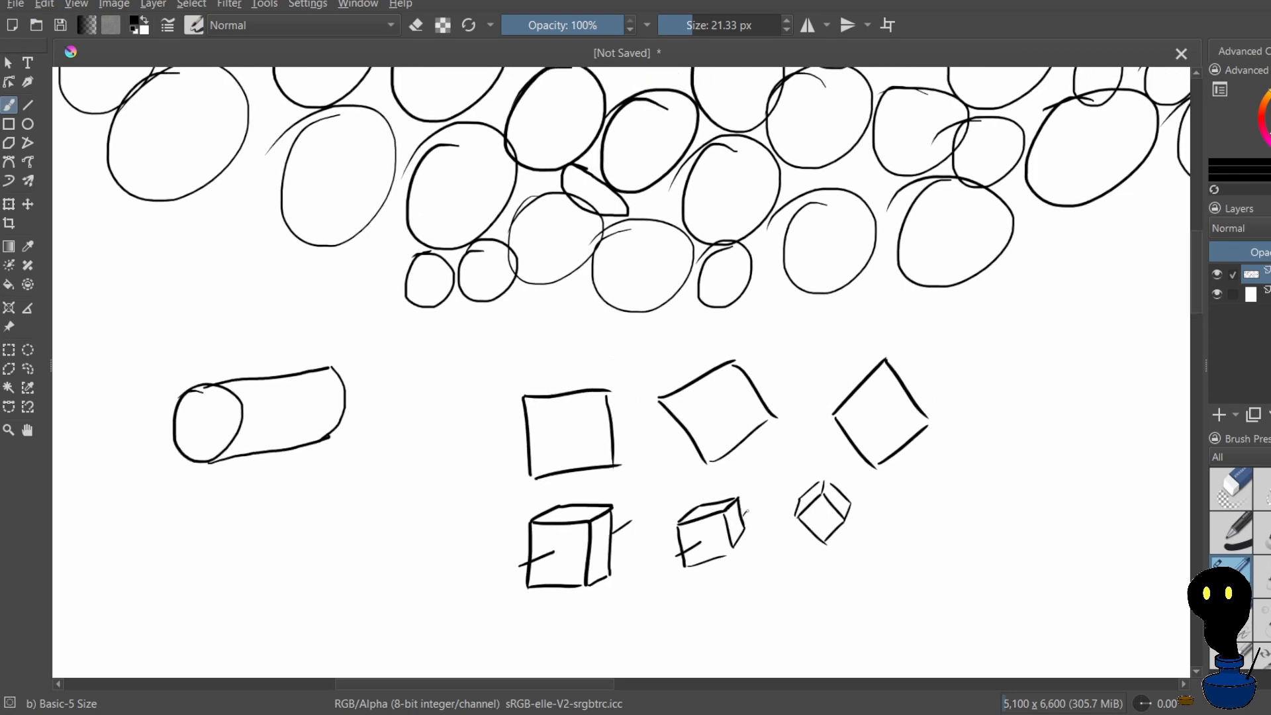
key("ctrl+z")
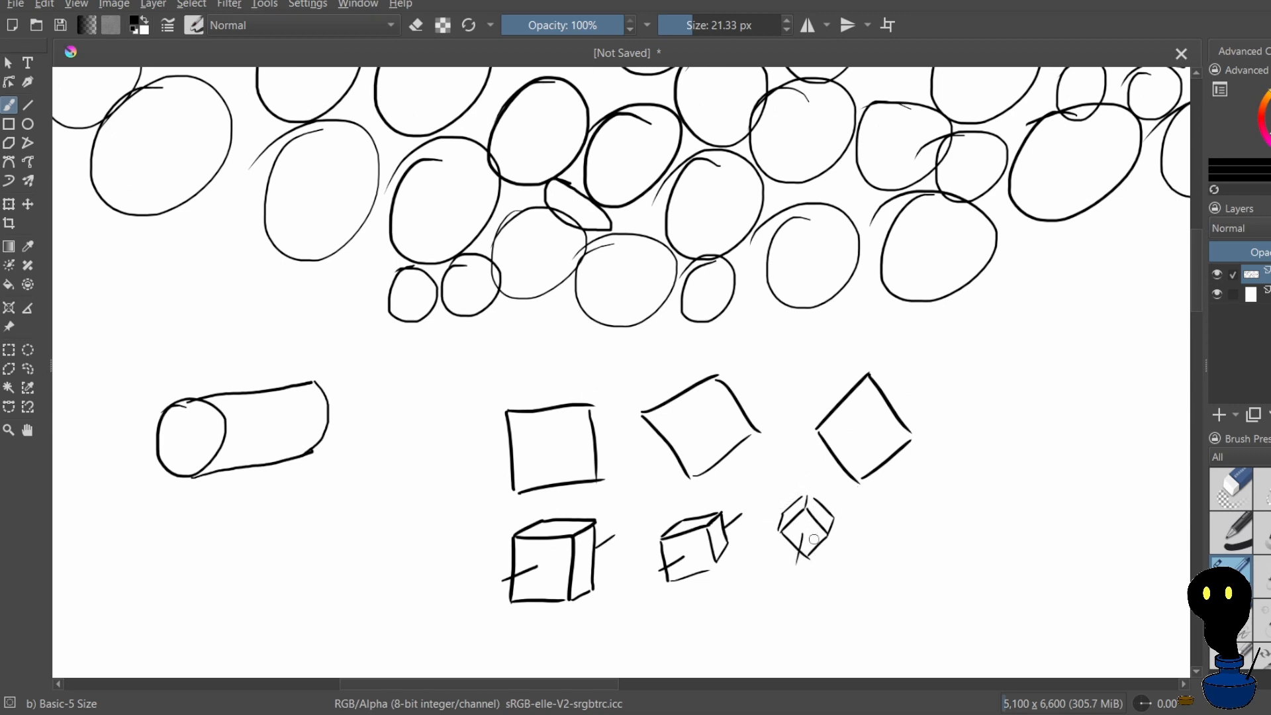
left_click_drag(814, 502, 821, 478)
scroll(790, 352, "down", 3)
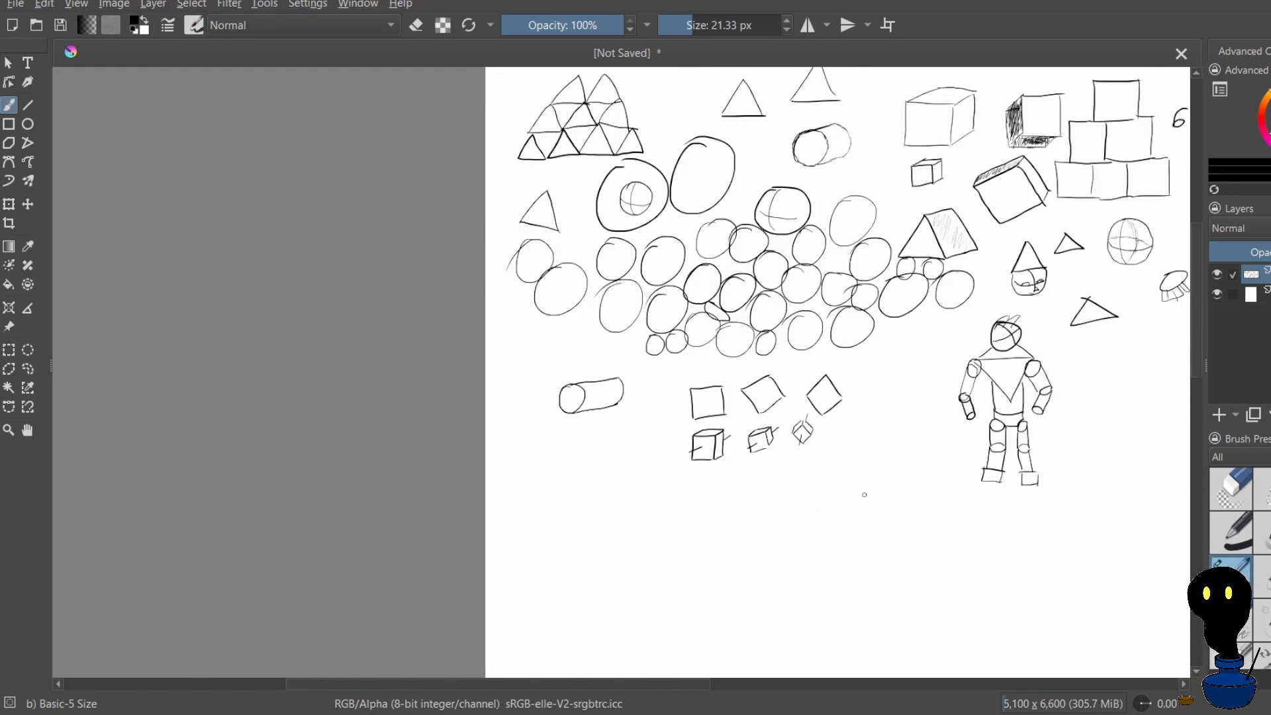
Try to draw a small square with horizontal axis lines on both sides below the upright cube, then undo it
scroll(864, 495, "up", 4)
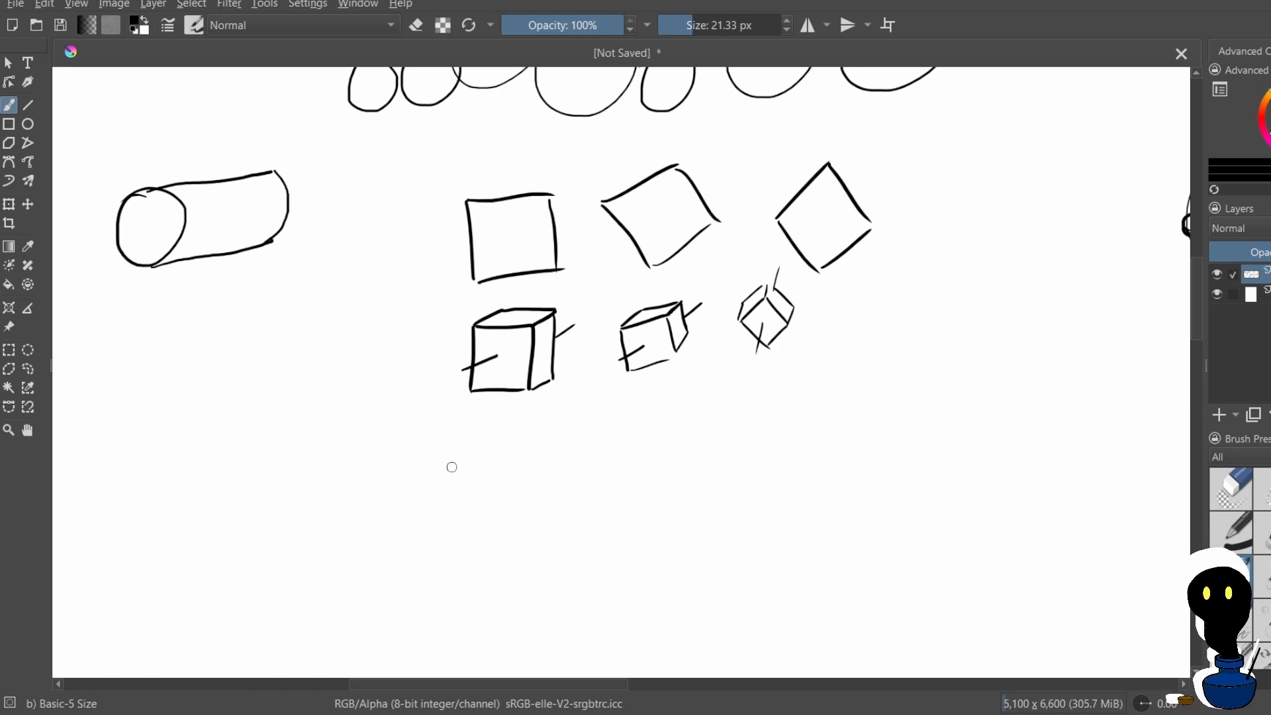
mouse_move(433, 474)
left_mouse_down()
mouse_move(480, 470)
mouse_move(486, 496)
left_mouse_up()
mouse_move(488, 442)
left_mouse_down()
mouse_move(544, 438)
mouse_move(545, 487)
left_mouse_up()
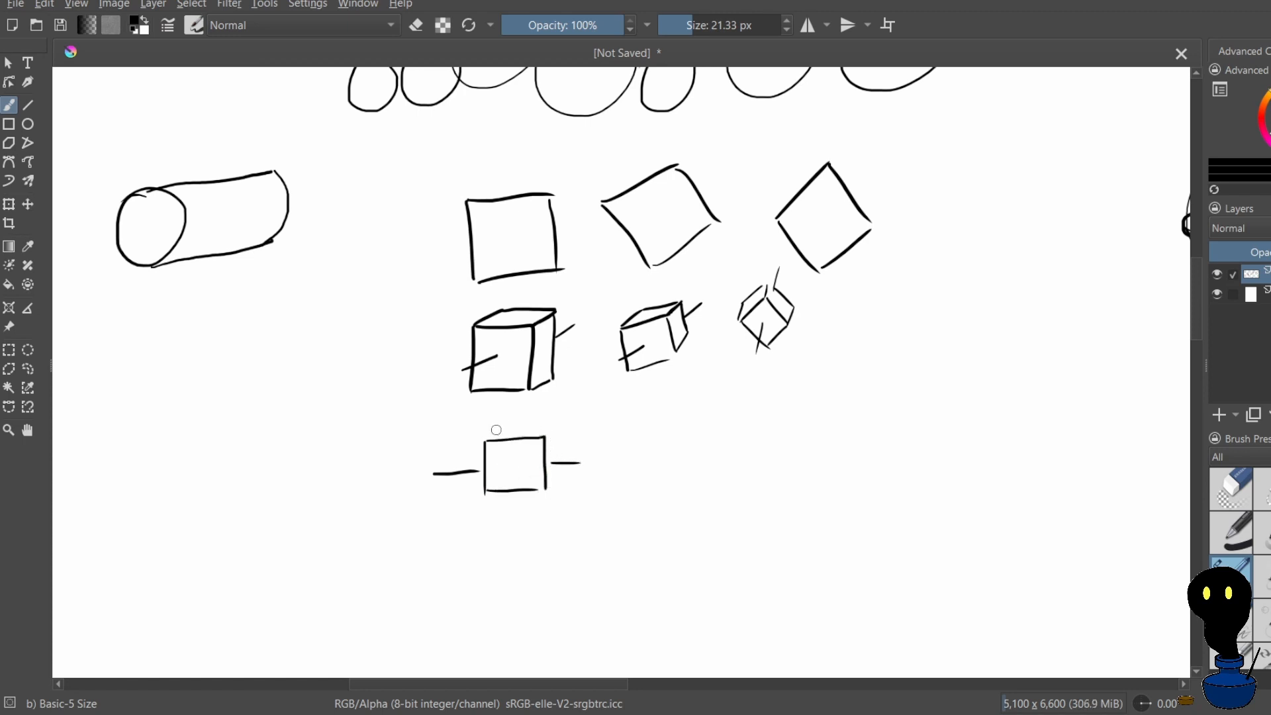
left_click_drag(489, 439, 515, 416)
key("ctrl+z")
key("ctrl+z")
key("ctrl+z")
key("ctrl+z")
key("ctrl+z")
key("ctrl+z")
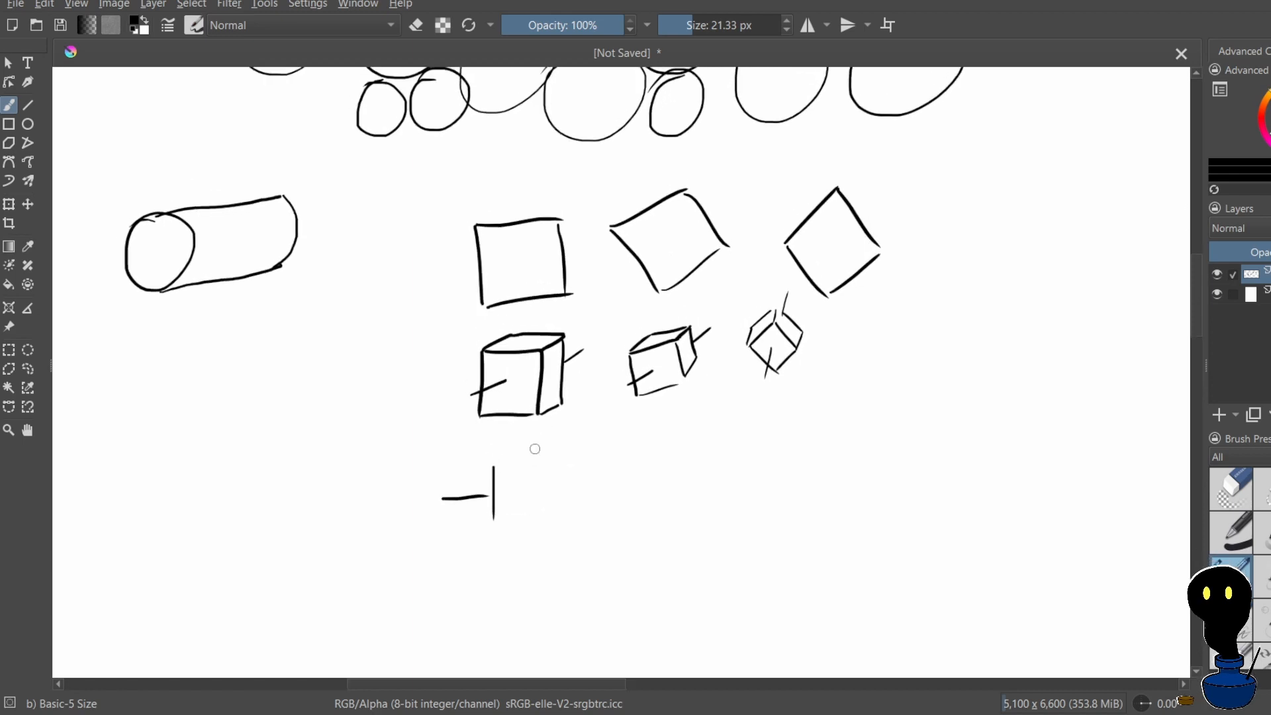
key("ctrl+z")
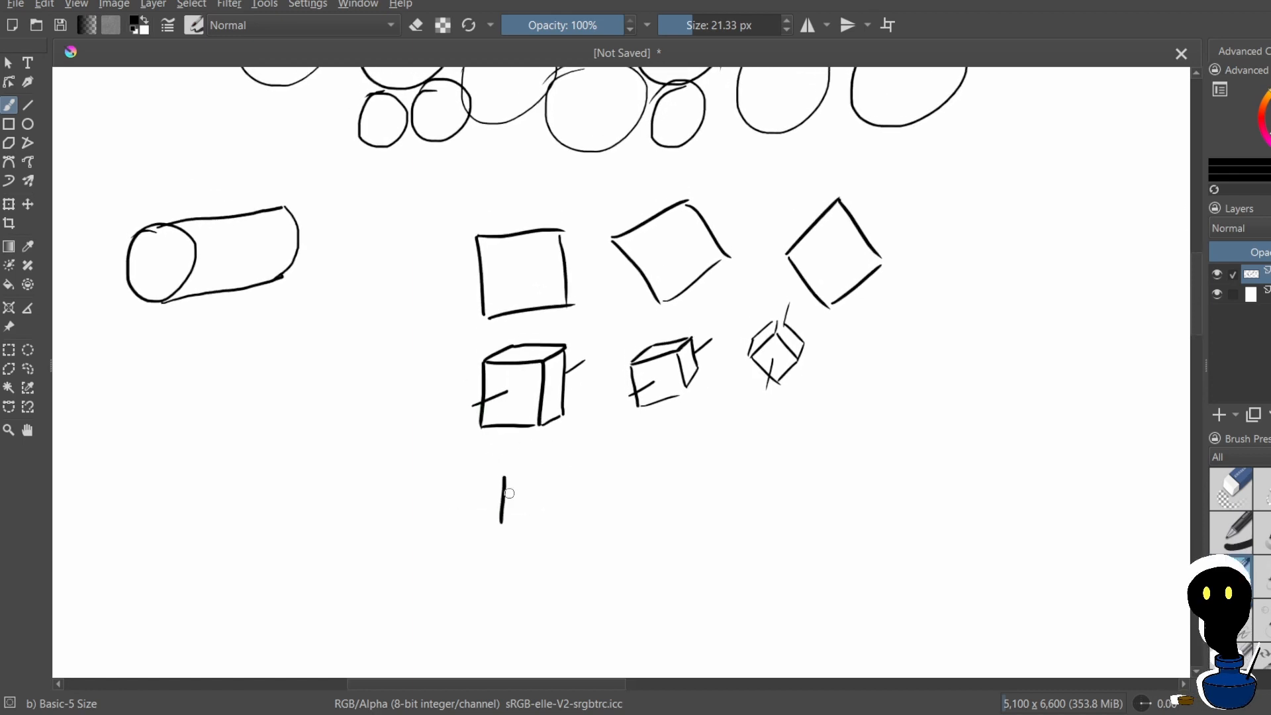
Draw a small upright square below the upright cube as a new cube's front face, undoing misdrawn strokes
mouse_move(506, 474)
left_mouse_down()
mouse_move(550, 476)
mouse_move(548, 519)
mouse_move(520, 565)
left_mouse_up()
key("ctrl+z")
key("ctrl+z")
key("ctrl+z")
key("ctrl+z")
mouse_move(524, 516)
left_mouse_down()
mouse_move(568, 518)
mouse_move(566, 563)
left_mouse_up()
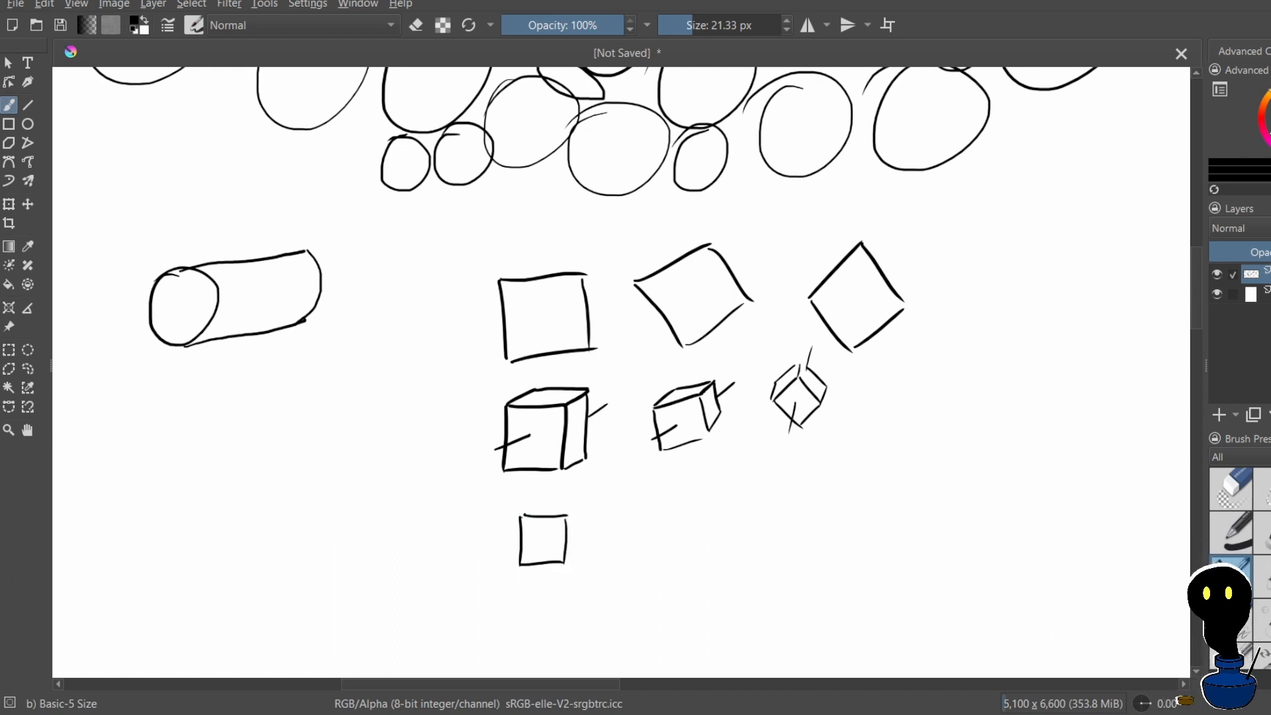
Add the slanted top face and side face to the small square to complete the new cube
mouse_move(520, 516)
left_mouse_down()
mouse_move(550, 499)
mouse_move(583, 504)
mouse_move(573, 533)
mouse_move(584, 520)
left_mouse_up()
key("ctrl+z")
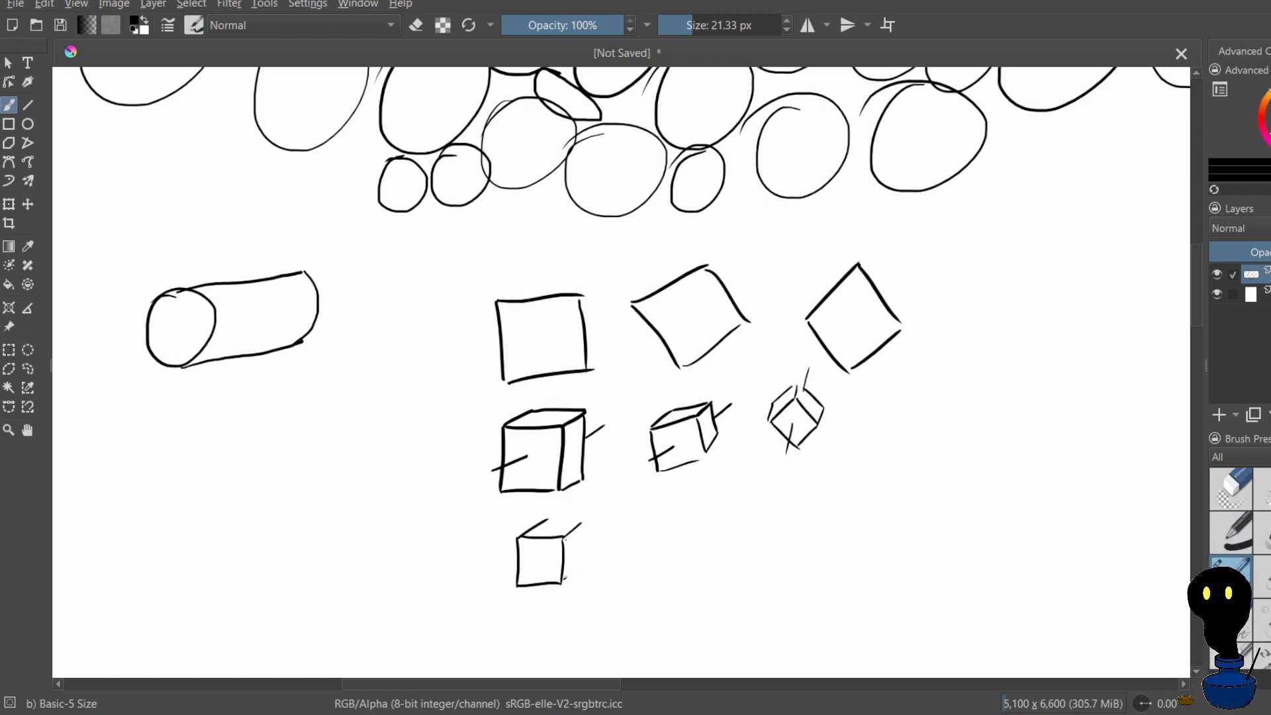
left_click_drag(582, 570, 582, 516)
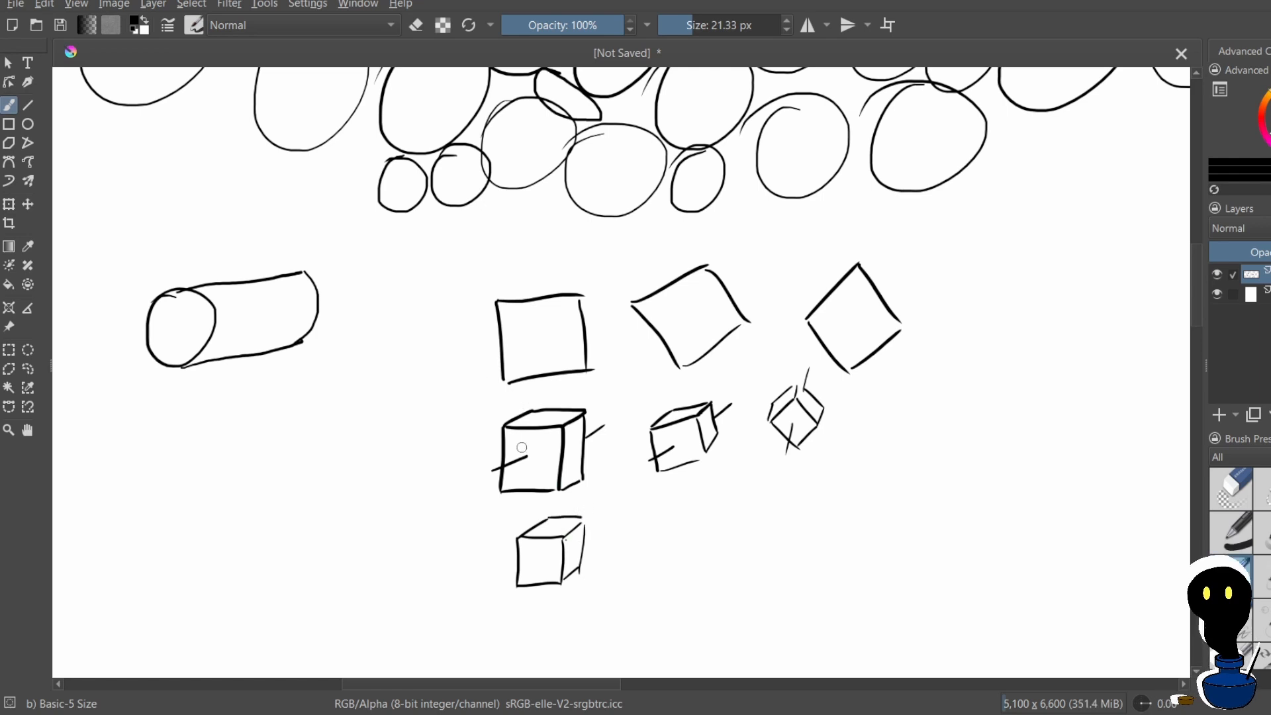
Draw a horizontal axis line extending from both sides of the small lower cube, undoing misdrawn strokes
mouse_move(493, 554)
left_mouse_down()
mouse_move(523, 552)
mouse_move(527, 564)
left_mouse_up()
key("ctrl+z")
key("ctrl+z")
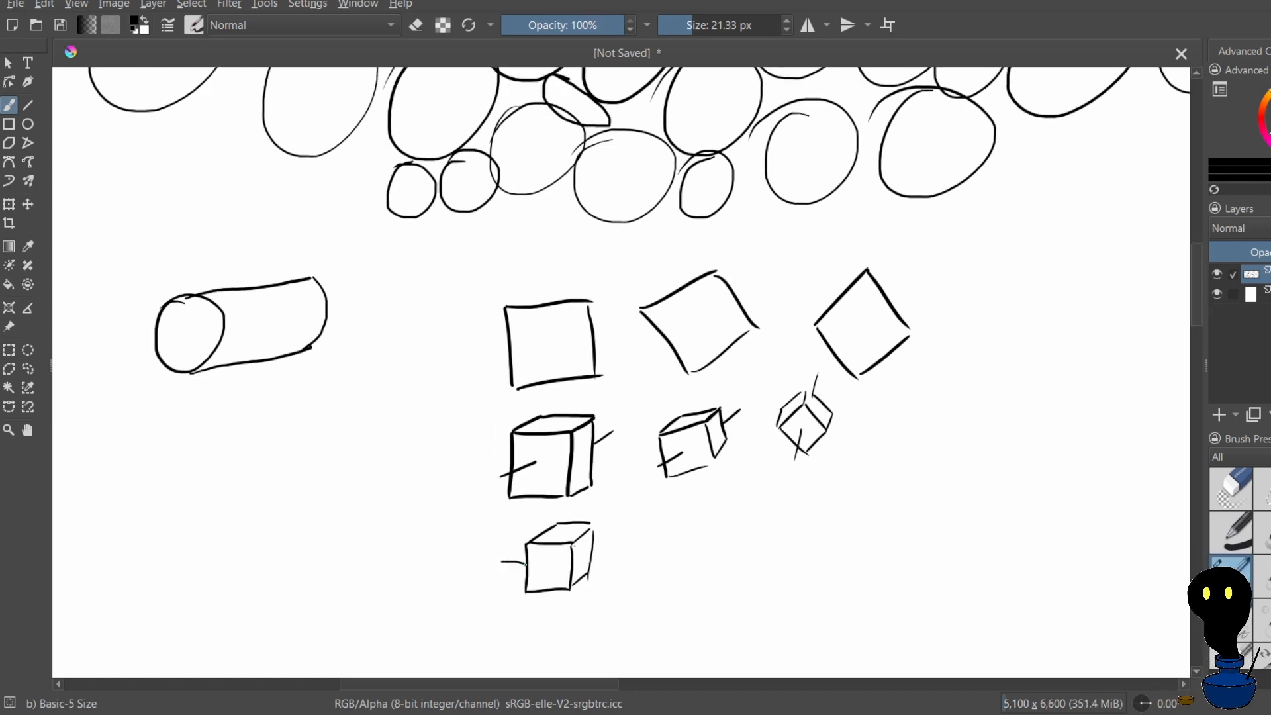
key("ctrl+z")
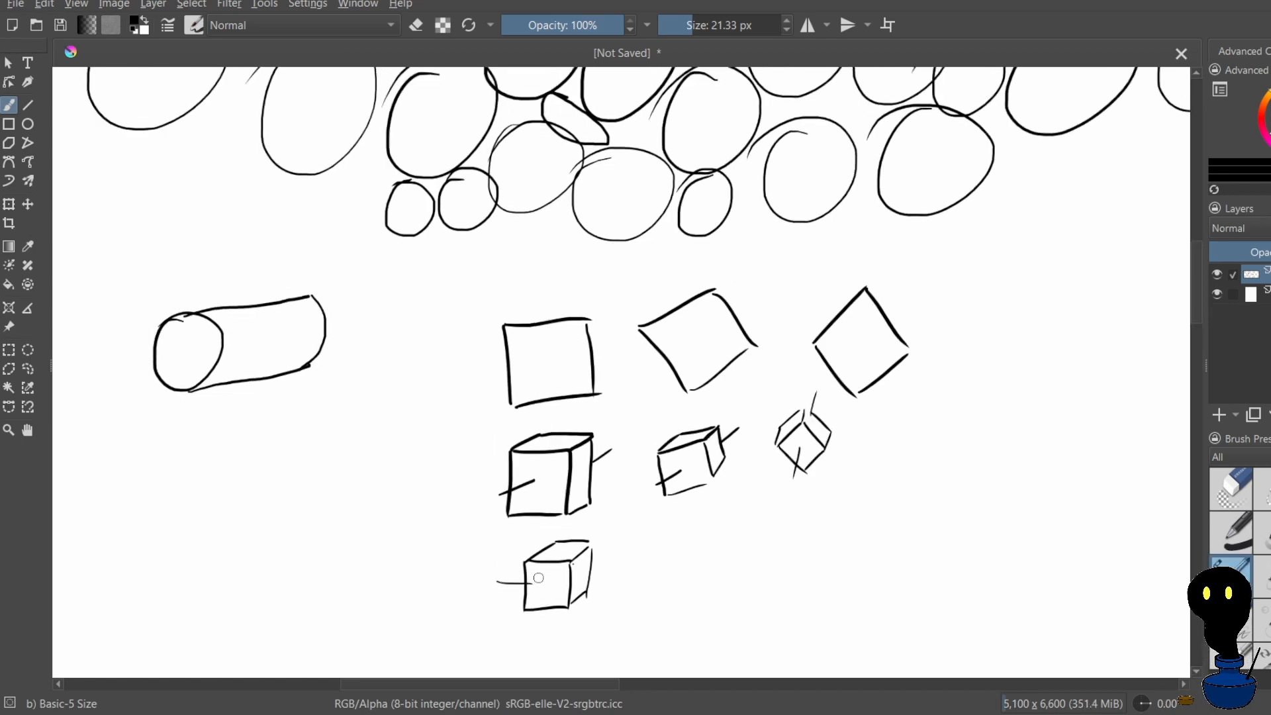
key("ctrl+z")
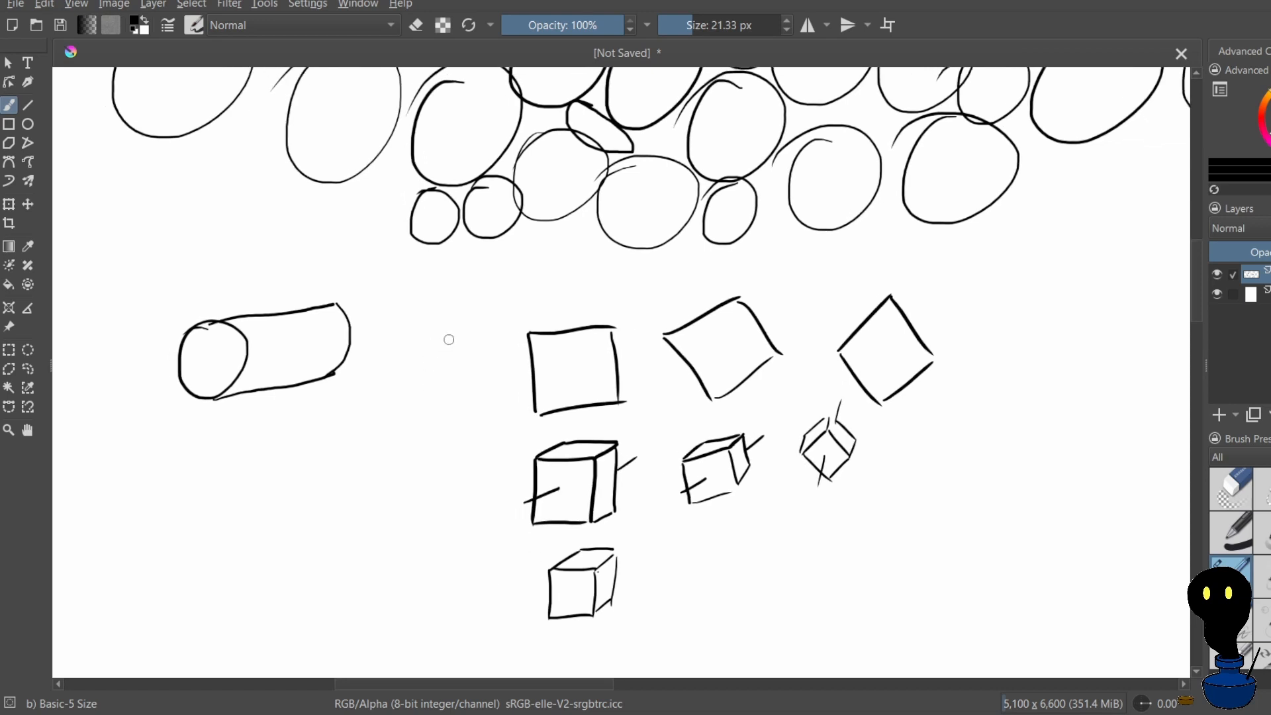
left_click_drag(523, 594, 643, 593)
key("ctrl+z")
key("ctrl+z")
key("ctrl+z")
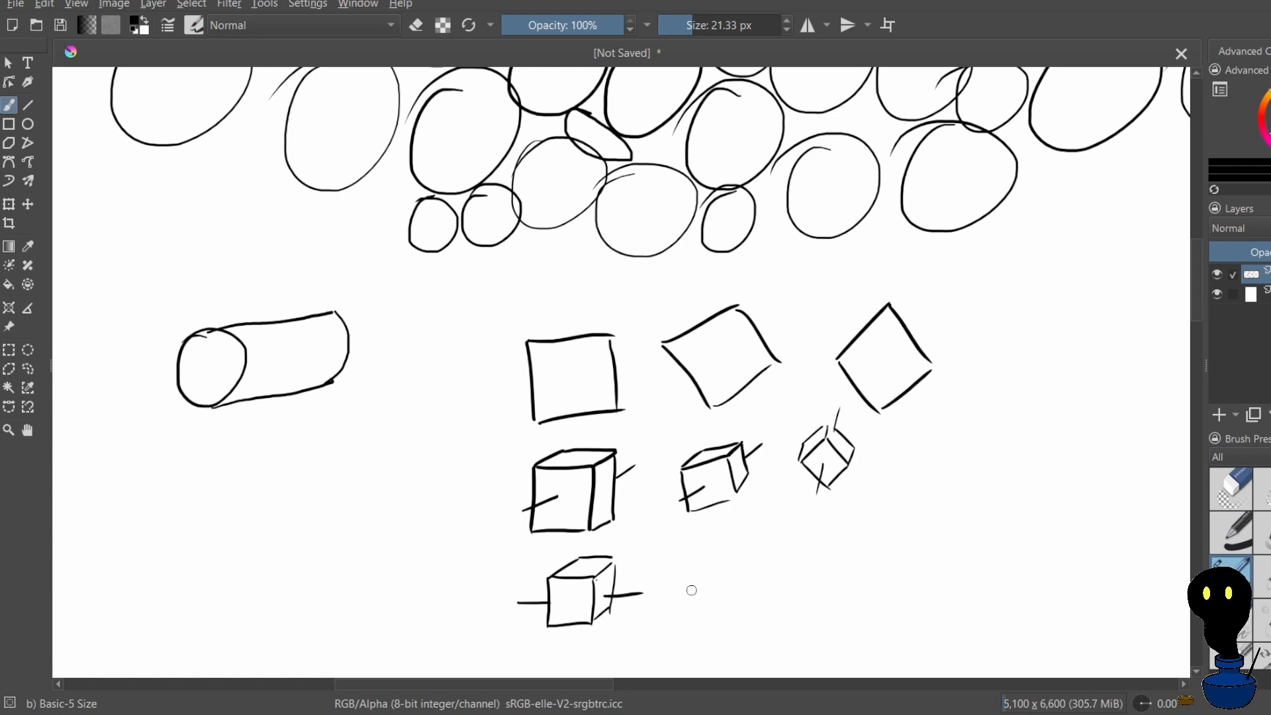
Try to draw a flat rectangle beside the small lower cube and add depth edges above it
left_click_drag(686, 588, 686, 610)
left_click_drag(686, 611, 732, 610)
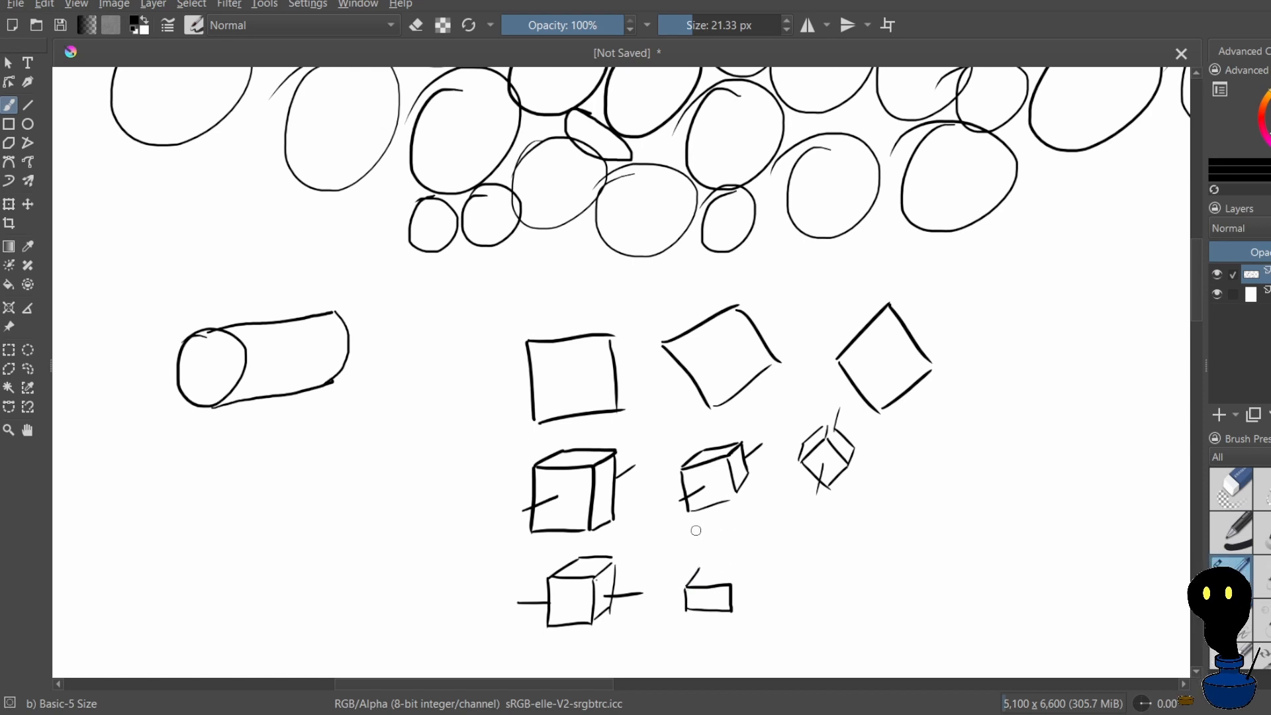
key("ctrl+z")
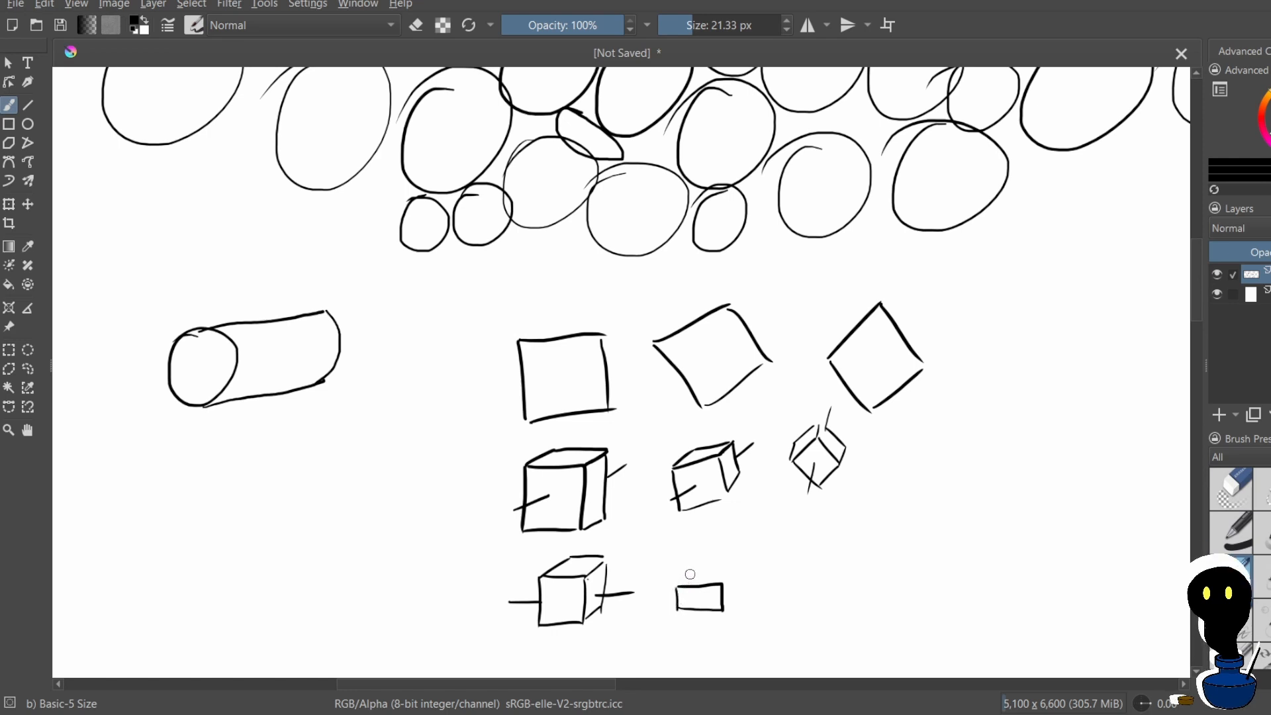
left_click_drag(694, 574, 680, 608)
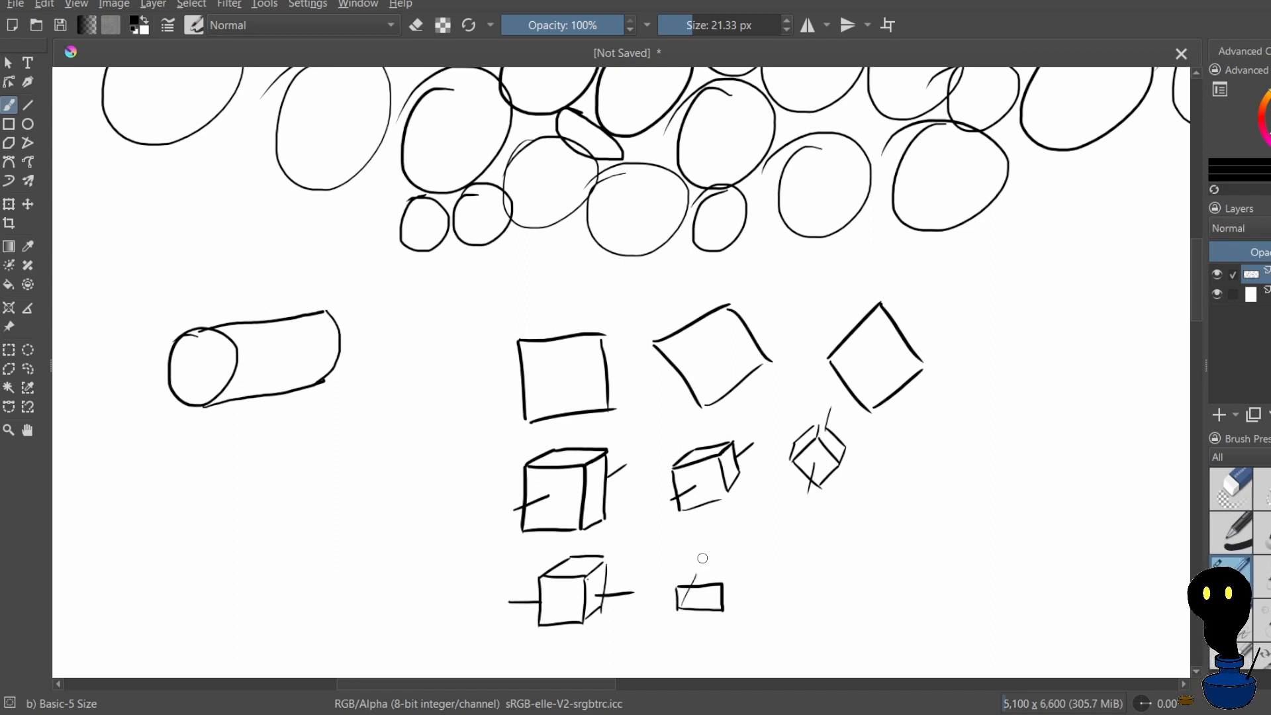
key("ctrl+z")
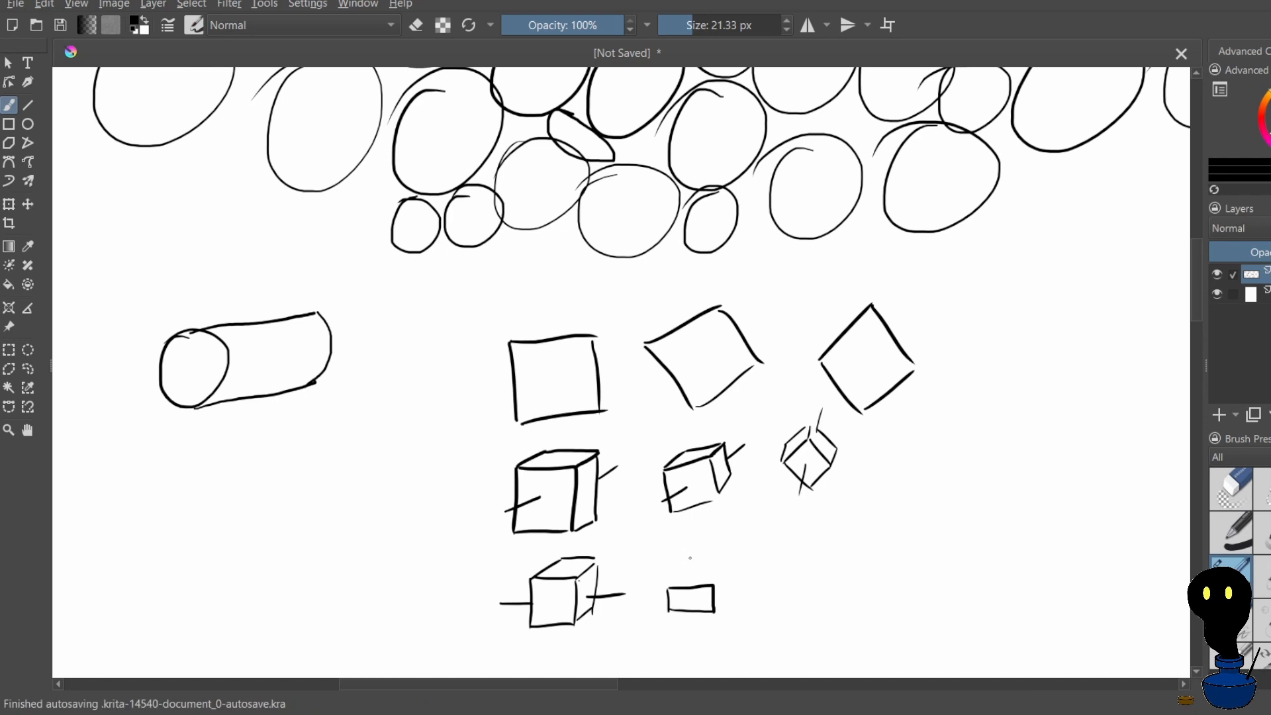
mouse_move(690, 558)
left_mouse_down()
mouse_move(732, 558)
mouse_move(731, 596)
mouse_move(720, 576)
mouse_move(713, 586)
left_mouse_up()
key("ctrl+z")
scroll(682, 523, "up", 1)
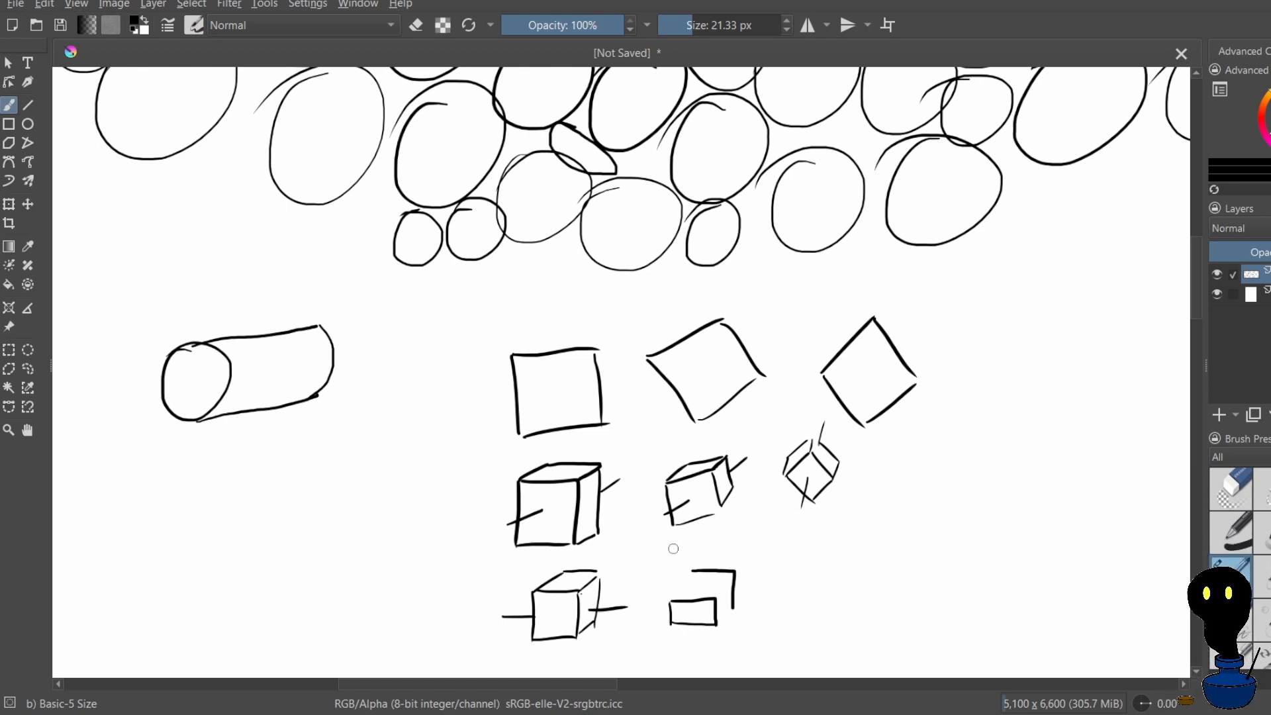
Undo the flat rectangle and its depth edges beside the small lower cube
key("ctrl+z")
mouse_move(685, 543)
left_mouse_down()
mouse_move(697, 565)
mouse_move(577, 368)
left_mouse_up()
key("ctrl+z")
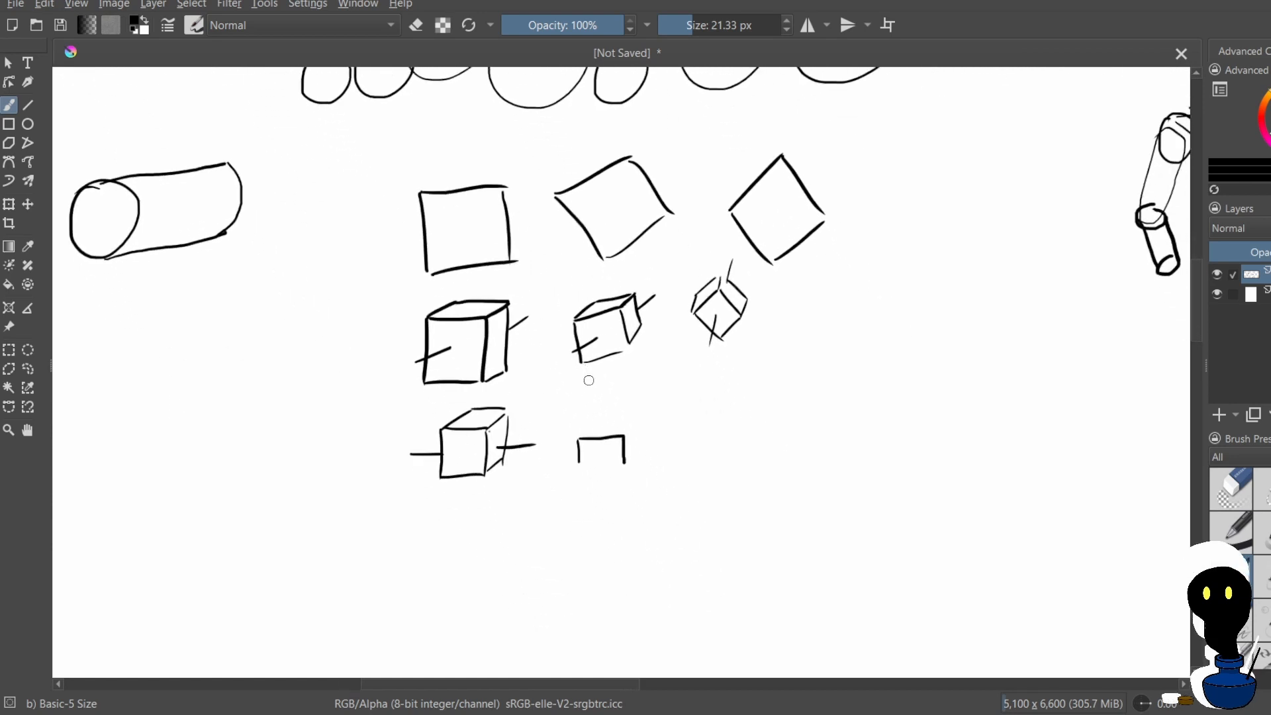
key("ctrl+z")
left_click_drag(557, 427, 568, 431)
key("ctrl+z")
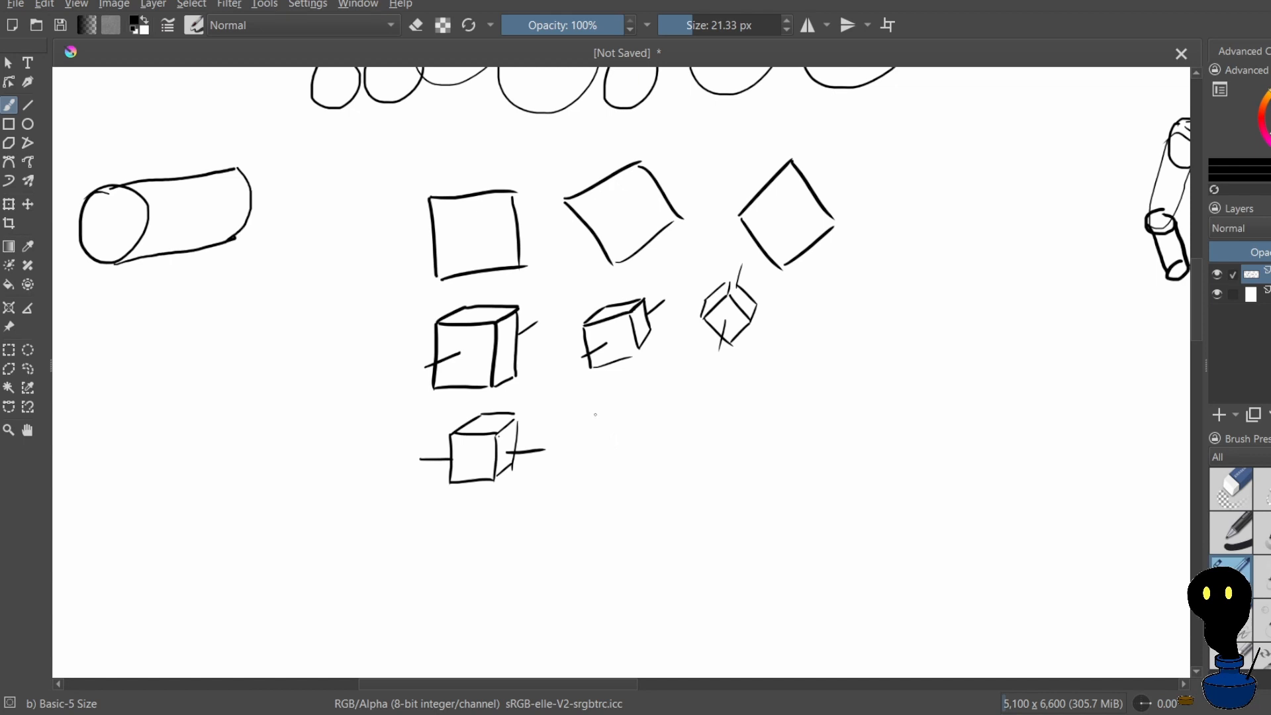
Try to draw a tilted square below the tilted cube and add a narrow bottom face and side face
mouse_move(596, 413)
left_mouse_down()
mouse_move(585, 456)
mouse_move(605, 414)
mouse_move(639, 423)
mouse_move(635, 473)
mouse_move(593, 464)
mouse_move(644, 482)
mouse_move(639, 438)
mouse_move(635, 478)
mouse_move(599, 484)
mouse_move(640, 484)
mouse_move(626, 501)
mouse_move(640, 503)
mouse_move(608, 508)
mouse_move(639, 517)
left_mouse_up()
key("ctrl+z")
key("ctrl+z")
key("ctrl+z")
key("ctrl+z")
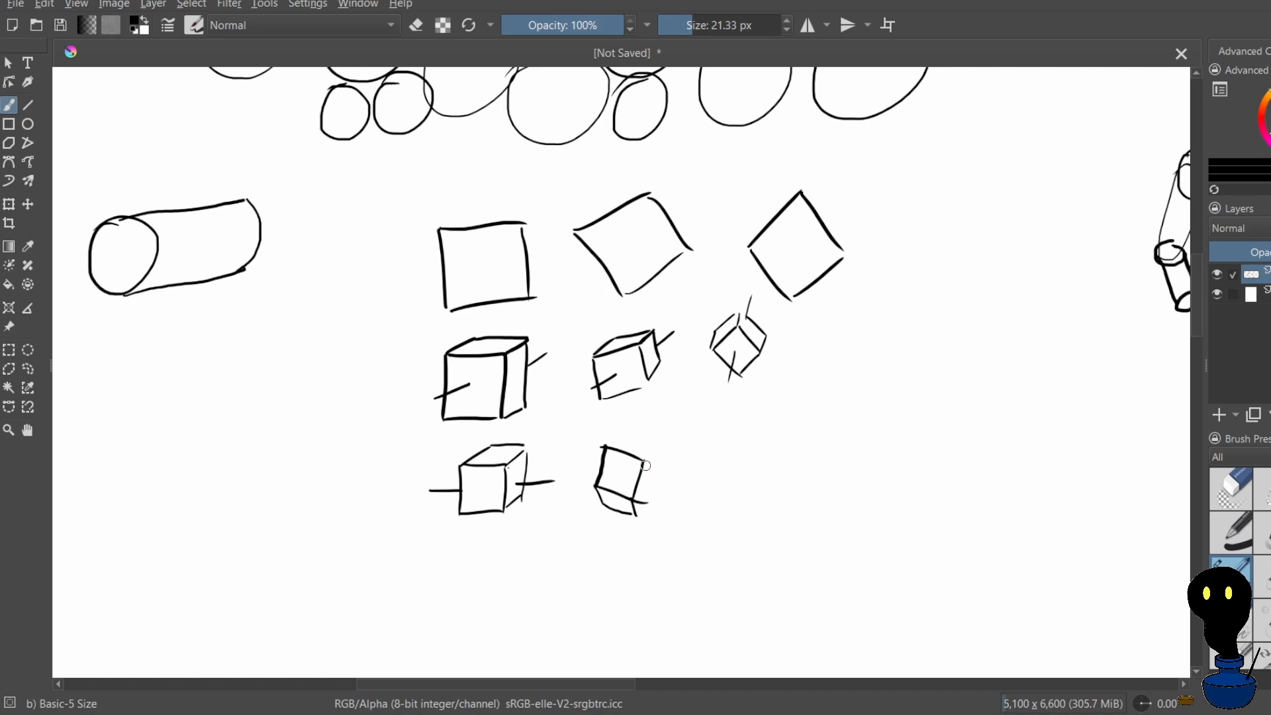
mouse_move(647, 464)
left_mouse_down()
mouse_move(644, 519)
mouse_move(661, 488)
left_mouse_up()
key("ctrl+z")
key("ctrl+z")
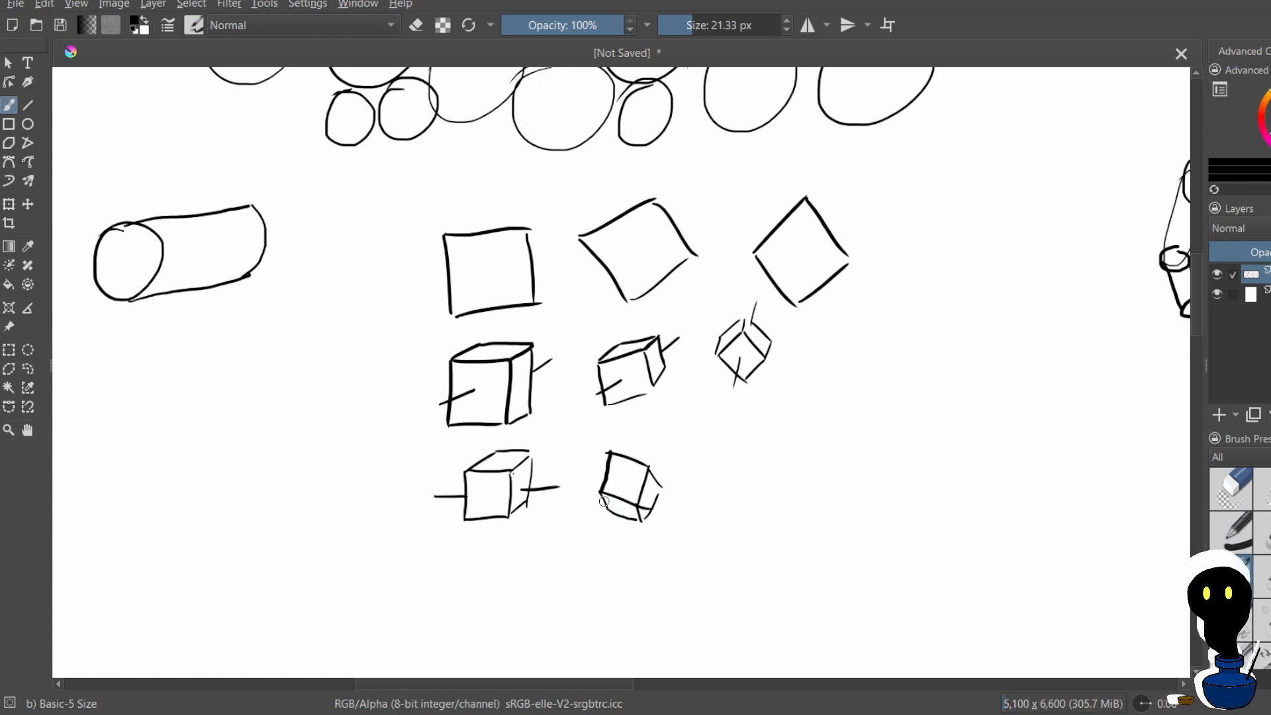
left_click_drag(601, 493, 643, 519)
key("ctrl+z")
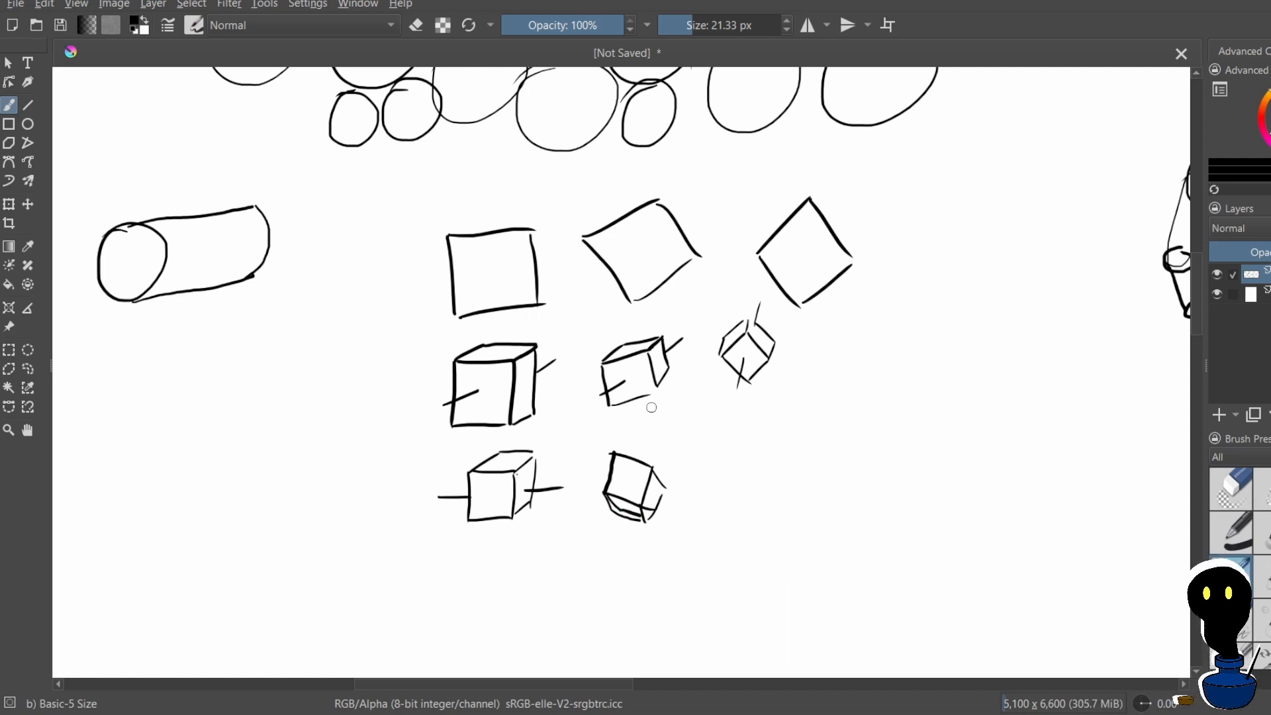
Undo all strokes of the attempted tilted square and its added faces
key("ctrl+z")
mouse_move(636, 492)
left_mouse_down()
mouse_move(647, 502)
mouse_move(636, 523)
left_mouse_up()
key("ctrl+z")
key("ctrl+z")
key("ctrl+z")
key("ctrl+z")
key("ctrl+z")
key("ctrl+z")
key("ctrl+z")
key("ctrl+z")
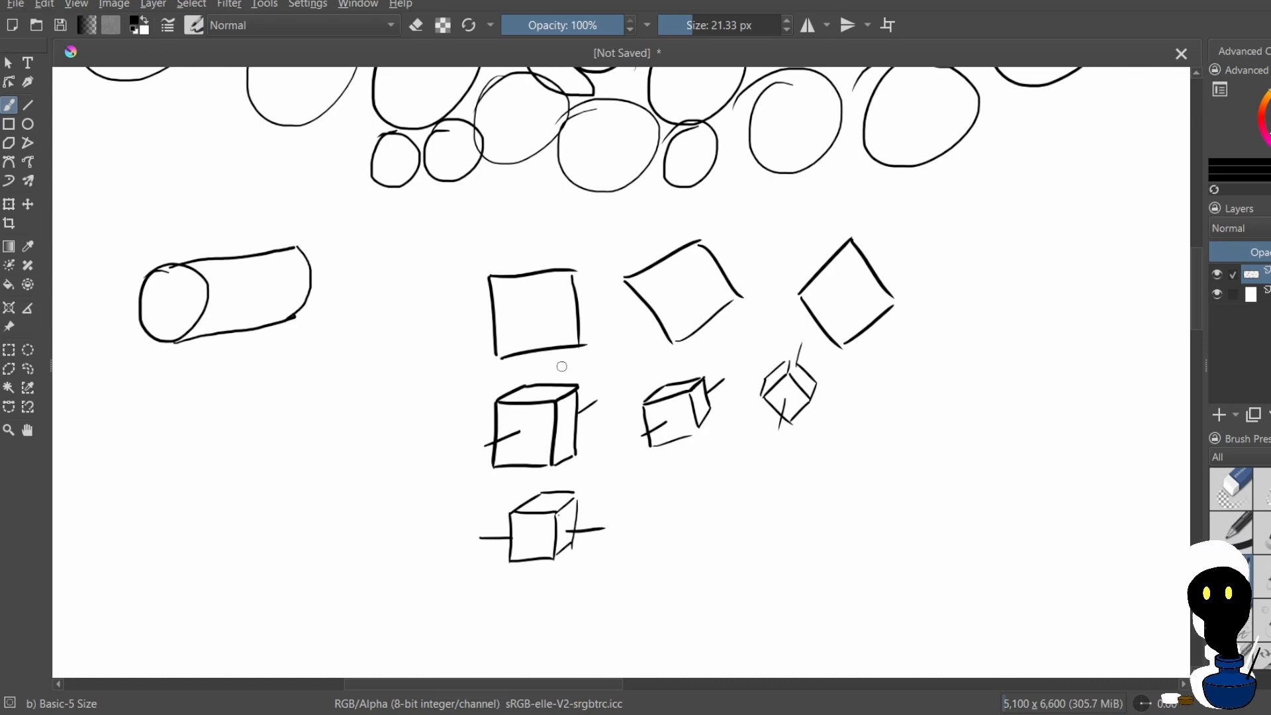
Label the small lower cube's front face 1 and its top face 2, undoing misdrawn strokes
scroll(655, 446, "down", 3)
scroll(570, 443, "up", 3)
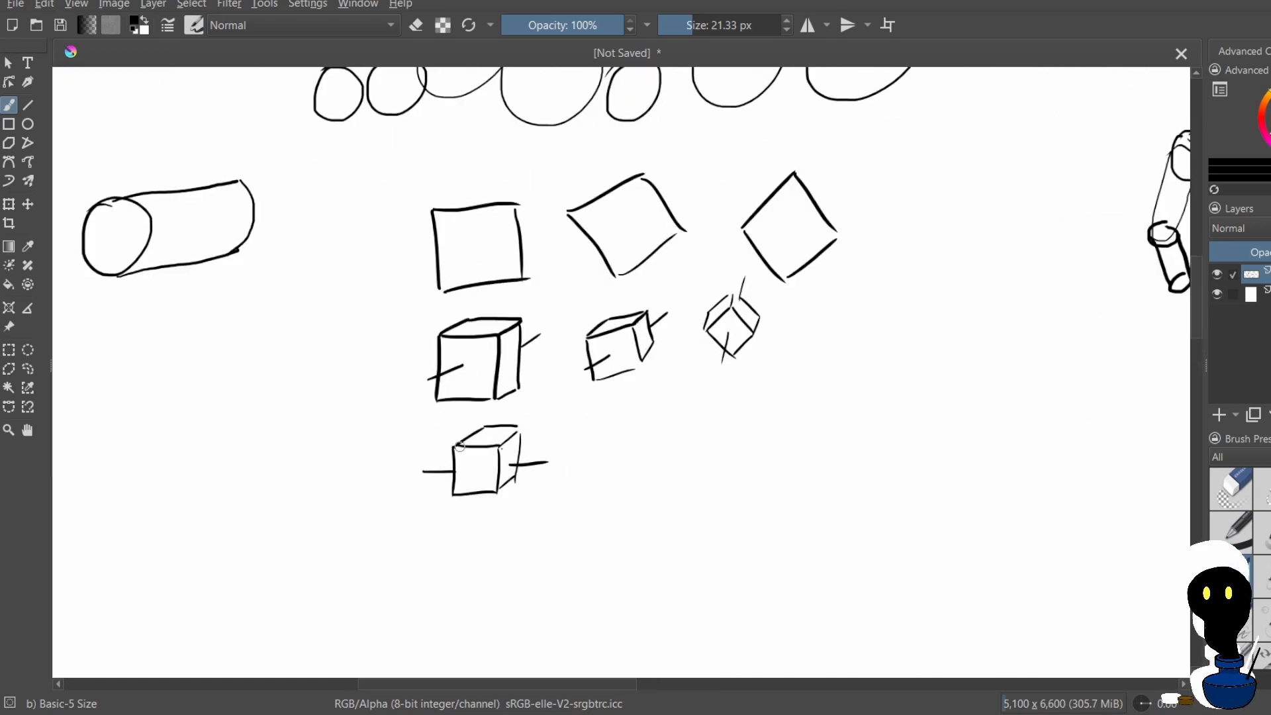
left_click_drag(474, 464, 476, 485)
mouse_move(487, 432)
left_mouse_down()
mouse_move(506, 446)
mouse_move(474, 452)
mouse_move(494, 418)
mouse_move(463, 411)
mouse_move(456, 518)
left_mouse_up()
key("ctrl+z")
key("ctrl+z")
key("ctrl+z")
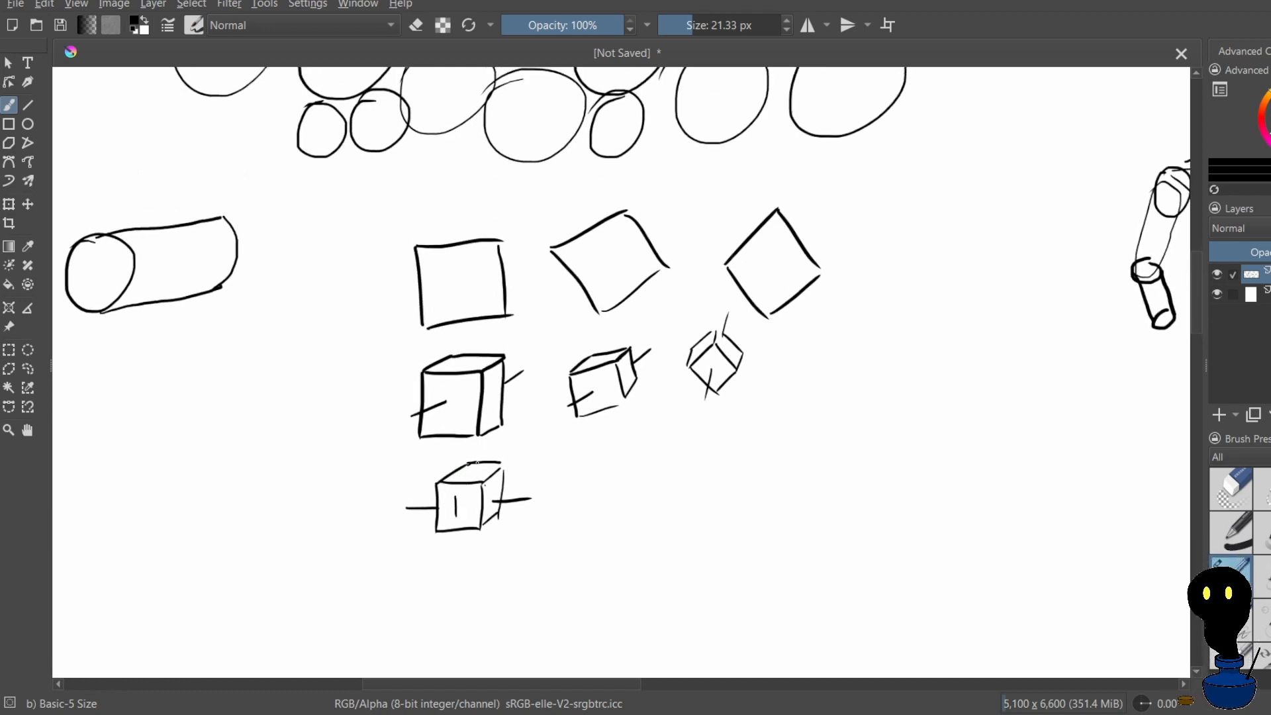
left_click_drag(474, 476, 474, 483)
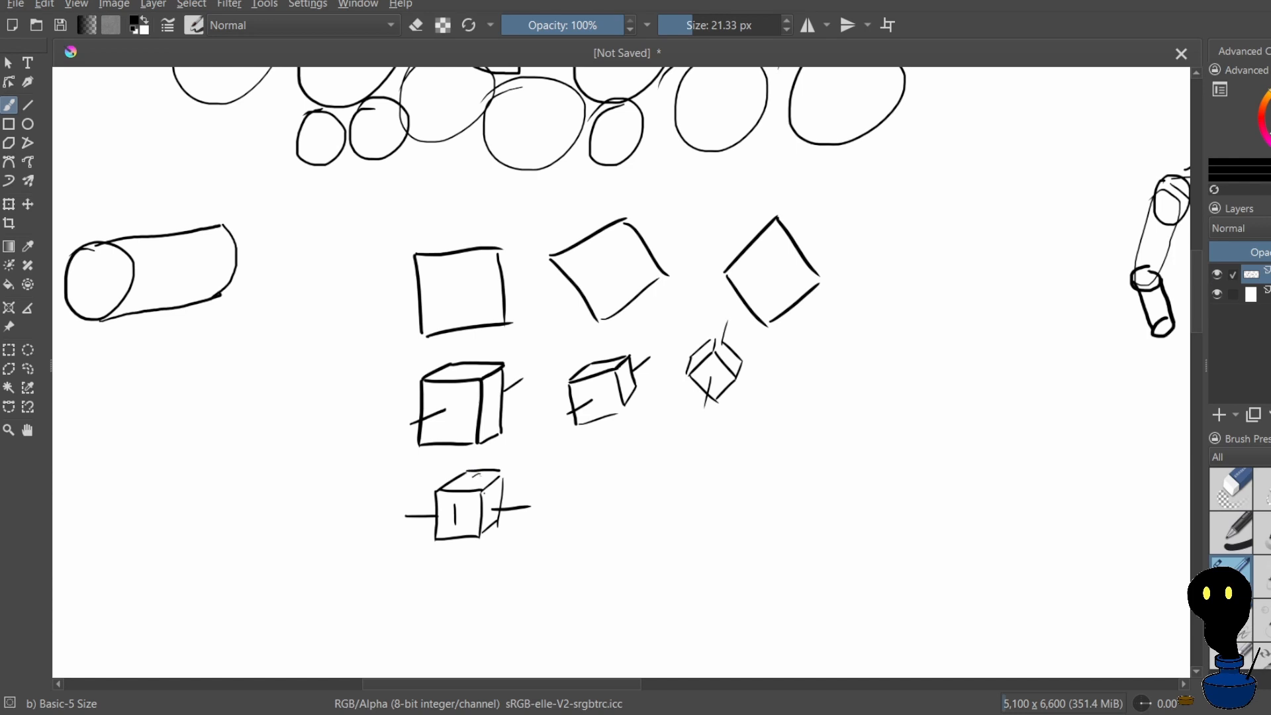
key("ctrl+z")
left_click_drag(409, 531, 424, 513)
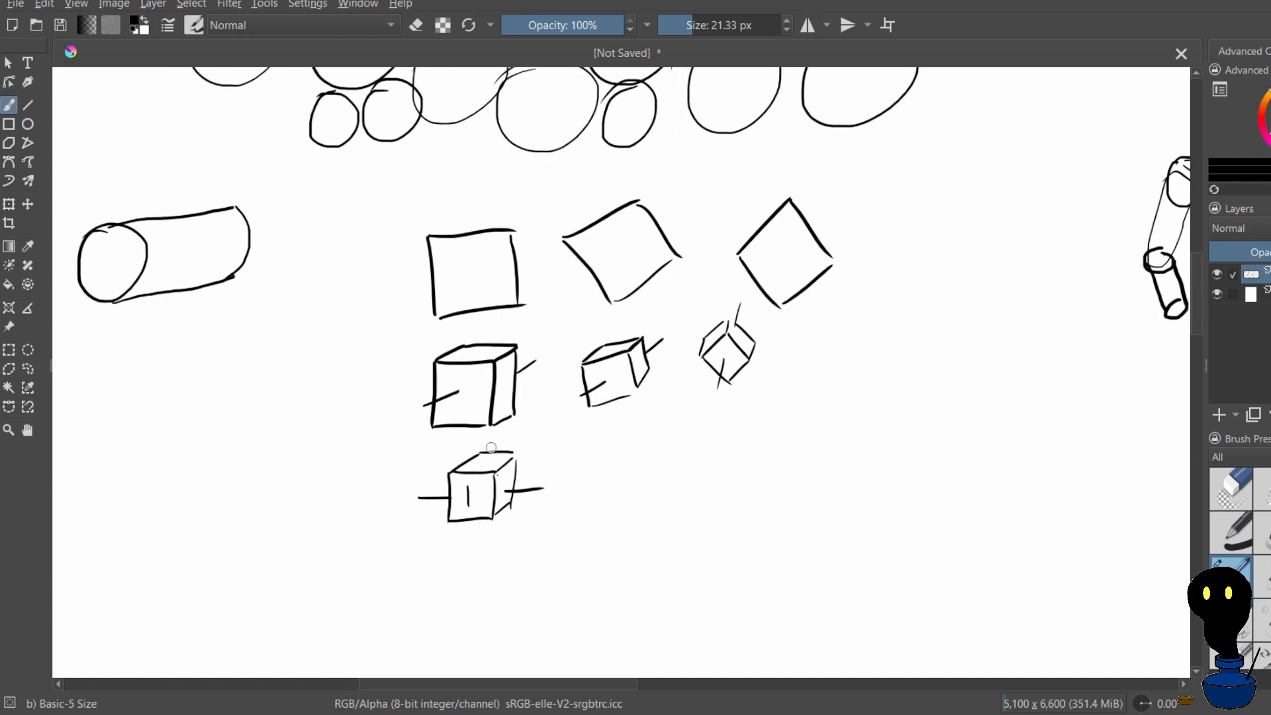
left_click_drag(479, 468, 493, 467)
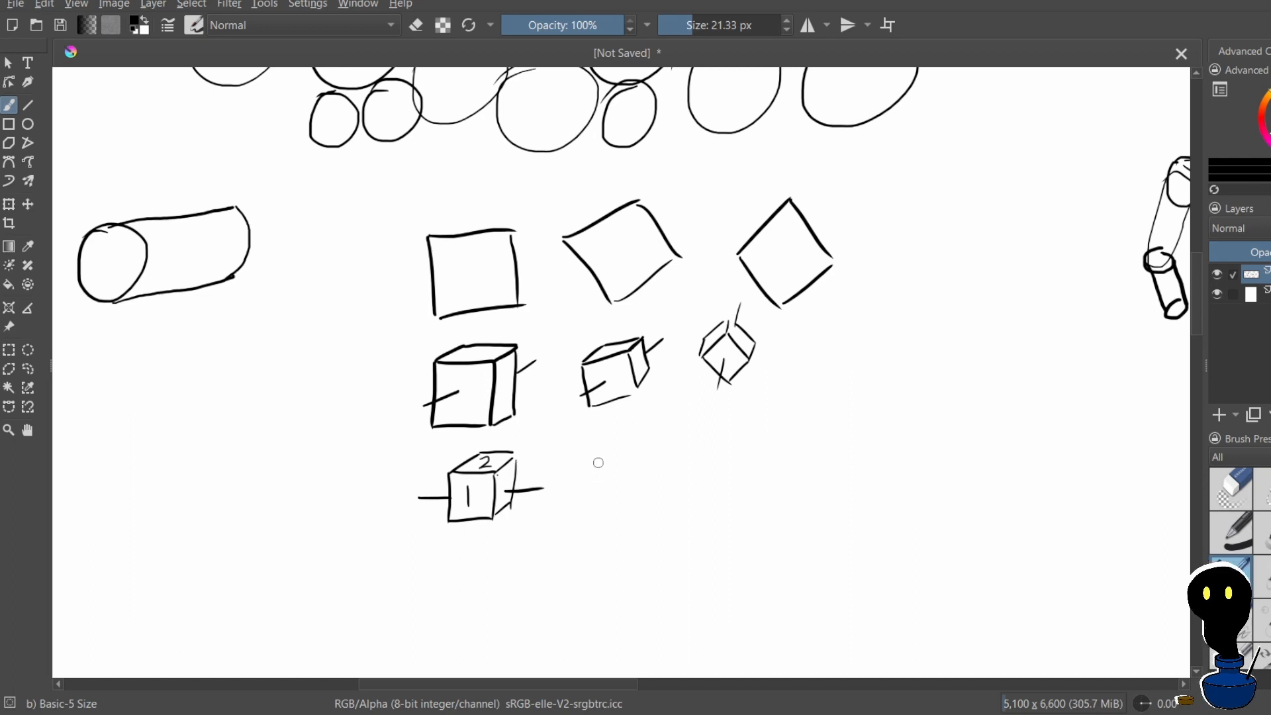
Draw the rotated cube beside the labelled one, with face 2 in front, face 1 below, and slanted axis lines on both sides
mouse_move(601, 457)
left_mouse_down()
mouse_move(596, 484)
mouse_move(637, 461)
mouse_move(631, 488)
left_mouse_up()
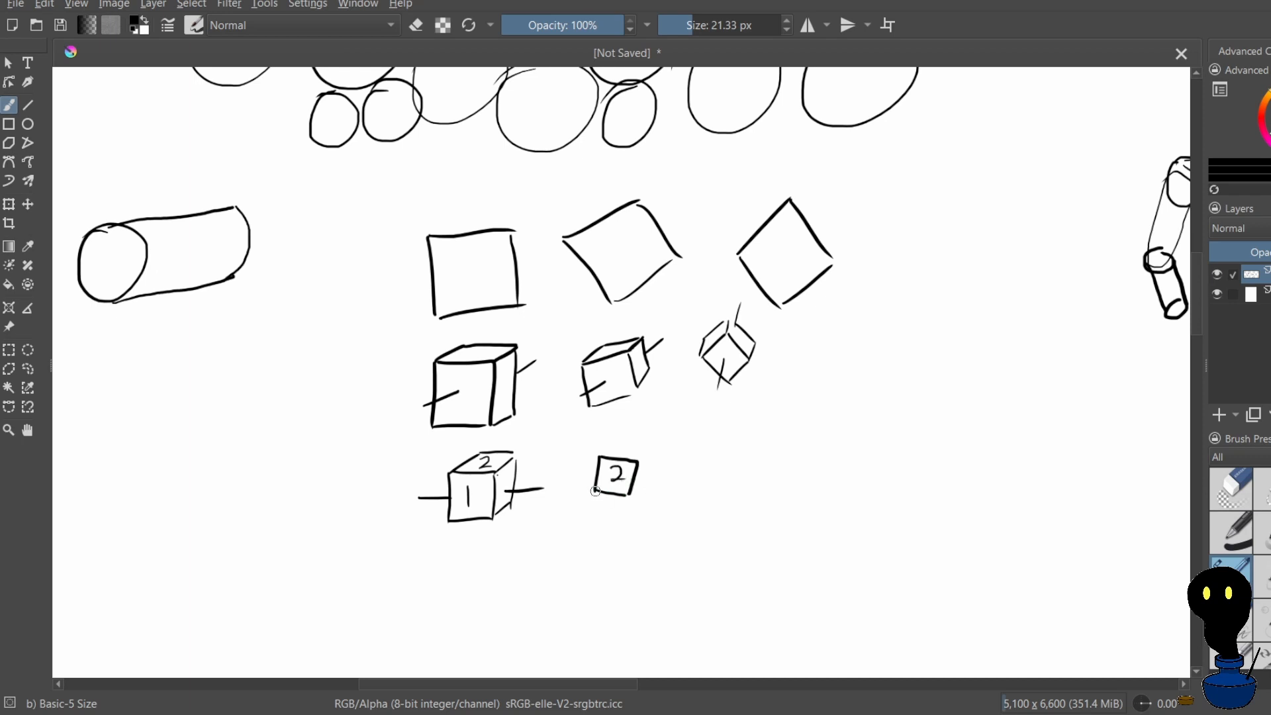
left_click_drag(596, 491, 621, 506)
key("ctrl+z")
left_click_drag(637, 466, 636, 472)
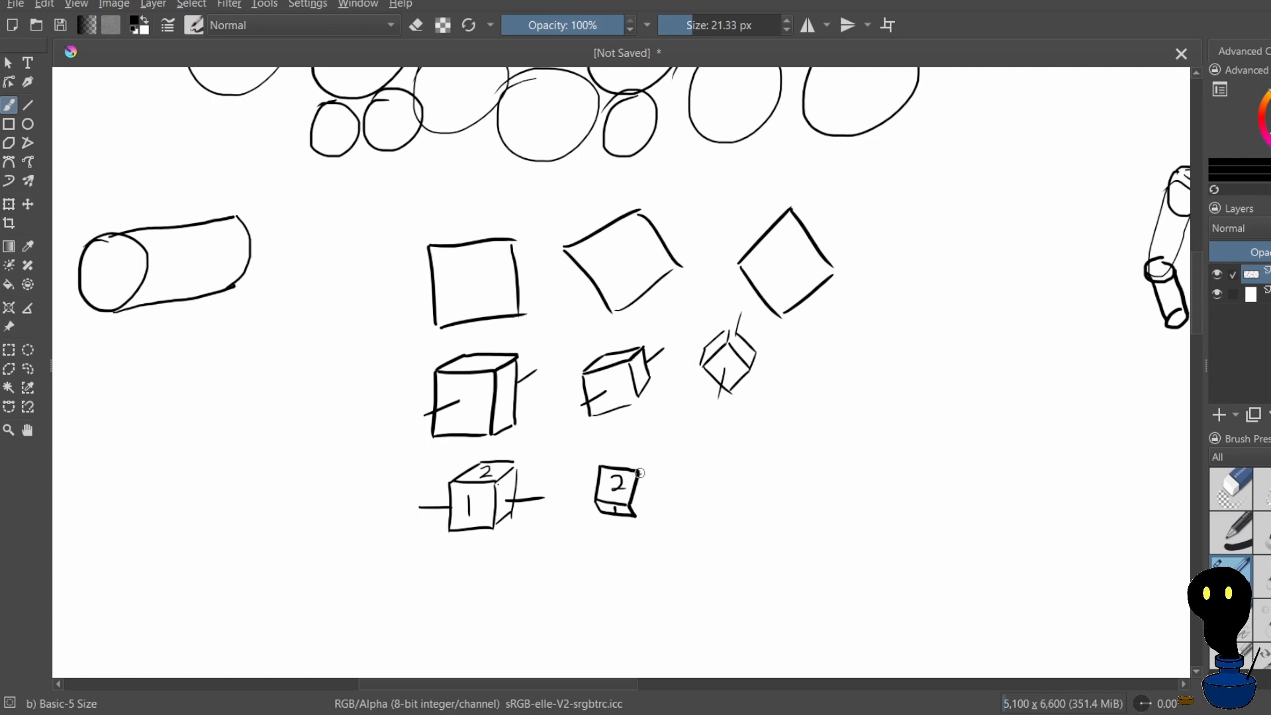
left_click_drag(641, 507, 638, 514)
left_click_drag(647, 494, 663, 498)
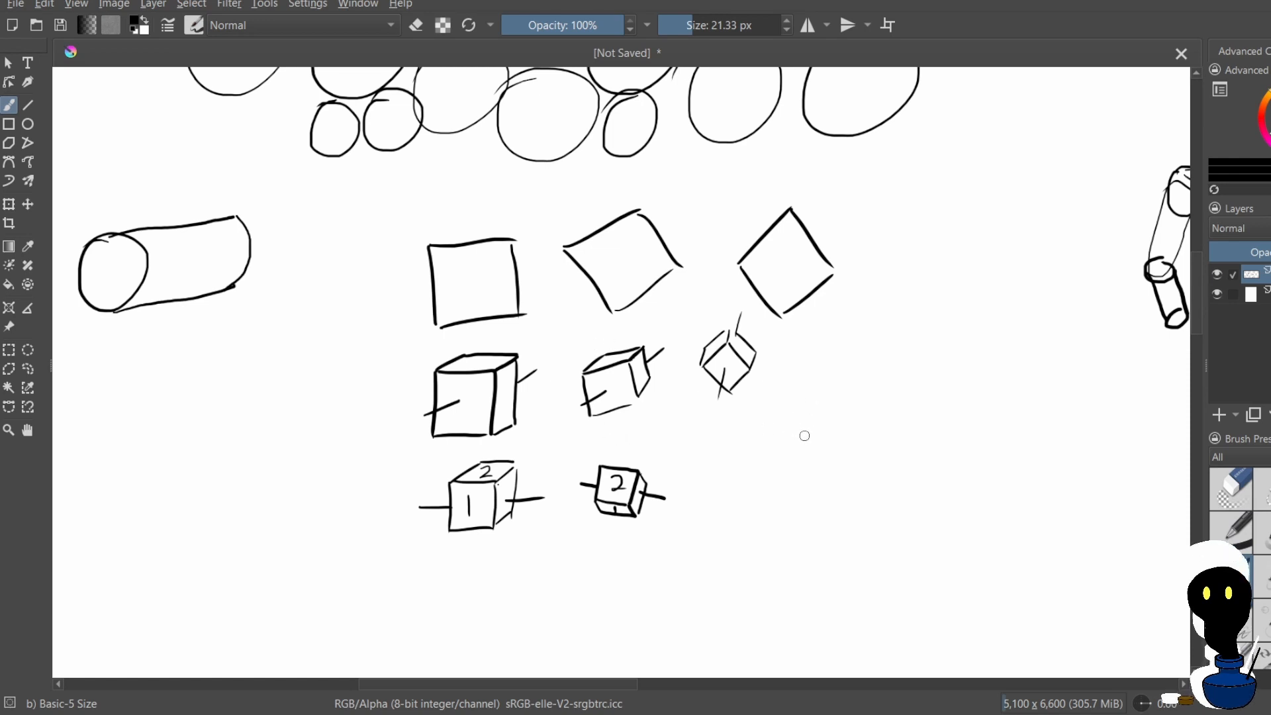
Try to draw two Y-shaped corners below the diamond cube and close the second one into a box top
mouse_move(784, 420)
left_mouse_down()
mouse_move(824, 456)
mouse_move(863, 417)
left_mouse_up()
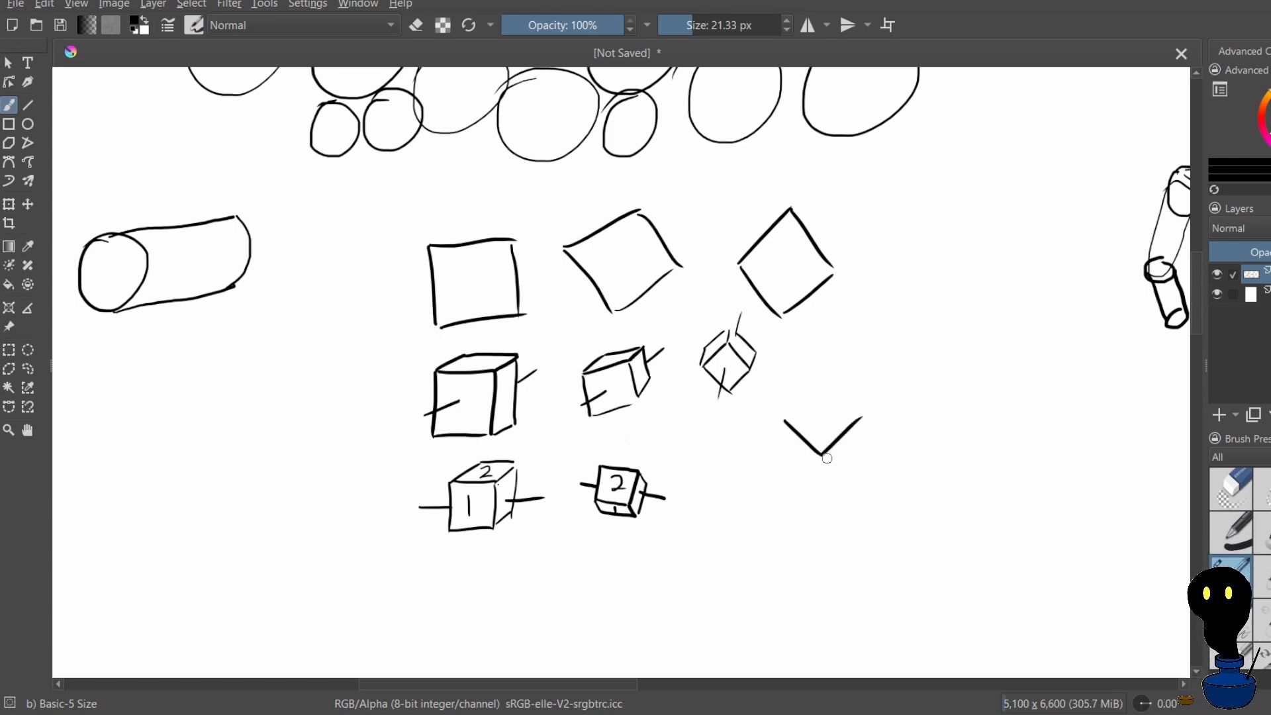
left_click_drag(822, 455, 822, 491)
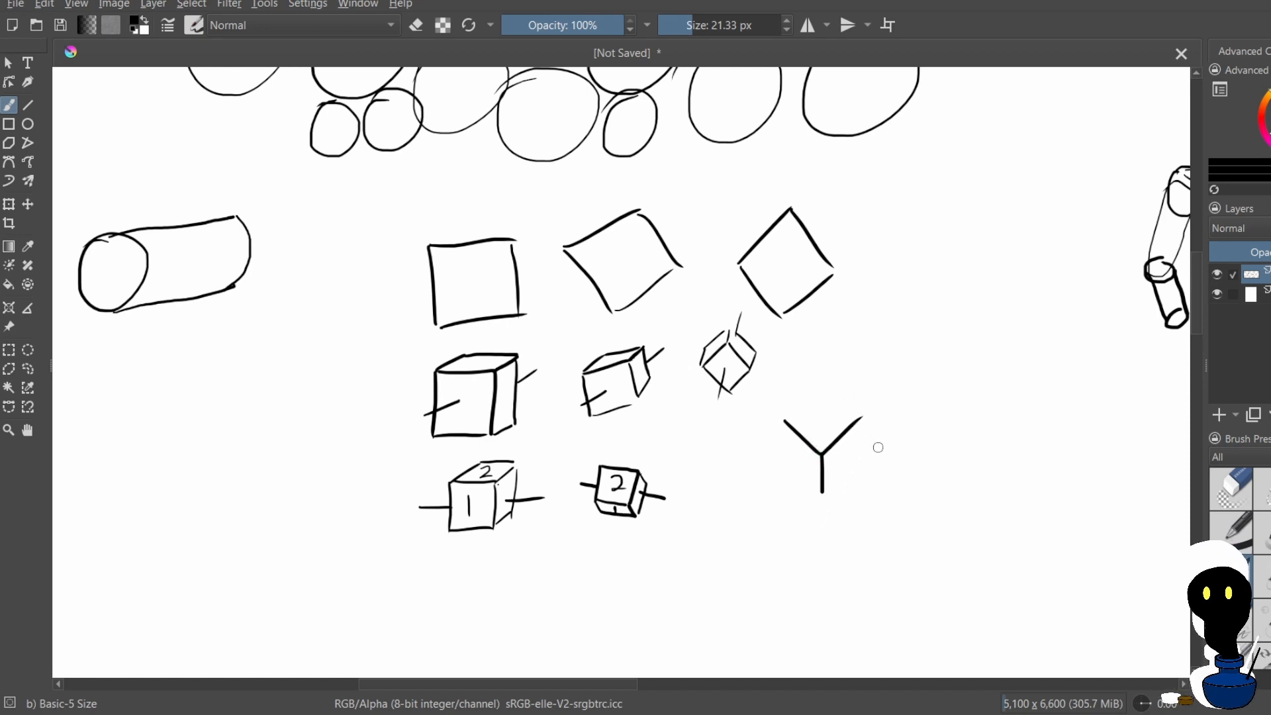
left_click_drag(918, 451, 918, 473)
mouse_move(887, 424)
left_mouse_down()
mouse_move(916, 450)
mouse_move(960, 429)
left_mouse_up()
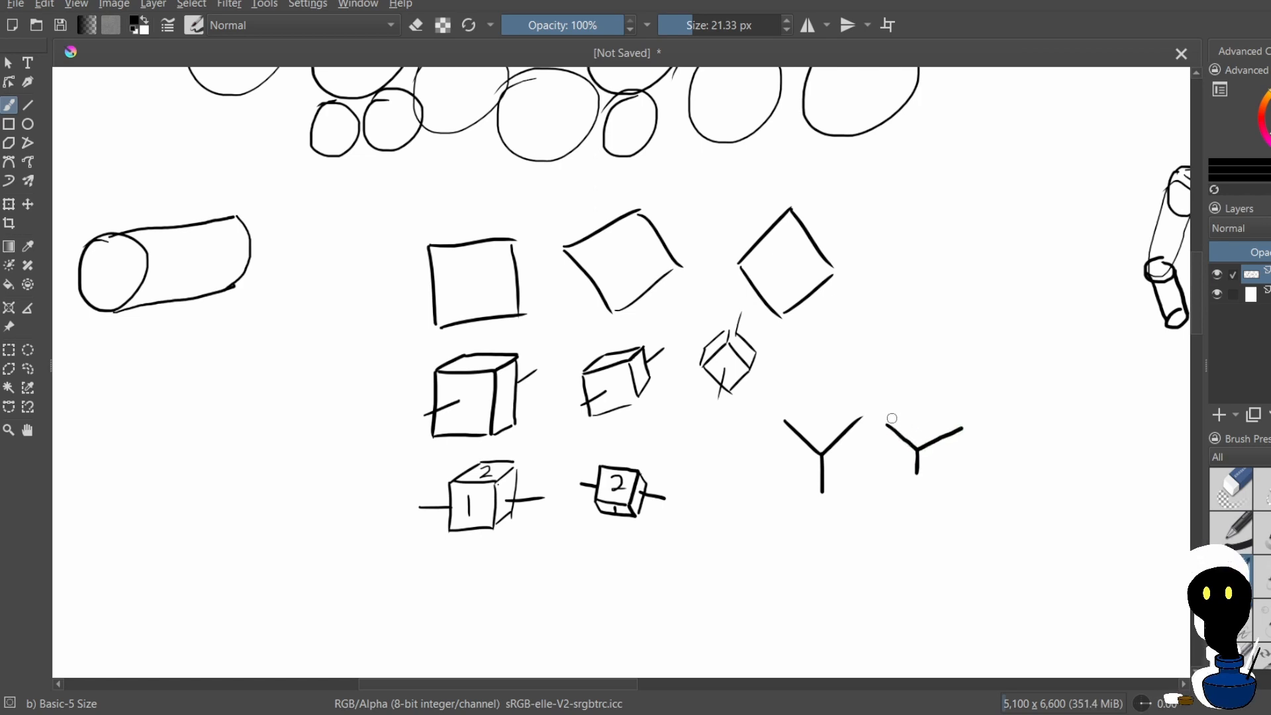
key("ctrl+z")
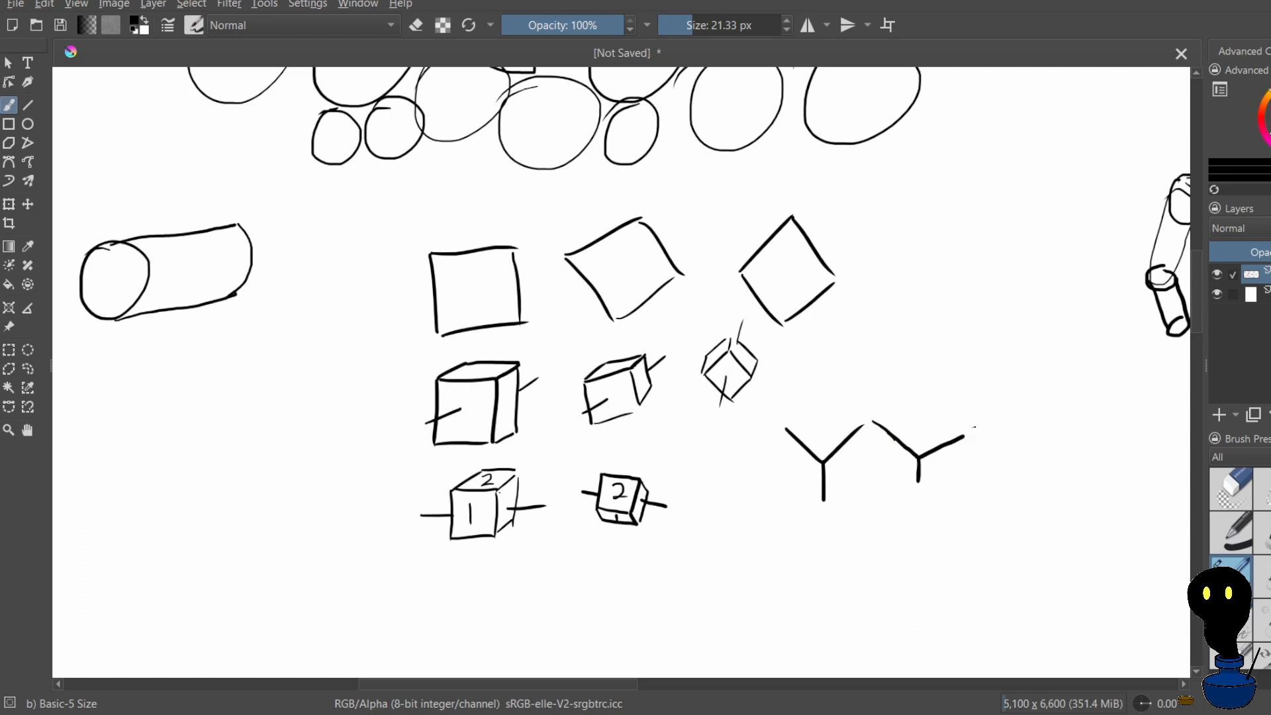
left_click_drag(968, 432, 982, 425)
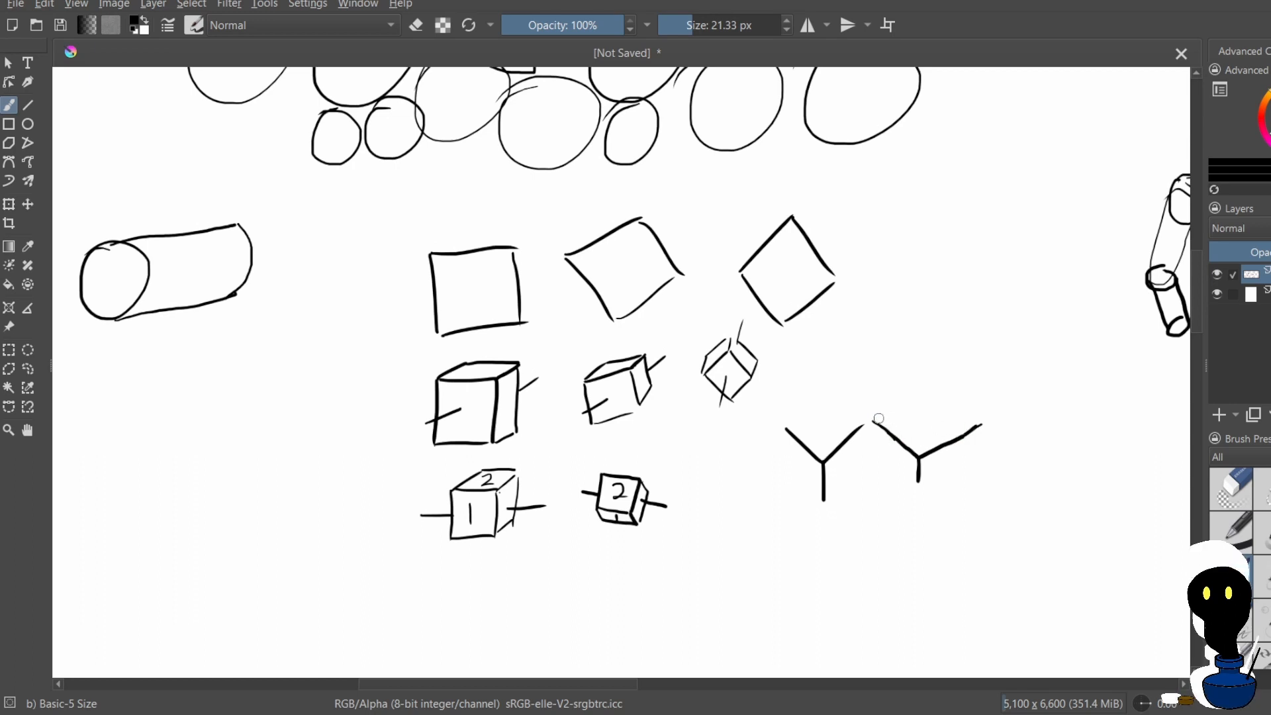
mouse_move(875, 420)
left_mouse_down()
mouse_move(928, 397)
mouse_move(978, 425)
left_mouse_up()
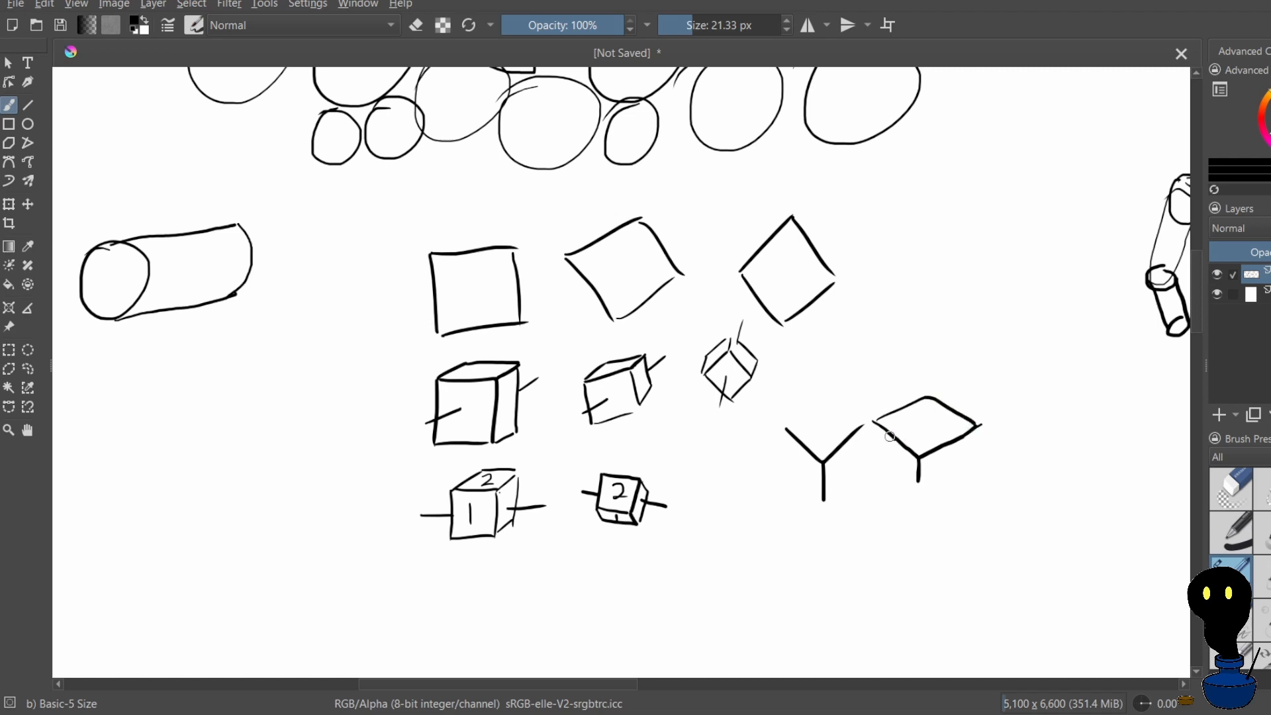
mouse_move(876, 456)
left_mouse_down()
mouse_move(910, 478)
mouse_move(910, 449)
mouse_move(896, 452)
left_mouse_up()
Undo the box top and both Y-shaped corners
key("ctrl+z")
key("ctrl+z")
key("ctrl+z")
key("ctrl+z")
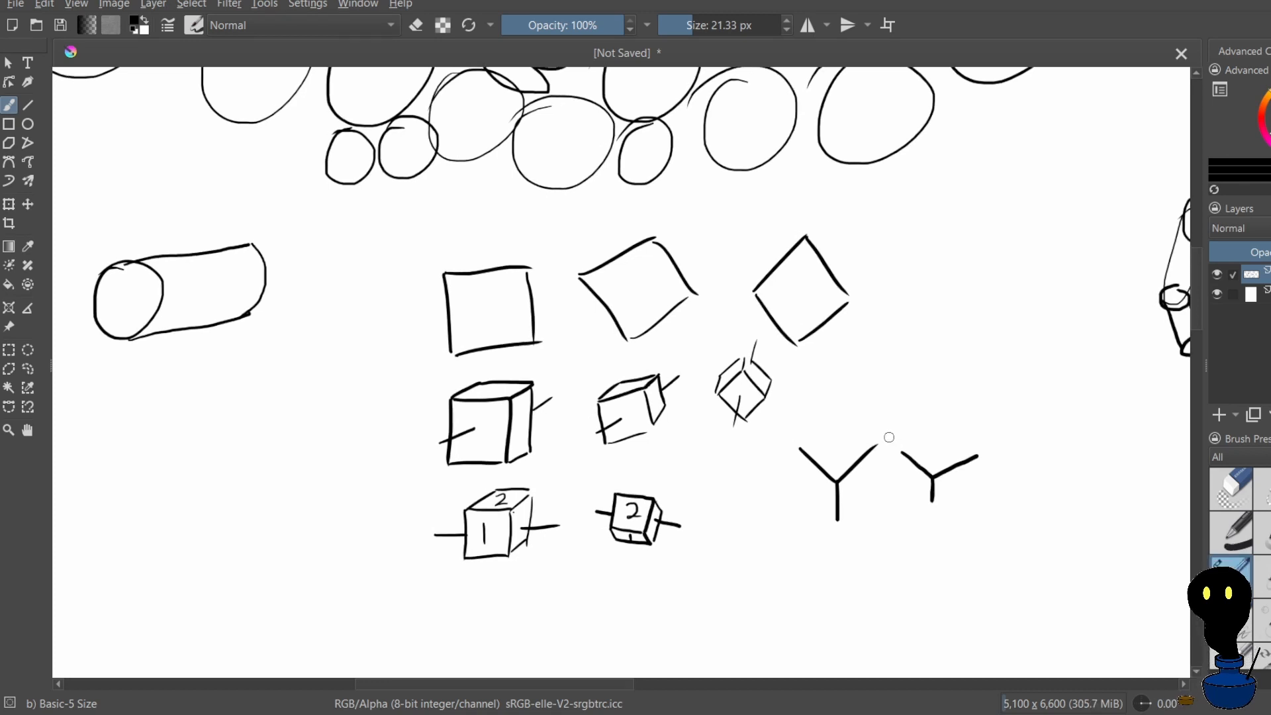
key("ctrl+z")
key("ctrl+z")
key("ctrl+z")
key("ctrl+z")
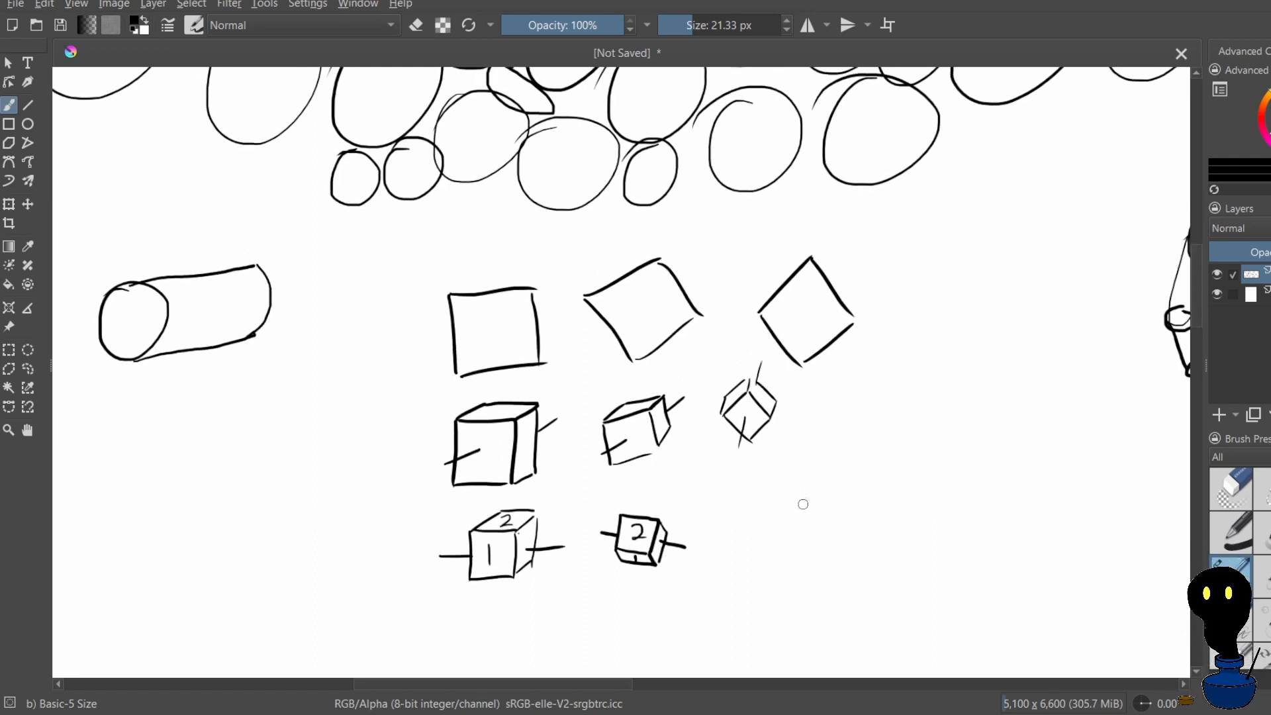
Draw a wide, uneven Y-shaped cube corner below the diamond cube, redoing its vertical edge once
mouse_move(803, 504)
left_mouse_down()
mouse_move(855, 514)
mouse_move(909, 474)
left_mouse_up()
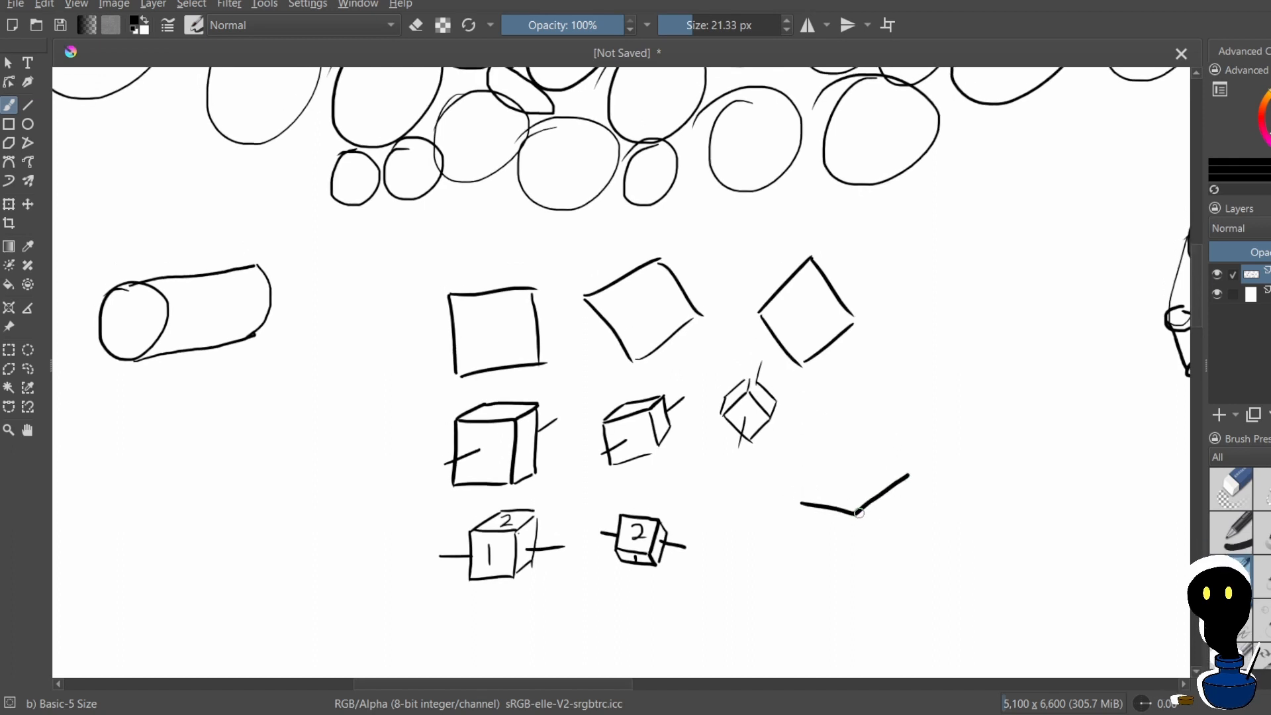
left_click_drag(857, 515, 852, 565)
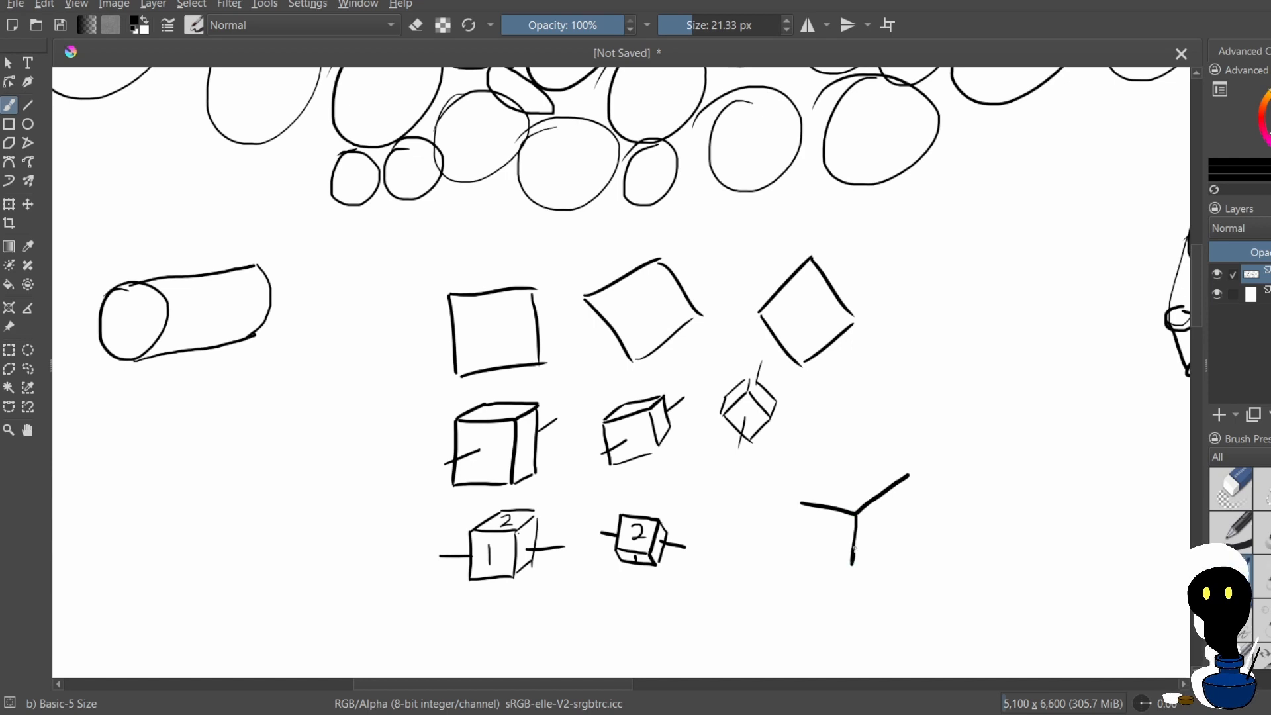
key("ctrl+z")
scroll(875, 486, "up", 1)
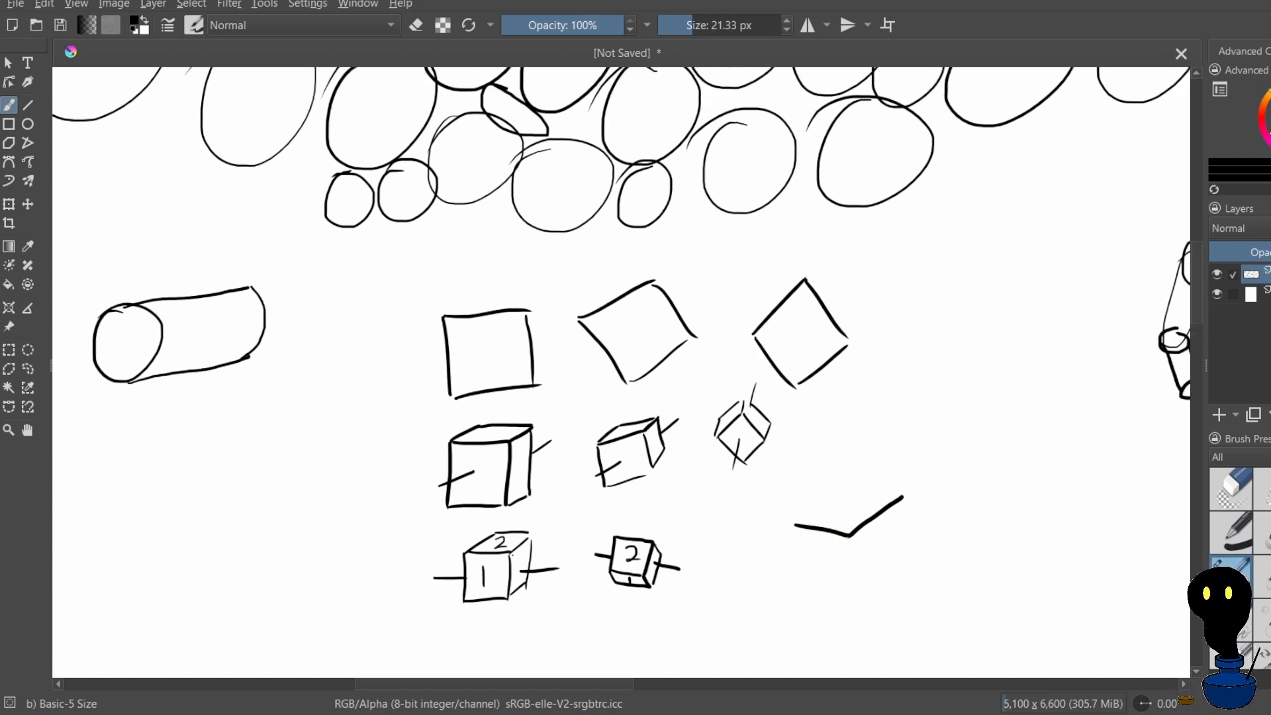
left_click_drag(849, 536, 852, 588)
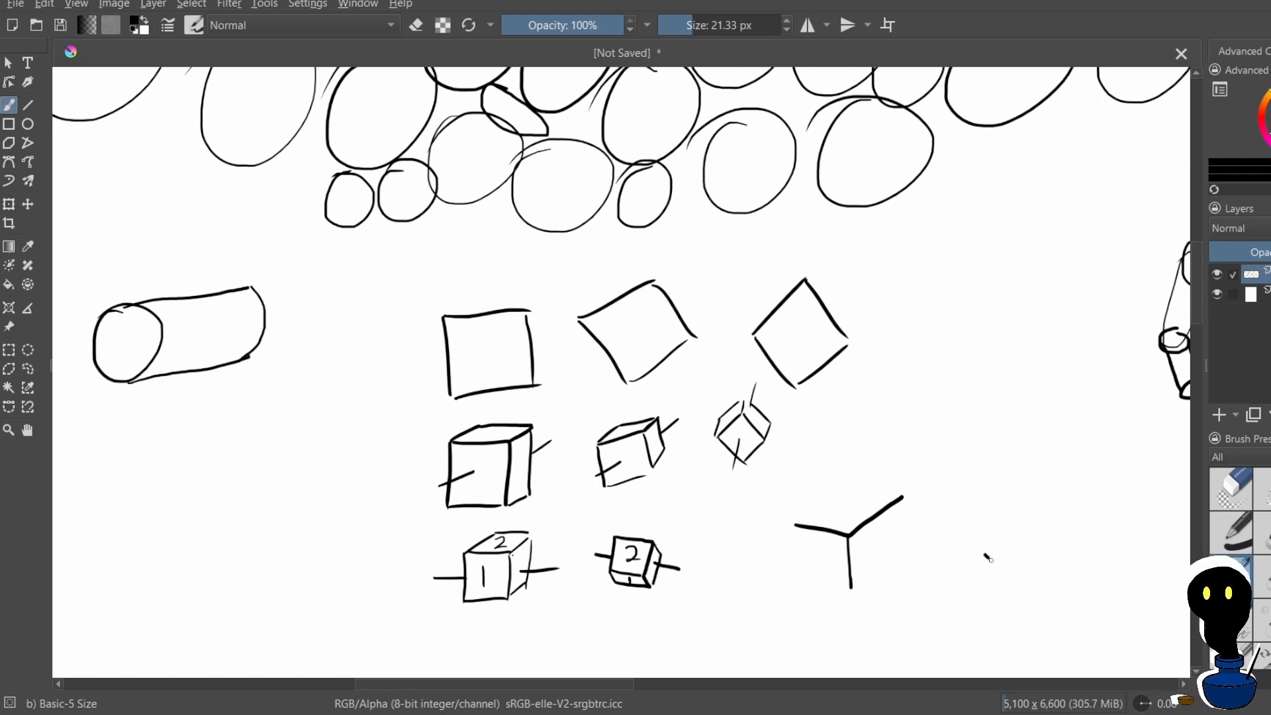
Draw a second Y-shaped cube corner beside the first, with a level edge, a downward slanting edge and a long rising edge, redoing the rising edge
mouse_move(987, 559)
left_mouse_down()
mouse_move(1010, 571)
mouse_move(986, 556)
mouse_move(921, 555)
left_mouse_up()
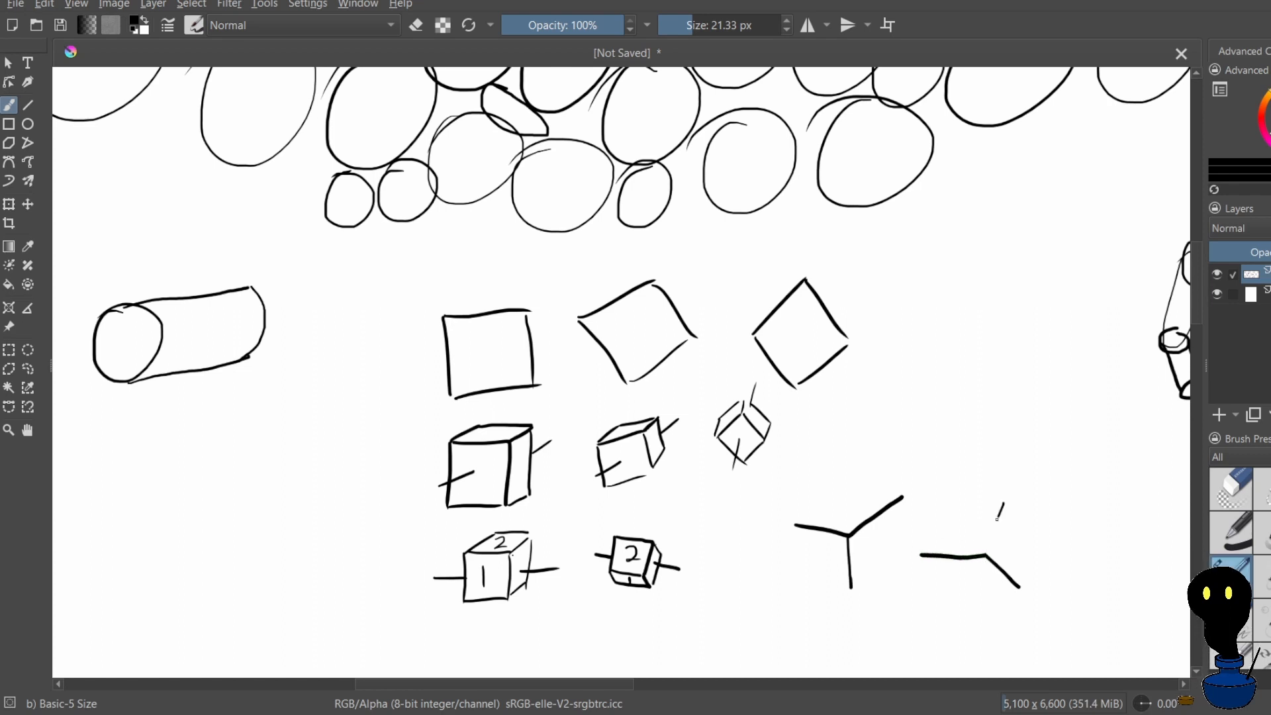
mouse_move(997, 519)
left_mouse_down()
mouse_move(983, 553)
mouse_move(1003, 510)
mouse_move(1018, 535)
left_mouse_up()
key("ctrl+z")
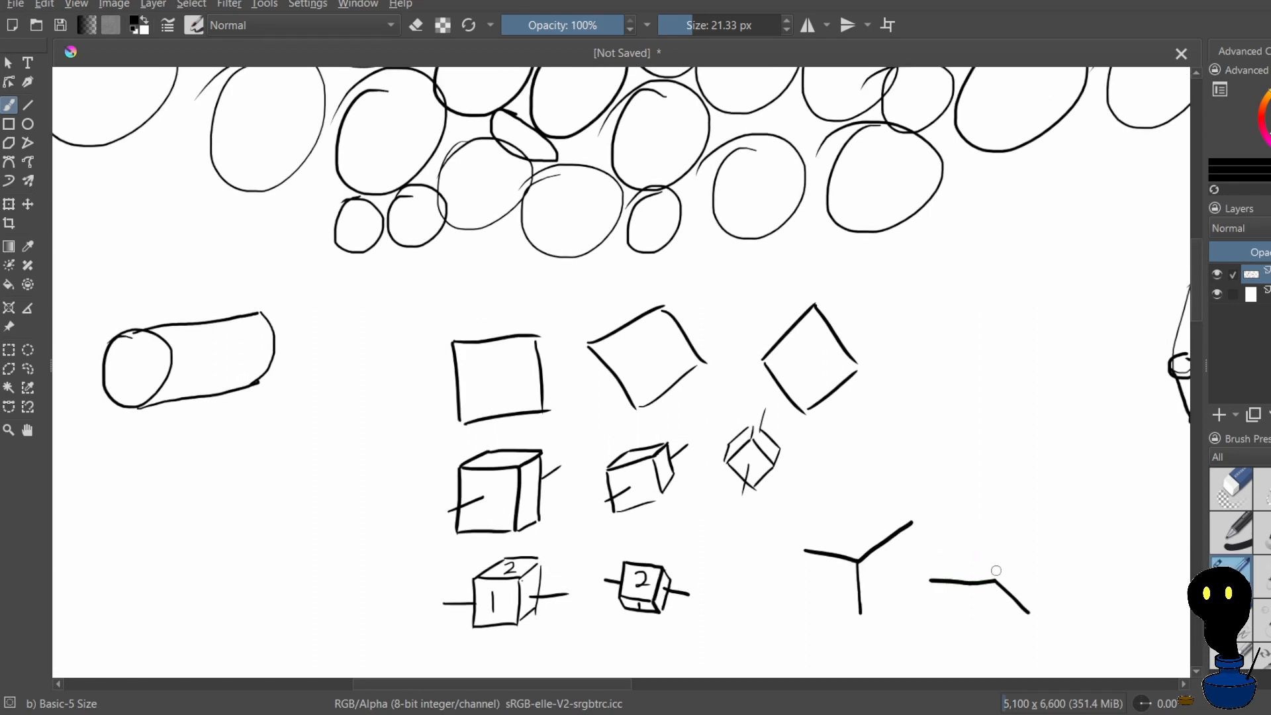
mouse_move(996, 581)
left_mouse_down()
mouse_move(1037, 514)
mouse_move(1022, 559)
left_mouse_up()
key("ctrl+z")
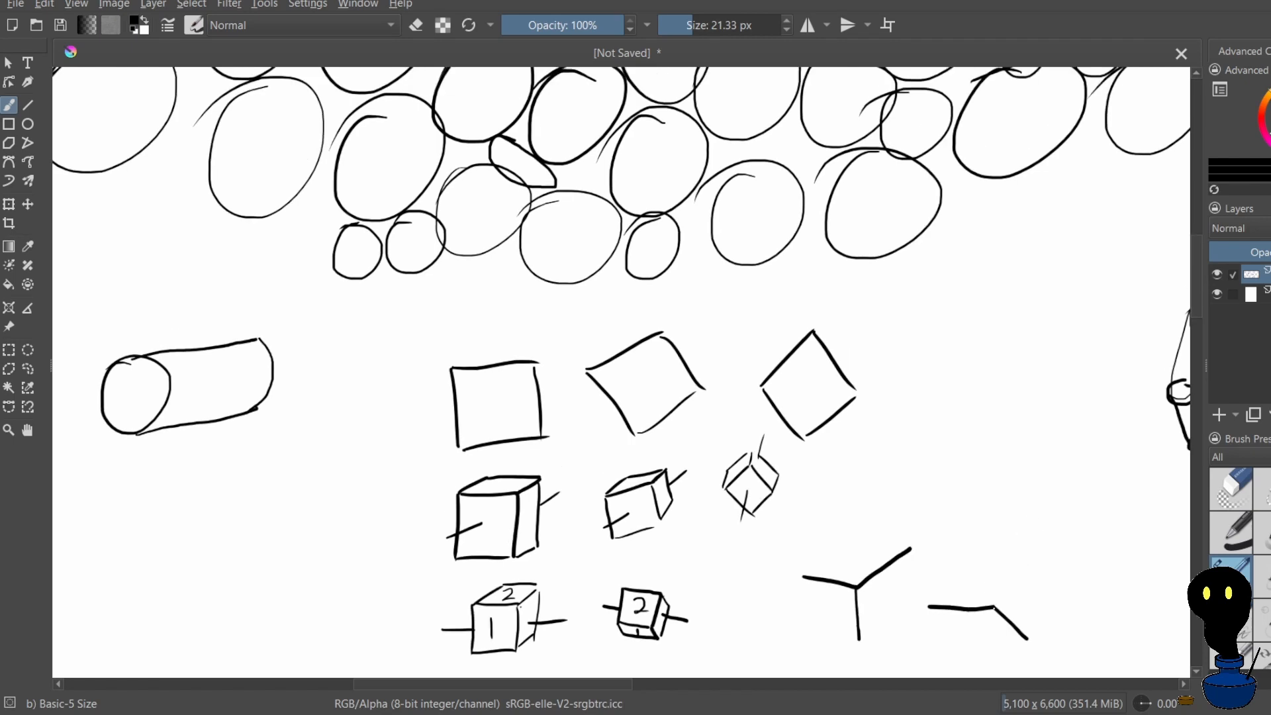
left_click_drag(993, 607, 1037, 535)
scroll(782, 345, "down", 4)
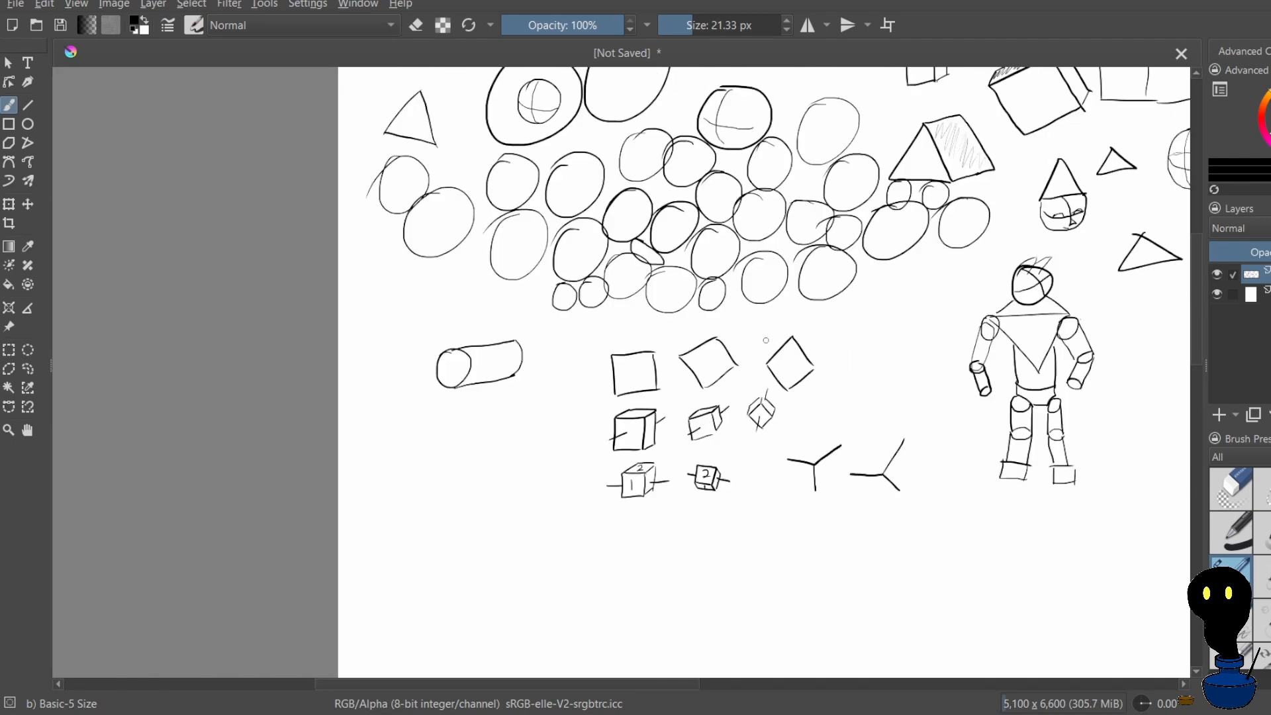
Try to draw a third cube corner beside the second, with a level edge, a rising edge and an upright edge redrawn at different tilts
scroll(847, 400, "up", 4)
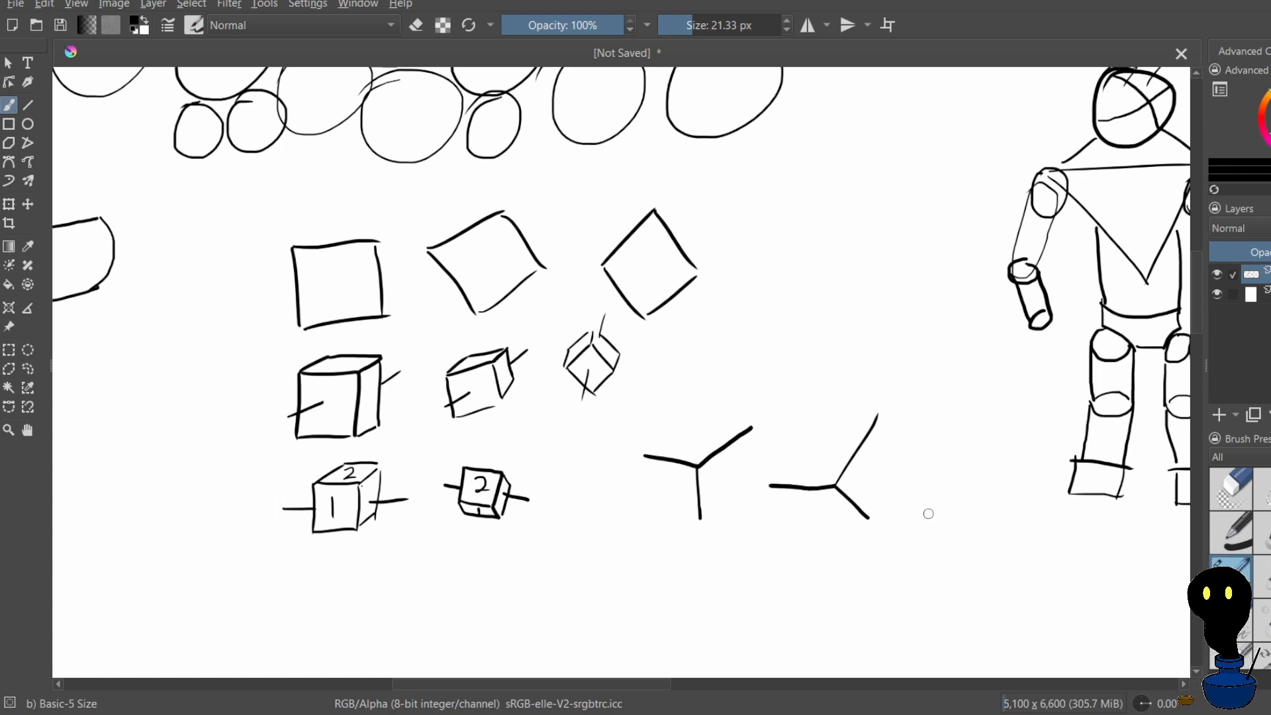
mouse_move(923, 517)
left_mouse_down()
mouse_move(963, 518)
mouse_move(1004, 495)
mouse_move(972, 551)
mouse_move(961, 501)
mouse_move(962, 550)
left_mouse_up()
key("ctrl+z")
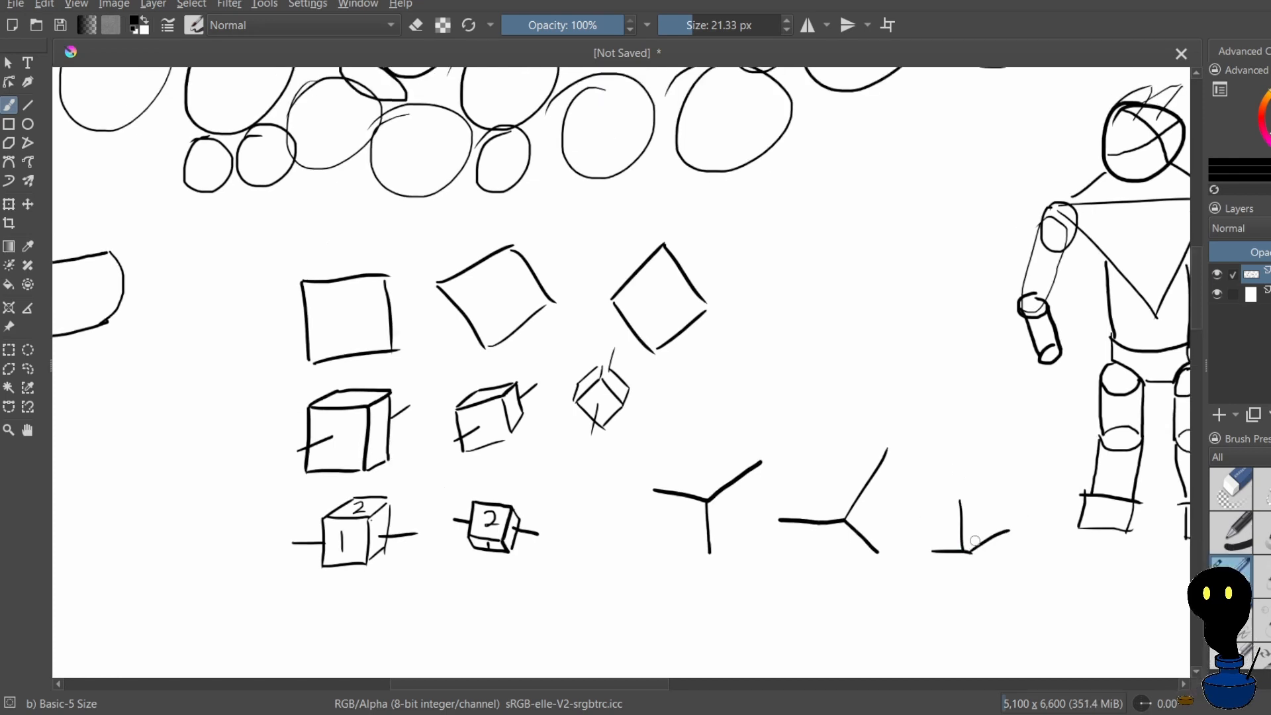
key("ctrl+z")
left_click_drag(960, 505, 965, 562)
key("ctrl+z")
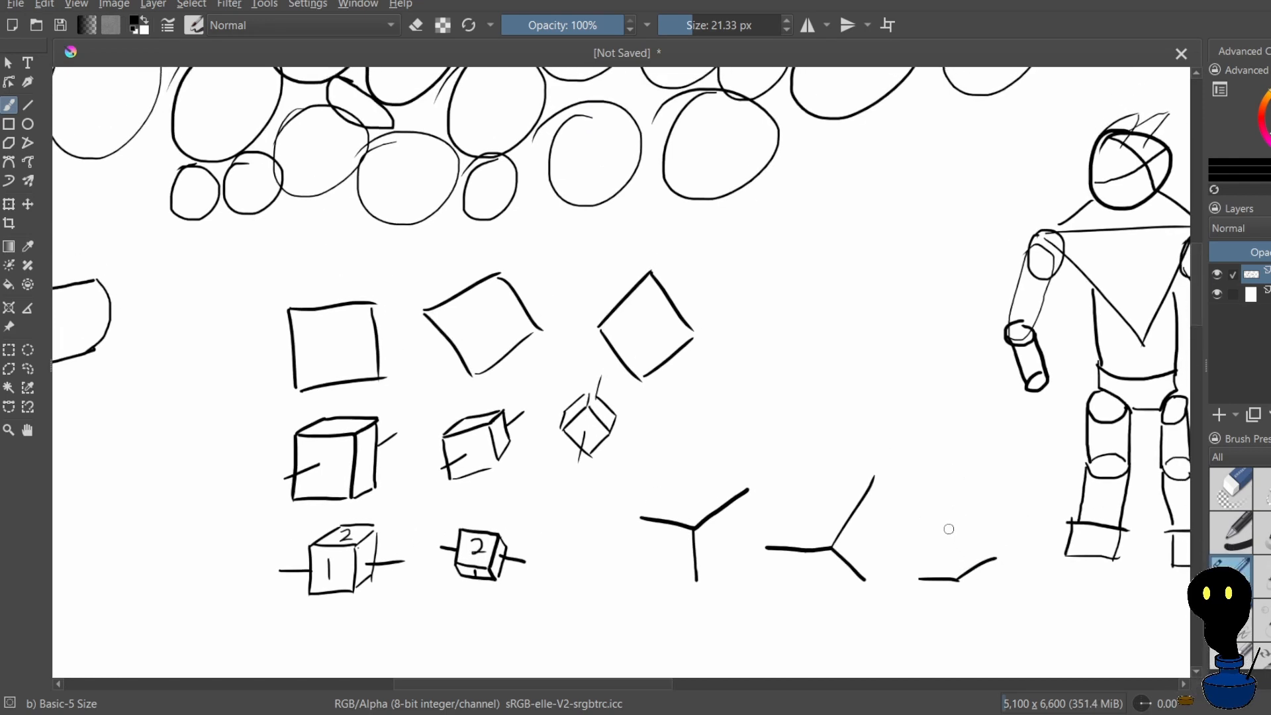
mouse_move(952, 509)
left_mouse_down()
mouse_move(954, 572)
mouse_move(943, 521)
left_mouse_up()
key("ctrl+z")
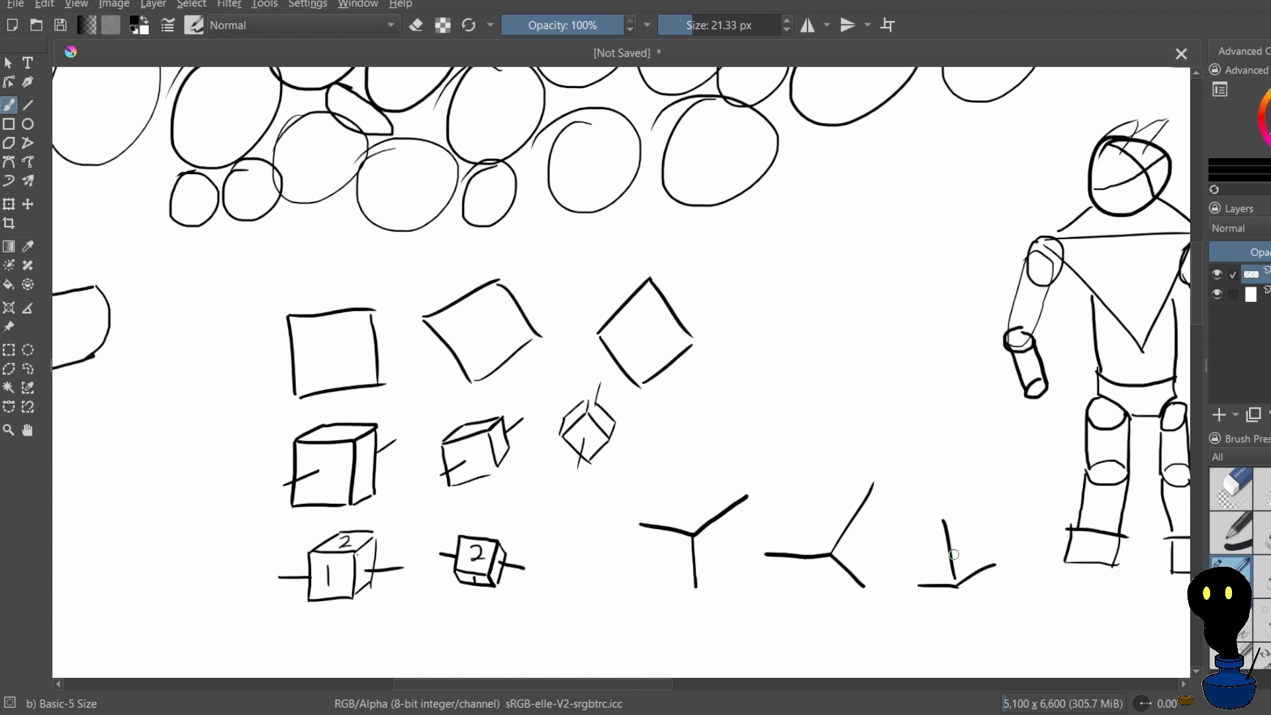
key("ctrl+z")
key("ctrl+z")
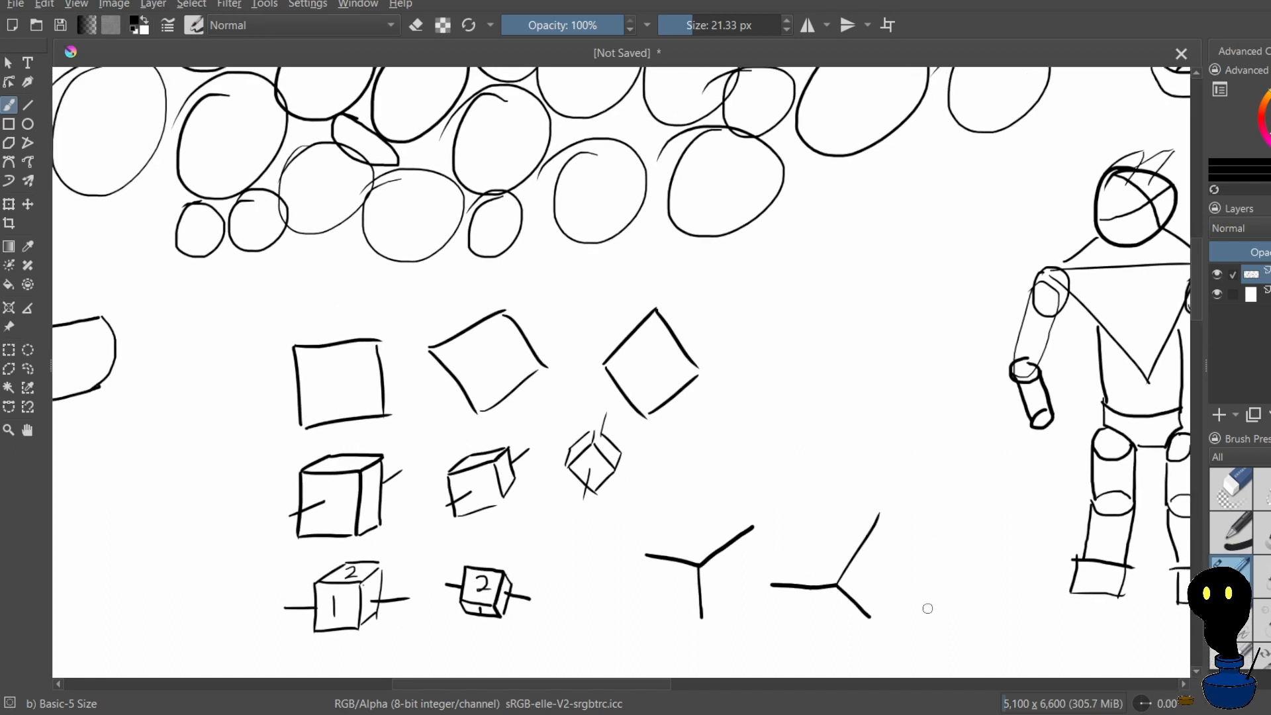
Draw a third cube corner beside the second, with an upright middle edge and two side edges rising outward from its base, restarting it once
mouse_move(928, 607)
left_mouse_down()
mouse_move(970, 613)
mouse_move(1001, 576)
mouse_move(962, 589)
mouse_move(969, 610)
left_mouse_up()
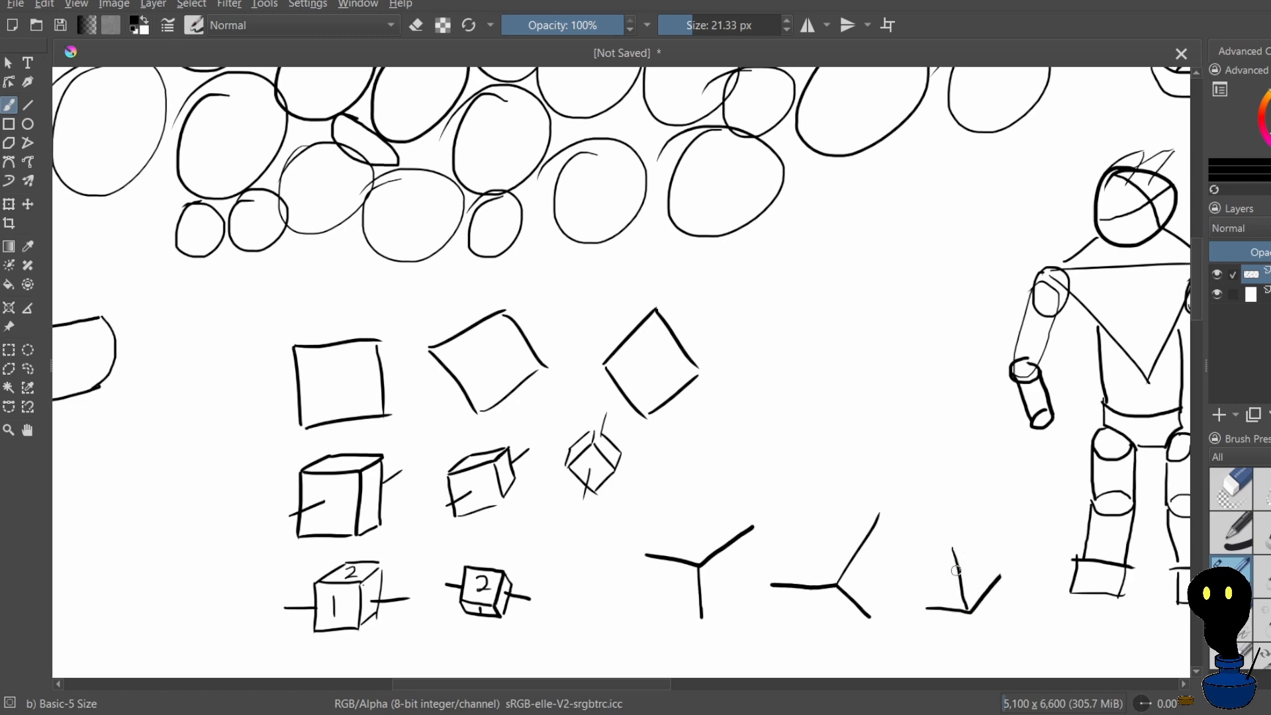
key("ctrl+z")
key("ctrl+z")
mouse_move(975, 531)
left_mouse_down()
mouse_move(972, 599)
mouse_move(948, 587)
mouse_move(966, 603)
mouse_move(1016, 584)
left_mouse_up()
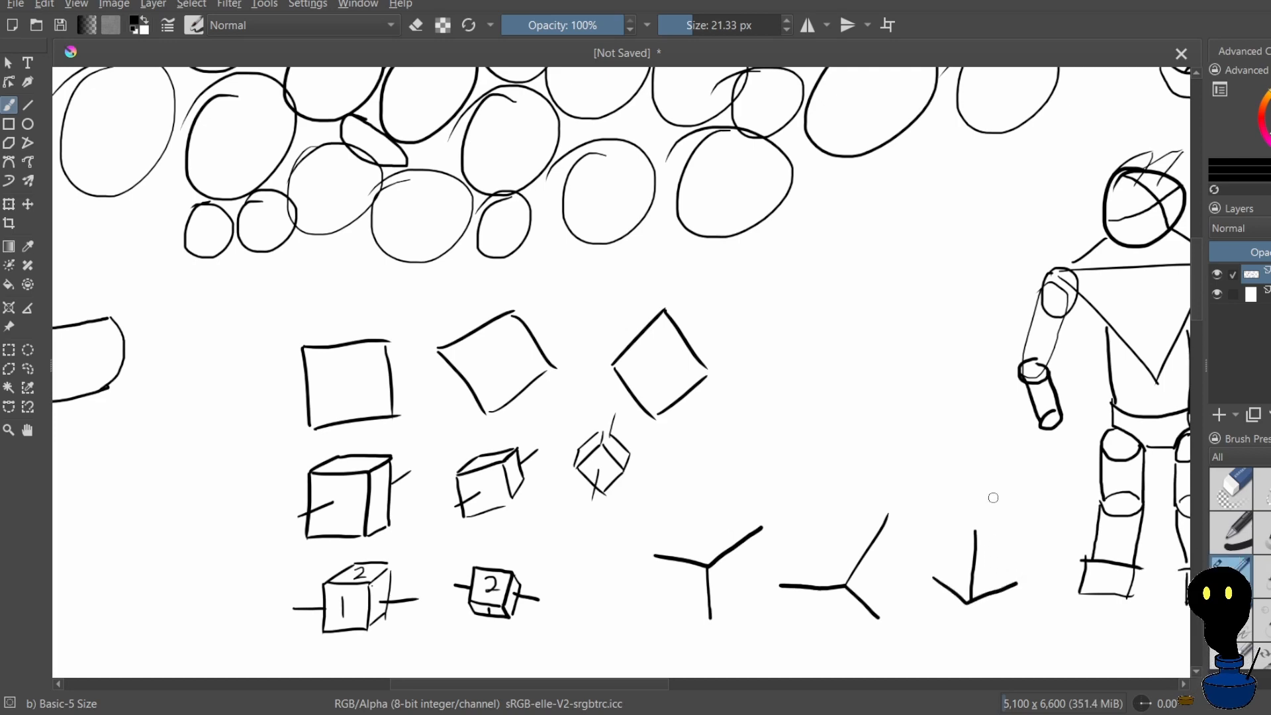
Number the faces 1, 2 and 3 around the first two cube corners, and 2 and 3 on the third
scroll(866, 386, "down", 3)
scroll(866, 397, "up", 2)
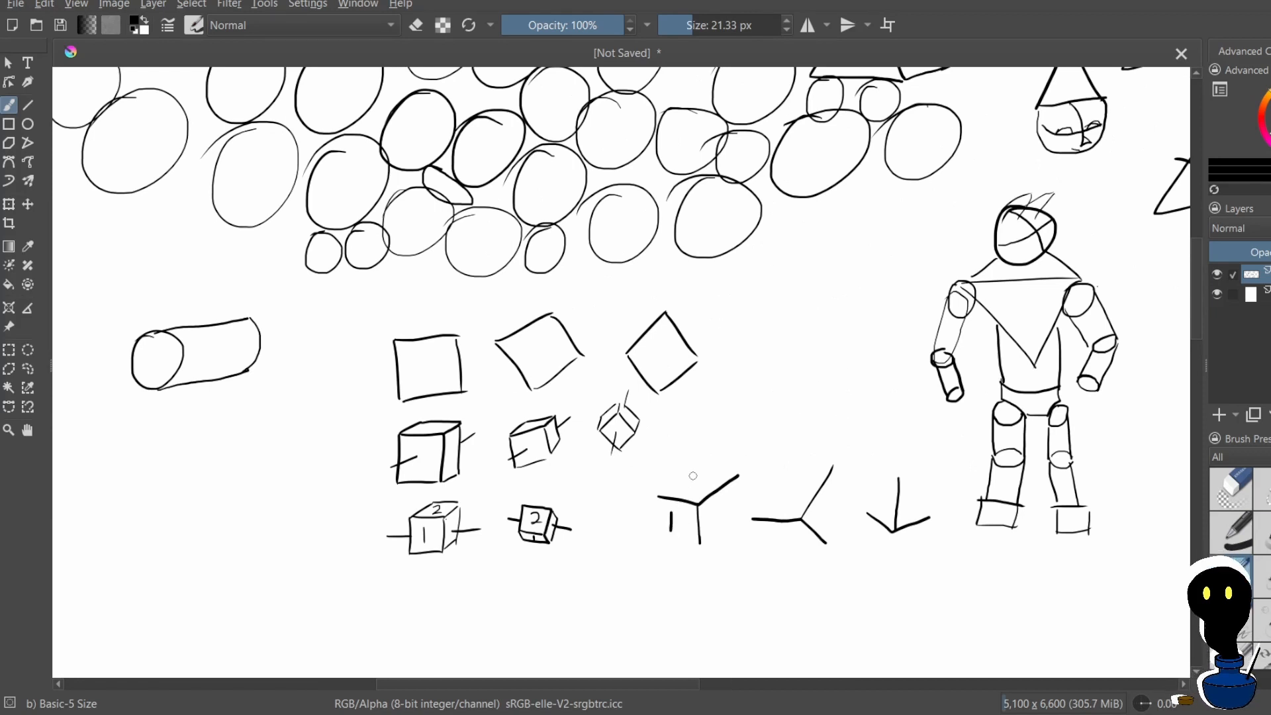
left_click_drag(688, 470, 720, 525)
mouse_move(776, 479)
left_mouse_down()
mouse_move(775, 500)
mouse_move(796, 500)
left_mouse_up()
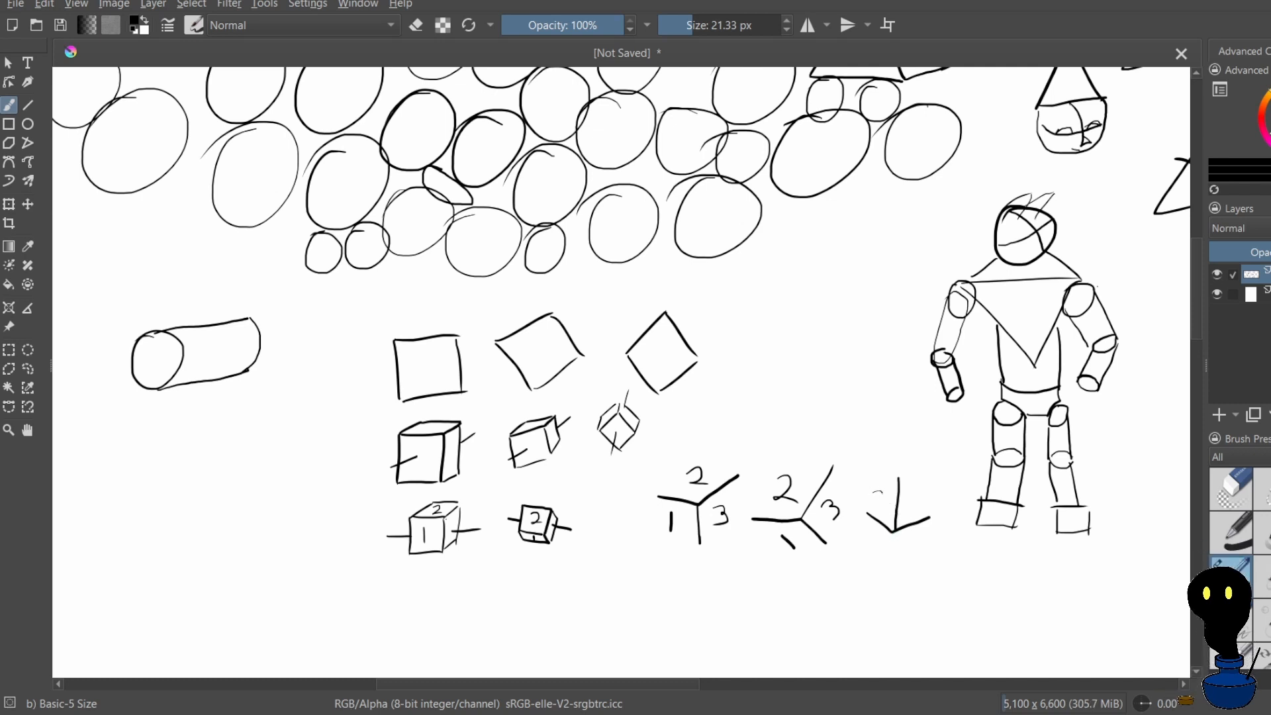
left_click_drag(917, 502, 912, 514)
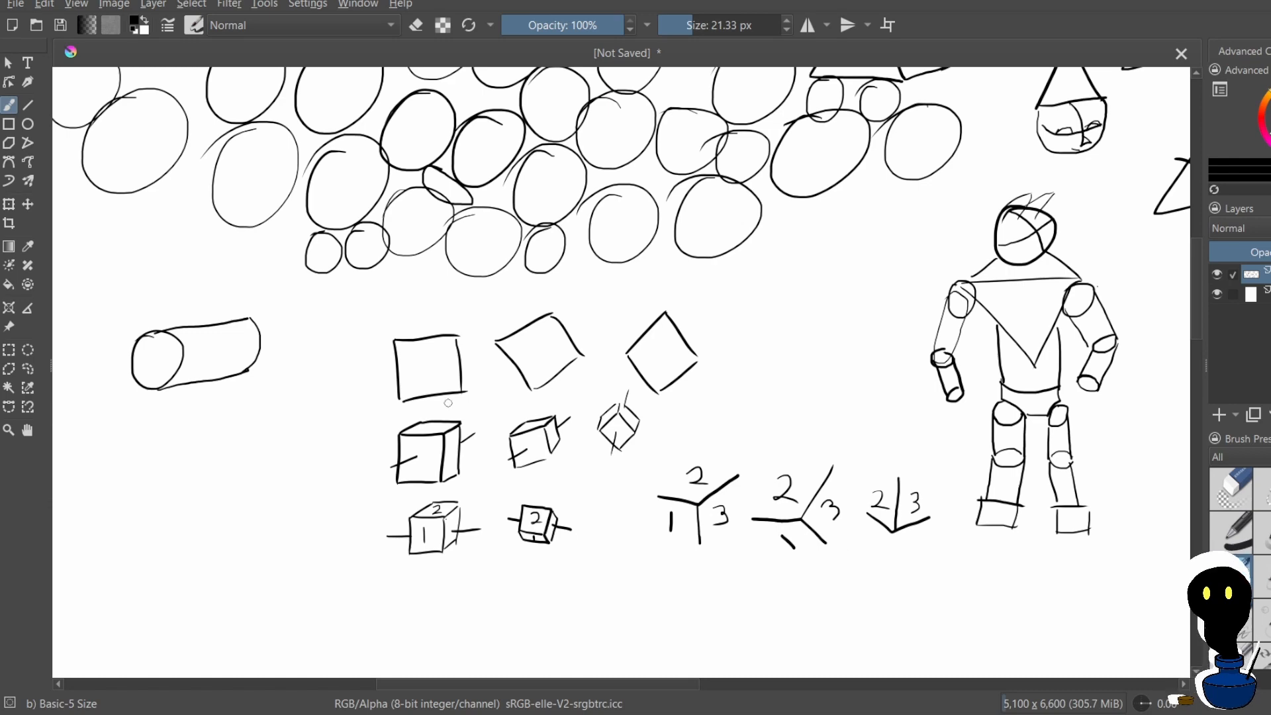
Draw three axes labelled x, z and y meeting at one point below the cylinder, redoing the y axis once
scroll(455, 399, "down", 3)
scroll(434, 475, "up", 3)
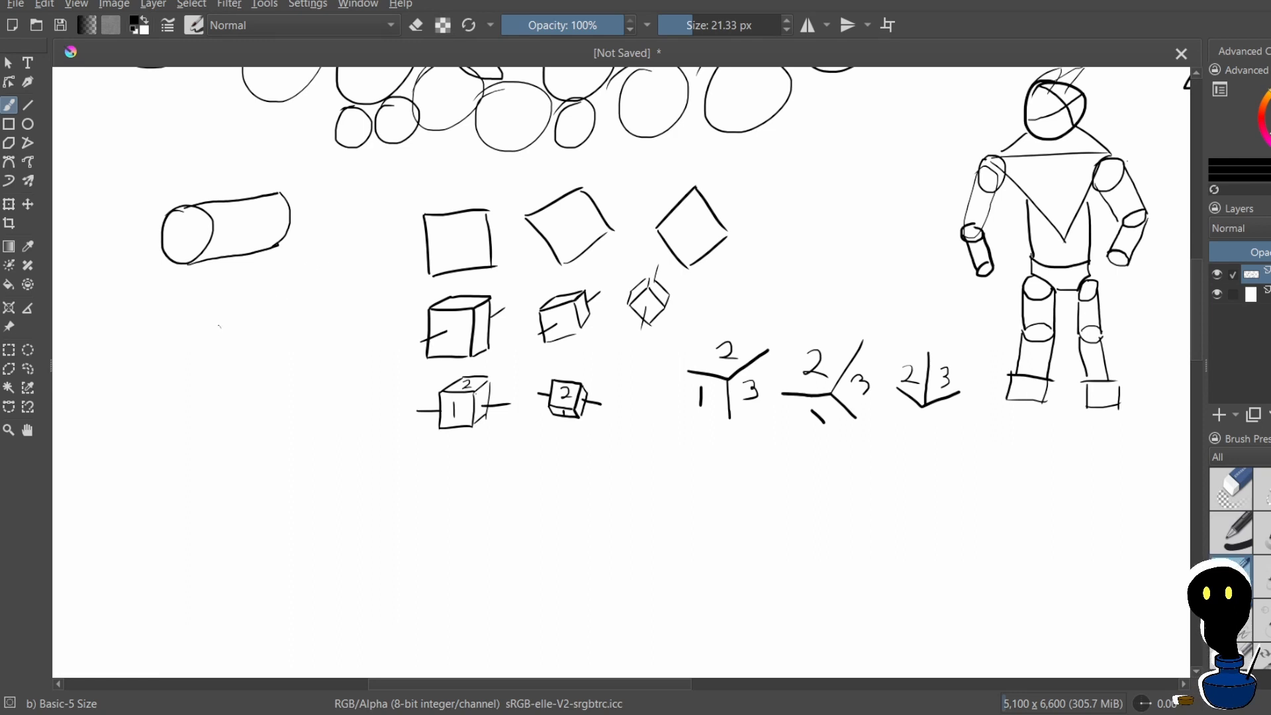
mouse_move(203, 363)
left_mouse_down()
mouse_move(275, 334)
mouse_move(292, 309)
mouse_move(238, 332)
left_mouse_up()
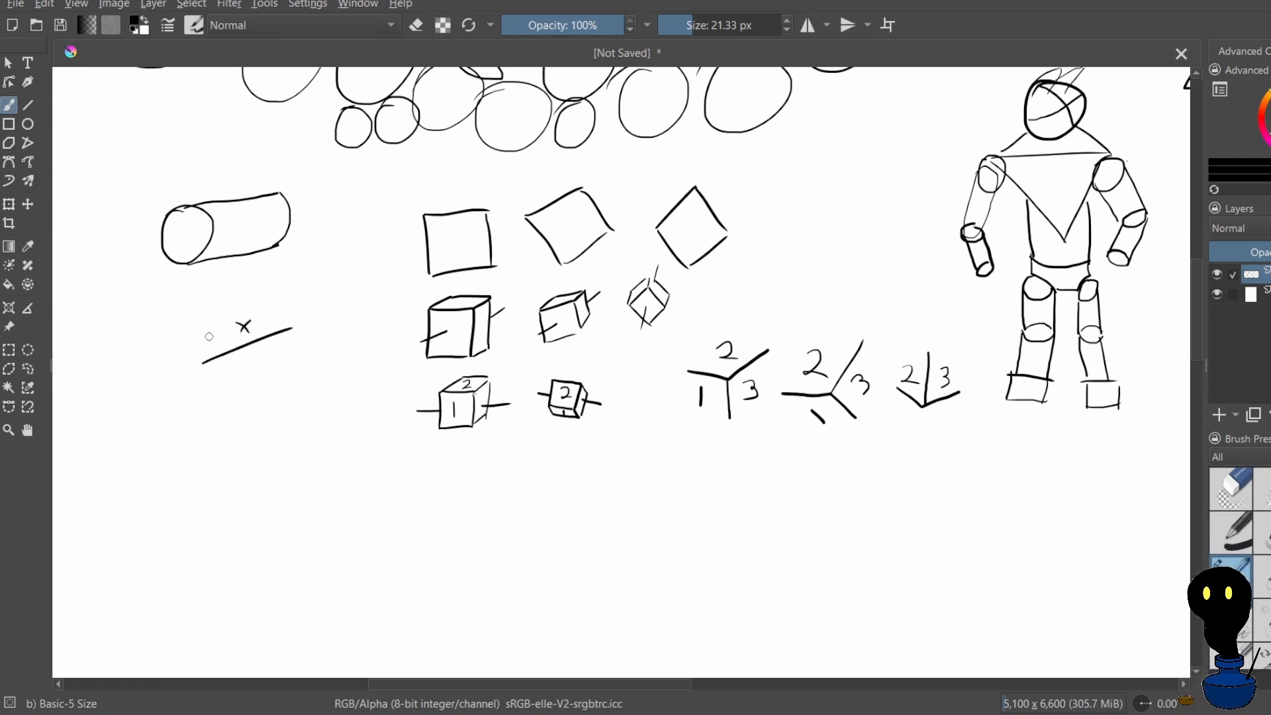
left_click_drag(196, 292, 197, 363)
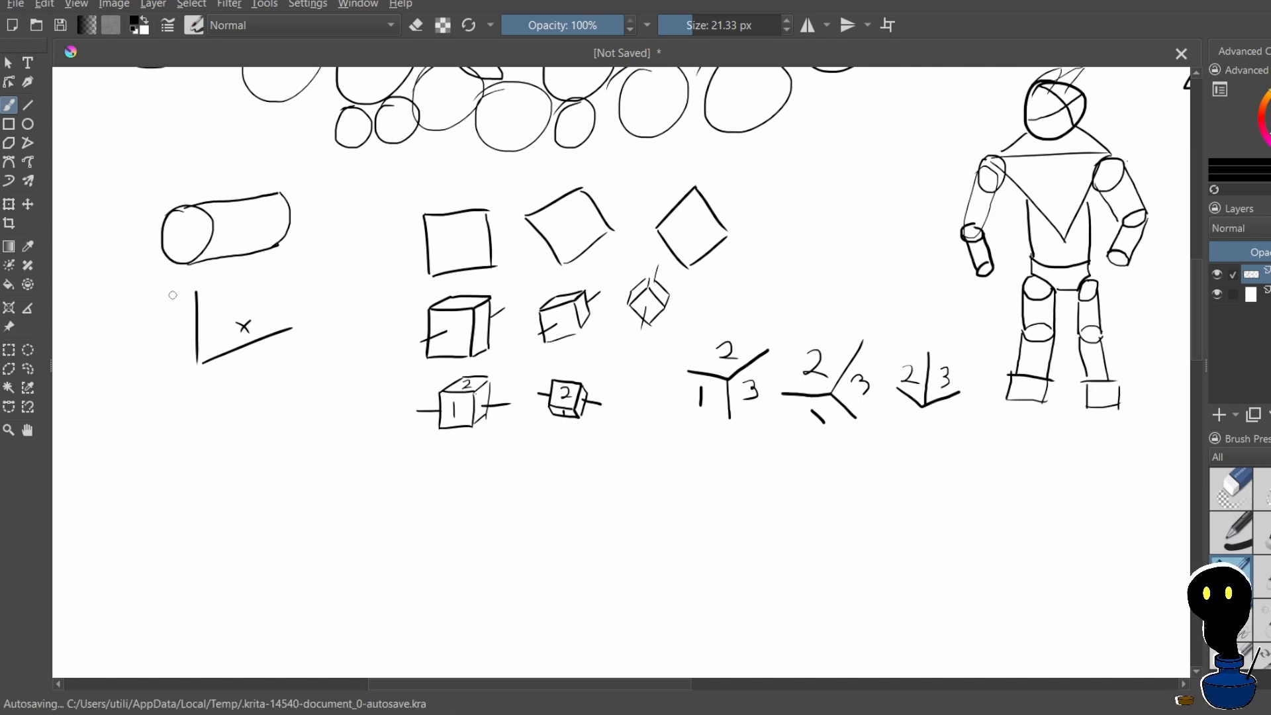
left_click_drag(169, 283, 190, 297)
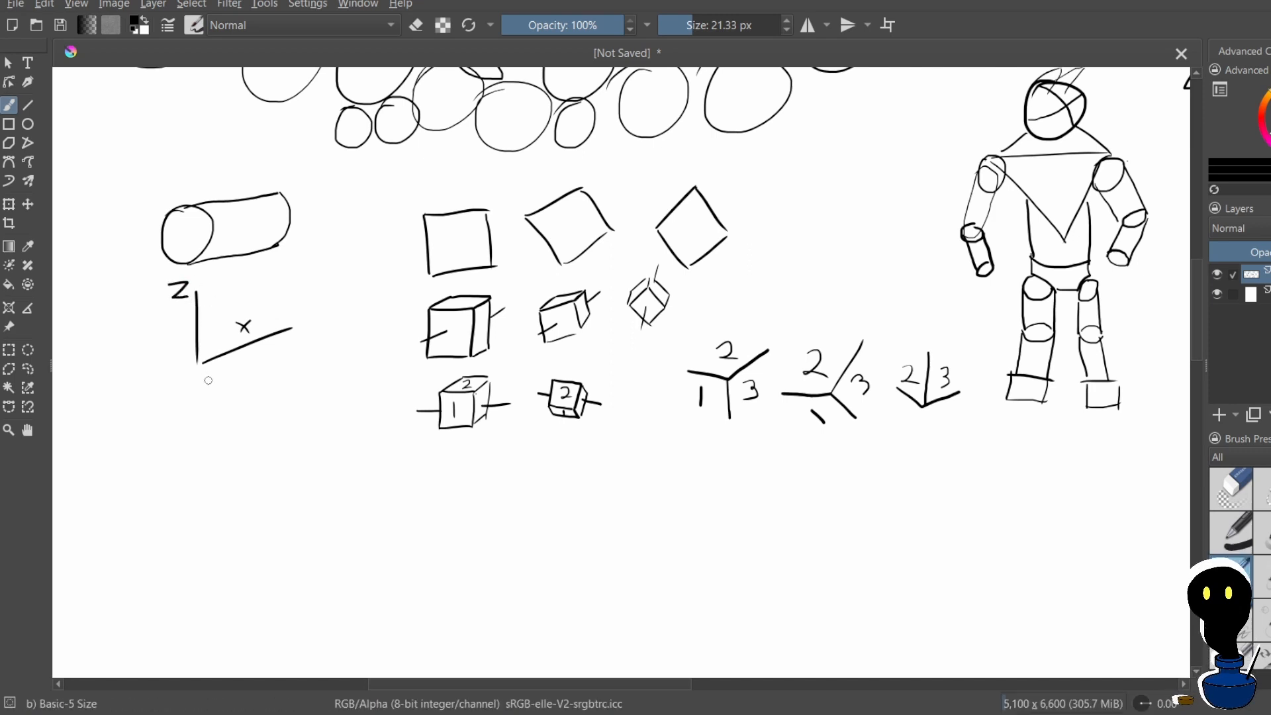
mouse_move(202, 363)
left_mouse_down()
mouse_move(296, 396)
mouse_move(261, 398)
left_mouse_up()
key("ctrl+z")
mouse_move(179, 373)
left_mouse_down()
mouse_move(292, 390)
mouse_move(282, 408)
left_mouse_up()
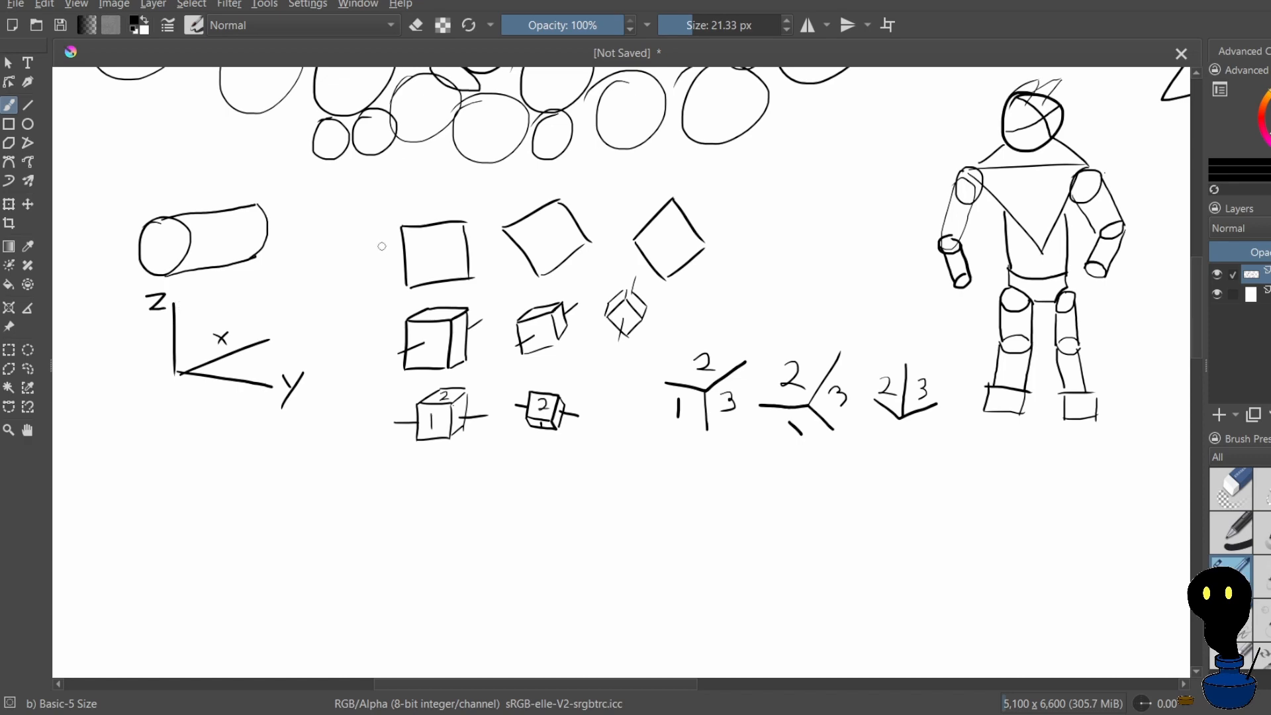
Try to draw a cube with visible top and side faces between the diamond and the robot figure
scroll(382, 246, "down", 5)
scroll(382, 247, "up", 3)
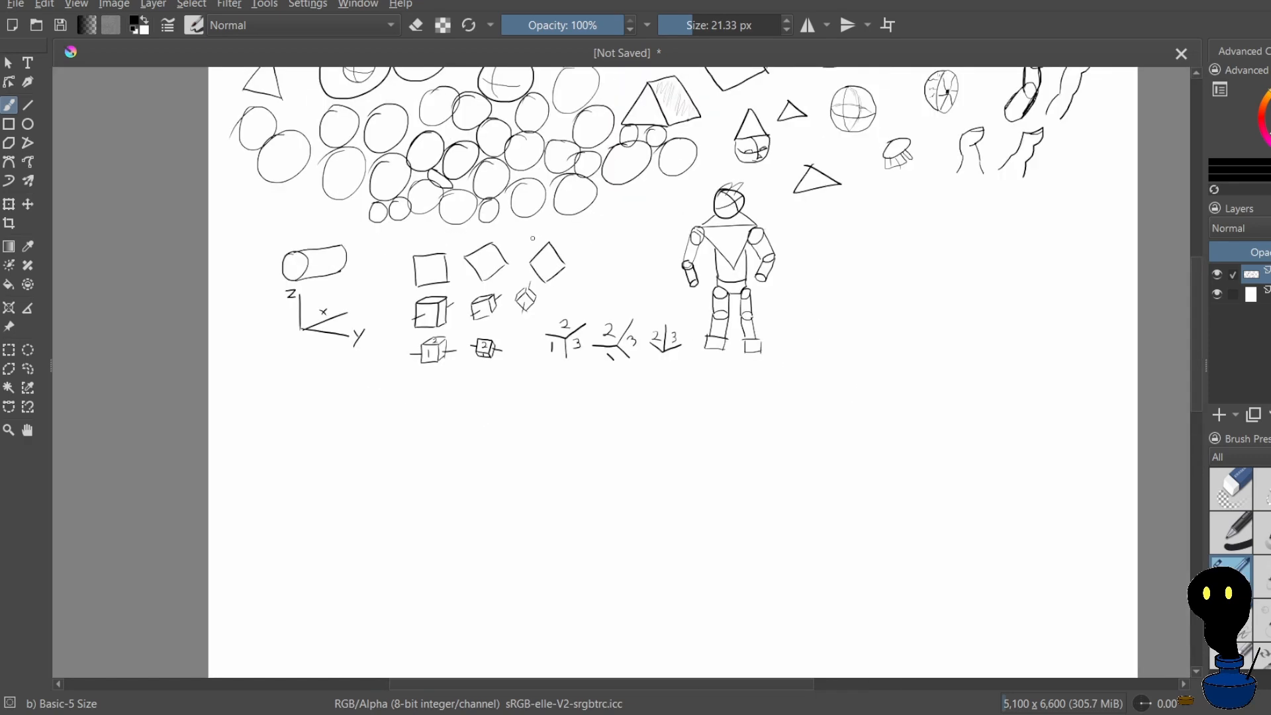
scroll(532, 238, "down", 2)
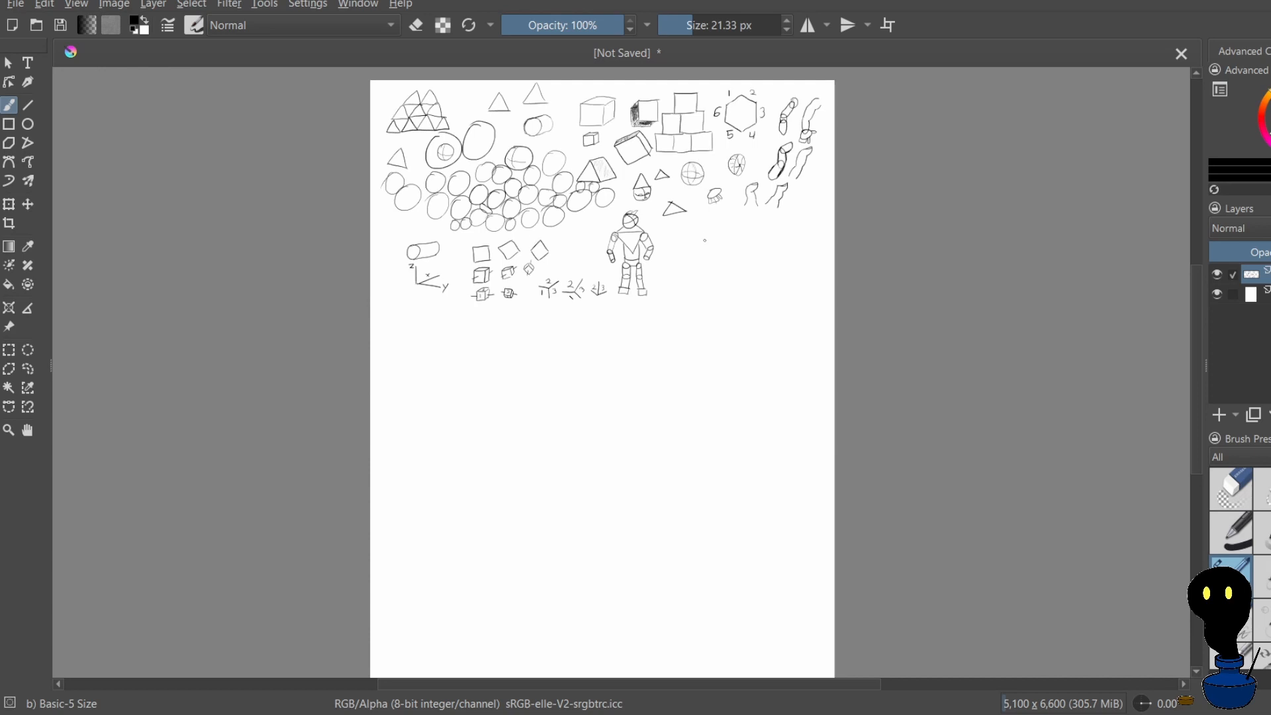
scroll(705, 241, "up", 3)
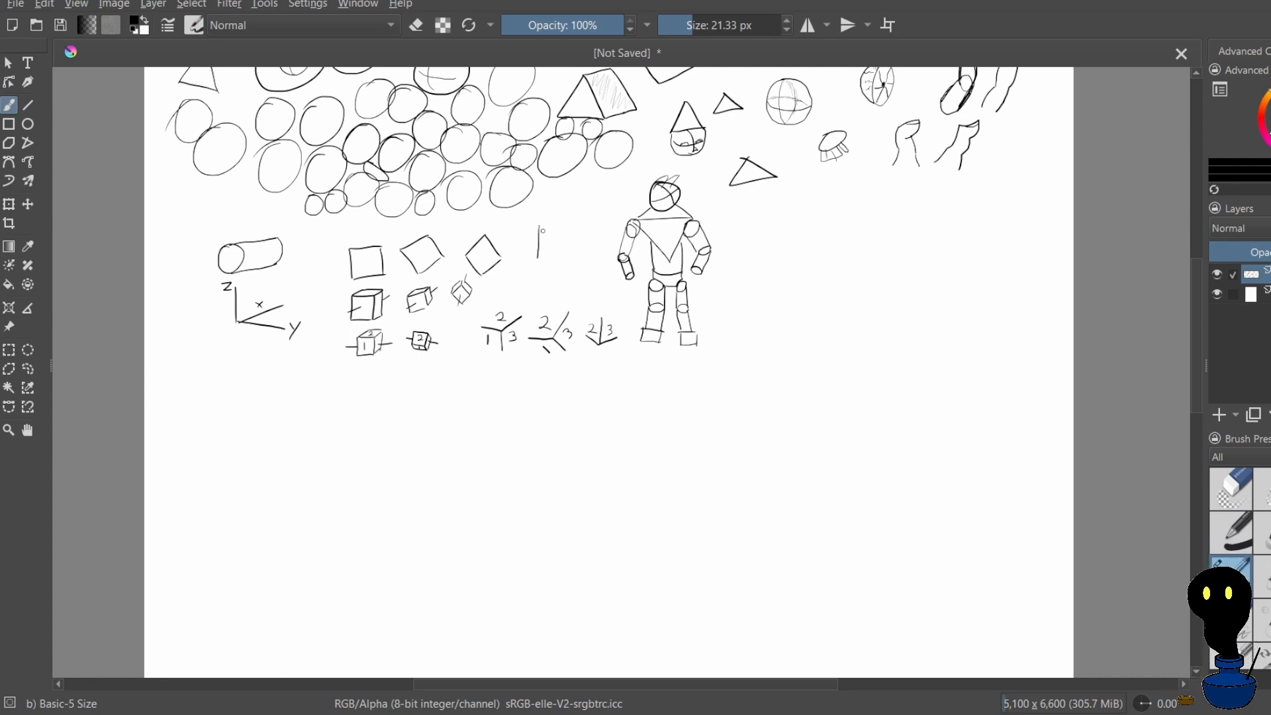
left_click_drag(573, 227, 574, 265)
scroll(554, 213, "up", 3)
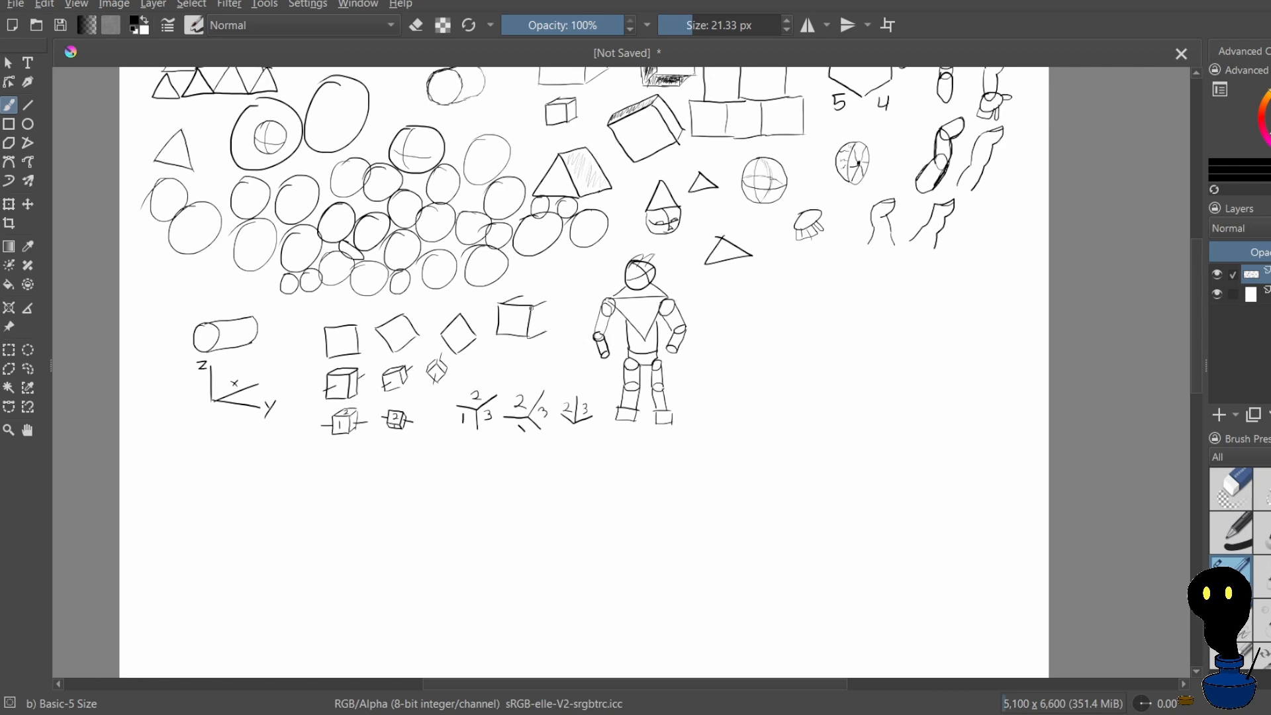
scroll(531, 308, "up", 1)
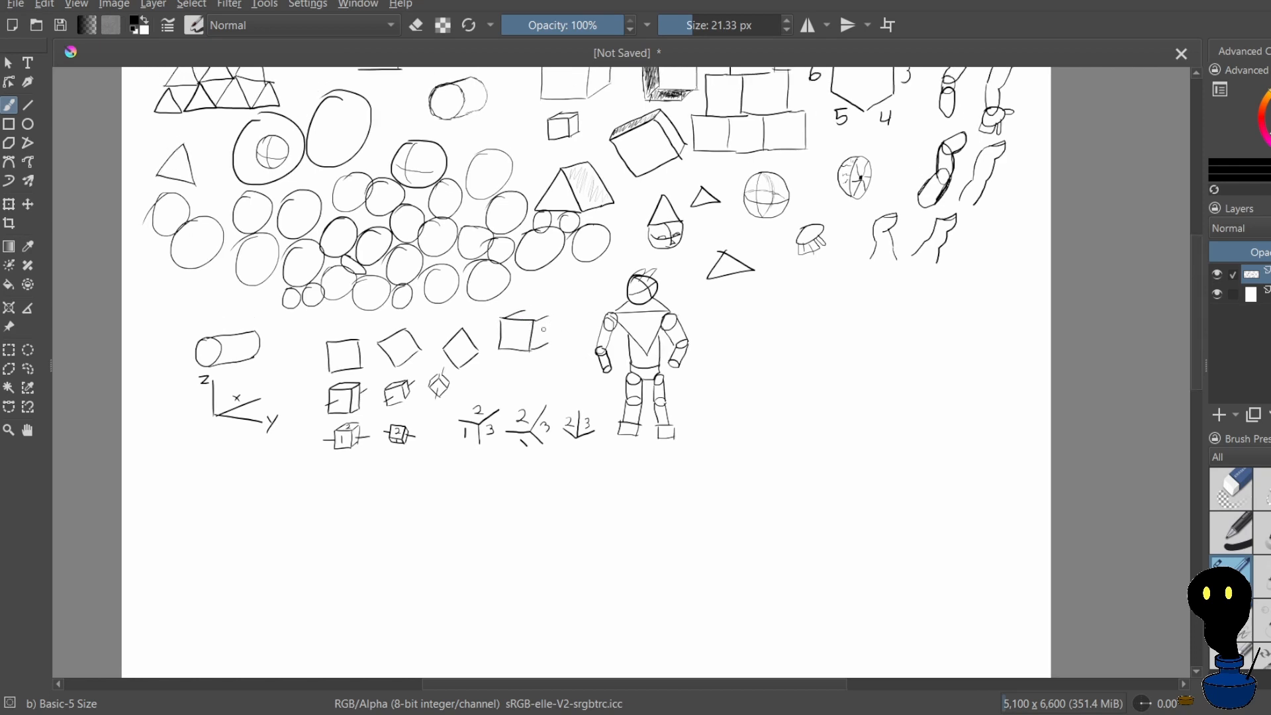
scroll(543, 329, "up", 1)
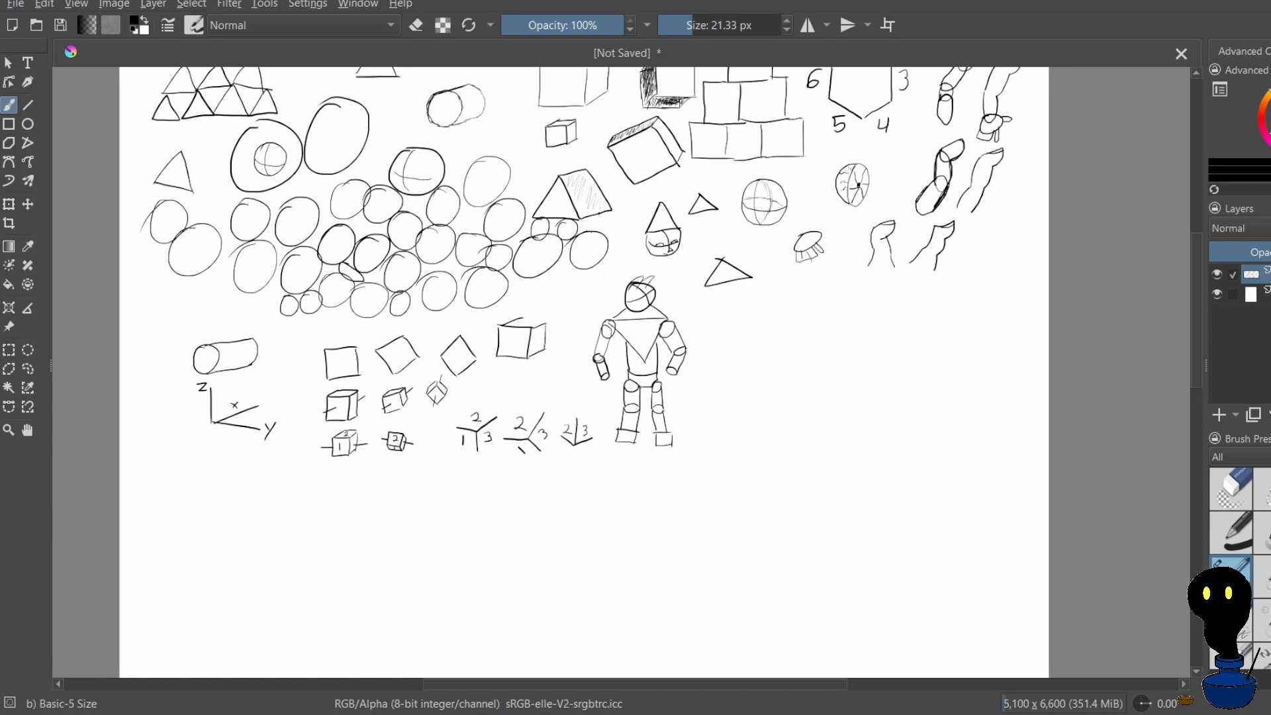
scroll(540, 321, "up", 1)
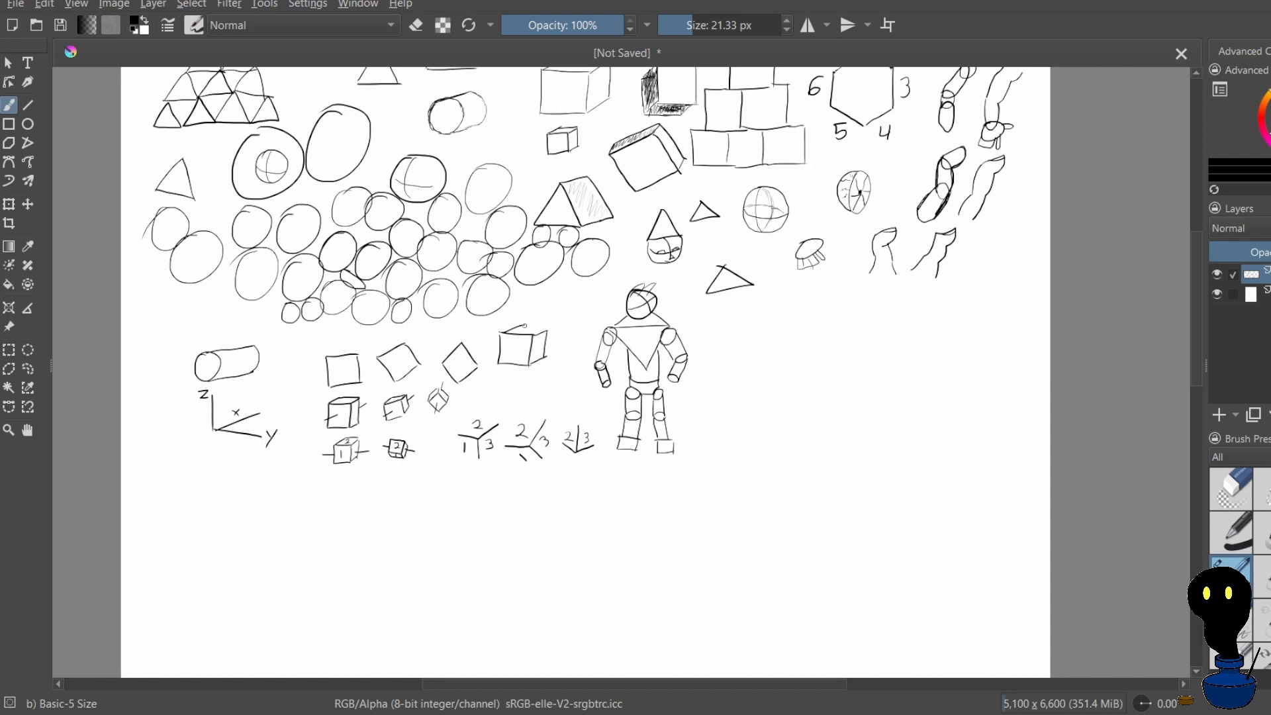
Undo the cube between the diamond and the robot figure, along with the extra stroke drawn beside it
key("ctrl+z")
key("ctrl+z")
key("ctrl+z")
key("ctrl+z")
key("ctrl+z")
key("ctrl+z")
mouse_move(546, 324)
left_mouse_down()
mouse_move(498, 402)
mouse_move(588, 268)
left_mouse_up()
key("ctrl+z")
key("ctrl+z")
Draw a smaller cube's front square and slanted top face between the diamond and the robot figure, redoing the top edges
scroll(587, 270, "up", 2)
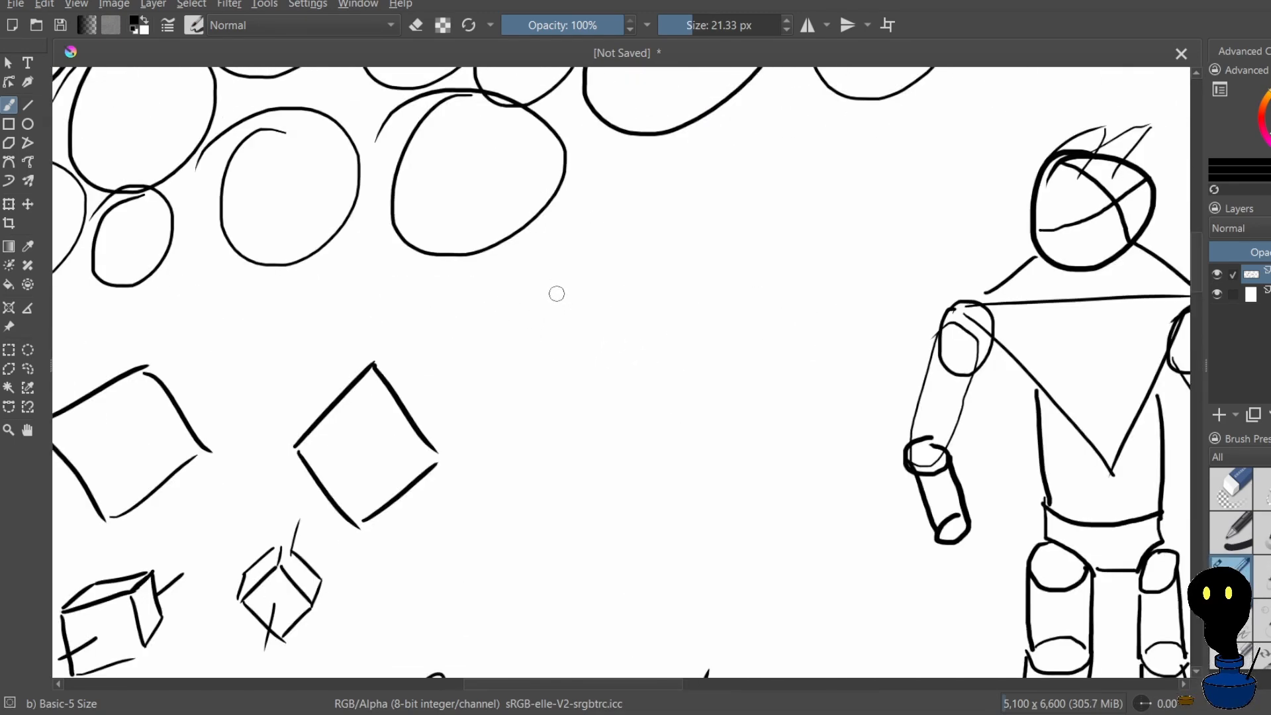
left_click_drag(557, 284, 554, 348)
mouse_move(559, 281)
left_mouse_down()
mouse_move(627, 282)
mouse_move(611, 334)
mouse_move(559, 345)
mouse_move(614, 348)
left_mouse_up()
mouse_move(563, 281)
left_mouse_down()
mouse_move(605, 262)
mouse_move(633, 279)
mouse_move(657, 270)
left_mouse_up()
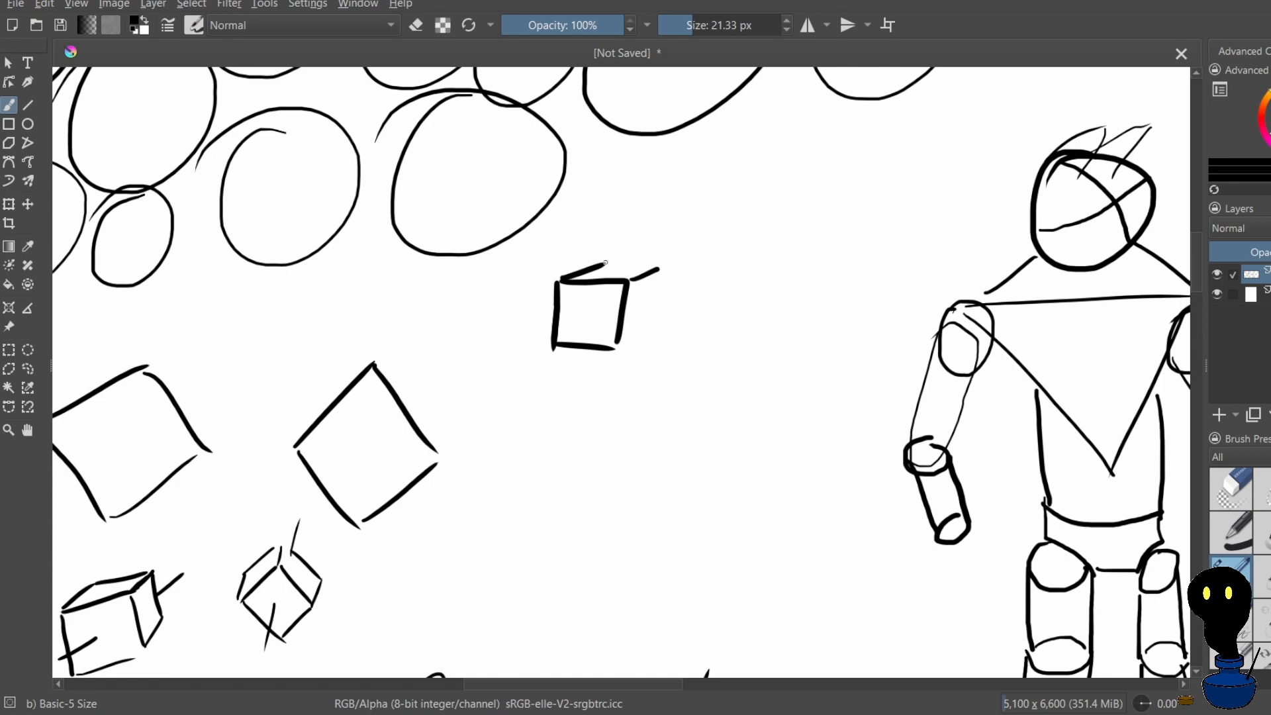
key("ctrl+z")
left_click_drag(599, 276, 654, 289)
key("ctrl+z")
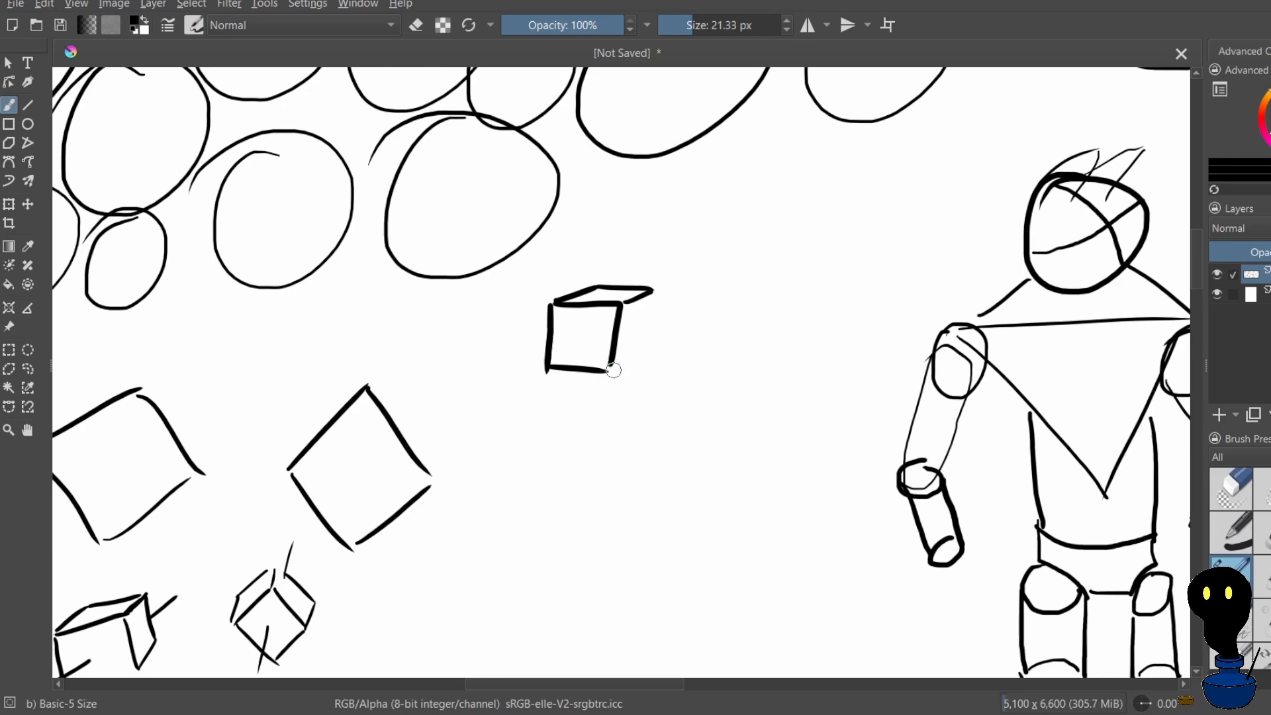
Close the small cube's side face, redoing its edges, and number the front face 1 and the top face 2
left_click_drag(612, 371, 647, 359)
mouse_move(653, 290)
left_mouse_down()
mouse_move(641, 358)
mouse_move(659, 339)
mouse_move(664, 372)
mouse_move(645, 363)
mouse_move(668, 353)
mouse_move(667, 387)
left_mouse_up()
key("ctrl+z")
key("ctrl+z")
key("ctrl+z")
key("ctrl+z")
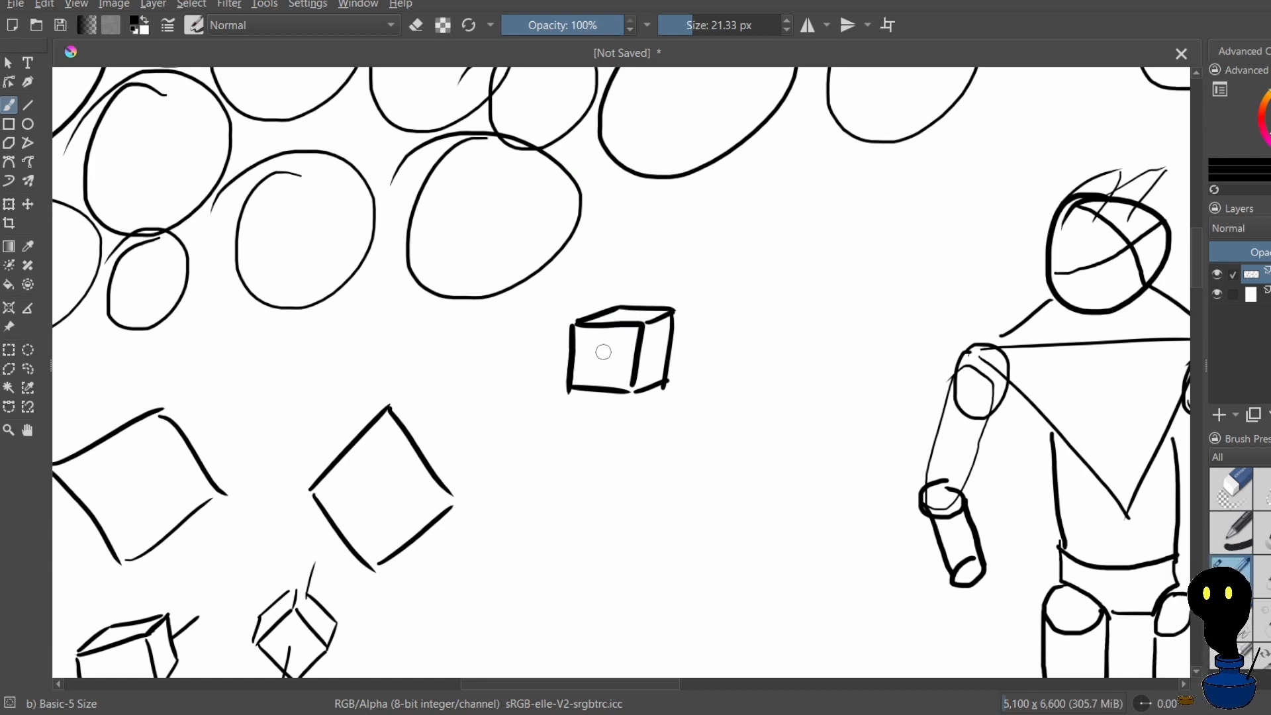
left_click_drag(602, 345, 598, 372)
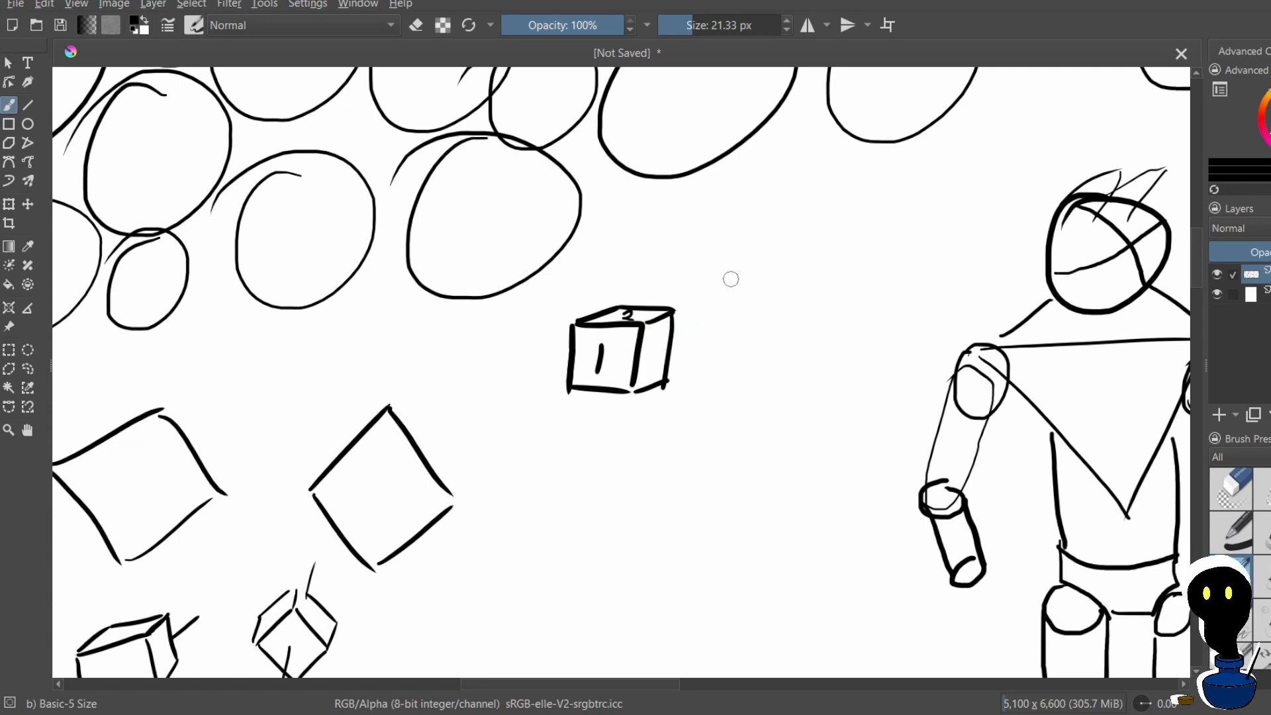
Write a large 2 beside the numbered cube, redoing it, and a much smaller 2 below it
left_click_drag(729, 280, 735, 282)
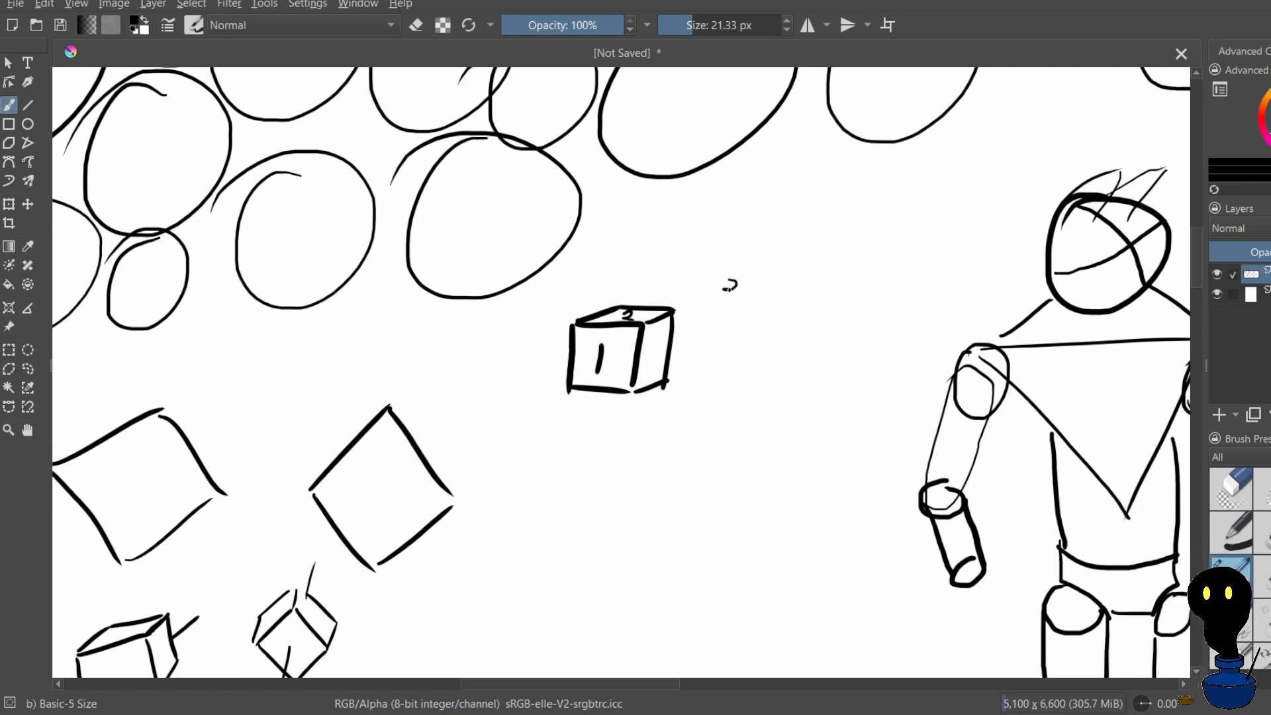
key("ctrl+z")
scroll(728, 295, "up", 1)
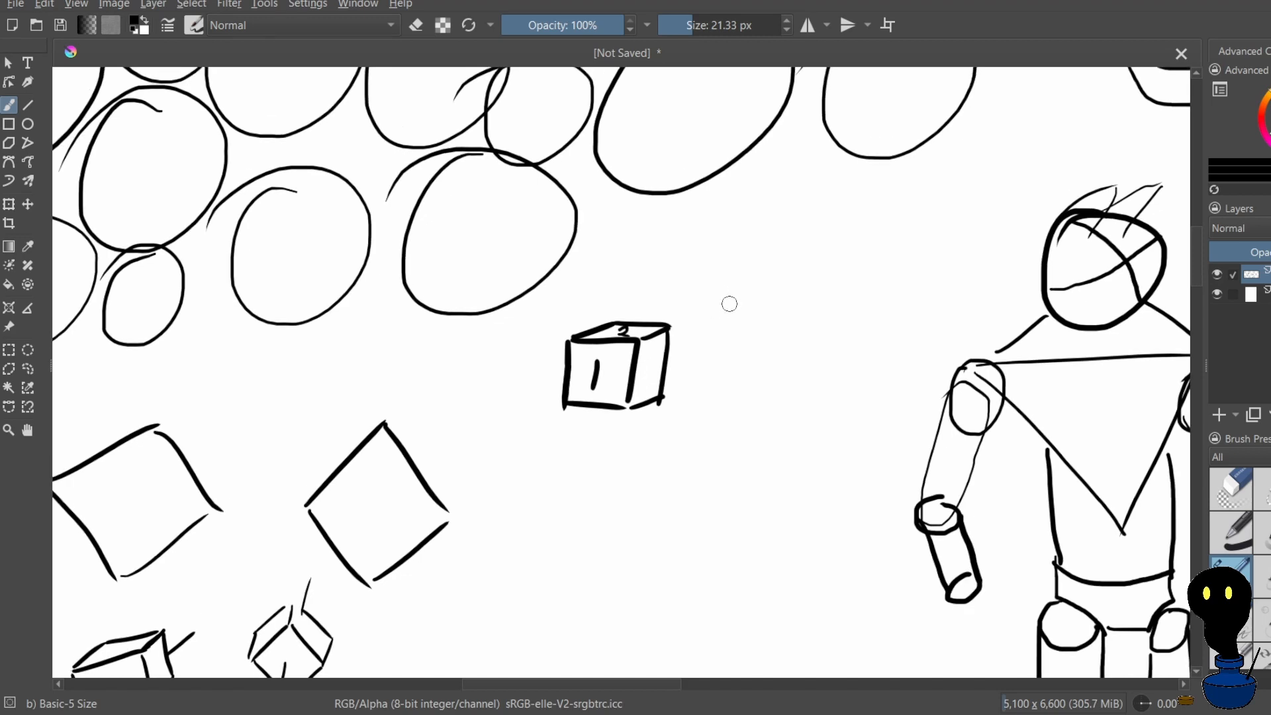
mouse_move(735, 314)
left_mouse_down()
mouse_move(714, 299)
mouse_move(756, 277)
mouse_move(773, 292)
left_mouse_up()
key("ctrl+z")
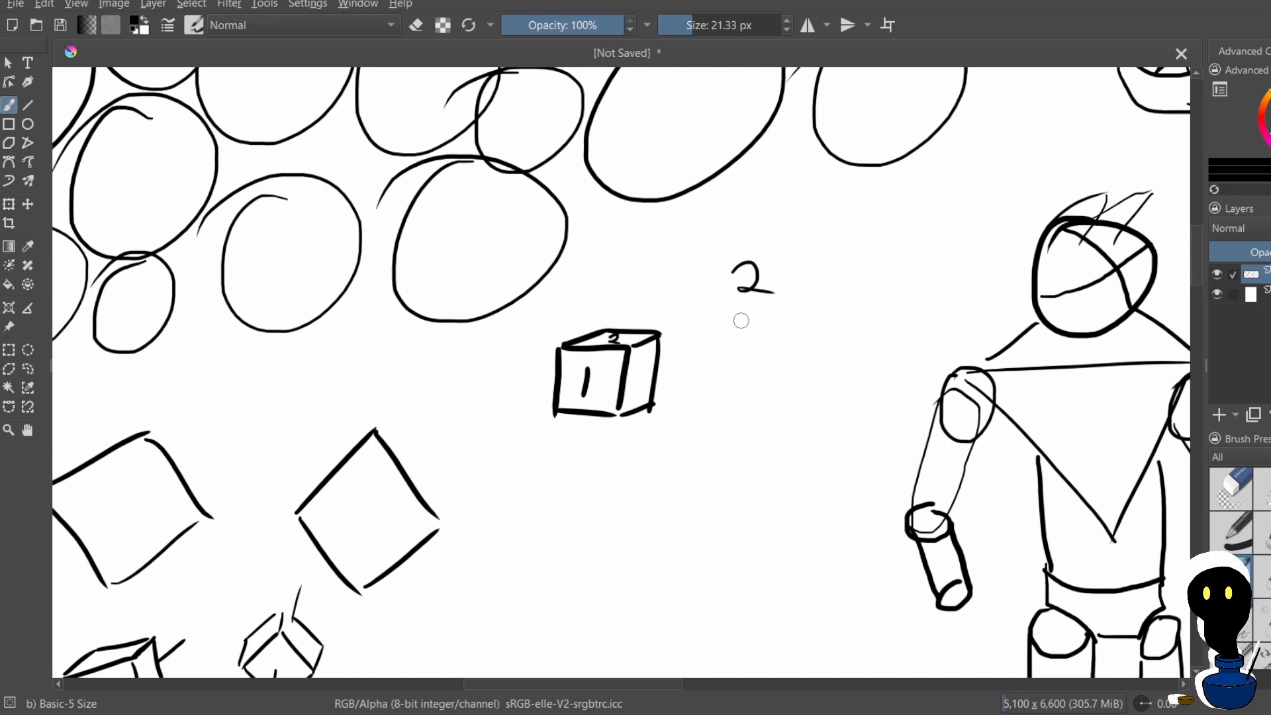
mouse_move(741, 320)
left_mouse_down()
mouse_move(756, 329)
mouse_move(747, 337)
left_mouse_up()
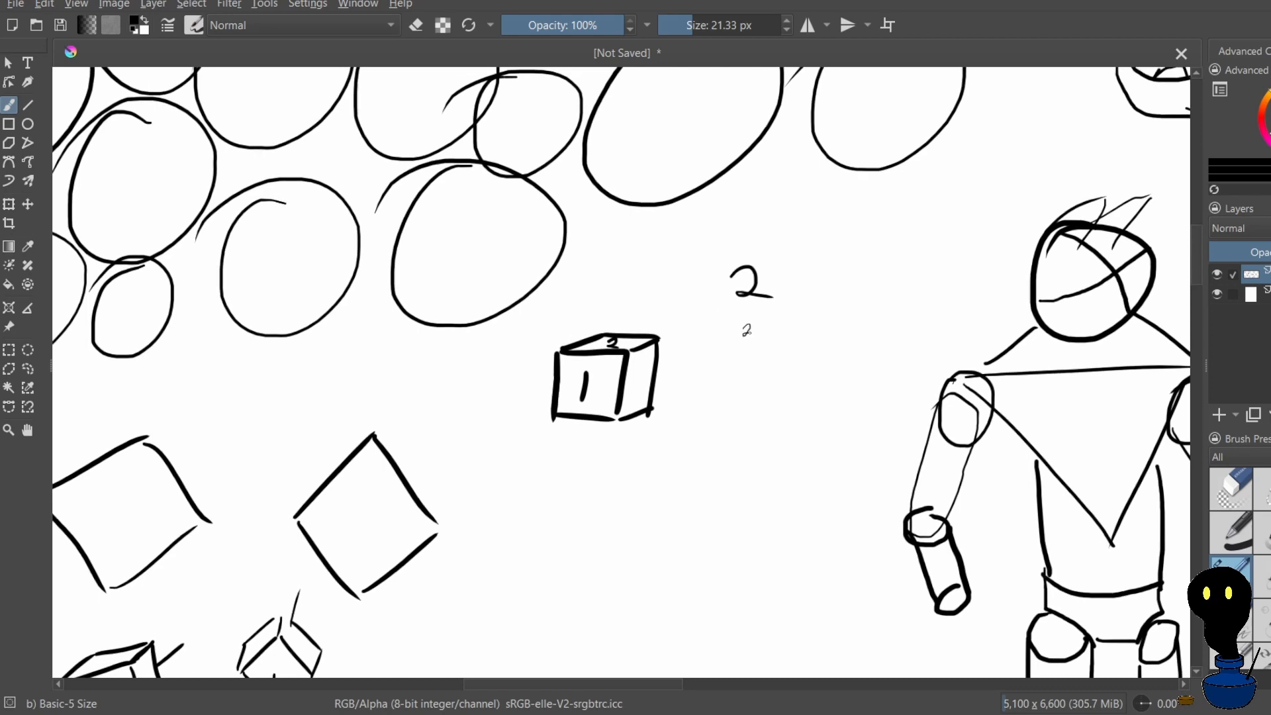
Rewrite the small 2 below the large 2 and add an even flatter 2 beneath it
key("ctrl+z")
mouse_move(745, 325)
left_mouse_down()
mouse_move(741, 337)
mouse_move(763, 343)
left_mouse_up()
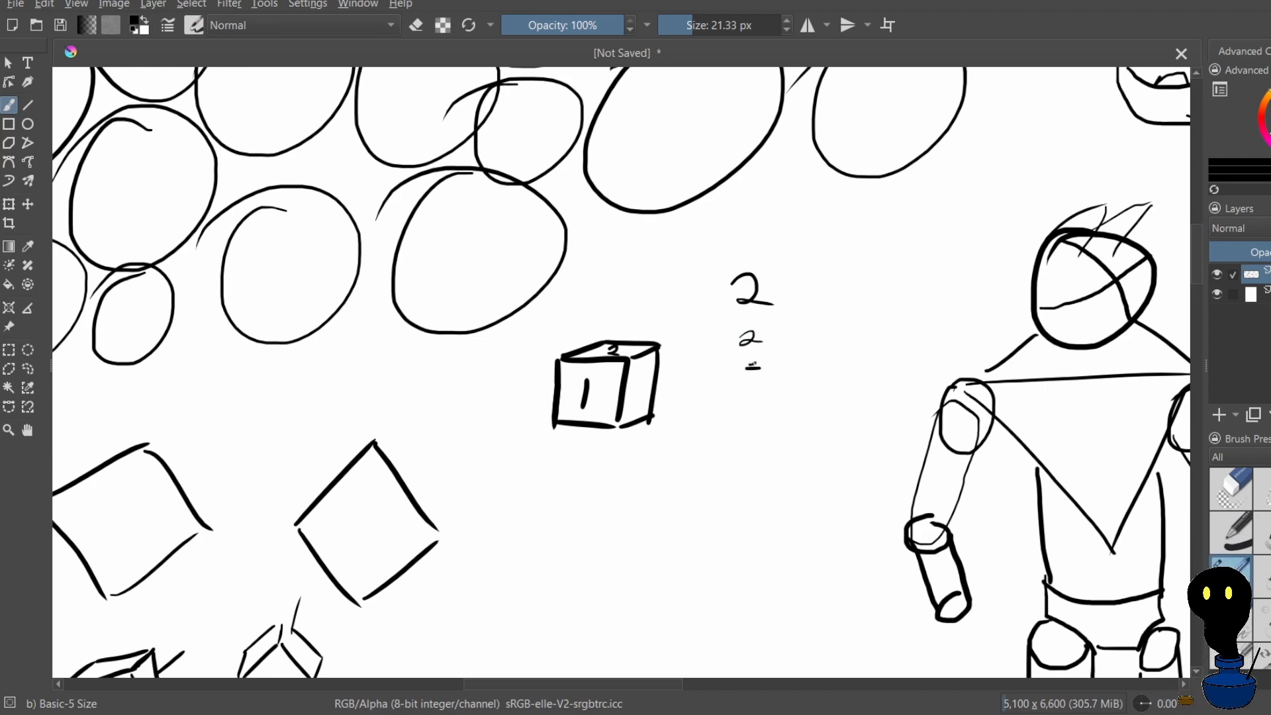
scroll(747, 355, "up", 1)
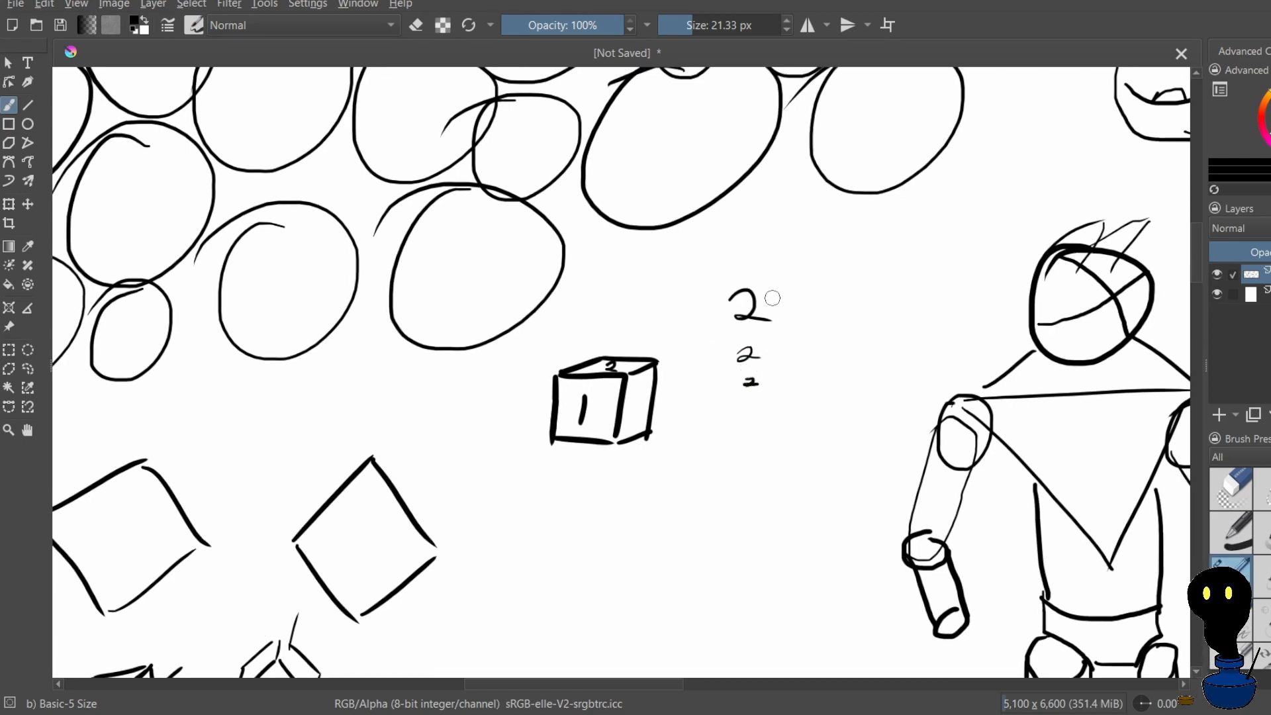
Undo the practice 2s beside the numbered cube and write 3 on the cube's side face
key("ctrl+z")
key("ctrl+z")
key("ctrl+z")
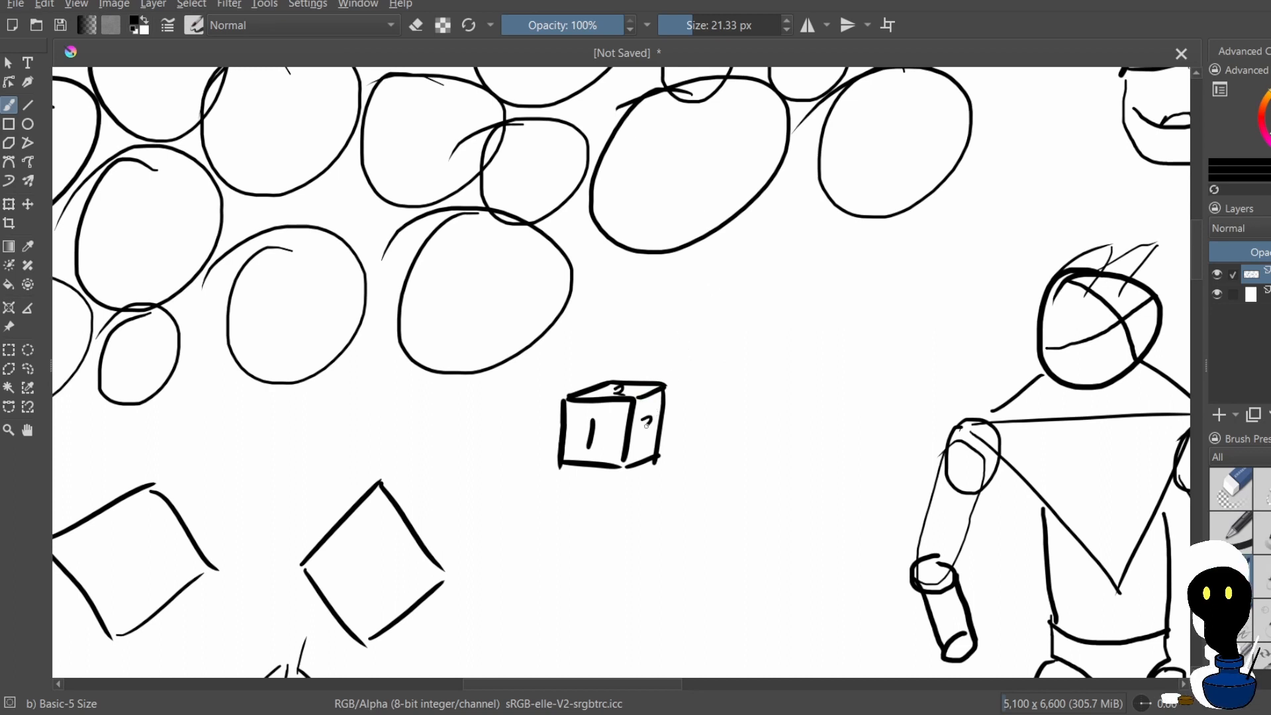
left_click_drag(641, 419, 639, 440)
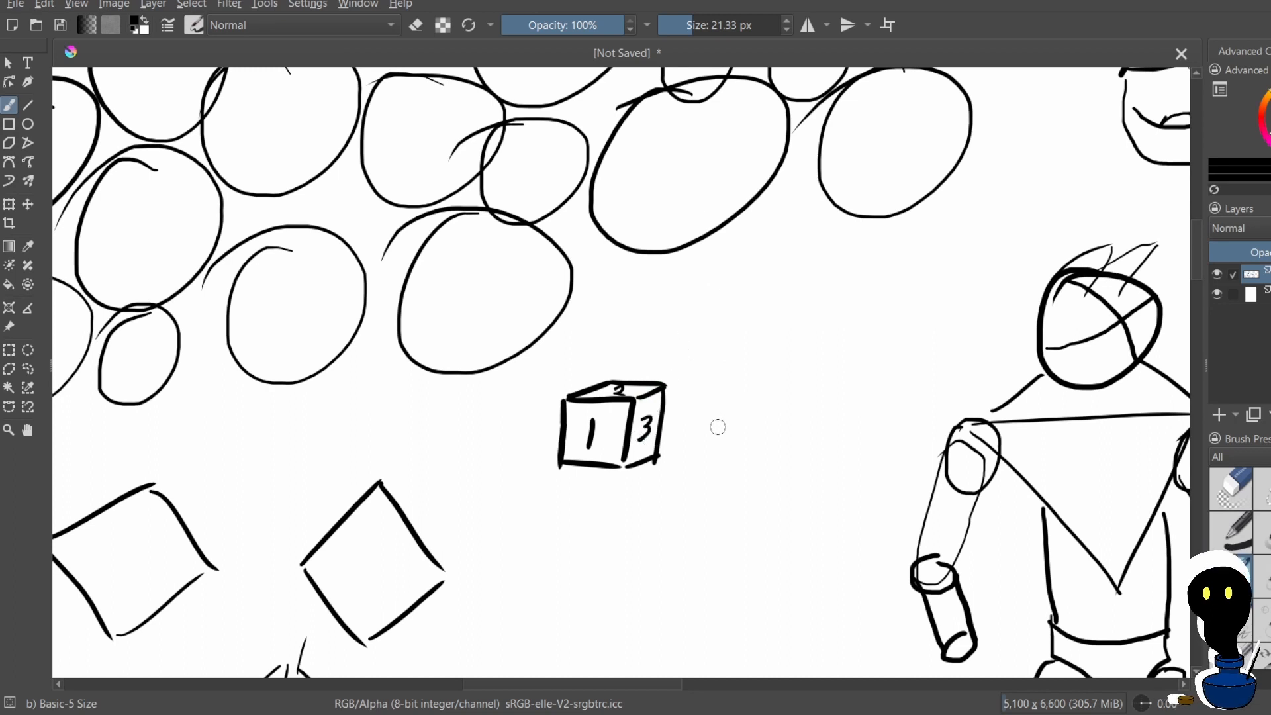
Draw a second cube's slanted top face beside the numbered cube, redoing its strokes
left_click_drag(714, 399, 697, 453)
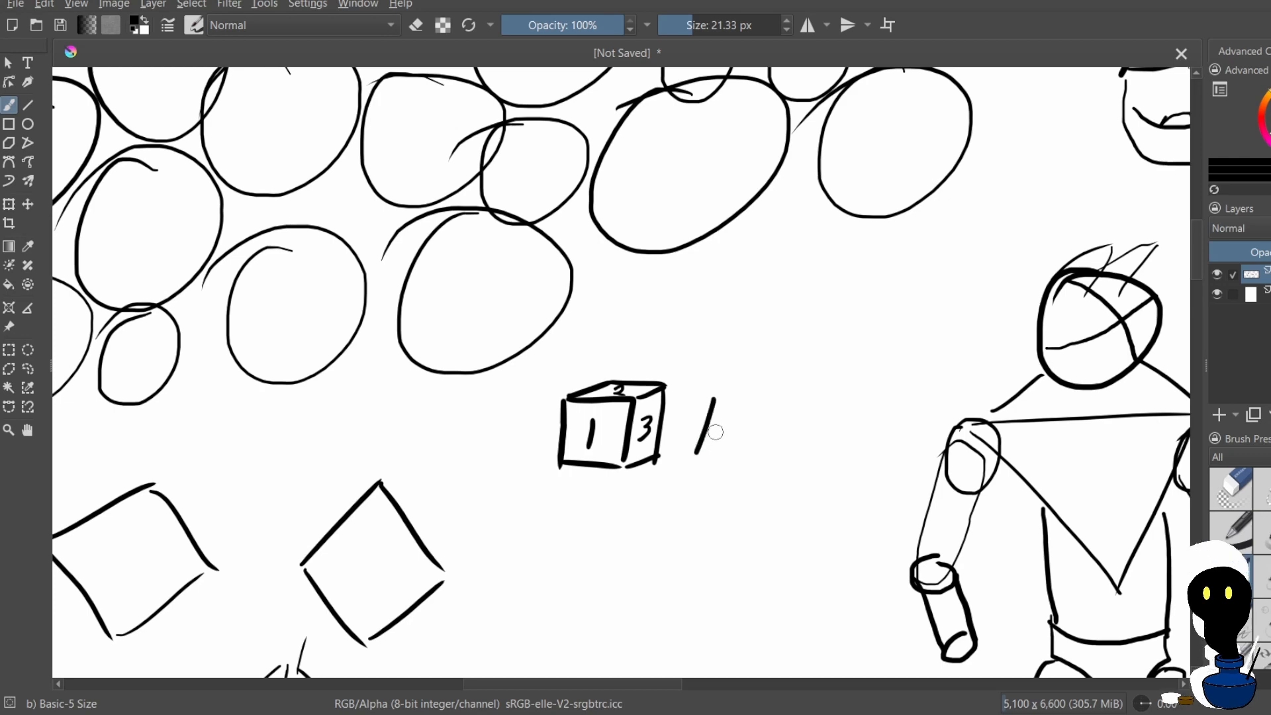
mouse_move(719, 403)
left_mouse_down()
mouse_move(762, 407)
mouse_move(723, 424)
left_mouse_up()
key("ctrl+z")
key("ctrl+z")
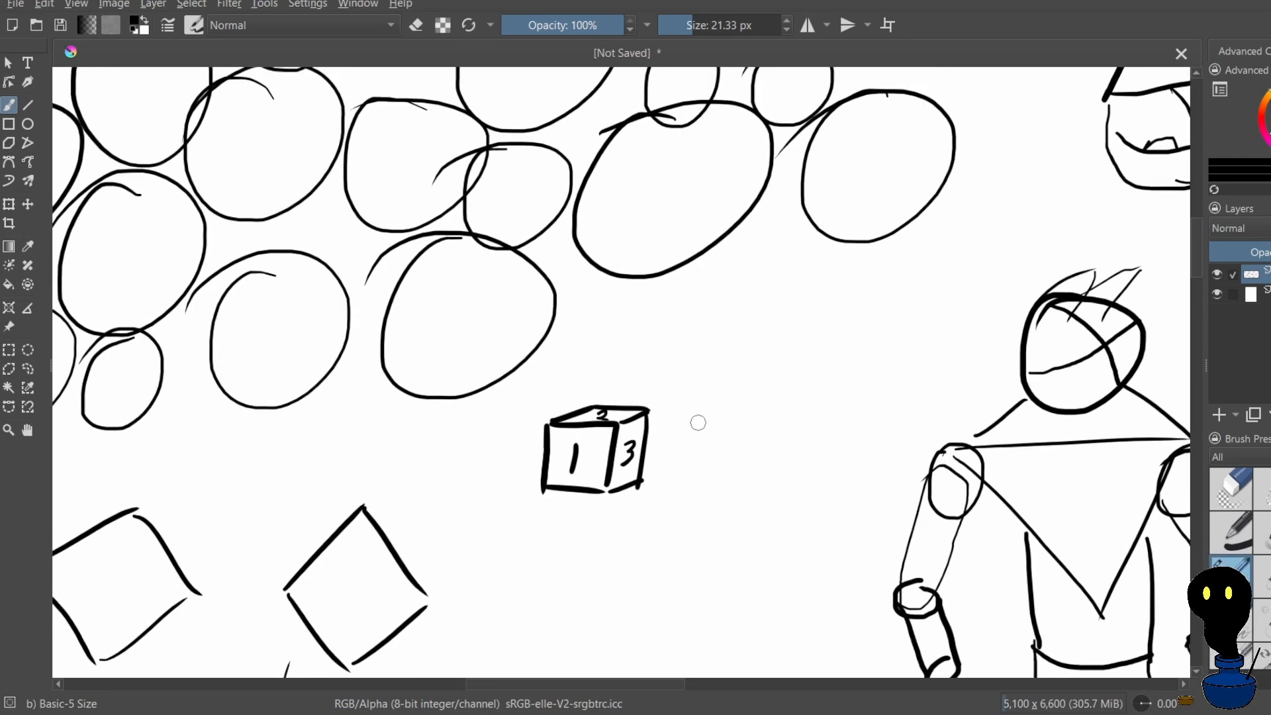
left_click_drag(697, 424, 687, 457)
key("ctrl+z")
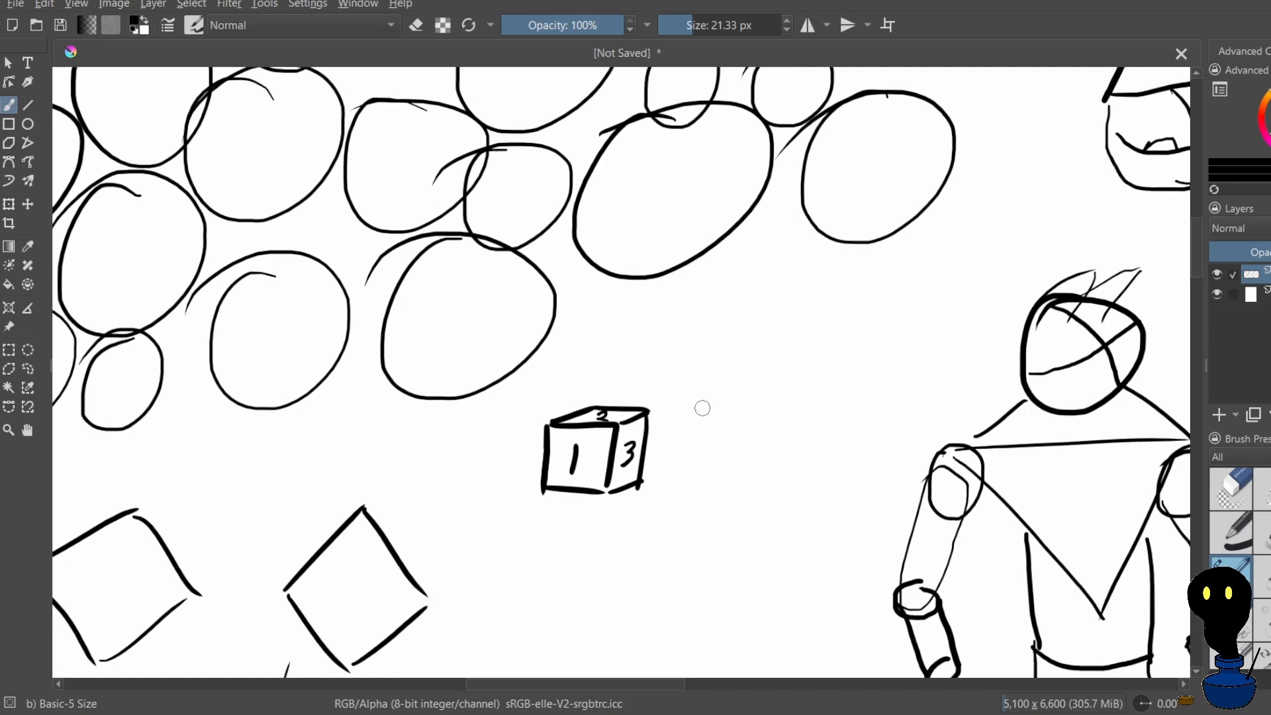
mouse_move(685, 441)
left_mouse_down()
mouse_move(749, 440)
mouse_move(691, 451)
mouse_move(752, 462)
mouse_move(753, 430)
mouse_move(738, 462)
left_mouse_up()
key("ctrl+z")
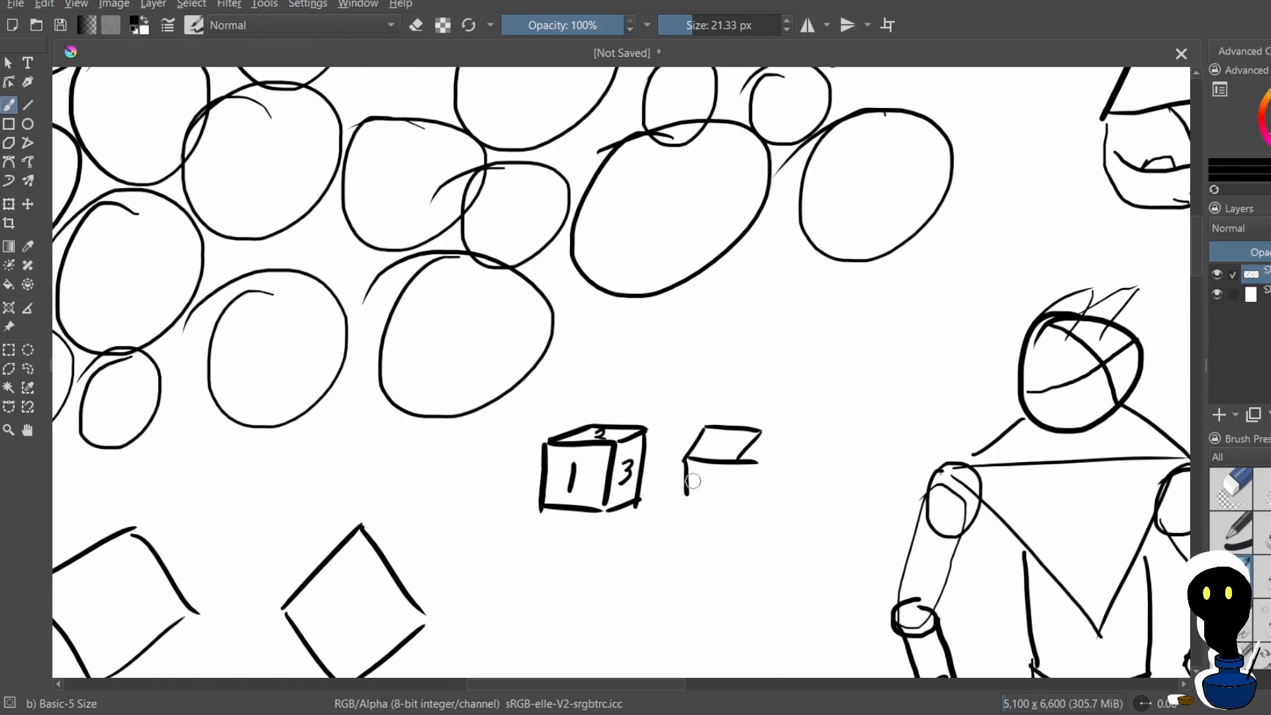
Draw the second cube's front face tapering downwards below its top face, redoing the vertical edges
key("ctrl+z")
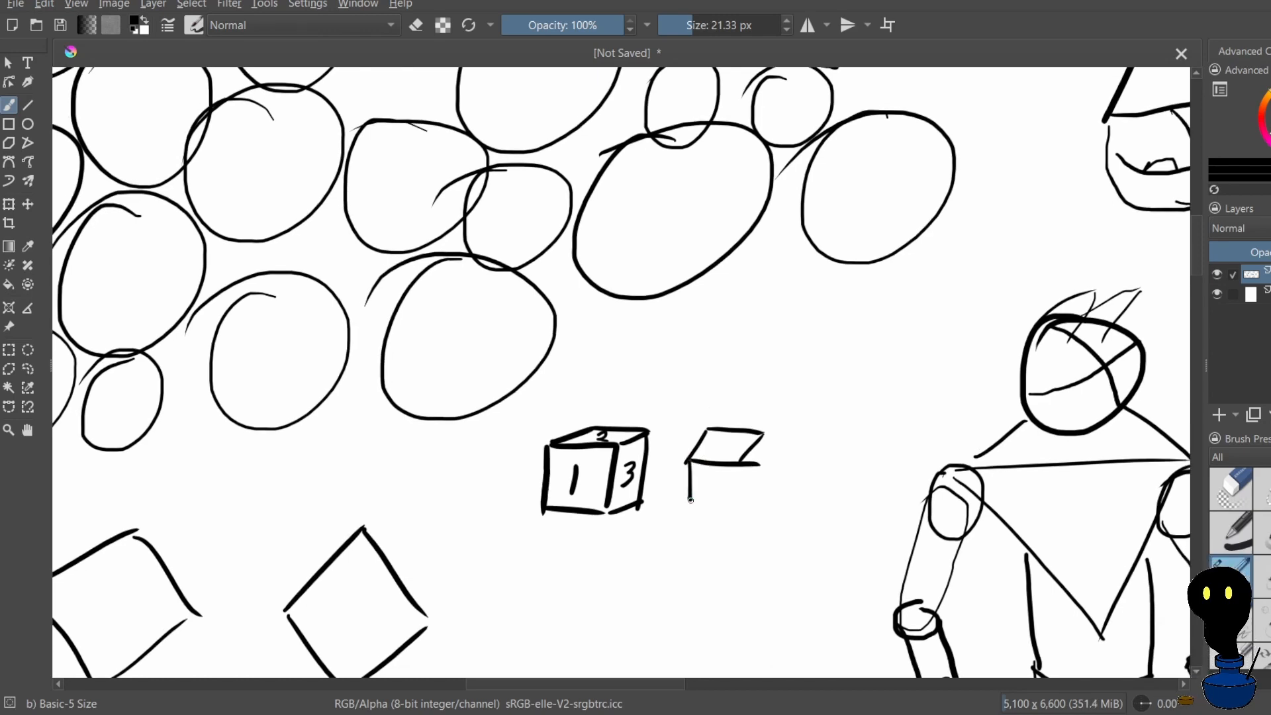
key("ctrl+z")
left_click_drag(690, 468, 702, 503)
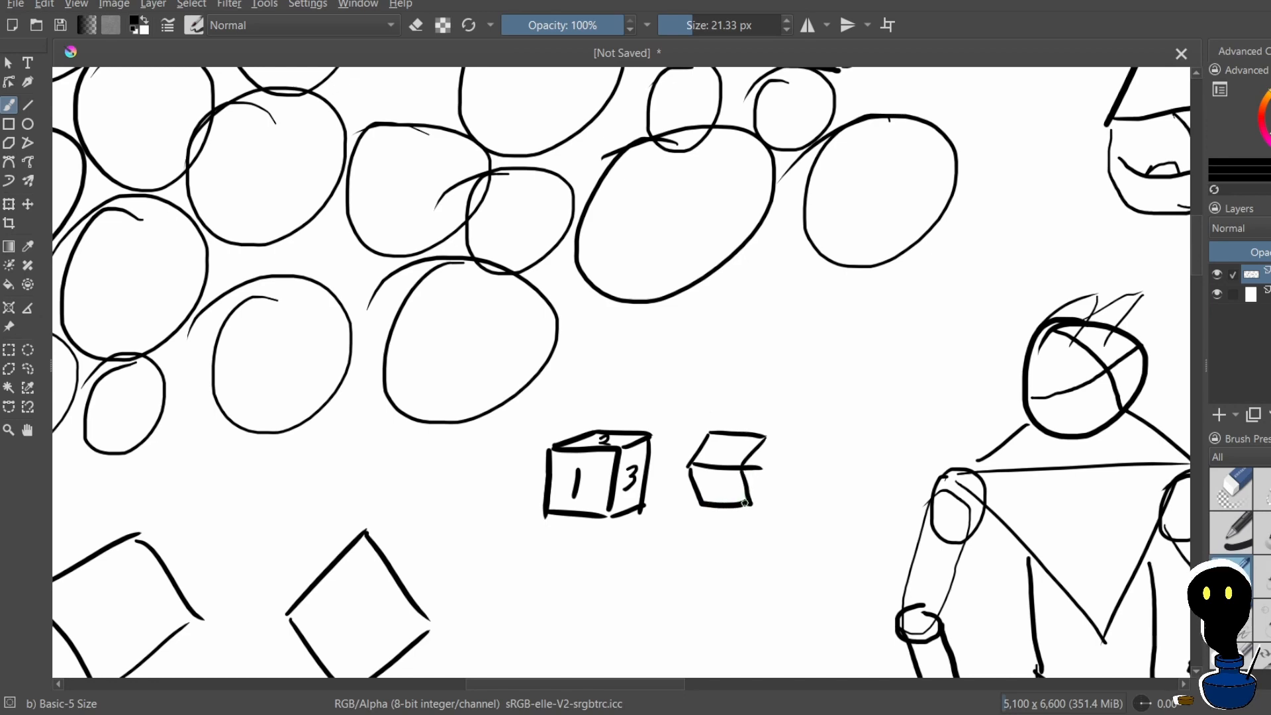
key("ctrl+z")
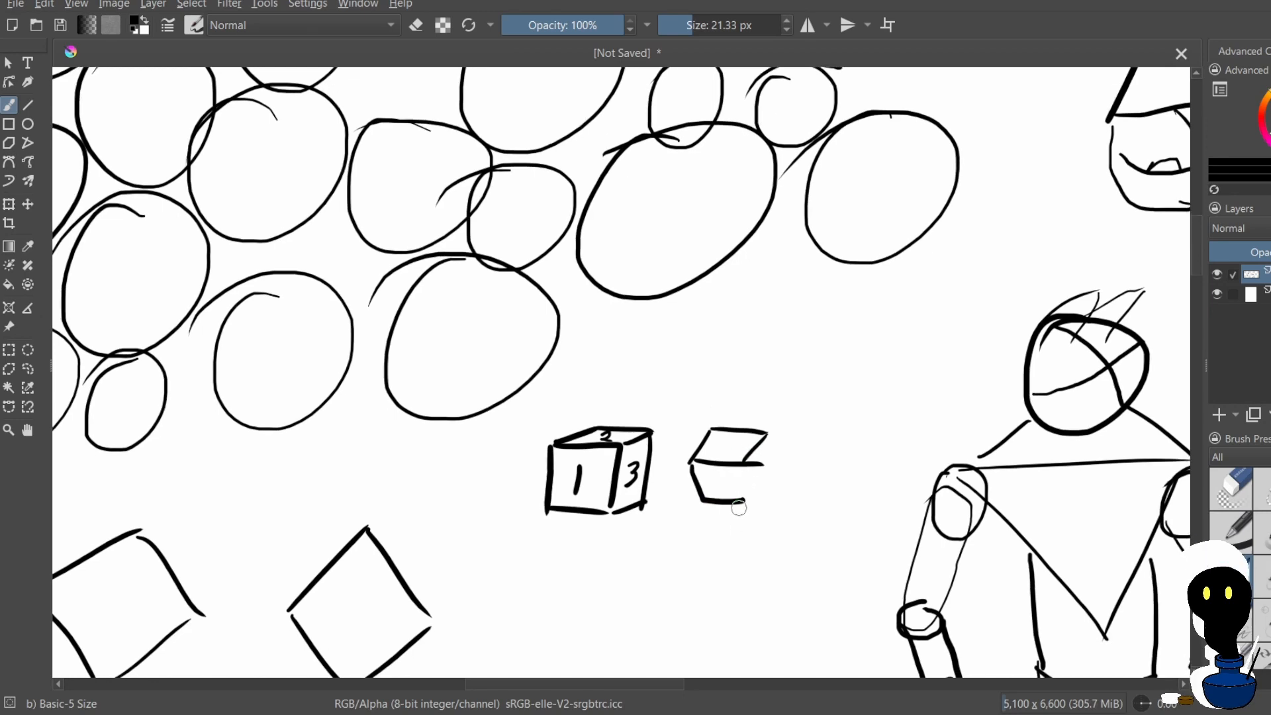
left_click_drag(745, 467, 754, 496)
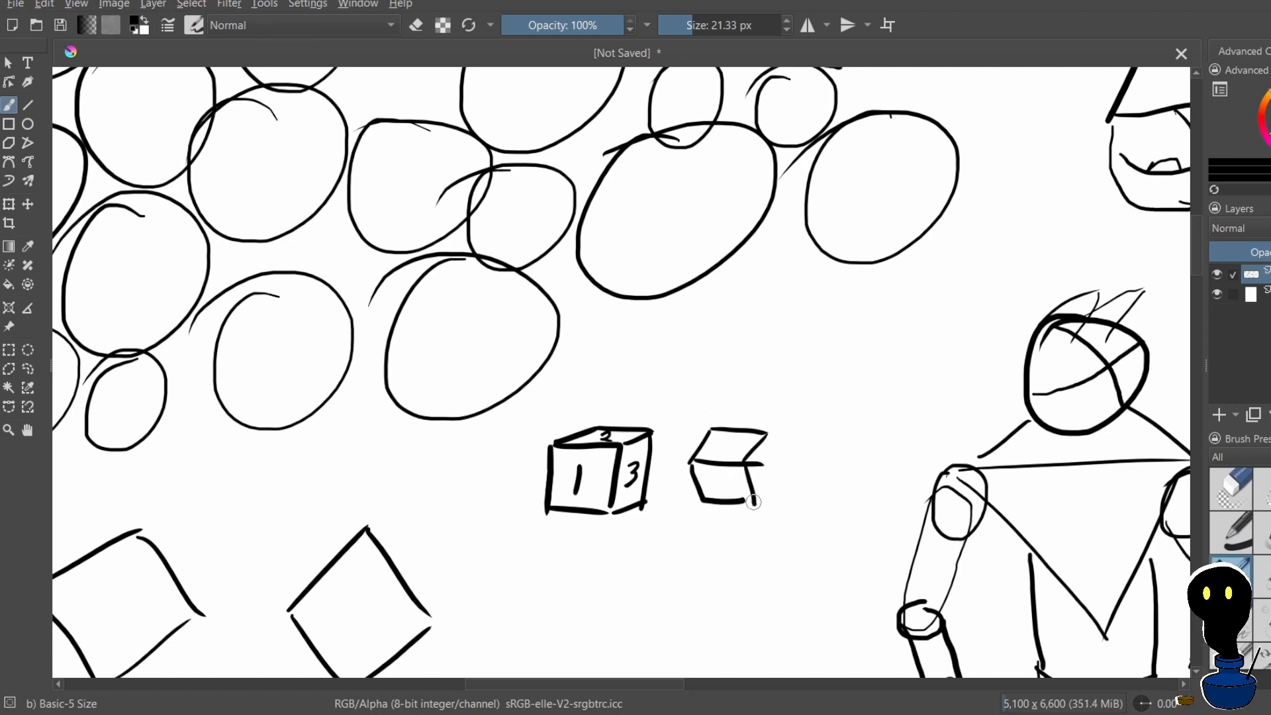
key("ctrl+z")
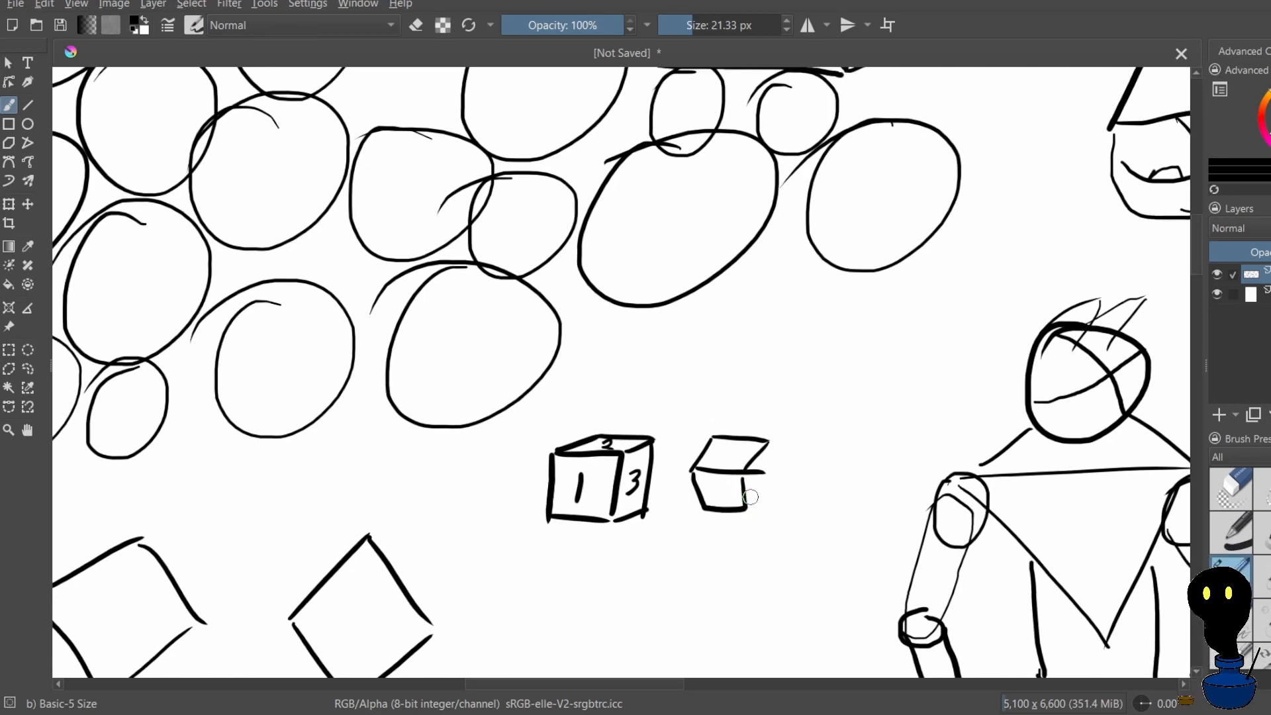
key("ctrl+z")
left_click_drag(746, 480, 748, 510)
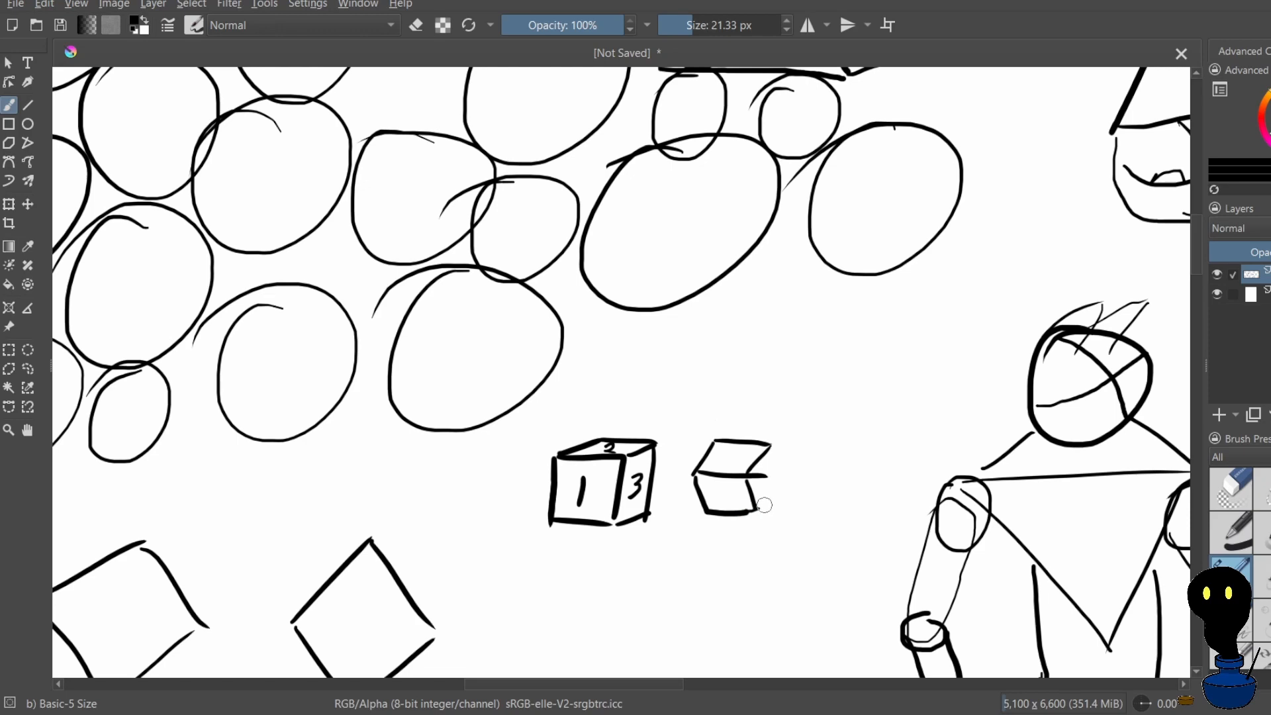
Close the second cube's side face and number the front 1, the top 2 and the side 3
left_click_drag(772, 447, 786, 482)
key("ctrl+z")
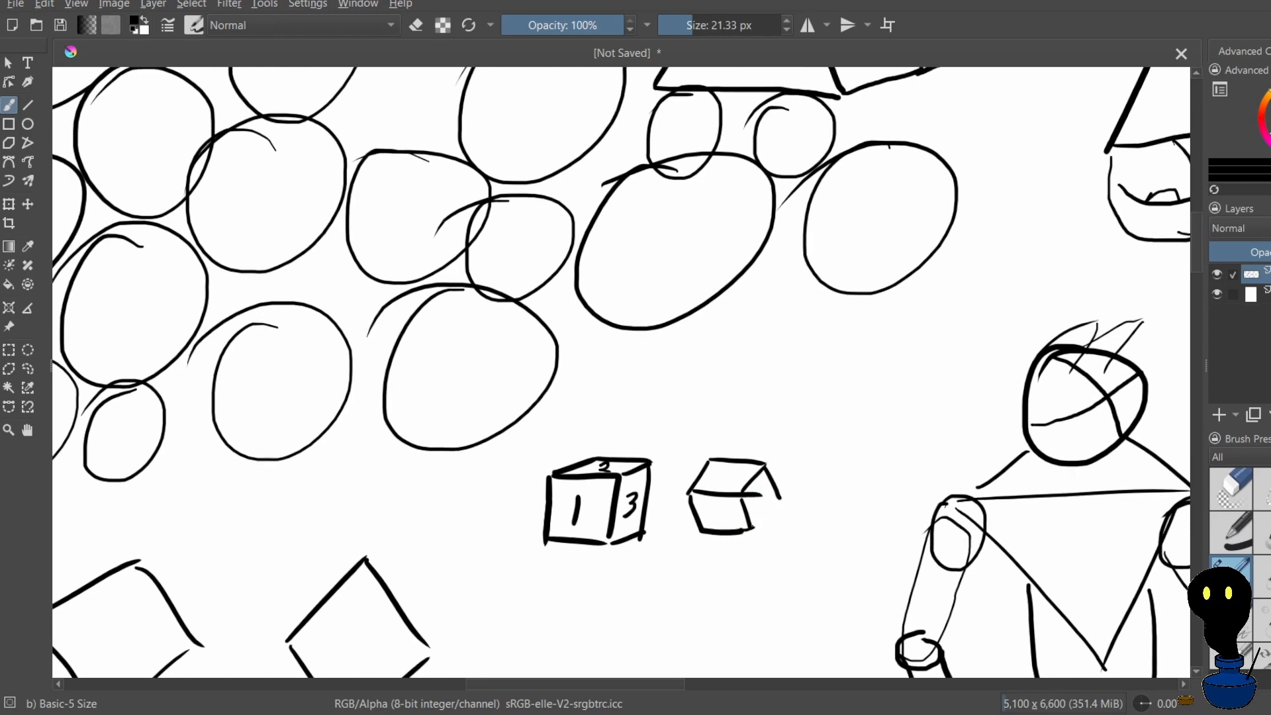
left_click_drag(774, 495, 779, 492)
key("ctrl+z")
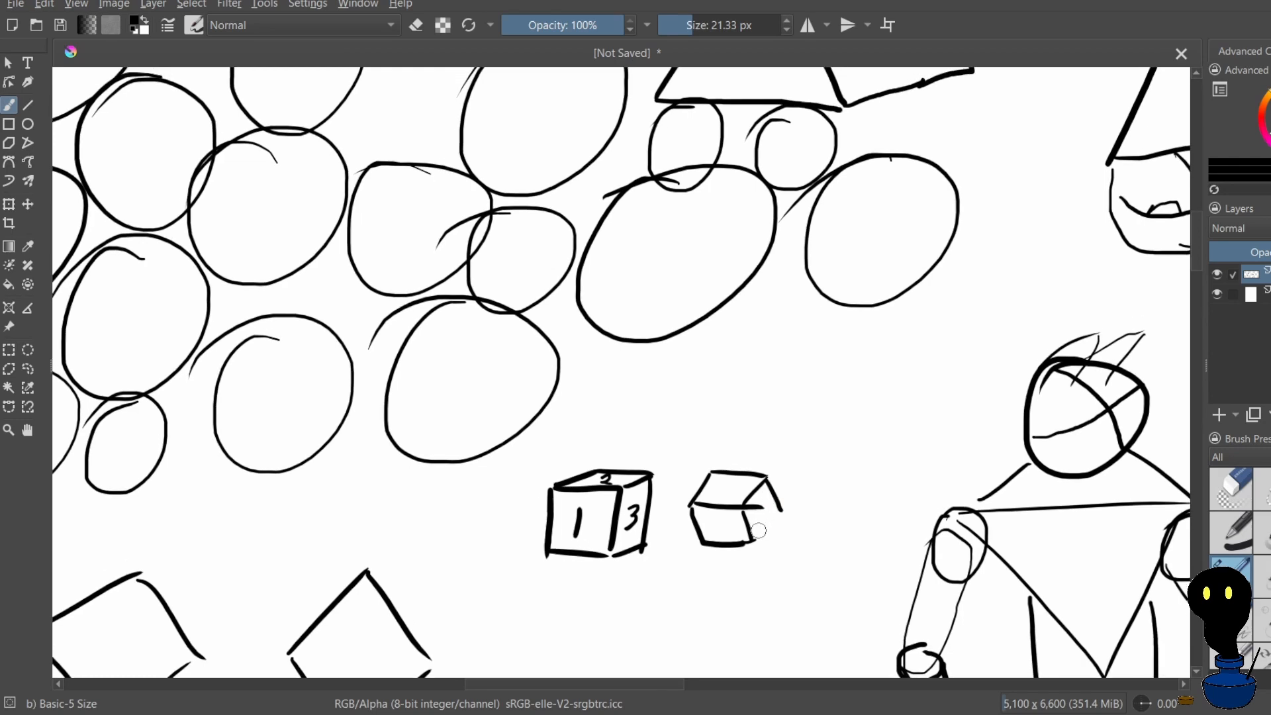
left_click_drag(755, 537, 783, 509)
left_click_drag(721, 486, 763, 521)
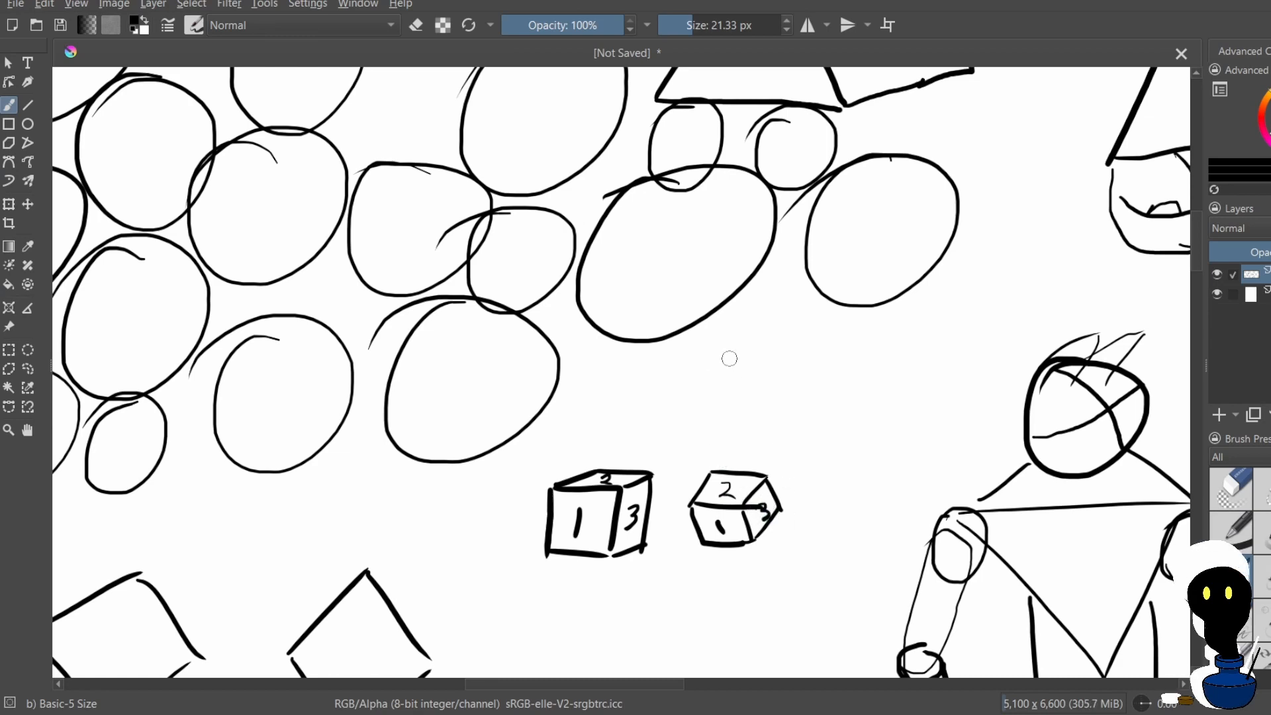
scroll(707, 271, "down", 2)
scroll(773, 388, "up", 2)
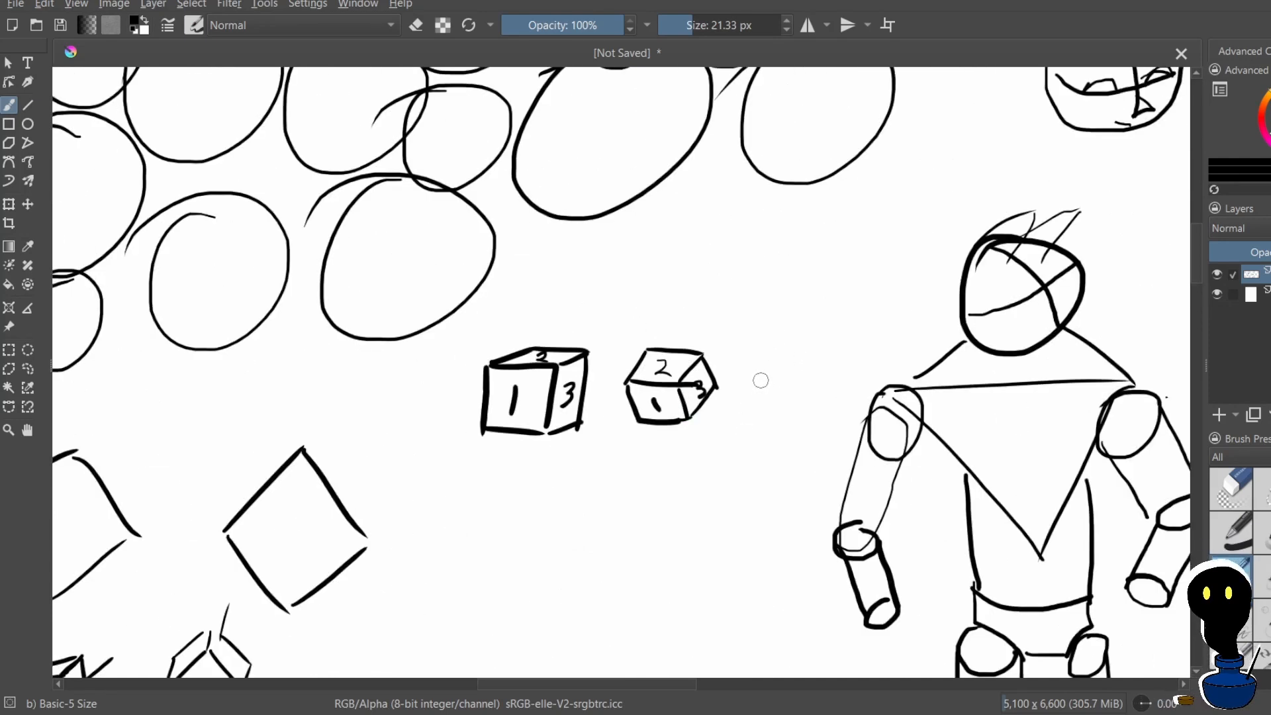
mouse_move(769, 368)
left_mouse_down()
mouse_move(744, 405)
mouse_move(798, 416)
mouse_move(746, 419)
mouse_move(782, 428)
left_mouse_up()
key("ctrl+z")
key("ctrl+z")
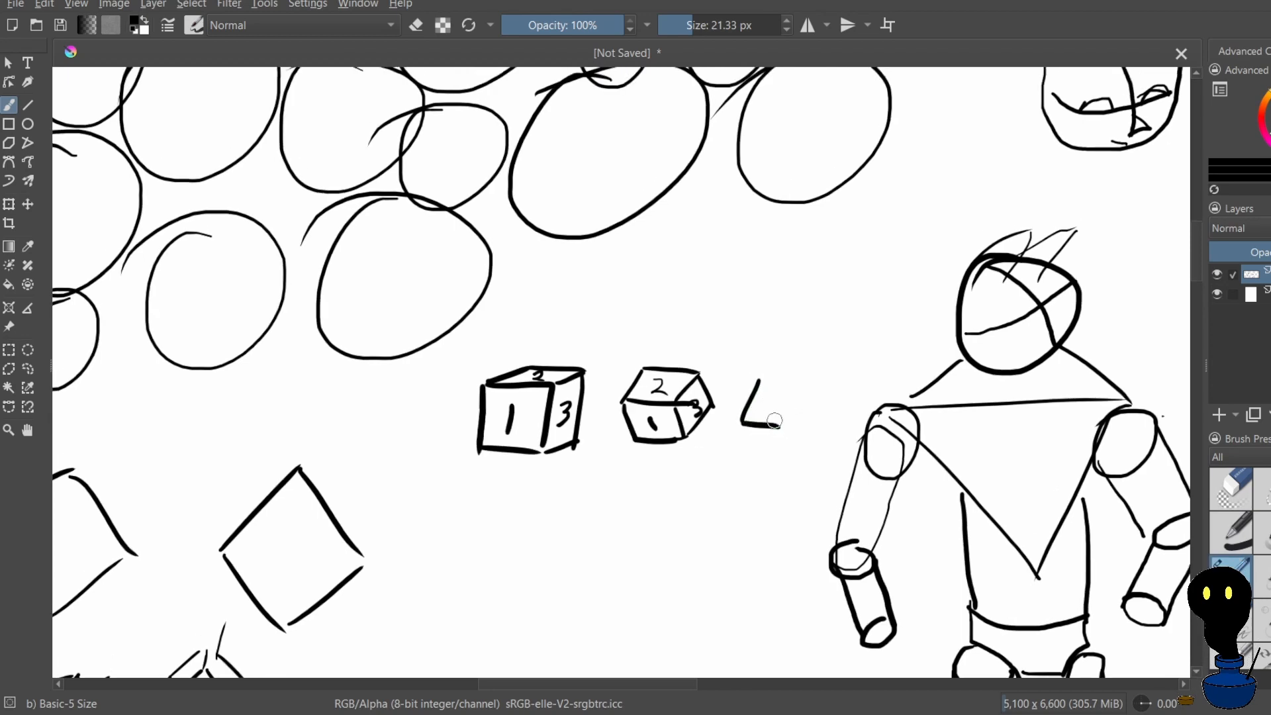
mouse_move(758, 378)
left_mouse_down()
mouse_move(813, 384)
mouse_move(777, 450)
left_mouse_up()
key("ctrl+z")
key("ctrl+z")
scroll(772, 398, "up", 1)
key("ctrl+z")
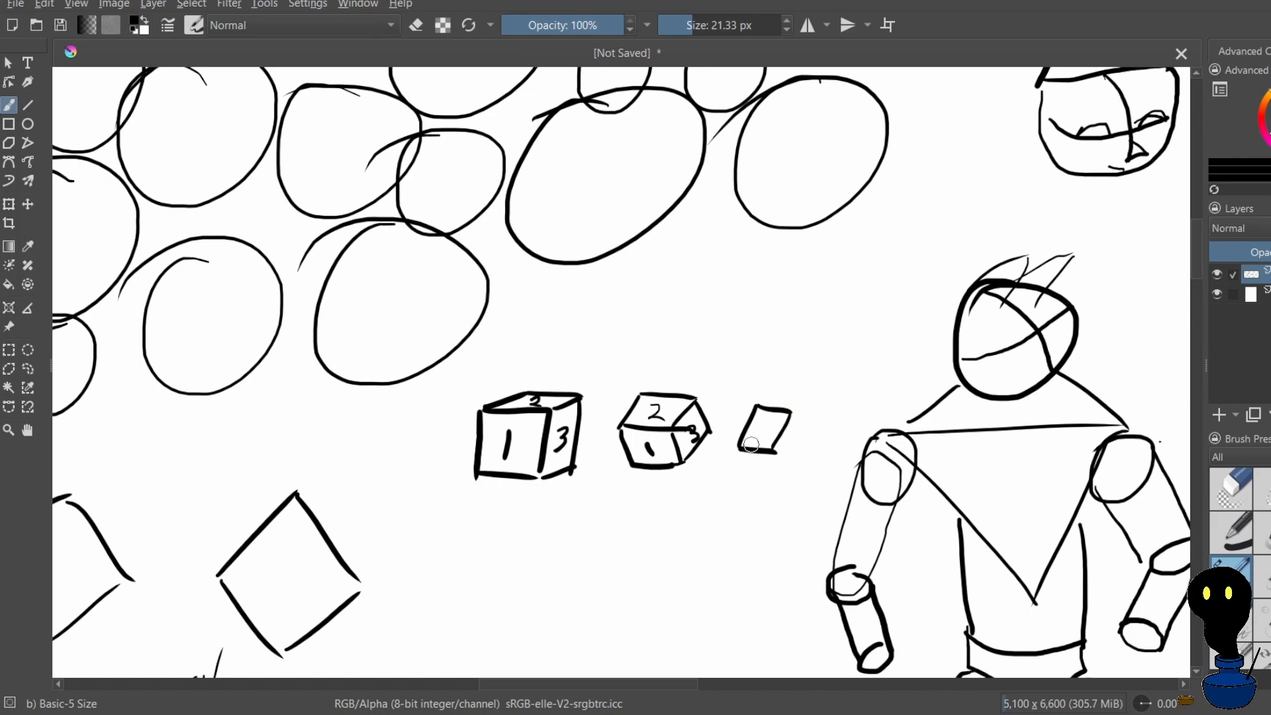
key("ctrl+z")
key("ctrl+z")
key("ctrl+z")
key("ctrl+z")
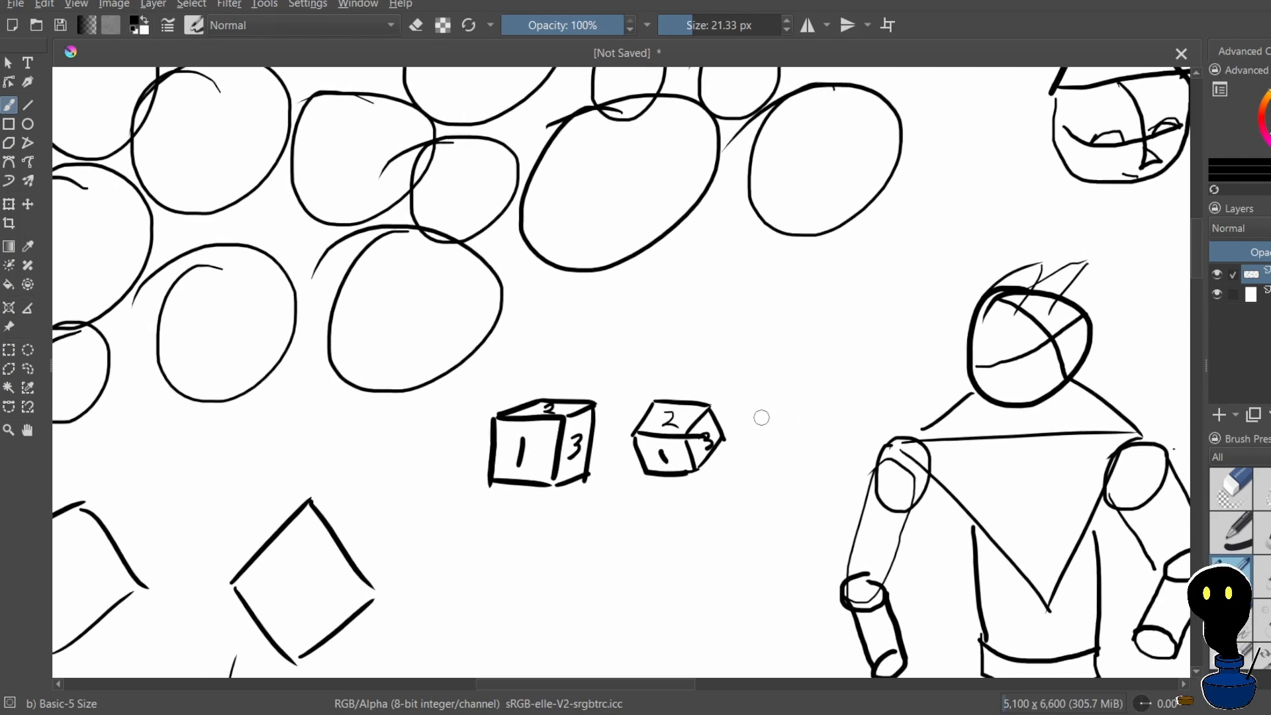
Draw the nearly square top face of a third cube between the second cube and the robot figure
mouse_move(764, 406)
left_mouse_down()
mouse_move(758, 454)
mouse_move(807, 458)
left_mouse_up()
mouse_move(765, 407)
left_mouse_down()
mouse_move(811, 417)
mouse_move(790, 422)
mouse_move(803, 424)
mouse_move(792, 470)
mouse_move(750, 468)
left_mouse_up()
key("ctrl+z")
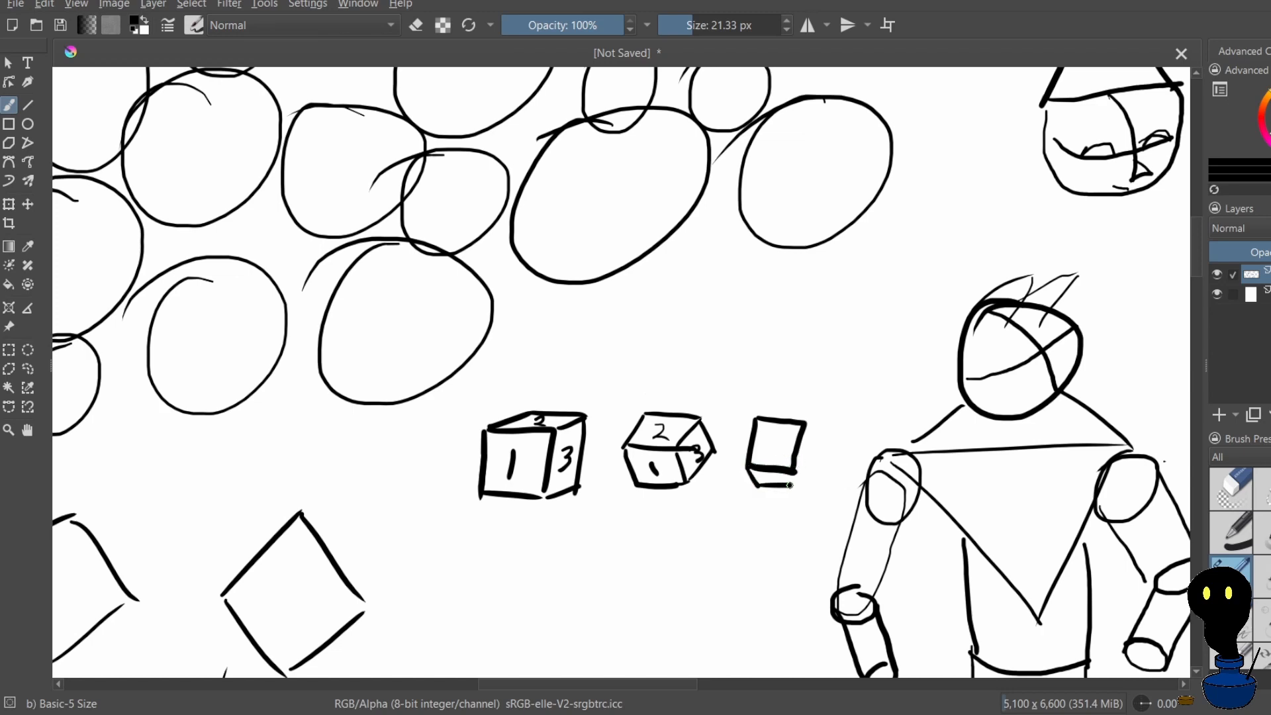
Add the third cube's narrow front face beneath its top face, redoing the lower edges
key("ctrl+z")
left_click_drag(756, 508, 795, 514)
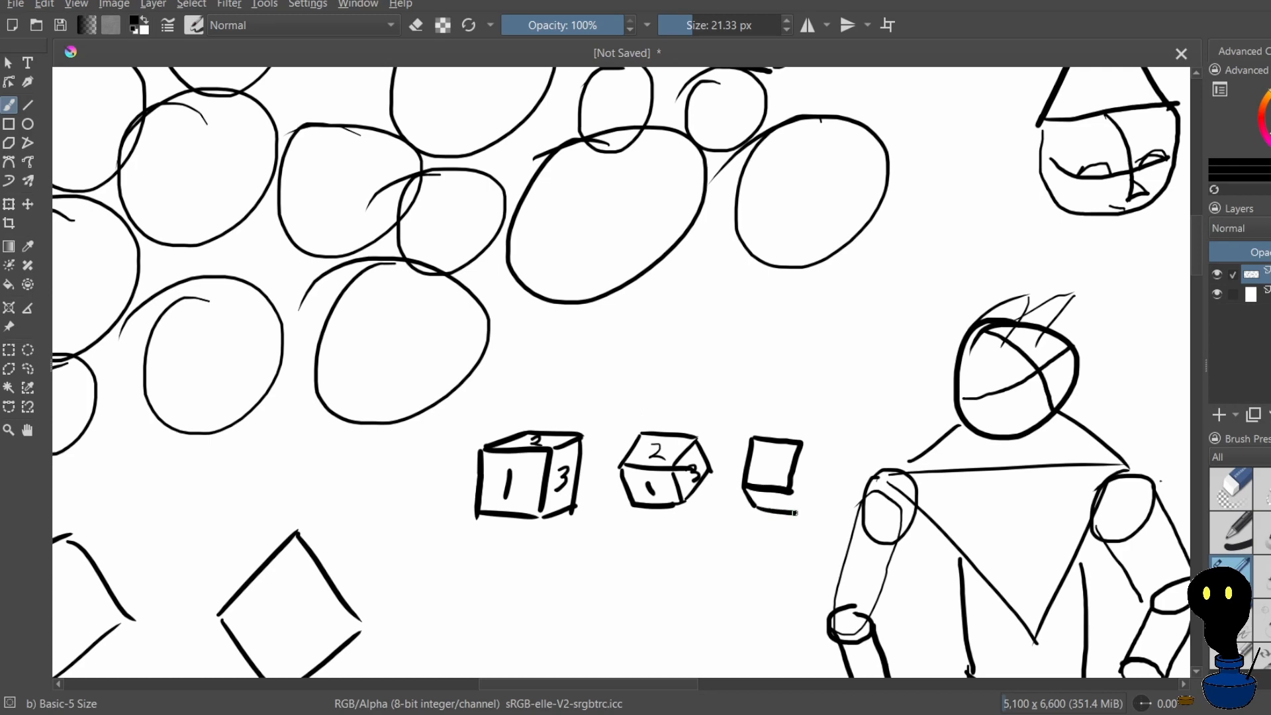
key("ctrl+z")
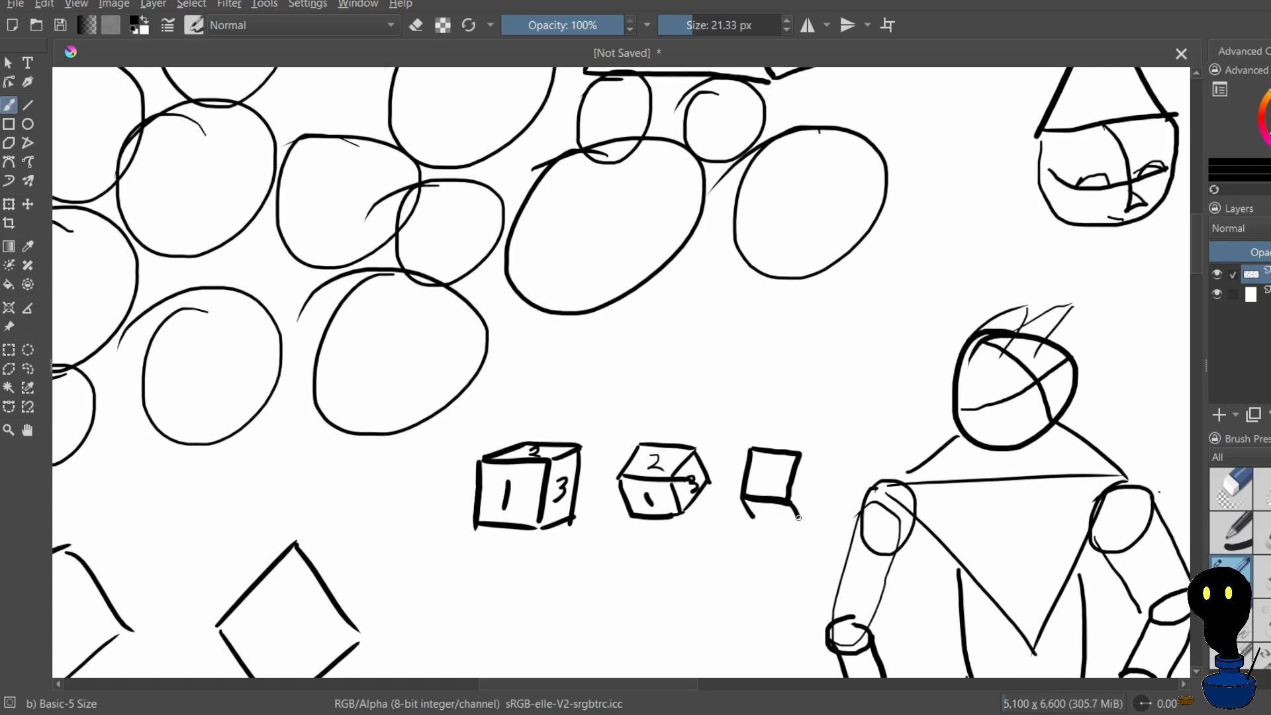
key("ctrl+z")
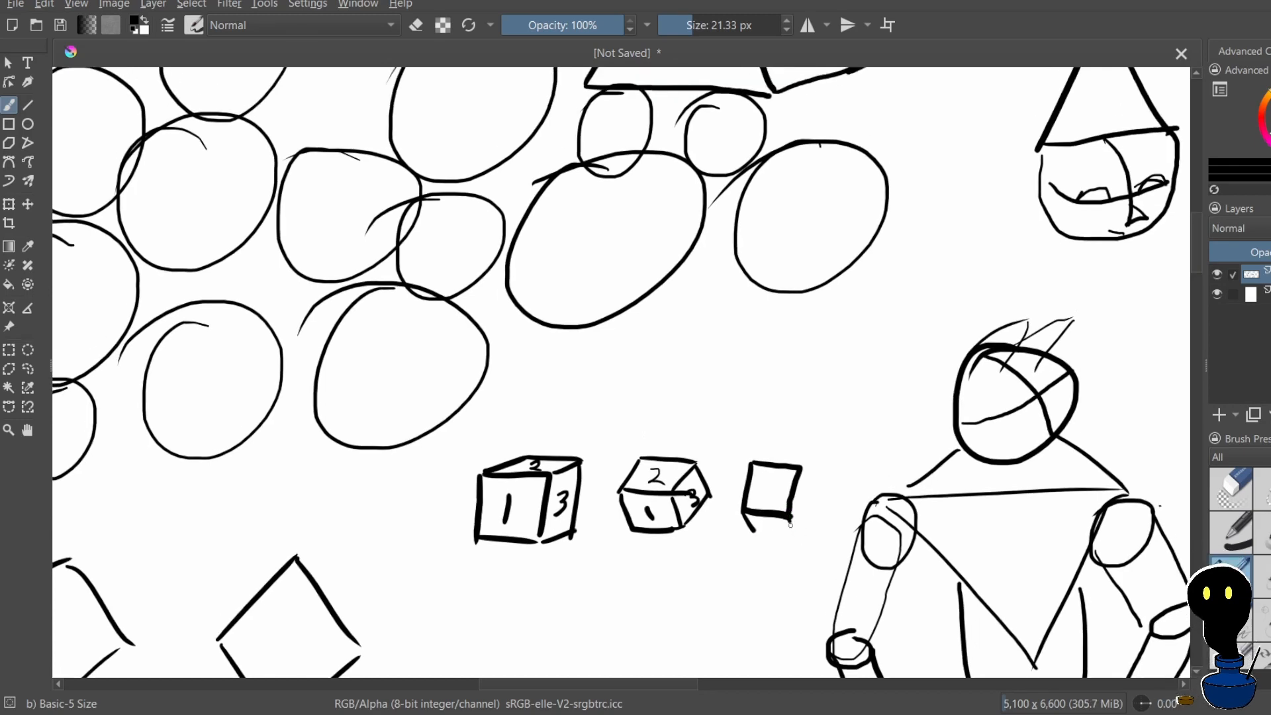
mouse_move(790, 519)
left_mouse_down()
mouse_move(757, 527)
mouse_move(794, 536)
mouse_move(756, 567)
mouse_move(801, 572)
left_mouse_up()
key("ctrl+z")
key("ctrl+z")
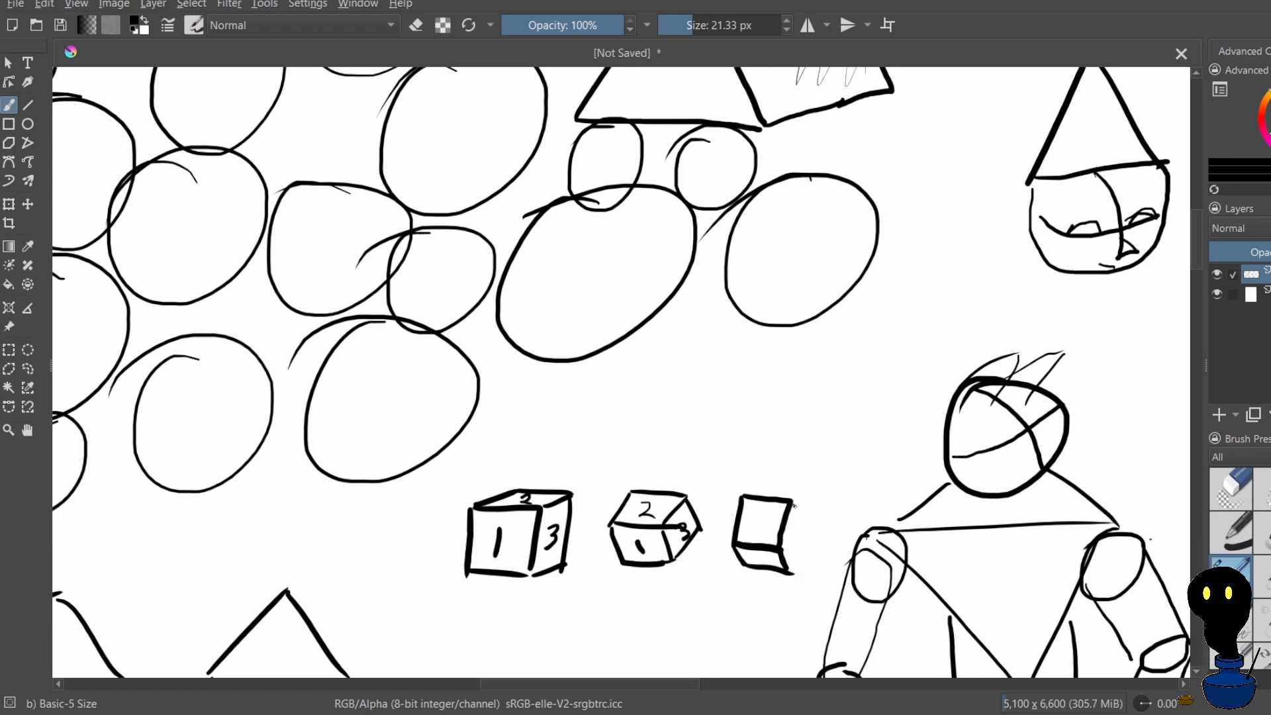
Close the third cube's narrow side face and number its front, top and side faces 1, 2 and 3
mouse_move(794, 504)
left_mouse_down()
mouse_move(810, 531)
mouse_move(805, 598)
mouse_move(770, 594)
left_mouse_up()
key("ctrl+z")
left_click_drag(765, 546, 798, 580)
scroll(791, 519, "down", 3)
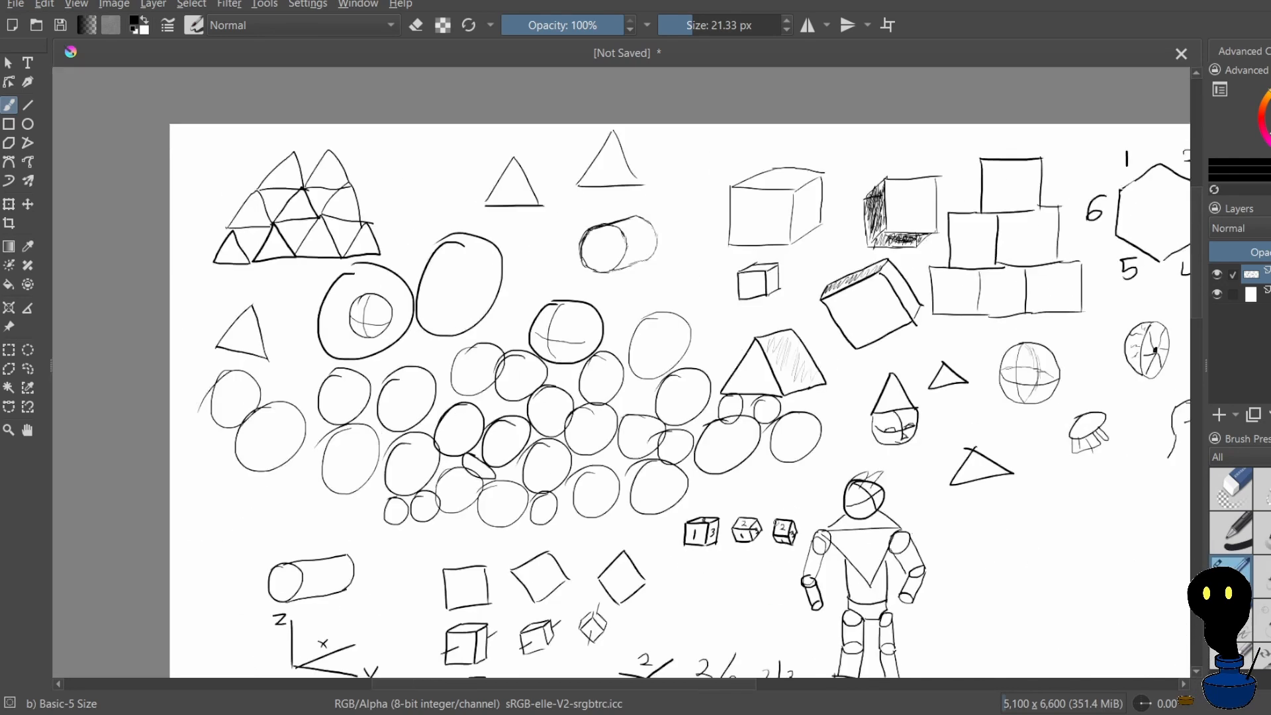
scroll(864, 515, "down", 3)
scroll(856, 559, "up", 5)
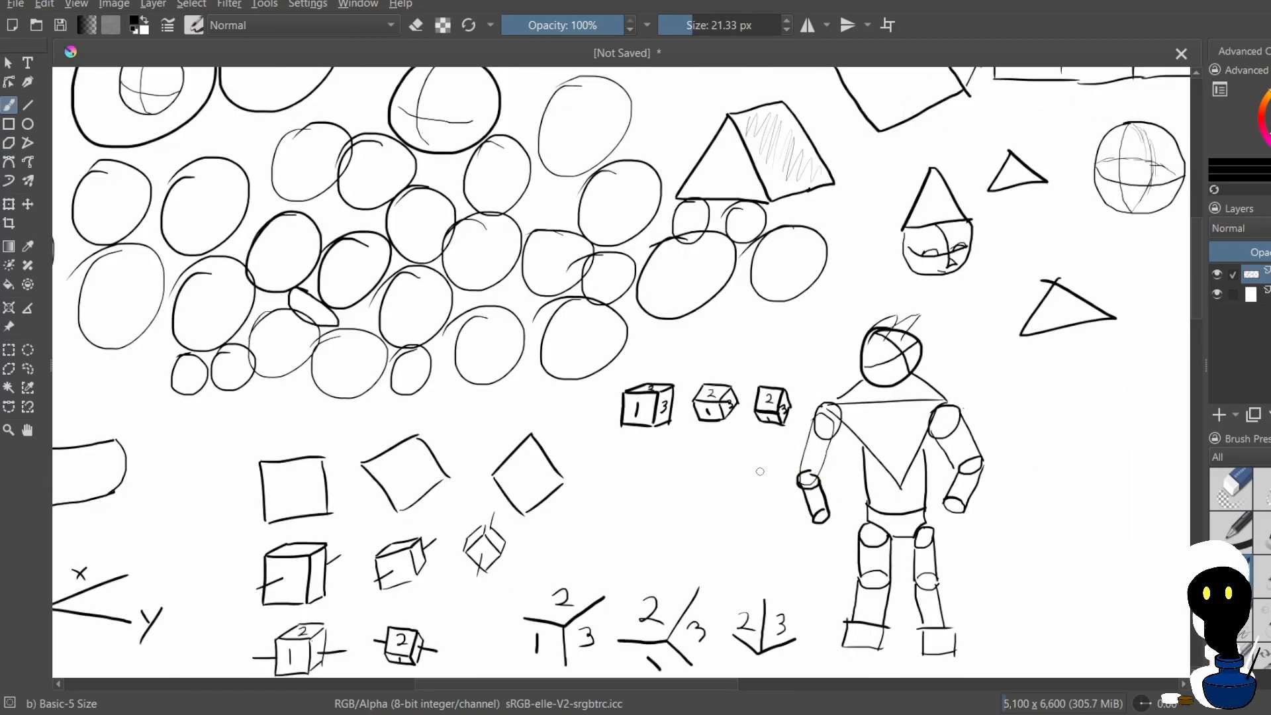
scroll(784, 546, "down", 5)
scroll(784, 546, "up", 5)
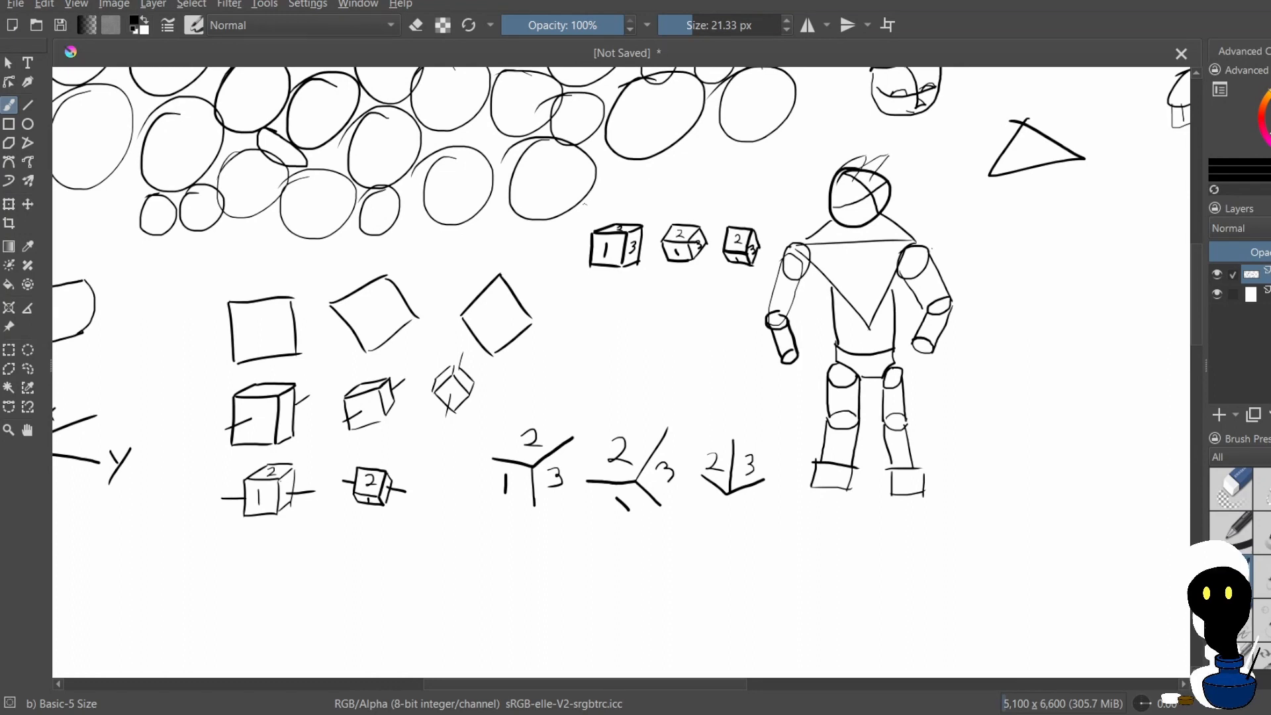
mouse_move(597, 314)
left_mouse_down()
mouse_move(600, 354)
mouse_move(648, 350)
left_mouse_up()
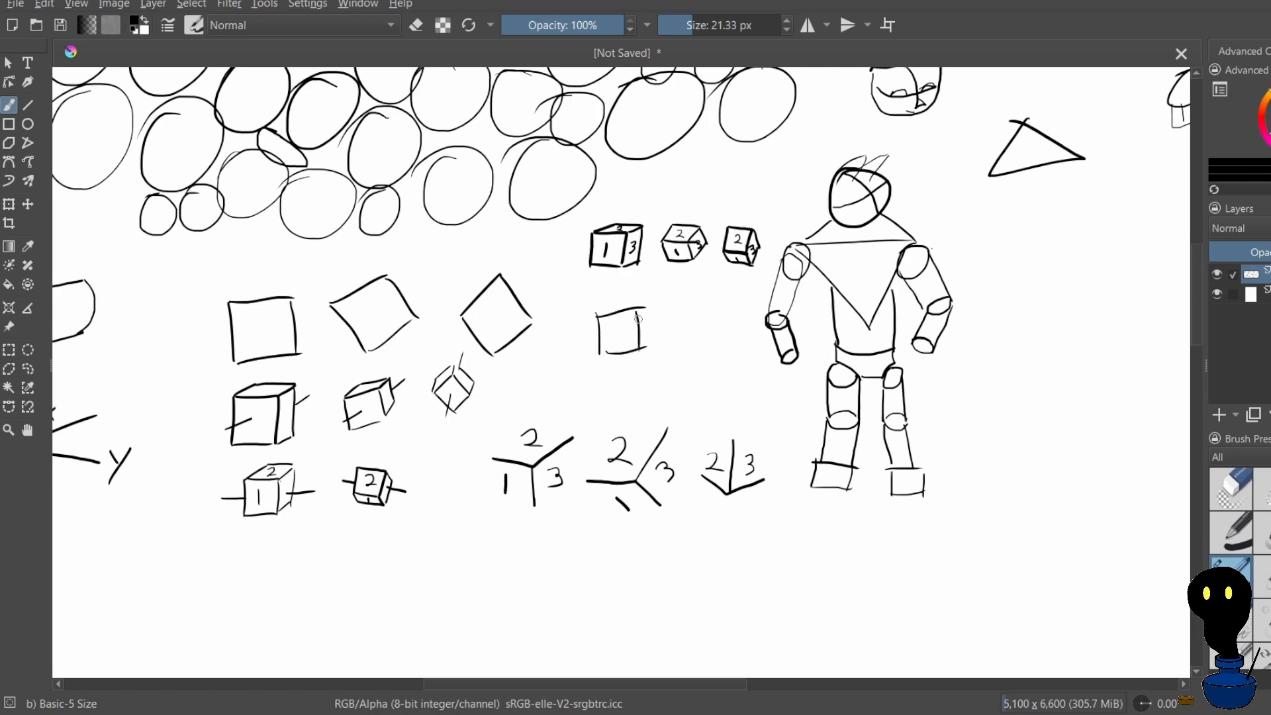
key("ctrl+z")
mouse_move(578, 272)
left_mouse_down()
mouse_move(608, 333)
mouse_move(624, 423)
left_mouse_up()
key("ctrl+z")
key("ctrl+z")
key("ctrl+z")
left_click_drag(623, 375, 672, 375)
left_click_drag(624, 422, 665, 425)
key("ctrl+z")
key("ctrl+z")
left_click_drag(646, 369, 679, 447)
key("ctrl+z")
key("ctrl+z")
Draw a check mark beside the y label and another beside the x label of the axes sketch
mouse_move(645, 401)
left_mouse_down()
mouse_move(731, 225)
mouse_move(759, 131)
left_mouse_up()
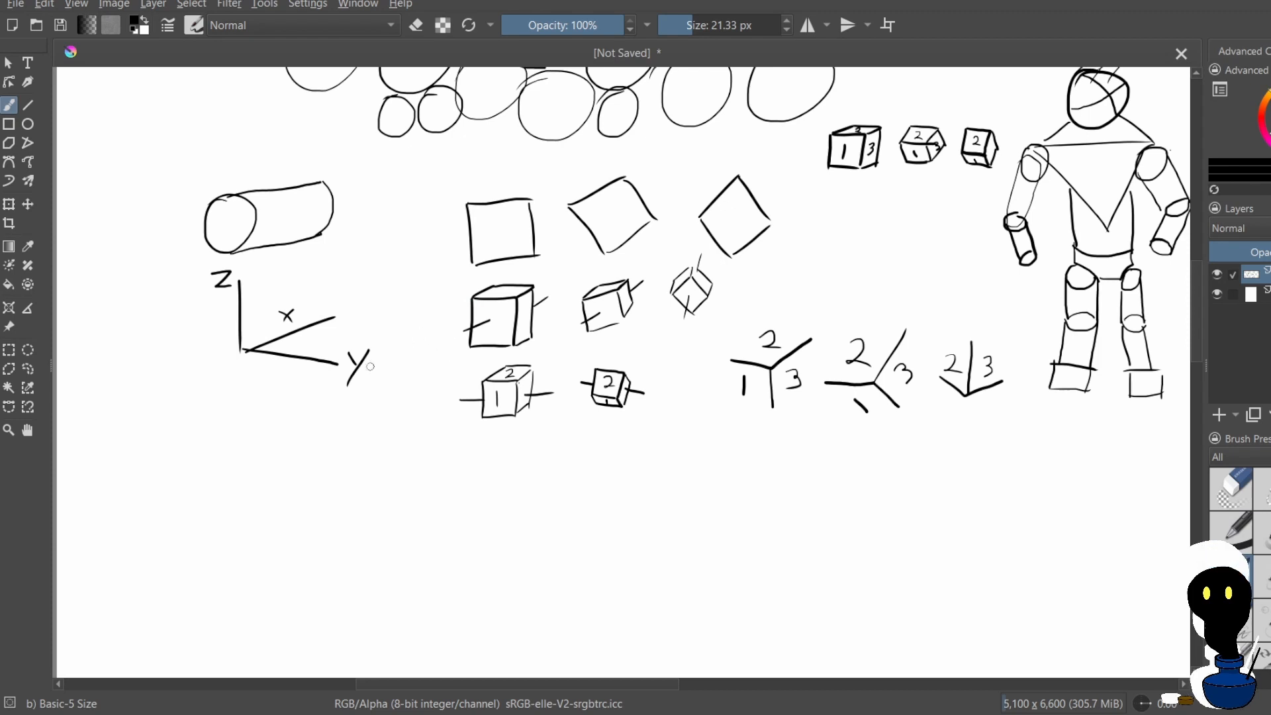
left_click_drag(369, 364, 435, 383)
key("ctrl+z")
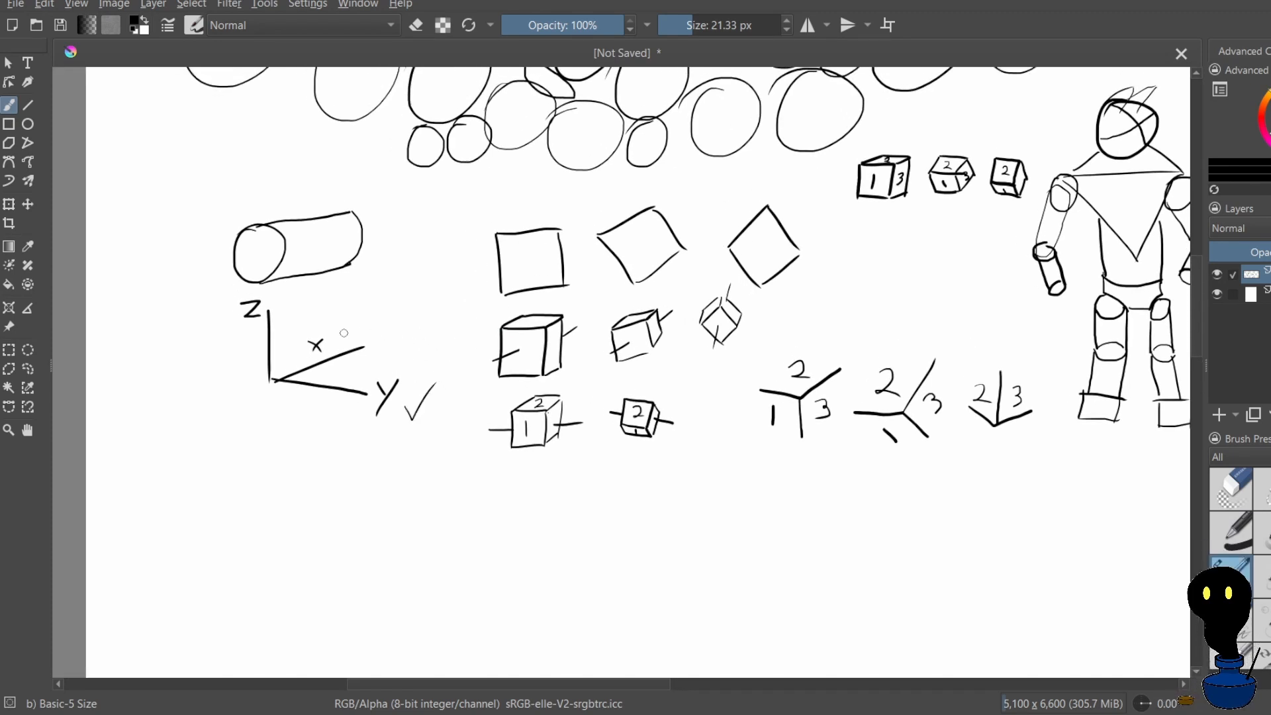
mouse_move(331, 330)
left_mouse_down()
mouse_move(341, 336)
mouse_move(363, 313)
left_mouse_up()
key("ctrl+z")
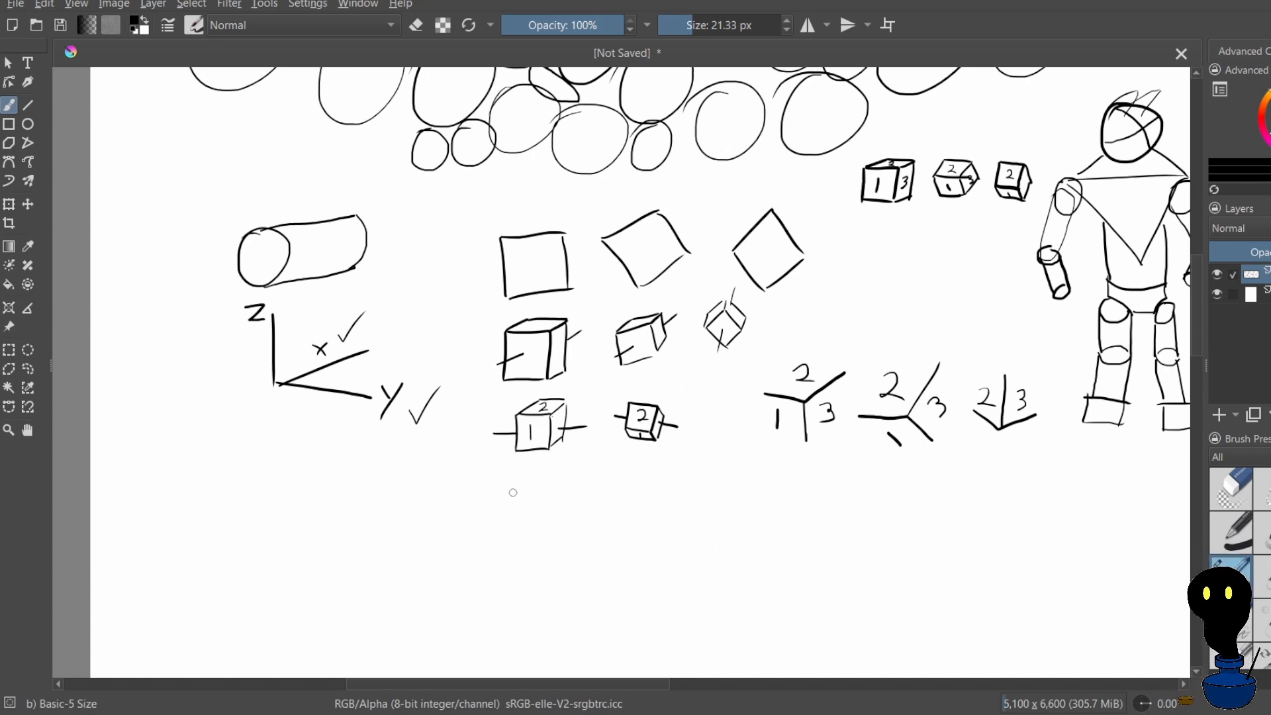
Draw a small square below the numbered cube with the horizontal axis line, redoing its edges
mouse_move(515, 479)
left_mouse_down()
mouse_move(515, 515)
mouse_move(553, 477)
mouse_move(554, 516)
mouse_move(566, 483)
mouse_move(567, 521)
left_mouse_up()
key("ctrl+z")
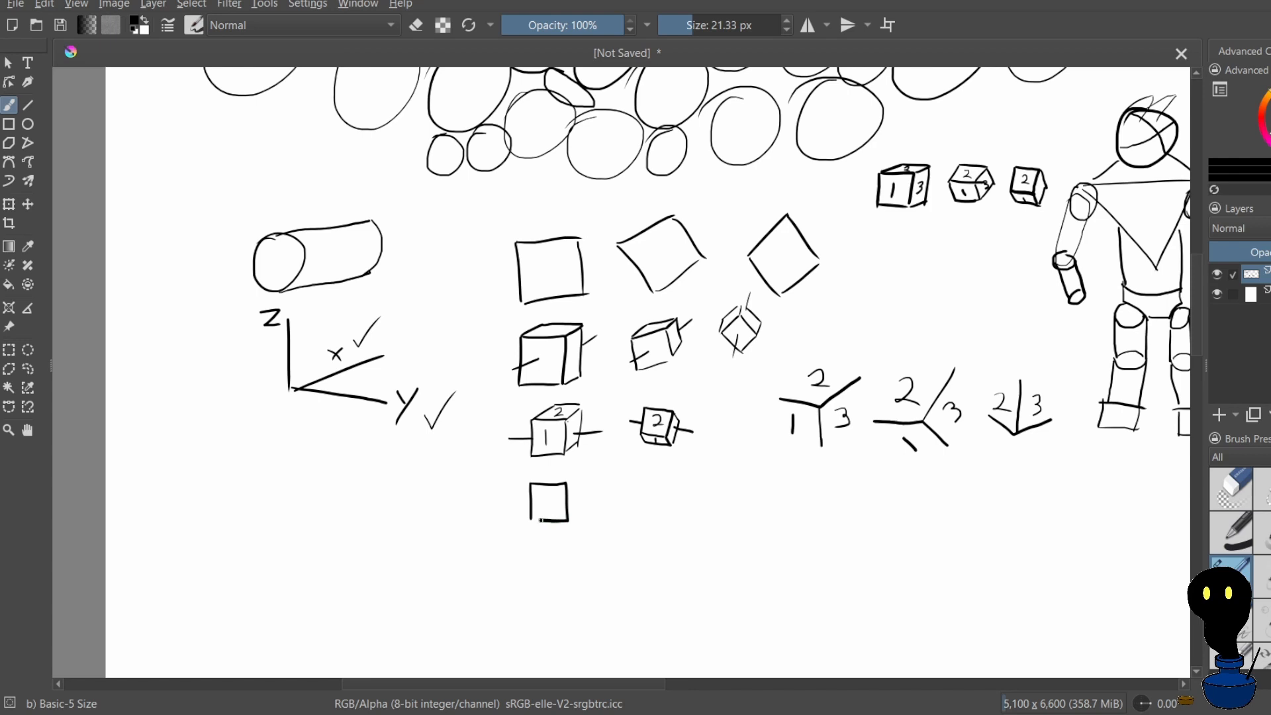
key("ctrl+z")
key("ctrl+z")
key("ctrl+z")
mouse_move(525, 503)
left_mouse_down()
mouse_move(533, 527)
mouse_move(539, 505)
mouse_move(591, 549)
left_mouse_up()
key("ctrl+z")
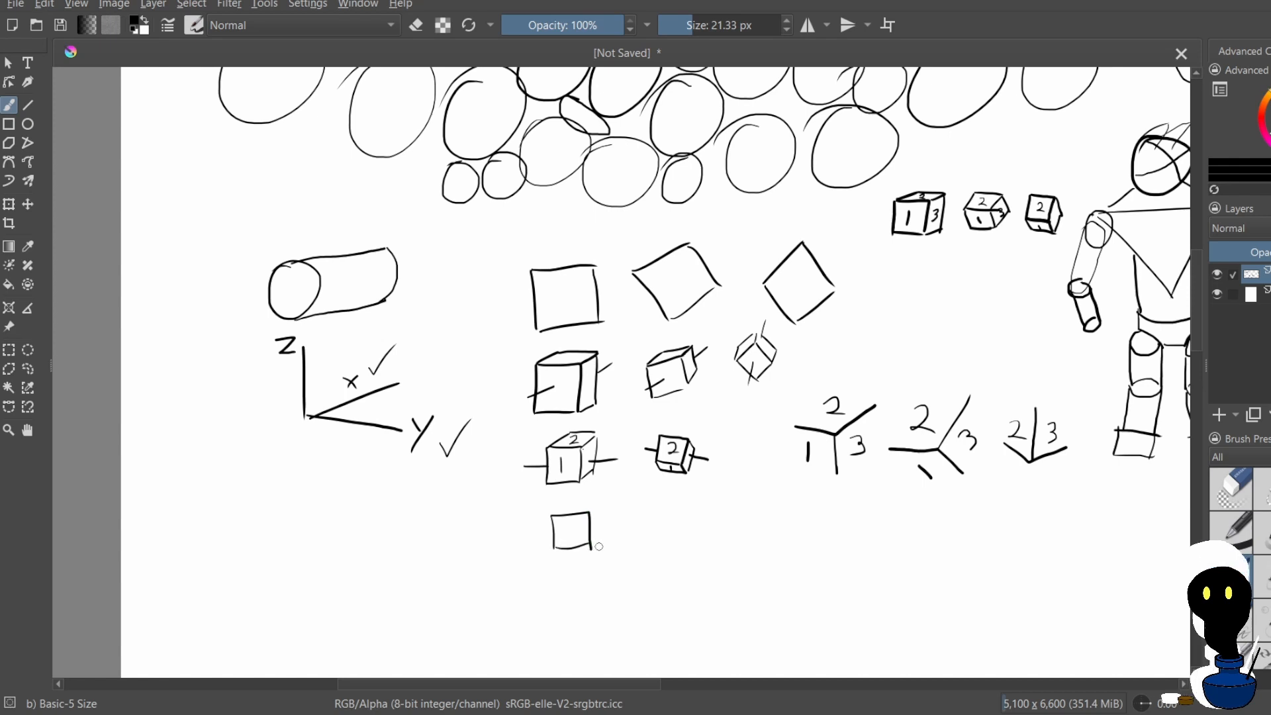
key("ctrl+z")
left_click_drag(564, 470, 576, 493)
key("ctrl+z")
key("ctrl+z")
key("ctrl+z")
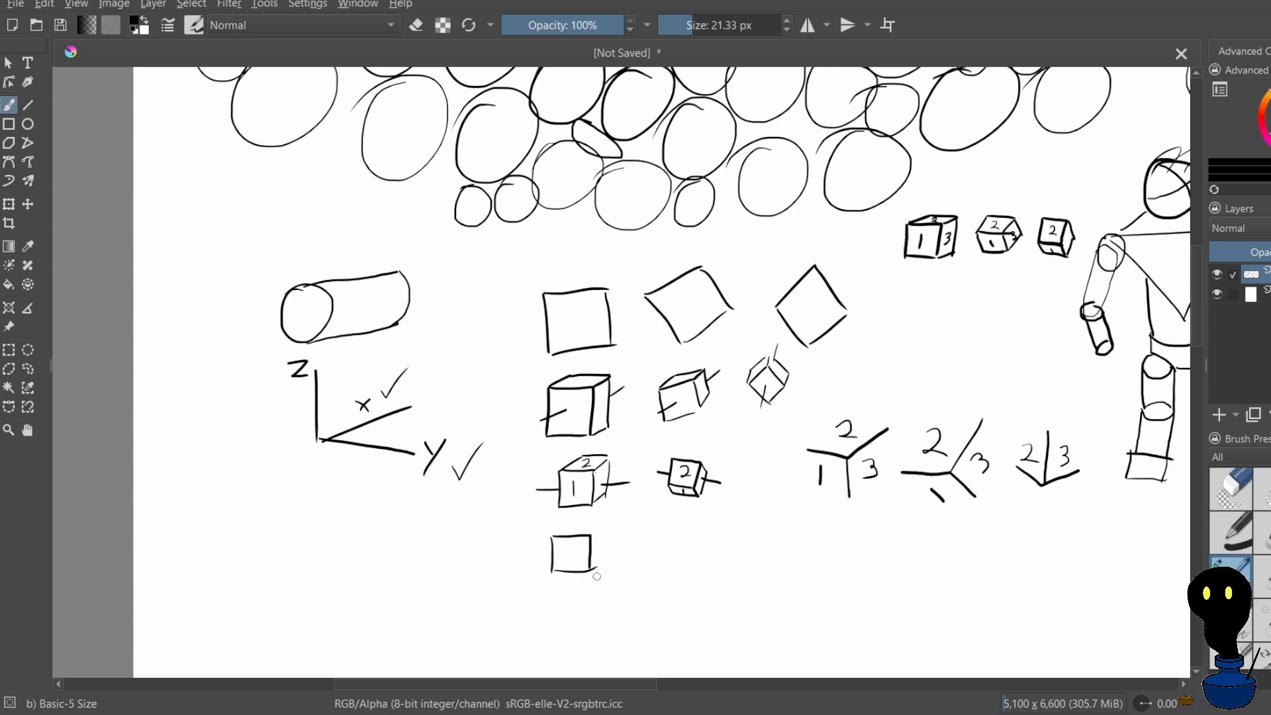
key("ctrl+z")
left_click_drag(558, 541, 562, 569)
key("ctrl+z")
key("ctrl+z")
mouse_move(549, 514)
left_mouse_down()
mouse_move(575, 276)
mouse_move(556, 328)
mouse_move(557, 408)
mouse_move(600, 409)
mouse_move(577, 397)
mouse_move(558, 416)
mouse_move(580, 390)
mouse_move(587, 401)
mouse_move(547, 452)
left_mouse_up()
key("ctrl+z")
key("ctrl+z")
key("ctrl+z")
key("ctrl+z")
key("ctrl+z")
key("ctrl+z")
key("ctrl+z")
key("ctrl+z")
Draw a cube with a vertical axis line below the numbered cubes, numbering its front face 1 and side face 3
mouse_move(550, 408)
left_mouse_down()
mouse_move(599, 413)
mouse_move(598, 453)
left_mouse_up()
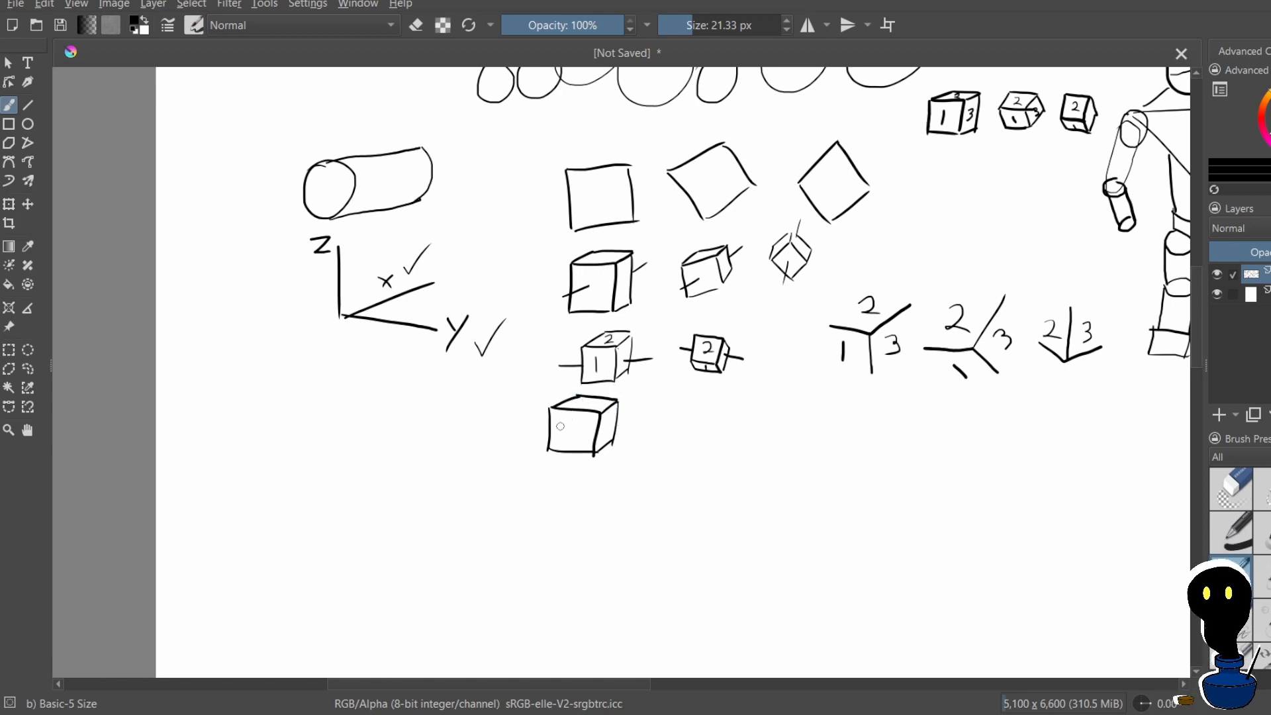
left_click_drag(571, 425, 569, 442)
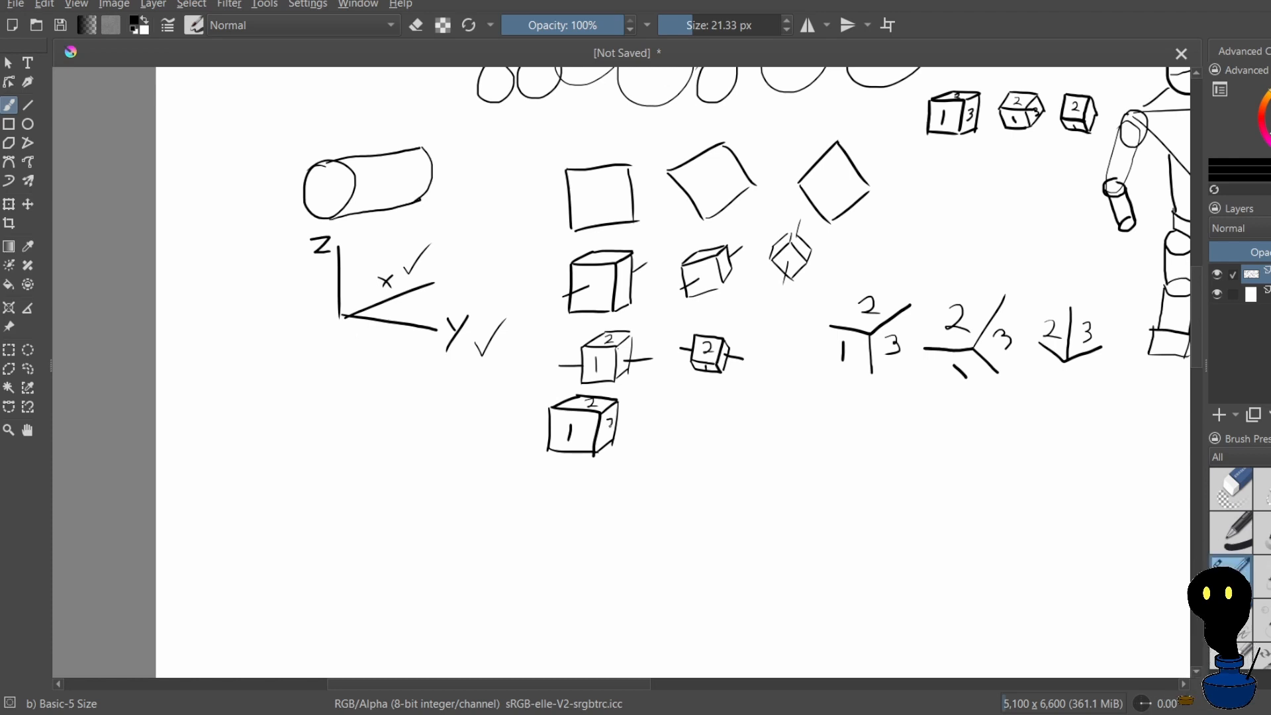
left_click_drag(603, 412, 601, 423)
key("ctrl+z")
key("ctrl+z")
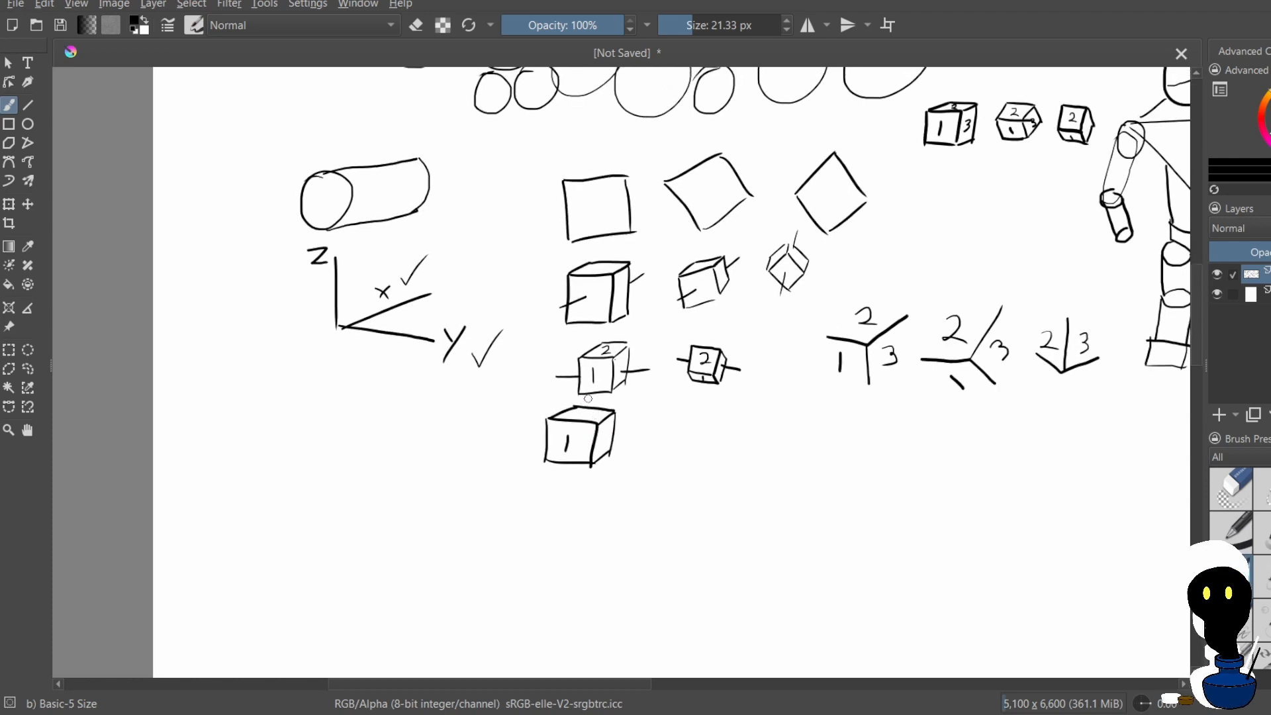
left_click_drag(591, 376, 582, 437)
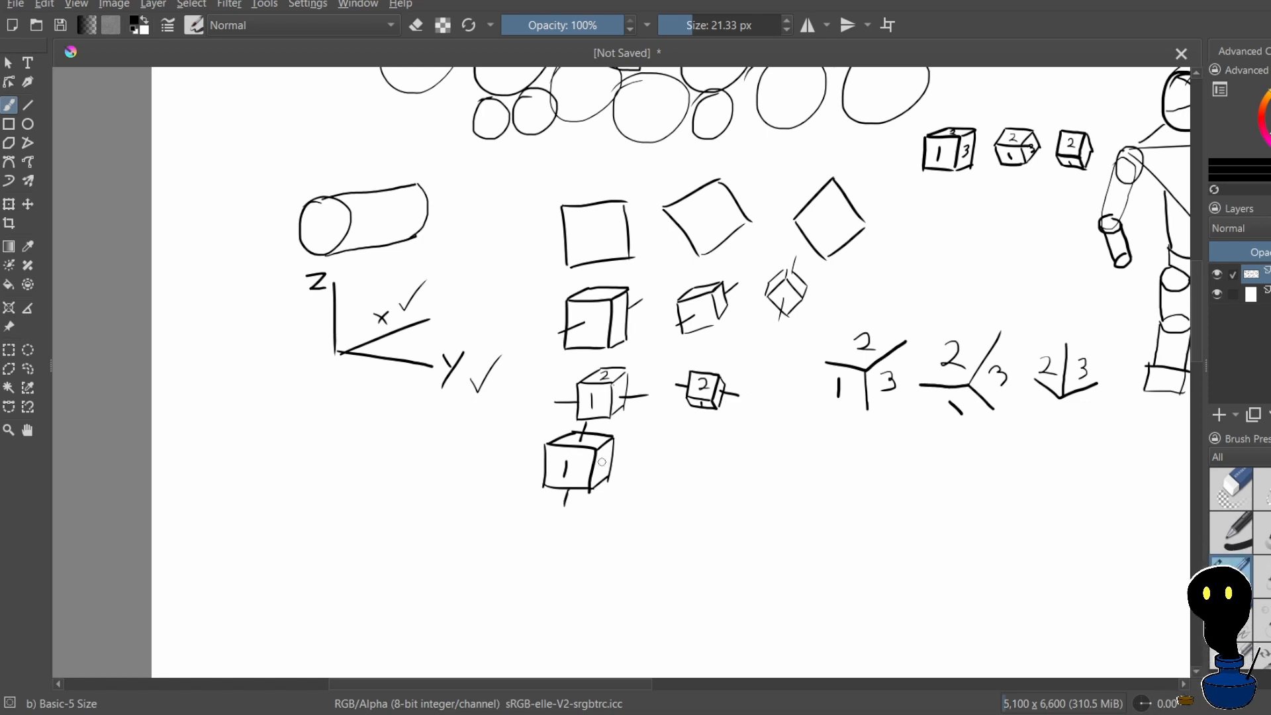
left_click_drag(600, 459, 596, 475)
Draw a second cube beside it with a narrow top face, number its front 1 and add a vertical axis line
mouse_move(664, 453)
left_mouse_down()
mouse_move(662, 482)
mouse_move(670, 442)
mouse_move(701, 441)
mouse_move(699, 473)
left_mouse_up()
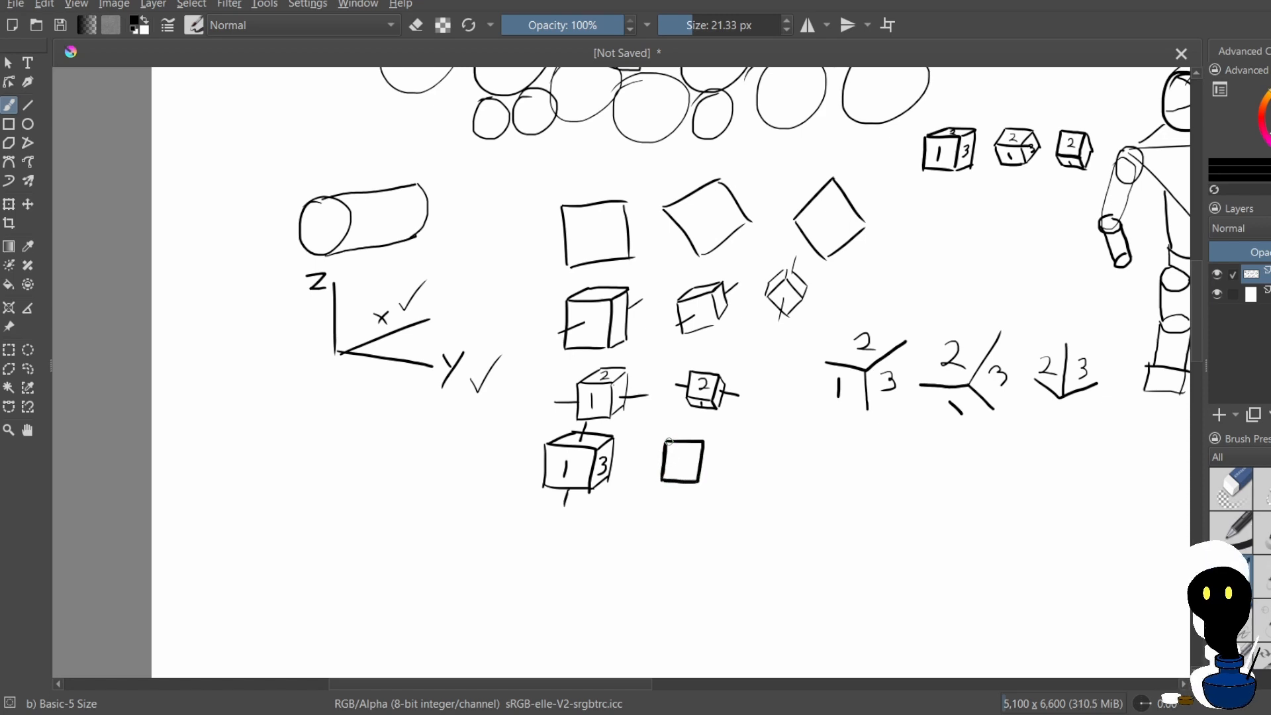
left_click_drag(666, 440, 672, 431)
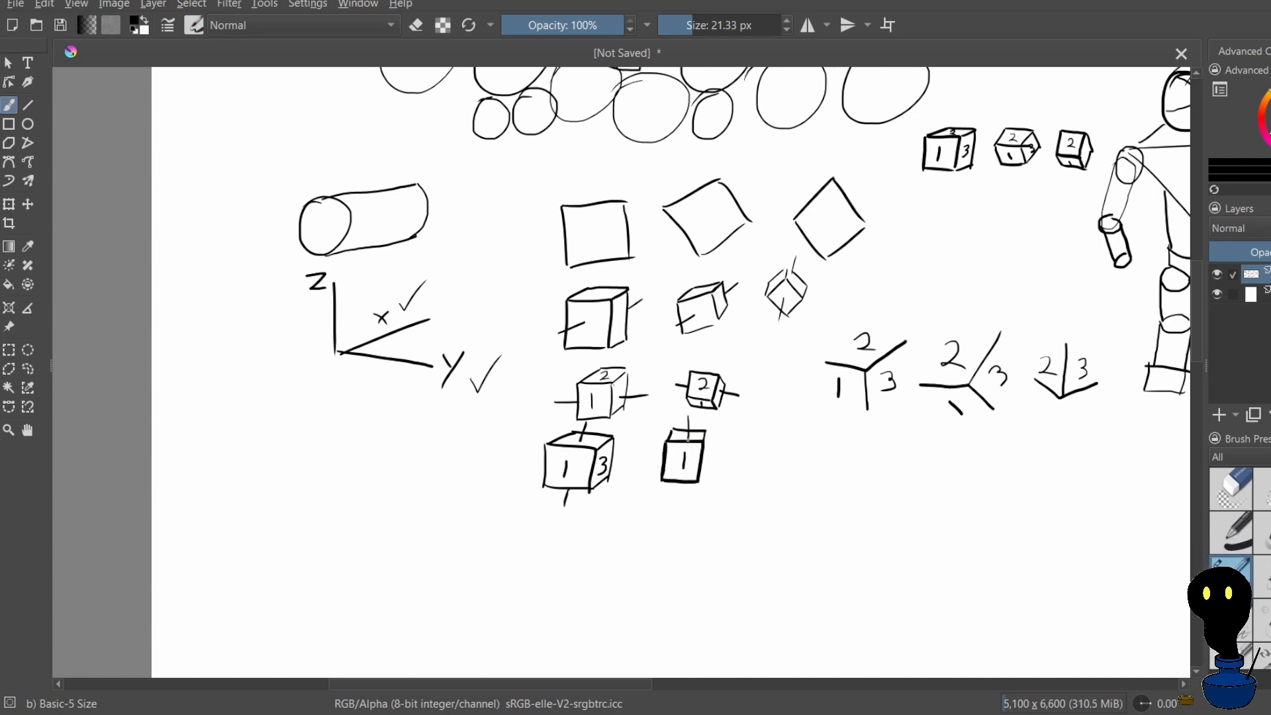
left_click_drag(689, 442, 689, 414)
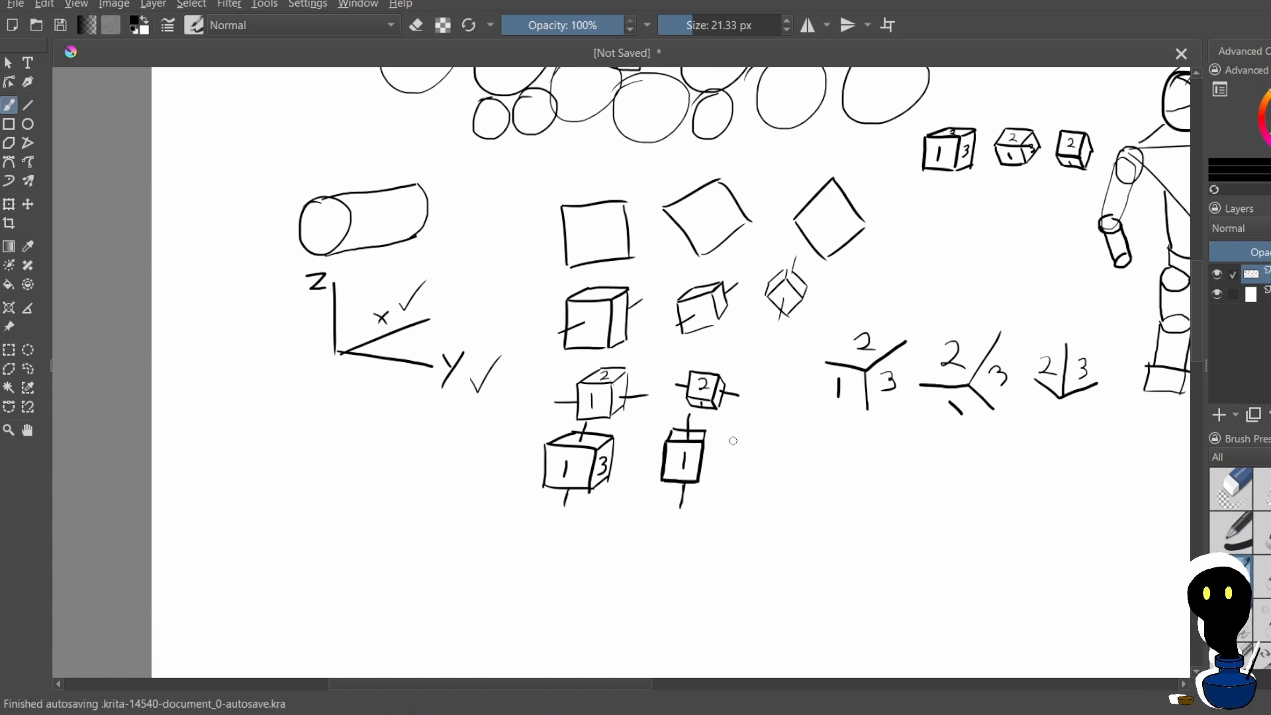
Draw a square as the third cube's front face and add short receding edges from its upper corners
mouse_move(749, 441)
left_mouse_down()
mouse_move(749, 474)
mouse_move(786, 437)
mouse_move(785, 471)
mouse_move(749, 474)
left_mouse_up()
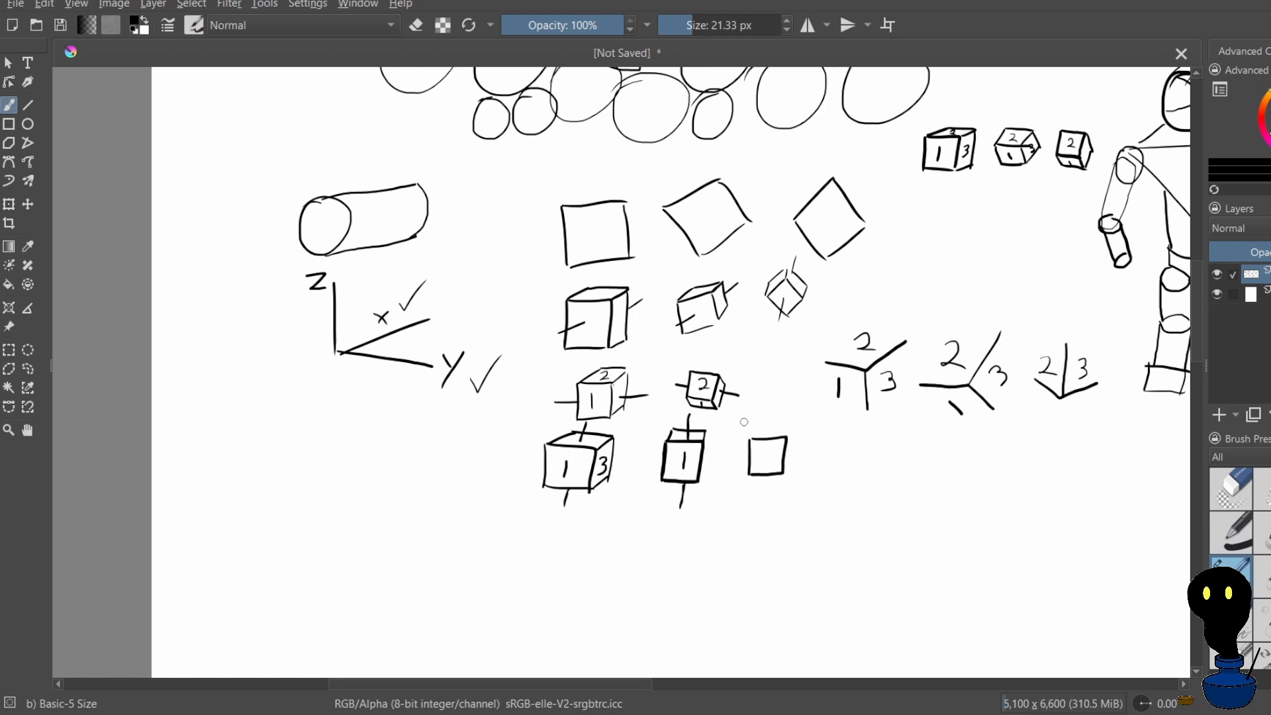
key("ctrl+z")
left_click_drag(745, 428, 781, 480)
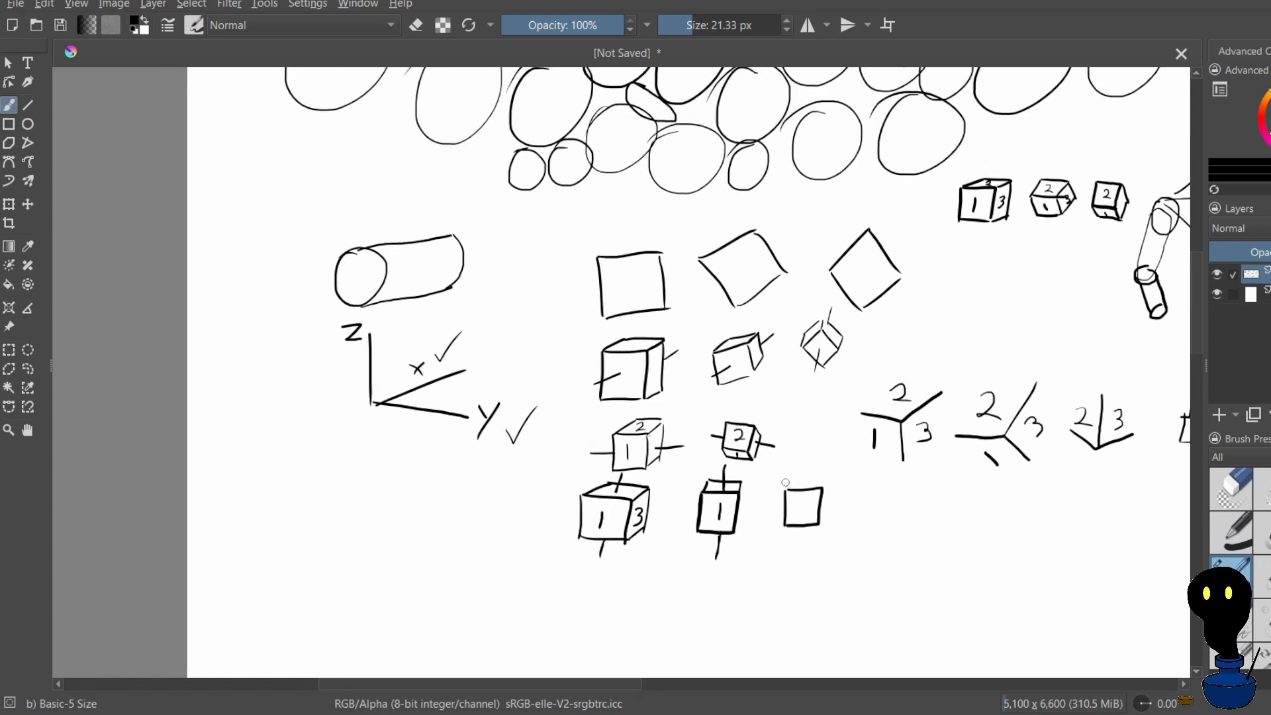
left_click_drag(778, 478, 786, 491)
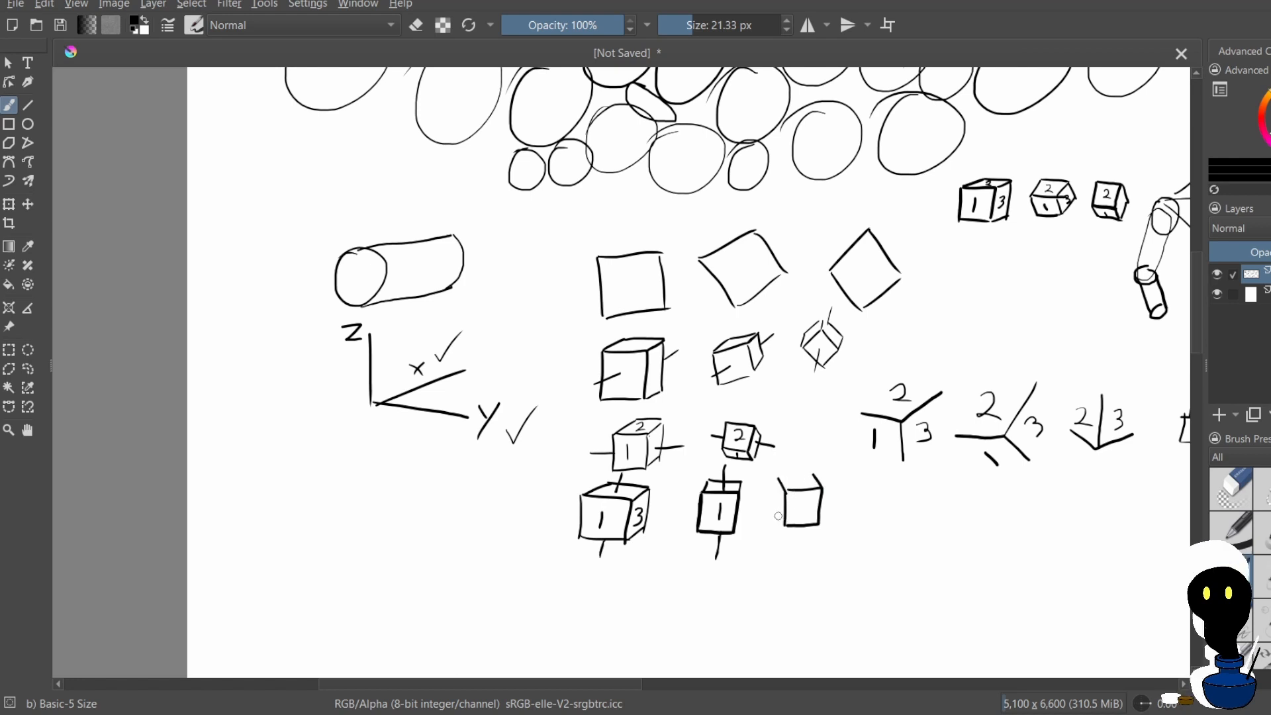
mouse_move(776, 513)
left_mouse_down()
mouse_move(785, 525)
mouse_move(765, 559)
left_mouse_up()
key("ctrl+z")
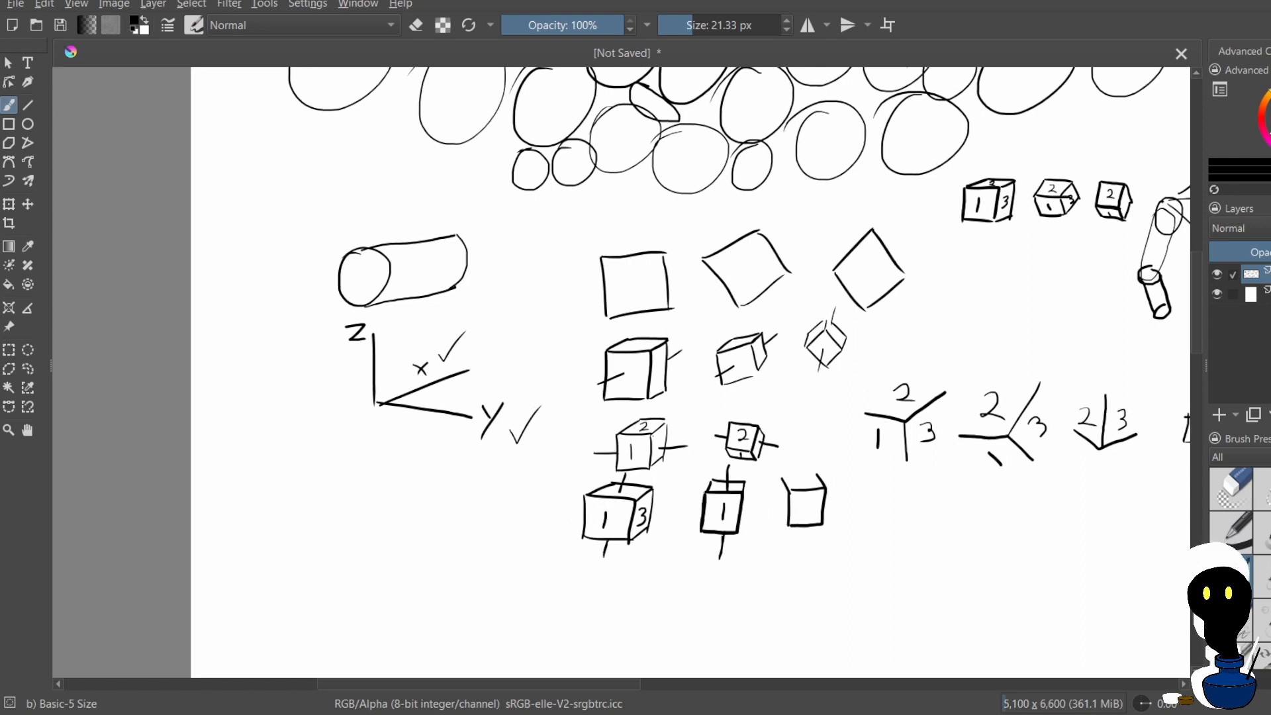
Close the third cube's narrow side and top faces, number its front 1 and add a vertical axis line
left_click_drag(778, 507, 788, 525)
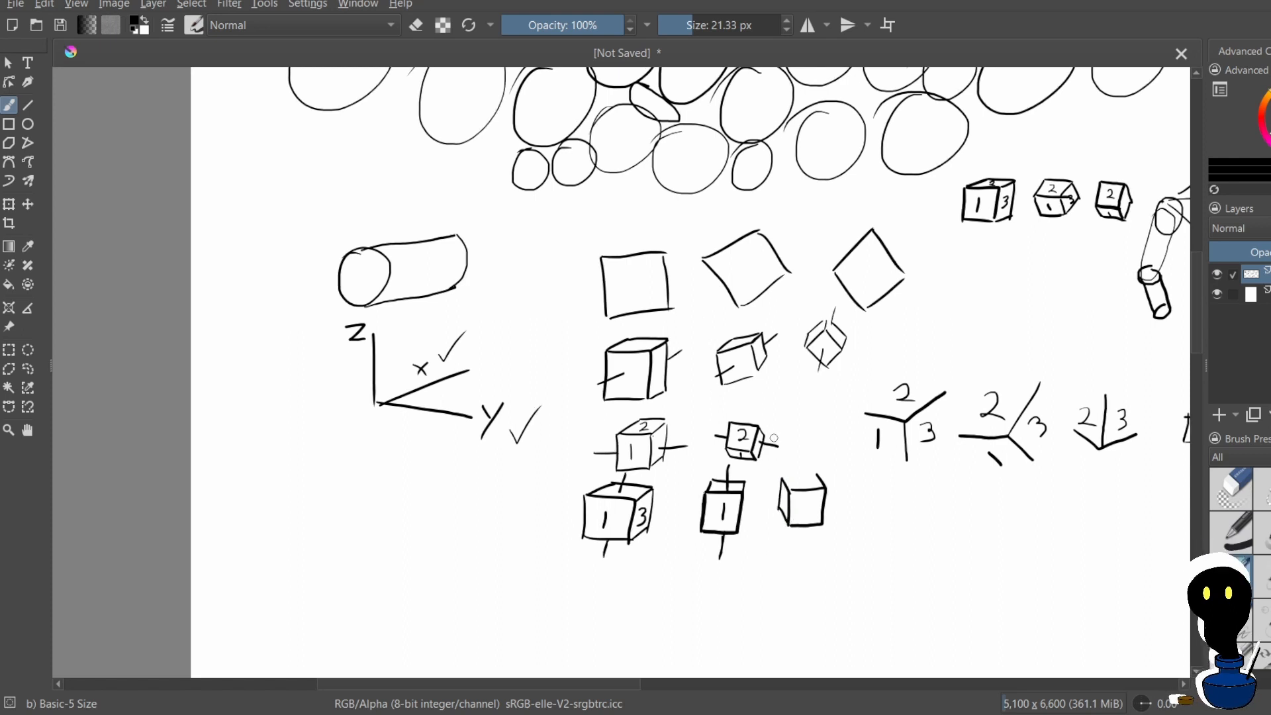
key("ctrl+z")
mouse_move(753, 449)
left_mouse_down()
mouse_move(787, 494)
mouse_move(785, 526)
left_mouse_up()
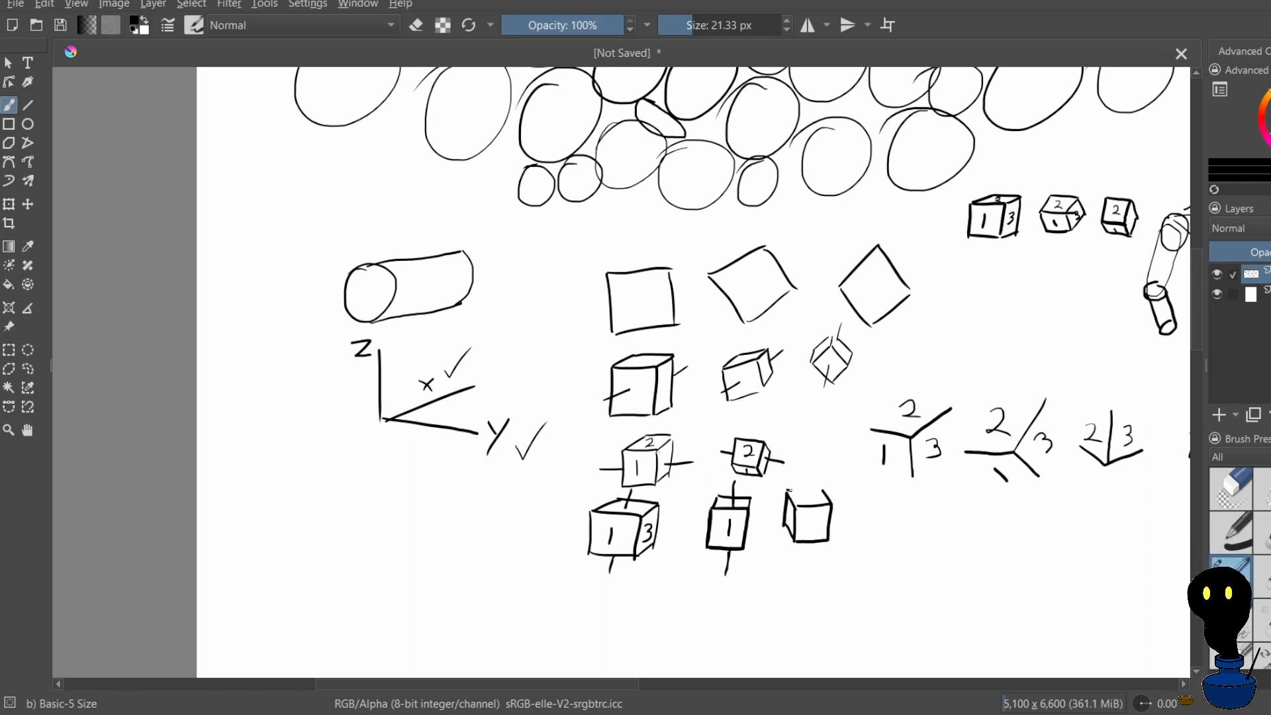
left_click_drag(787, 510, 794, 525)
key("ctrl+z")
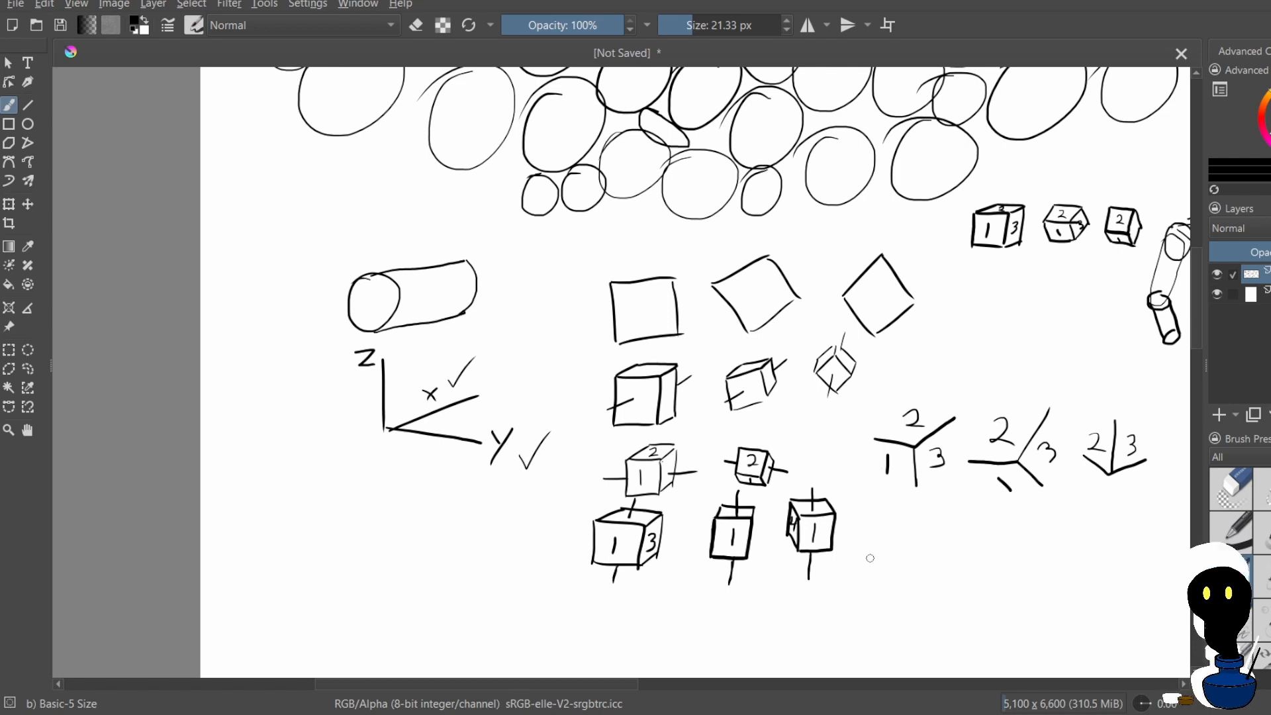
Draw a square at the end of the cube row and, below the axes sketch, a die with one centre dot and thin side and top faces
mouse_move(881, 514)
left_mouse_down()
mouse_move(881, 551)
mouse_move(925, 514)
mouse_move(925, 557)
mouse_move(879, 555)
left_mouse_up()
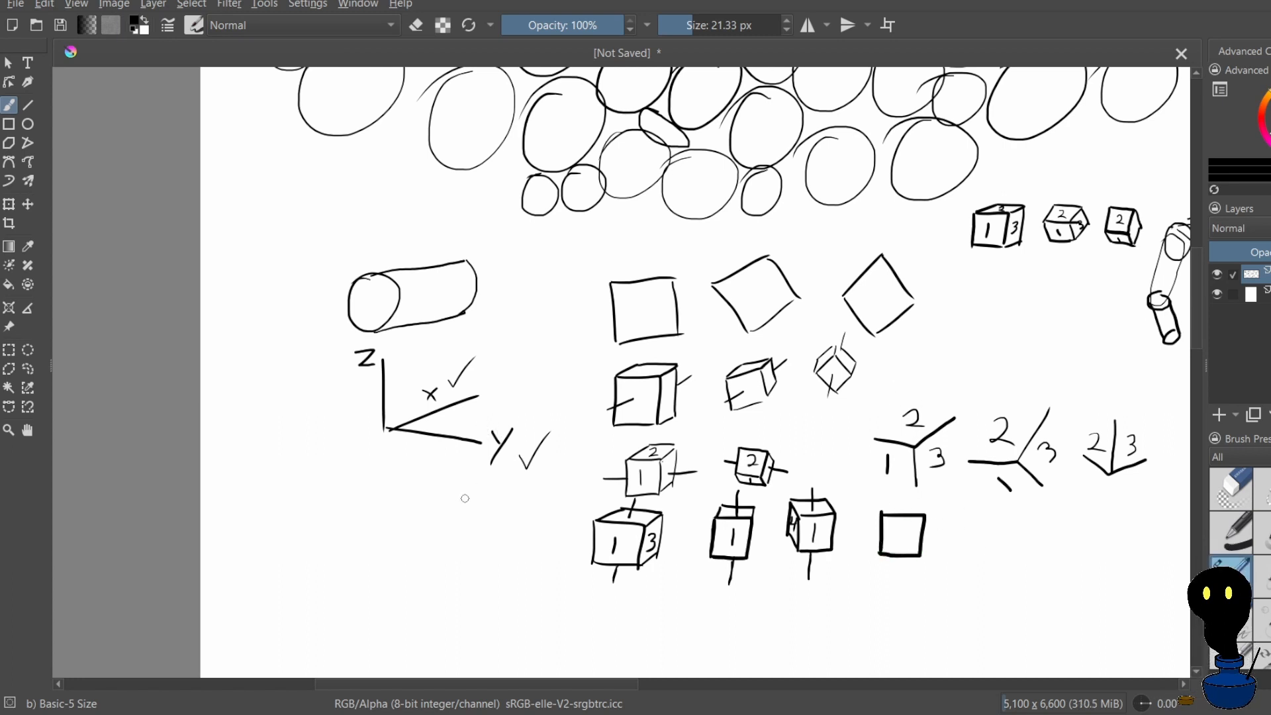
left_click_drag(461, 491, 461, 533)
mouse_move(461, 490)
left_mouse_down()
mouse_move(502, 492)
mouse_move(504, 534)
mouse_move(469, 538)
left_mouse_up()
left_click(482, 516)
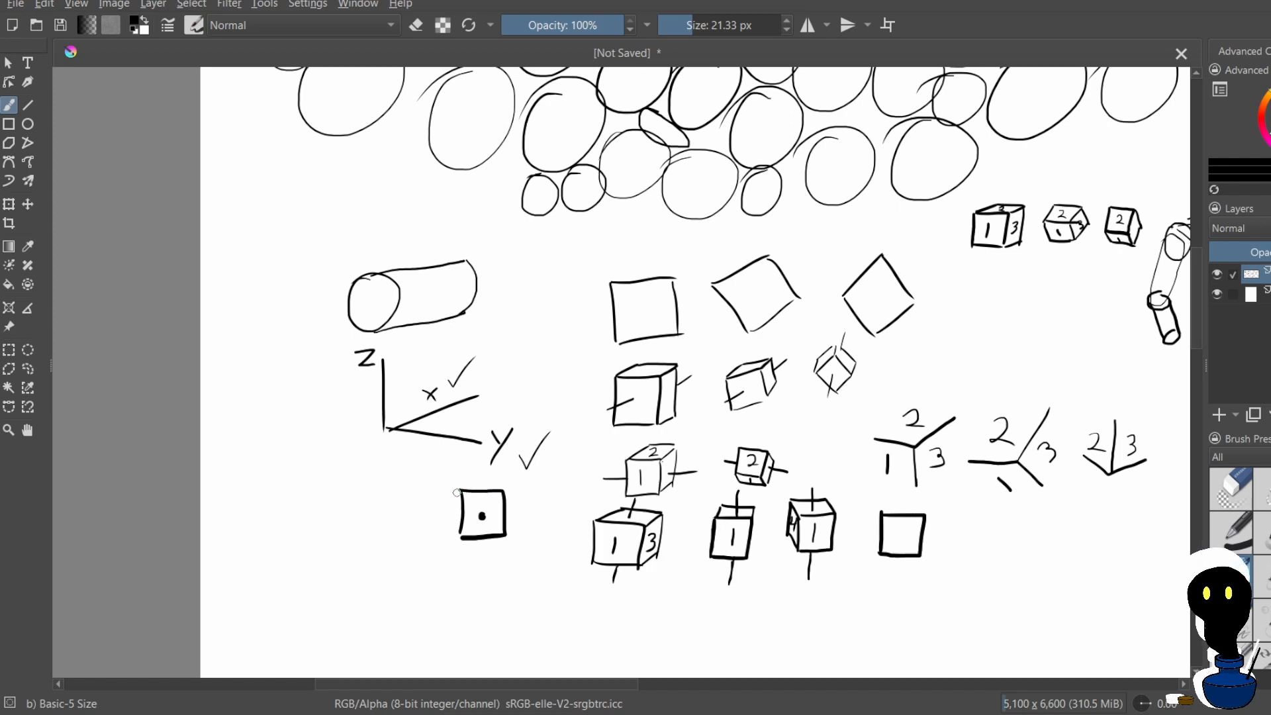
left_click_drag(459, 491, 461, 533)
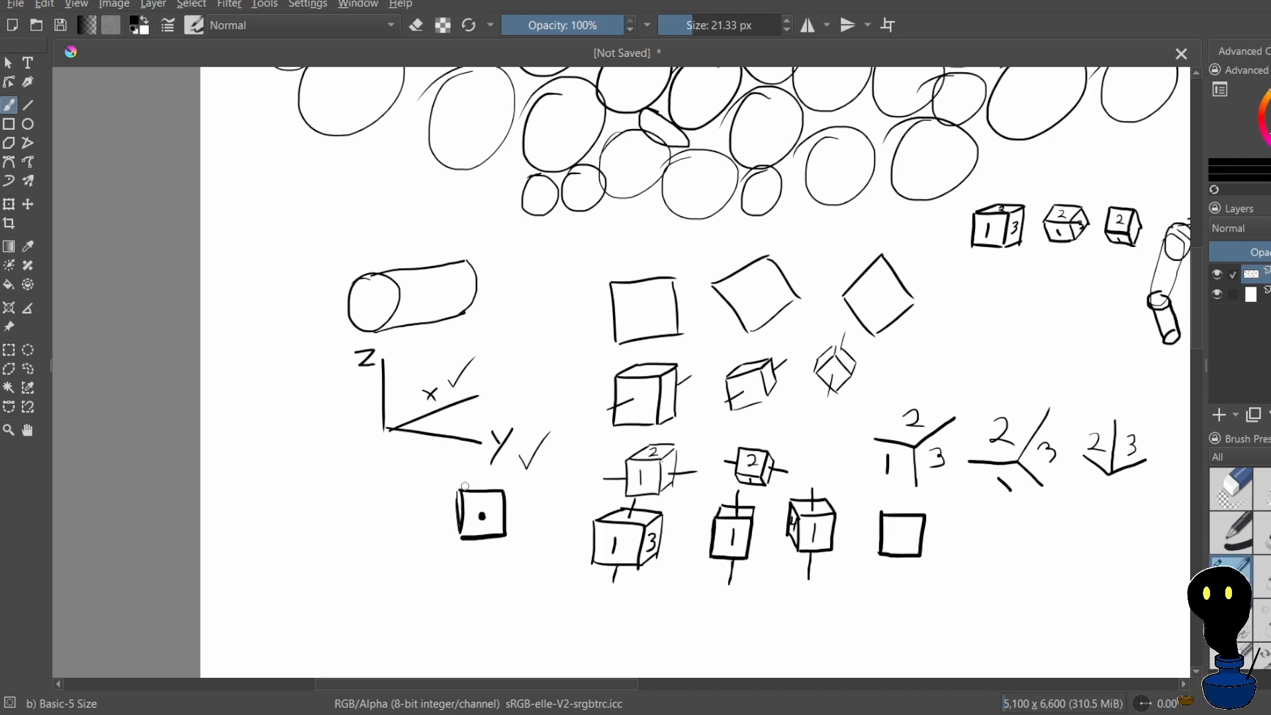
left_click_drag(462, 488, 498, 486)
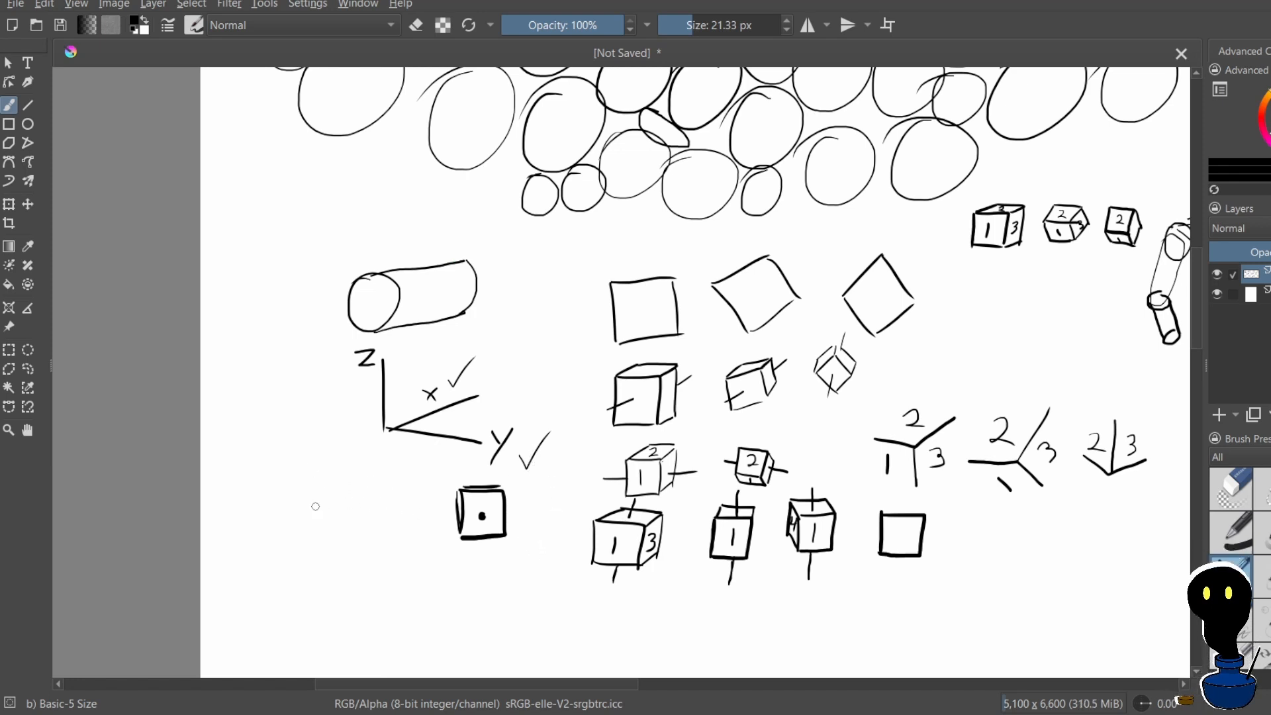
Draw another die left of the one-dot die, turned to show a two-dot face, a one-dot face and a thin top
mouse_move(322, 490)
left_mouse_down()
mouse_move(322, 533)
mouse_move(360, 486)
mouse_move(375, 536)
mouse_move(345, 532)
mouse_move(375, 559)
left_mouse_up()
key("ctrl+z")
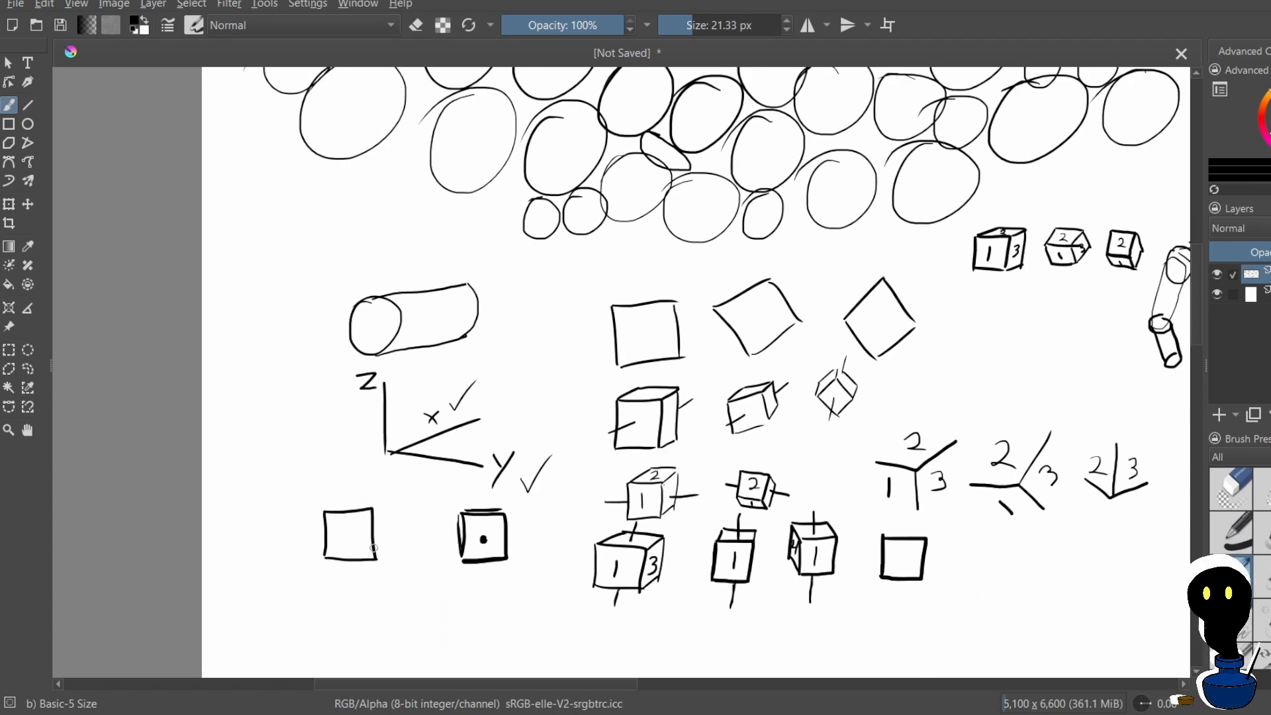
mouse_move(348, 511)
left_mouse_down()
mouse_move(348, 553)
mouse_move(349, 512)
left_mouse_up()
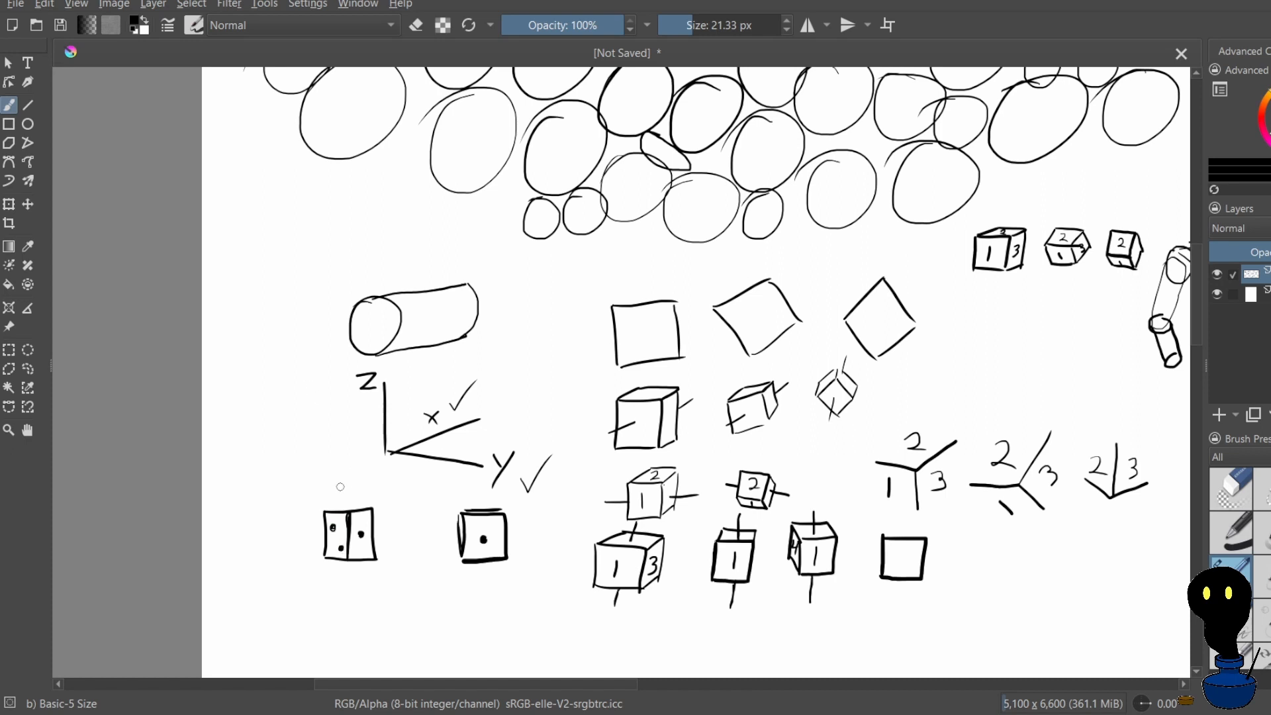
mouse_move(347, 514)
left_mouse_down()
mouse_move(354, 534)
mouse_move(365, 508)
left_mouse_up()
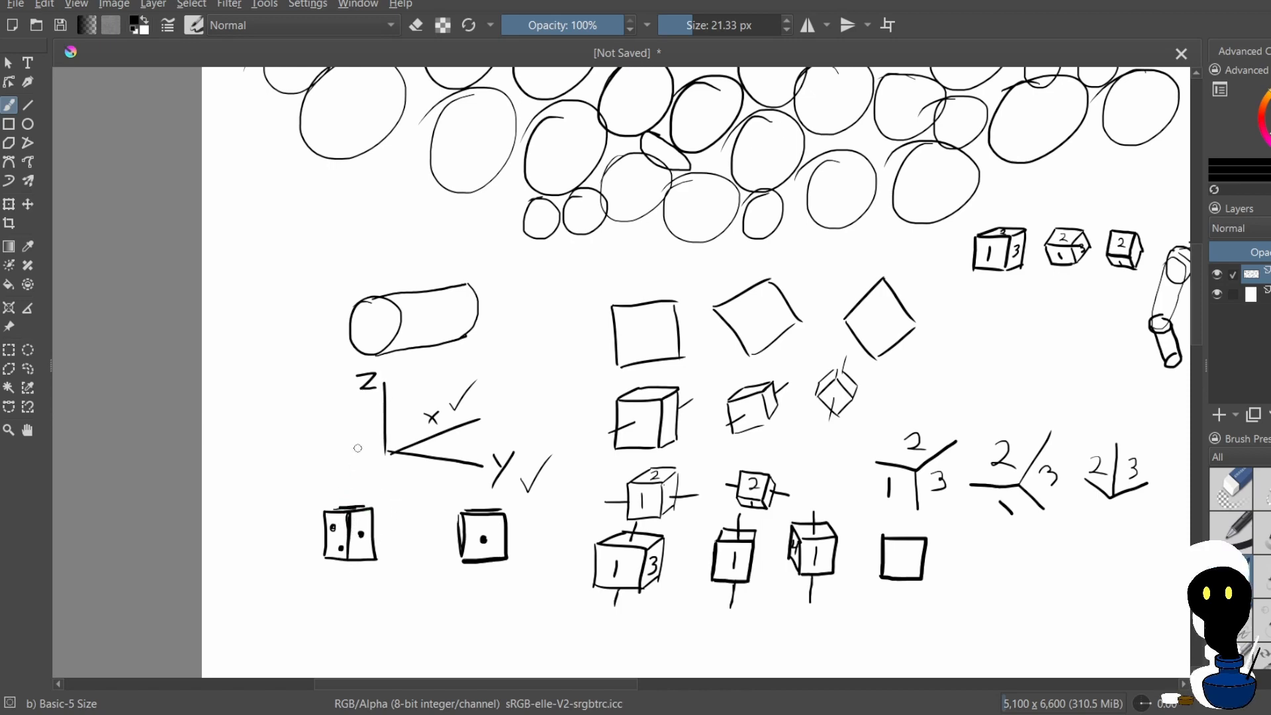
Draw a small tilted cube with top and side faces to the left of the axes sketch
scroll(358, 449, "down", 3)
scroll(400, 518, "up", 3)
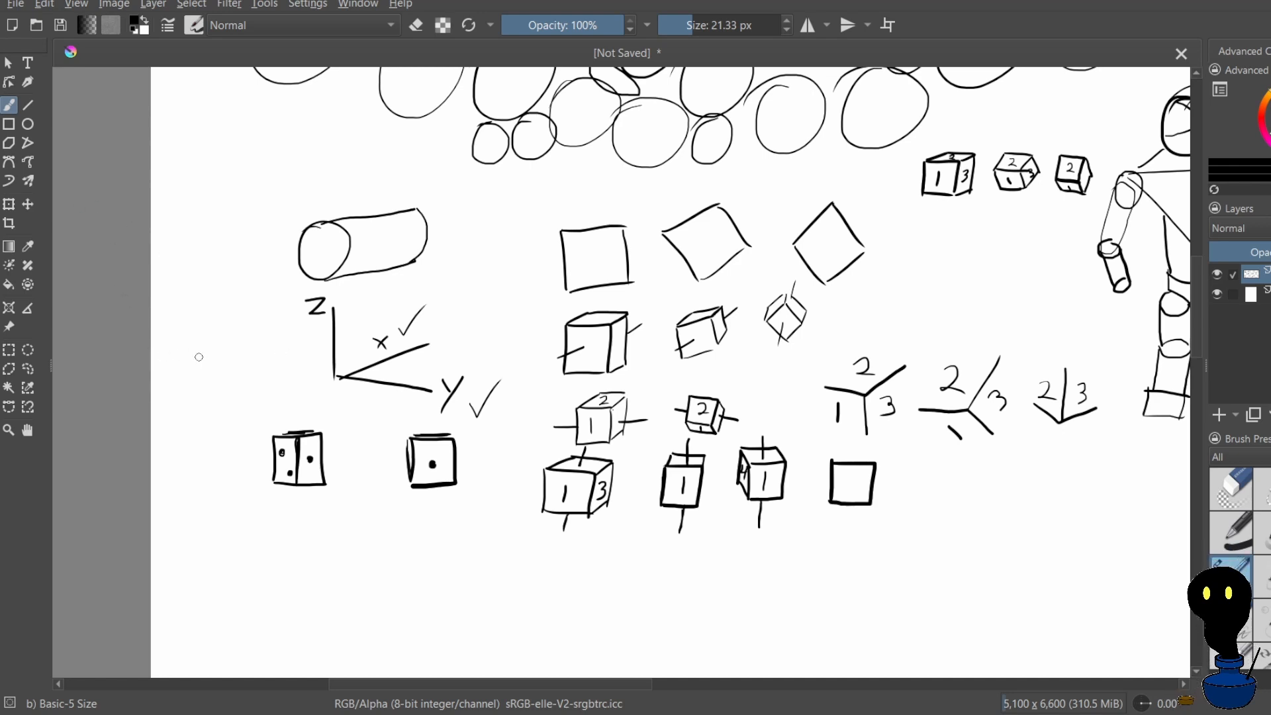
mouse_move(213, 358)
left_mouse_down()
mouse_move(258, 351)
mouse_move(215, 372)
mouse_move(233, 392)
mouse_move(255, 384)
mouse_move(240, 338)
mouse_move(263, 337)
mouse_move(290, 381)
left_mouse_up()
key("ctrl+z")
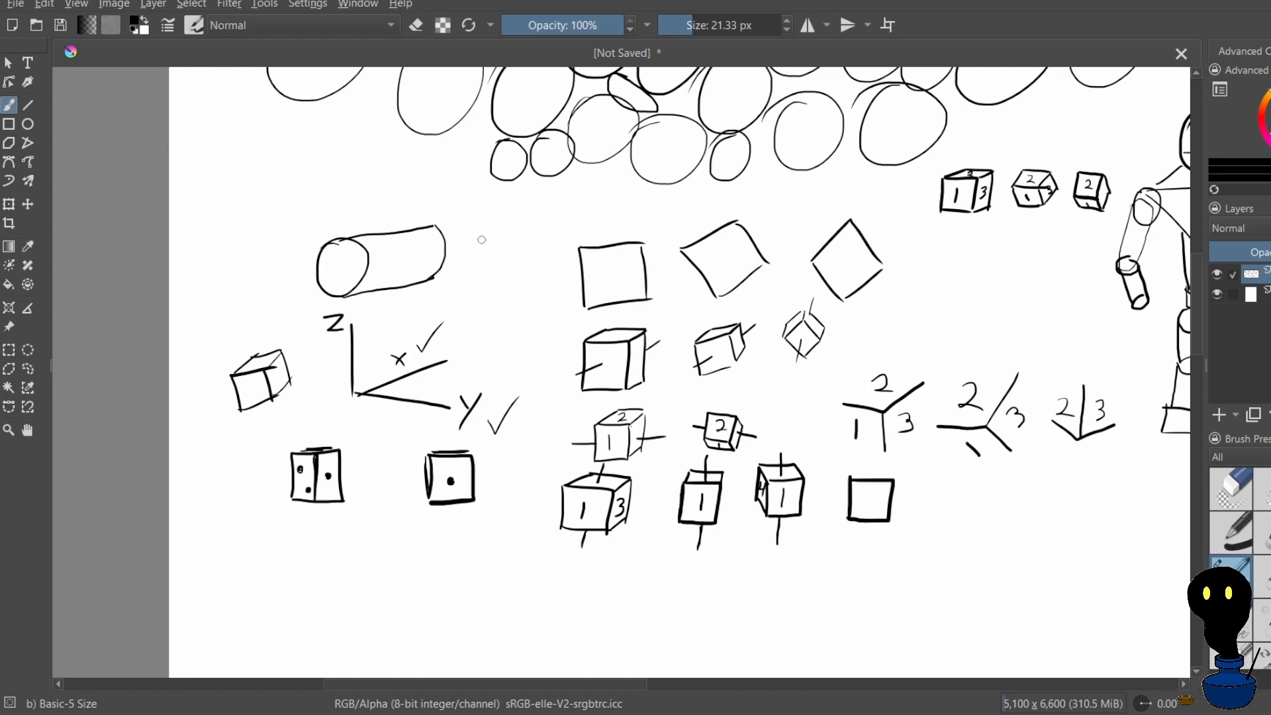
scroll(482, 240, "down", 5)
scroll(522, 309, "up", 1)
scroll(427, 495, "down", 2)
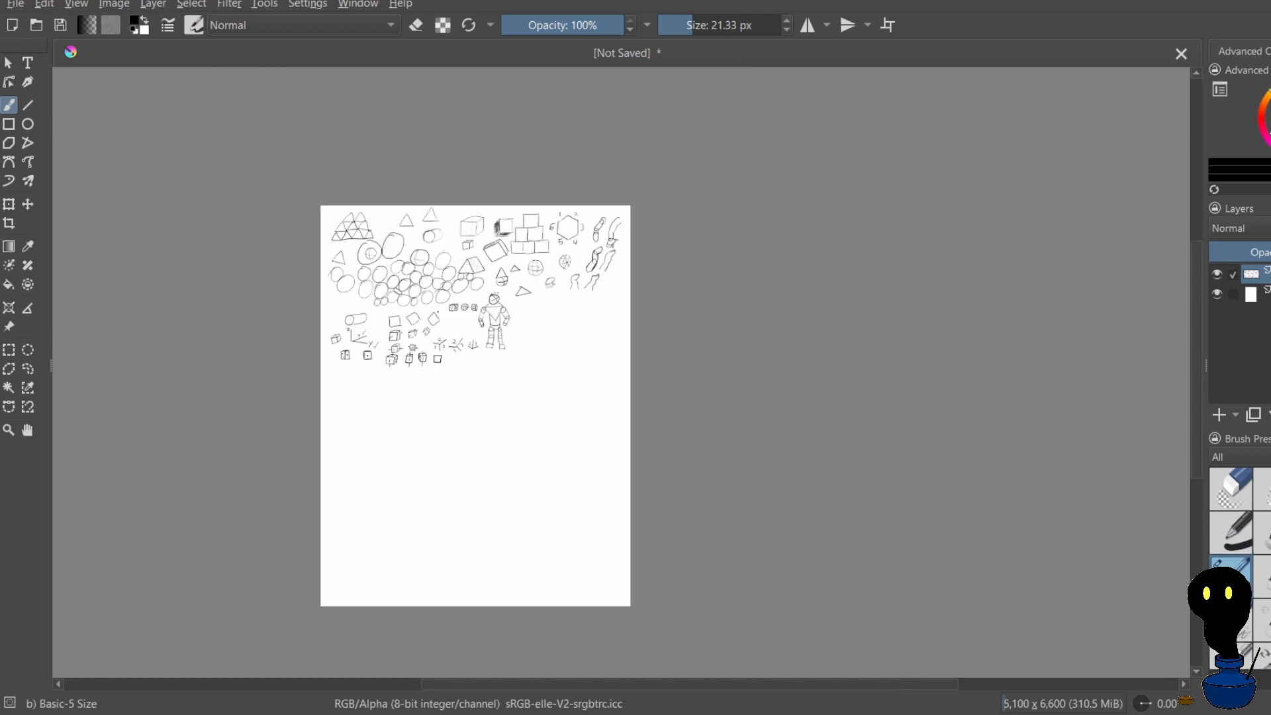
scroll(431, 303, "up", 3)
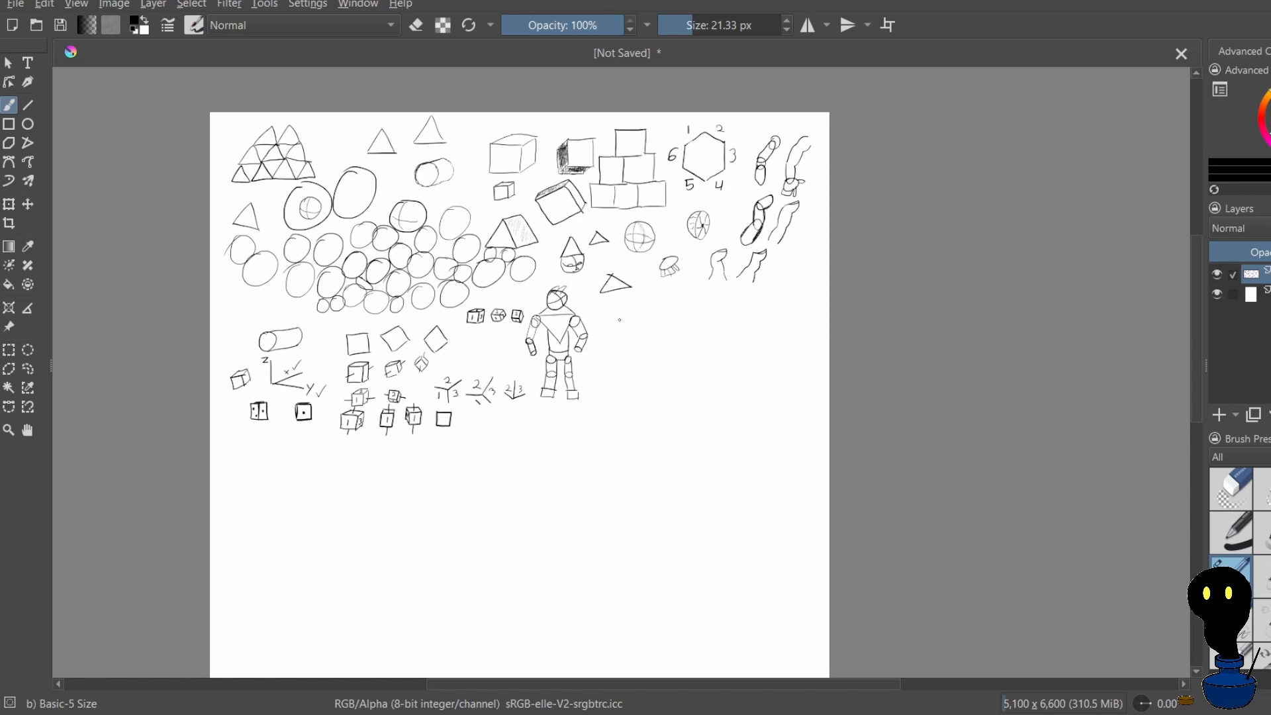
scroll(625, 305, "up", 5)
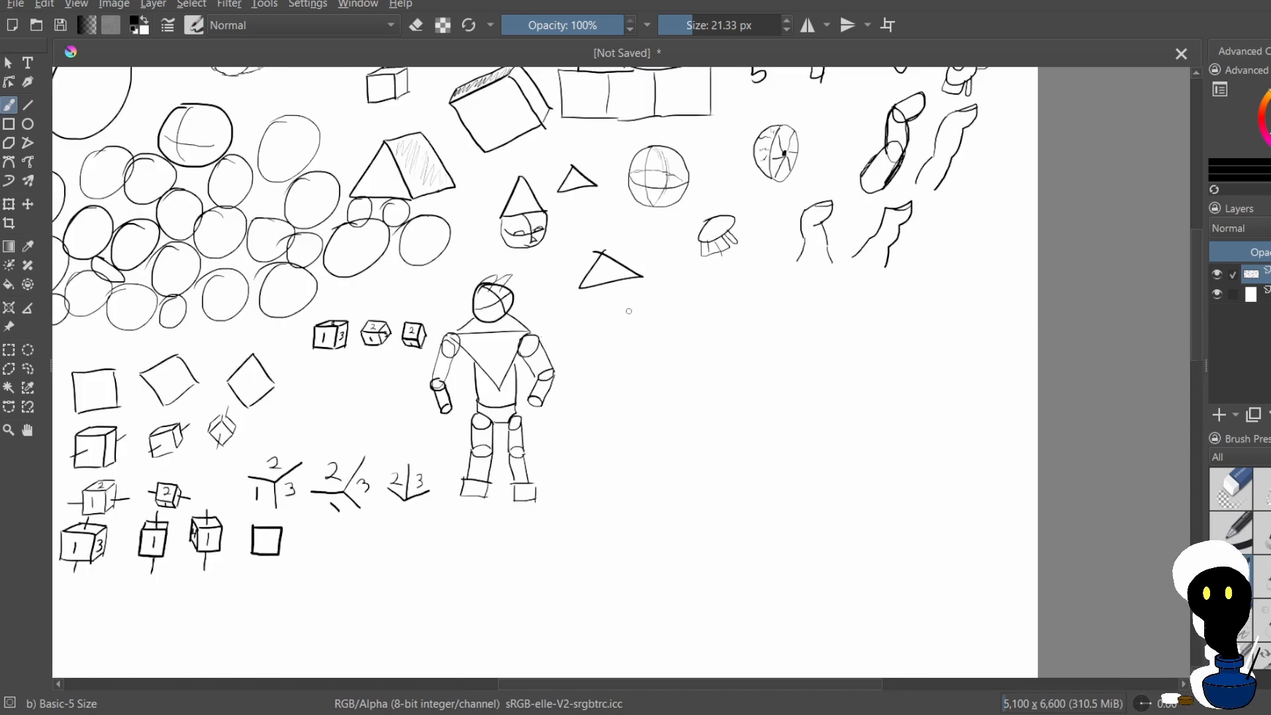
scroll(632, 315, "down", 3)
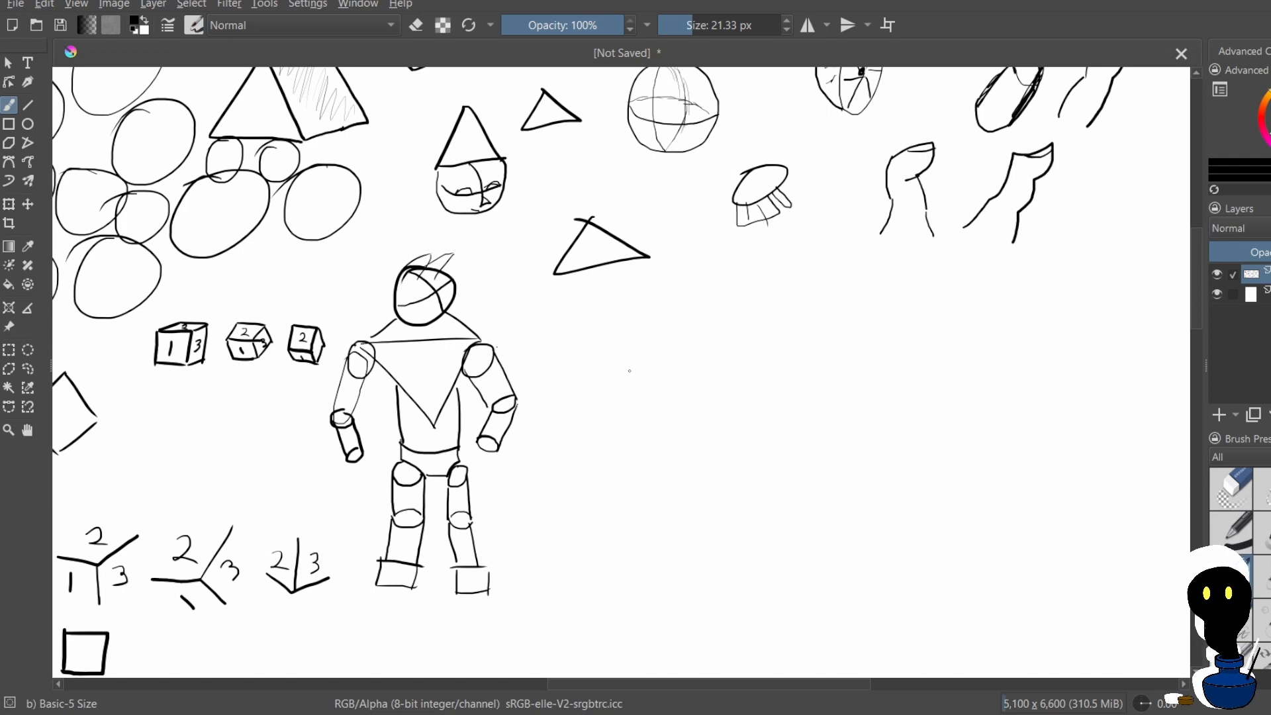
Try to draw a cone with a tilted elliptical base beside the robot figure, redoing its slanted edge
mouse_move(630, 370)
left_mouse_down()
mouse_move(706, 349)
mouse_move(648, 390)
mouse_move(627, 377)
left_mouse_up()
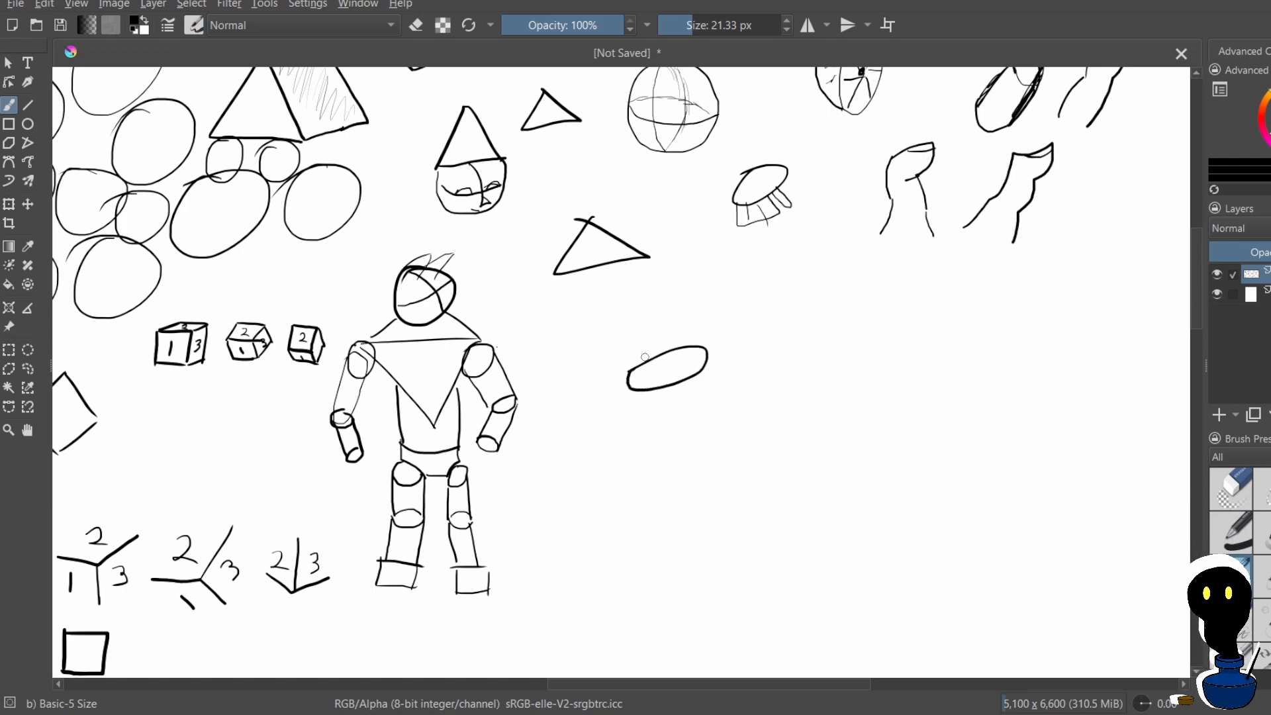
left_click_drag(643, 284, 637, 337)
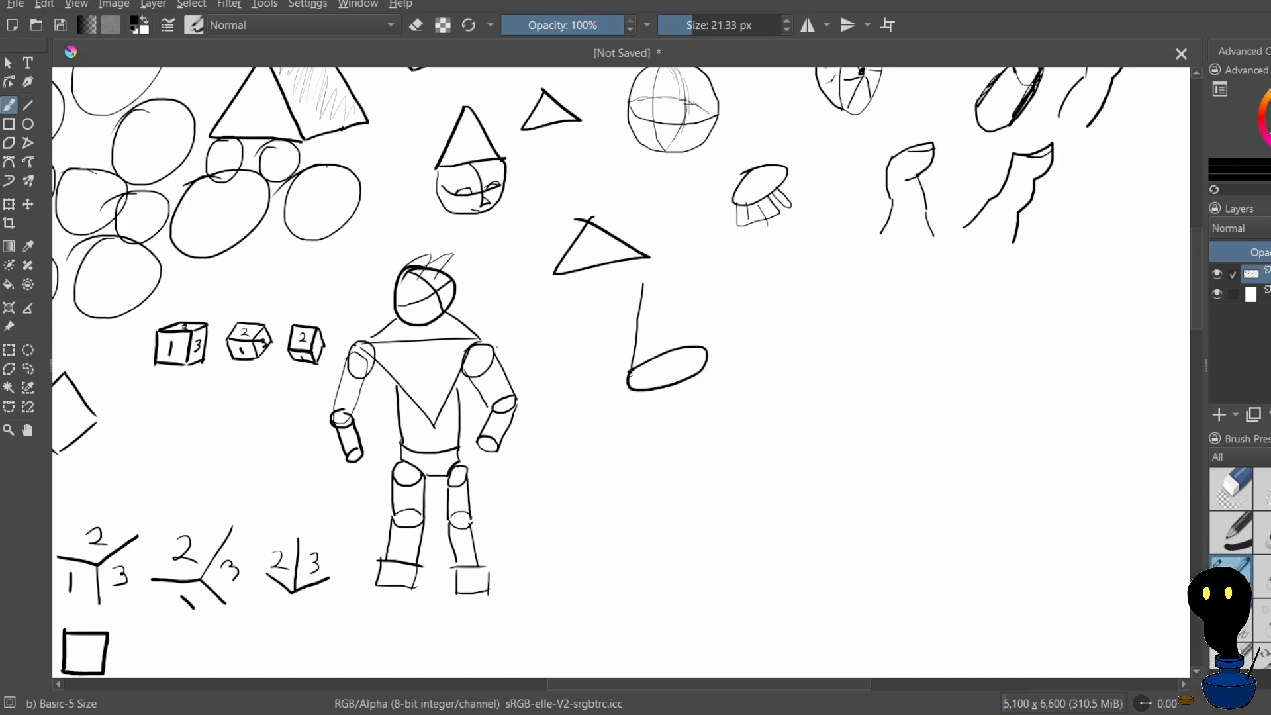
left_click_drag(642, 284, 703, 346)
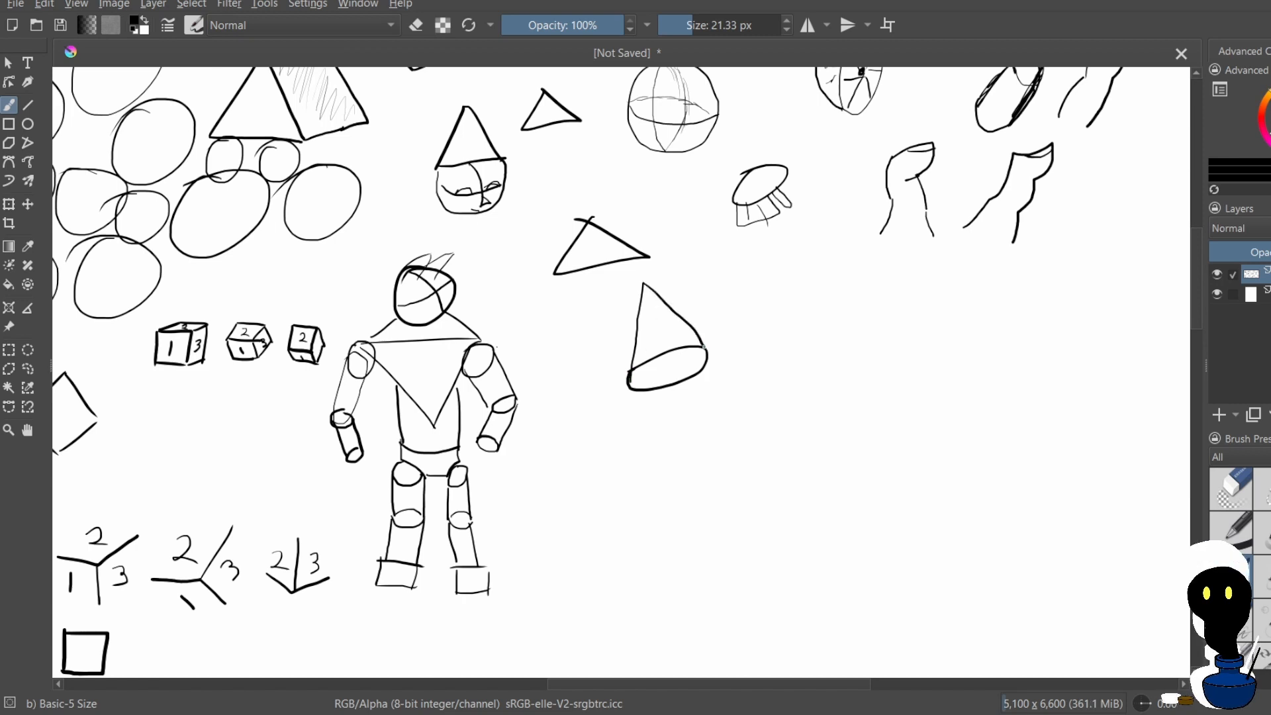
key("ctrl+z")
mouse_move(645, 286)
left_mouse_down()
mouse_move(636, 292)
mouse_move(696, 359)
left_mouse_up()
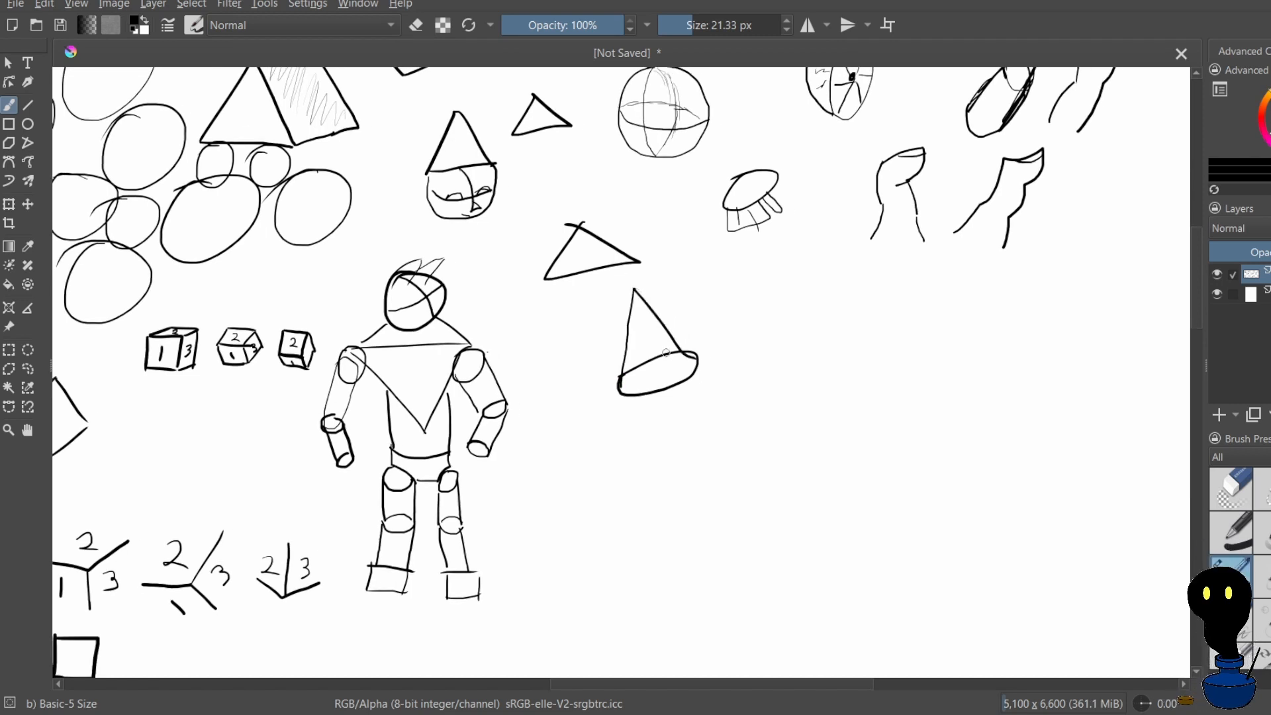
key("ctrl+z")
mouse_move(647, 294)
left_mouse_down()
mouse_move(686, 334)
mouse_move(698, 362)
left_mouse_up()
key("ctrl+z")
left_click_drag(657, 319, 713, 383)
key("ctrl+z")
key("ctrl+z")
key("ctrl+z")
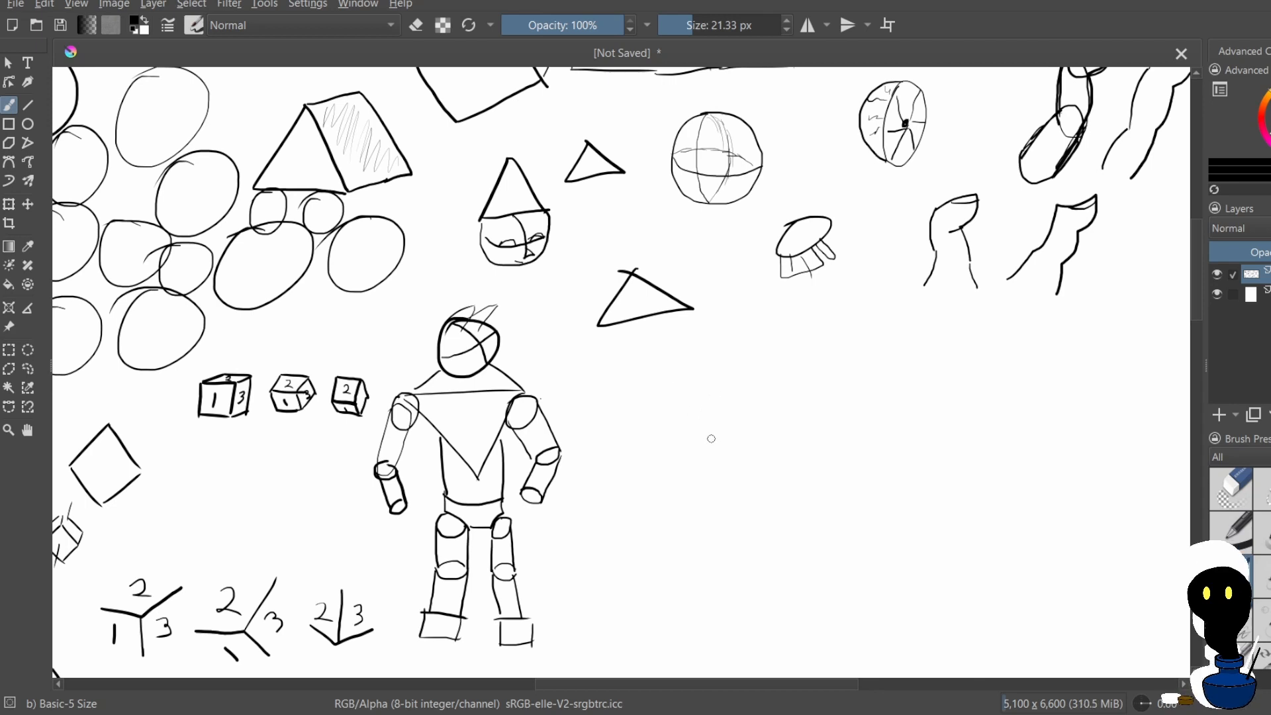
Draw a cone with an elliptical base to the right of the robot figure and hatch its base
mouse_move(697, 434)
left_mouse_down()
mouse_move(759, 417)
mouse_move(776, 424)
mouse_move(731, 452)
mouse_move(698, 448)
mouse_move(773, 425)
mouse_move(750, 462)
mouse_move(696, 452)
mouse_move(745, 429)
mouse_move(731, 455)
mouse_move(777, 456)
mouse_move(702, 474)
mouse_move(724, 387)
mouse_move(701, 439)
mouse_move(730, 374)
mouse_move(772, 448)
mouse_move(766, 436)
mouse_move(787, 449)
mouse_move(760, 433)
left_mouse_up()
key("ctrl+z")
key("ctrl+z")
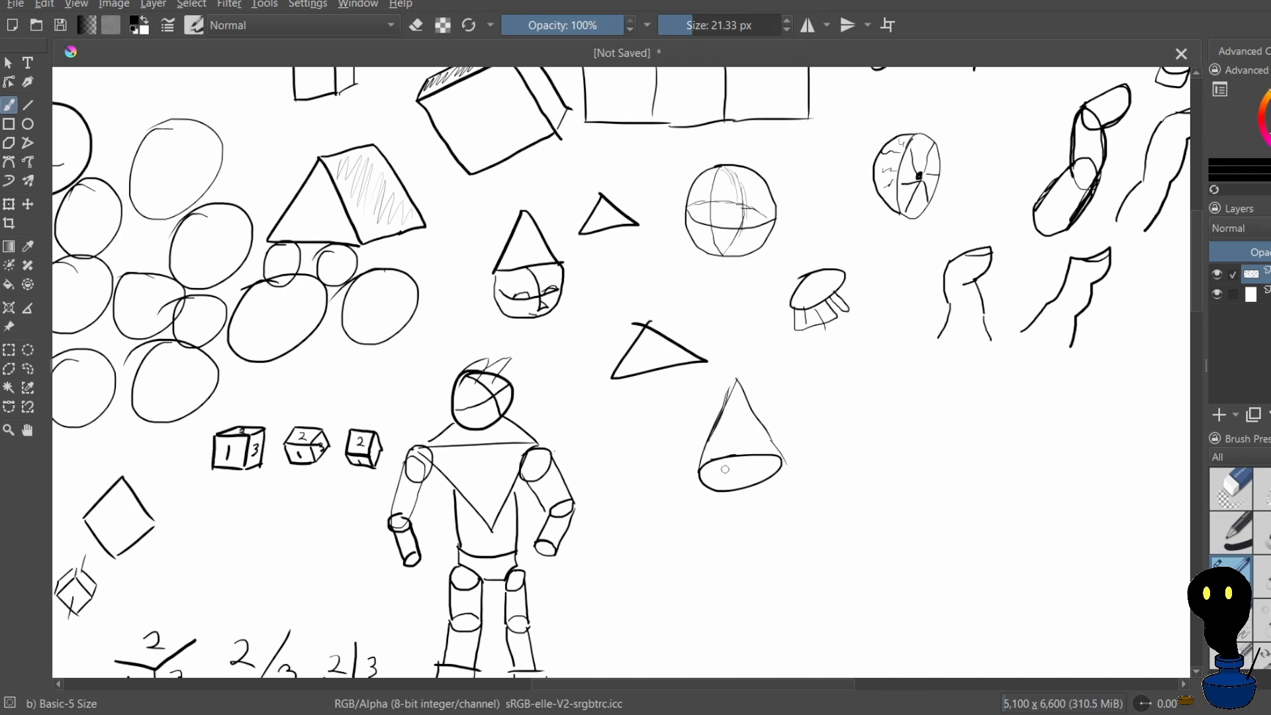
left_click_drag(729, 462, 721, 481)
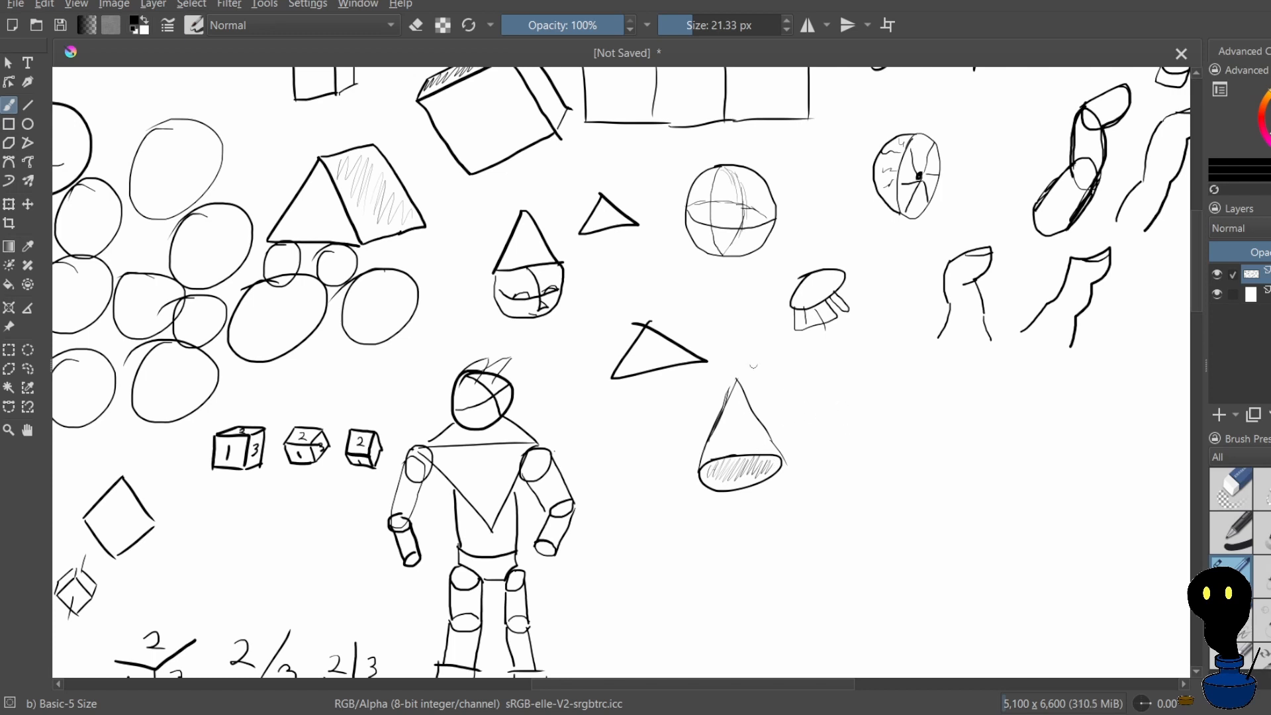
Draw a narrower cone with a curved base edge to the right of the hatched cone
mouse_move(849, 383)
left_mouse_down()
mouse_move(879, 447)
mouse_move(866, 465)
mouse_move(824, 467)
mouse_move(851, 479)
mouse_move(888, 461)
left_mouse_up()
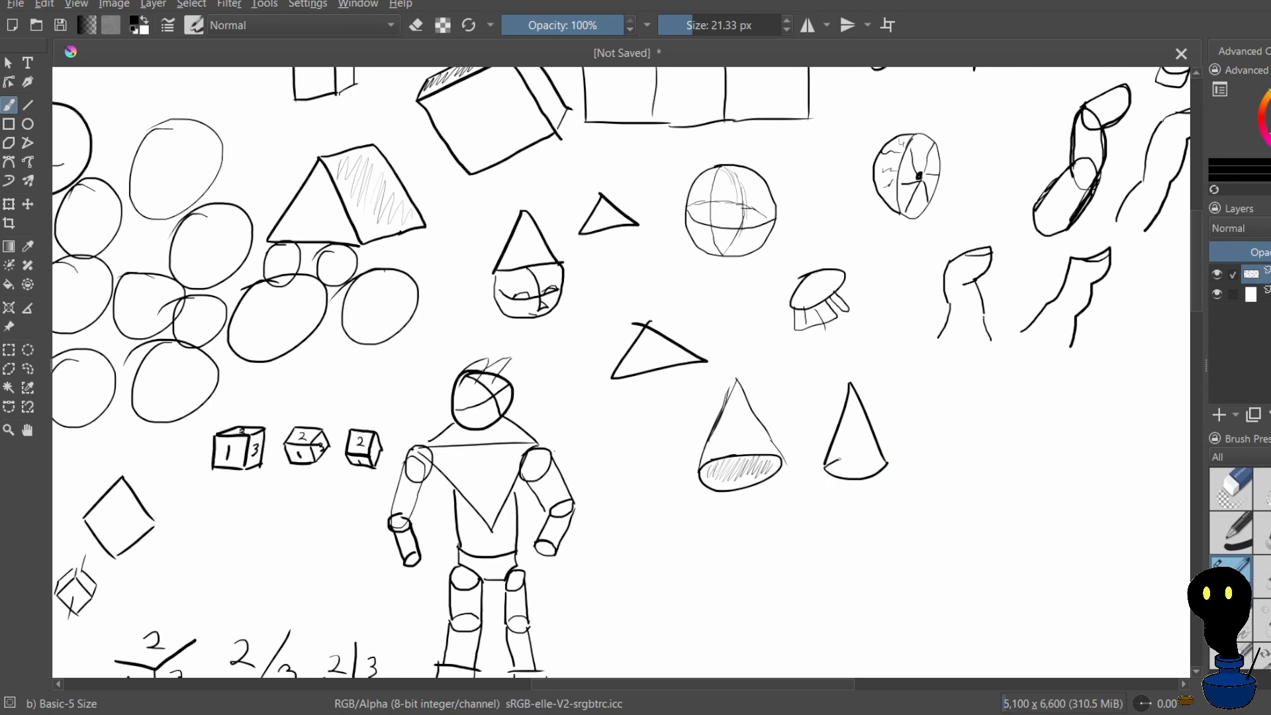
left_click_drag(864, 455, 876, 456)
key("ctrl+z")
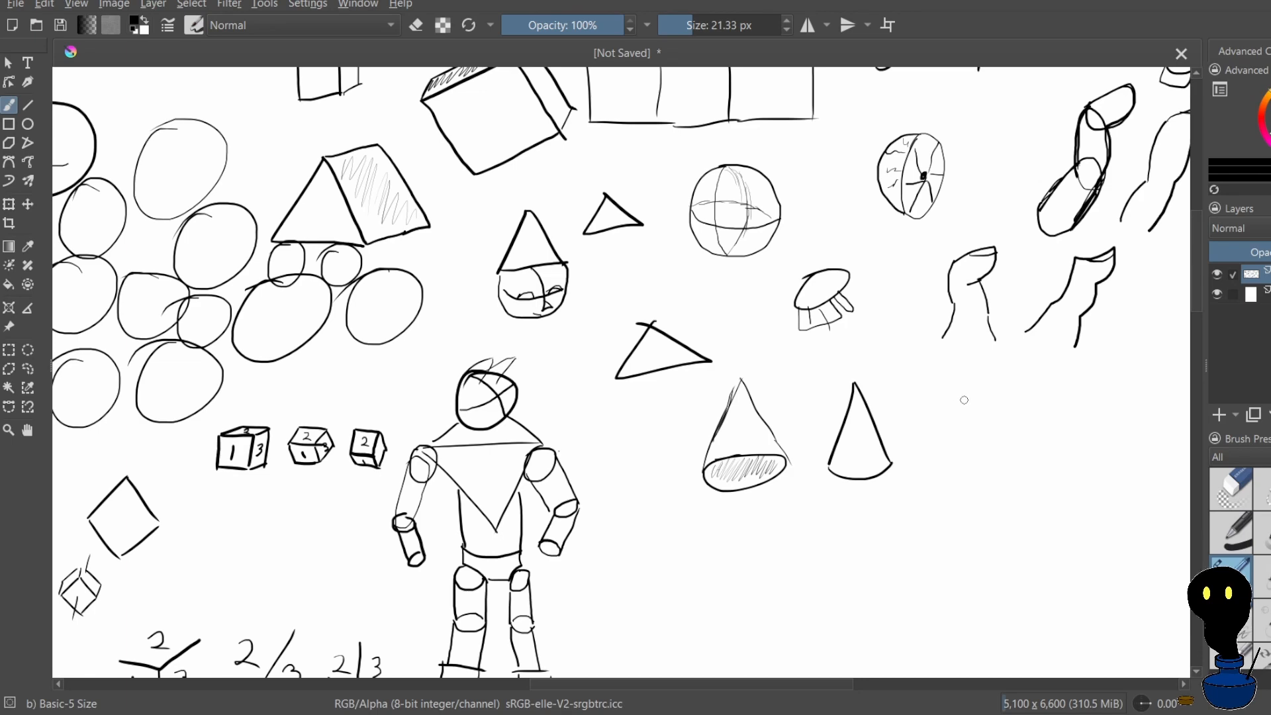
Draw a plain triangle to the right of the narrow cone as a cone seen from the side, redoing its first versions
mouse_move(967, 392)
left_mouse_down()
mouse_move(939, 466)
mouse_move(996, 463)
left_mouse_up()
key("ctrl+z")
mouse_move(952, 406)
left_mouse_down()
mouse_move(967, 436)
mouse_move(951, 506)
mouse_move(1020, 499)
mouse_move(991, 424)
left_mouse_up()
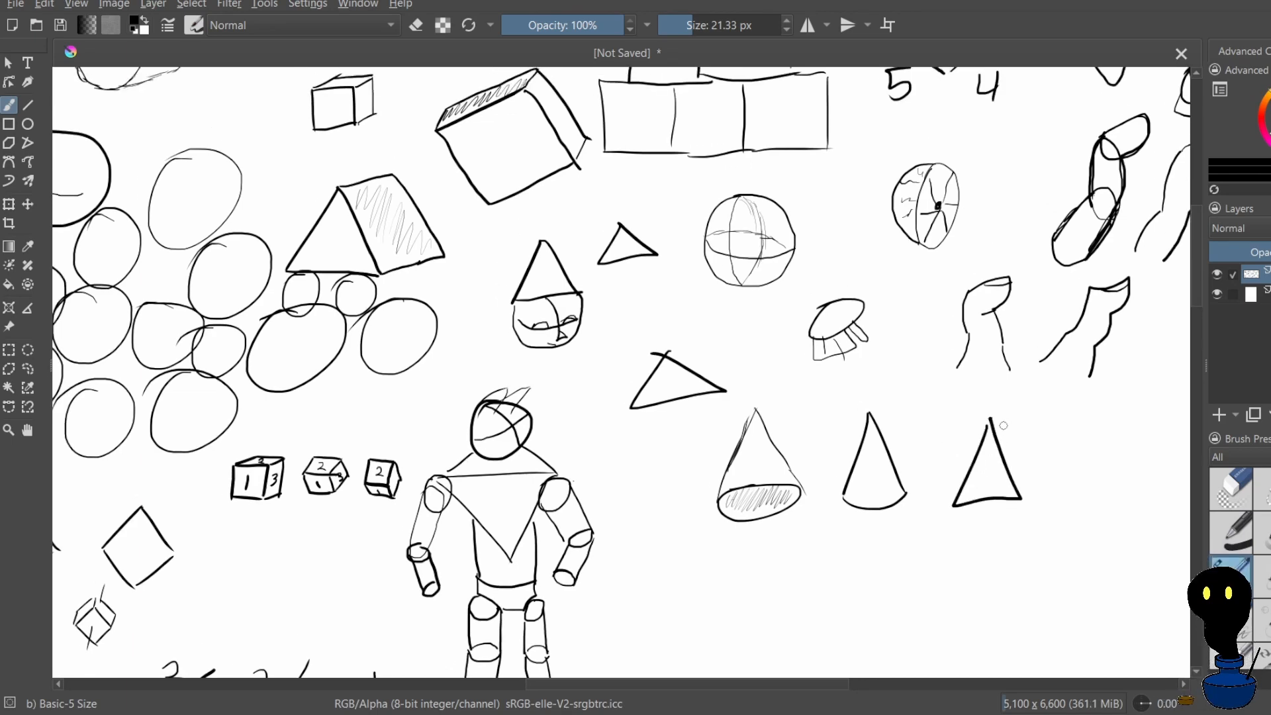
key("ctrl+z")
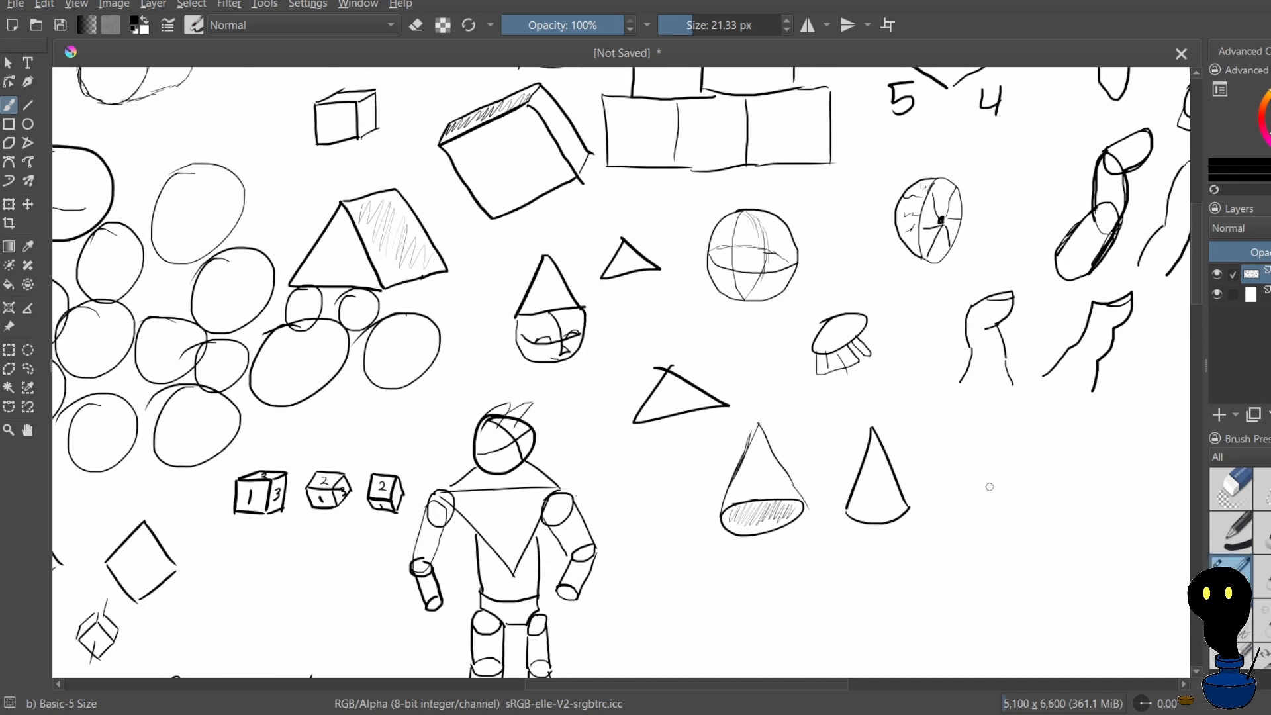
left_click_drag(997, 448, 964, 521)
left_click_drag(1003, 447, 1028, 530)
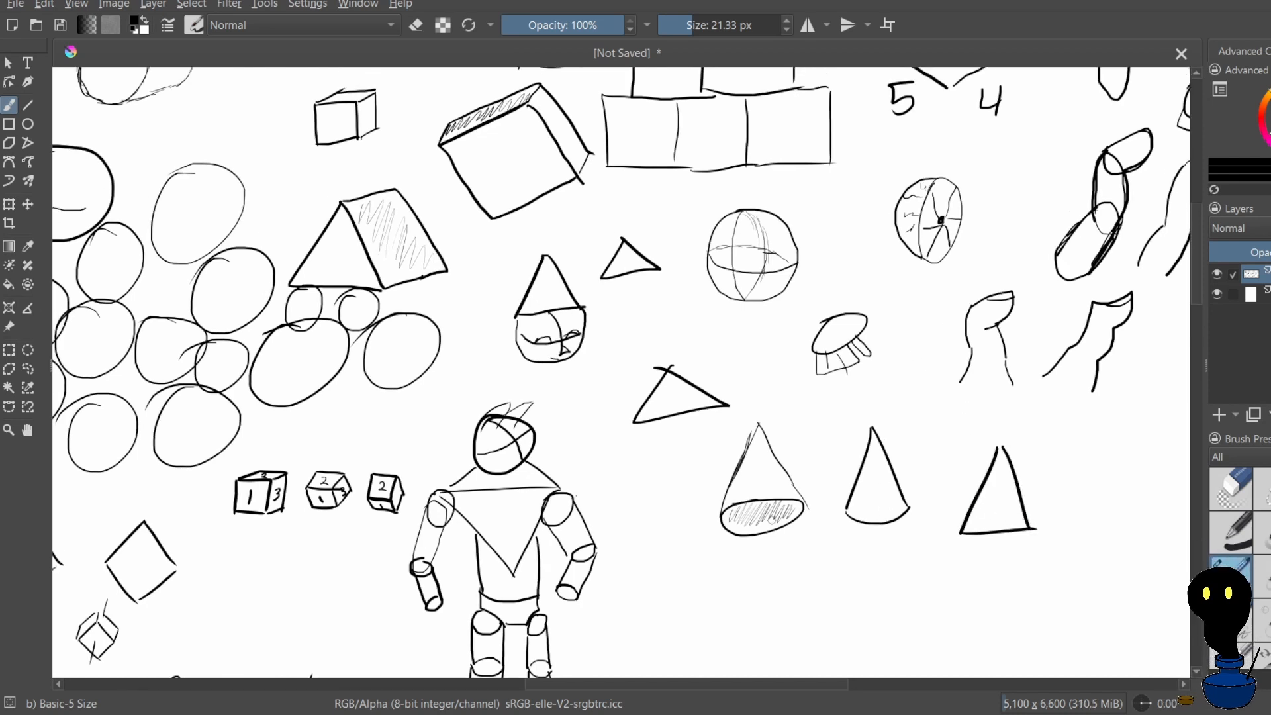
Close the narrow cone's base into an ellipse and hatch it
mouse_move(848, 510)
left_mouse_down()
mouse_move(908, 506)
mouse_move(891, 521)
mouse_move(850, 508)
mouse_move(898, 510)
left_mouse_up()
scroll(833, 424, "down", 1)
scroll(834, 424, "down", 2)
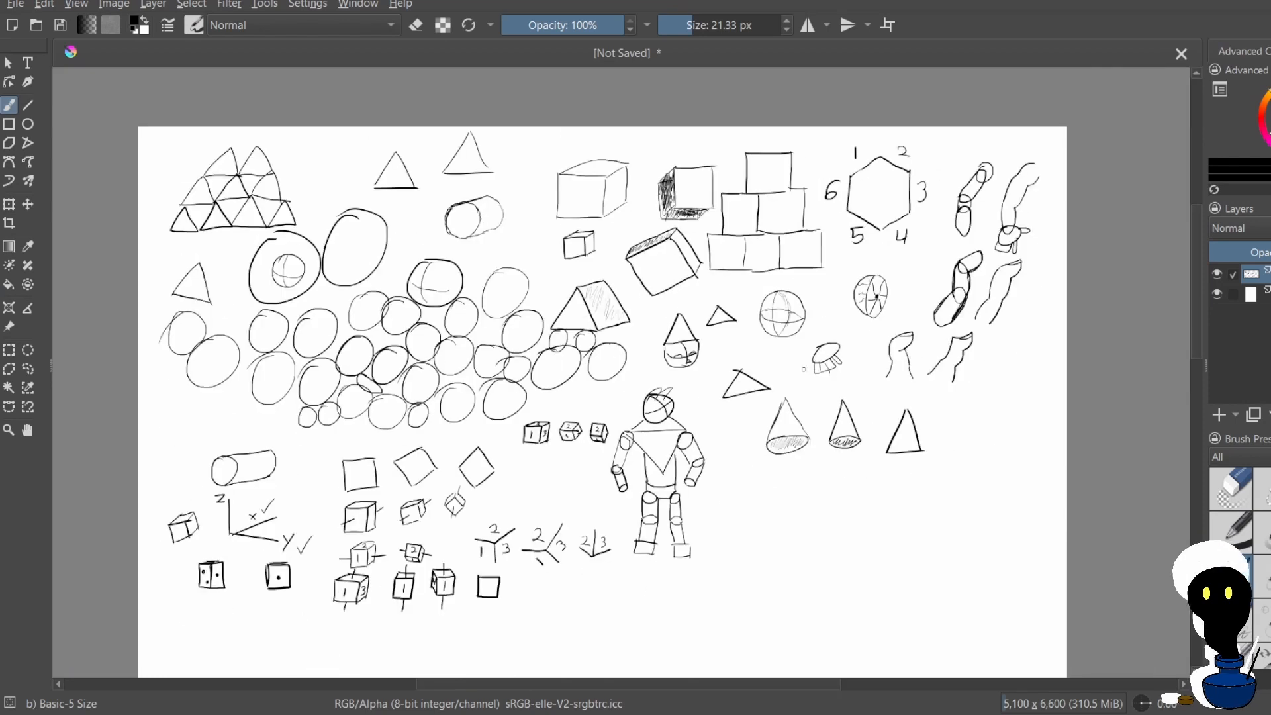
Draw a circle above and to the right of the triangle, redoing it until its outline is round
scroll(1018, 409, "up", 3)
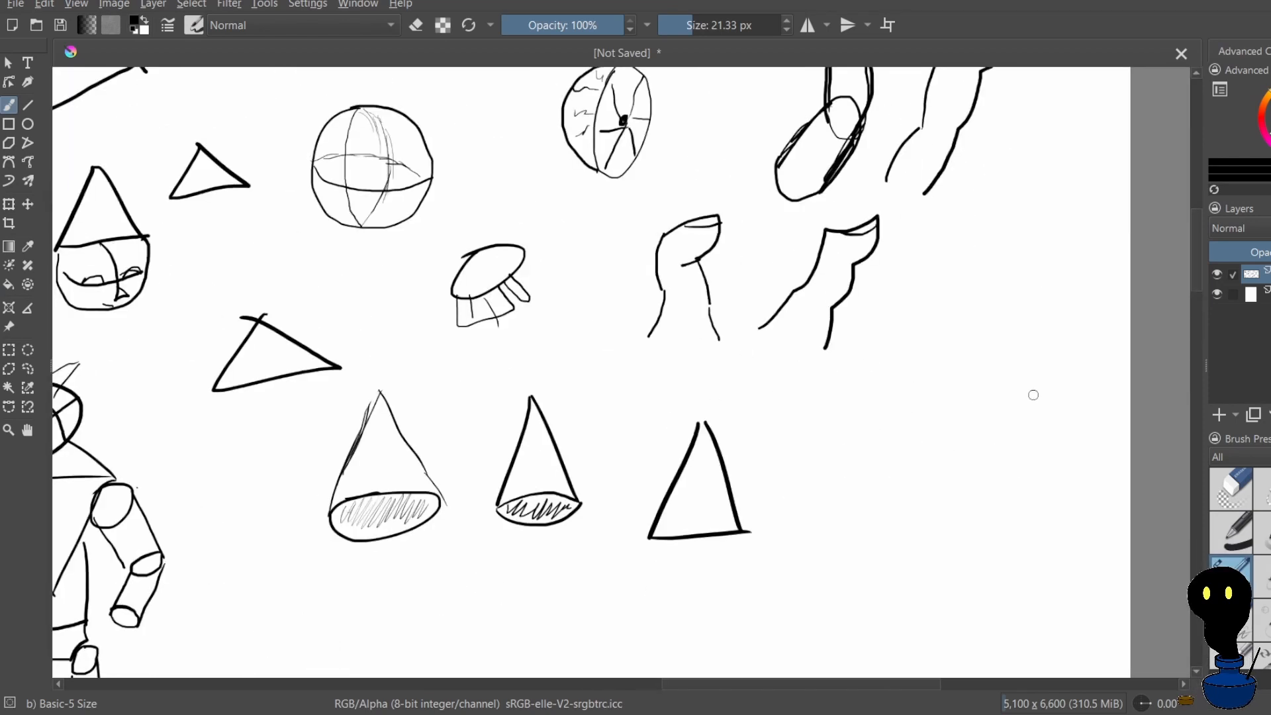
mouse_move(871, 408)
left_mouse_down()
mouse_move(917, 407)
mouse_move(860, 396)
mouse_move(861, 484)
mouse_move(823, 420)
mouse_move(857, 486)
mouse_move(833, 434)
left_mouse_up()
key("ctrl+z")
key("ctrl+z")
key("ctrl+z")
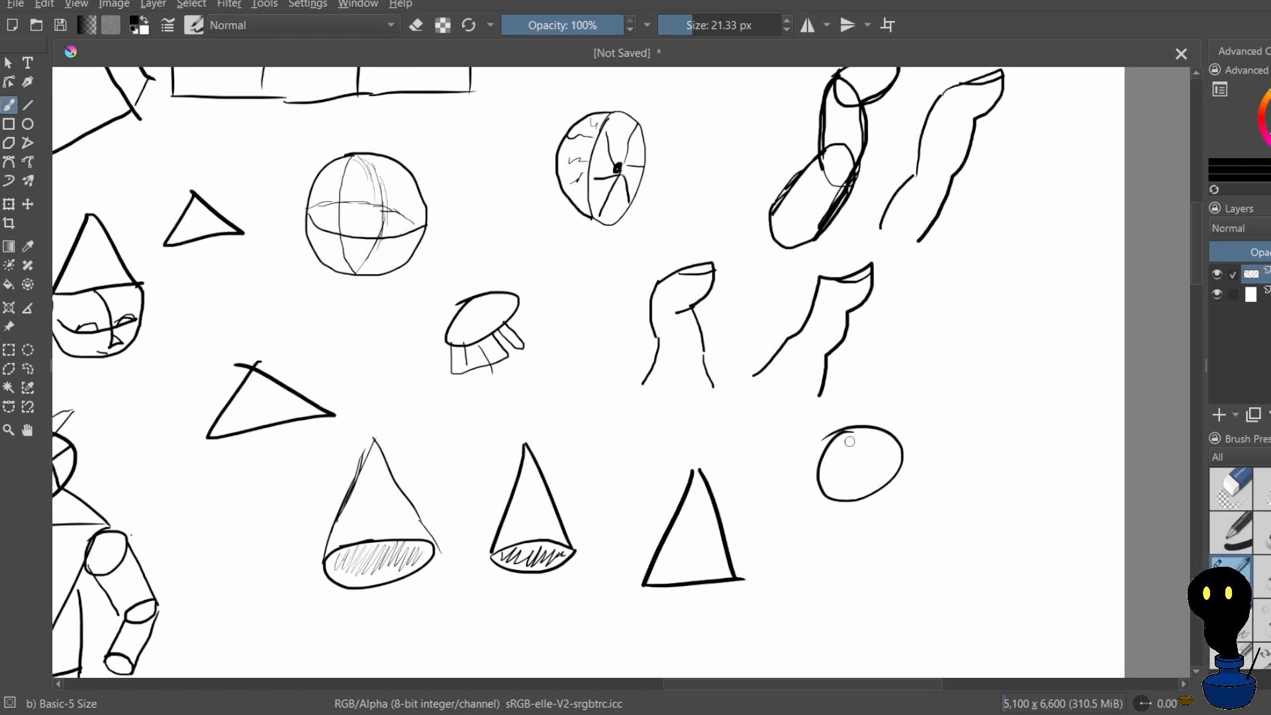
Add two crossing curved contour lines inside the circle beside the triangle, redoing the strokes
left_click_drag(847, 435, 854, 493)
key("ctrl+z")
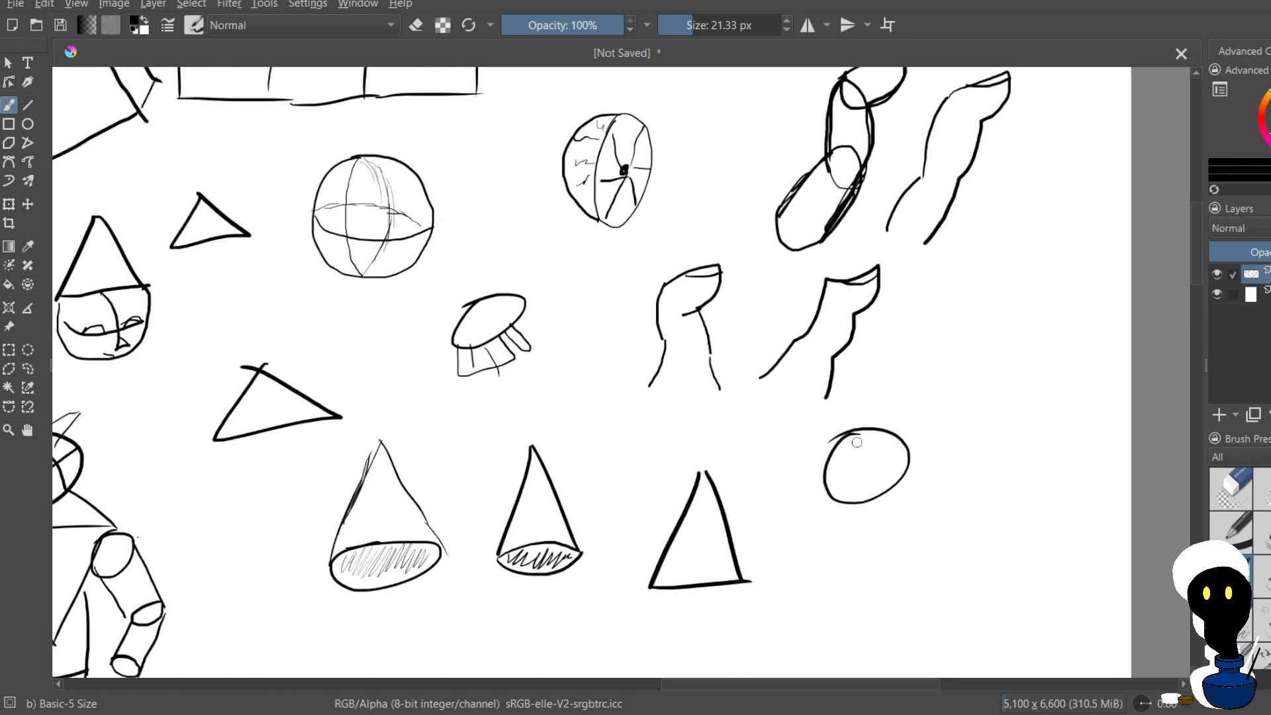
key("ctrl+z")
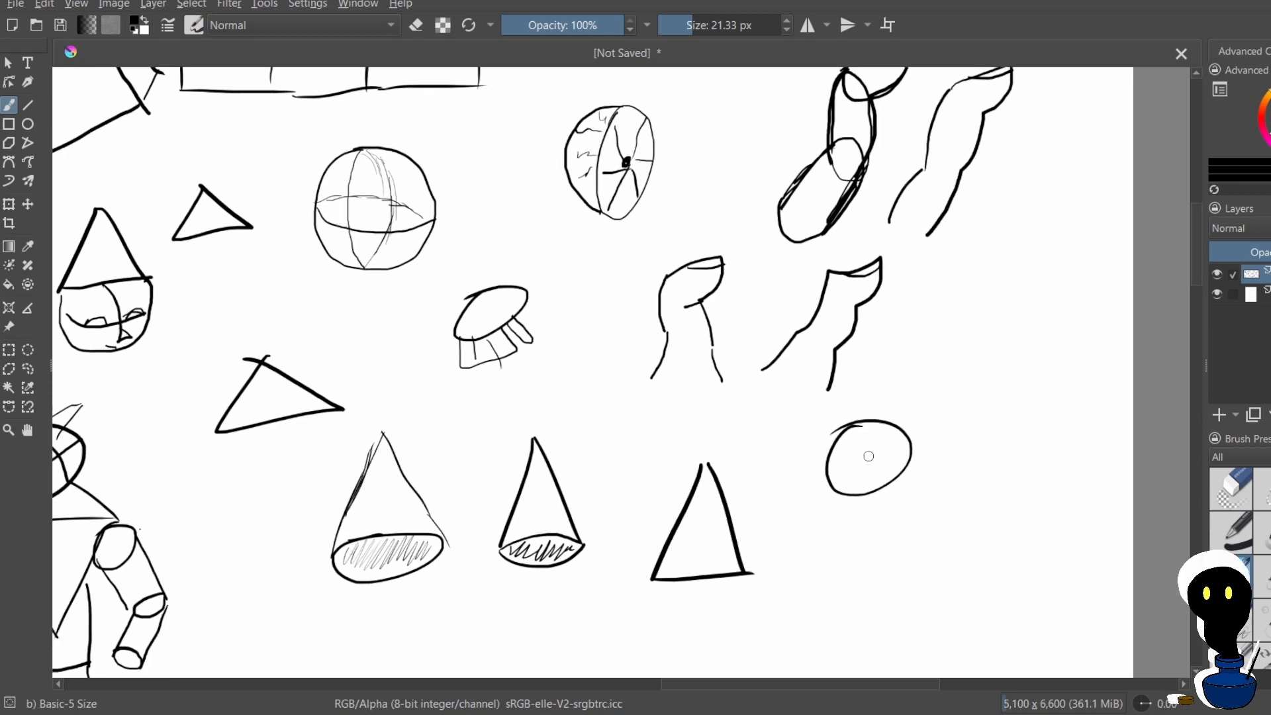
left_click_drag(858, 426, 881, 474)
key("ctrl+z")
mouse_move(862, 425)
left_mouse_down()
mouse_move(885, 480)
mouse_move(839, 472)
mouse_move(912, 440)
left_mouse_up()
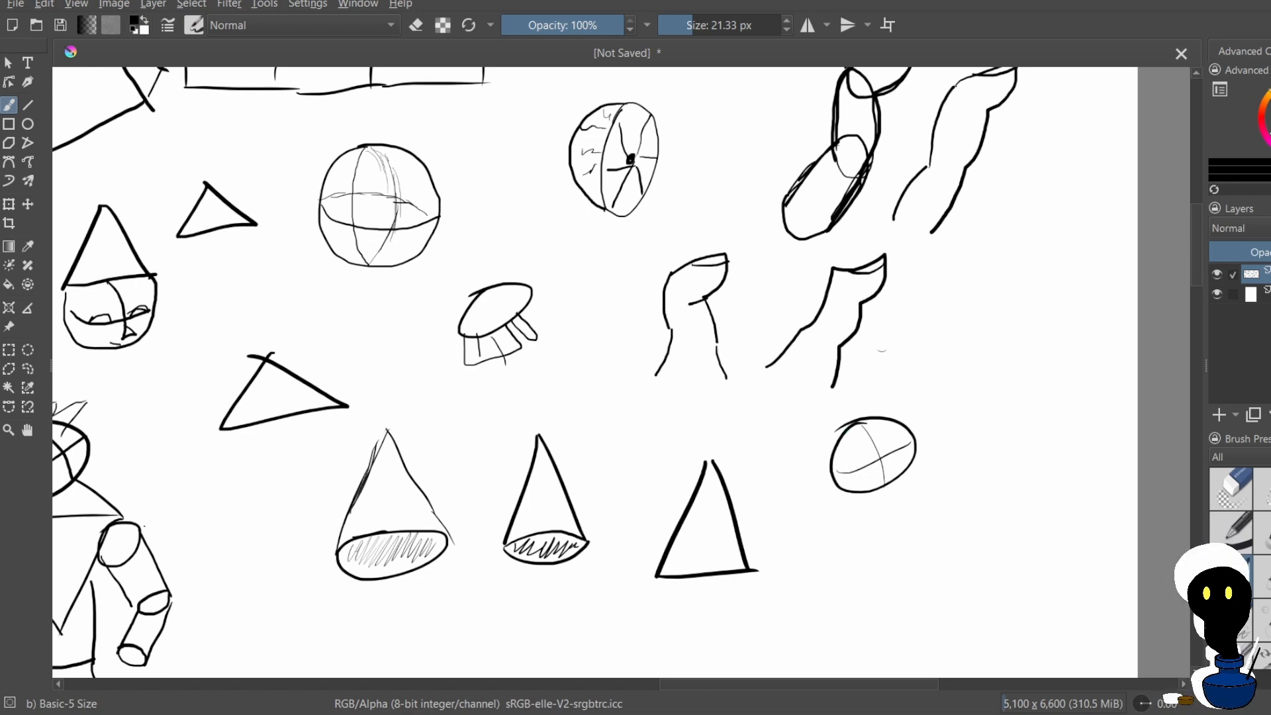
scroll(886, 327, "down", 5)
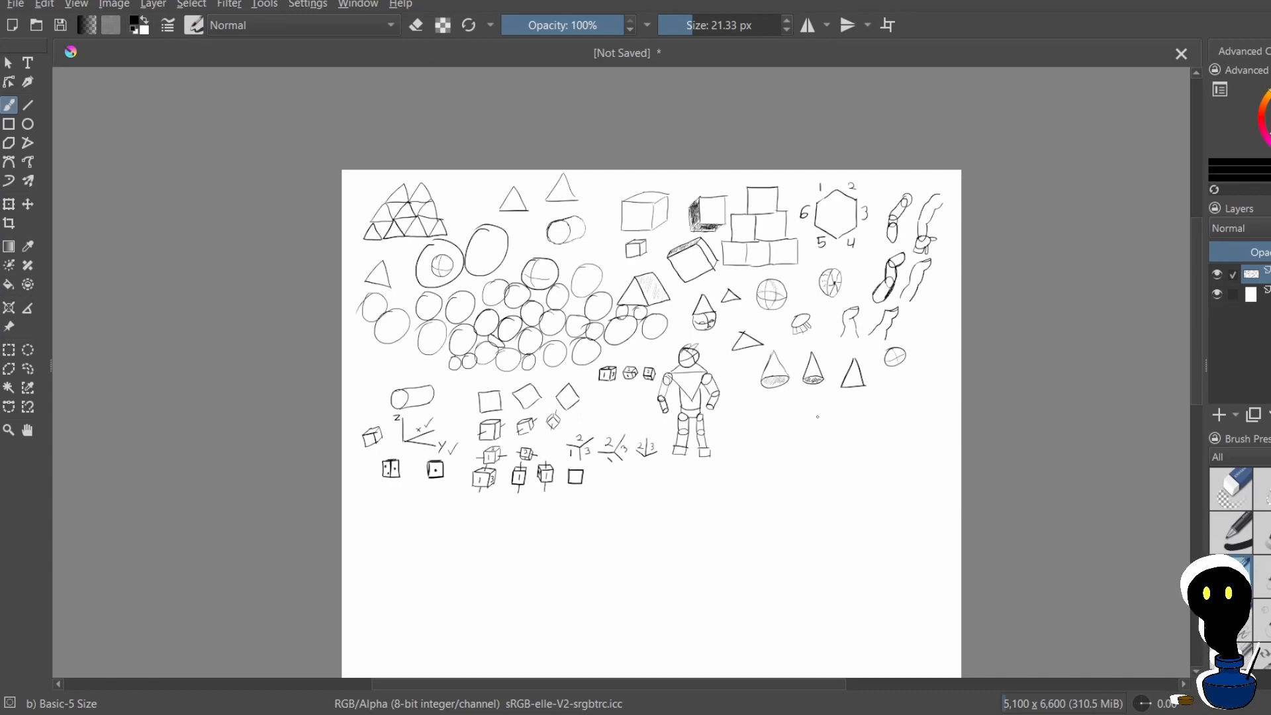
scroll(835, 392, "down", 1)
scroll(802, 430, "up", 5)
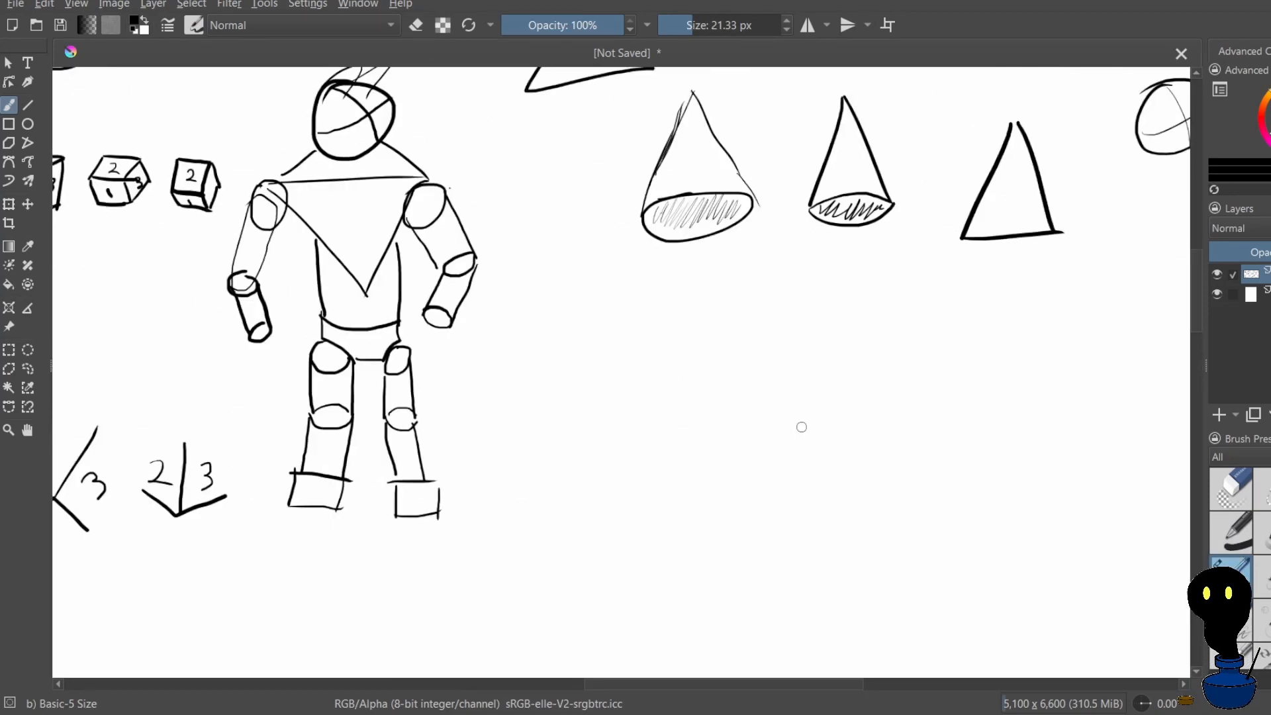
left_click_drag(690, 320, 677, 347)
key("ctrl+z")
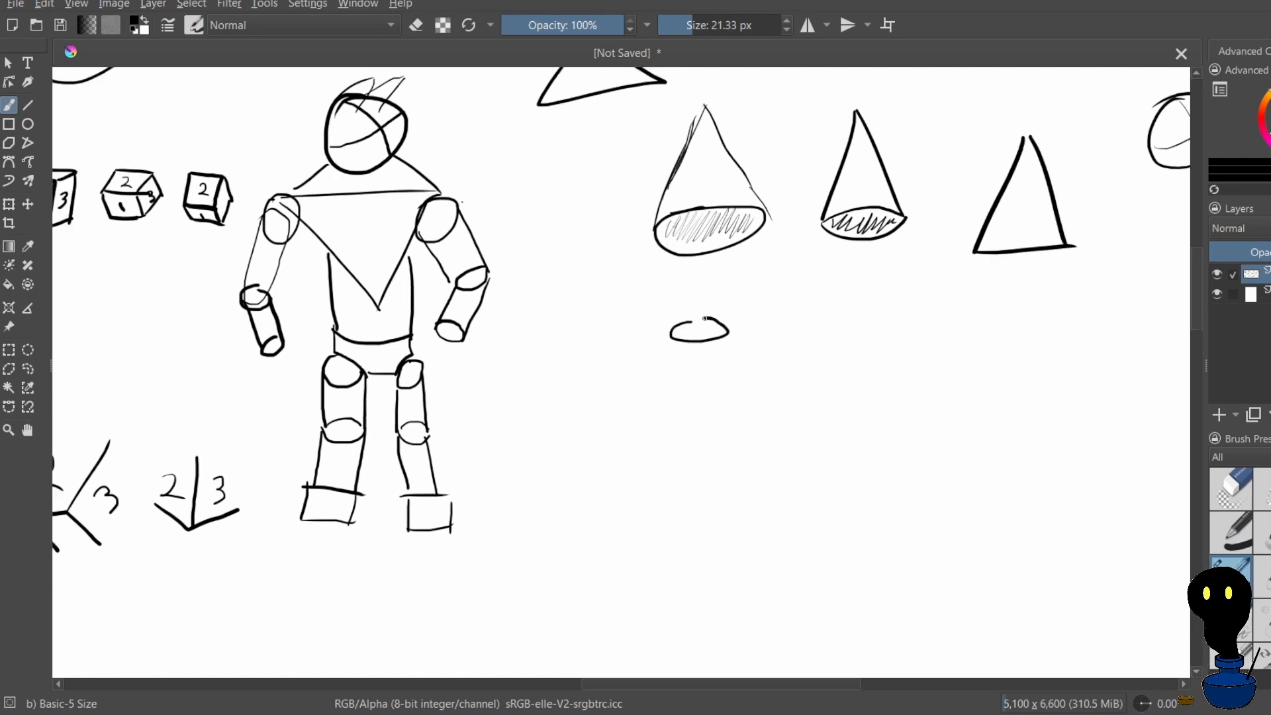
key("ctrl+z")
mouse_move(697, 321)
left_mouse_down()
mouse_move(729, 345)
mouse_move(692, 321)
left_mouse_up()
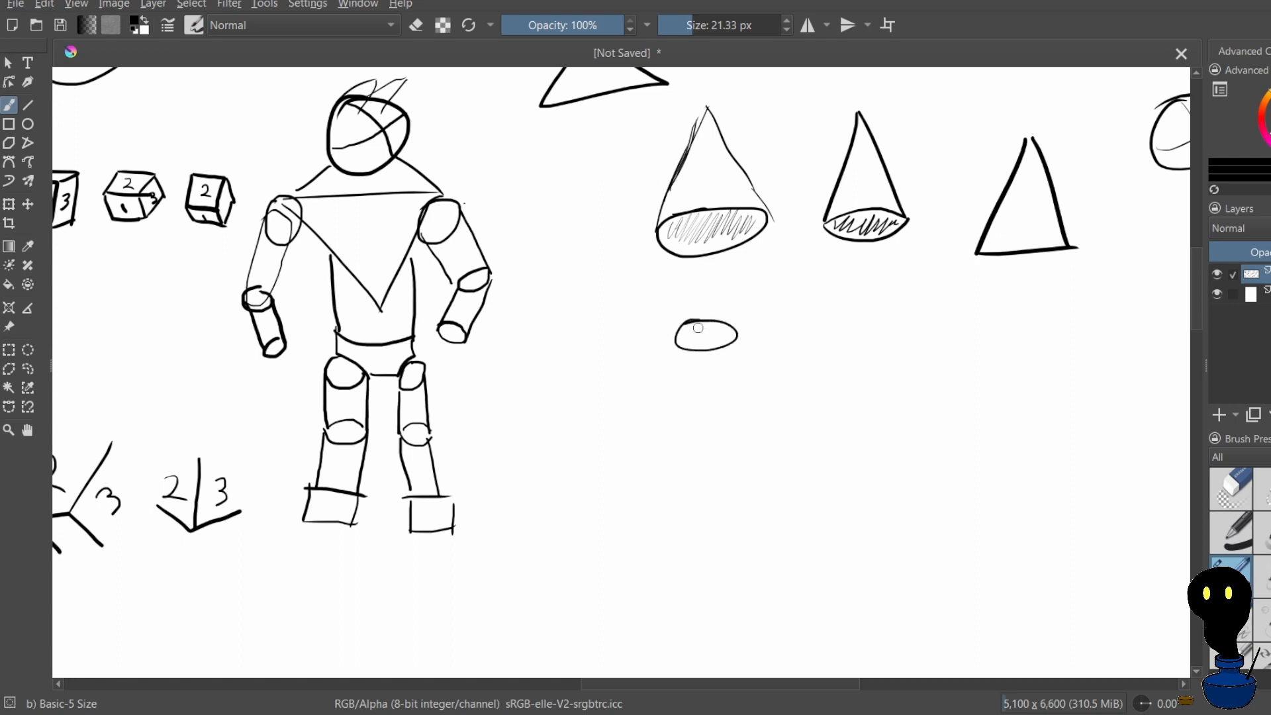
key("ctrl+z")
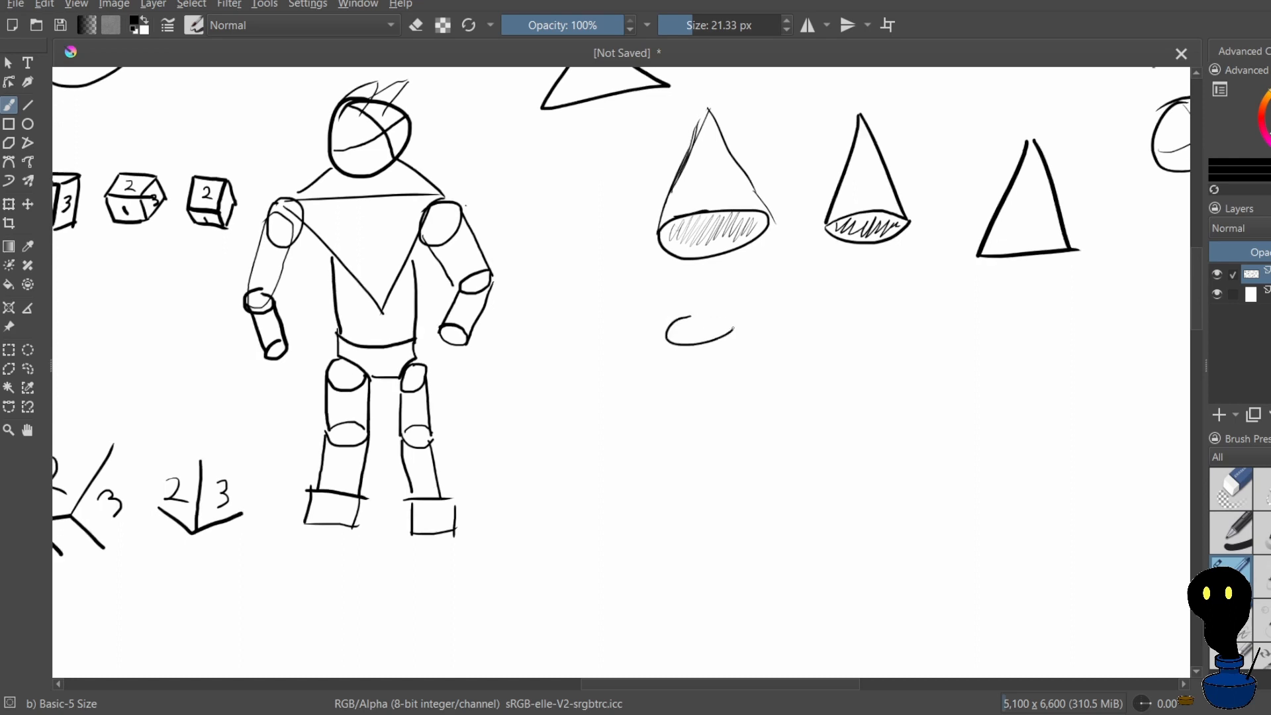
key("ctrl+z")
mouse_move(700, 327)
left_mouse_down()
mouse_move(677, 359)
mouse_move(701, 326)
mouse_move(687, 332)
mouse_move(725, 349)
mouse_move(714, 326)
mouse_move(681, 345)
mouse_move(764, 347)
mouse_move(693, 329)
mouse_move(724, 354)
mouse_move(704, 349)
mouse_move(760, 343)
mouse_move(754, 410)
mouse_move(679, 385)
mouse_move(712, 422)
mouse_move(676, 353)
mouse_move(603, 278)
mouse_move(607, 313)
mouse_move(660, 311)
mouse_move(626, 308)
left_mouse_up()
key("ctrl+z")
key("ctrl+z")
key("ctrl+z")
key("ctrl+z")
key("ctrl+z")
key("ctrl+z")
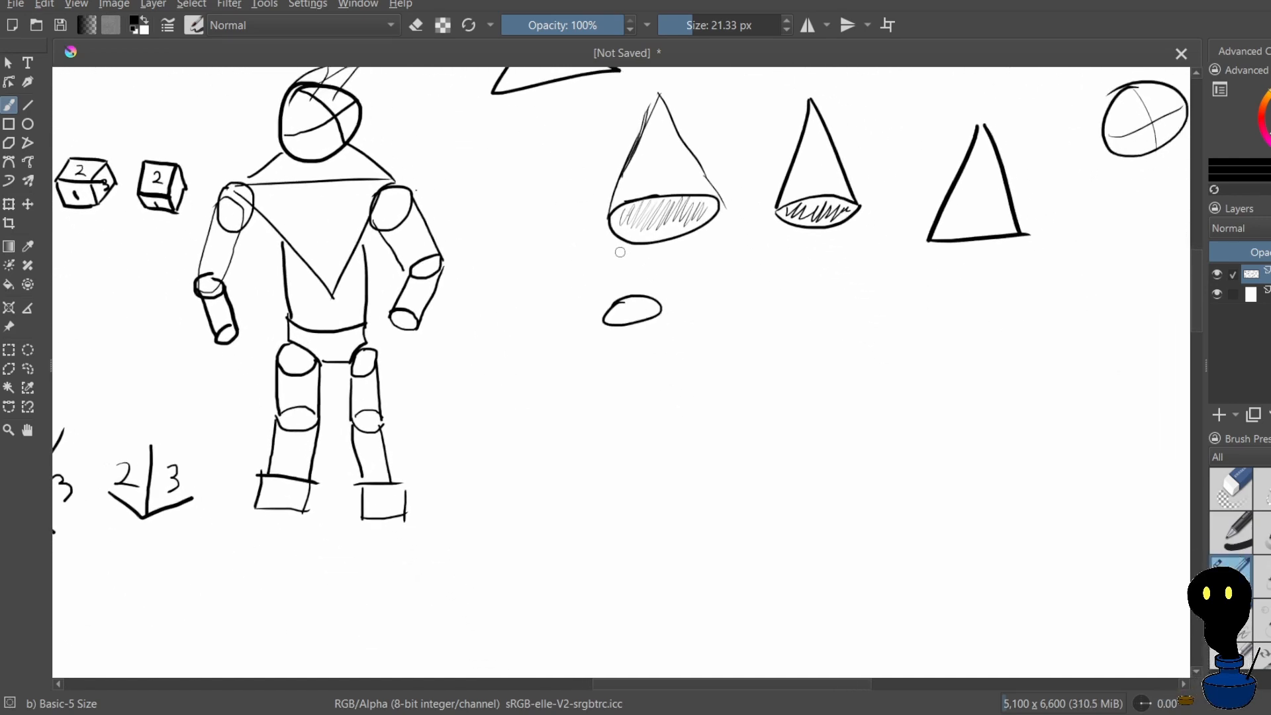
key("ctrl+z")
Draw a lying cylinder below the hatched cone, with an upright ellipse at one end, two long sides and a curved far end
left_click_drag(609, 207, 592, 229)
left_click_drag(599, 329, 732, 337)
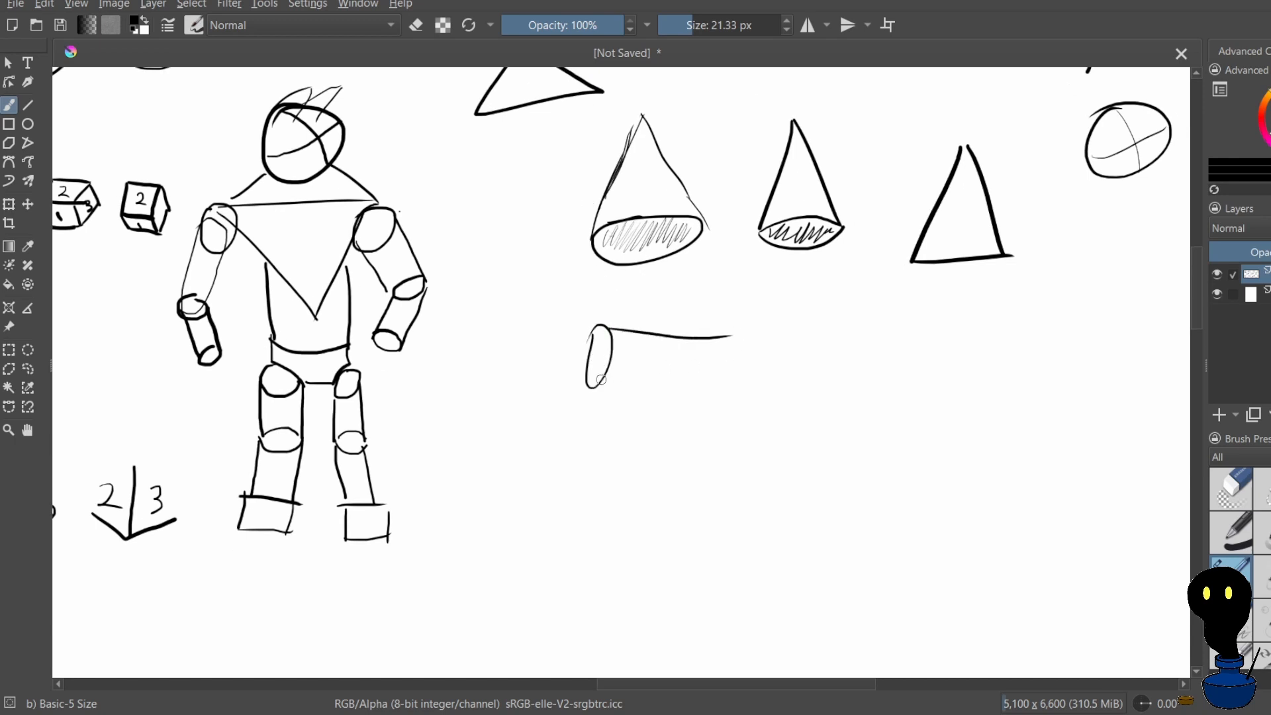
key("ctrl+z")
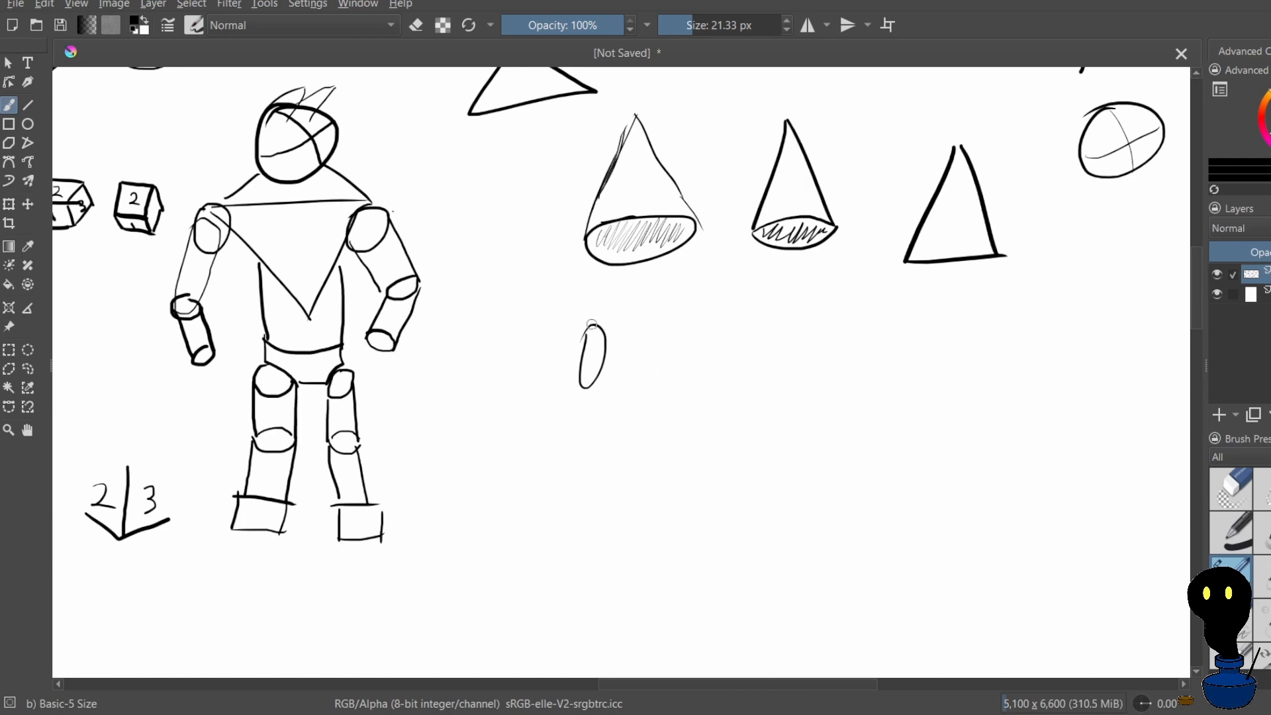
left_click_drag(593, 325, 681, 343)
left_click_drag(588, 384, 659, 395)
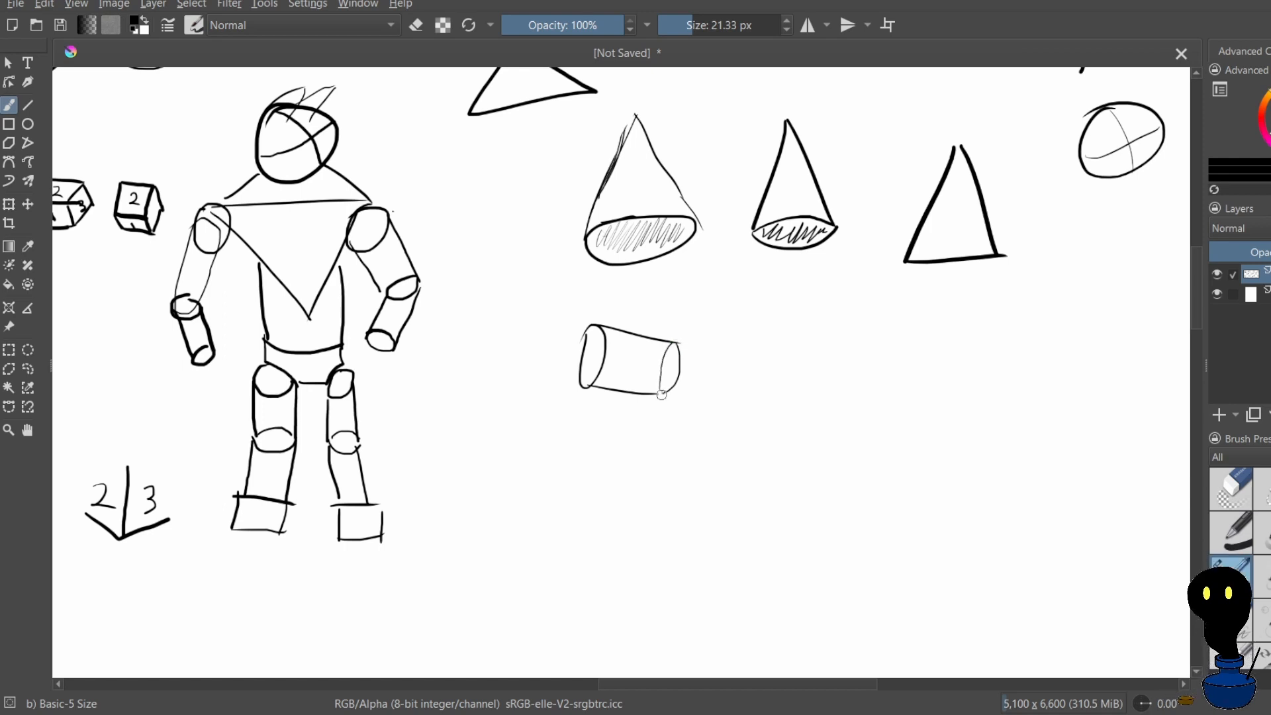
Draw a wide rectangle to the right of the cylinder as its side view, redoing the first strokes
scroll(673, 376, "up", 1)
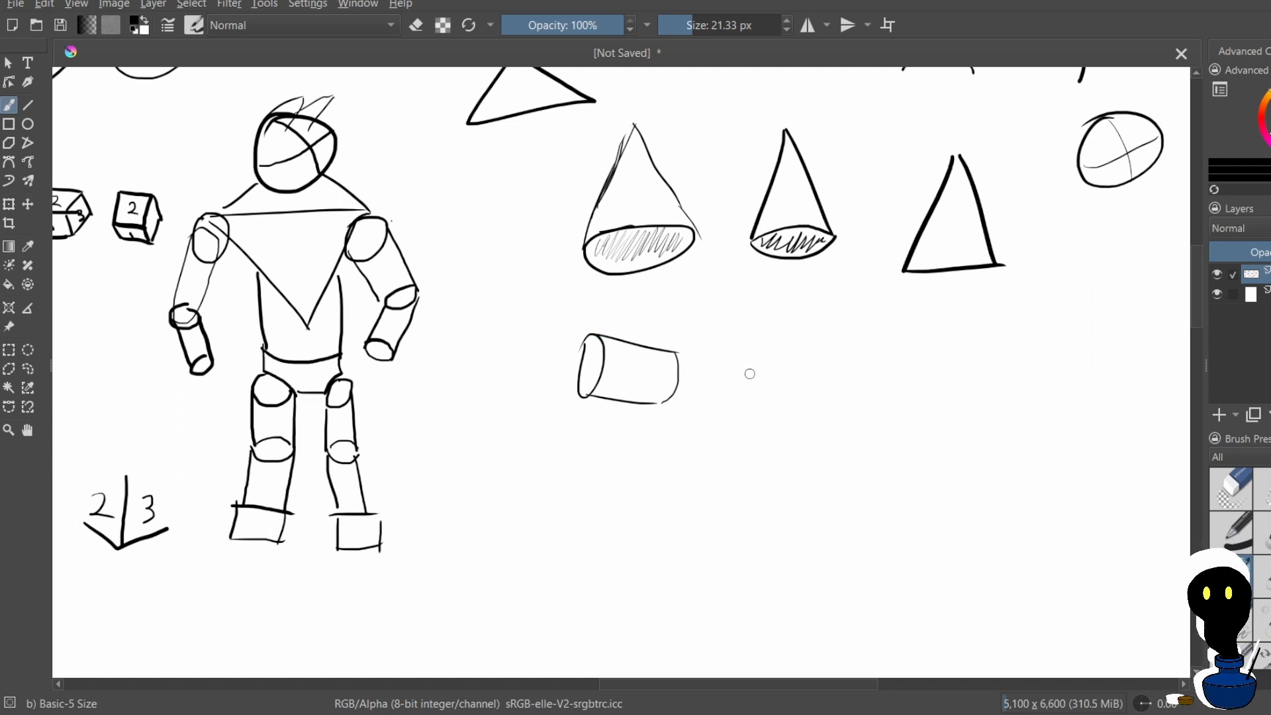
mouse_move(731, 355)
left_mouse_down()
mouse_move(732, 391)
mouse_move(735, 357)
mouse_move(838, 354)
mouse_move(834, 407)
mouse_move(737, 399)
left_mouse_up()
key("ctrl+z")
left_click_drag(713, 326, 732, 388)
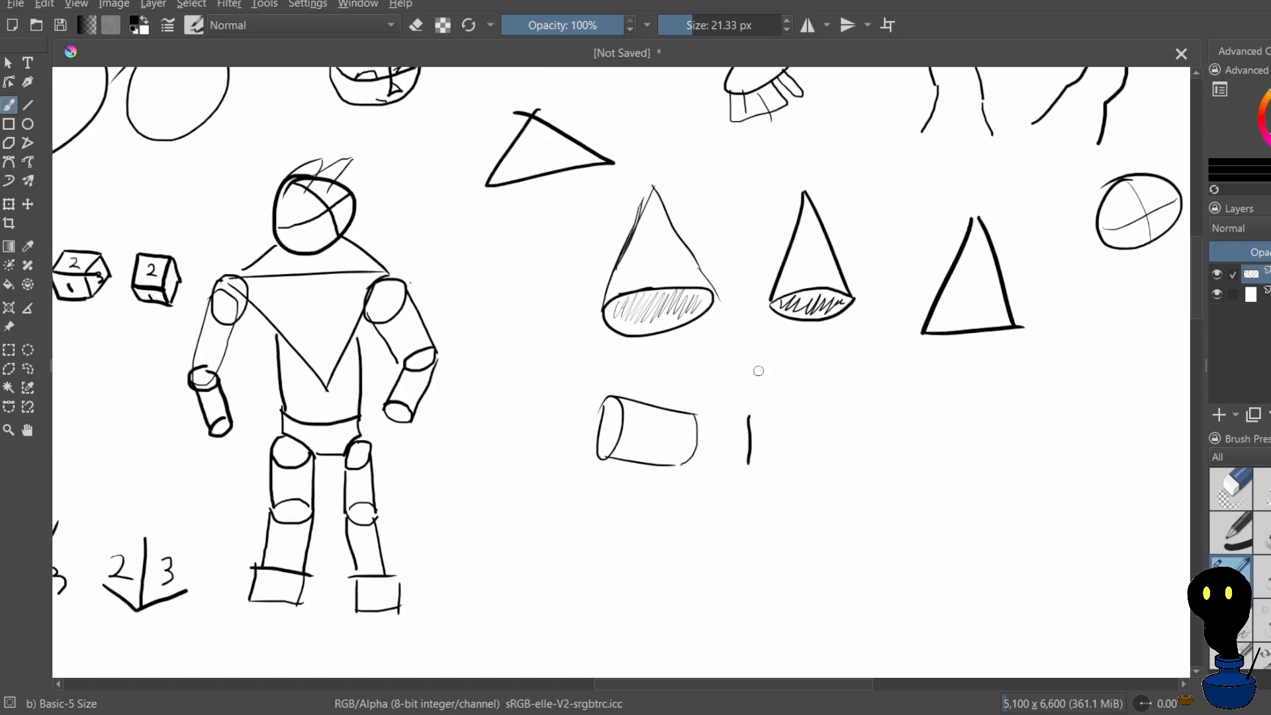
key("ctrl+z")
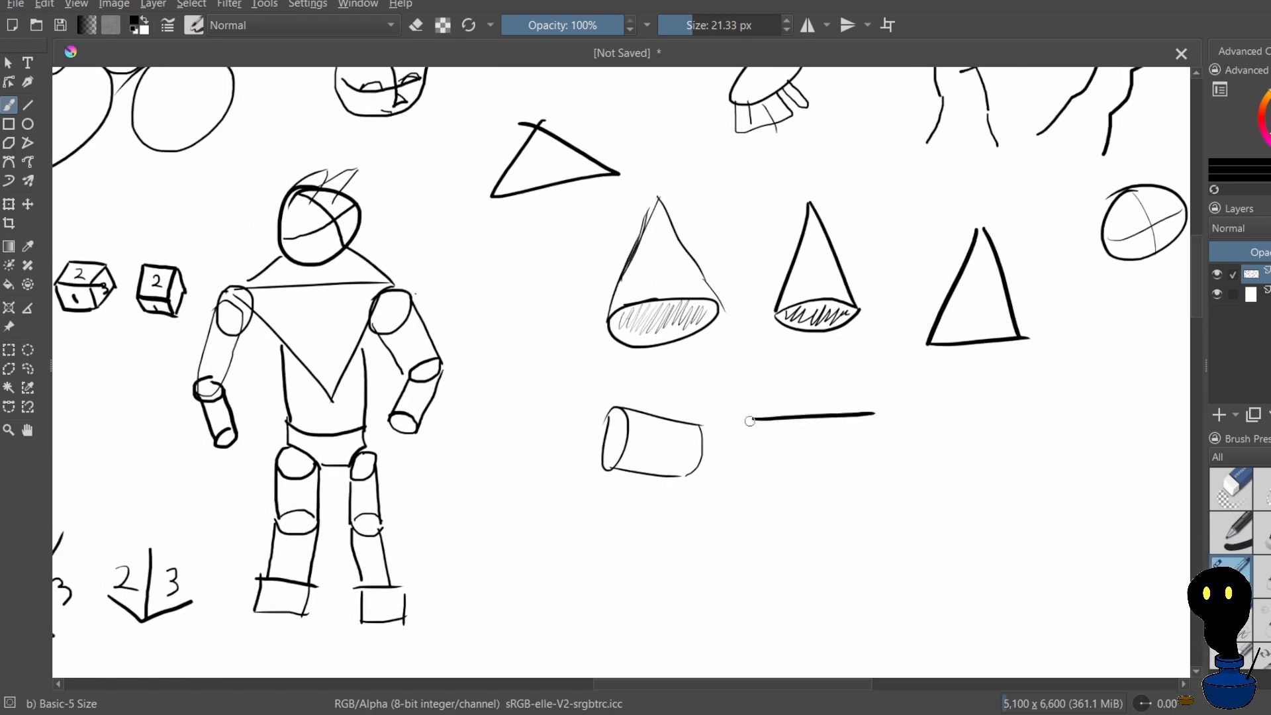
mouse_move(753, 418)
left_mouse_down()
mouse_move(756, 469)
mouse_move(848, 467)
left_mouse_up()
left_click_drag(872, 415, 872, 458)
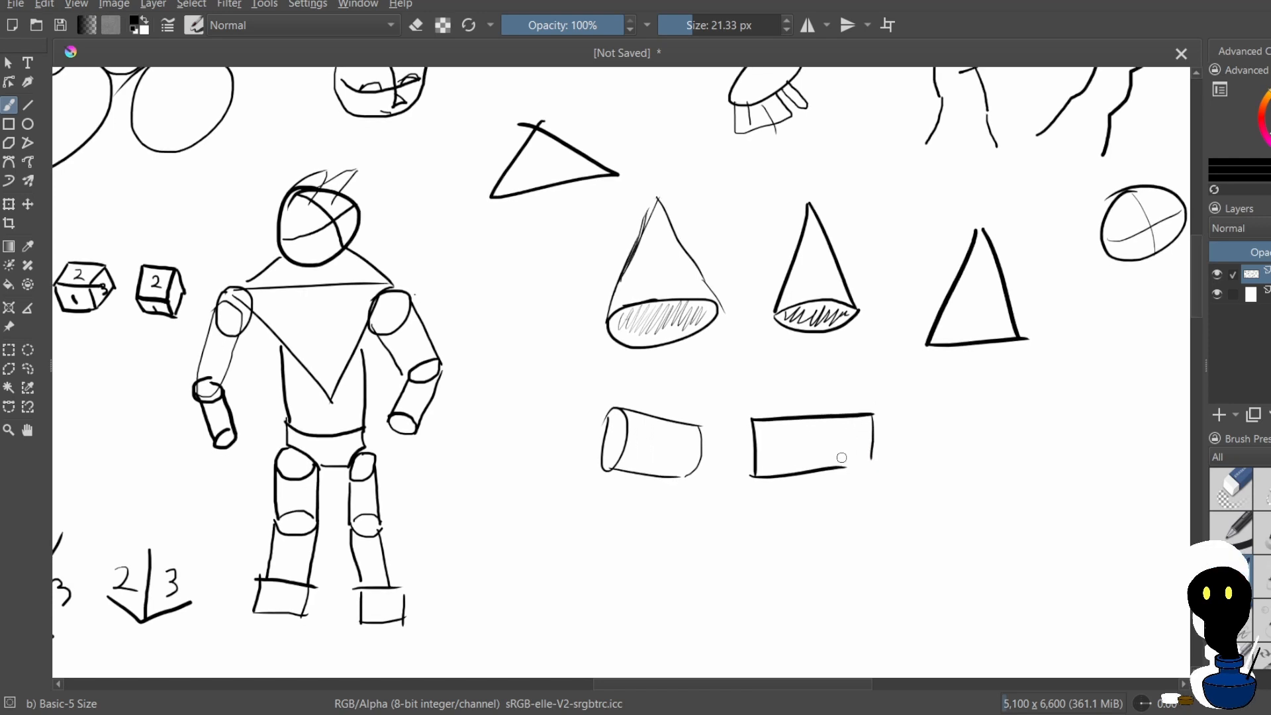
mouse_move(872, 449)
left_mouse_down()
mouse_move(835, 474)
mouse_move(876, 473)
left_mouse_up()
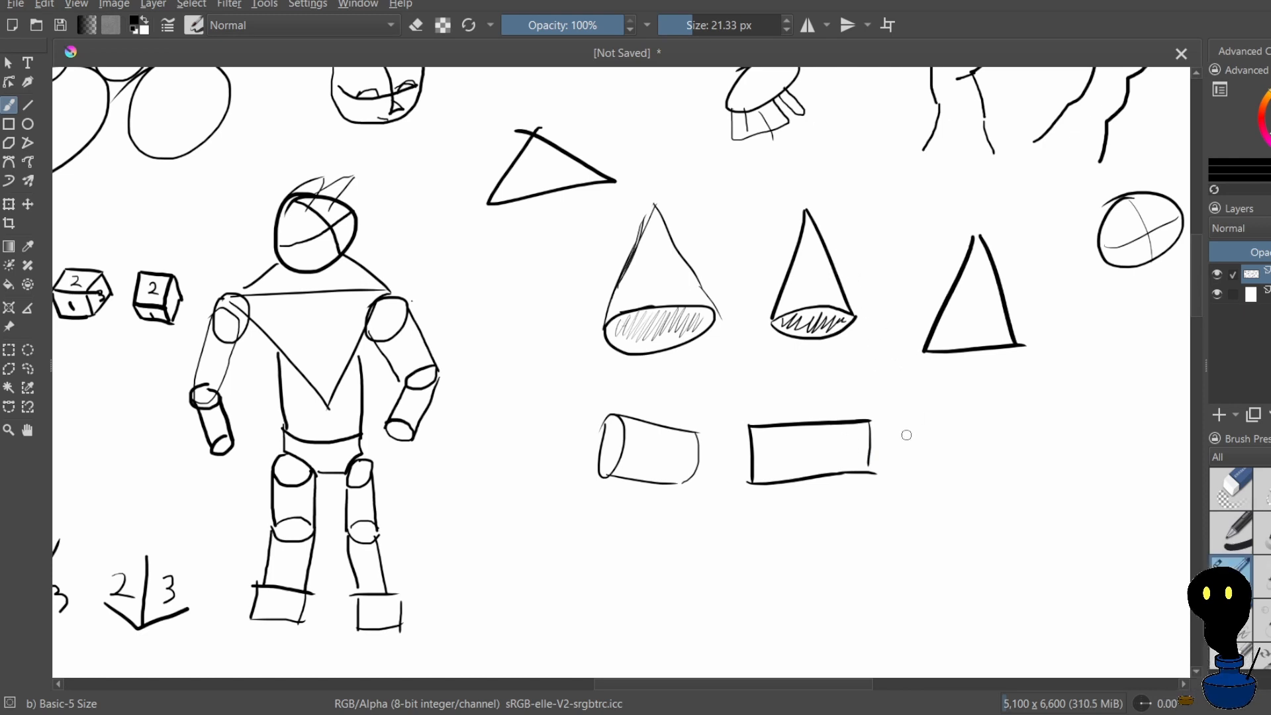
Draw a small circle to the right of the rectangle as the cylinder's end view, redoing the outline
mouse_move(937, 427)
left_mouse_down()
mouse_move(939, 465)
mouse_move(952, 430)
mouse_move(945, 461)
mouse_move(980, 442)
left_mouse_up()
key("ctrl+z")
key("ctrl+z")
key("ctrl+z")
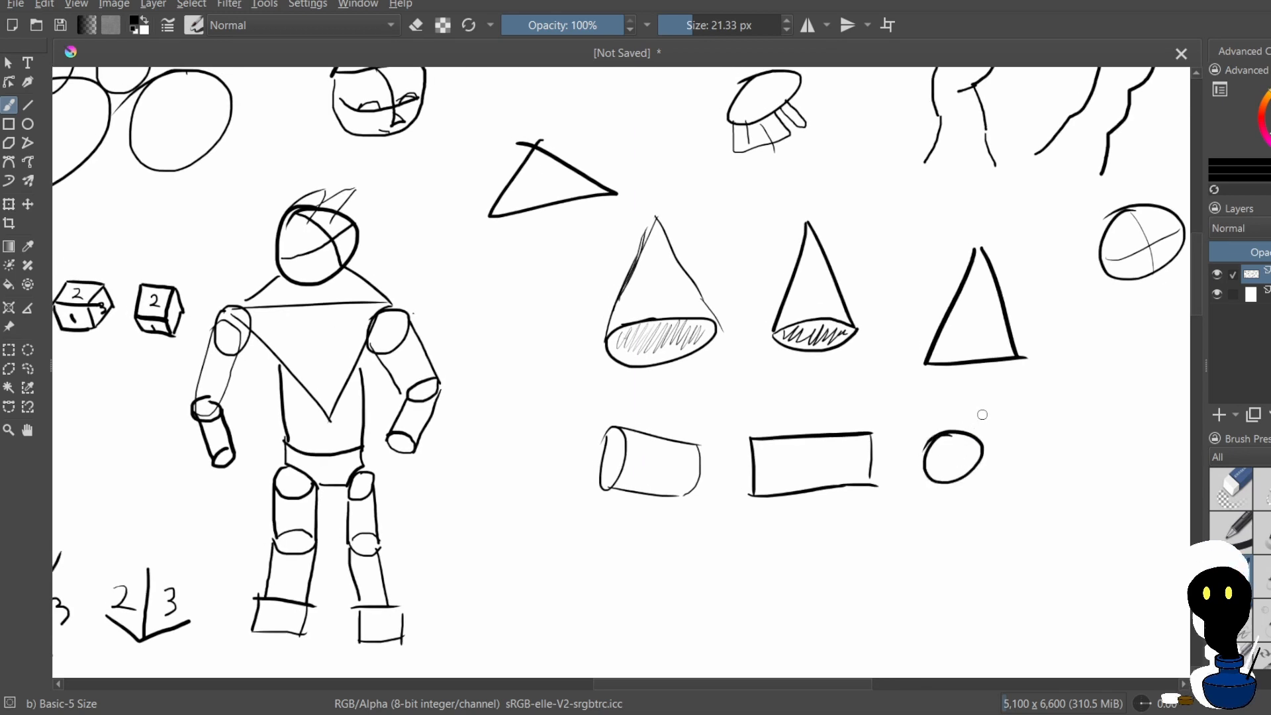
scroll(886, 355, "down", 5)
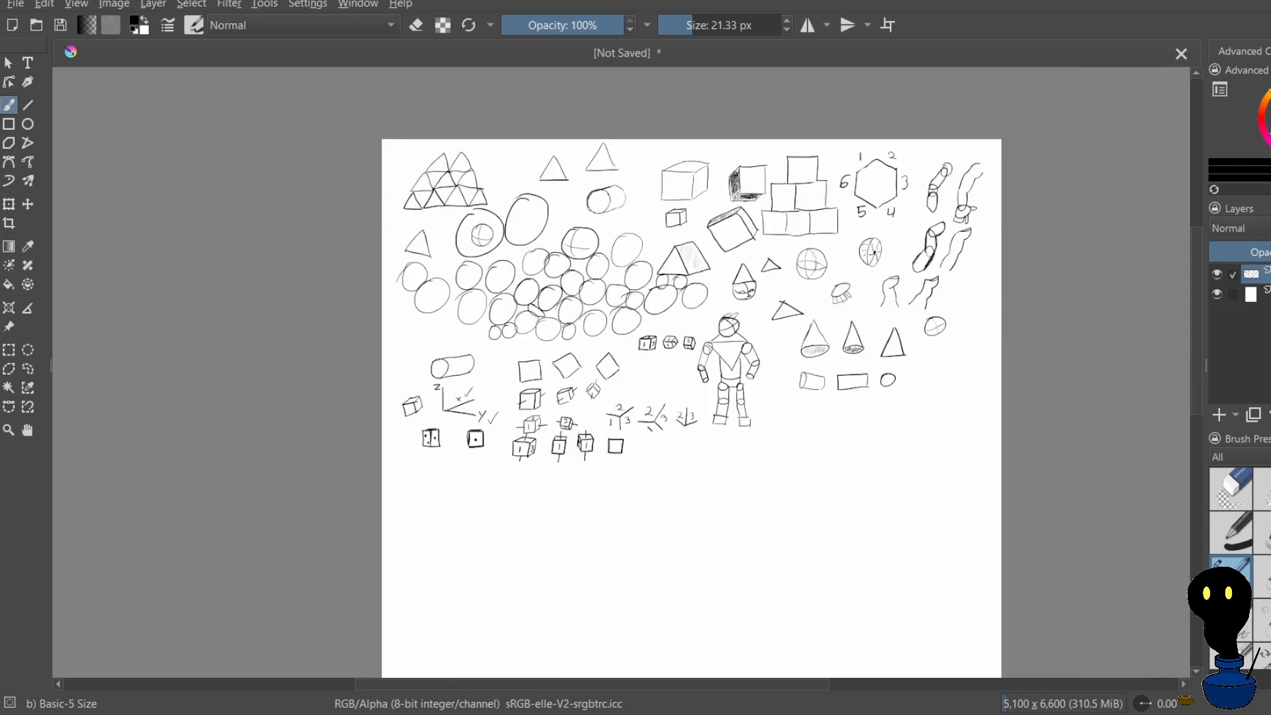
scroll(954, 344, "down", 2)
scroll(947, 351, "up", 2)
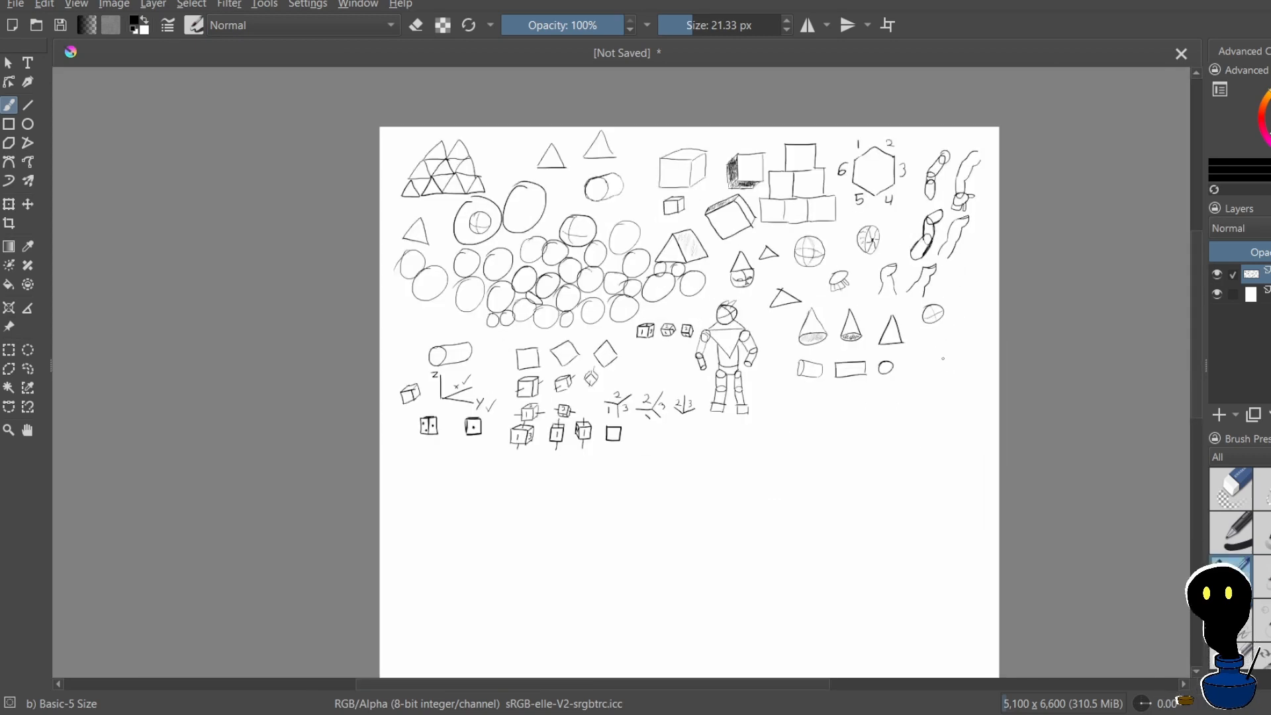
scroll(943, 358, "up", 2)
scroll(934, 365, "down", 5)
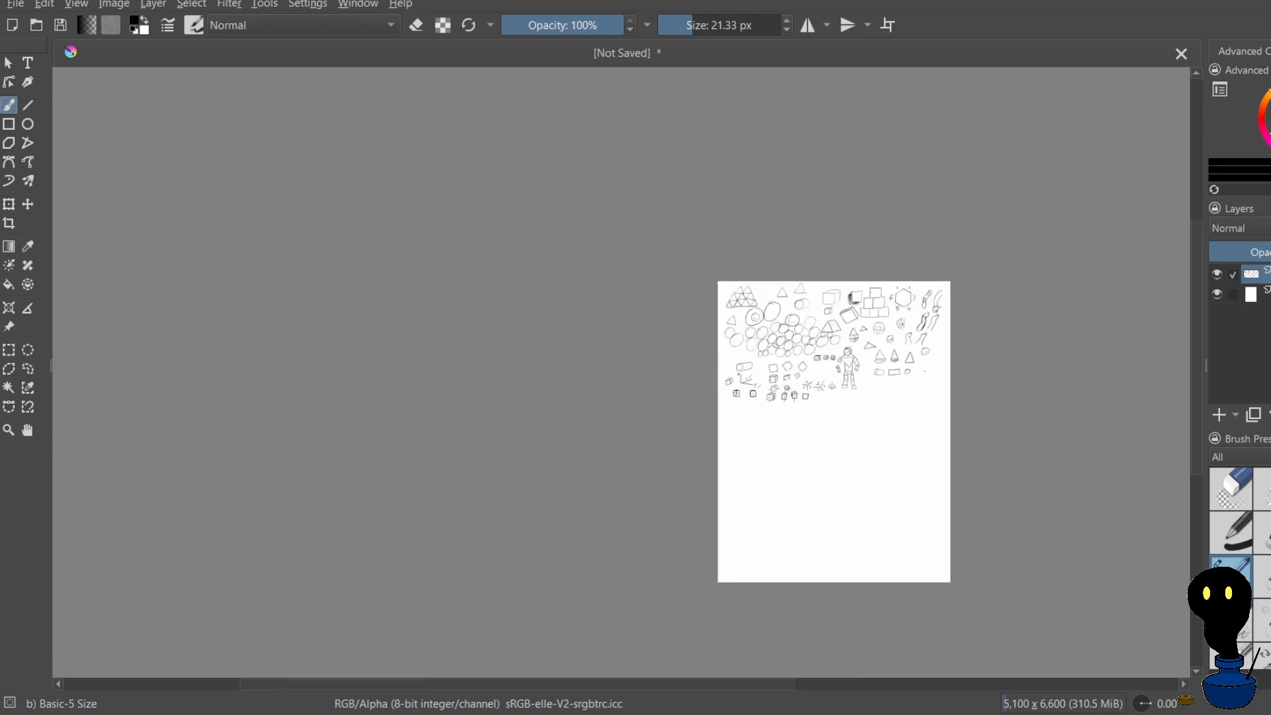
scroll(928, 369, "up", 5)
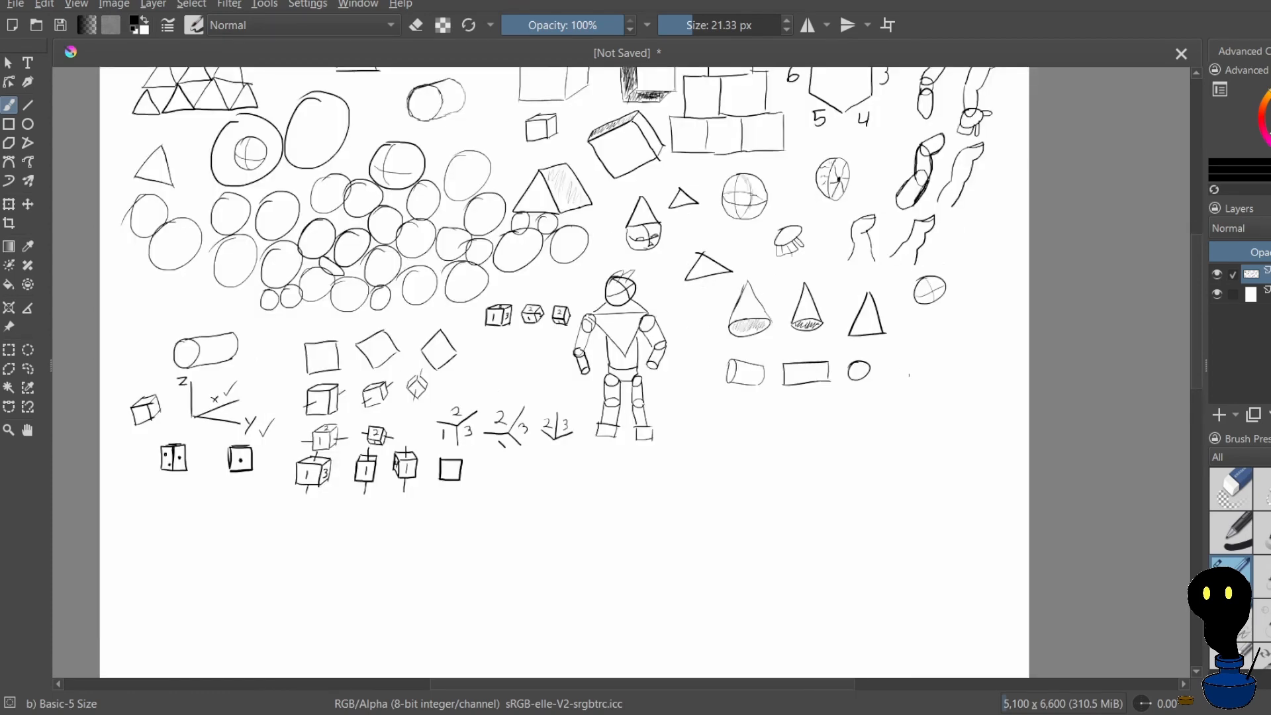
scroll(853, 385, "down", 2)
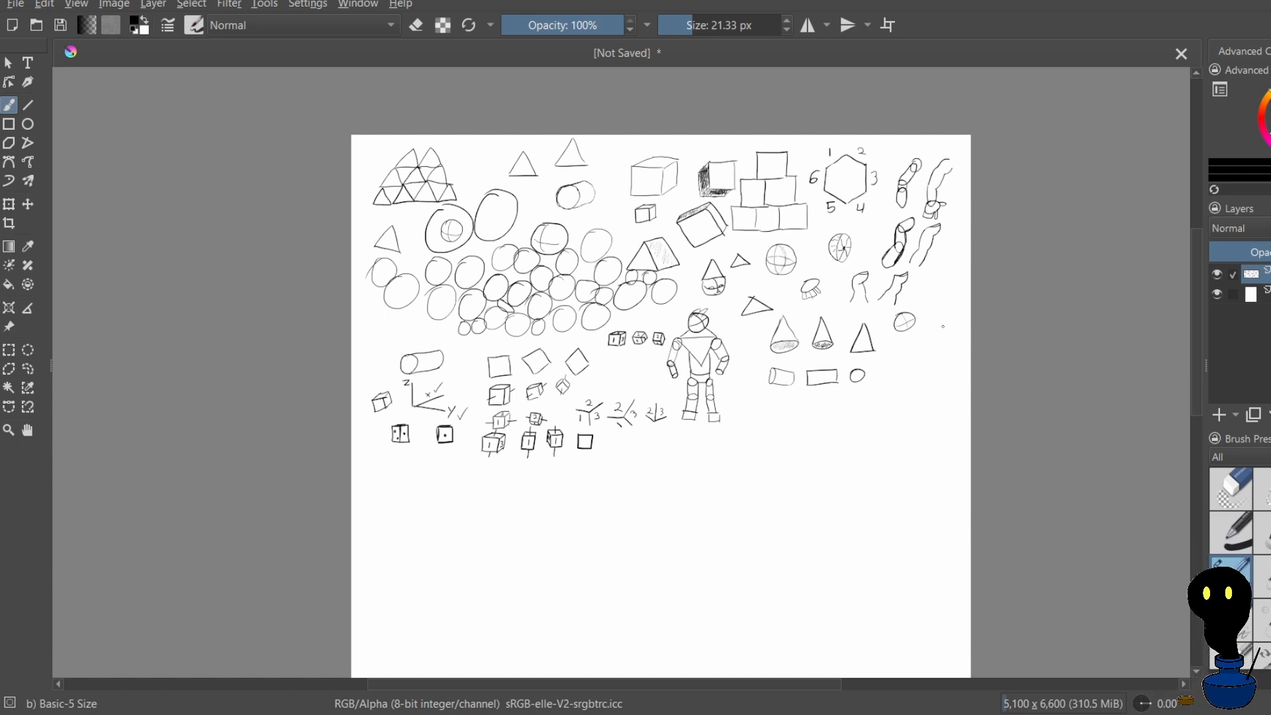
scroll(866, 503, "up", 3)
scroll(789, 465, "down", 4)
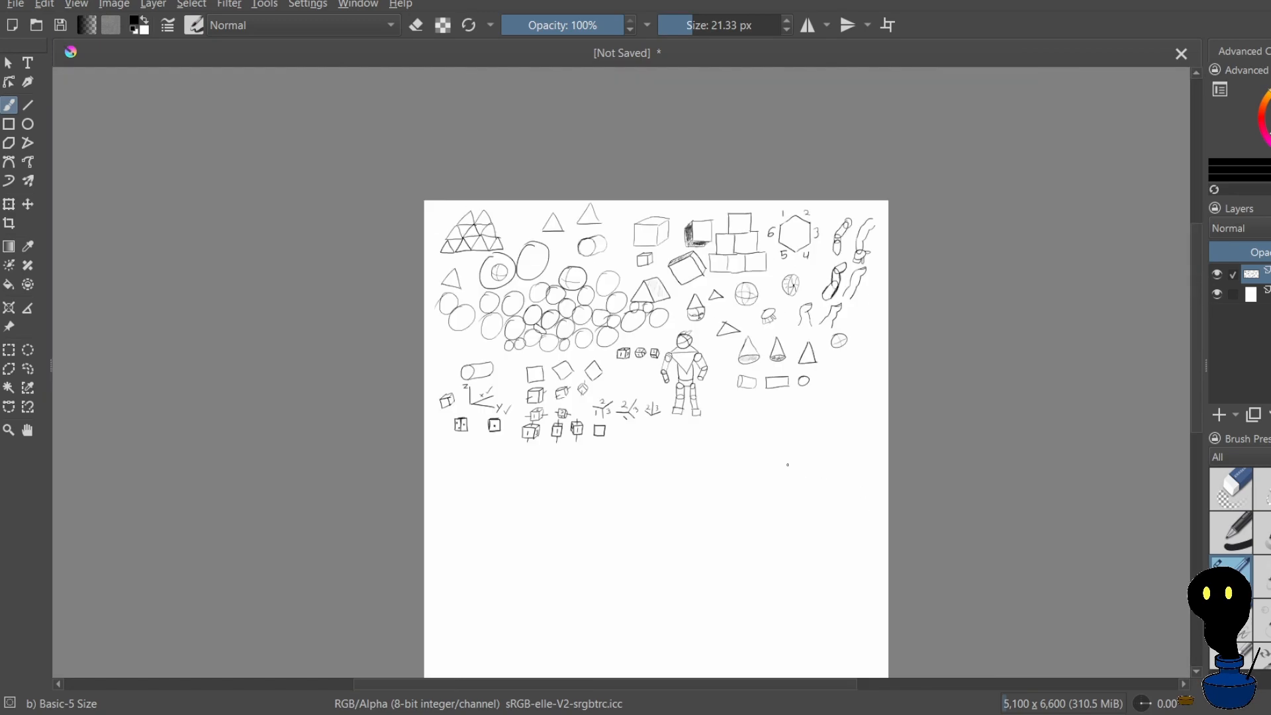
scroll(890, 353, "up", 1)
scroll(891, 353, "up", 2)
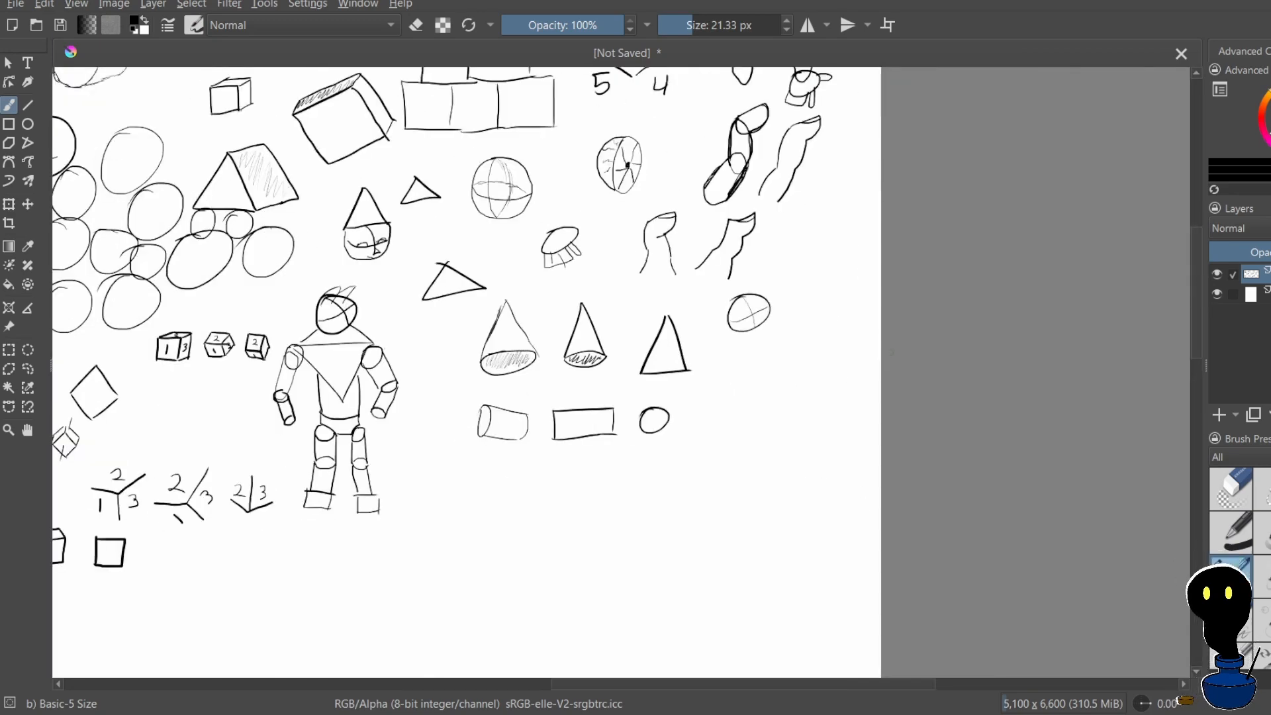
mouse_move(713, 423)
left_mouse_down()
mouse_move(774, 366)
mouse_move(794, 385)
left_mouse_up()
left_click_drag(729, 476, 804, 408)
key("ctrl+z")
left_click_drag(739, 331, 745, 364)
key("ctrl+z")
key("ctrl+z")
Draw a long series of parallel strokes slanting up to the right, stepping down diagonally from beside the wide rectangle towards the page edge
scroll(731, 251, "down", 5)
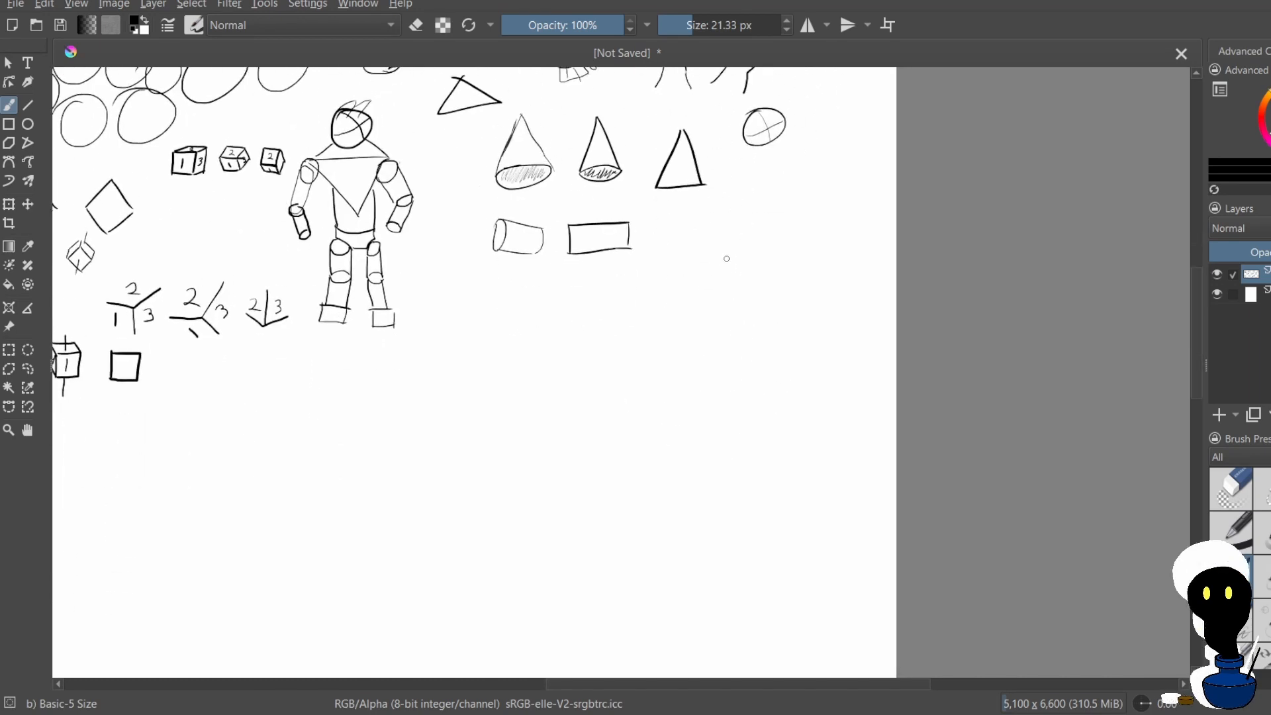
mouse_move(709, 232)
left_mouse_down()
mouse_move(773, 190)
mouse_move(788, 212)
left_mouse_up()
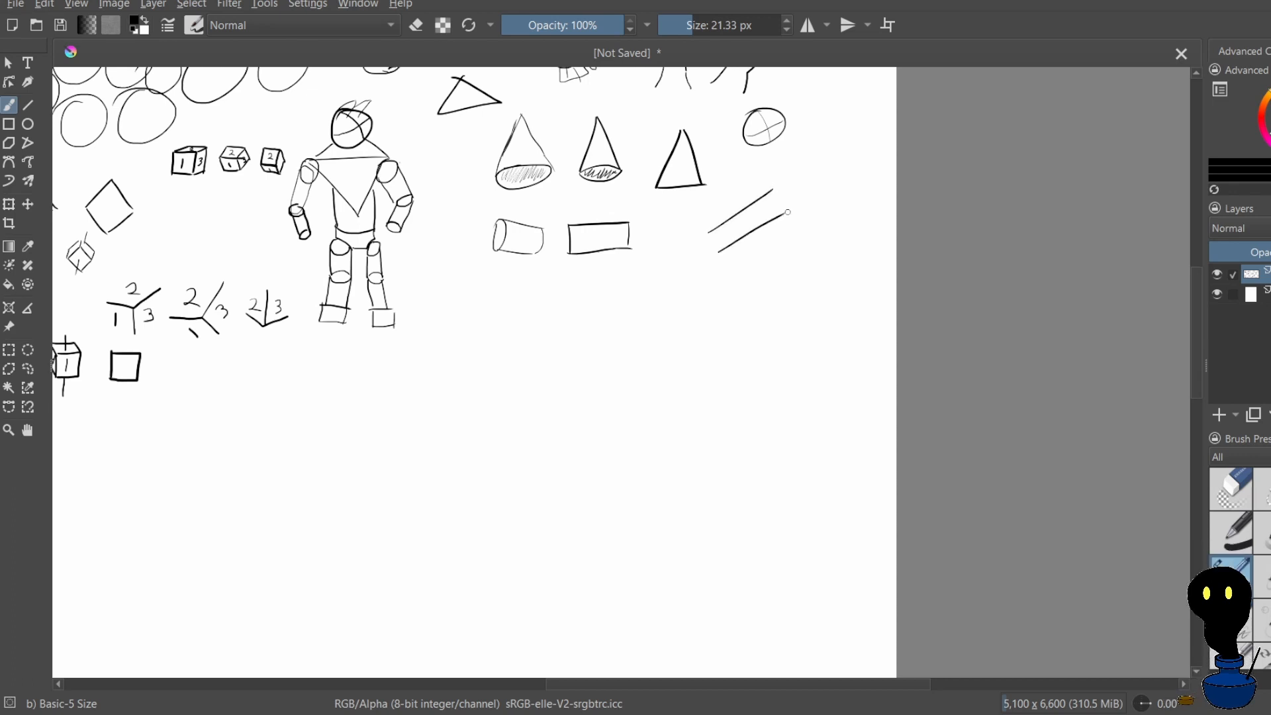
left_click_drag(740, 268, 809, 229)
left_click_drag(739, 305, 821, 252)
mouse_move(764, 325)
left_mouse_down()
mouse_move(838, 276)
mouse_move(809, 323)
mouse_move(852, 294)
left_mouse_up()
left_click_drag(789, 363, 857, 319)
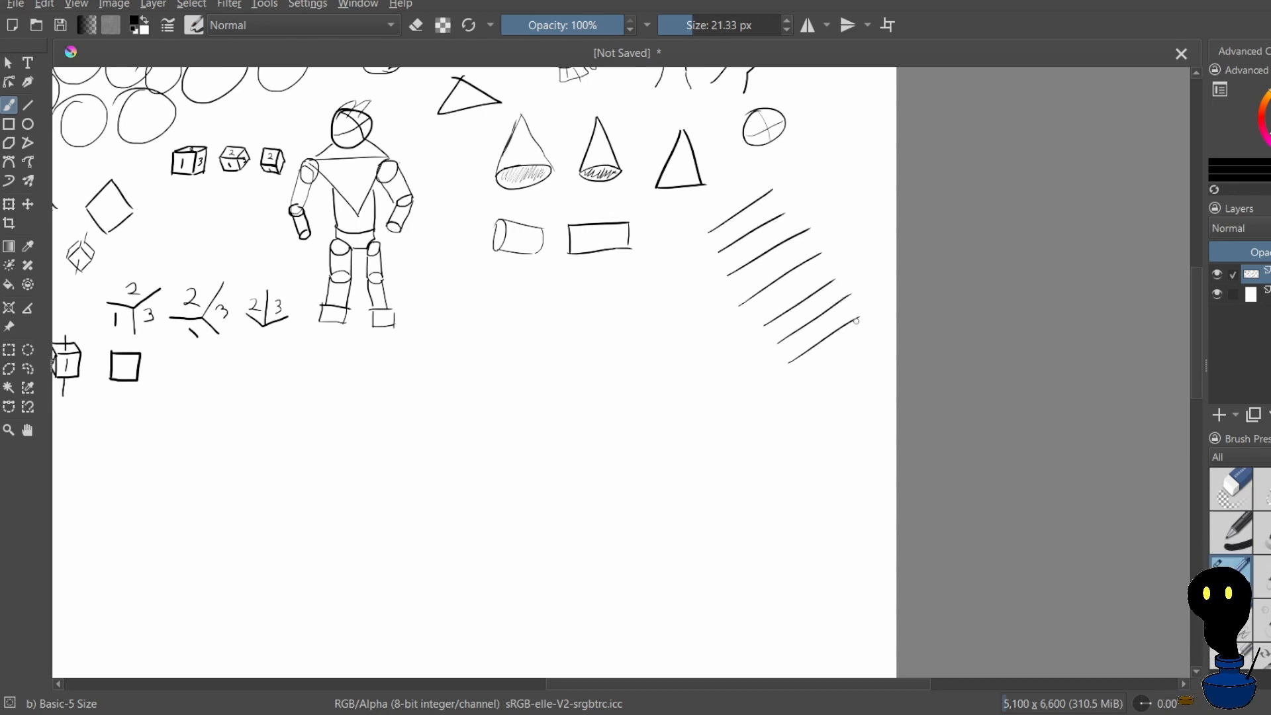
mouse_move(813, 383)
left_mouse_down()
mouse_move(880, 343)
mouse_move(892, 356)
left_mouse_up()
Draw two rows of short parallel vertical strokes near the page's right edge, with a few parallel horizontal strokes beneath them
left_click_drag(813, 140, 815, 184)
mouse_move(834, 140)
left_mouse_down()
mouse_move(836, 183)
mouse_move(858, 184)
left_mouse_up()
mouse_move(875, 141)
left_mouse_down()
mouse_move(876, 189)
mouse_move(830, 240)
mouse_move(848, 242)
left_mouse_up()
mouse_move(862, 200)
left_mouse_down()
mouse_move(904, 265)
mouse_move(895, 289)
mouse_move(857, 299)
mouse_move(908, 299)
left_mouse_up()
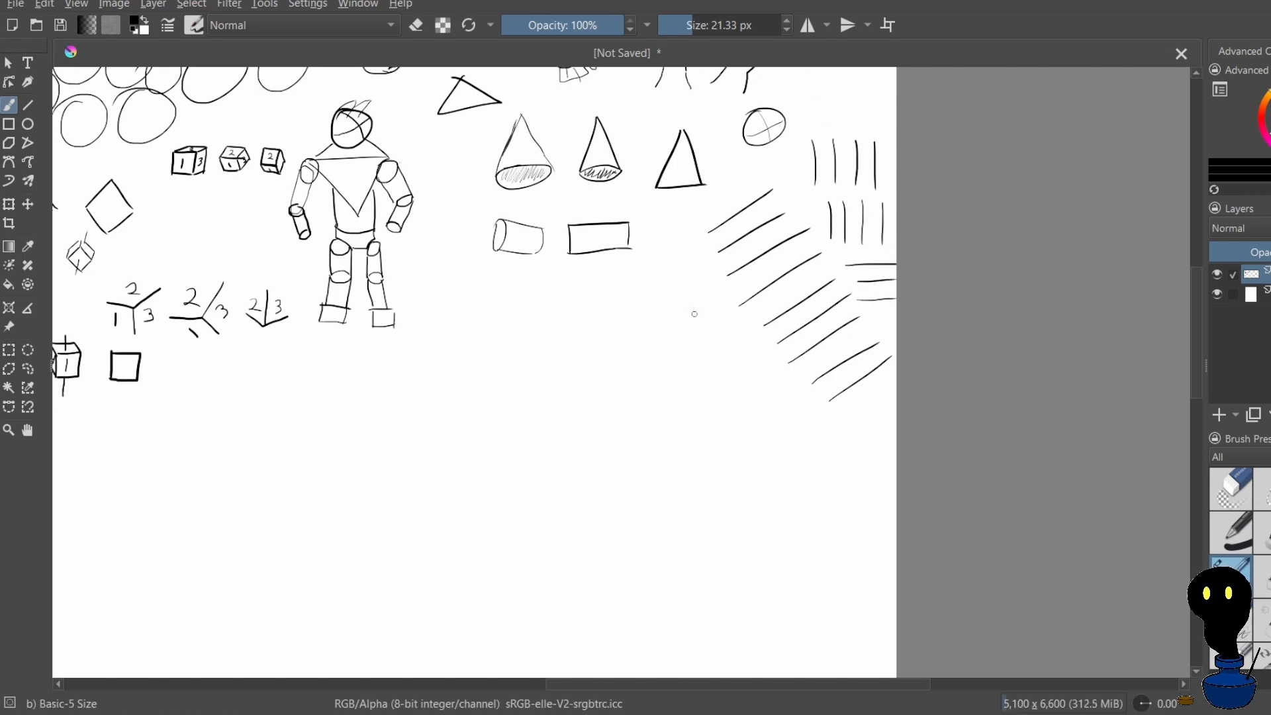
Draw rows of parallel strokes sloping down to the right, below the wide rectangle and beside the rising strokes, redoing some of them
mouse_move(648, 256)
left_mouse_down()
mouse_move(686, 297)
mouse_move(708, 287)
left_mouse_up()
mouse_move(637, 268)
left_mouse_down()
mouse_move(683, 299)
mouse_move(677, 317)
left_mouse_up()
key("ctrl+z")
mouse_move(619, 288)
left_mouse_down()
mouse_move(668, 336)
mouse_move(749, 339)
mouse_move(717, 374)
mouse_move(786, 373)
mouse_move(753, 404)
mouse_move(807, 384)
mouse_move(827, 415)
mouse_move(796, 439)
mouse_move(792, 422)
mouse_move(819, 434)
mouse_move(800, 423)
mouse_move(808, 443)
left_mouse_up()
key("ctrl+z")
key("ctrl+z")
key("ctrl+z")
key("ctrl+z")
Draw a kite-shaped diamond below the lying cylinder with a vertical spine through its lower half, redoing the edges
left_click_drag(575, 316, 581, 367)
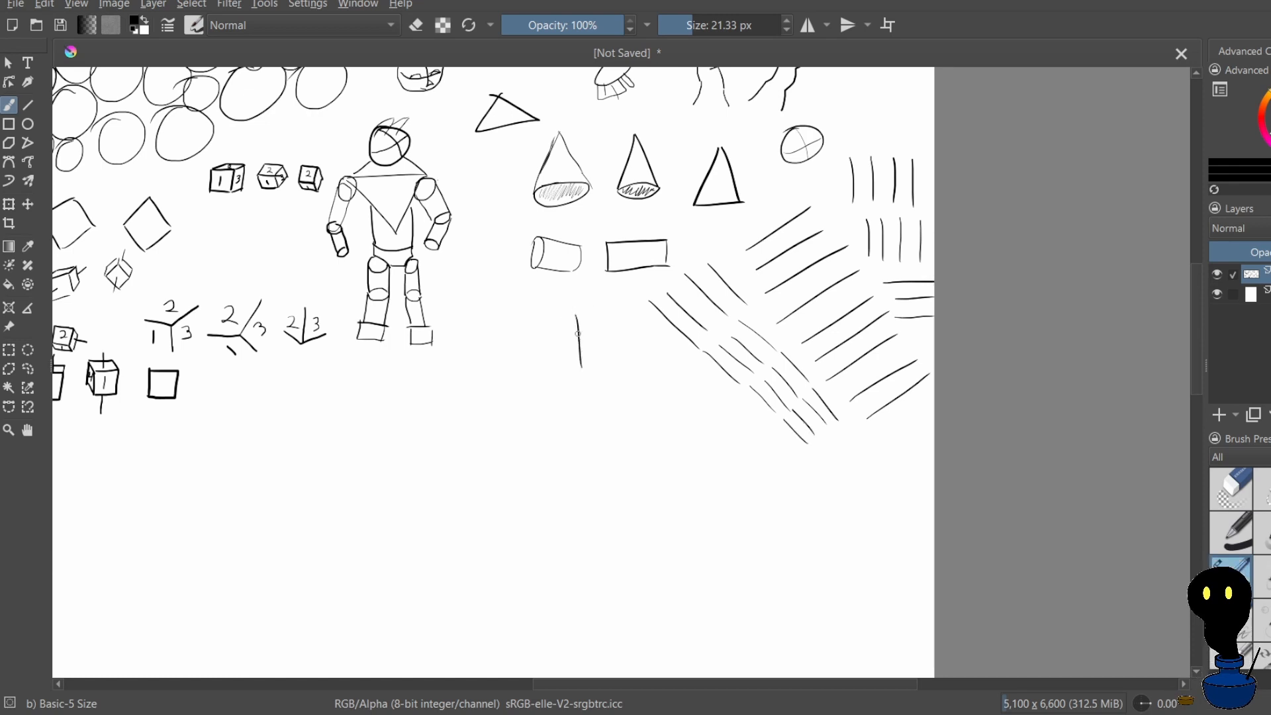
mouse_move(536, 316)
left_mouse_down()
mouse_move(580, 354)
mouse_move(622, 323)
left_mouse_up()
mouse_move(537, 315)
left_mouse_down()
mouse_move(573, 290)
mouse_move(630, 316)
mouse_move(587, 303)
mouse_move(630, 348)
left_mouse_up()
key("ctrl+z")
key("ctrl+z")
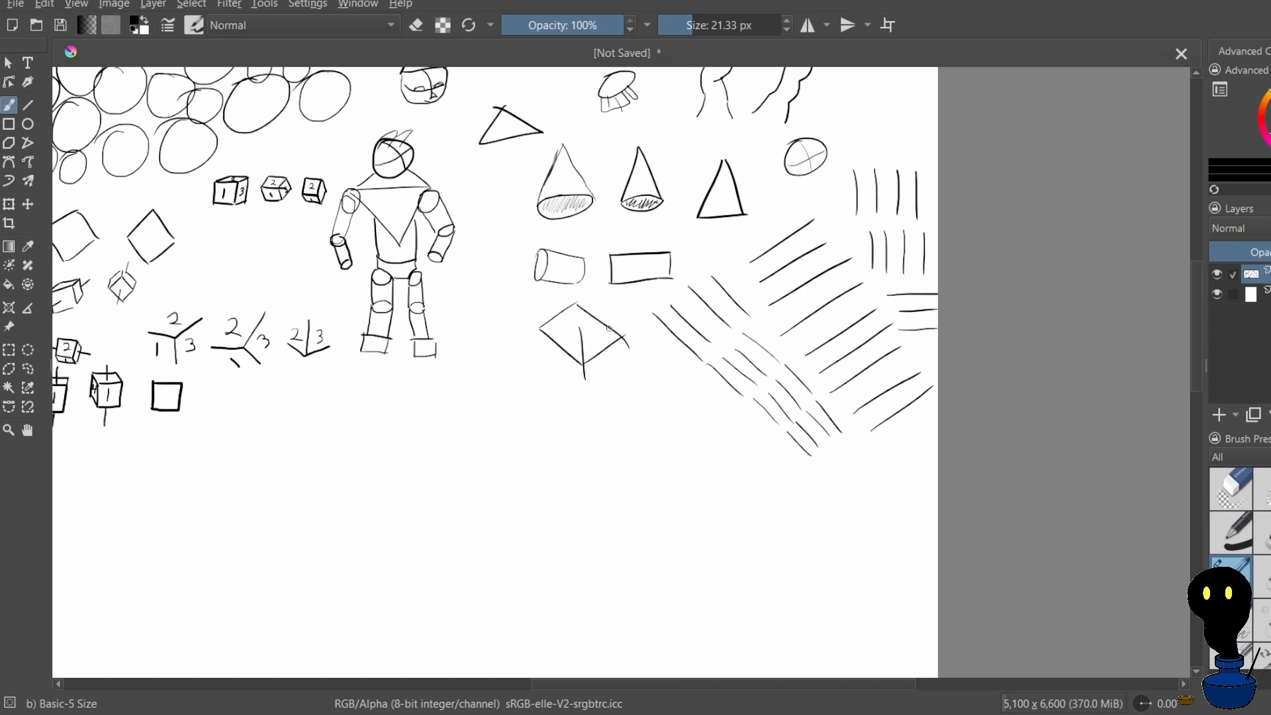
key("ctrl+z")
left_click_drag(577, 296, 623, 333)
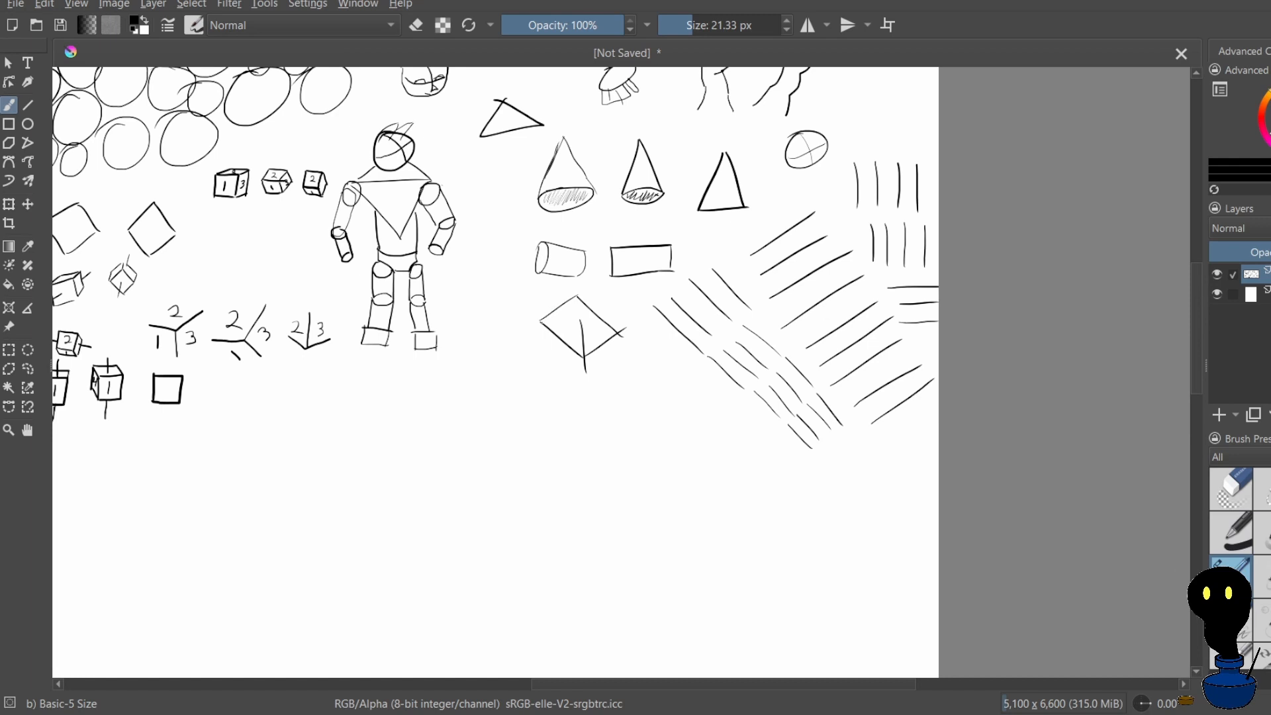
Add crossing horizontal and vertical spars inside the kite, redoing the first attempt
mouse_move(540, 321)
left_mouse_down()
mouse_move(586, 318)
mouse_move(615, 334)
left_mouse_up()
left_click_drag(576, 292, 582, 321)
key("ctrl+z")
key("ctrl+z")
key("ctrl+z")
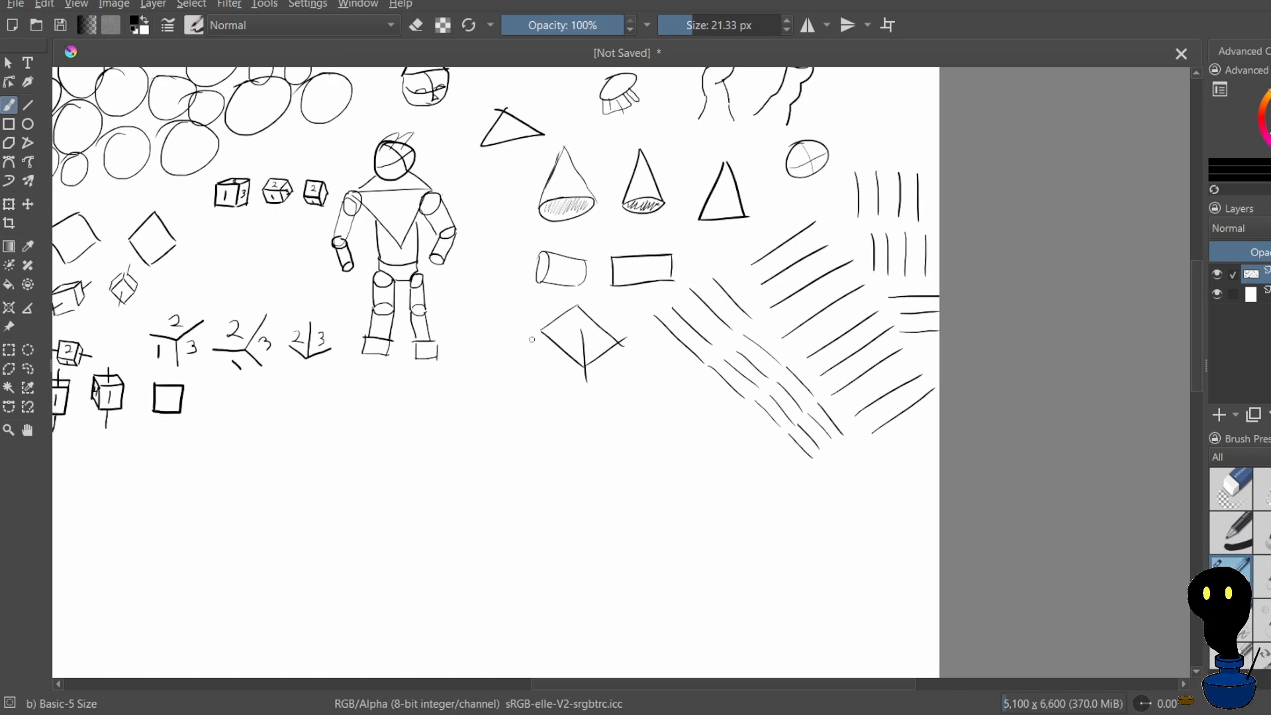
left_click_drag(540, 333, 616, 340)
left_click_drag(576, 304, 583, 339)
Draw a bow below the kite from two crossing lines with closed ends and a small dark knot at the centre
mouse_move(488, 412)
left_mouse_down()
mouse_move(521, 396)
mouse_move(558, 421)
left_mouse_up()
mouse_move(505, 377)
left_mouse_down()
mouse_move(552, 384)
mouse_move(523, 396)
mouse_move(502, 377)
mouse_move(494, 405)
left_mouse_up()
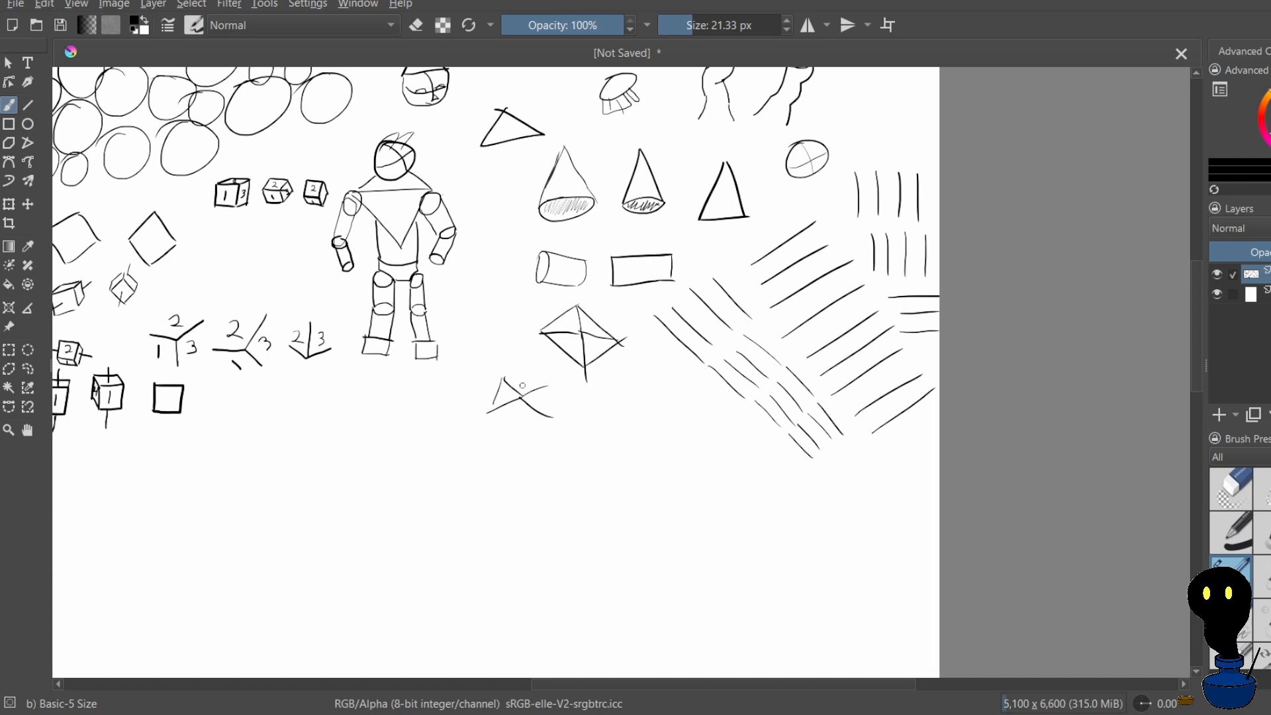
left_click_drag(547, 387, 550, 419)
left_click_drag(522, 395, 523, 395)
Draw two bent legs from elongated segments with joint circles and feet, side by side below the standing figure
mouse_move(350, 411)
left_mouse_down()
mouse_move(331, 434)
mouse_move(361, 422)
mouse_move(330, 443)
mouse_move(329, 473)
mouse_move(346, 437)
mouse_move(328, 509)
left_mouse_up()
key("ctrl+z")
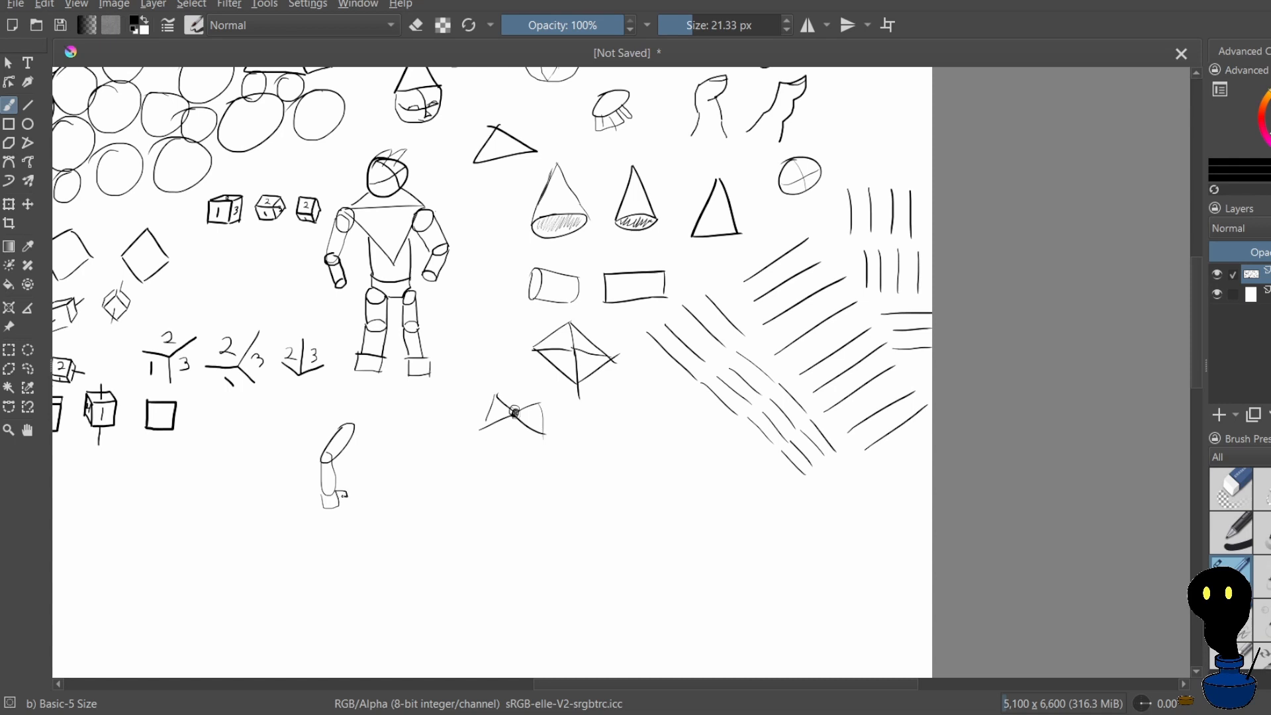
mouse_move(359, 425)
left_mouse_down()
mouse_move(345, 437)
mouse_move(361, 427)
mouse_move(398, 478)
mouse_move(425, 448)
mouse_move(396, 491)
mouse_move(409, 516)
mouse_move(416, 496)
mouse_move(405, 478)
mouse_move(407, 530)
mouse_move(416, 515)
mouse_move(392, 524)
mouse_move(406, 533)
left_mouse_up()
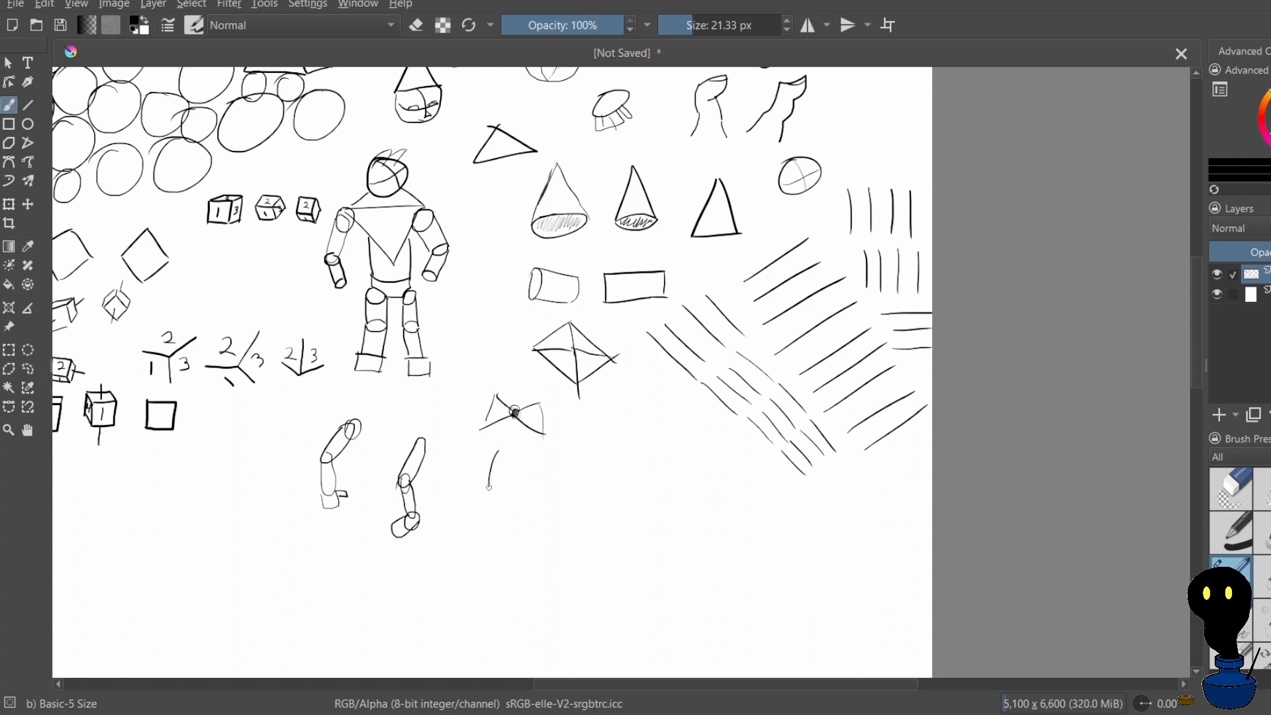
Draw two plain curved outlines of a bent leg below the bow, the second larger and bolder
left_click_drag(489, 488, 499, 505)
left_click_drag(503, 453, 499, 477)
mouse_move(573, 444)
left_mouse_down()
mouse_move(567, 520)
mouse_move(592, 517)
mouse_move(596, 450)
left_mouse_up()
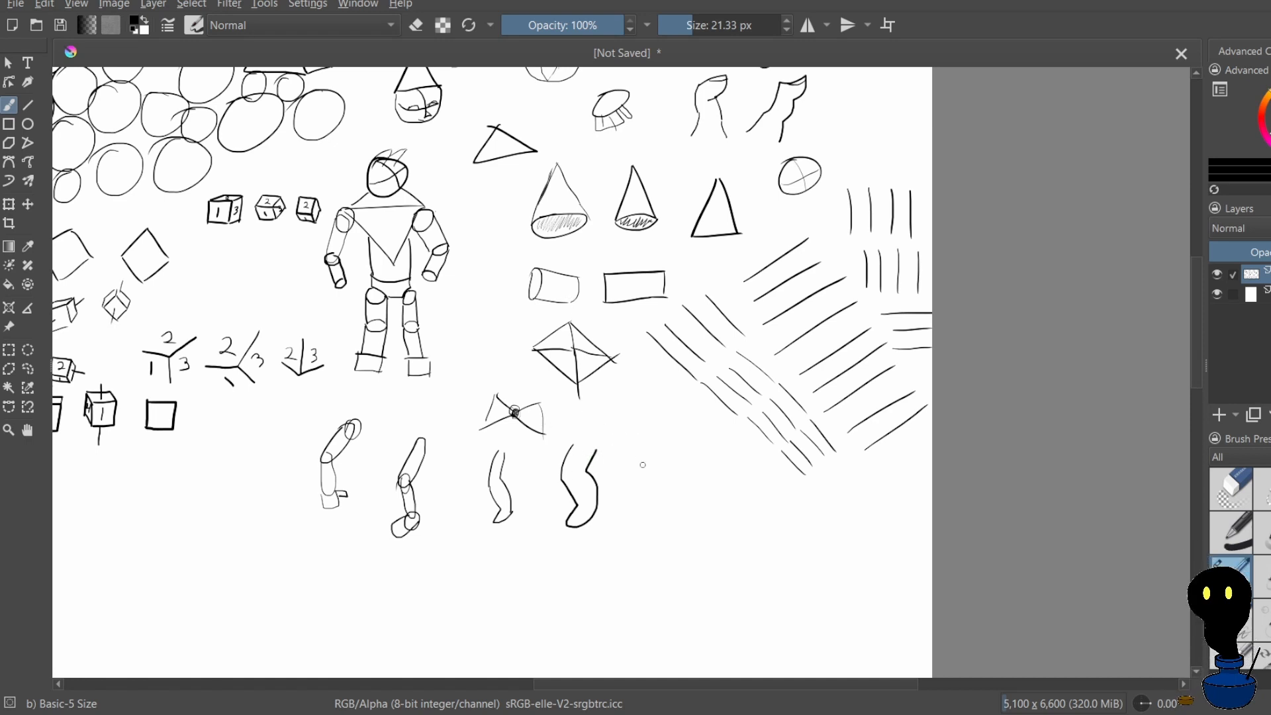
left_click_drag(653, 449, 642, 462)
left_click_drag(638, 480, 638, 518)
left_click_drag(667, 452, 655, 472)
key("ctrl+z")
key("ctrl+z")
left_click_drag(653, 487, 648, 506)
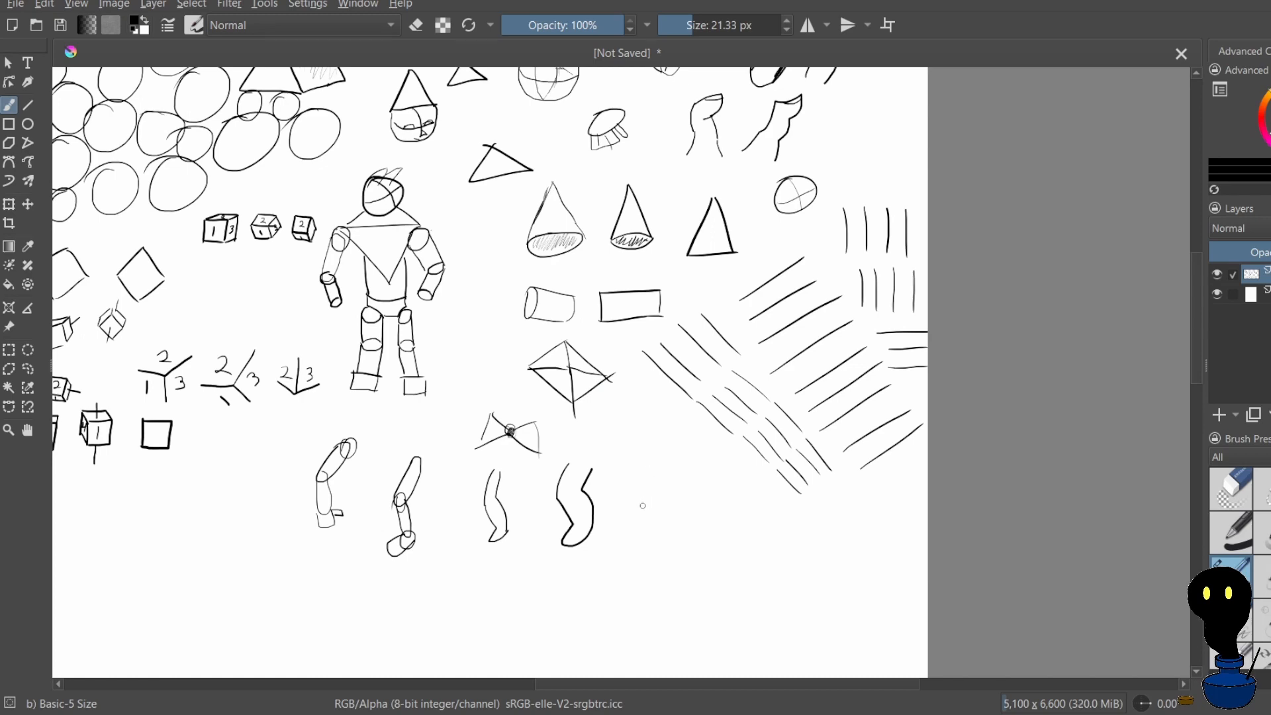
Draw an ellipse to the right of the bent leg outlines as a cylinder's top, undoing the first sides and base
scroll(644, 412, "down", 3)
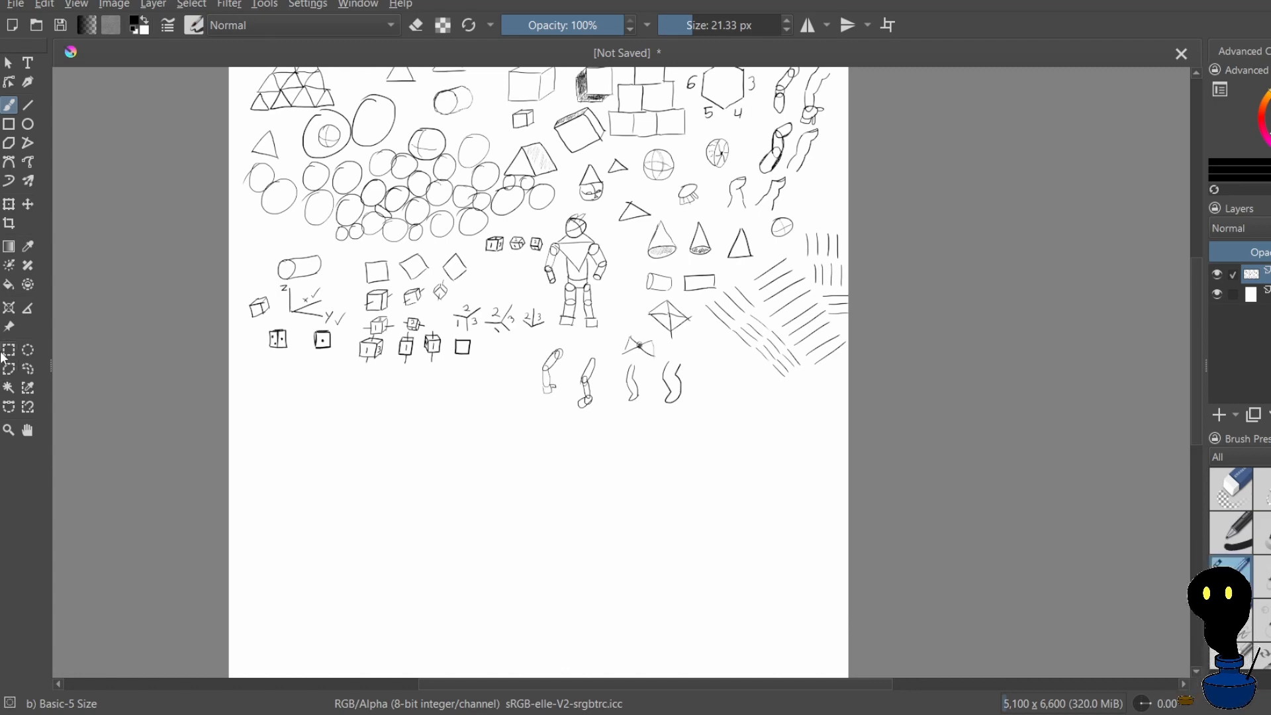
scroll(497, 370, "down", 1)
scroll(805, 339, "up", 5)
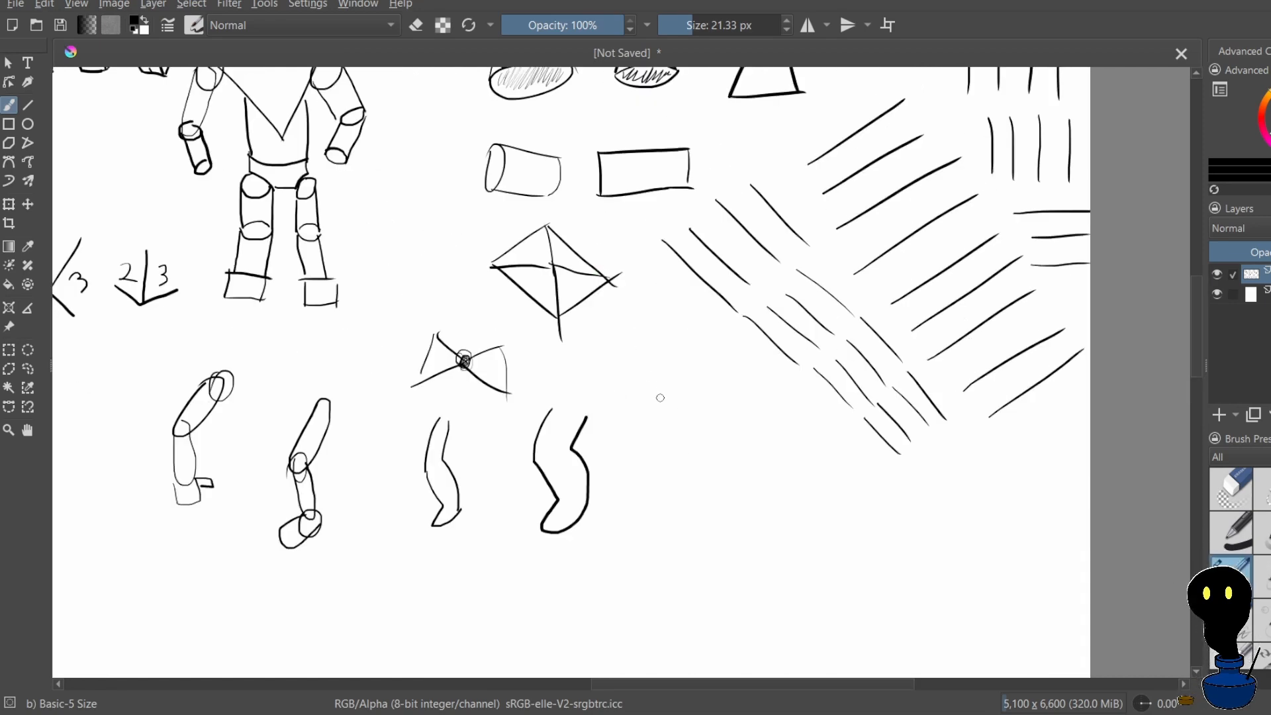
mouse_move(660, 397)
left_mouse_down()
mouse_move(691, 417)
mouse_move(663, 406)
mouse_move(651, 425)
mouse_move(647, 409)
mouse_move(641, 453)
mouse_move(698, 452)
mouse_move(642, 453)
left_mouse_up()
left_click_drag(699, 410, 691, 458)
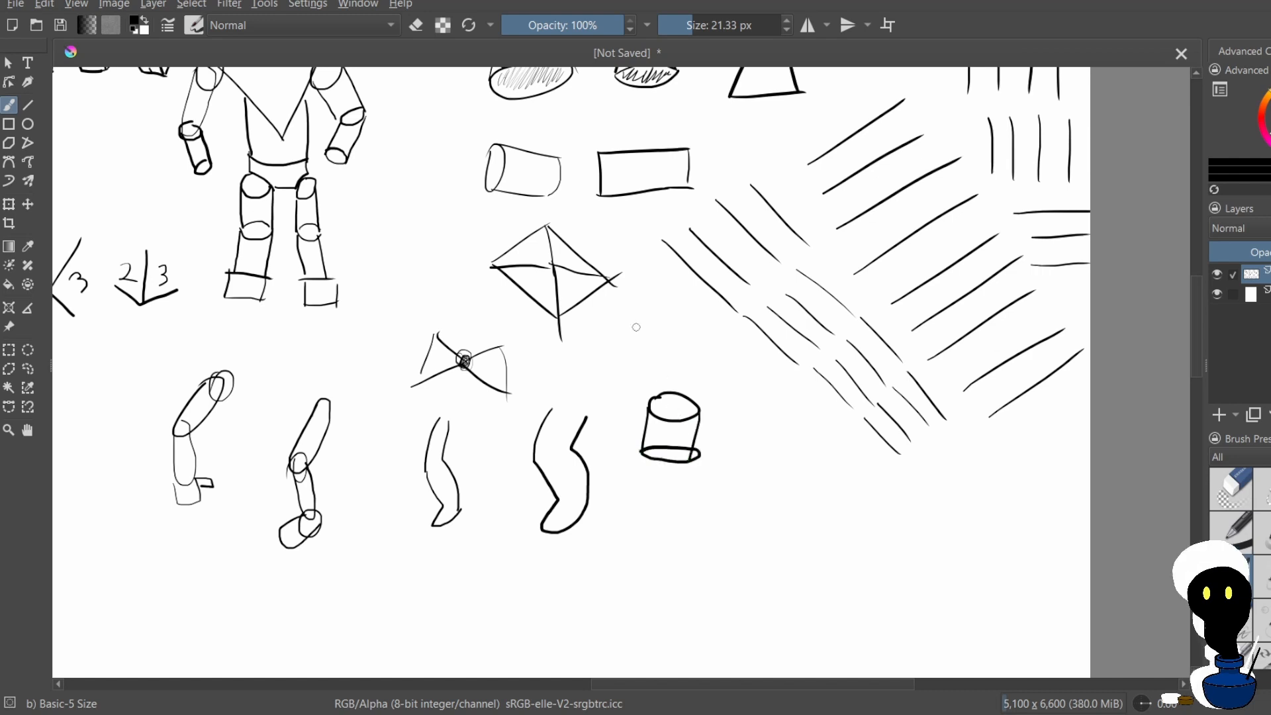
key("ctrl+z")
key("ctrl+z")
key("ctrl+z")
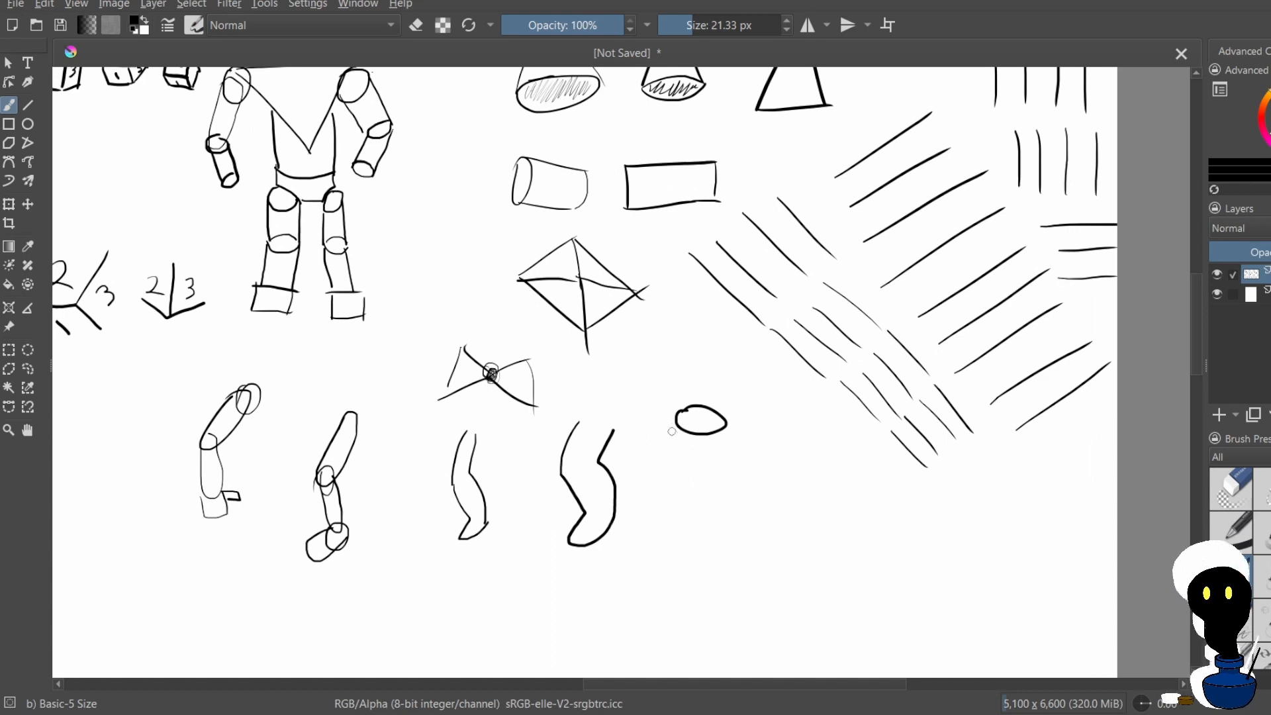
Extend the ellipse into a bent leg with an upright cylinder, a slanted middle section and an angled block-shaped foot
left_click_drag(677, 412, 669, 464)
left_click_drag(726, 425, 714, 482)
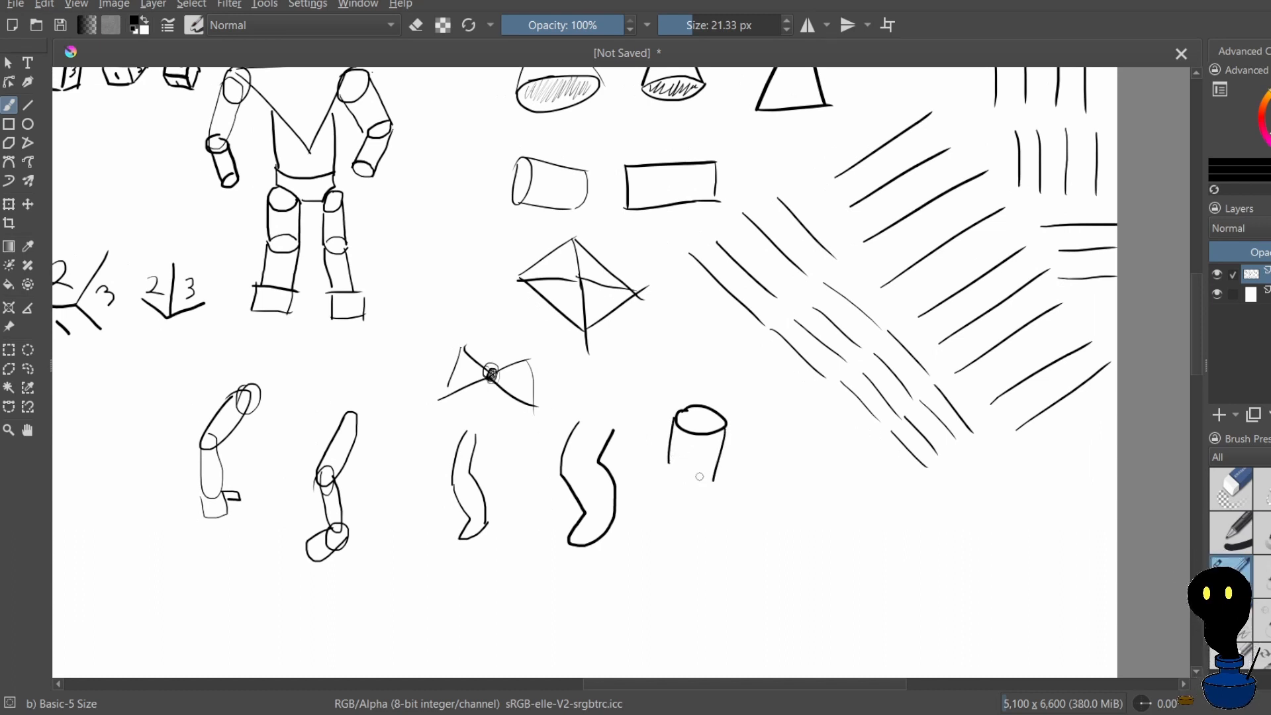
key("ctrl+z")
mouse_move(728, 438)
left_mouse_down()
mouse_move(720, 481)
mouse_move(695, 494)
mouse_move(721, 481)
mouse_move(670, 478)
mouse_move(695, 524)
mouse_move(735, 521)
mouse_move(694, 523)
mouse_move(735, 520)
mouse_move(687, 540)
mouse_move(692, 554)
mouse_move(733, 526)
left_mouse_up()
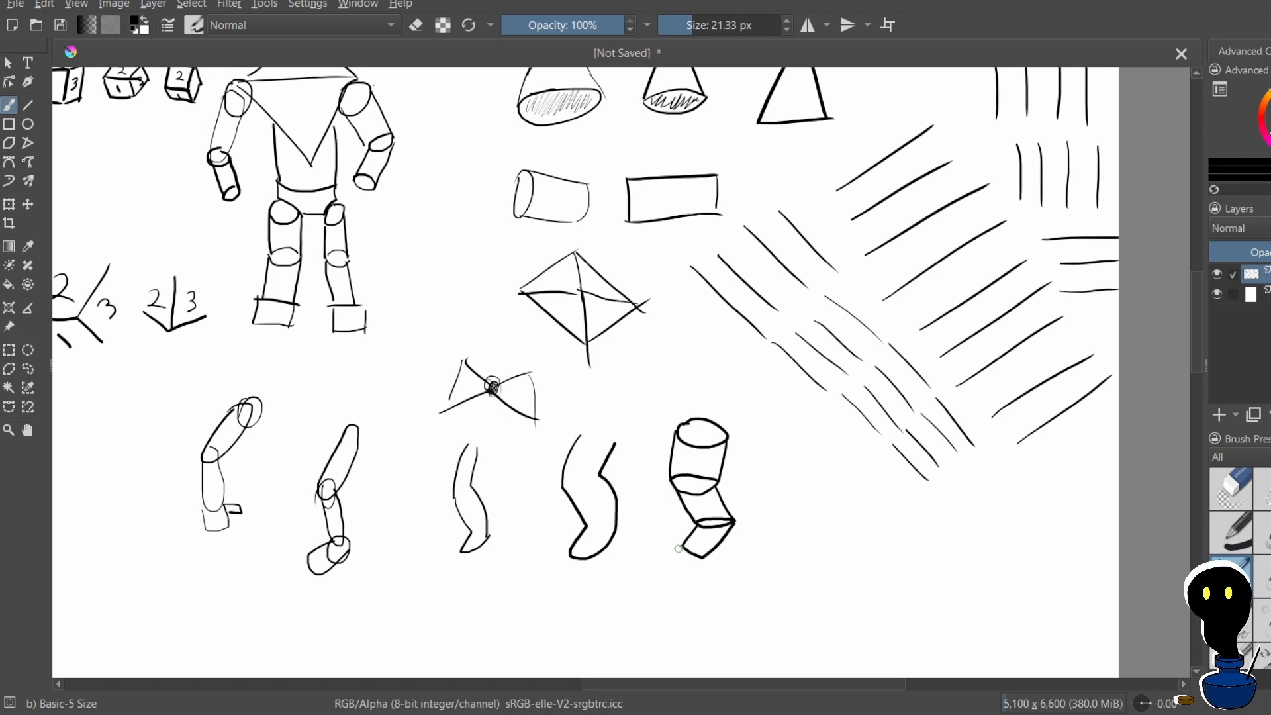
mouse_move(682, 550)
left_mouse_down()
mouse_move(699, 565)
mouse_move(718, 554)
mouse_move(734, 521)
left_mouse_up()
scroll(724, 479, "down", 6)
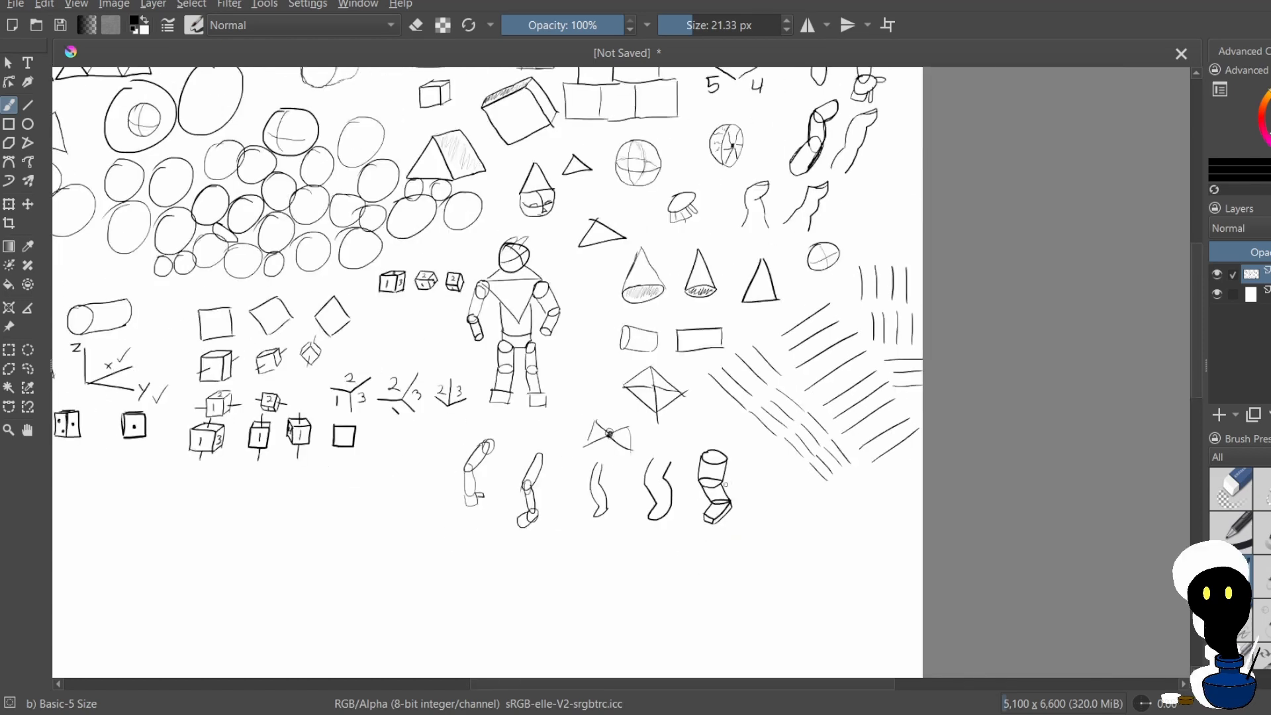
scroll(738, 432, "up", 3)
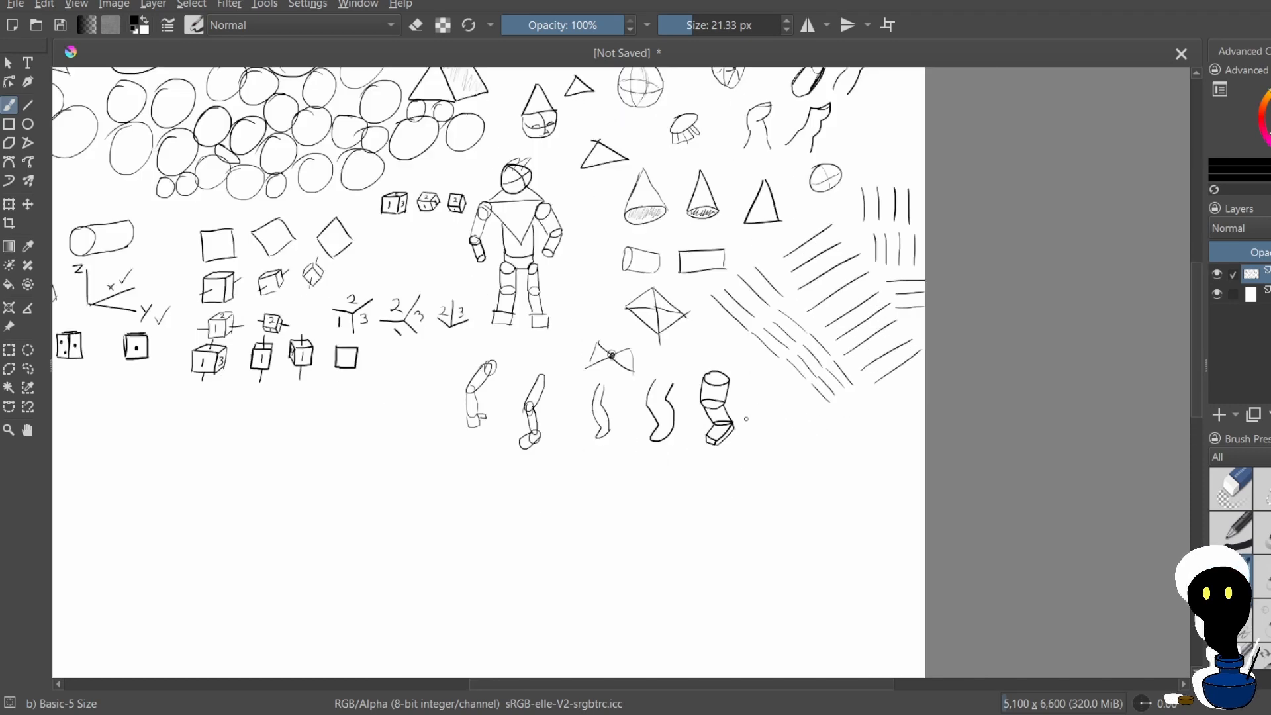
scroll(738, 432, "up", 4)
scroll(735, 412, "down", 5)
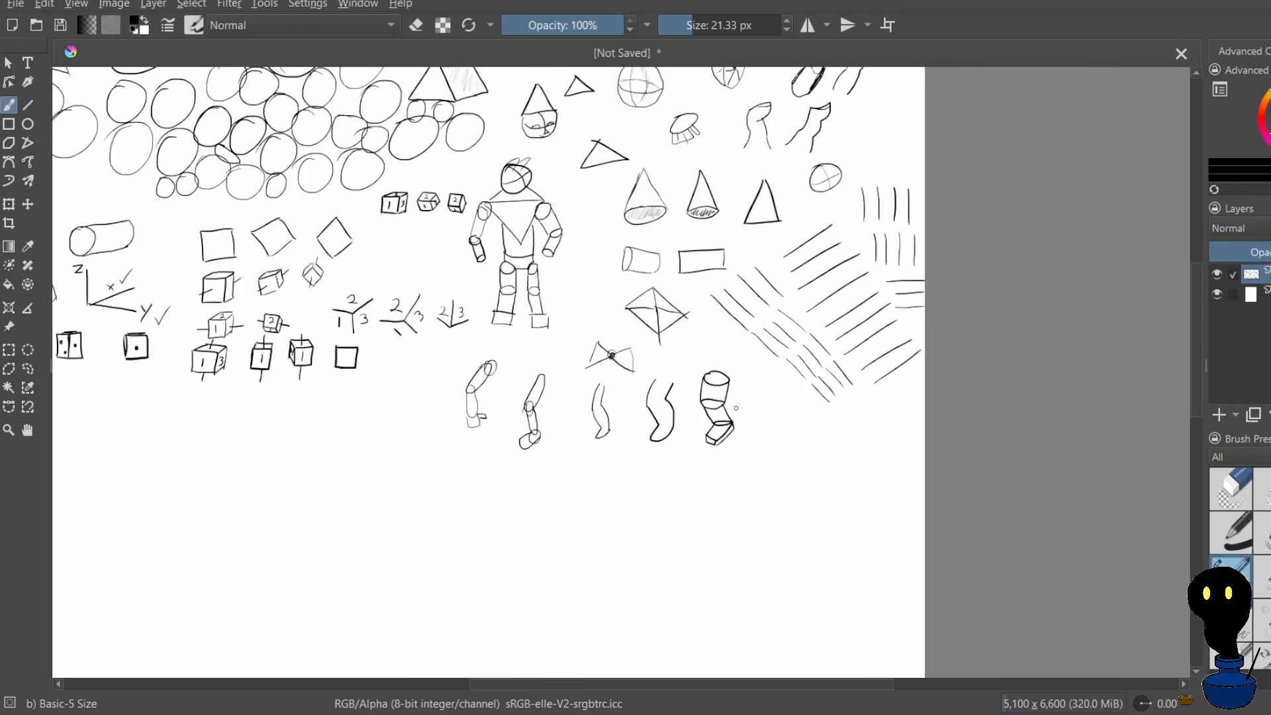
scroll(753, 390, "up", 3)
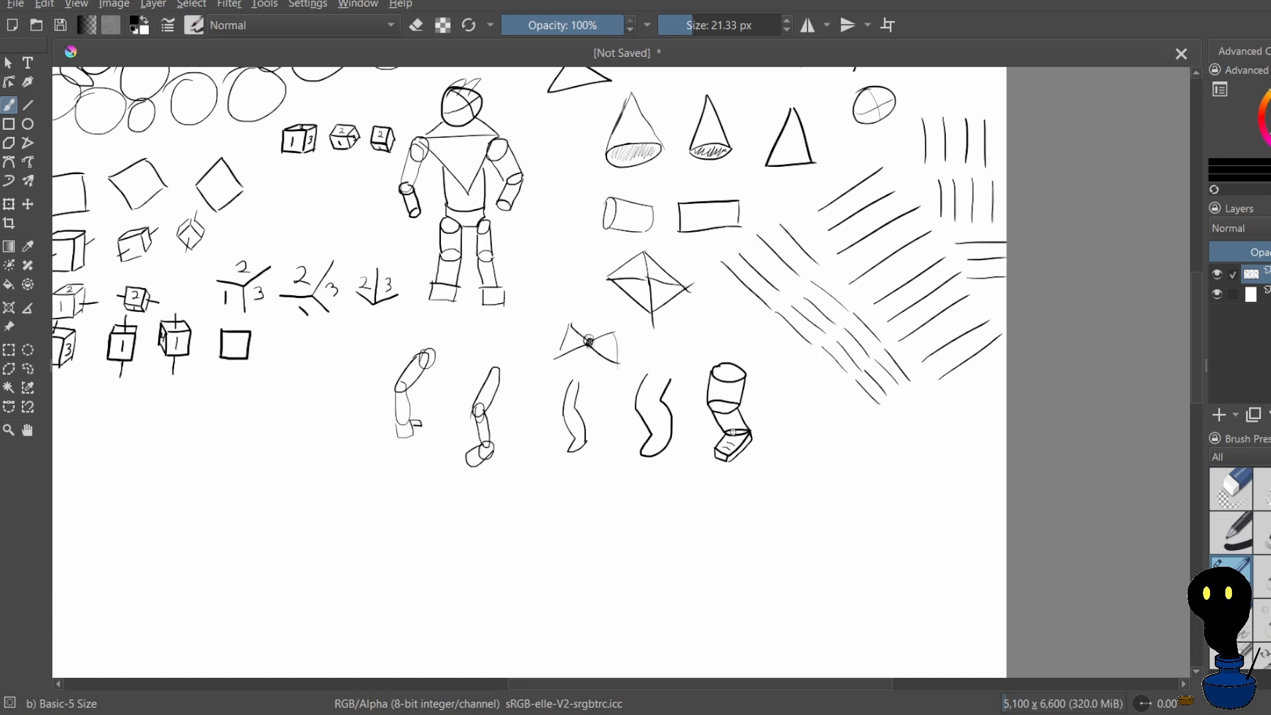
left_click_drag(704, 406, 704, 439)
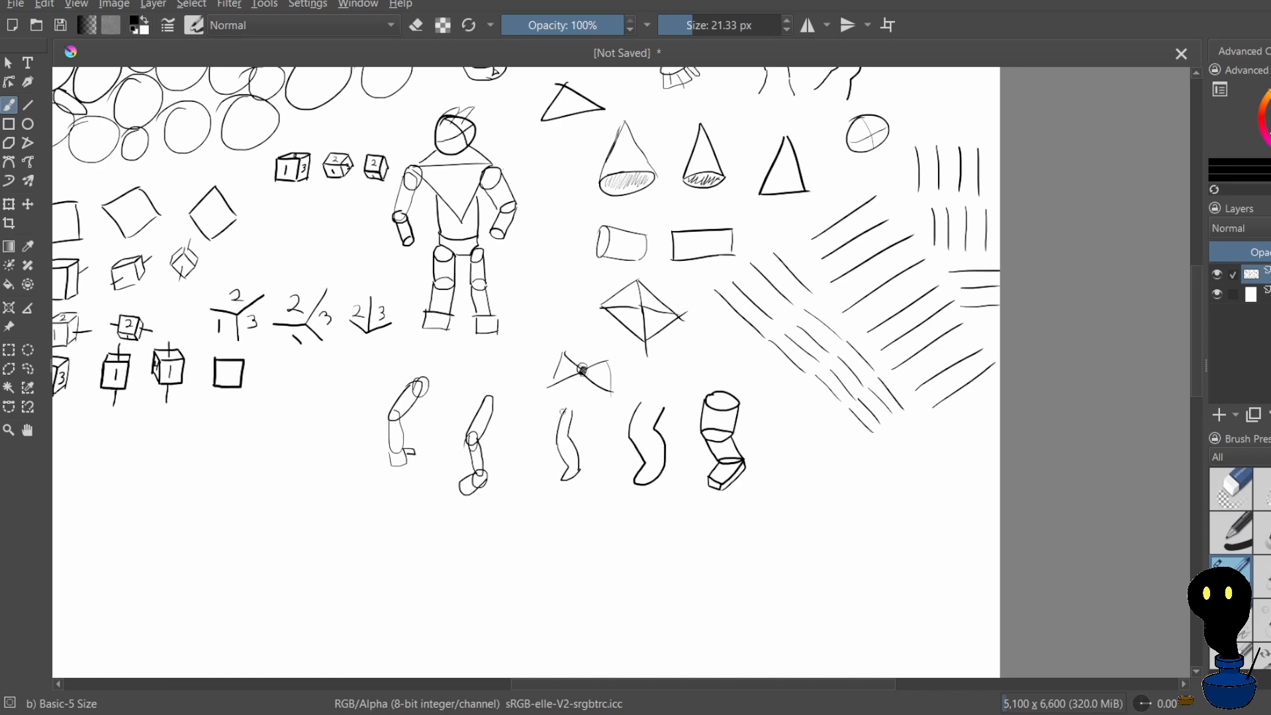
scroll(276, 433, "down", 4)
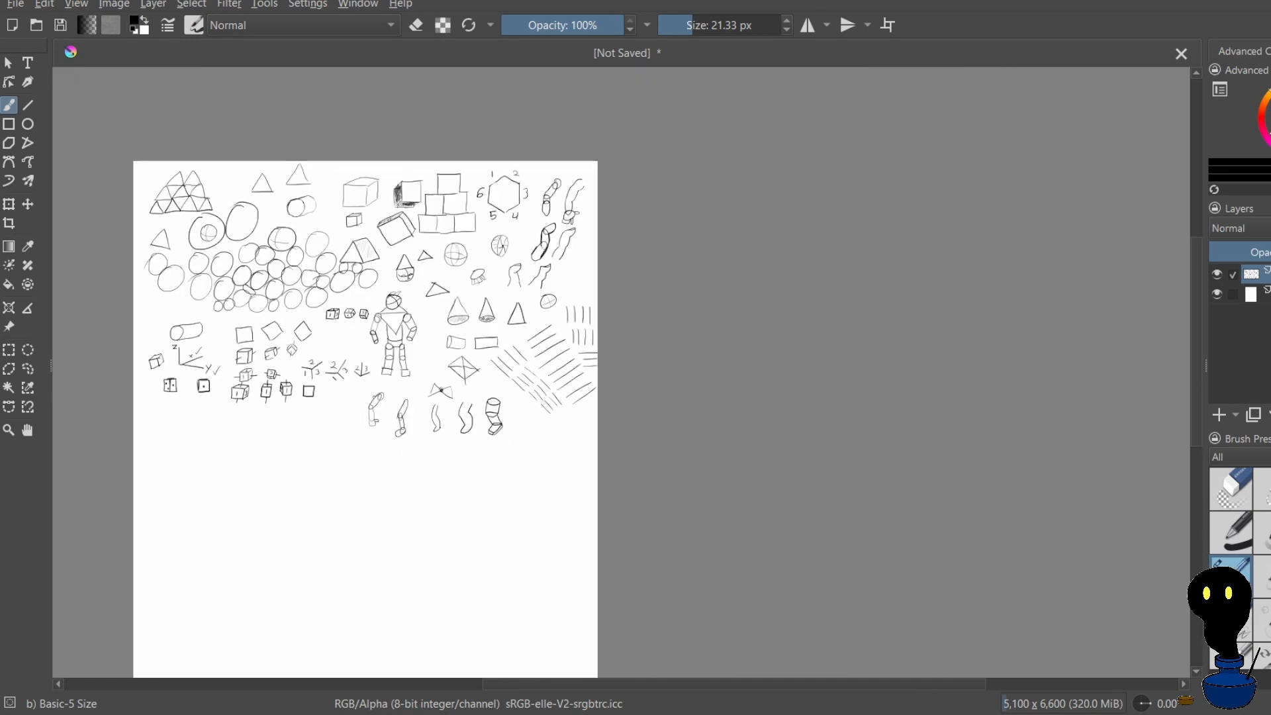
scroll(736, 390, "down", 3)
scroll(963, 366, "up", 6)
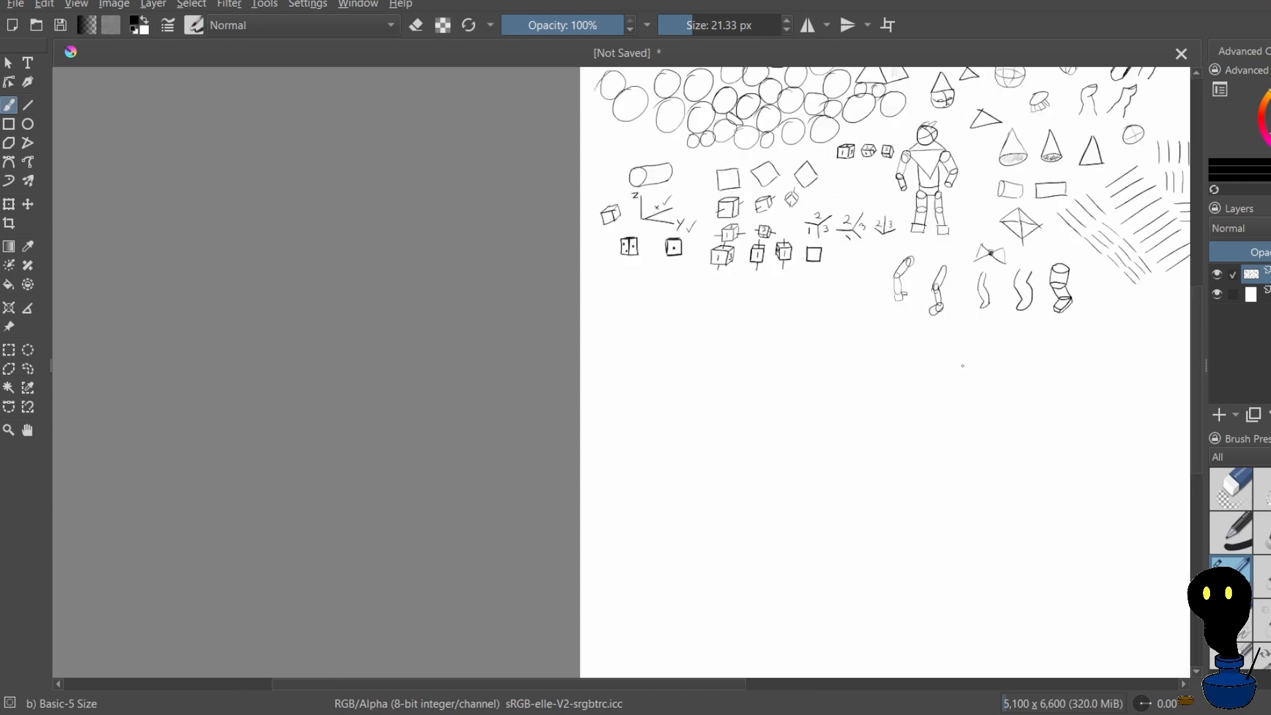
scroll(888, 379, "up", 1)
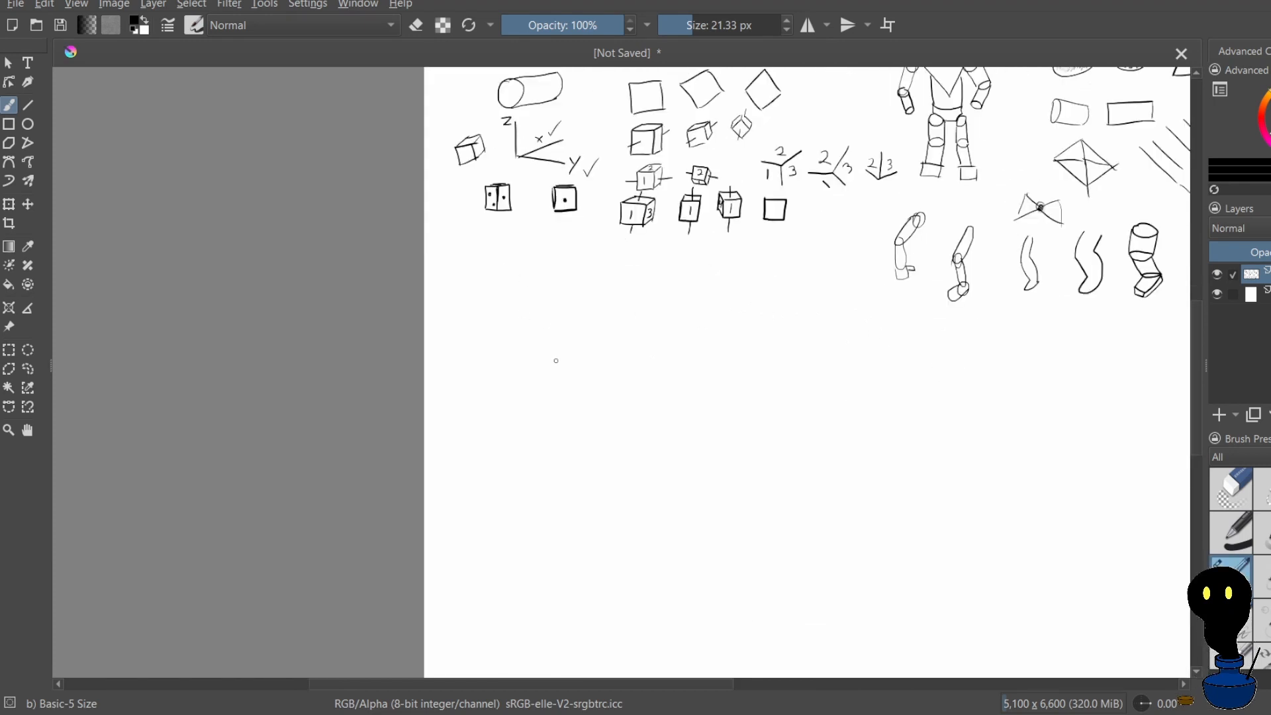
mouse_move(588, 353)
left_mouse_down()
mouse_move(617, 333)
mouse_move(622, 349)
left_mouse_up()
key("ctrl+z")
left_click_drag(600, 394, 617, 402)
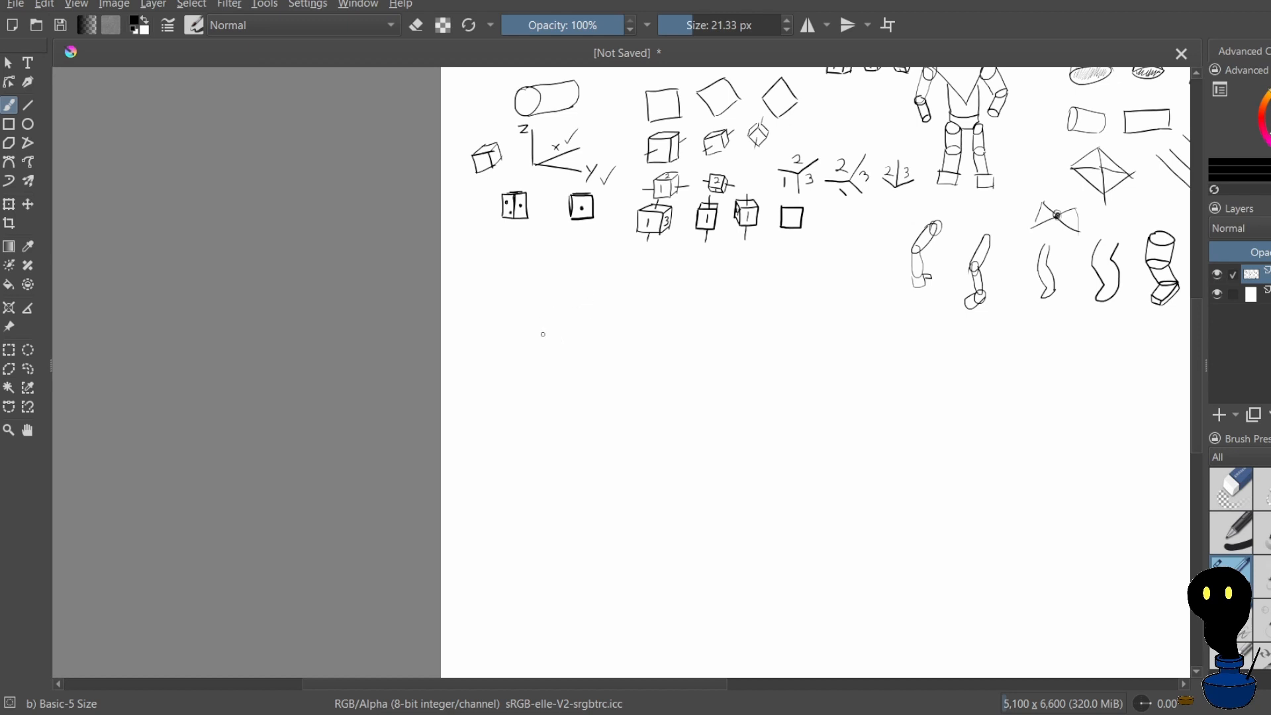
Draw a wide rectangle in the empty area below the two dotted dice
scroll(529, 289, "down", 3)
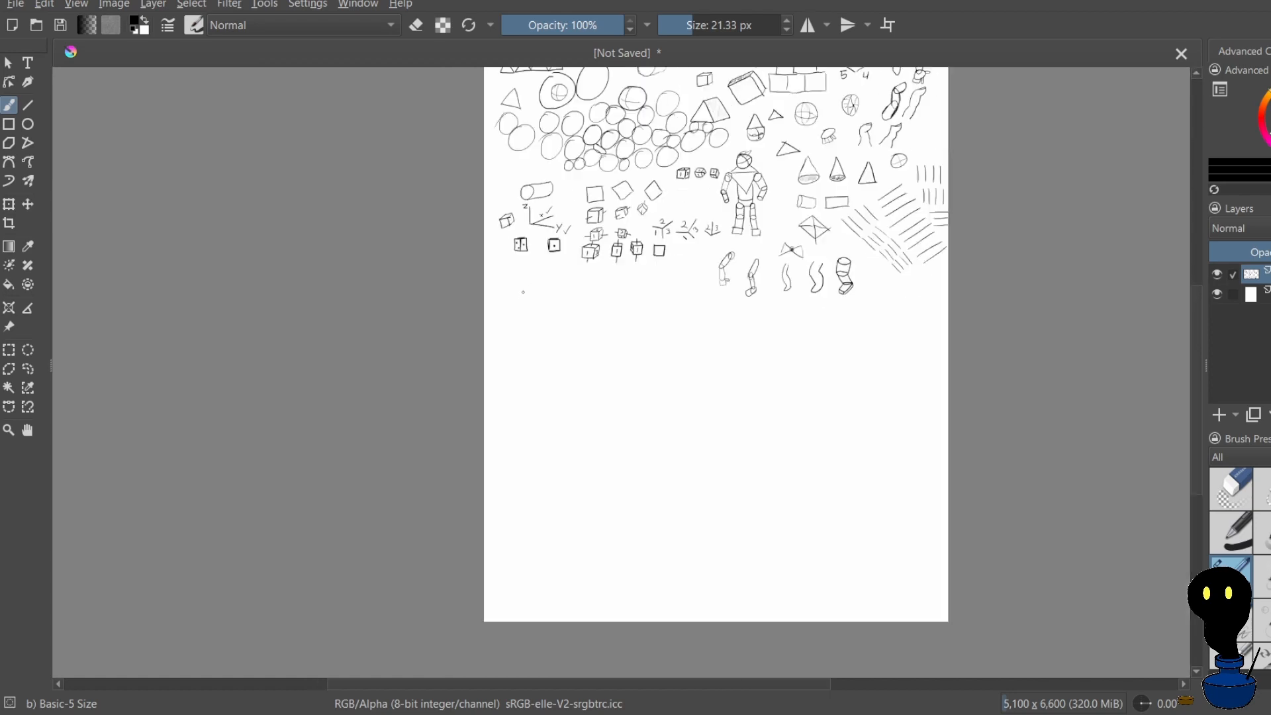
scroll(542, 298, "down", 3)
scroll(572, 206, "up", 3)
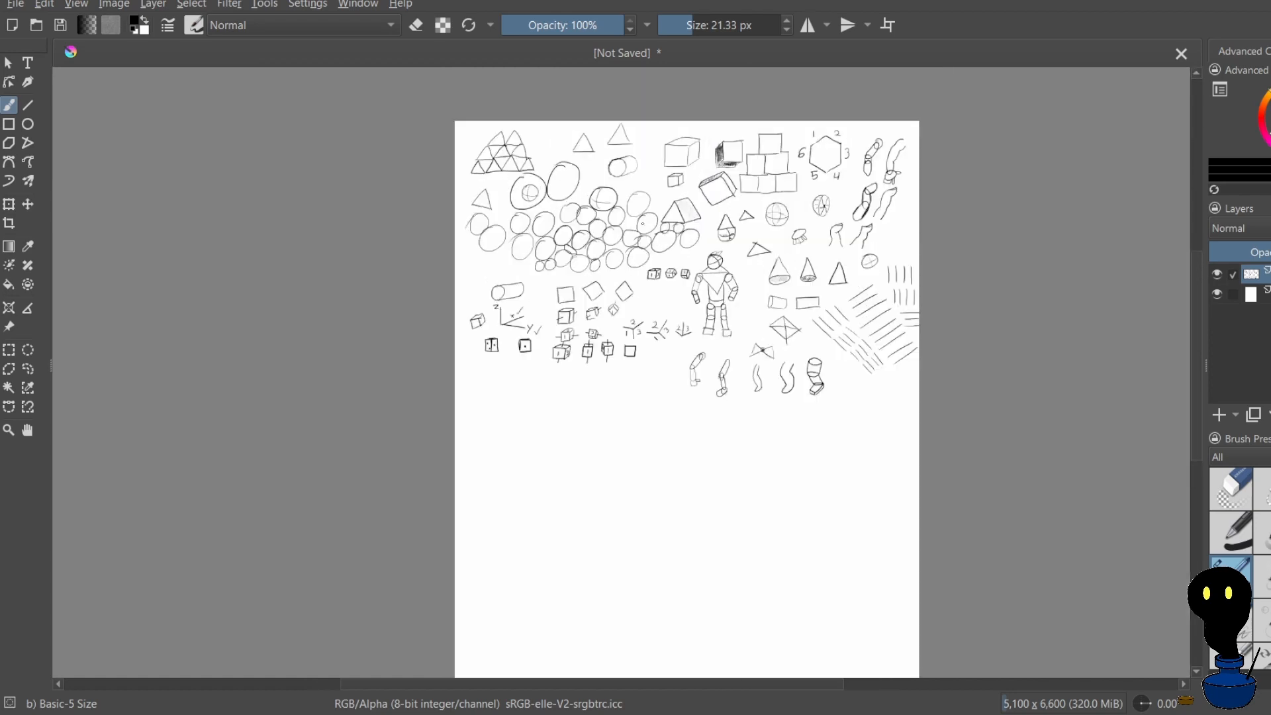
scroll(642, 223, "up", 3)
scroll(666, 250, "down", 3)
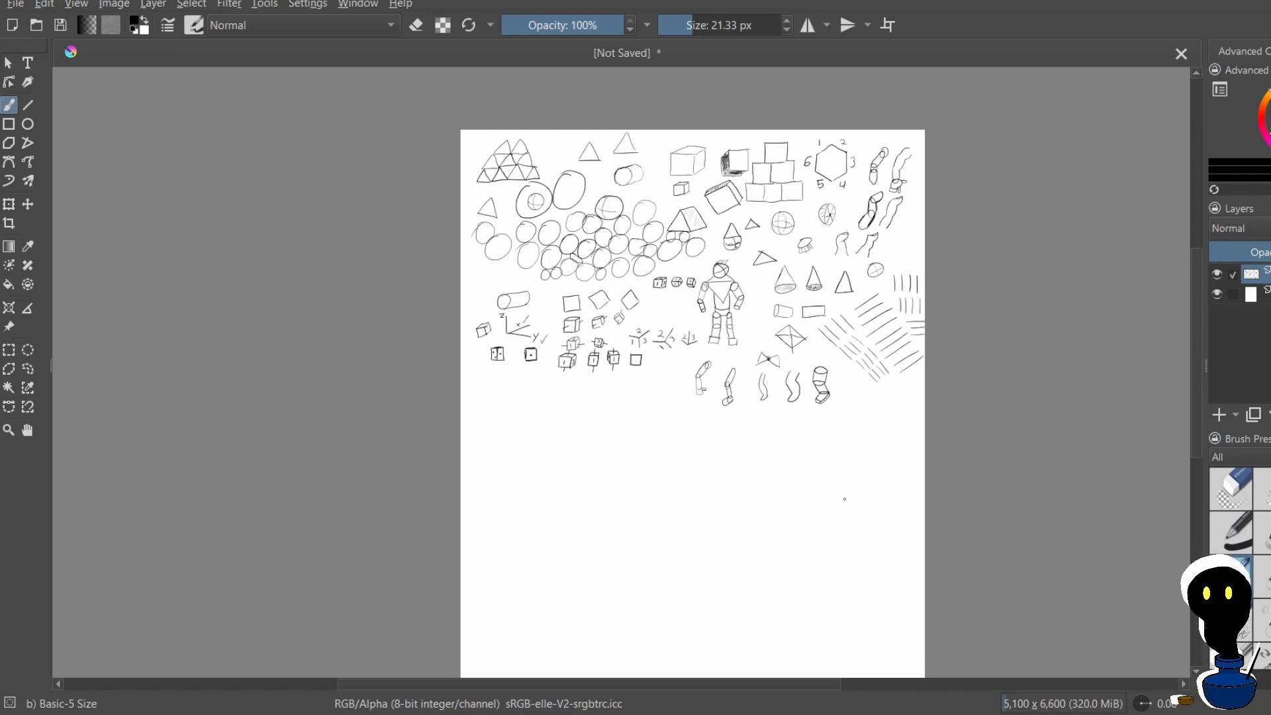
scroll(665, 452, "up", 3)
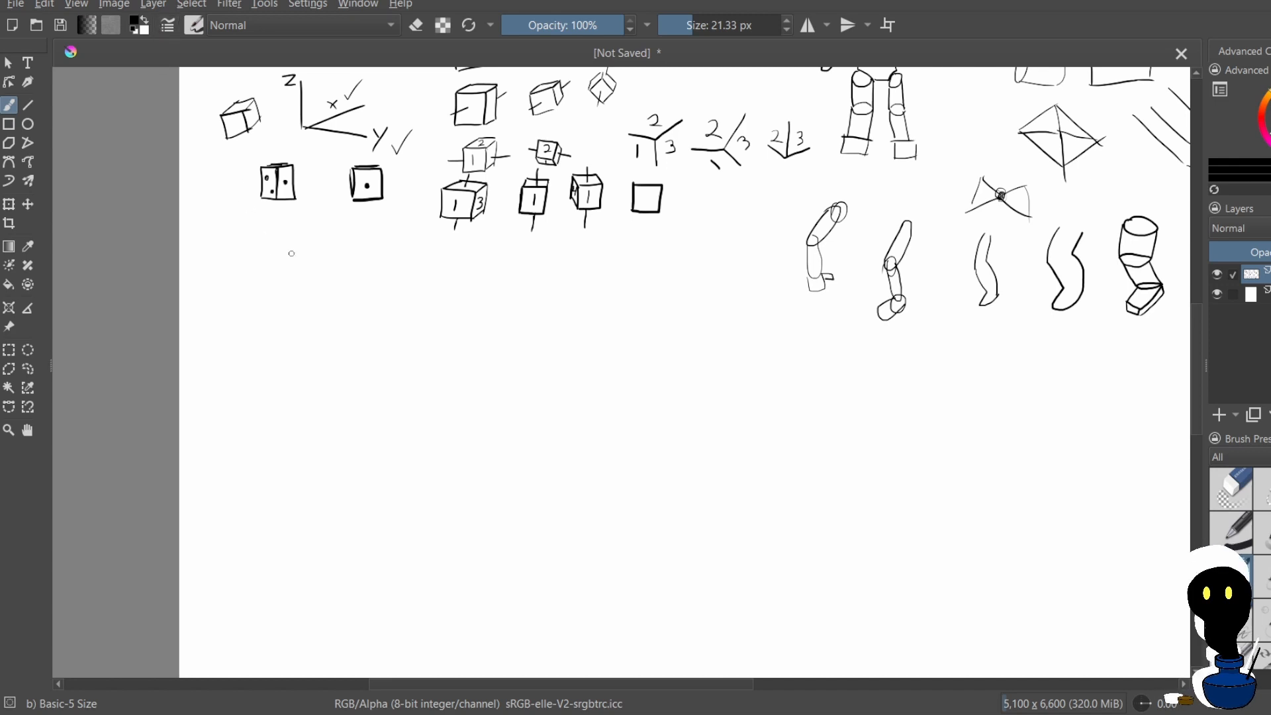
mouse_move(301, 294)
left_mouse_down()
mouse_move(302, 327)
mouse_move(362, 292)
mouse_move(364, 325)
mouse_move(340, 326)
mouse_move(369, 326)
left_mouse_up()
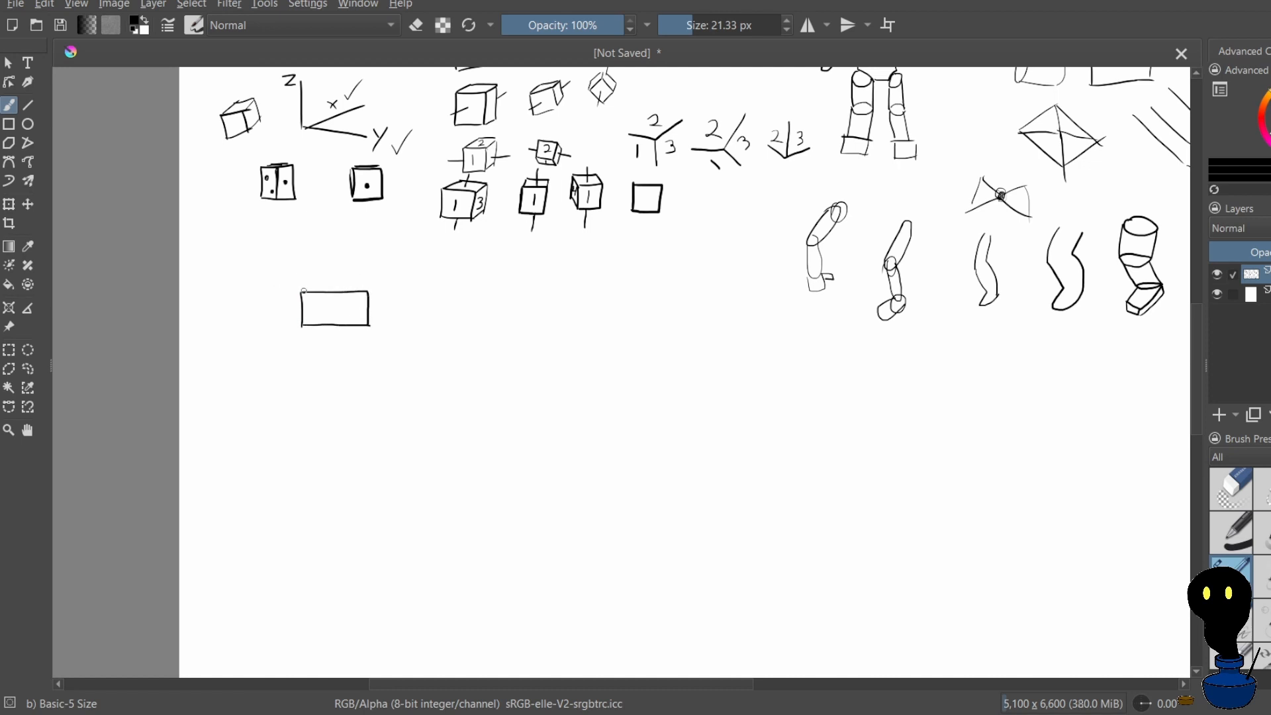
Try adding receding edges to the rectangle below the dotted dice, undoing those strokes and the rectangle itself
mouse_move(303, 291)
left_mouse_down()
mouse_move(379, 249)
mouse_move(391, 276)
mouse_move(433, 253)
mouse_move(356, 259)
mouse_move(386, 289)
mouse_move(436, 289)
mouse_move(392, 298)
left_mouse_up()
key("ctrl+z")
key("ctrl+z")
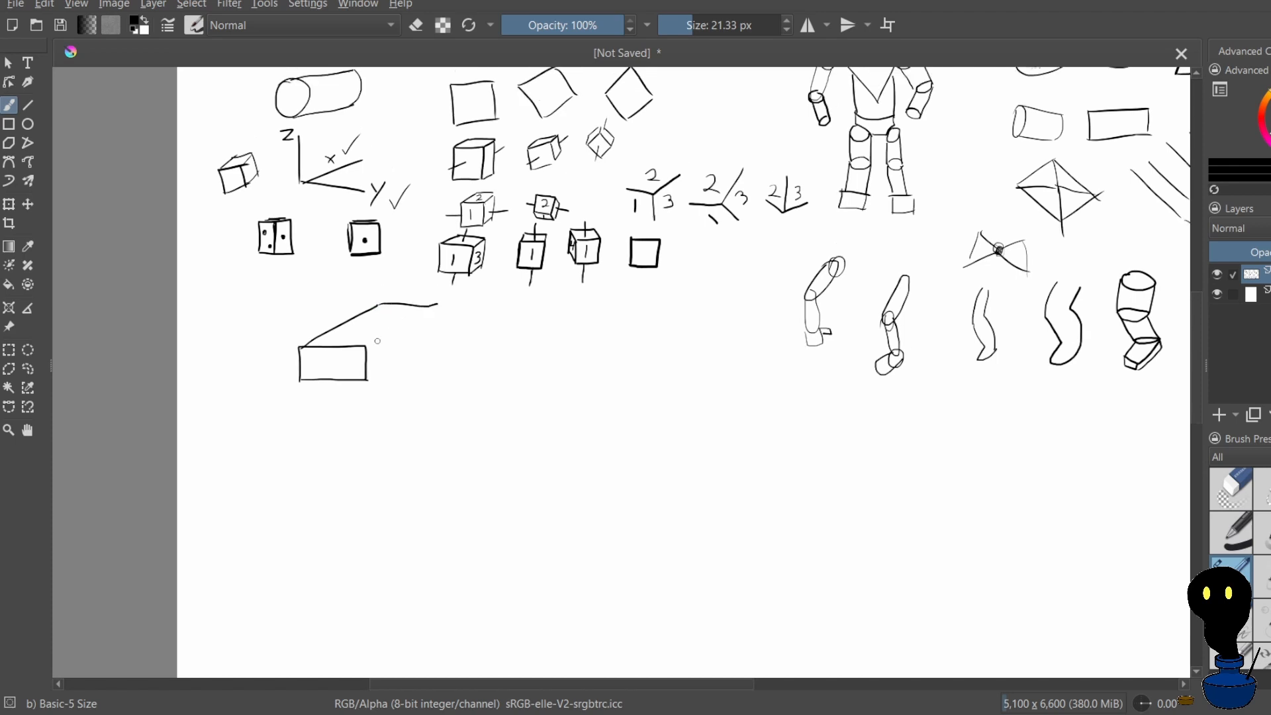
mouse_move(366, 347)
left_mouse_down()
mouse_move(434, 305)
mouse_move(382, 326)
mouse_move(375, 345)
mouse_move(313, 346)
mouse_move(299, 369)
mouse_move(316, 398)
mouse_move(417, 385)
mouse_move(416, 415)
mouse_move(328, 423)
left_mouse_up()
key("ctrl+z")
key("ctrl+z")
key("ctrl+z")
key("ctrl+z")
key("ctrl+z")
key("ctrl+z")
key("ctrl+z")
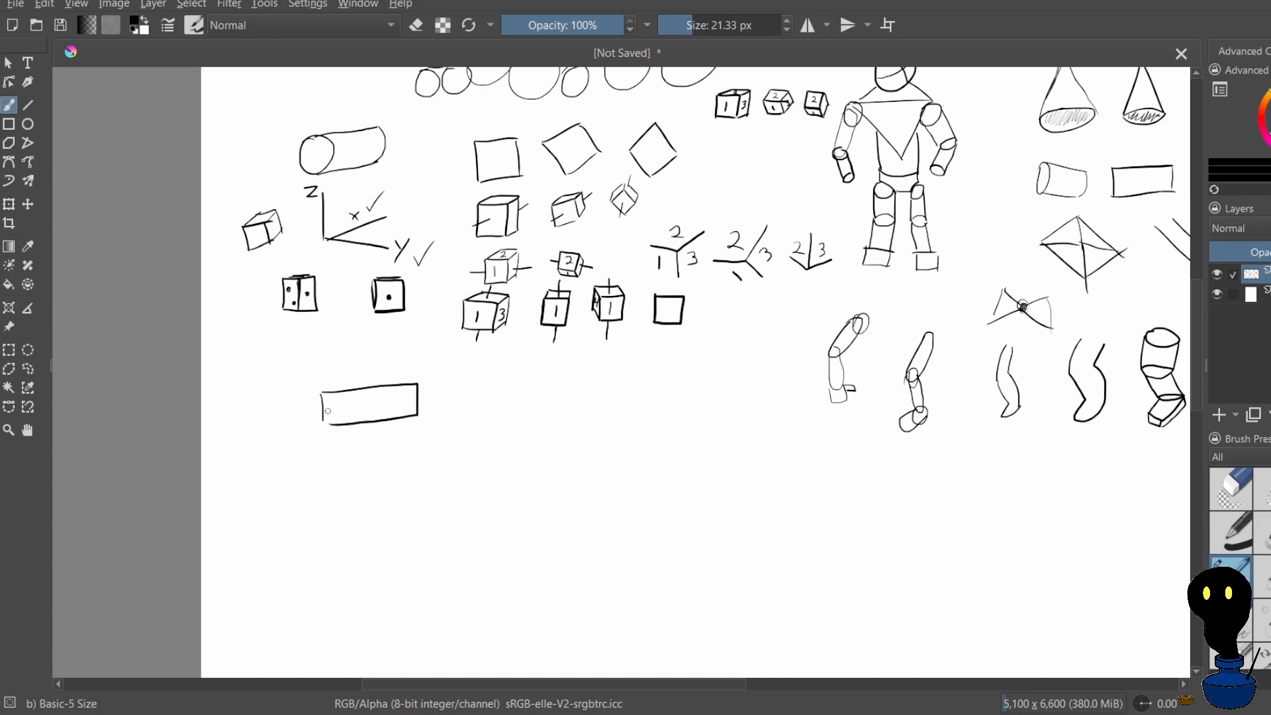
key("ctrl+z")
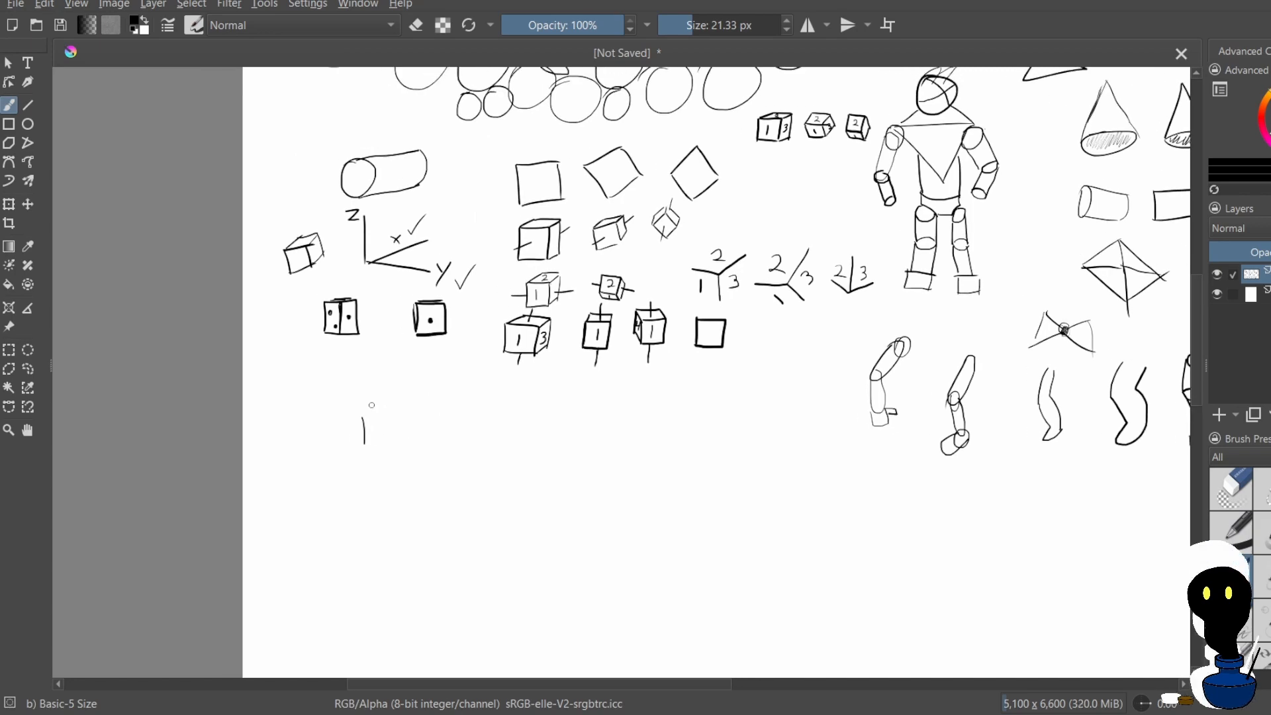
key("ctrl+z")
Draw a wide, slightly tilted rectangle in the empty area below the dotted dice as a box's front face
key("minus")
key("minus")
key("minus")
key("minus")
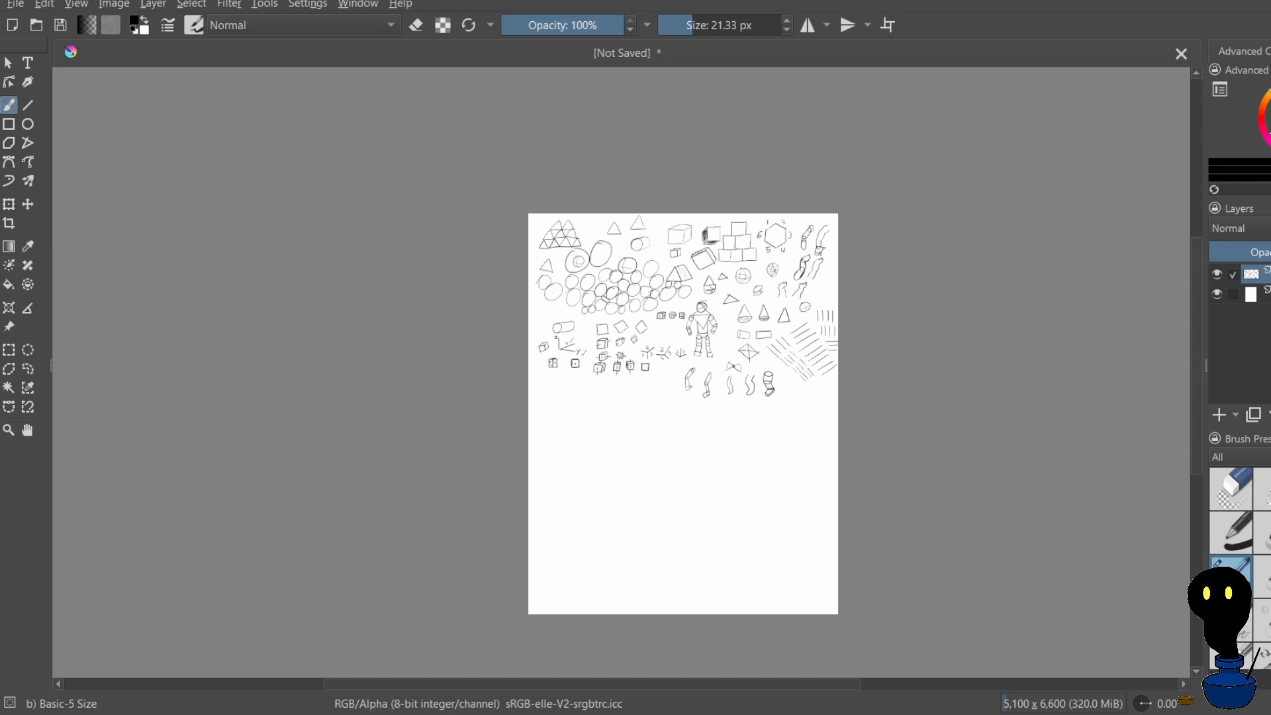
scroll(727, 526, "up", 2)
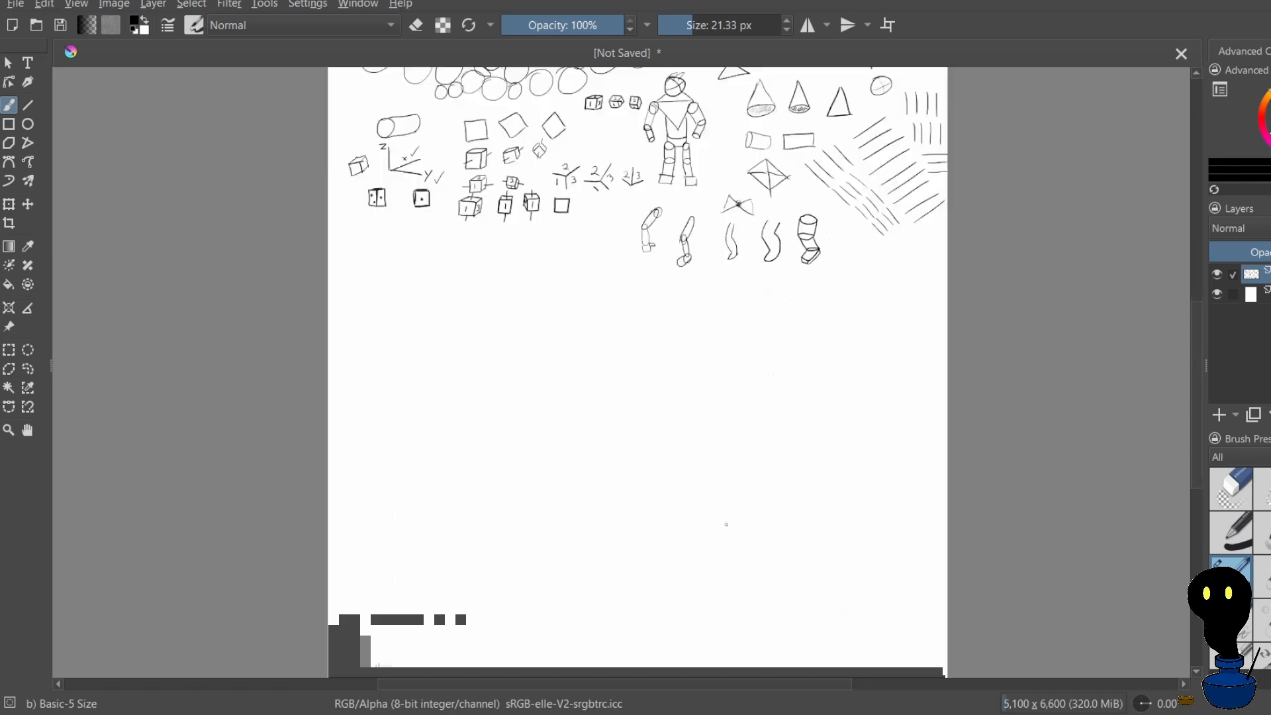
scroll(538, 459, "up", 2)
scroll(440, 433, "down", 2)
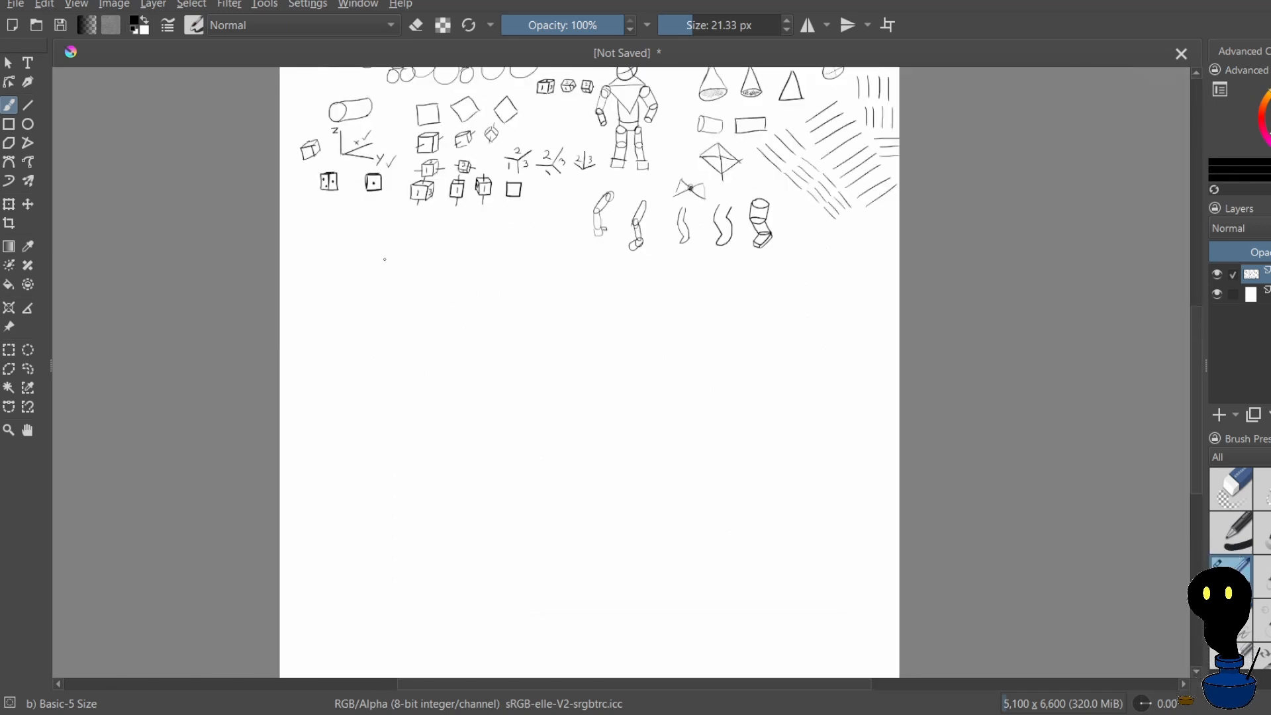
scroll(389, 258, "up", 2)
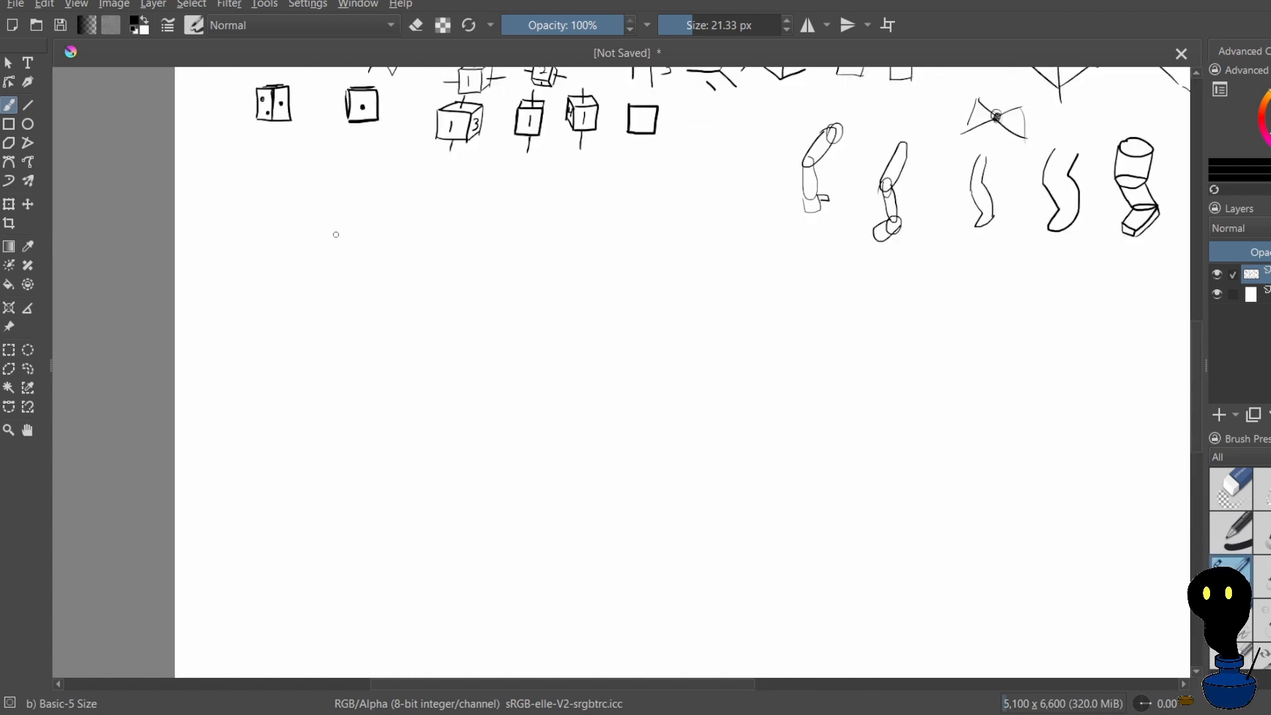
mouse_move(336, 233)
left_mouse_down()
mouse_move(338, 271)
mouse_move(364, 236)
mouse_move(453, 252)
left_mouse_up()
mouse_move(351, 274)
left_mouse_down()
mouse_move(437, 279)
mouse_move(407, 301)
mouse_move(427, 304)
mouse_move(426, 265)
mouse_move(426, 305)
left_mouse_up()
key("ctrl+z")
Extend the rectangle into a long flat box with receding parallel edges, a far top edge and a side face
left_click_drag(313, 247, 446, 181)
left_click_drag(430, 263, 527, 210)
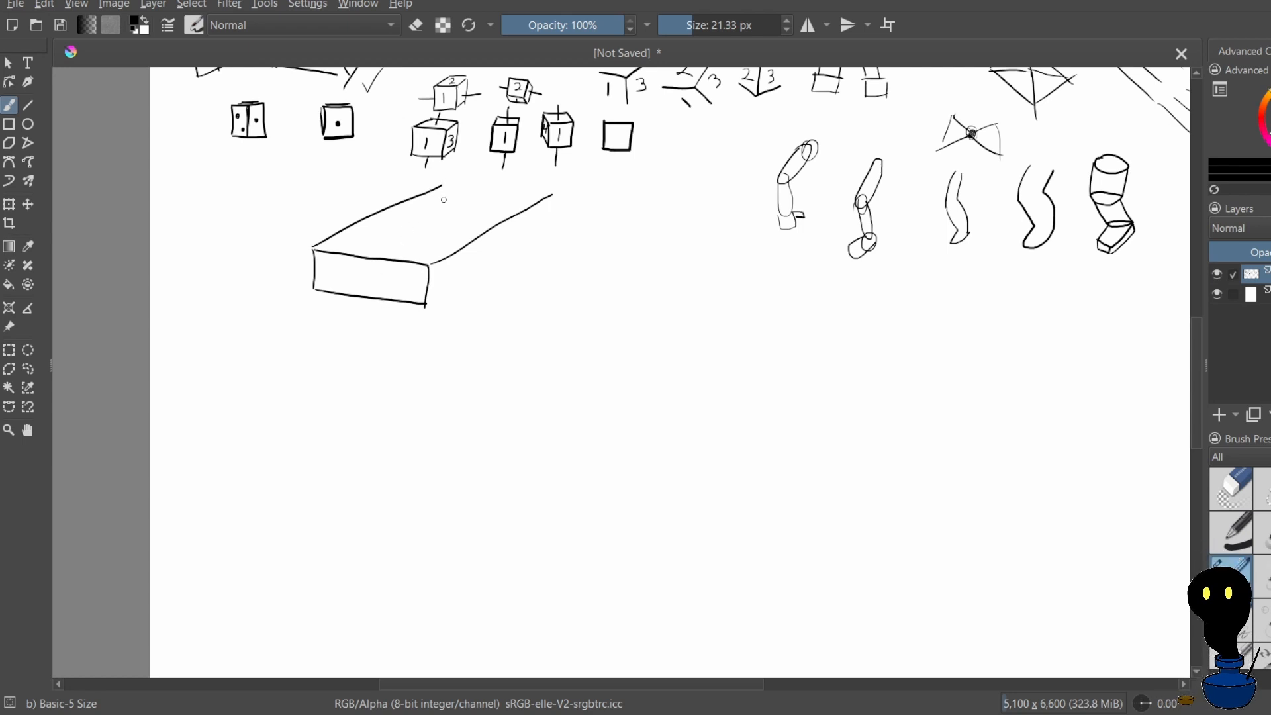
mouse_move(441, 185)
left_mouse_down()
mouse_move(551, 186)
mouse_move(474, 225)
mouse_move(480, 212)
mouse_move(537, 217)
left_mouse_up()
key("ctrl+z")
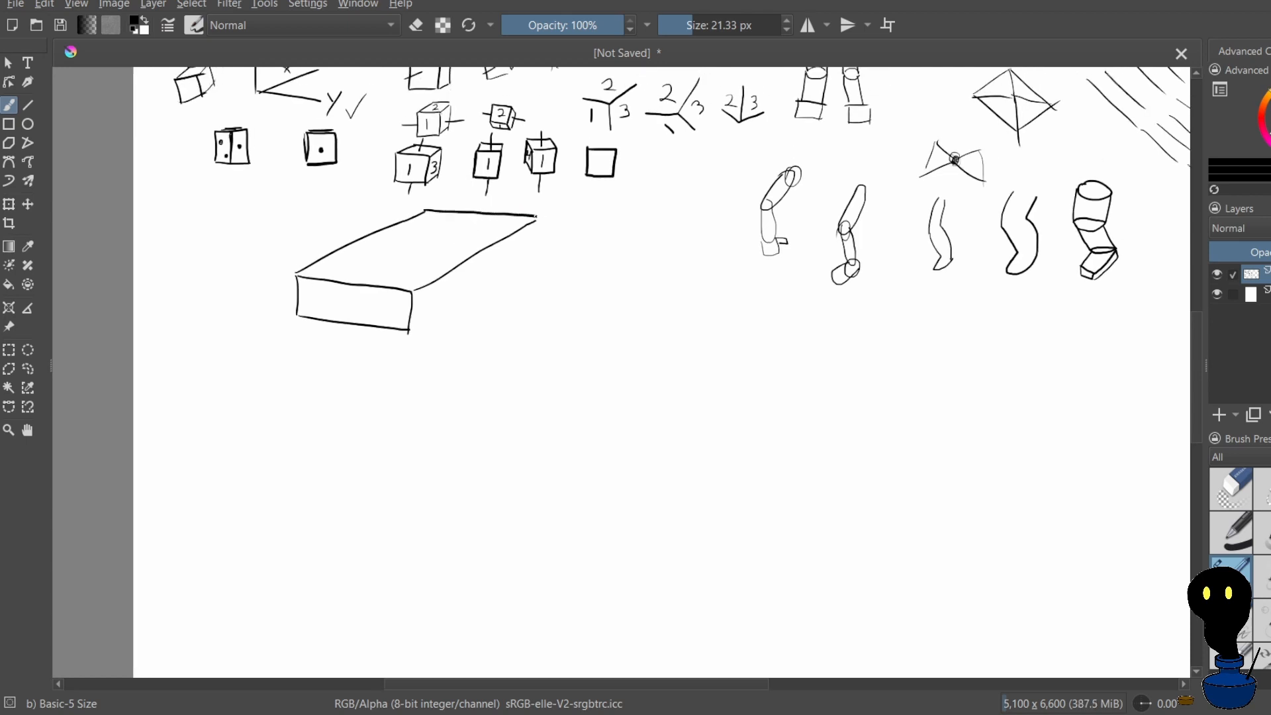
mouse_move(411, 333)
left_mouse_down()
mouse_move(538, 261)
mouse_move(538, 222)
mouse_move(541, 260)
left_mouse_up()
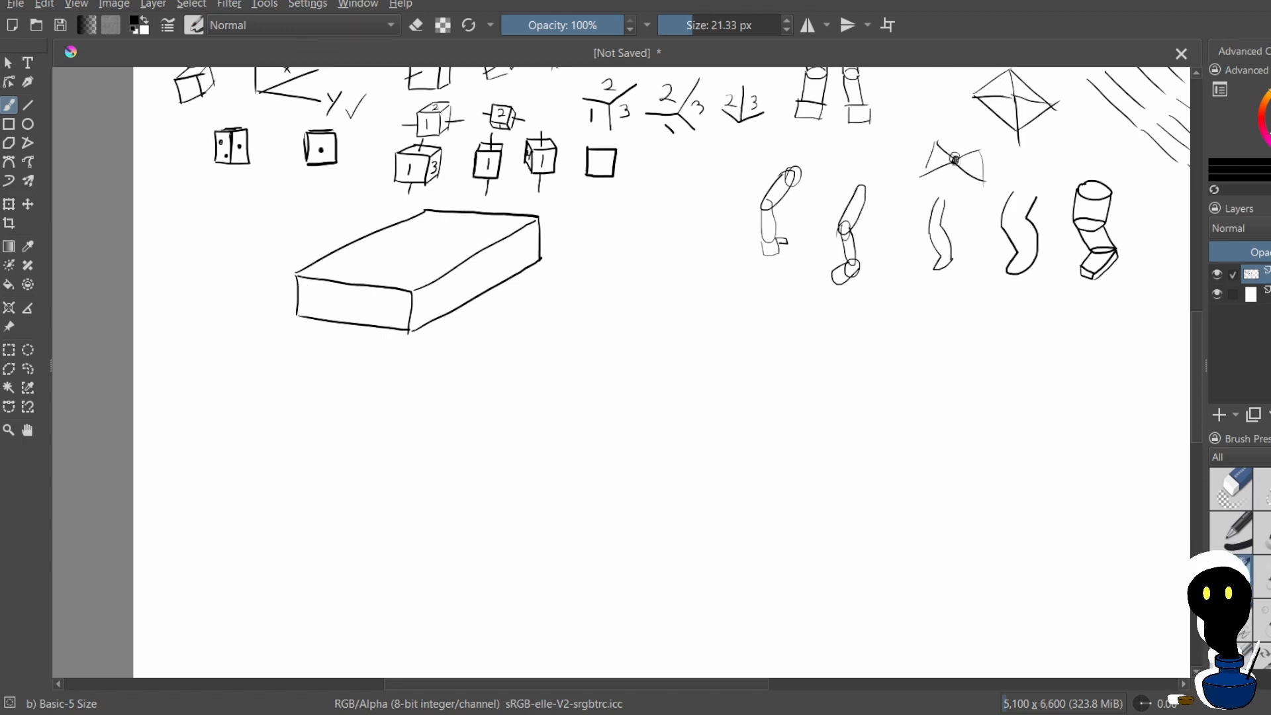
mouse_move(300, 285)
left_mouse_down()
mouse_move(322, 284)
mouse_move(318, 310)
mouse_move(333, 298)
mouse_move(421, 323)
left_mouse_up()
key("ctrl+z")
key("ctrl+z")
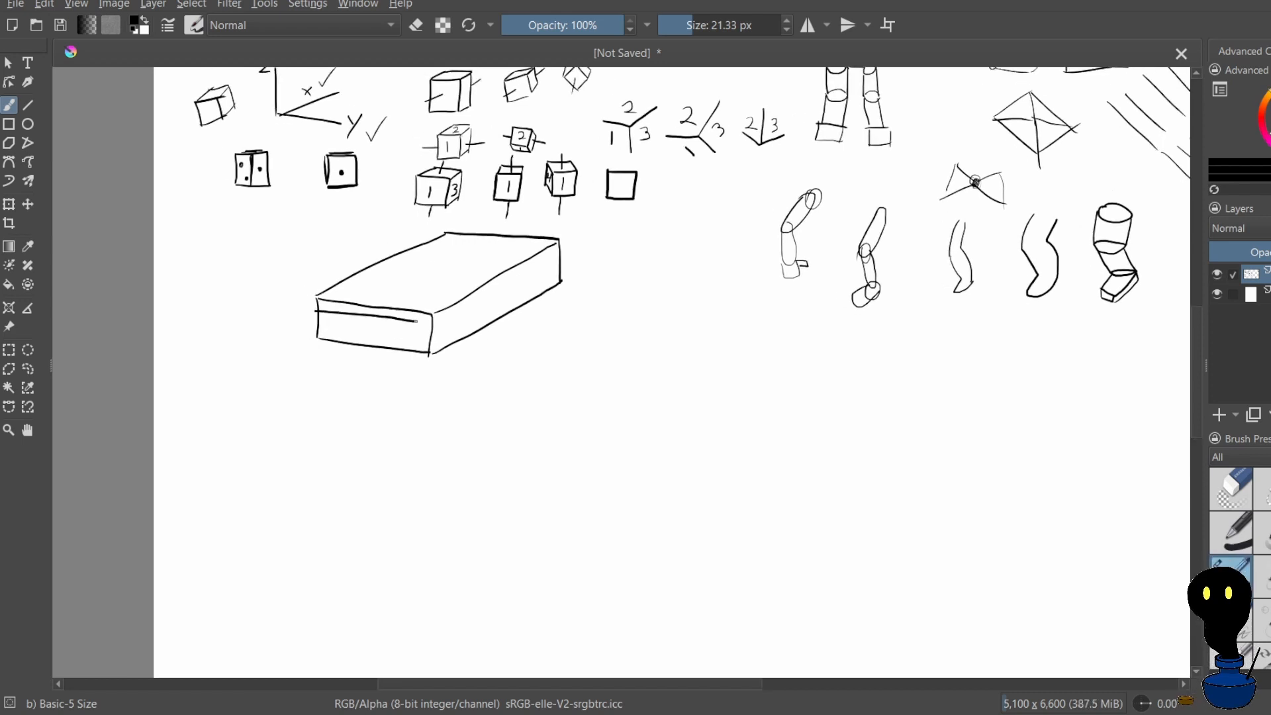
key("ctrl+z")
left_click_drag(311, 316, 340, 317)
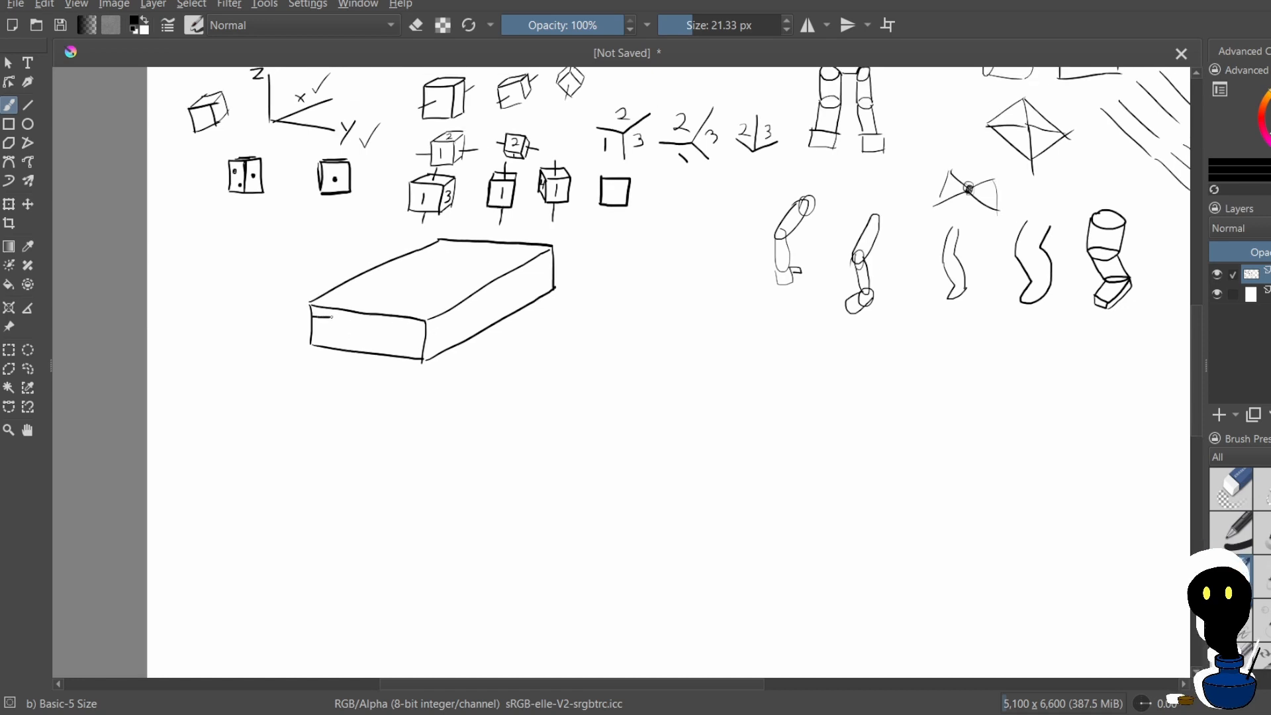
key("ctrl+z")
left_click_drag(316, 320, 369, 327)
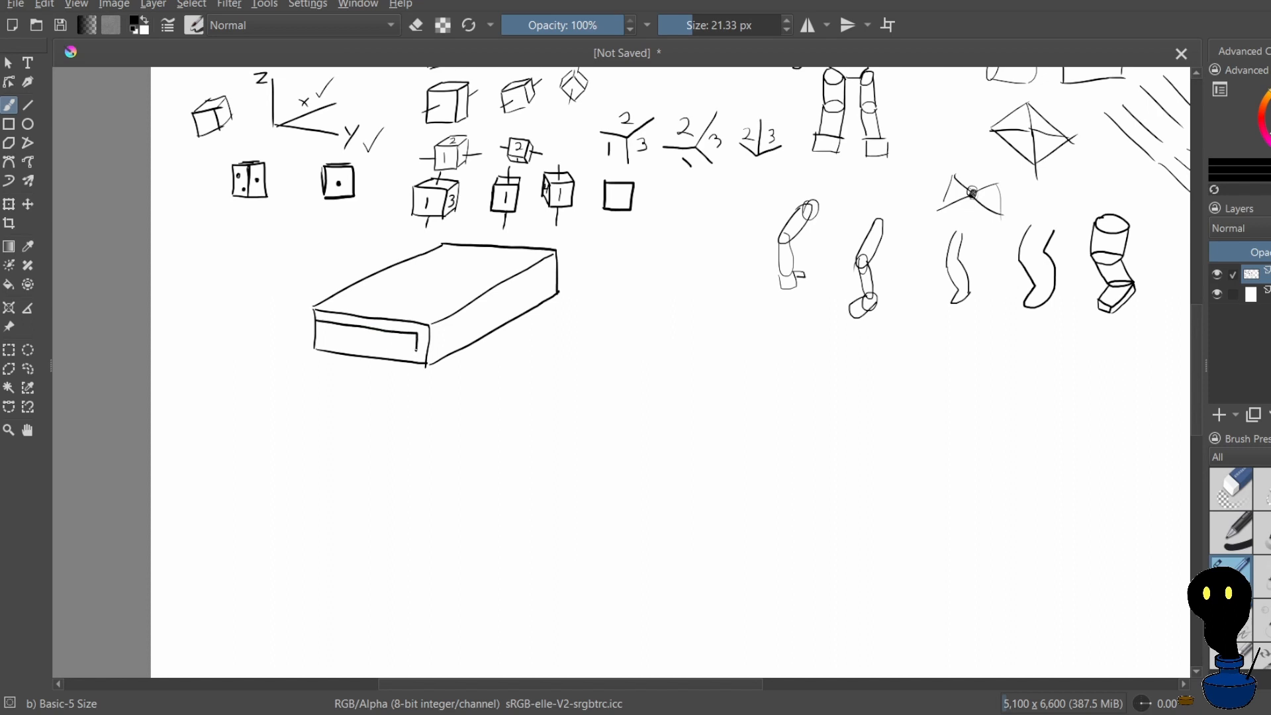
mouse_move(316, 340)
left_mouse_down()
mouse_move(415, 357)
mouse_move(309, 346)
mouse_move(389, 356)
left_mouse_up()
key("ctrl+z")
key("ctrl+z")
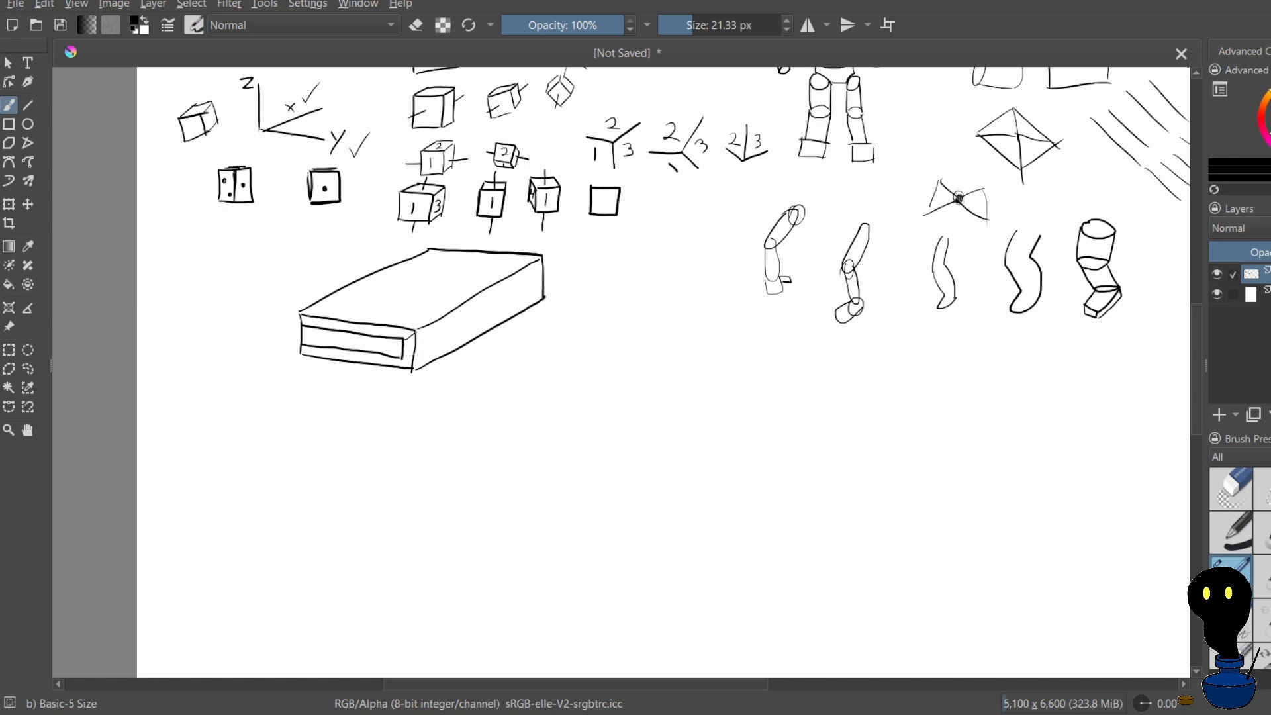
left_click_drag(412, 355, 415, 352)
mouse_move(417, 355)
left_mouse_down()
mouse_move(447, 335)
mouse_move(417, 360)
mouse_move(540, 289)
left_mouse_up()
key("ctrl+z")
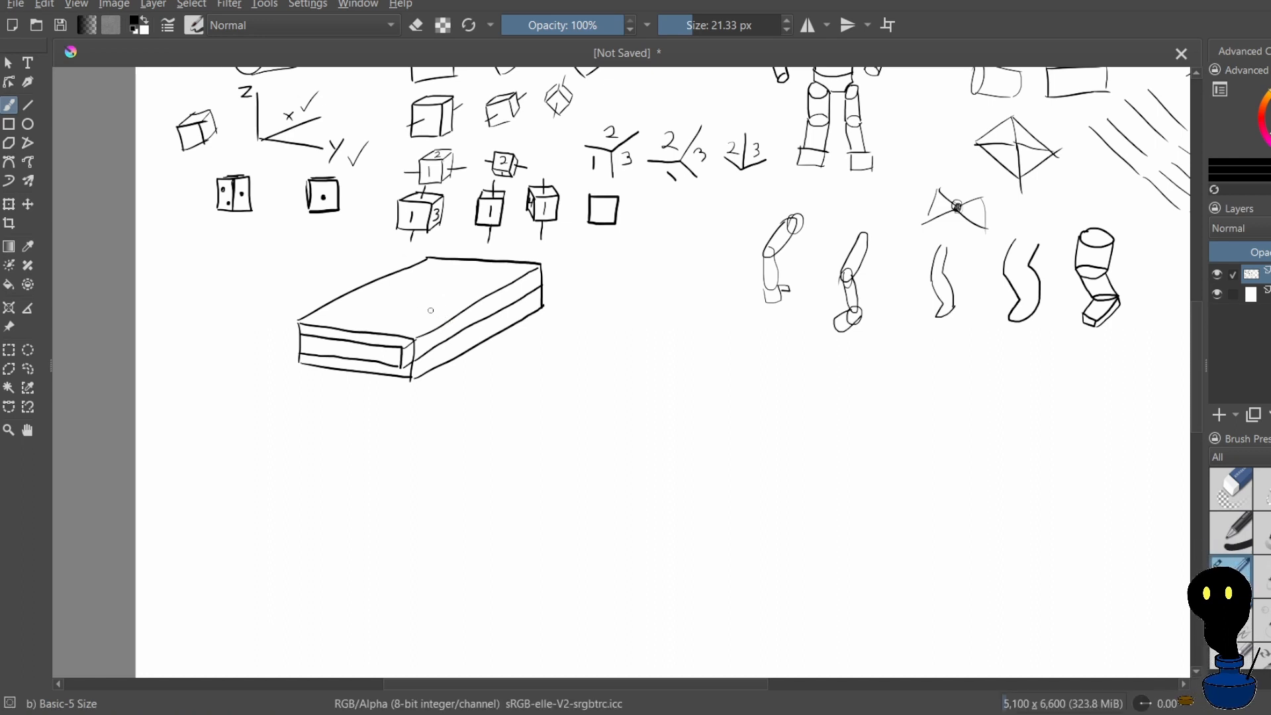
left_click(416, 24)
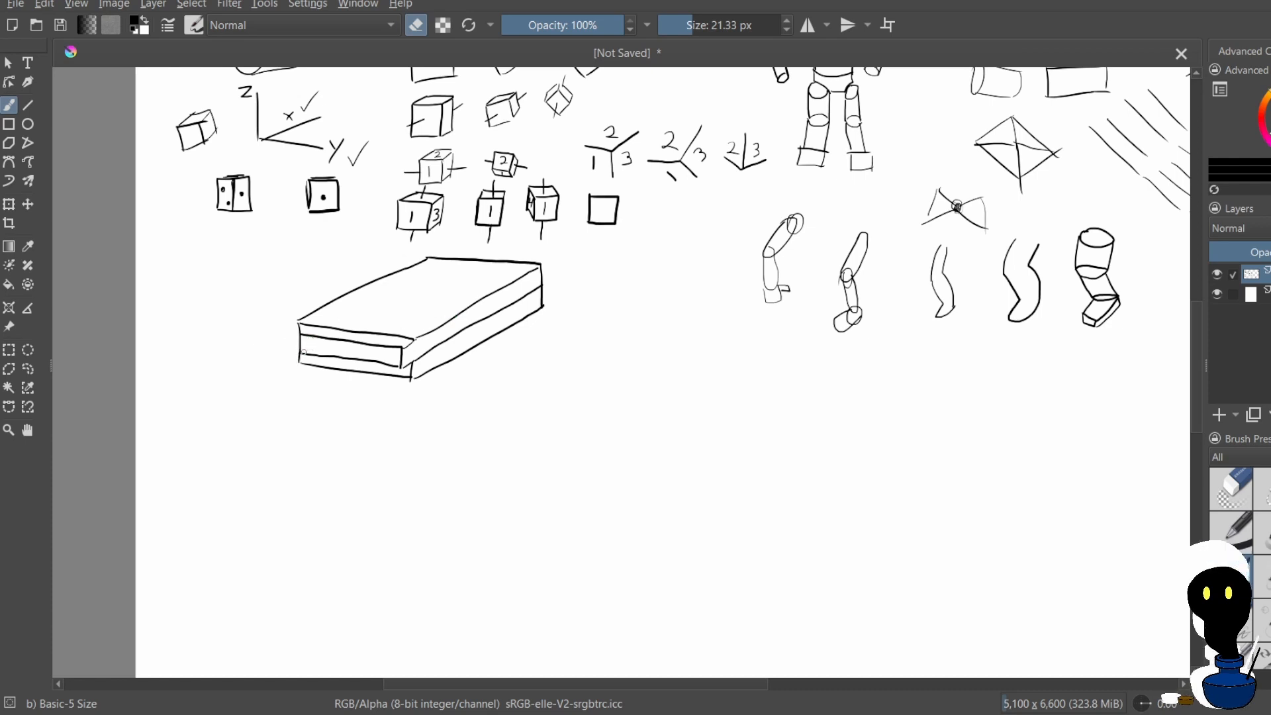
left_click_drag(322, 331, 314, 376)
key("ctrl+z")
key("ctrl+z")
key("ctrl+z")
key("ctrl+z")
key("ctrl+z")
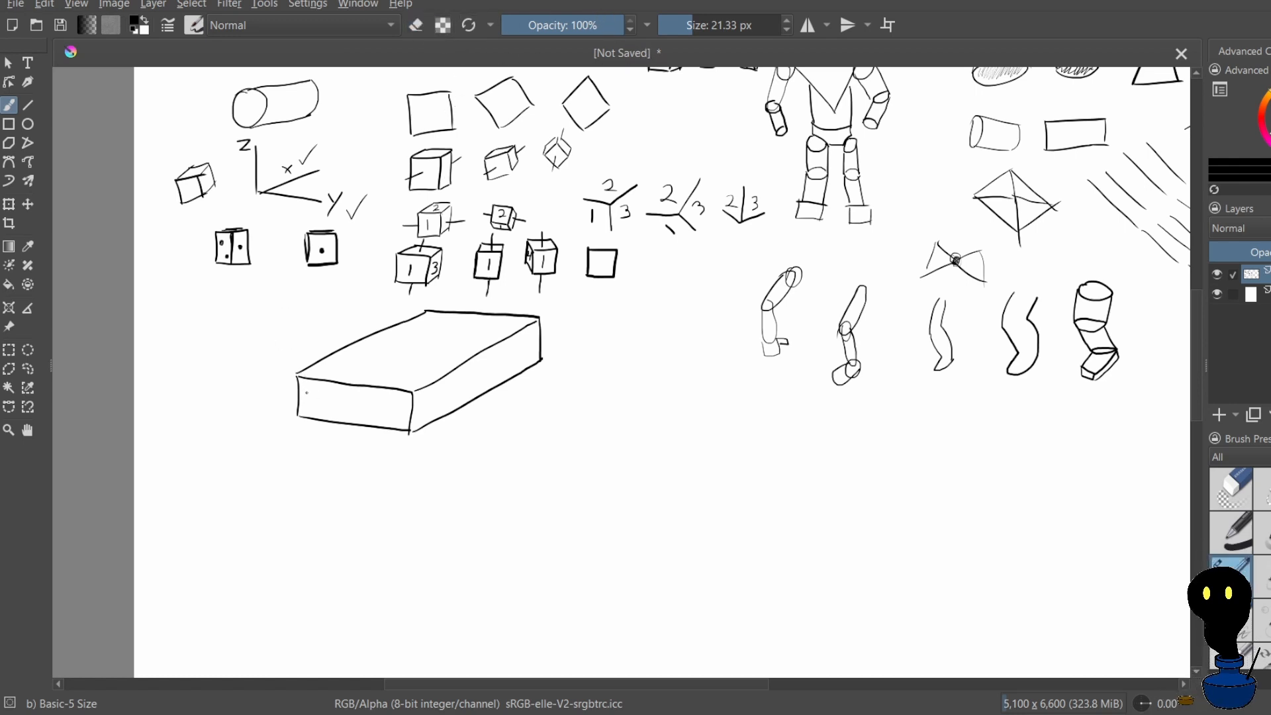
Draw a narrow inset panel on the flat box's front face, its lines parallel to the face's edges
mouse_move(306, 393)
left_mouse_down()
mouse_move(393, 407)
mouse_move(392, 423)
left_mouse_up()
key("ctrl+z")
left_click_drag(310, 411, 392, 424)
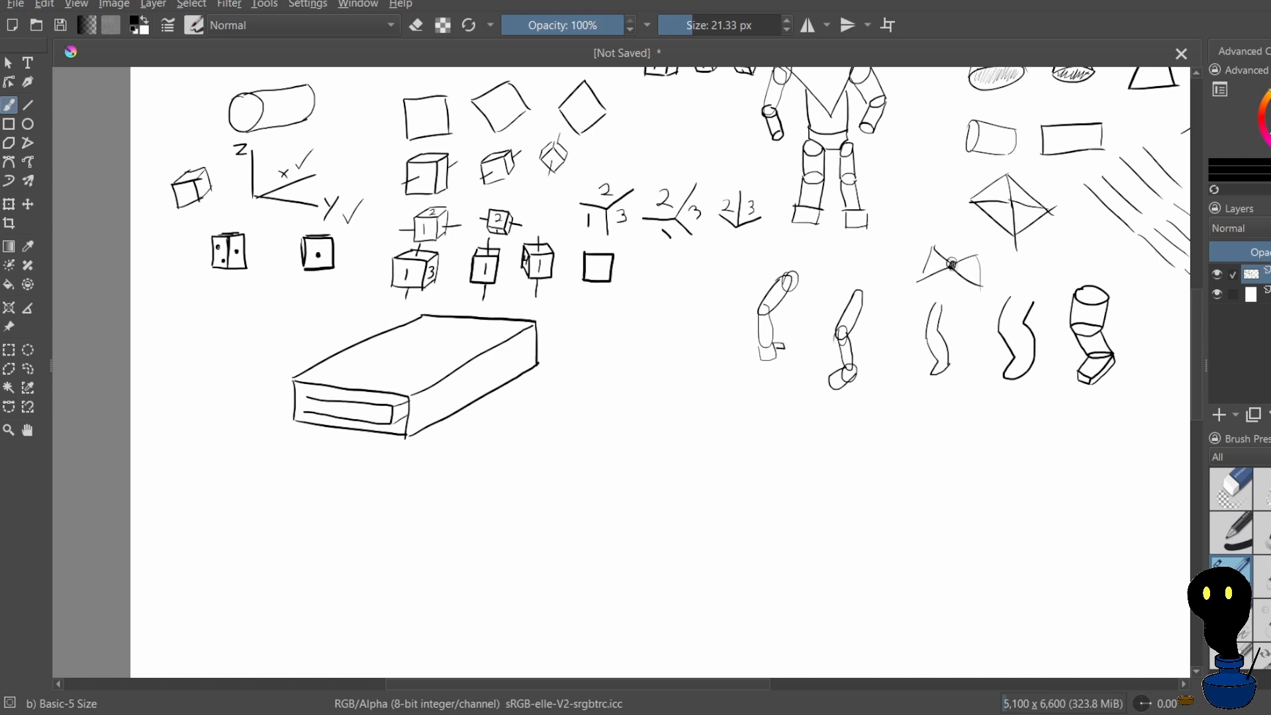
Draw a matching narrow inset panel along the flat box's long side face, undoing and redrawing misaligned lines
left_click_drag(410, 398, 536, 335)
left_click_drag(411, 412, 535, 354)
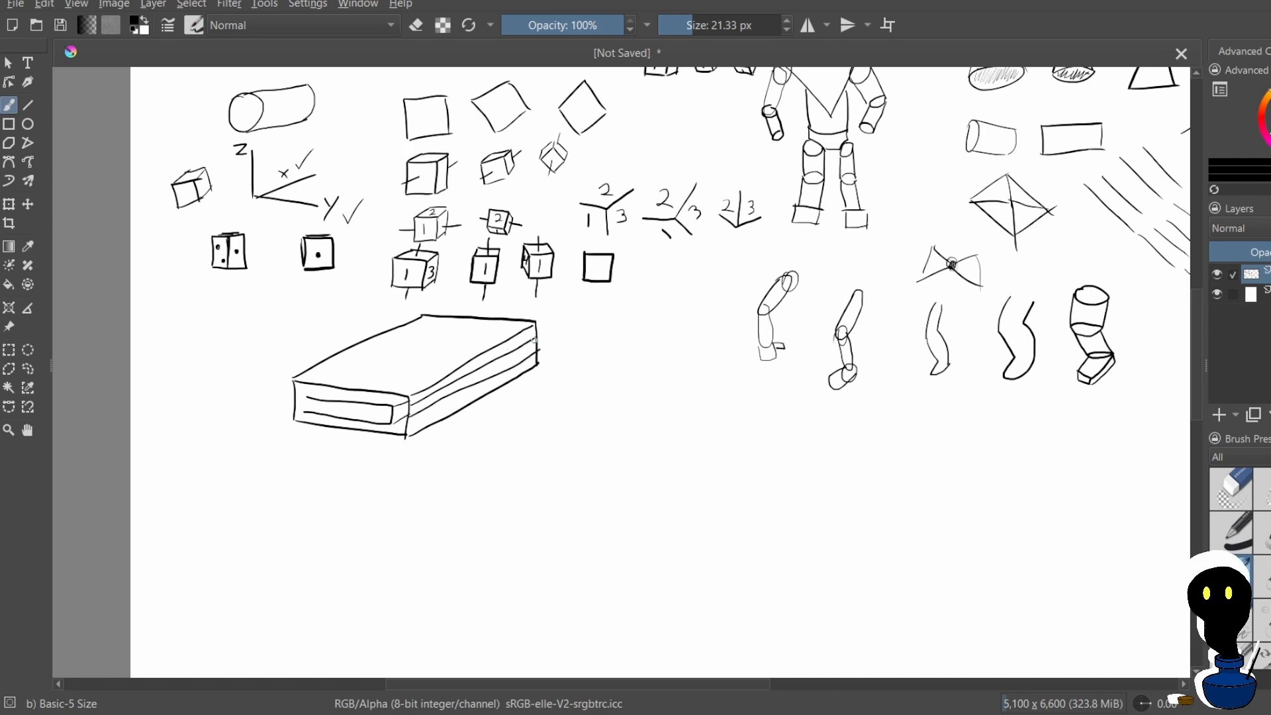
key("ctrl+z")
key("ctrl+z")
mouse_move(527, 353)
left_mouse_down()
mouse_move(419, 413)
mouse_move(509, 360)
left_mouse_up()
key("ctrl+z")
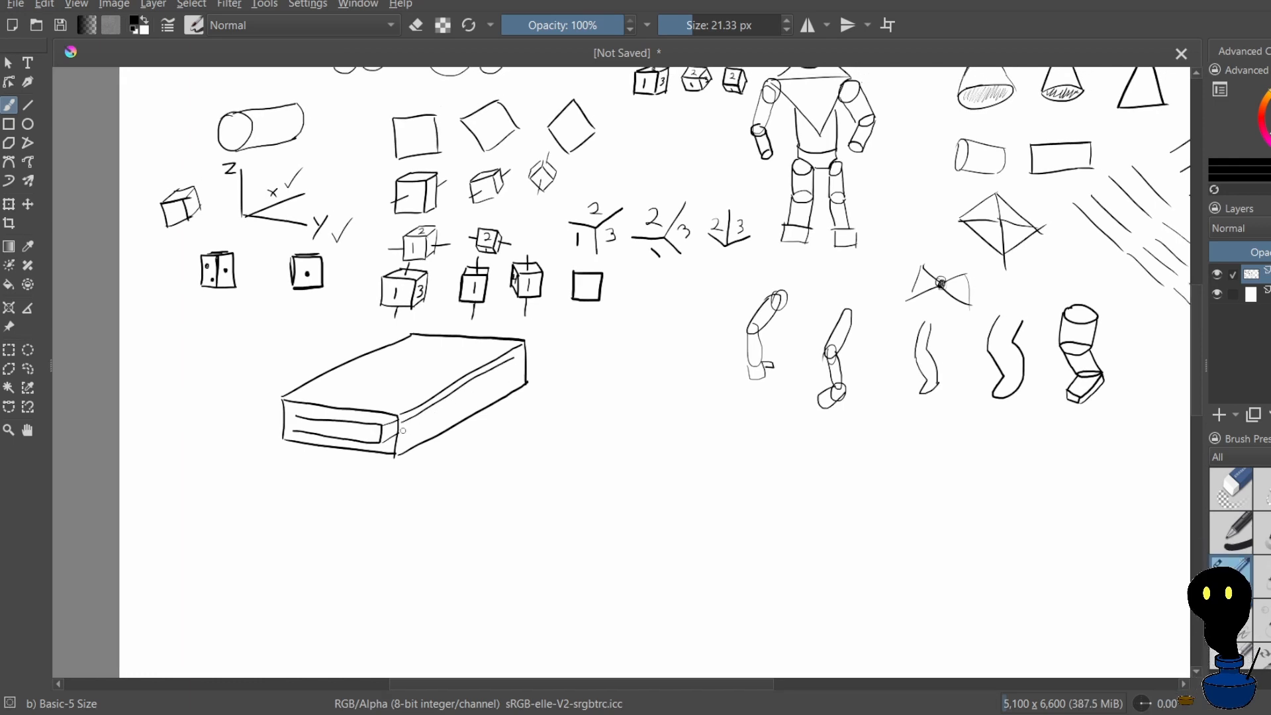
left_click_drag(401, 432, 512, 373)
key("ctrl+z")
left_click_drag(514, 377, 471, 411)
key("ctrl+z")
left_click_drag(399, 447, 490, 394)
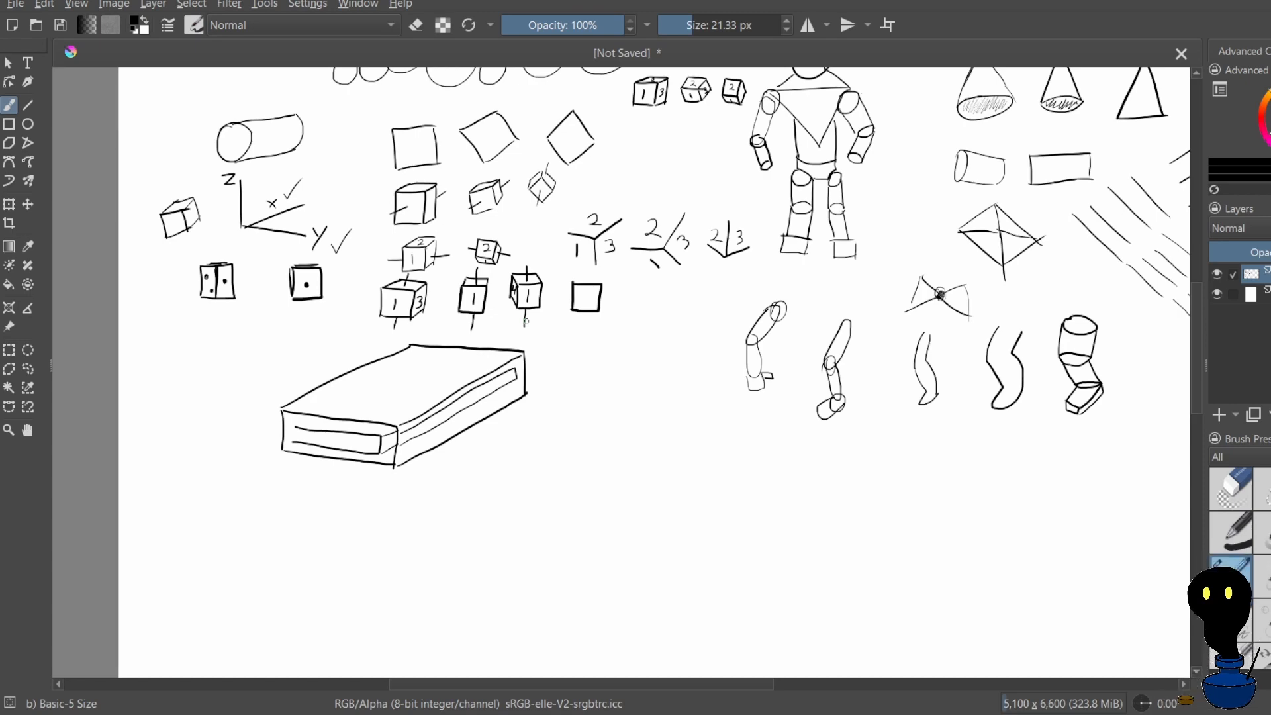
Draw a slanted parallelogram to the right of the flat box as the top face of a second box
scroll(526, 331, "down", 2)
scroll(565, 352, "up", 6)
scroll(563, 374, "down", 5)
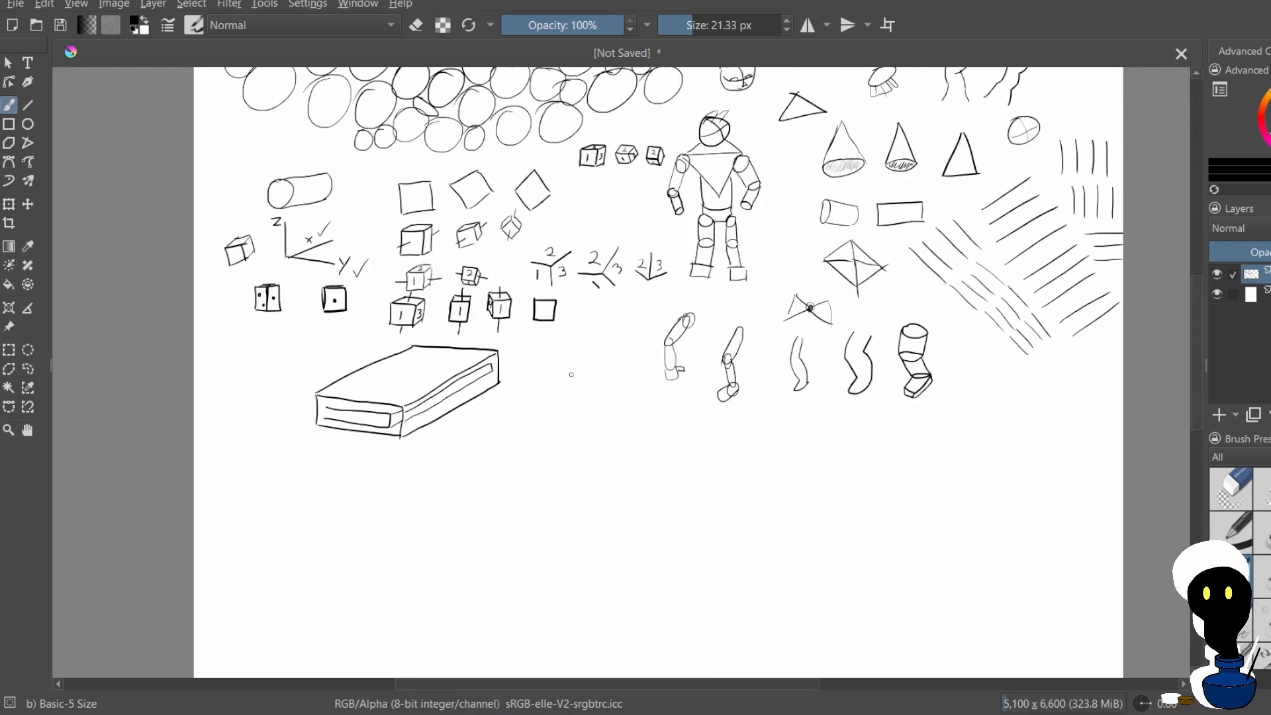
scroll(576, 376, "up", 3)
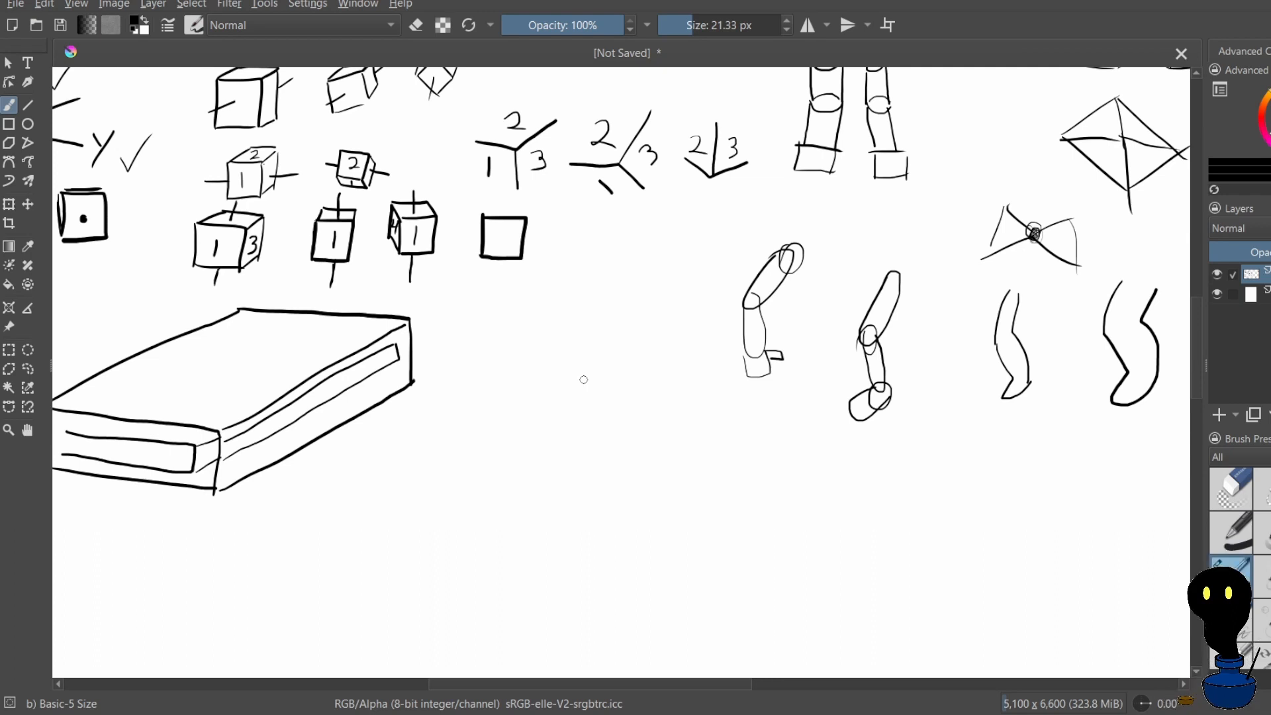
mouse_move(563, 341)
left_mouse_down()
mouse_move(528, 373)
mouse_move(539, 378)
mouse_move(564, 339)
mouse_move(637, 362)
left_mouse_up()
left_click_drag(473, 430, 559, 457)
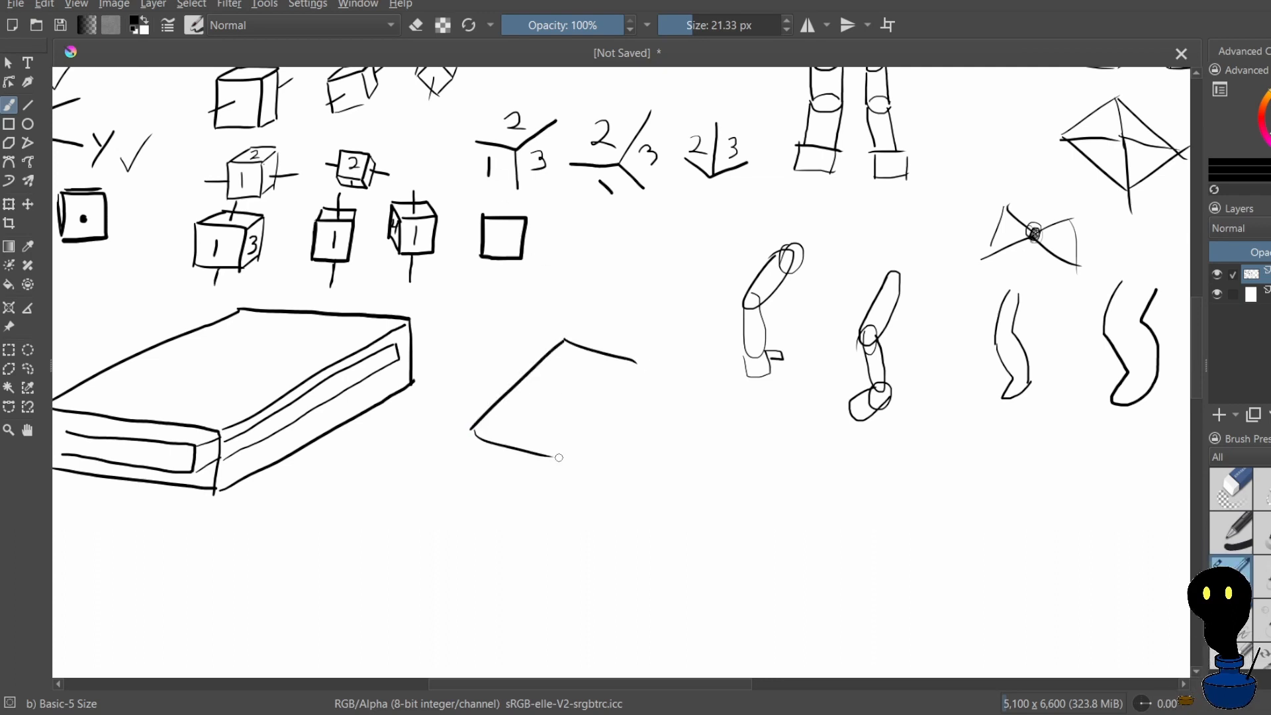
left_click_drag(633, 362, 551, 457)
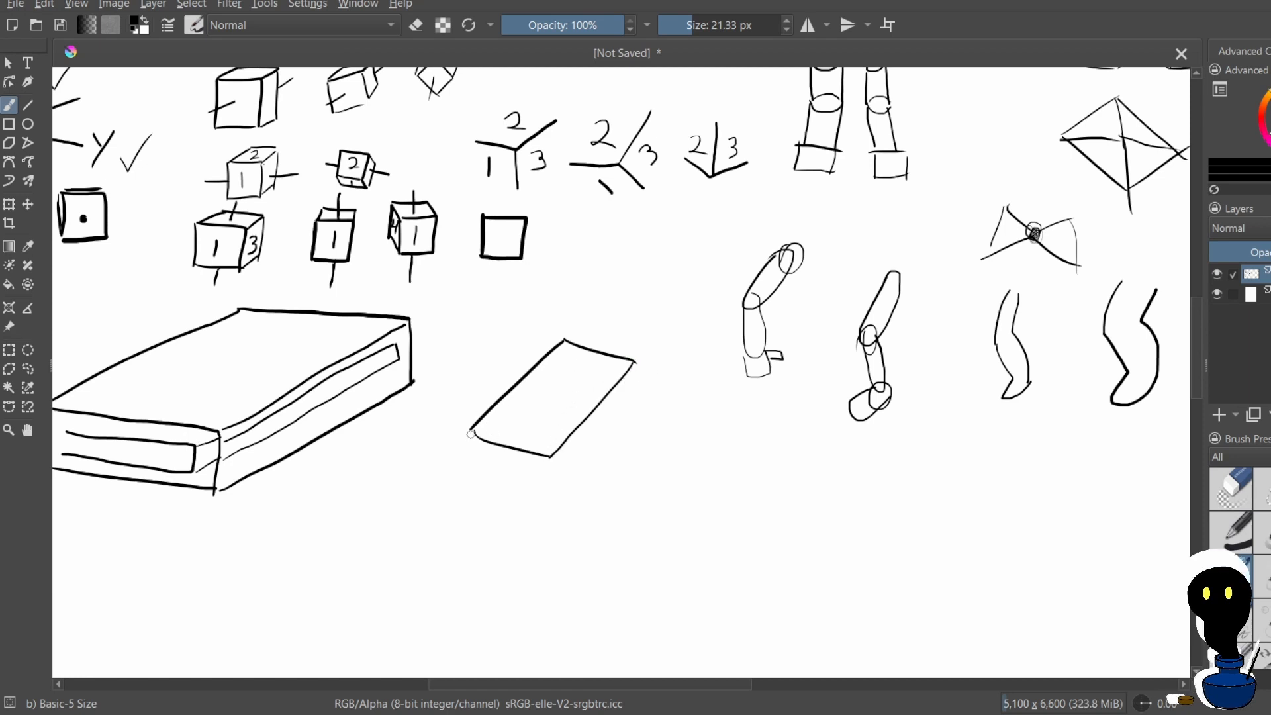
Give the parallelogram thickness with front and side faces to form a thin slanted box, redrawing its lower front edge
mouse_move(470, 432)
left_mouse_down()
mouse_move(470, 463)
mouse_move(535, 478)
left_mouse_up()
key("ctrl+z")
key("Up")
key("ctrl+z")
mouse_move(509, 480)
left_mouse_down()
mouse_move(481, 481)
mouse_move(526, 491)
left_mouse_up()
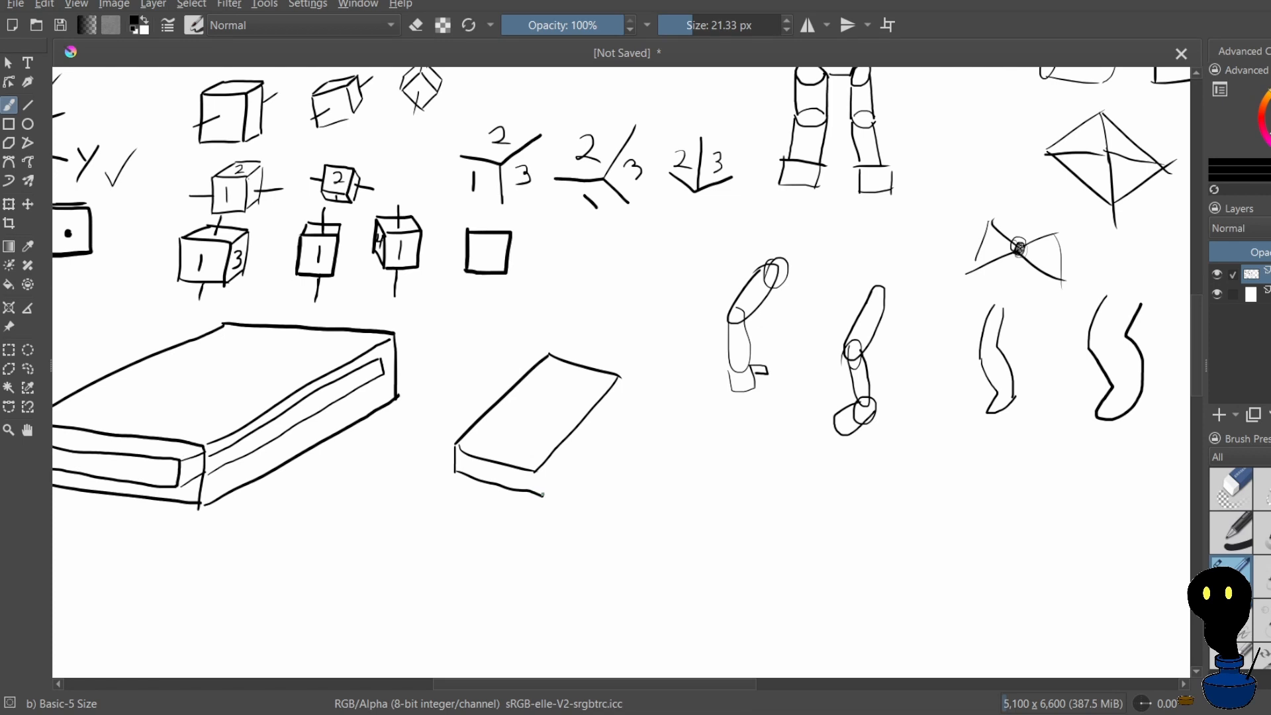
key("ctrl+z")
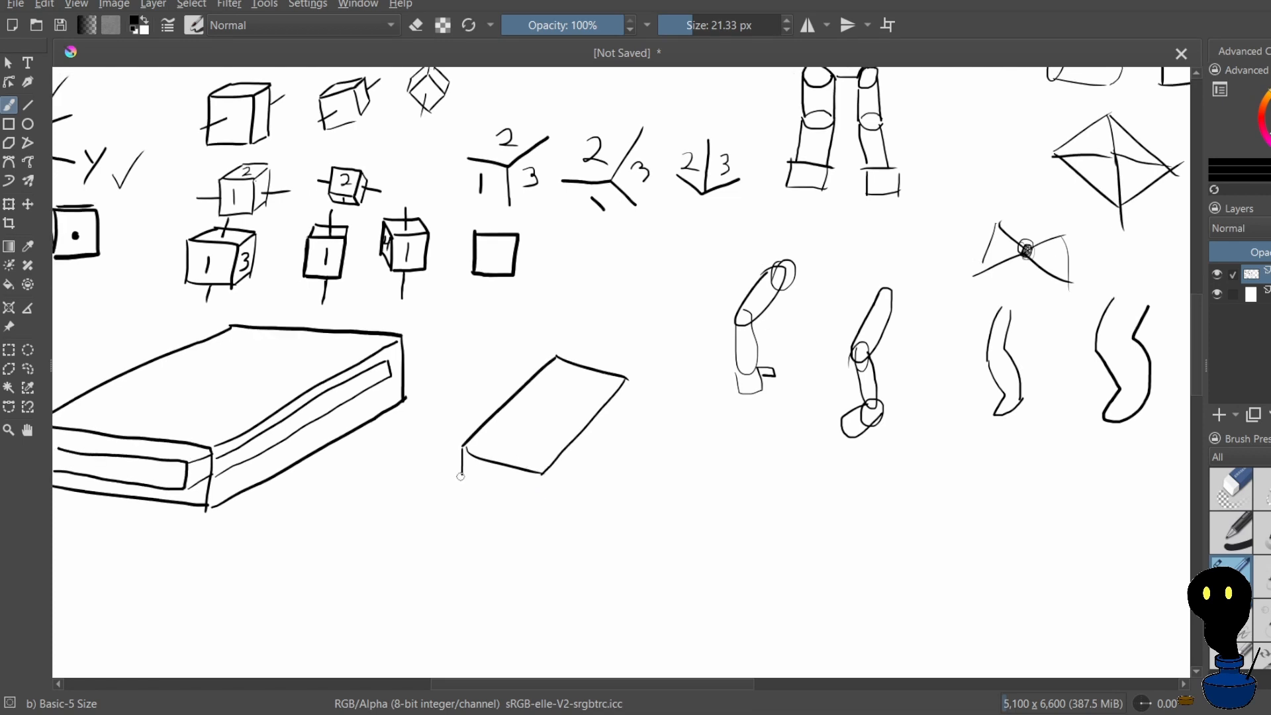
left_click_drag(551, 501, 555, 500)
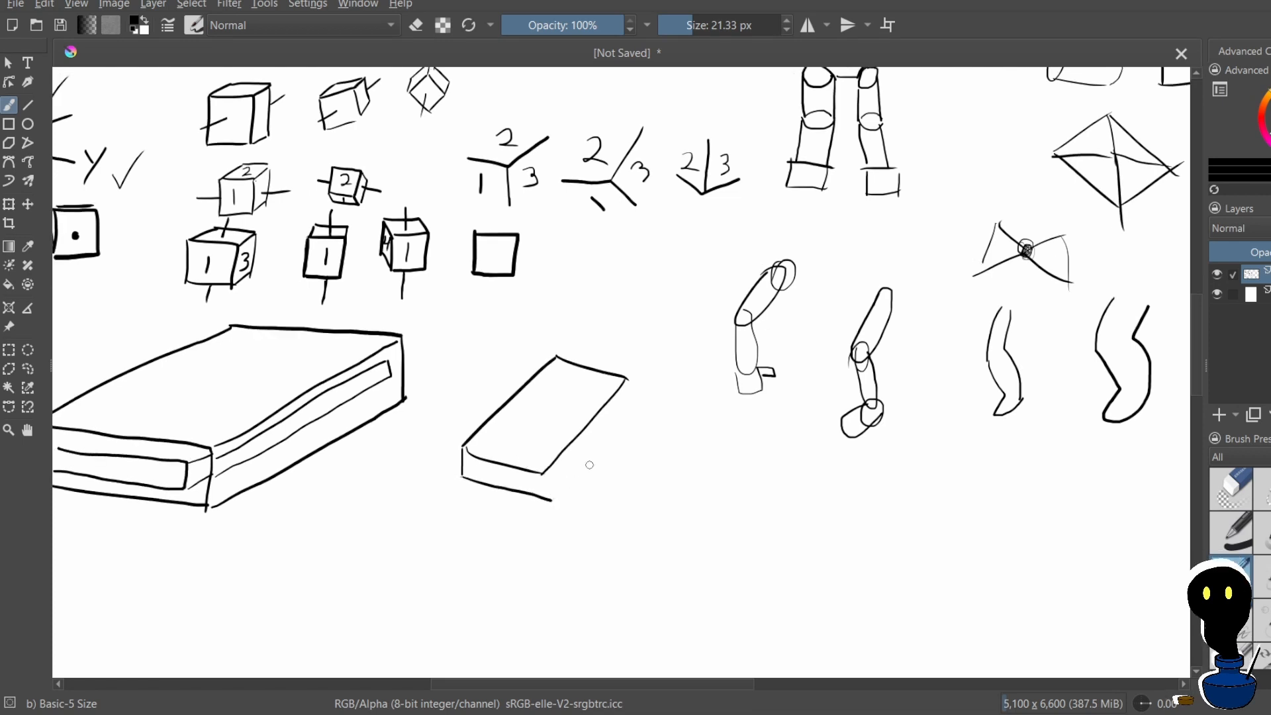
key("ctrl+z")
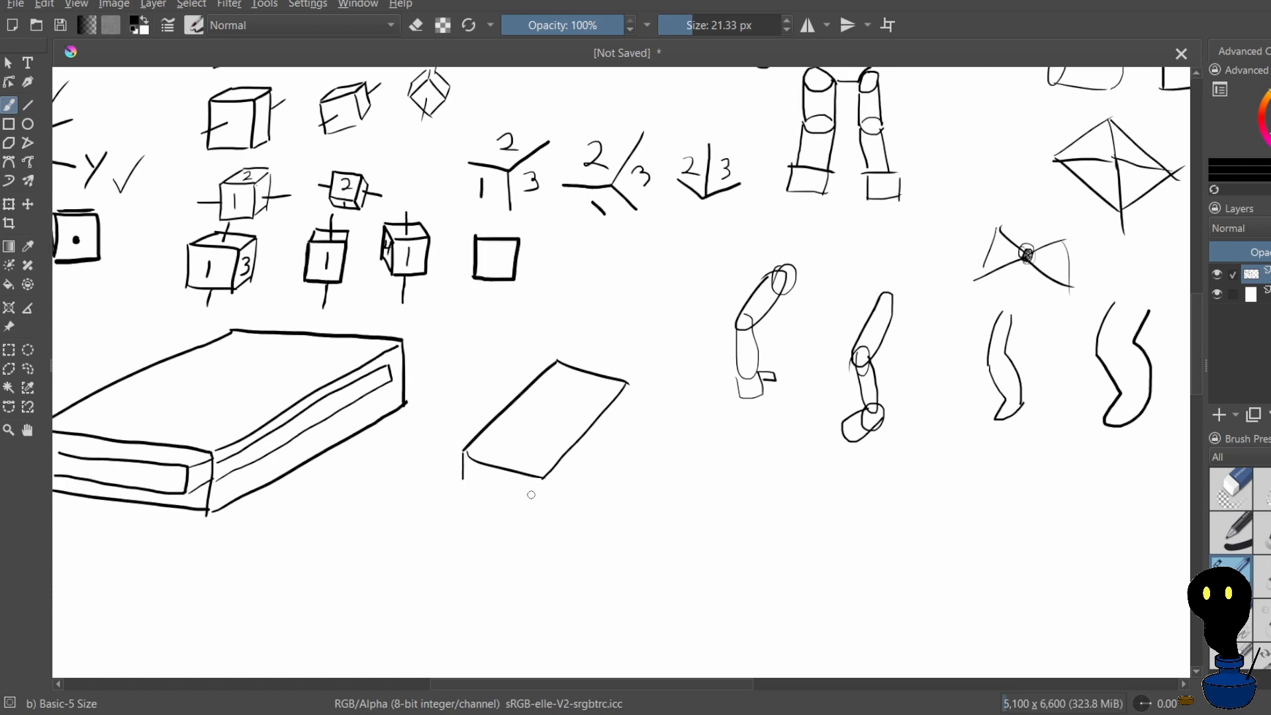
left_click_drag(464, 481, 504, 497)
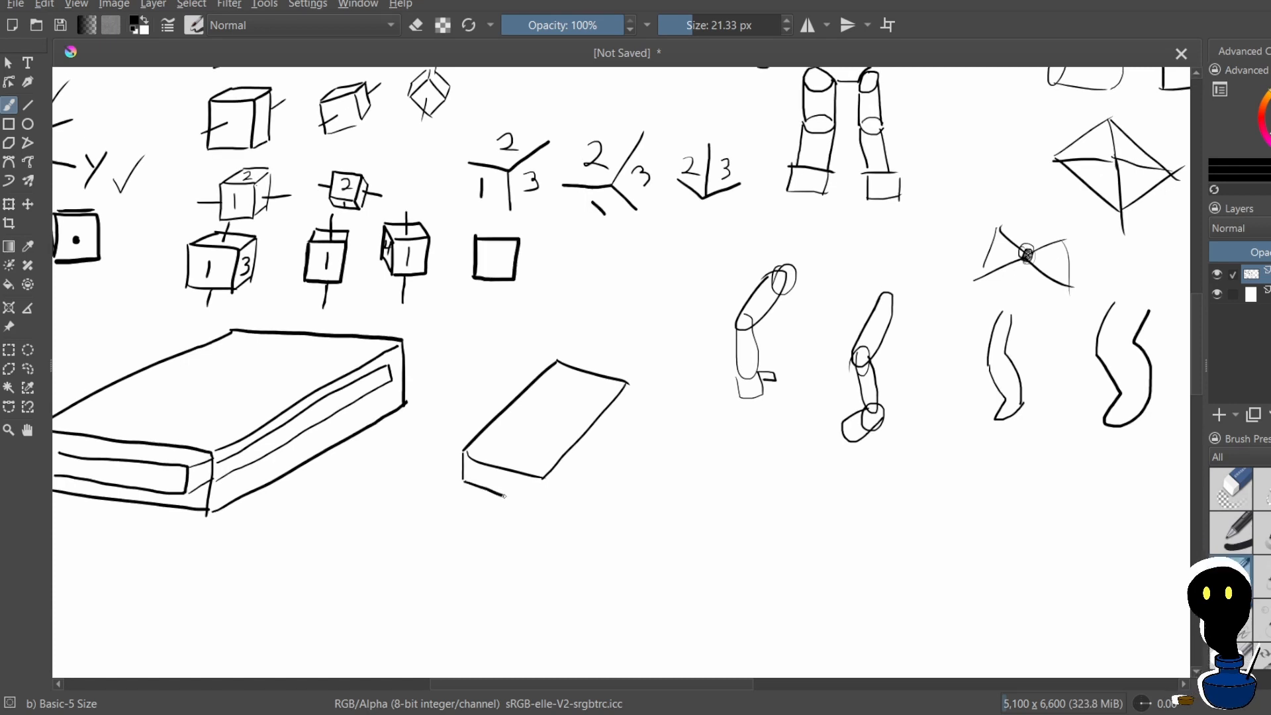
left_click_drag(504, 496, 550, 504)
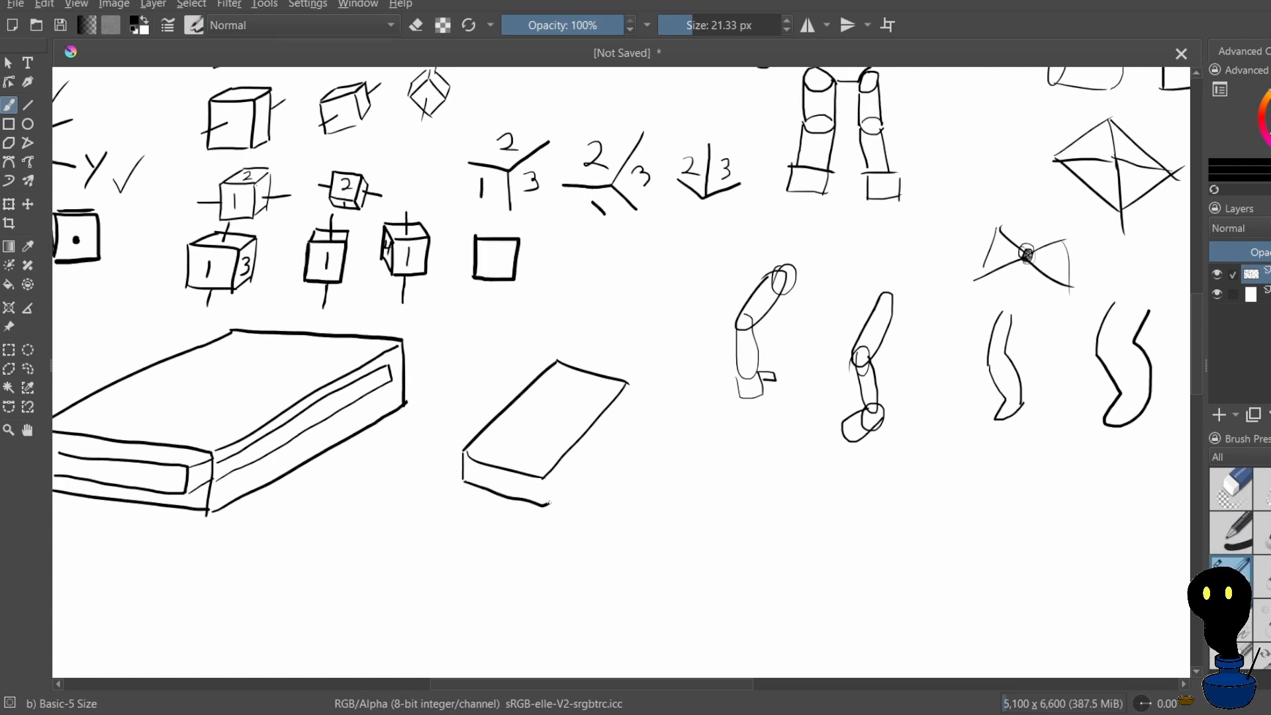
key("ctrl+z")
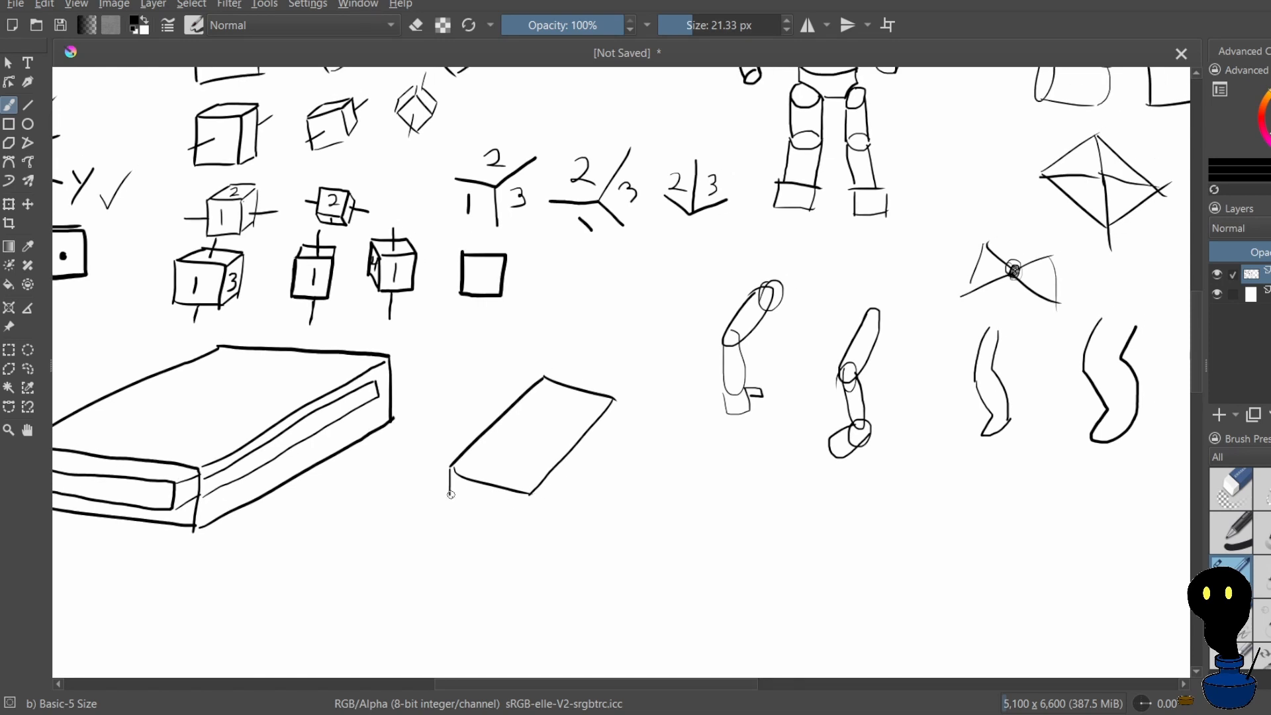
mouse_move(451, 495)
left_mouse_down()
mouse_move(530, 517)
mouse_move(615, 423)
left_mouse_up()
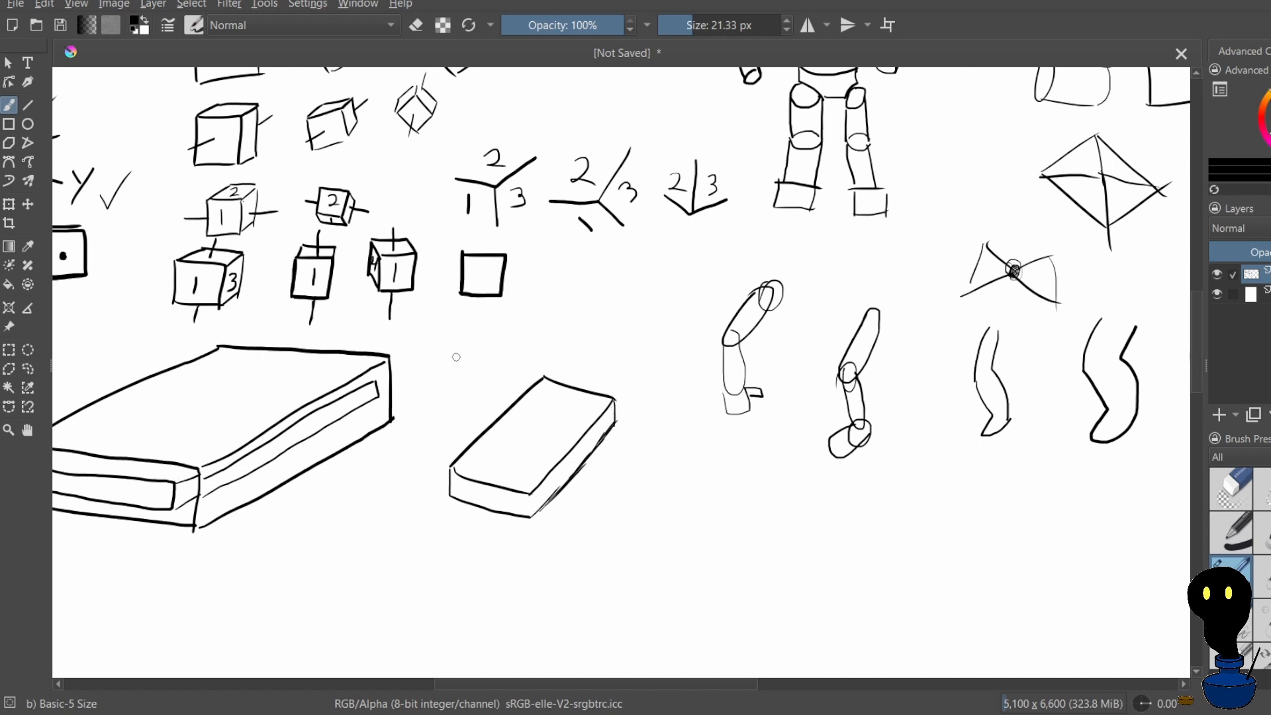
Draw short vertical lines near both ends of the thin slanted box's front face
left_click_drag(559, 351, 579, 381)
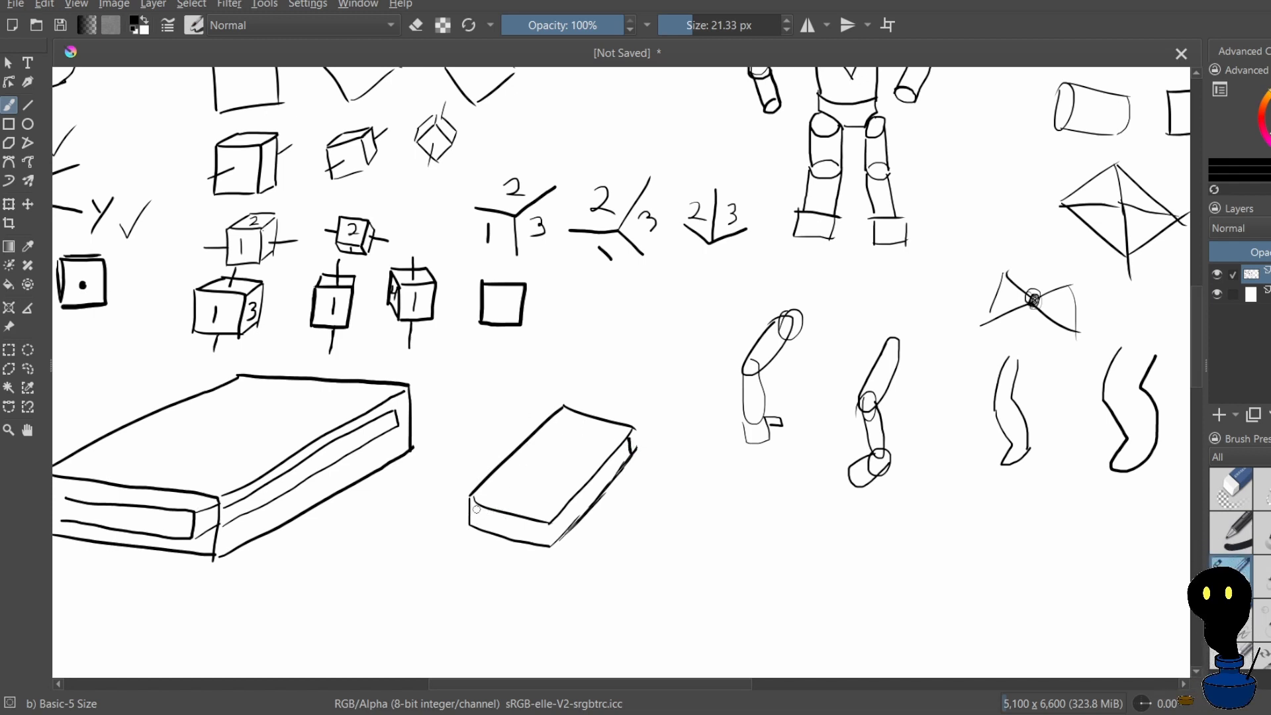
mouse_move(479, 502)
left_mouse_down()
mouse_move(478, 530)
mouse_move(497, 528)
left_mouse_up()
key("ctrl+z")
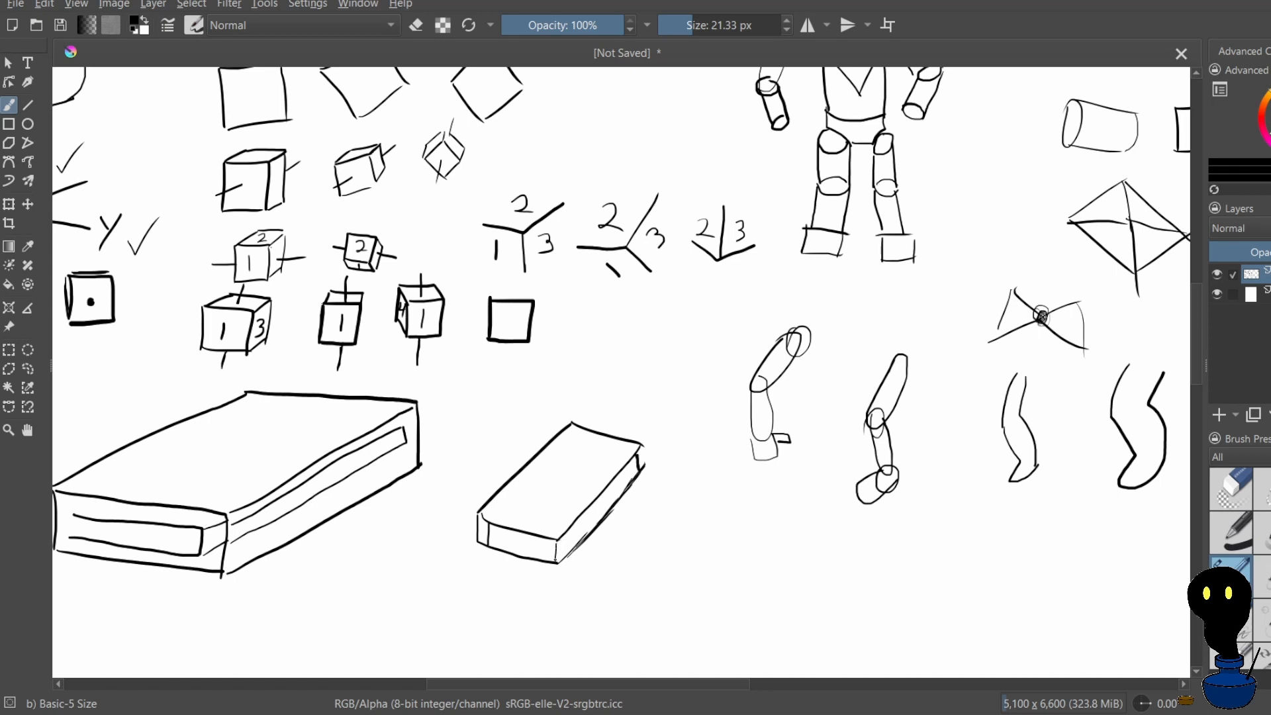
key("ctrl+z")
left_click_drag(559, 545, 561, 553)
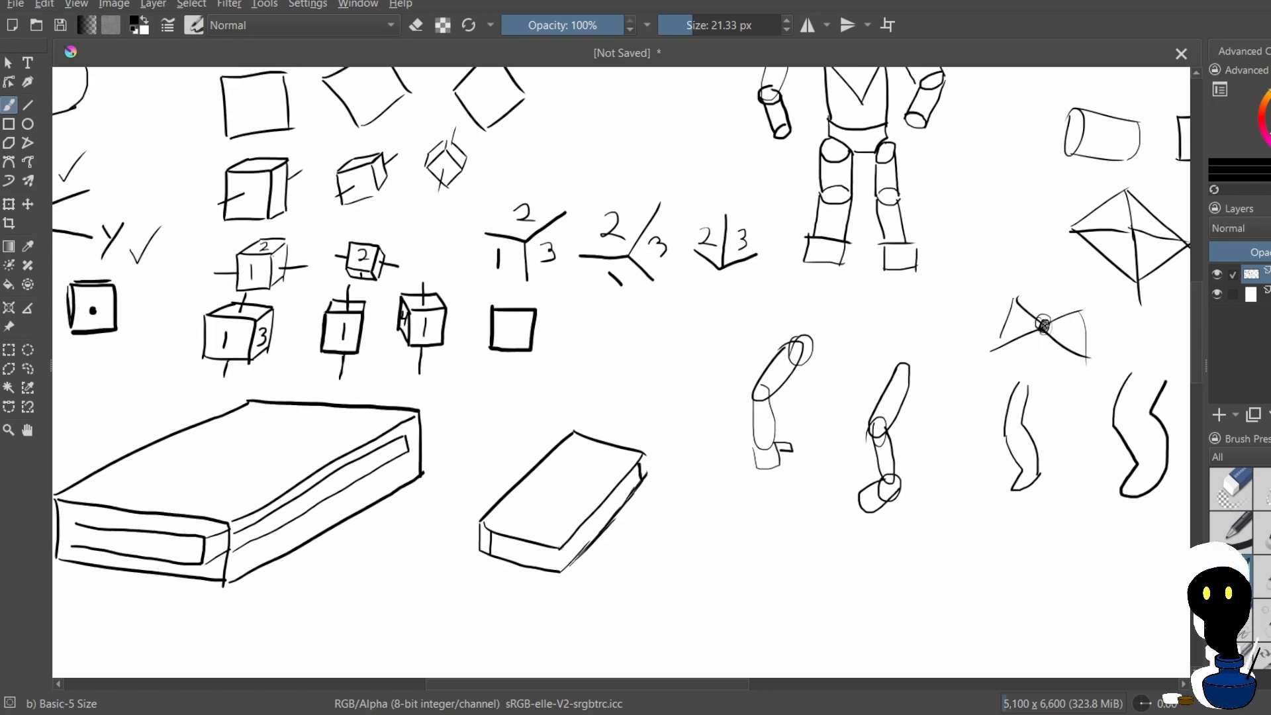
left_click_drag(566, 555, 566, 573)
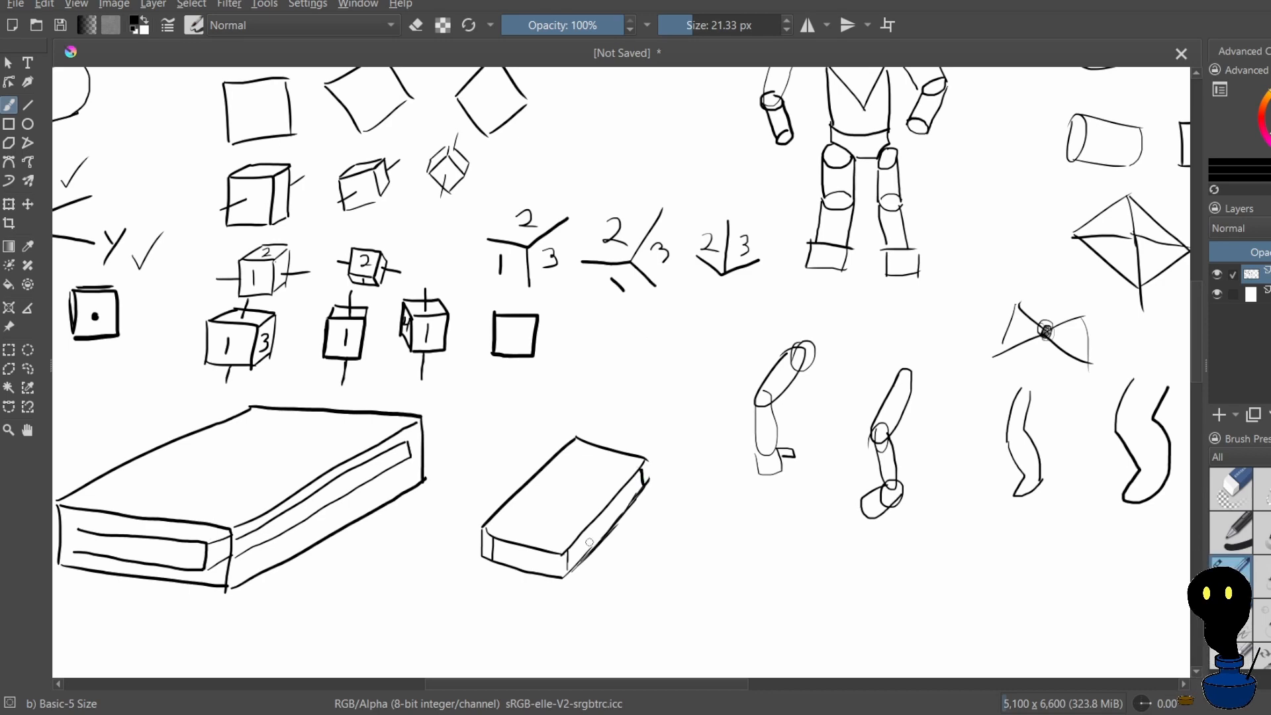
Redraw the short vertical line at the front corner where the slanted box's front and side faces meet
scroll(590, 541, "down", 2)
scroll(582, 546, "up", 5)
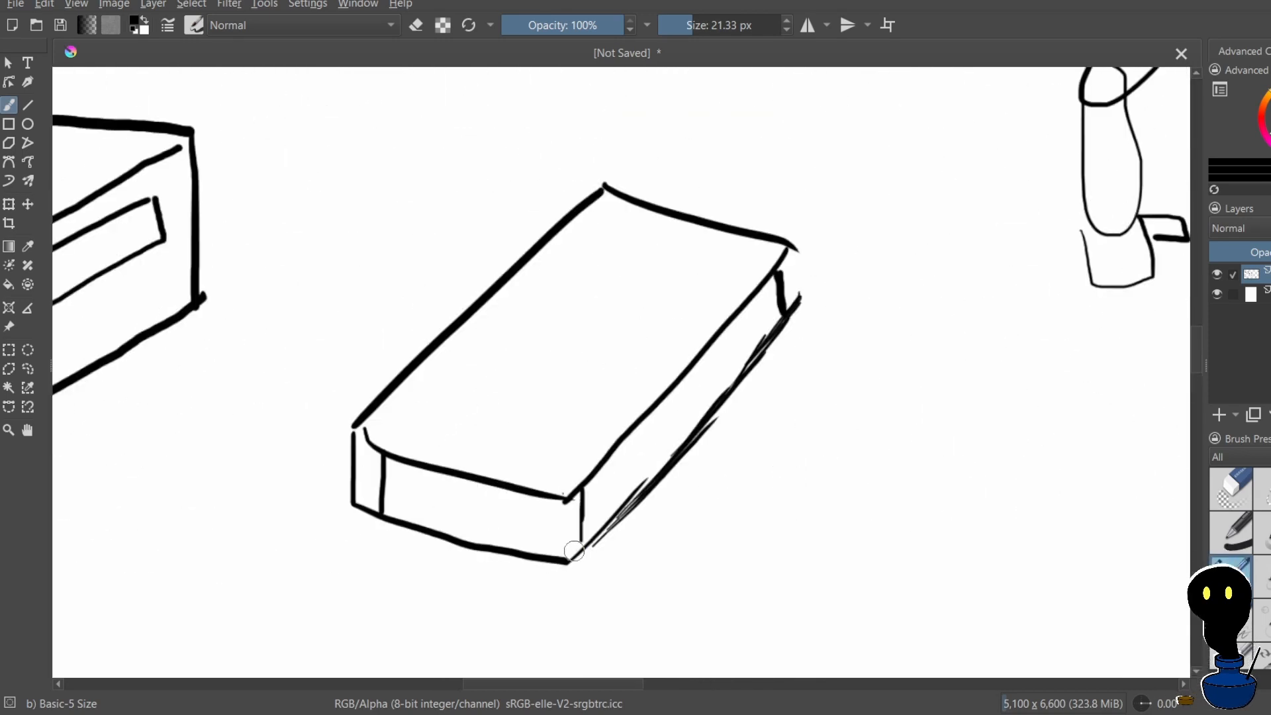
scroll(574, 550, "down", 4)
scroll(624, 514, "up", 3)
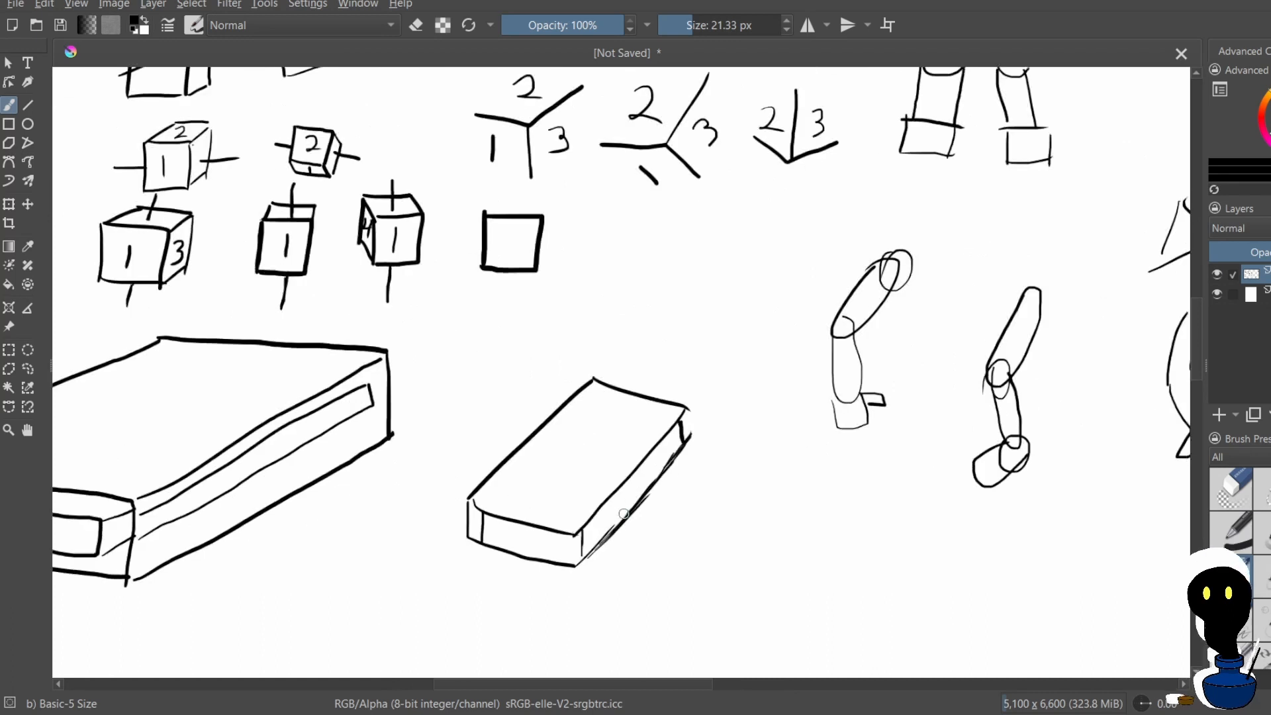
key("ctrl+z")
left_click_drag(525, 433, 511, 447)
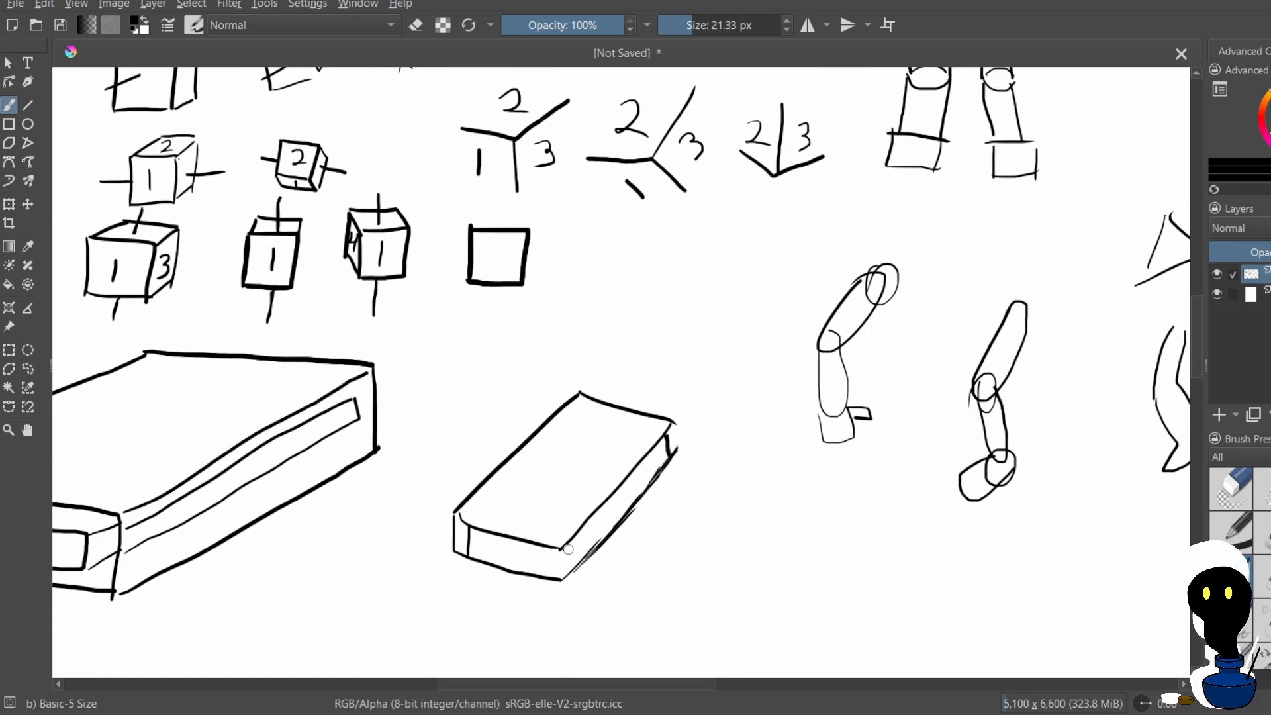
key("ctrl+z")
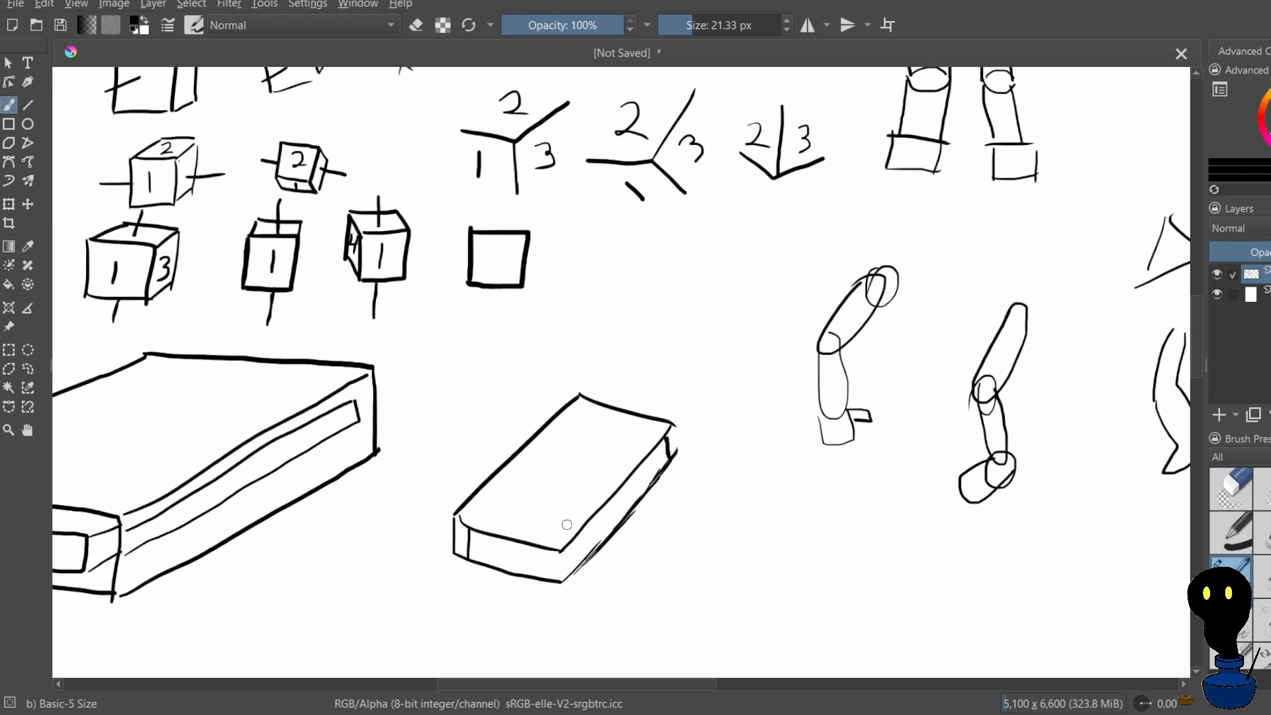
left_click_drag(570, 547, 567, 563)
Try to draw a lengthwise line across the slanted box's top face, parallel to its long edge and continuing down the front face
left_click_drag(633, 419, 555, 509)
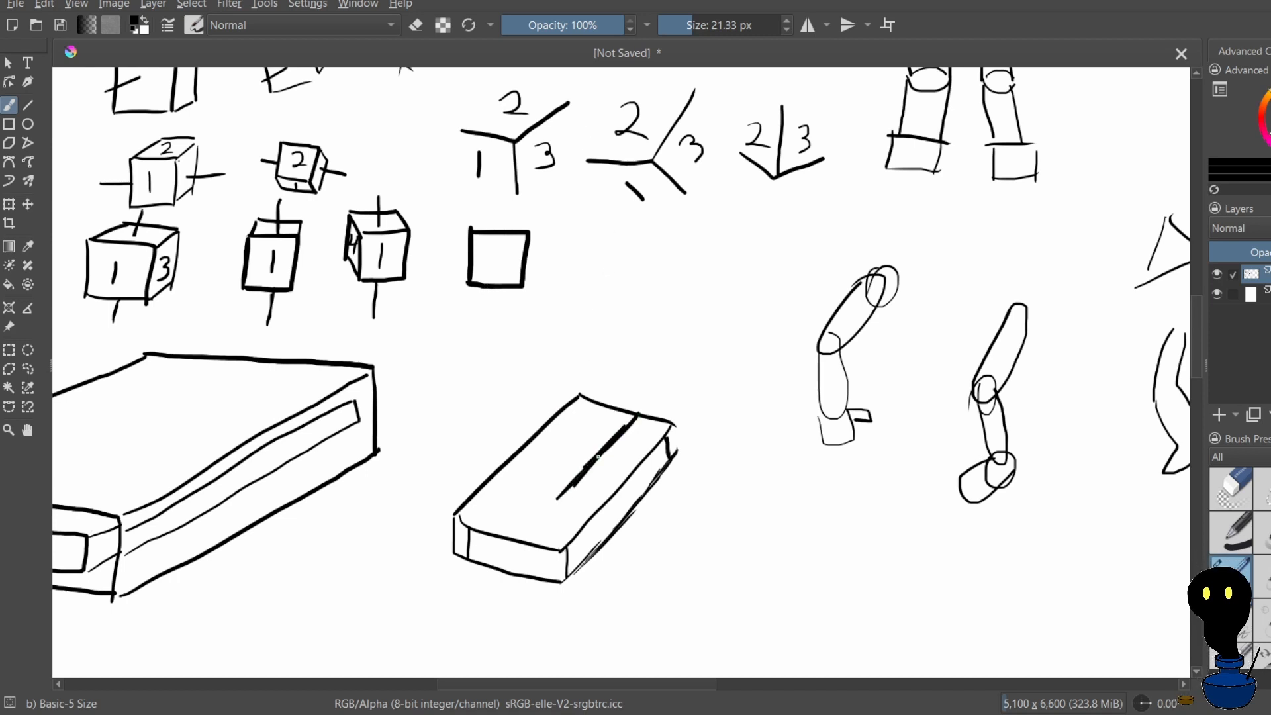
key("ctrl+z")
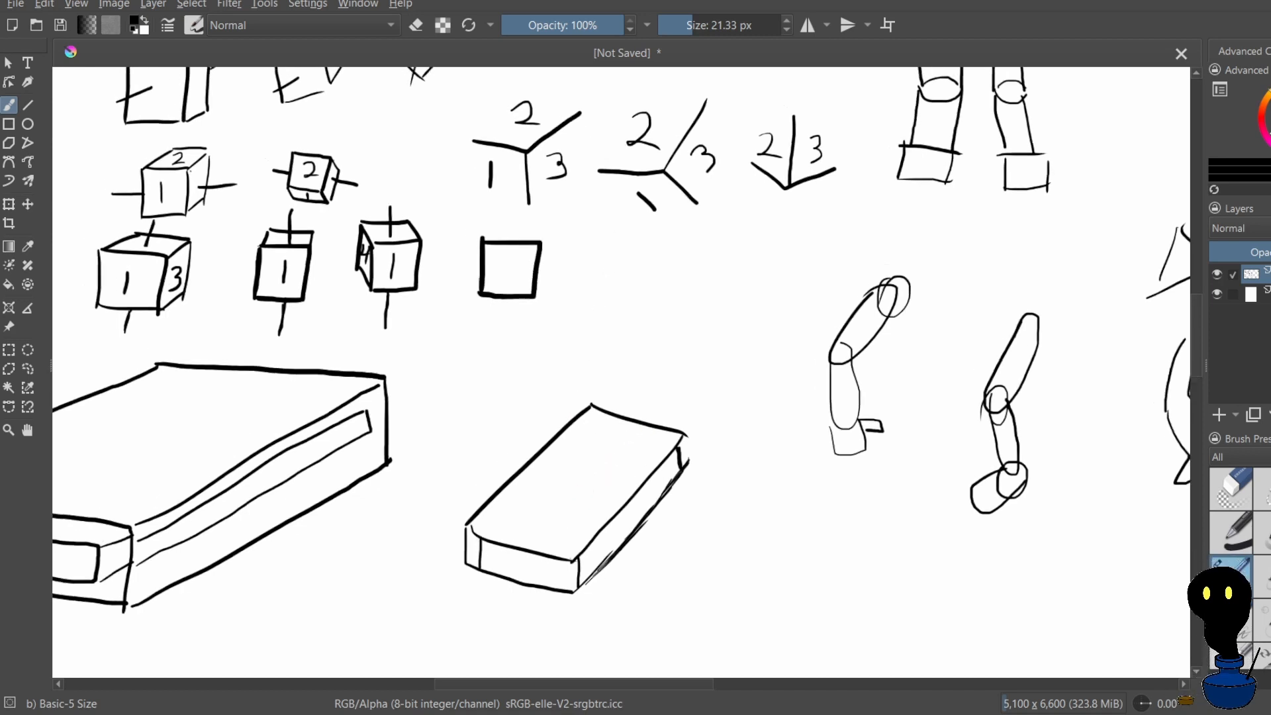
left_click_drag(642, 441, 580, 519)
left_click_drag(609, 478, 561, 540)
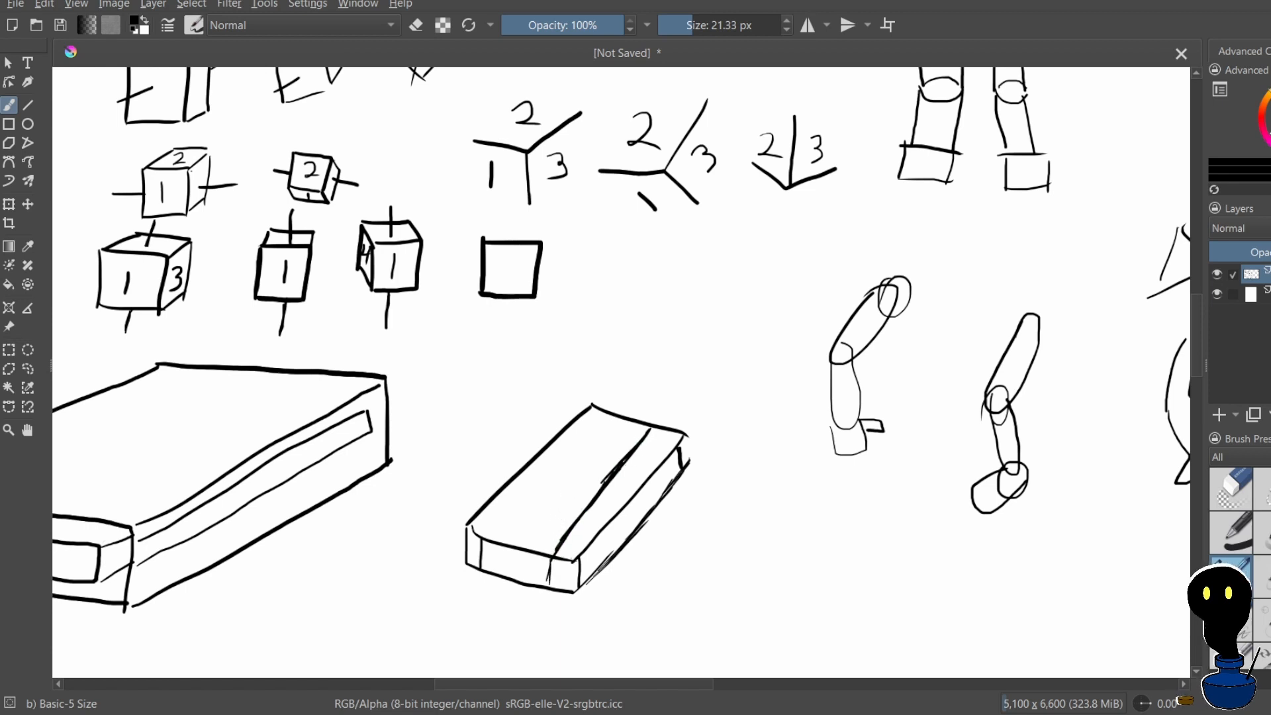
left_click_drag(551, 560, 549, 584)
scroll(651, 430, "up", 4)
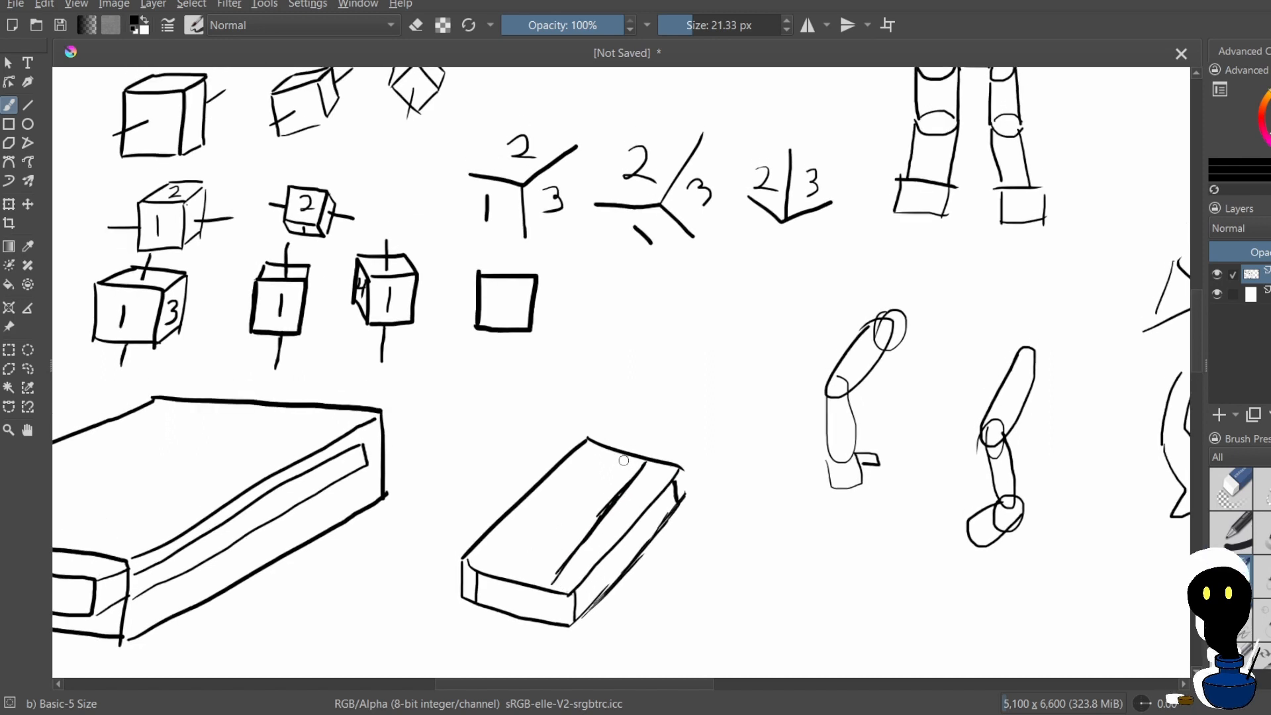
scroll(623, 460, "up", 5)
key("ctrl+z")
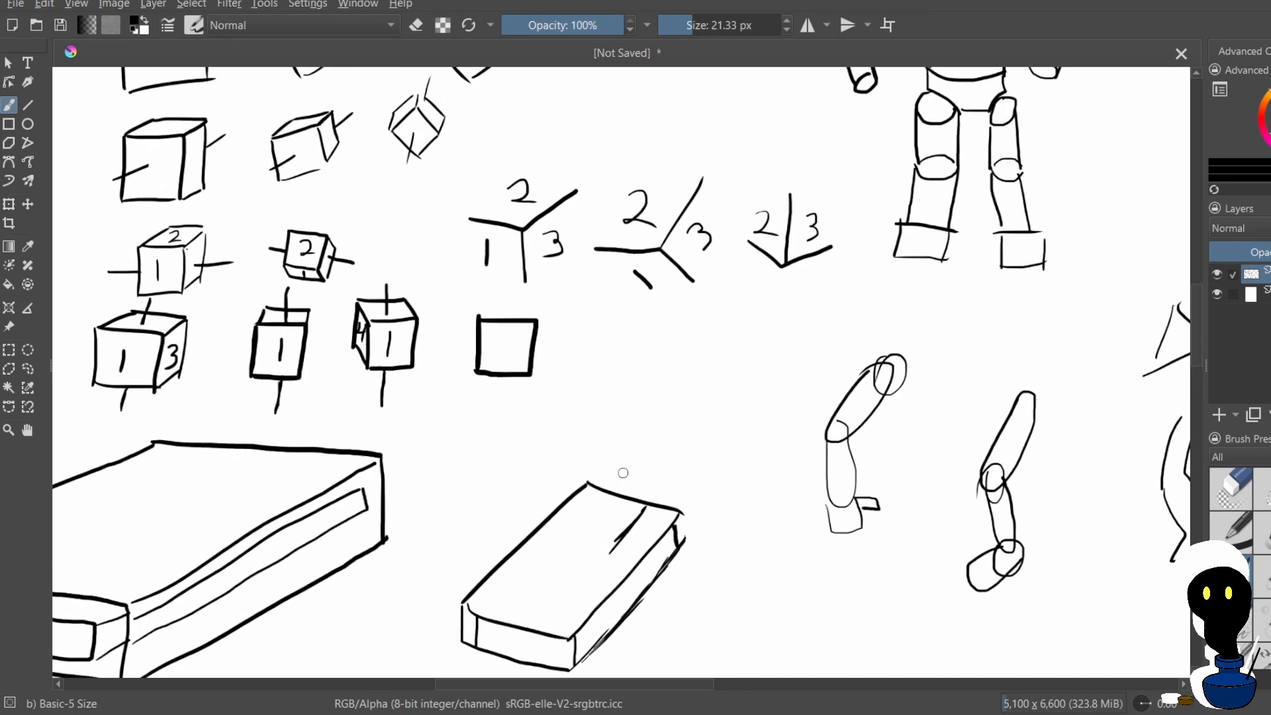
key("ctrl+z")
Undo the vertical lines on the slanted box's front face
scroll(637, 415, "down", 2)
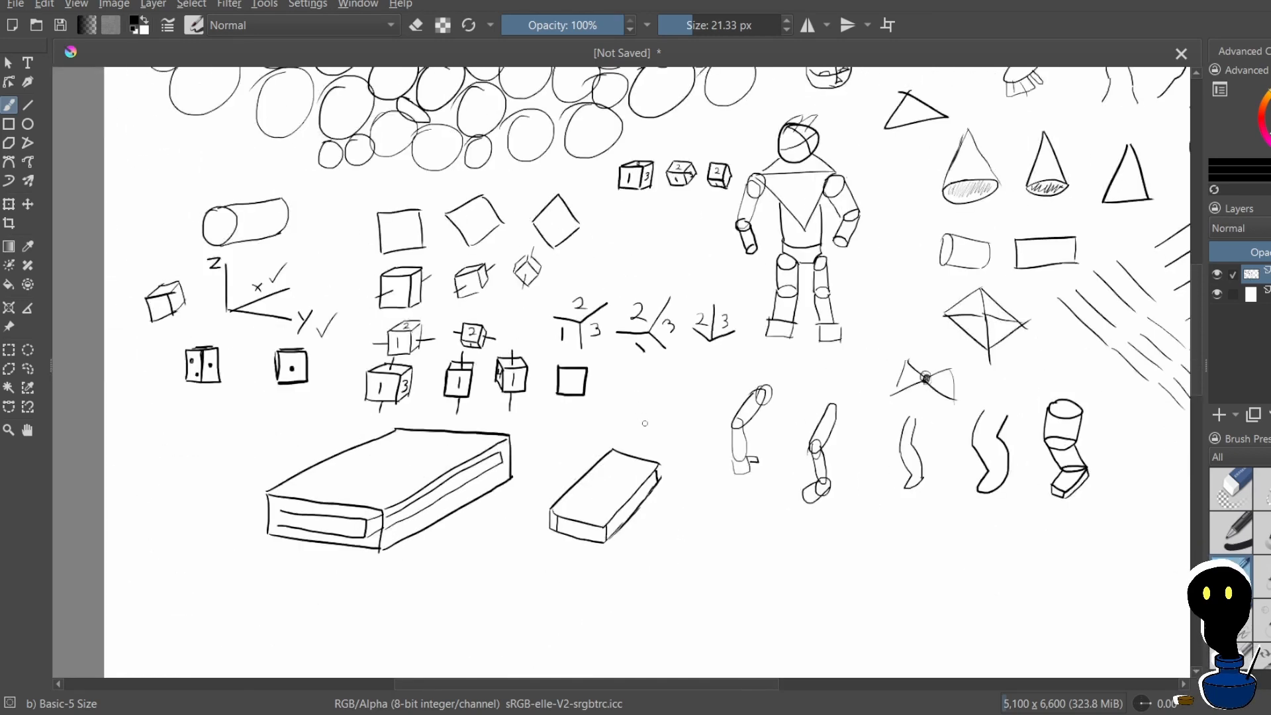
scroll(645, 423, "down", 1)
scroll(629, 424, "up", 4)
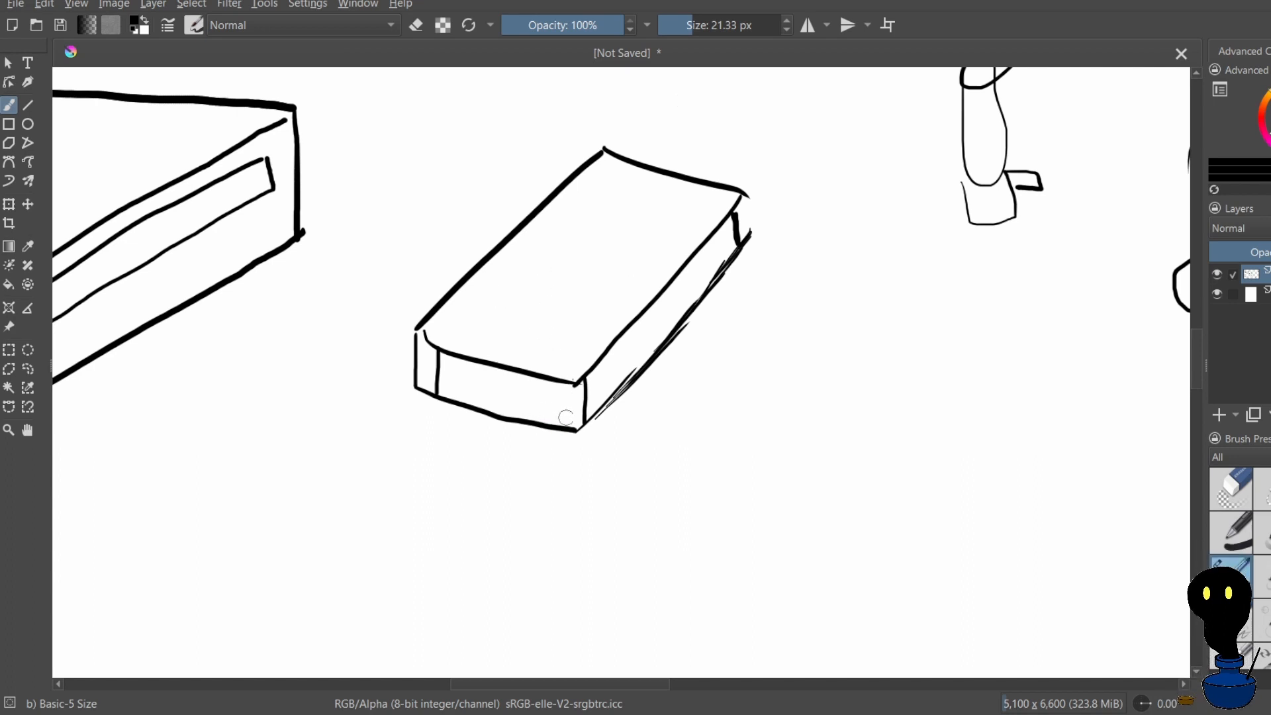
left_click_drag(566, 417, 590, 445)
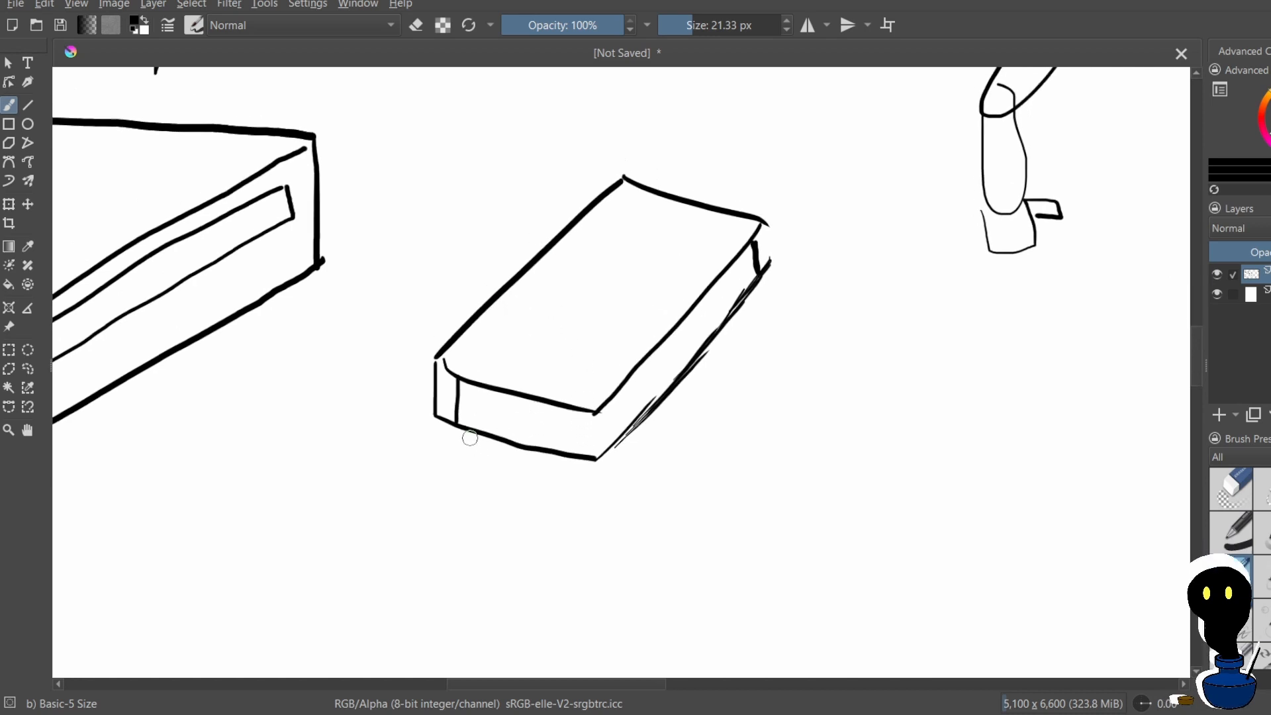
key("ctrl+z")
Draw inset edges just inside the lower borders of the slanted box's front and side faces, with short vertical lines at the front corners
mouse_move(464, 416)
left_mouse_down()
mouse_move(468, 426)
mouse_move(457, 389)
left_mouse_up()
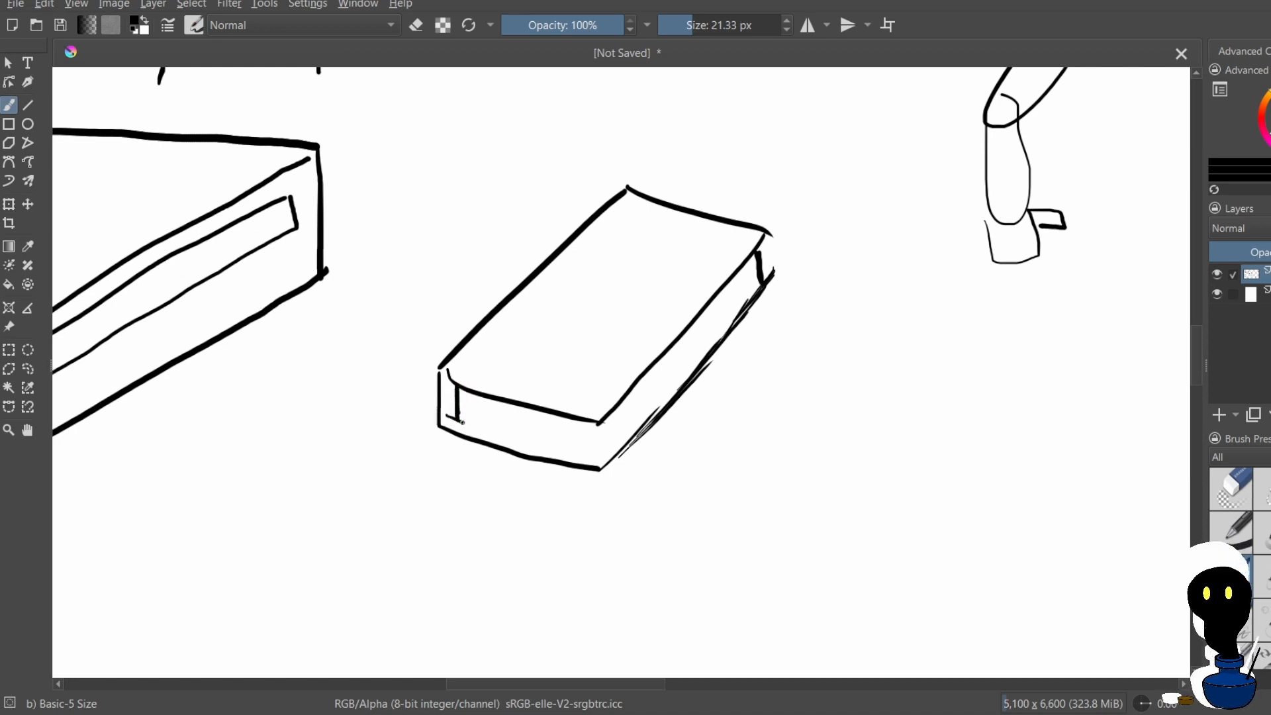
left_click_drag(447, 415, 587, 457)
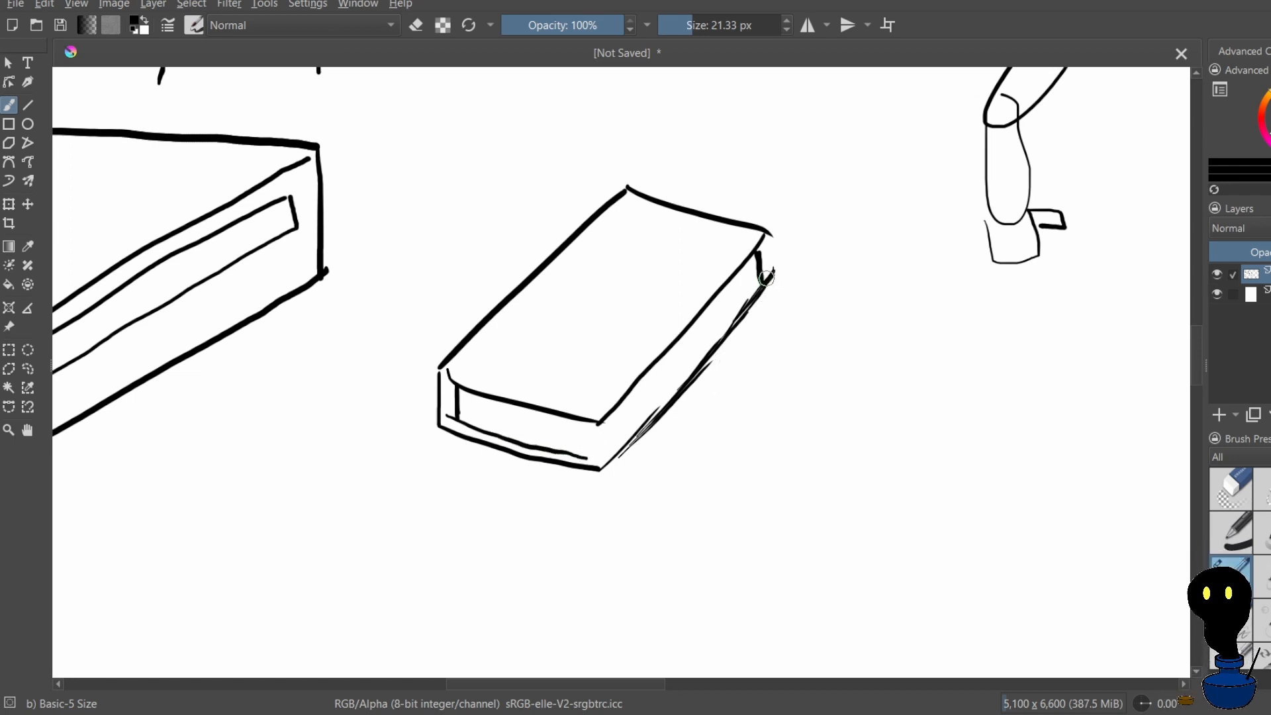
mouse_move(762, 280)
left_mouse_down()
mouse_move(671, 398)
mouse_move(616, 445)
mouse_move(625, 437)
left_mouse_up()
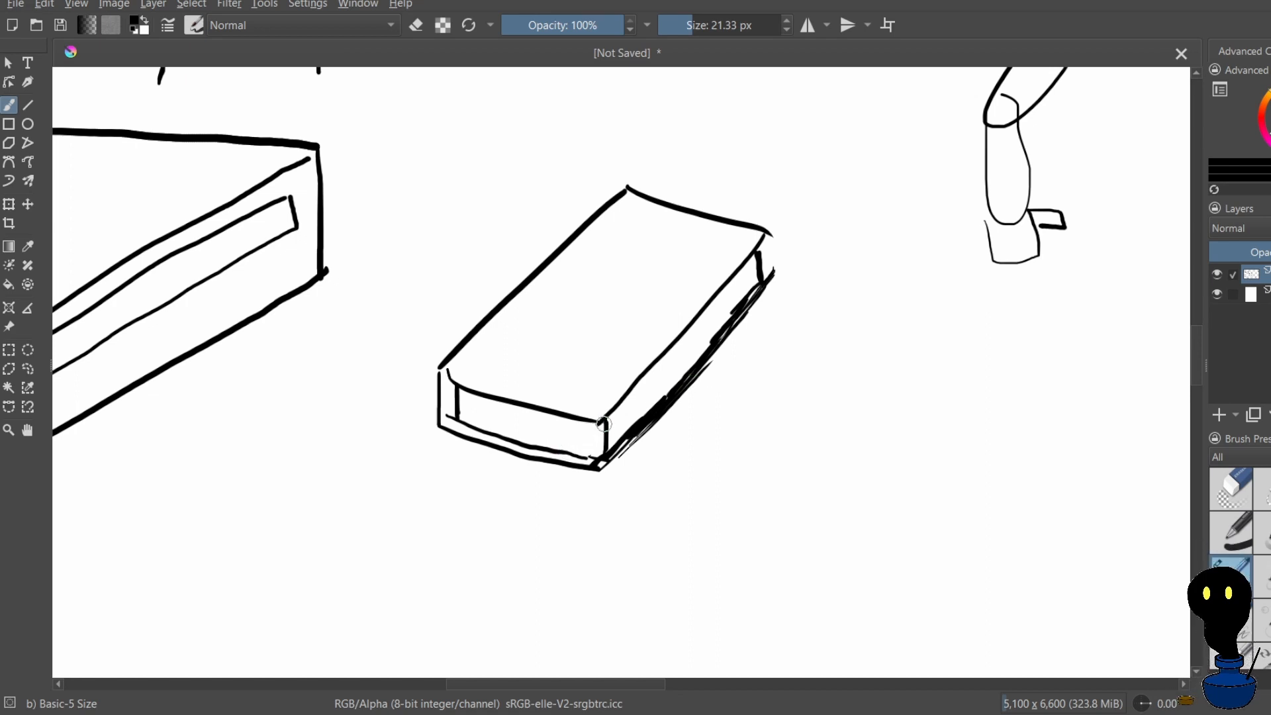
scroll(602, 430, "up", 1)
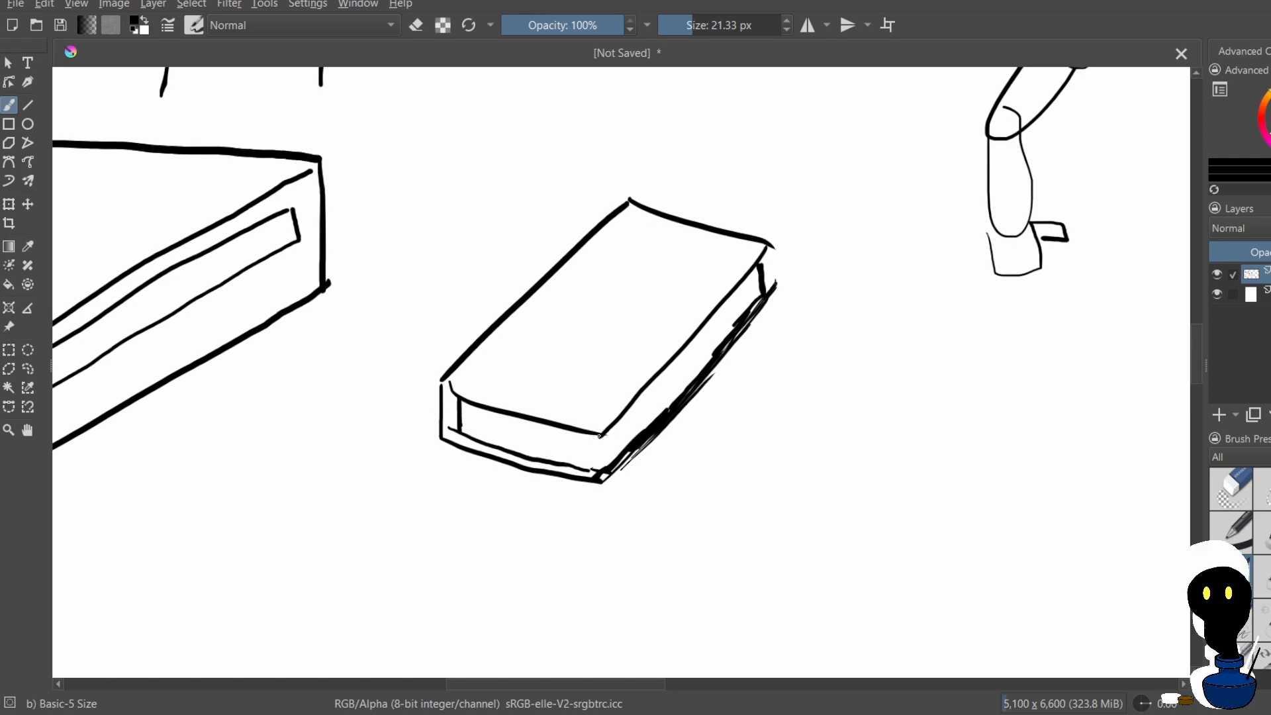
left_click_drag(599, 435, 598, 464)
Draw a smaller slanted parallelogram to the right of the thin box as a third box's top face, redoing the first edge
left_click_drag(868, 302, 796, 445)
key("ctrl+z")
scroll(861, 331, "up", 1)
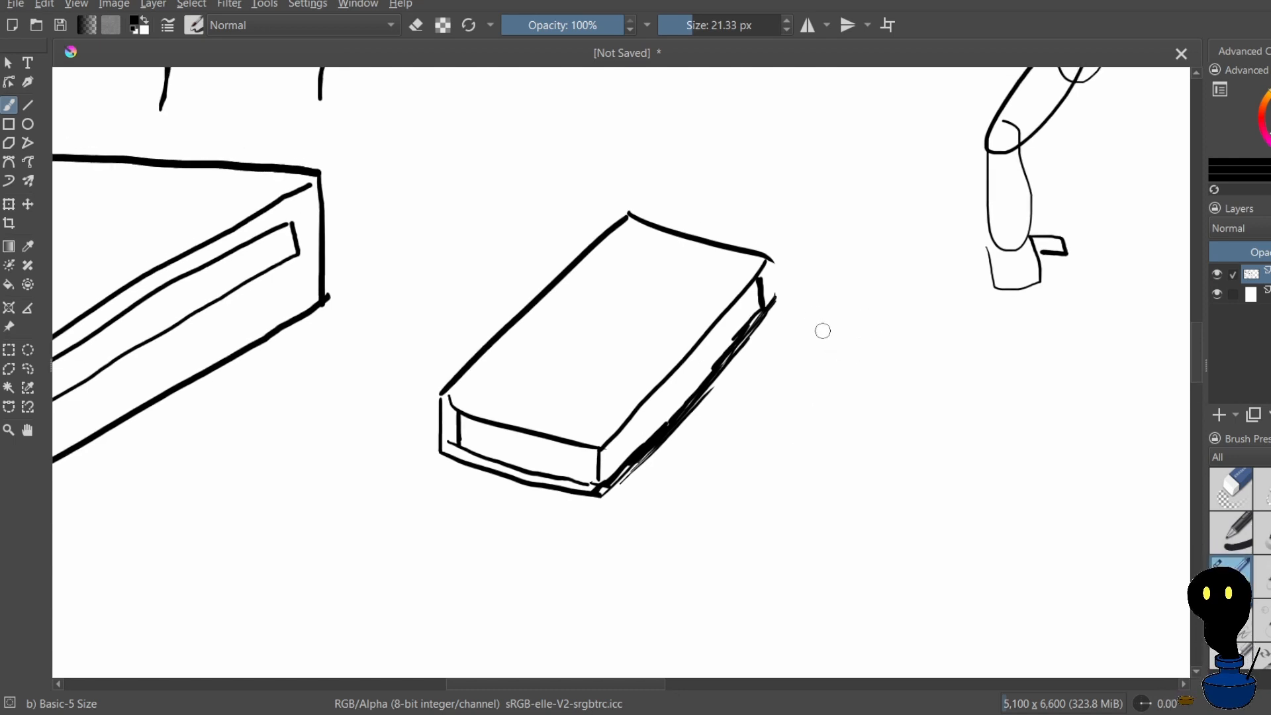
left_click_drag(879, 323, 794, 456)
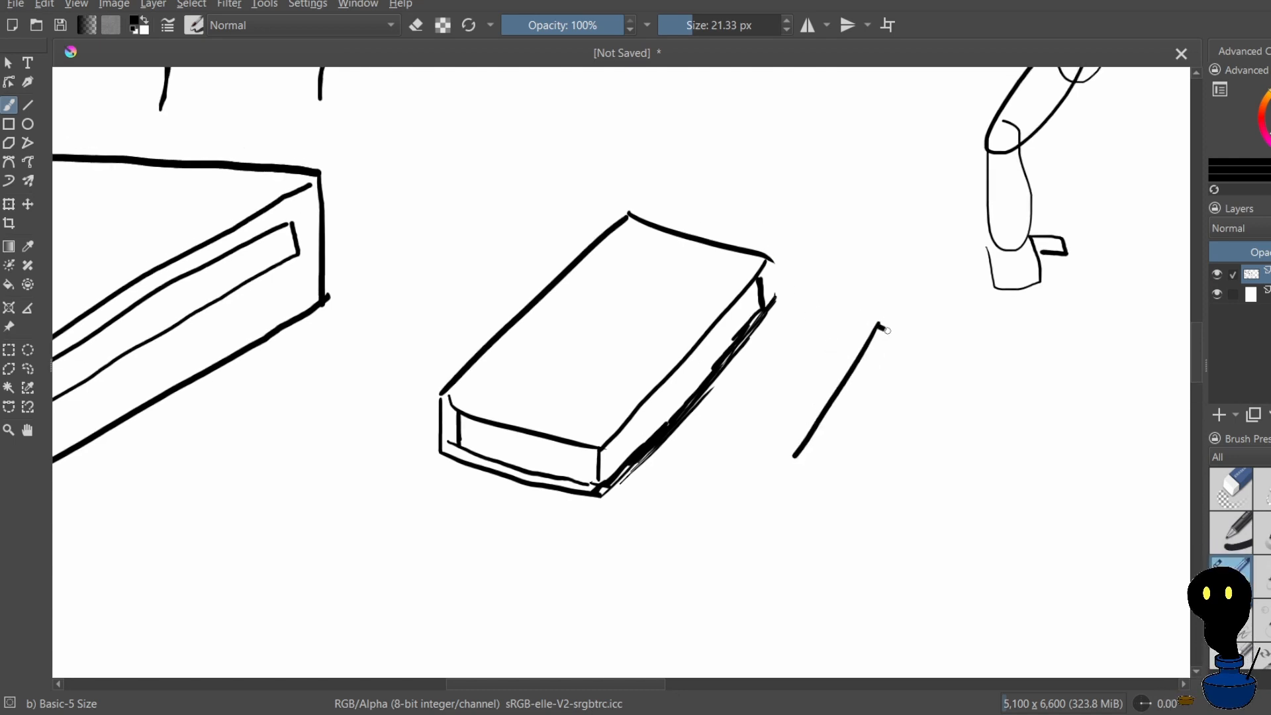
left_click_drag(880, 326, 1002, 371)
left_click_drag(798, 462, 915, 491)
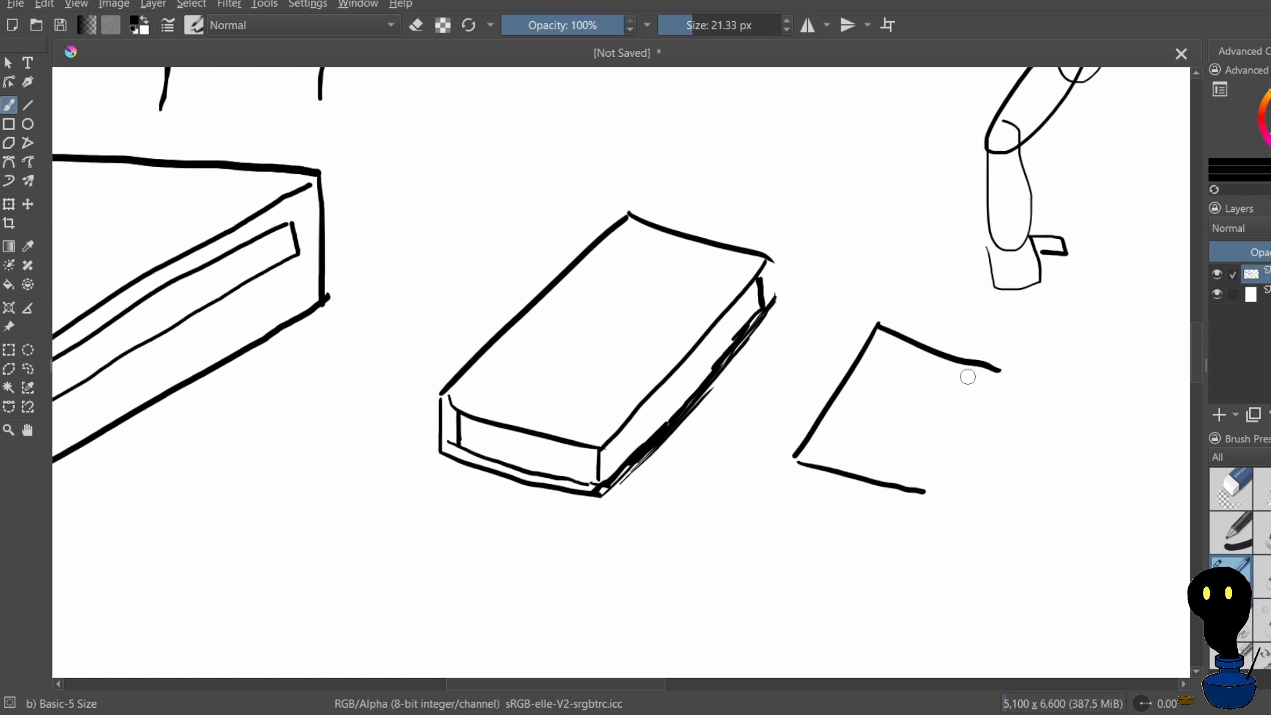
left_click_drag(976, 363, 908, 490)
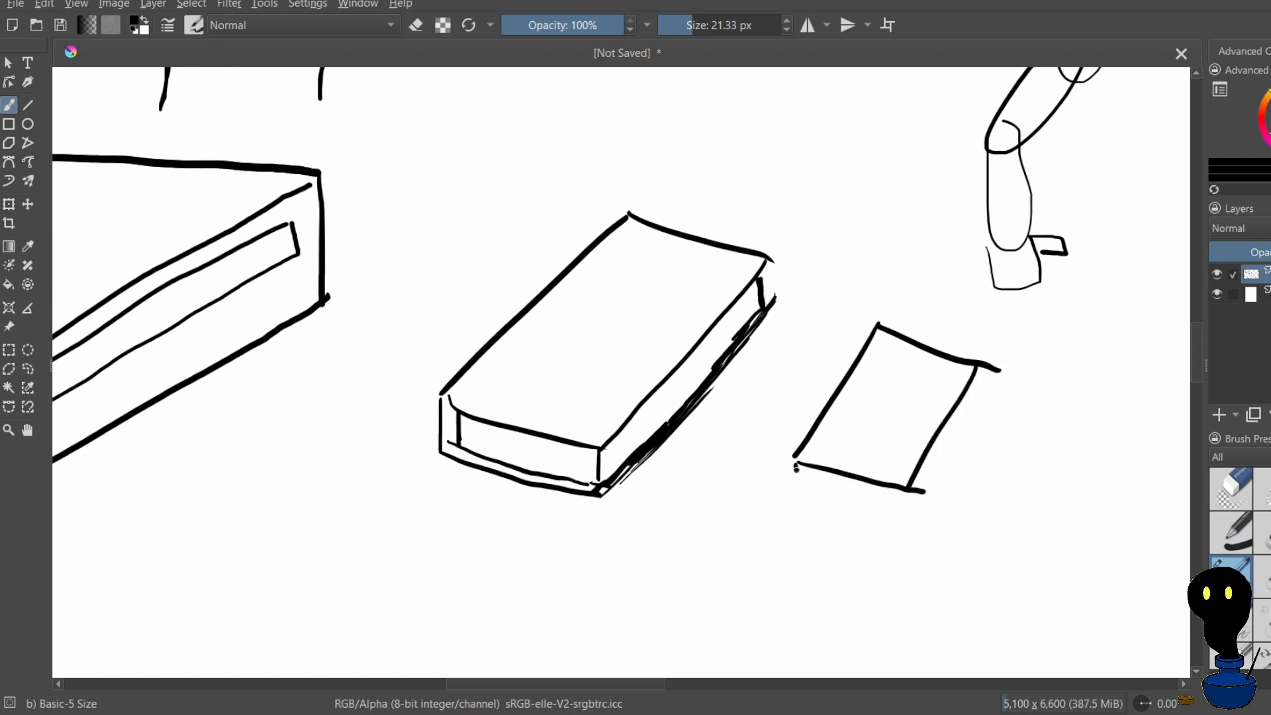
Add a front face below the small parallelogram with two vertical edges and a parallel lower edge, undoing misaligned lines
mouse_move(797, 469)
left_mouse_down()
mouse_move(806, 512)
mouse_move(895, 520)
mouse_move(767, 521)
mouse_move(769, 534)
left_mouse_up()
key("ctrl+z")
mouse_move(771, 535)
left_mouse_down()
mouse_move(866, 549)
mouse_move(809, 539)
left_mouse_up()
key("ctrl+z")
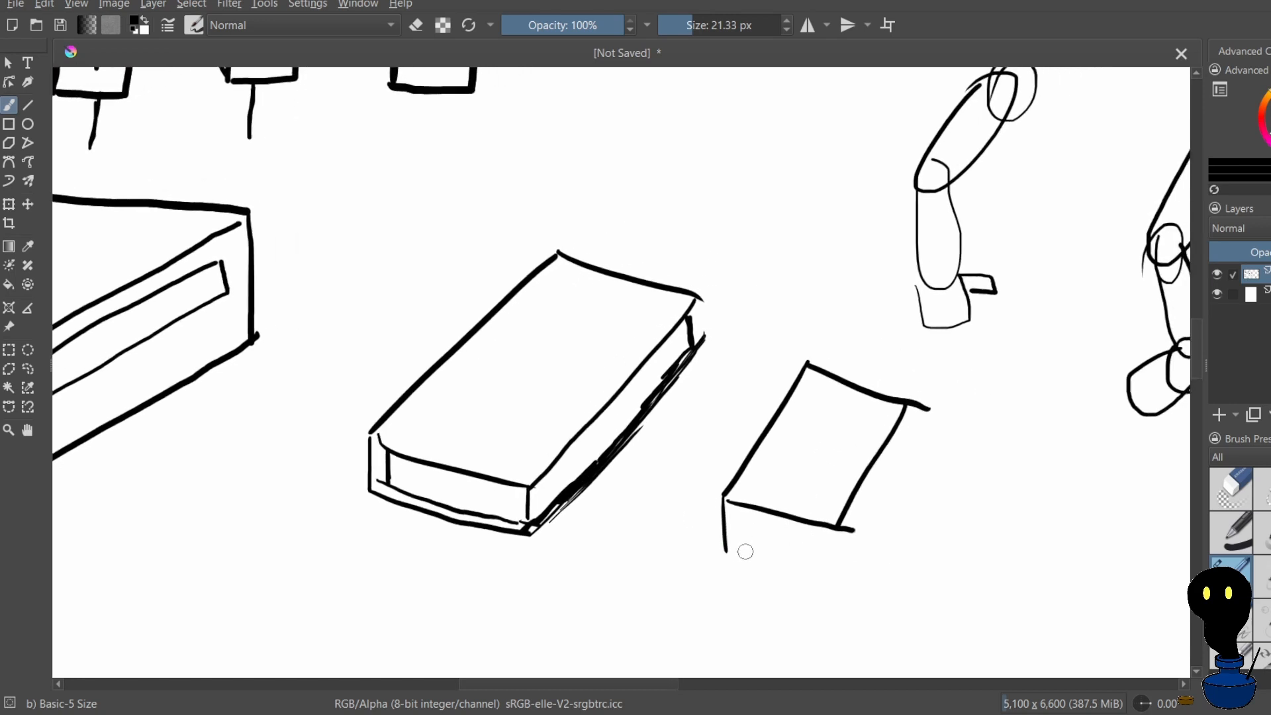
mouse_move(728, 555)
left_mouse_down()
mouse_move(818, 571)
mouse_move(781, 570)
mouse_move(797, 602)
mouse_move(821, 607)
left_mouse_up()
key("ctrl+z")
key("ctrl+z")
left_click_drag(792, 567, 762, 588)
mouse_move(680, 594)
left_mouse_down()
mouse_move(782, 605)
mouse_move(722, 602)
left_mouse_up()
key("ctrl+z")
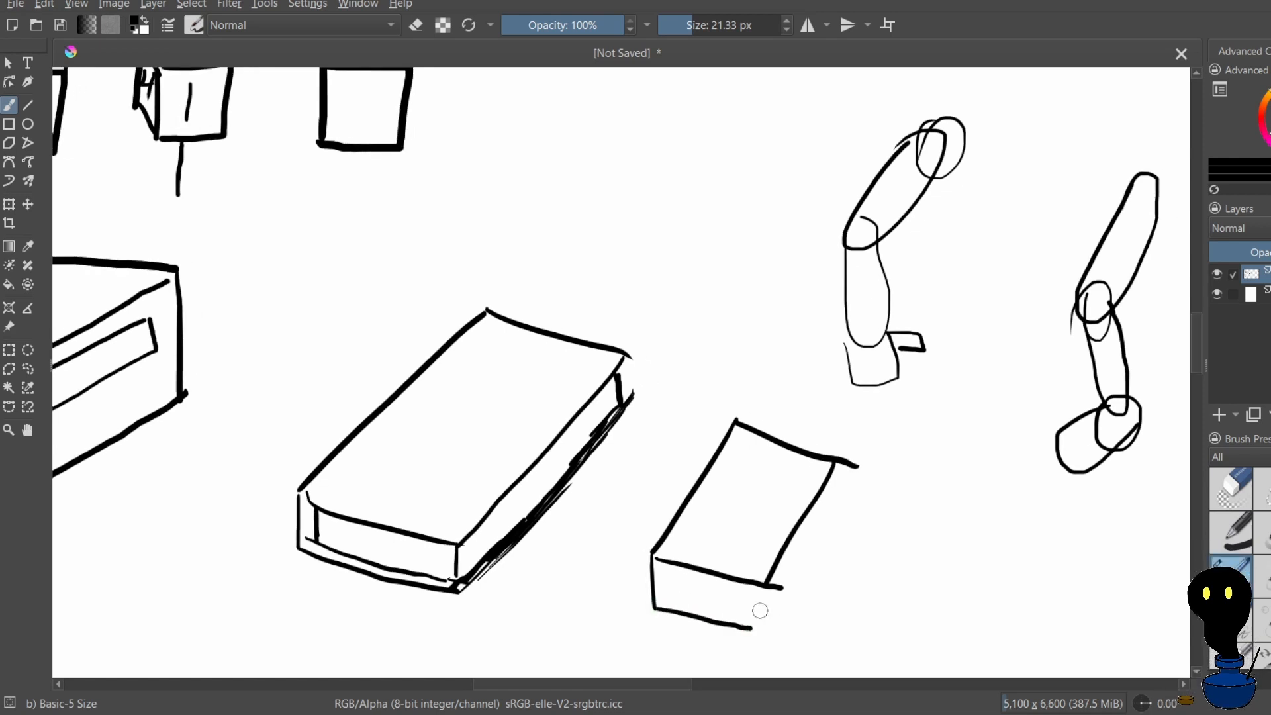
left_click_drag(765, 586, 768, 627)
Close the small box's side face with a vertical rear edge and a slanted lower edge, redrawing the lower edge
left_click_drag(834, 463, 844, 535)
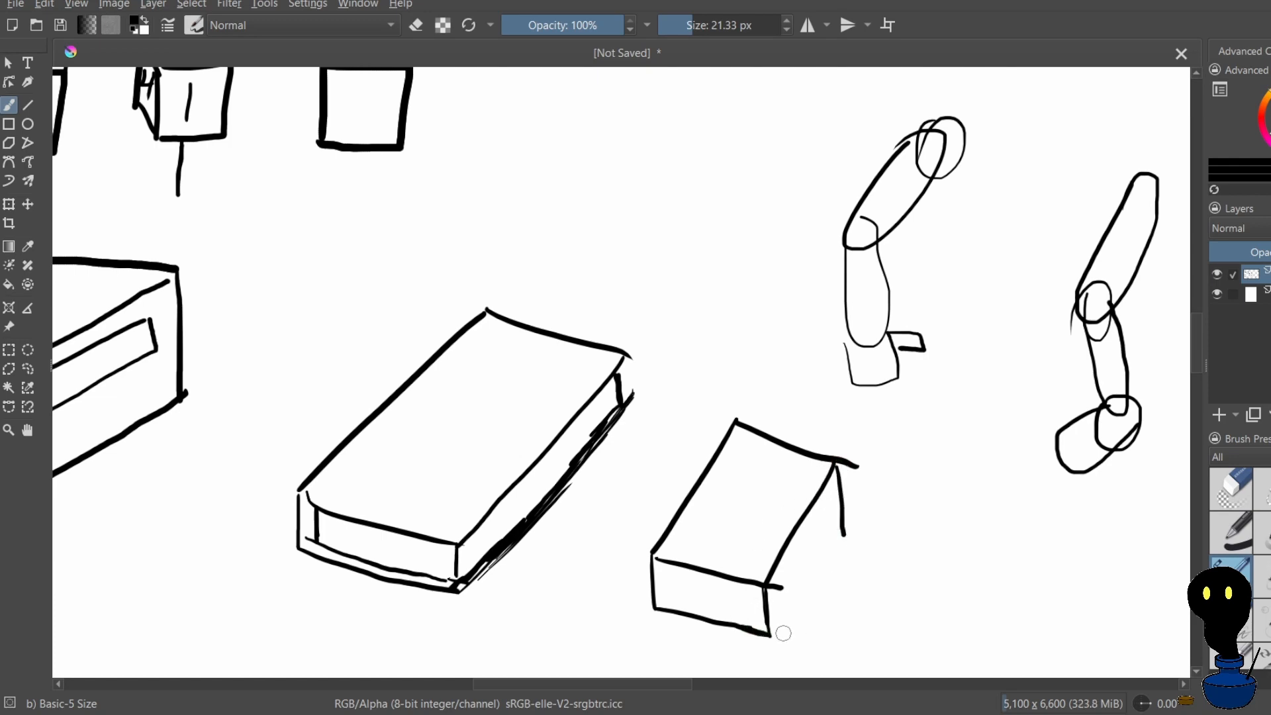
mouse_move(778, 633)
left_mouse_down()
mouse_move(815, 548)
mouse_move(819, 574)
mouse_move(830, 550)
left_mouse_up()
key("ctrl+z")
mouse_move(830, 551)
left_mouse_down()
mouse_move(785, 633)
mouse_move(837, 538)
left_mouse_up()
left_click_drag(790, 623, 829, 553)
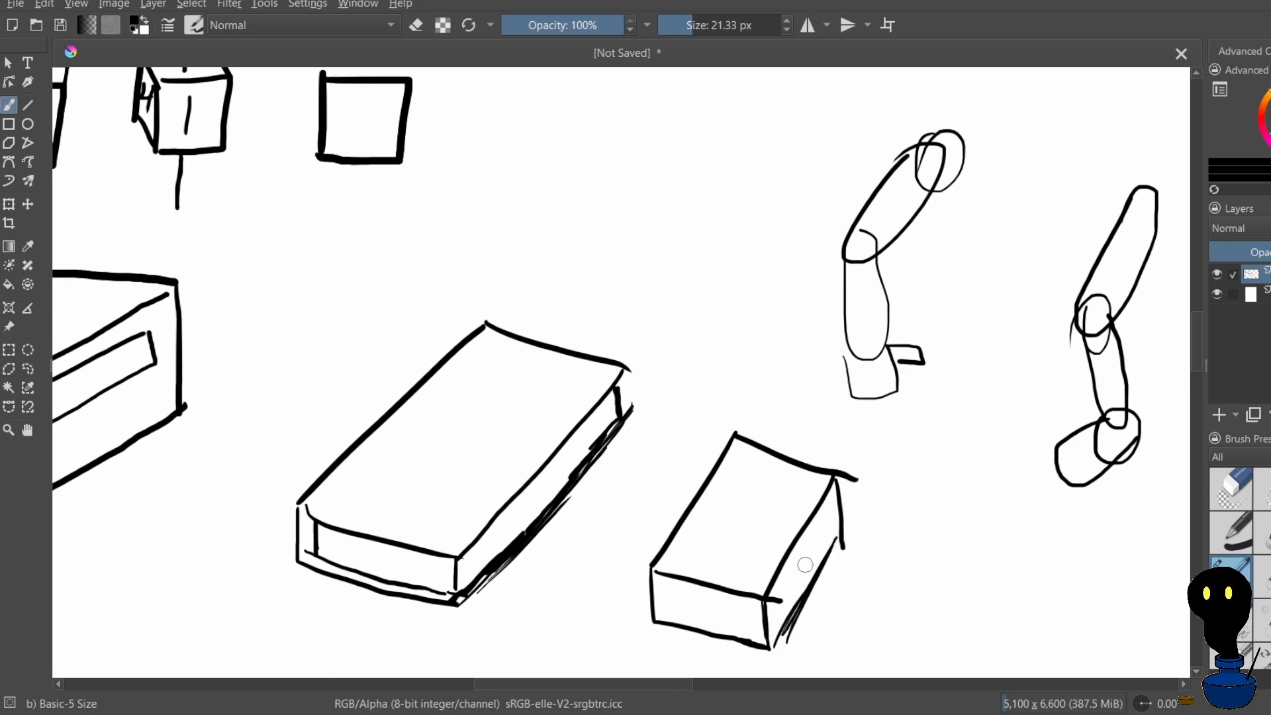
Draw a larger four-sided outline around the small box's front face, with edges parallel to it, undoing the first attempts
scroll(747, 399, "down", 3)
scroll(851, 364, "up", 2)
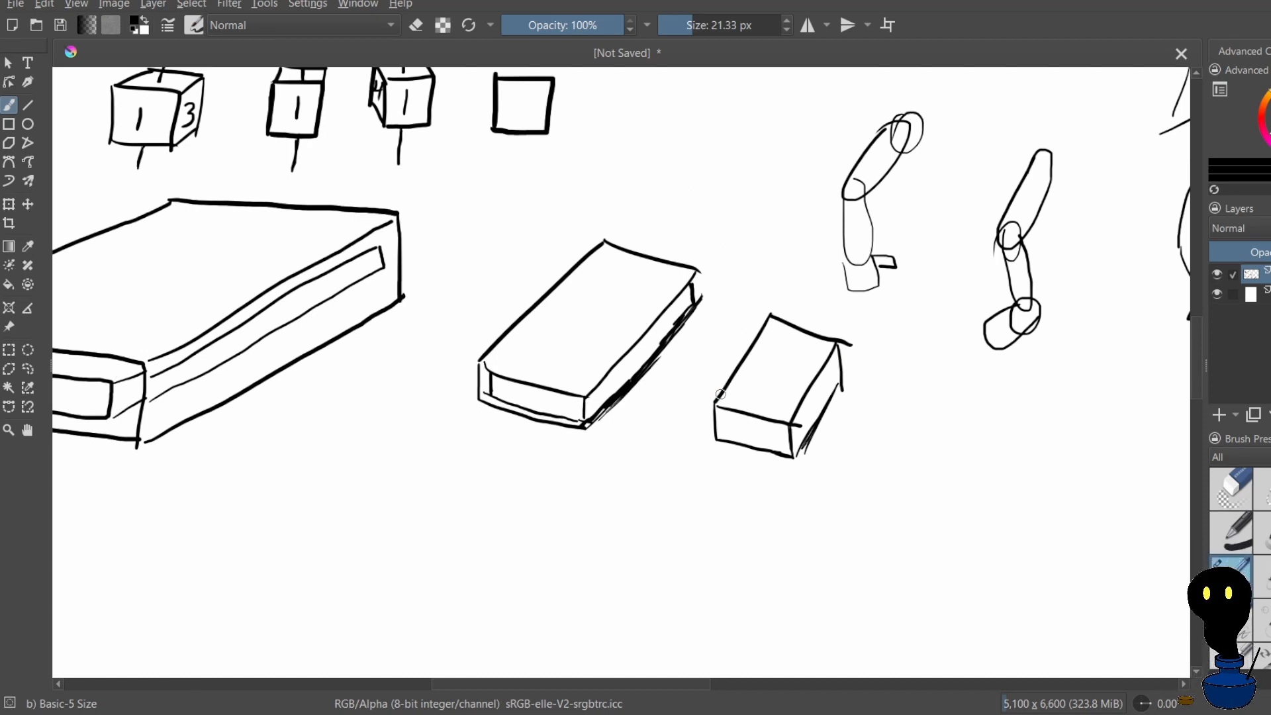
left_click_drag(702, 390, 705, 457)
key("ctrl+z")
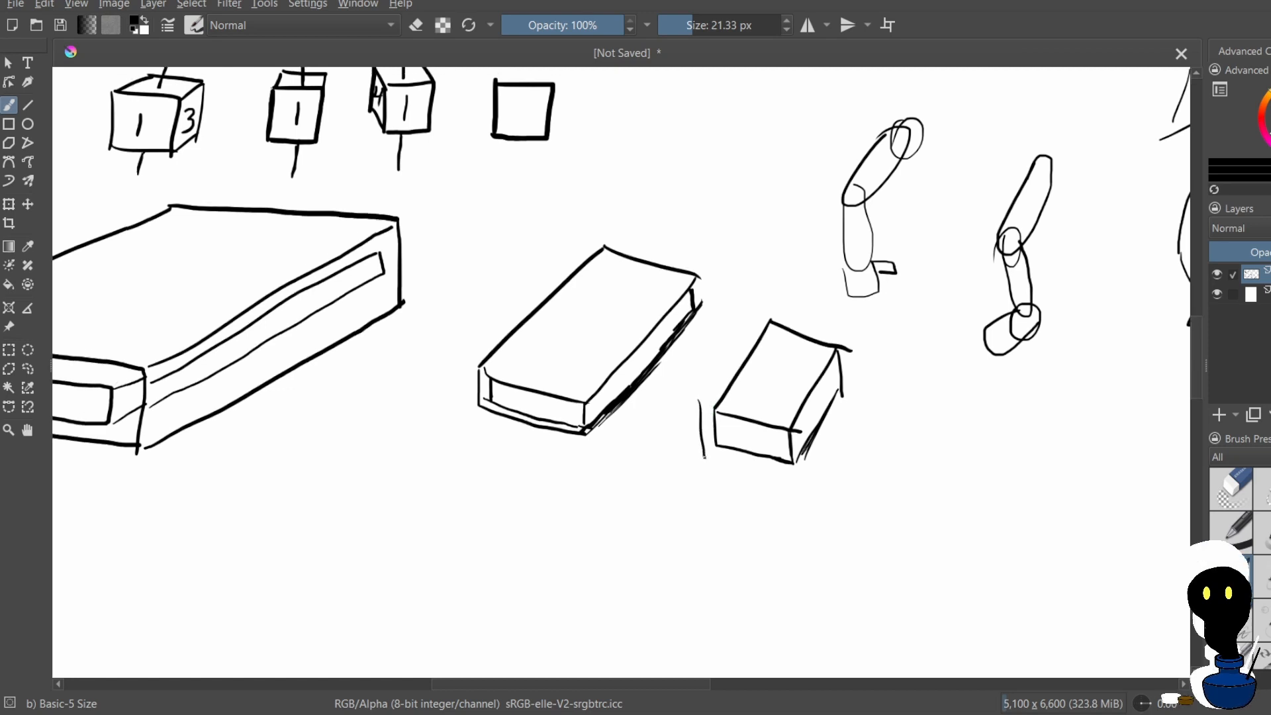
left_click_drag(702, 397, 747, 402)
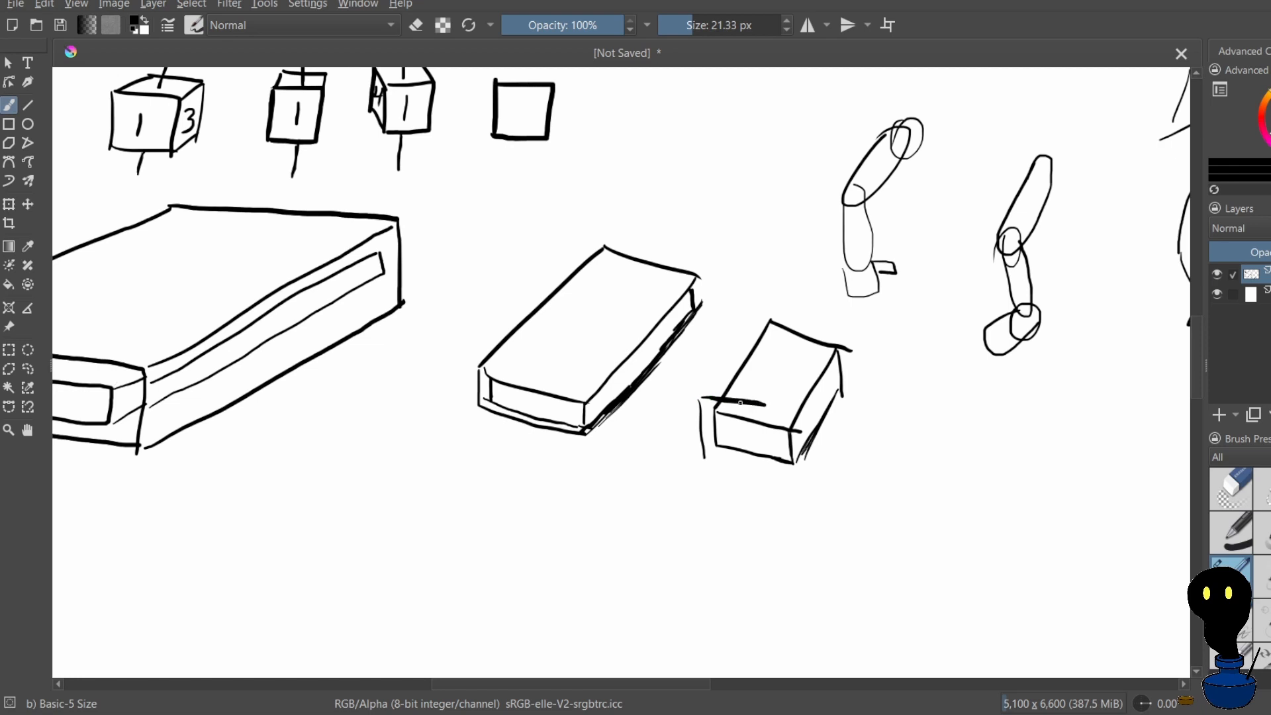
key("ctrl+z")
key("ctrl+z")
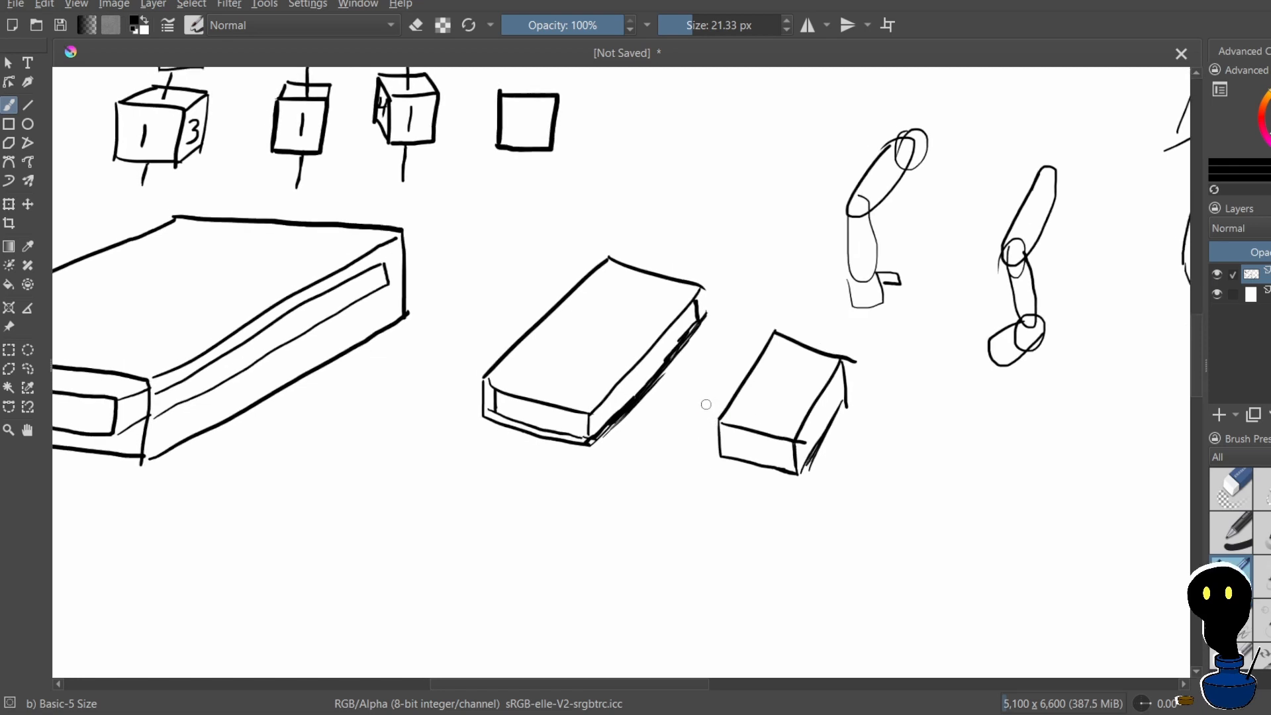
mouse_move(706, 408)
left_mouse_down()
mouse_move(703, 458)
mouse_move(707, 406)
mouse_move(827, 432)
left_mouse_up()
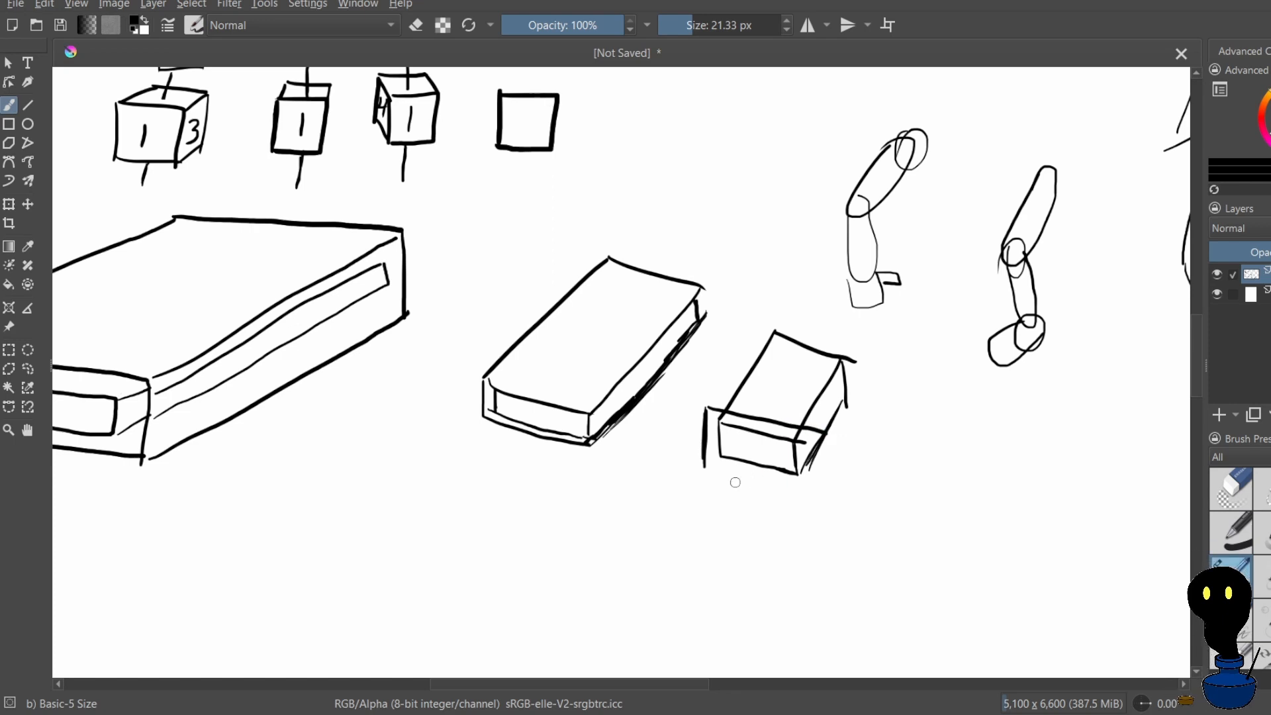
left_click_drag(706, 466, 820, 492)
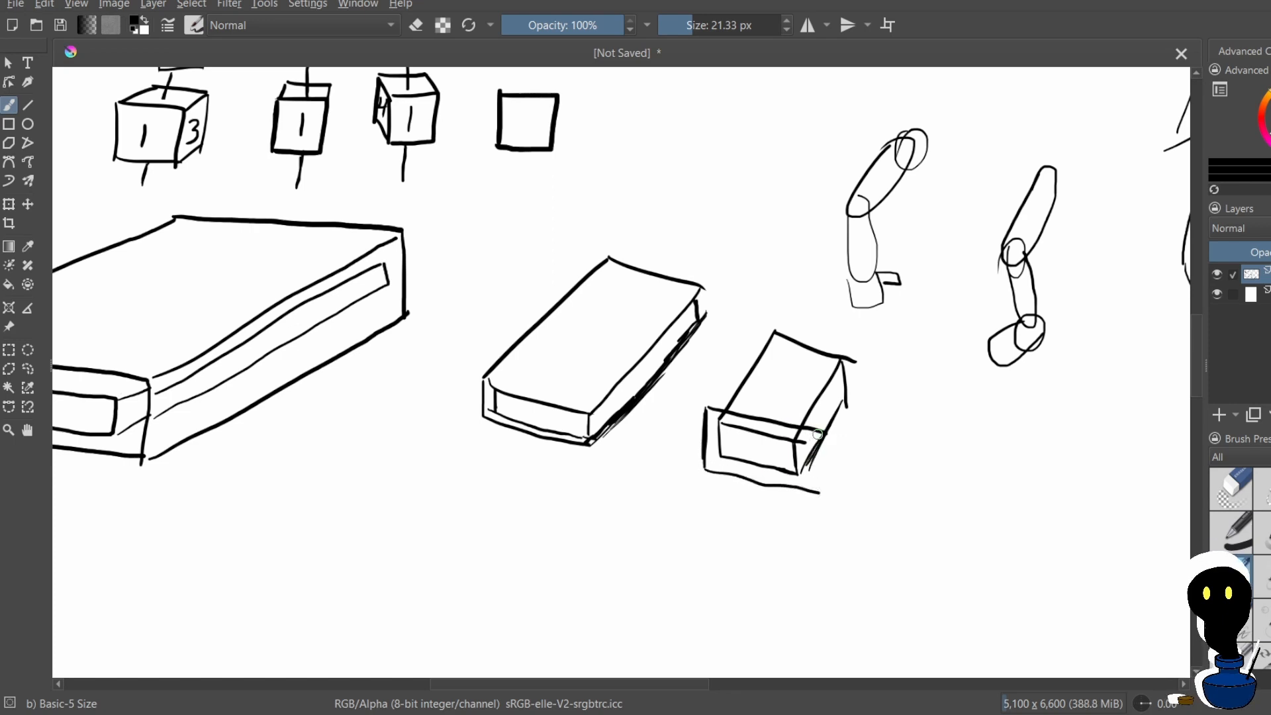
left_click_drag(818, 433, 817, 493)
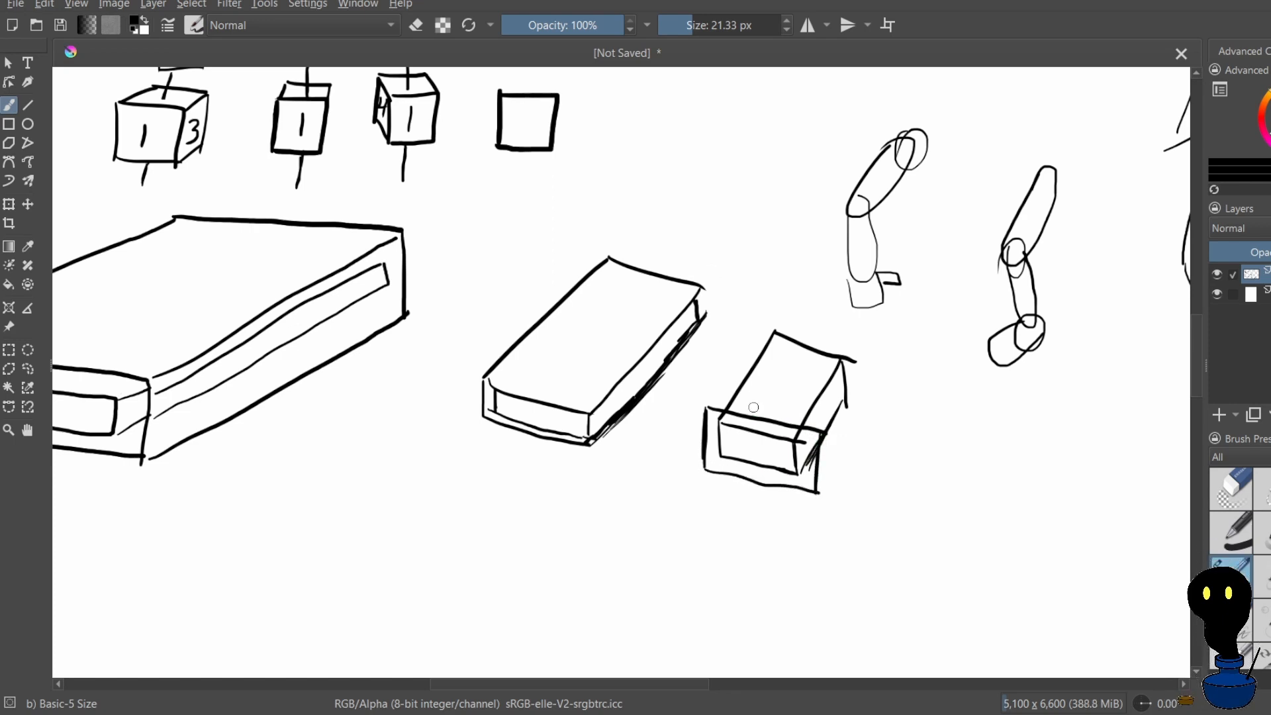
Draw a larger box enclosing the small one, extending its front outline with parallel top and side edges and redoing the rear top edge
mouse_move(709, 406)
left_mouse_down()
mouse_move(770, 309)
mouse_move(837, 319)
mouse_move(791, 325)
mouse_move(827, 336)
left_mouse_up()
key("ctrl+z")
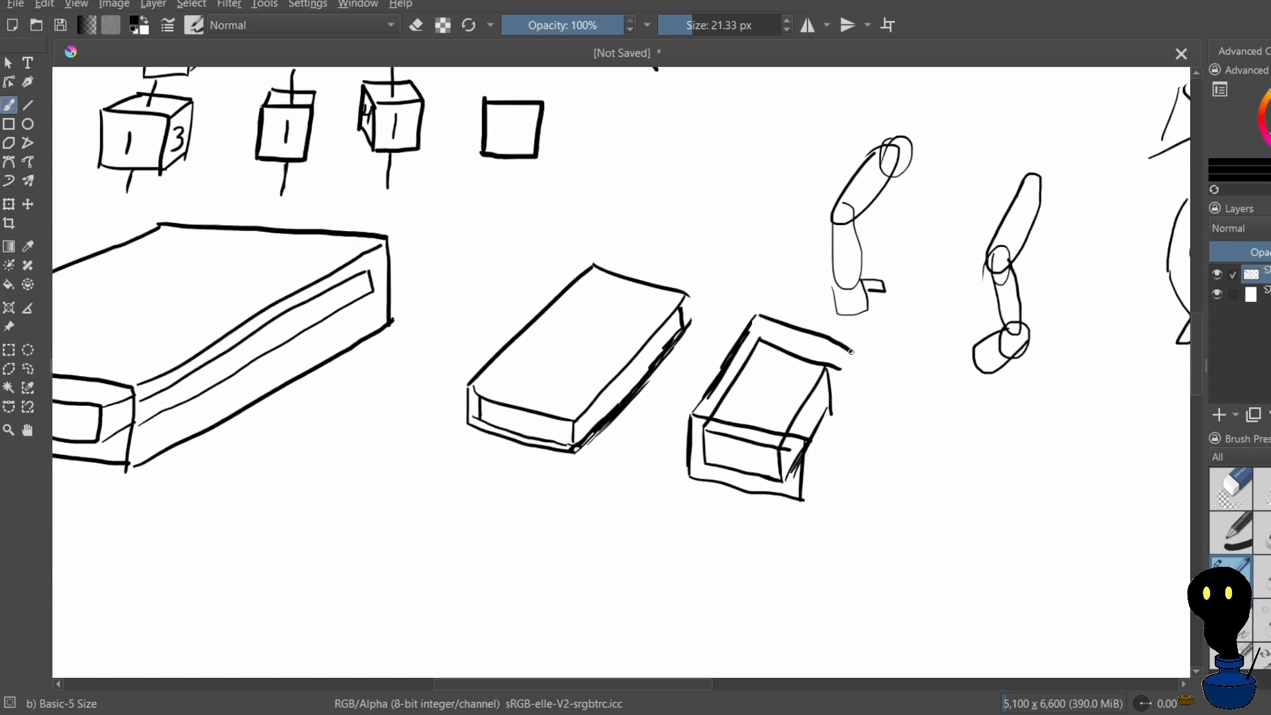
key("ctrl+z")
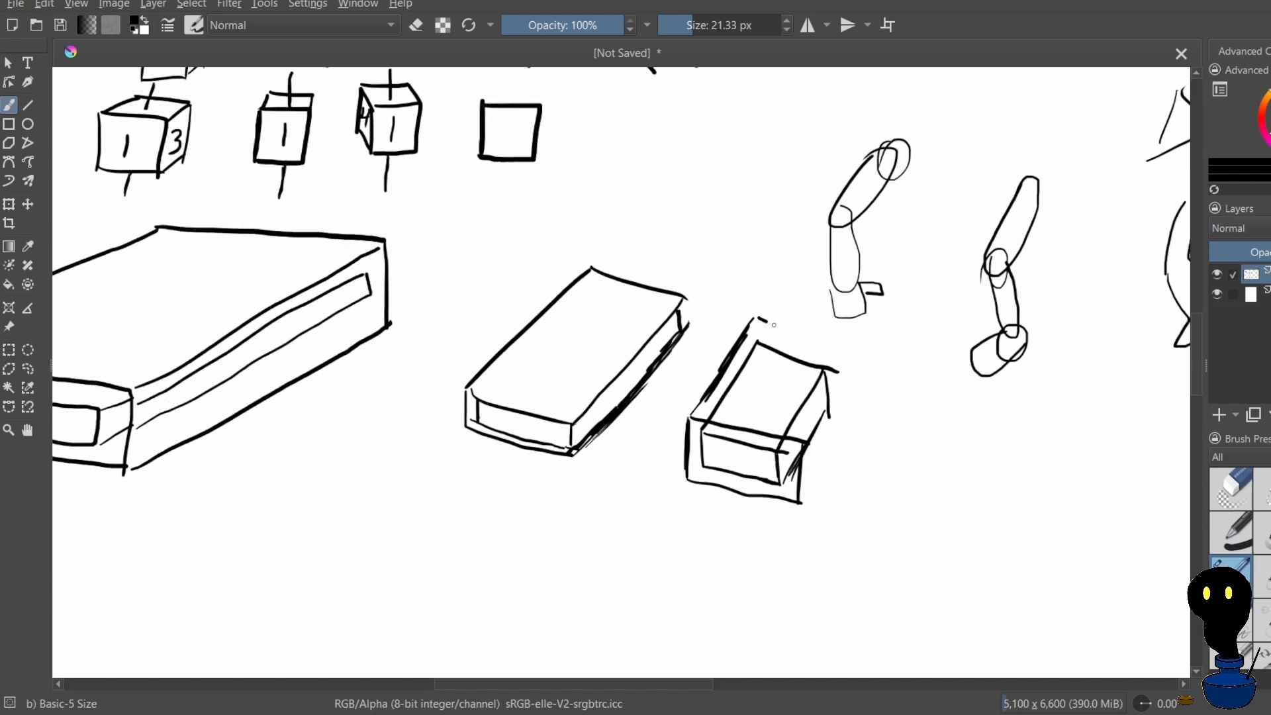
left_click_drag(774, 325, 841, 349)
left_click_drag(828, 408, 851, 363)
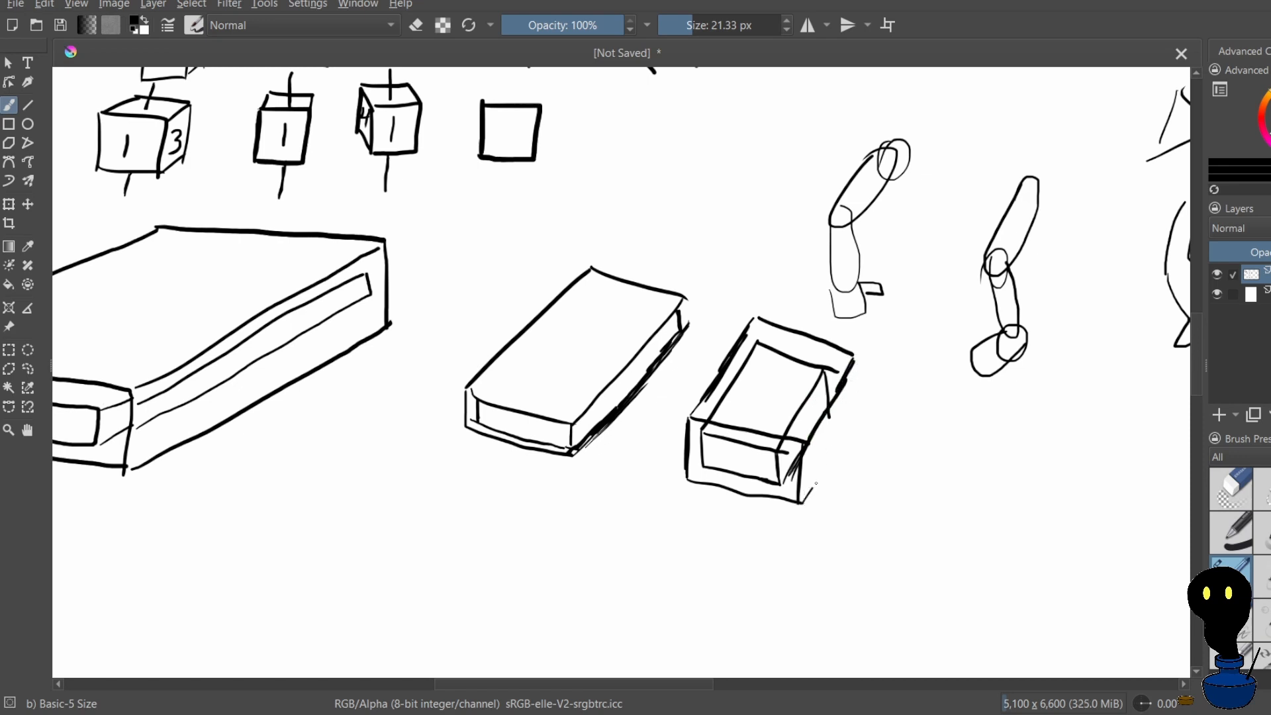
left_click_drag(812, 490, 845, 430)
mouse_move(858, 363)
left_mouse_down()
mouse_move(858, 401)
mouse_move(858, 359)
left_mouse_up()
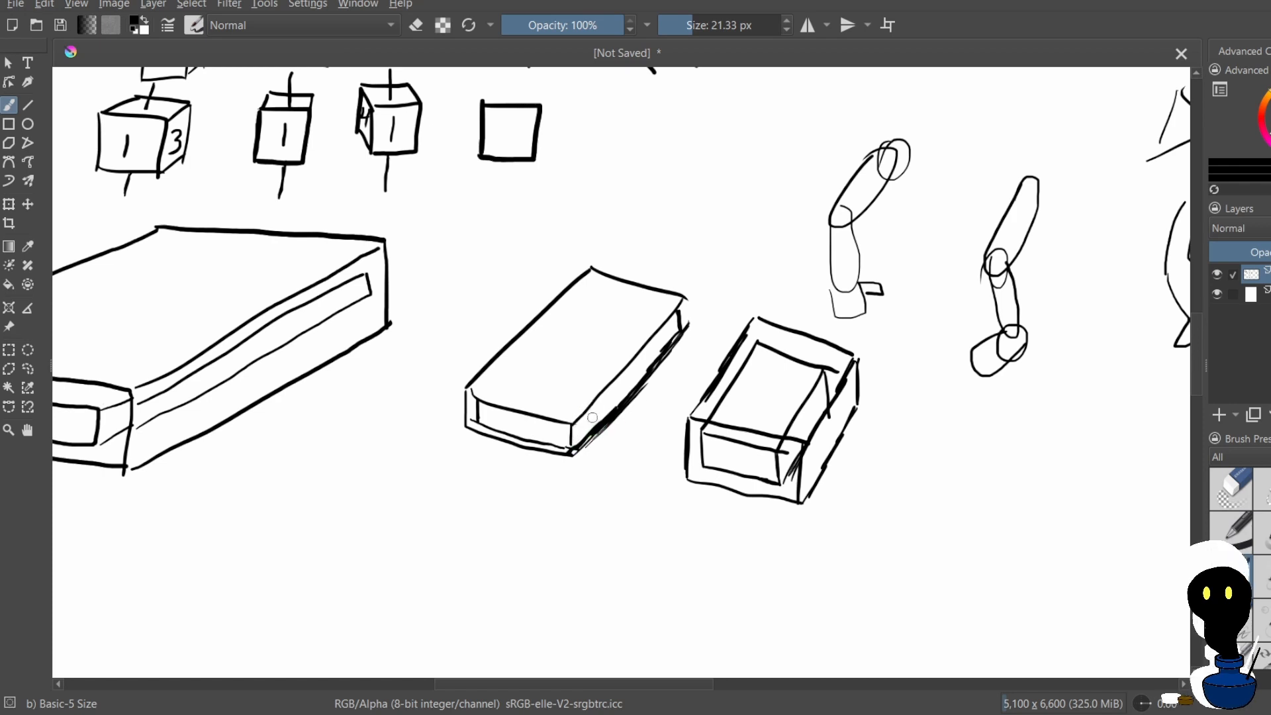
Add a short vertical line just inside the near corner of the middle box's front face, undoing and restoring the recent strokes
mouse_move(584, 408)
left_mouse_down()
mouse_move(588, 438)
mouse_move(568, 458)
left_mouse_up()
key("ctrl+z")
key("ctrl+z")
key("ctrl+z")
key("ctrl+z")
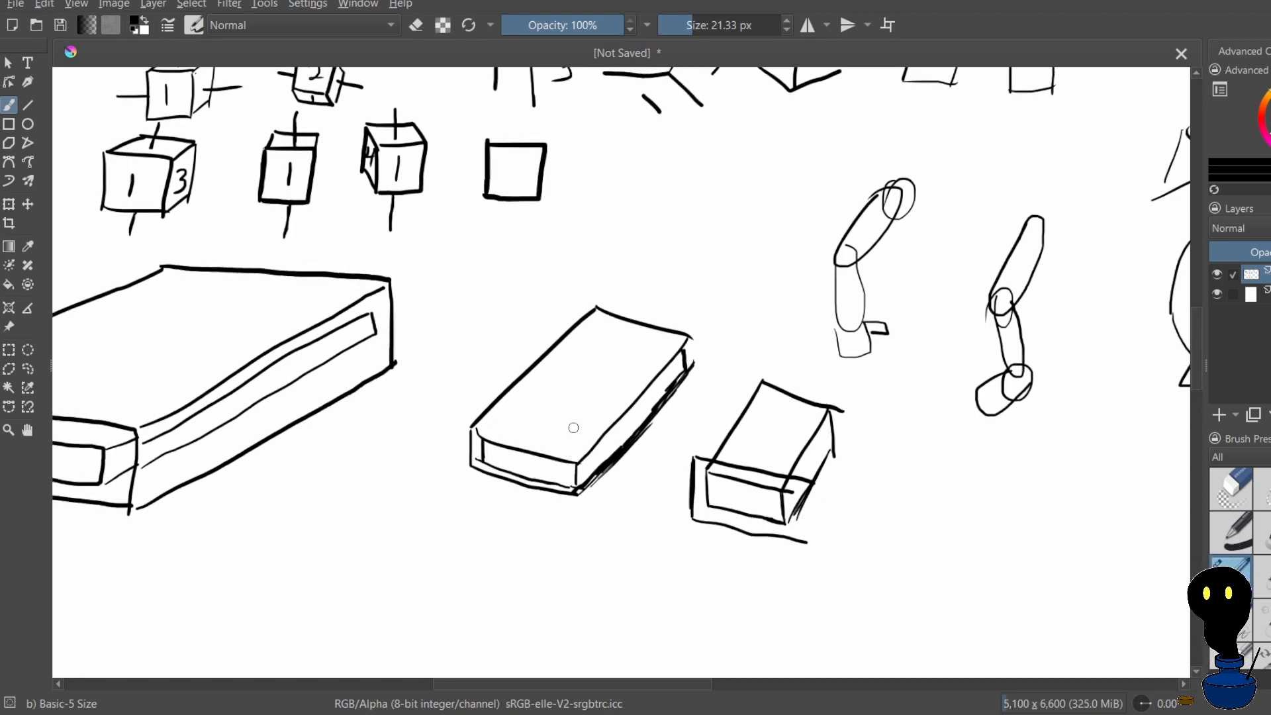
key("ctrl+shift+z")
key("ctrl+shift+z")
key("ctrl+shift+z")
key("ctrl+shift+z")
key("ctrl+shift+z")
key("ctrl+shift+z")
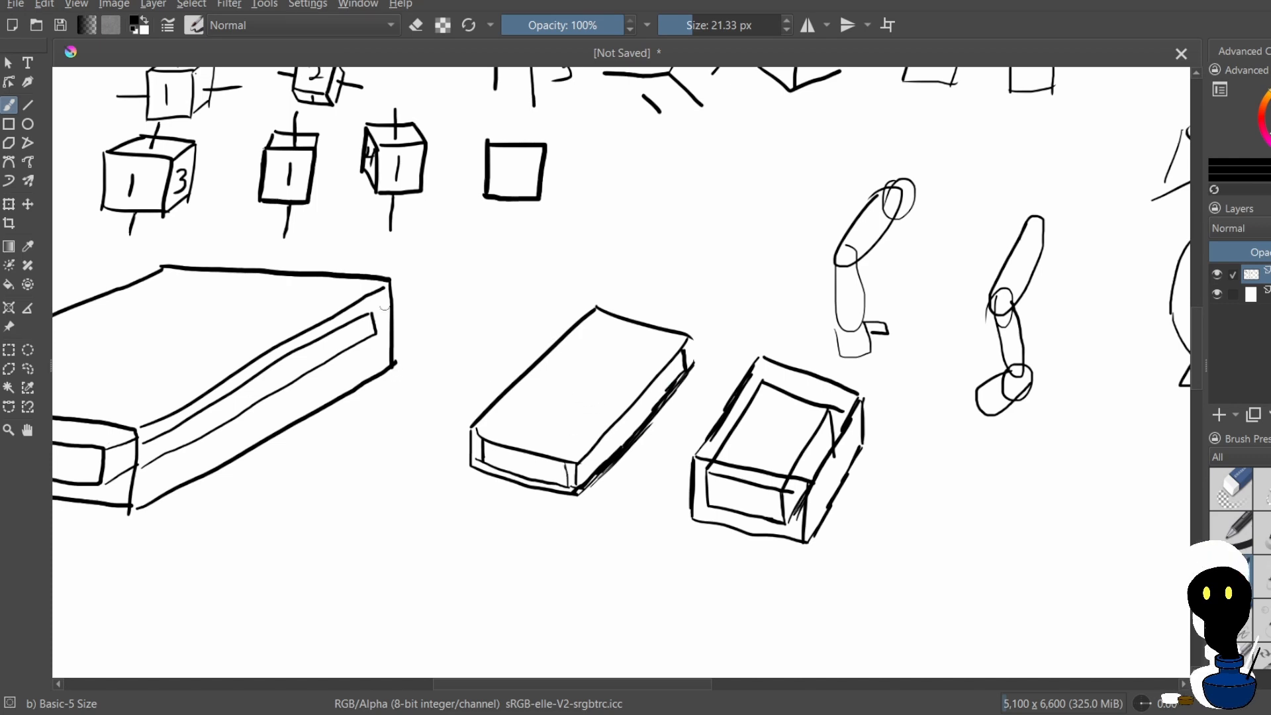
scroll(845, 337, "down", 2)
scroll(850, 336, "down", 1)
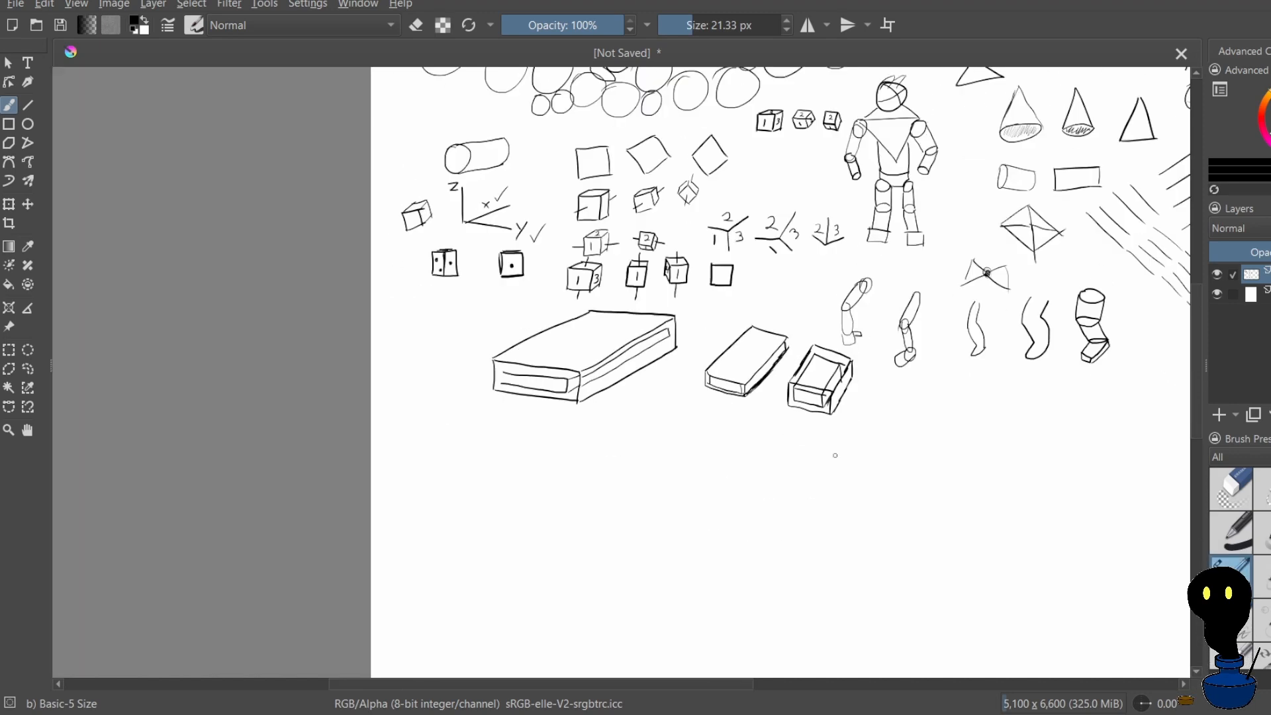
scroll(835, 451, "up", 4)
scroll(595, 413, "down", 1)
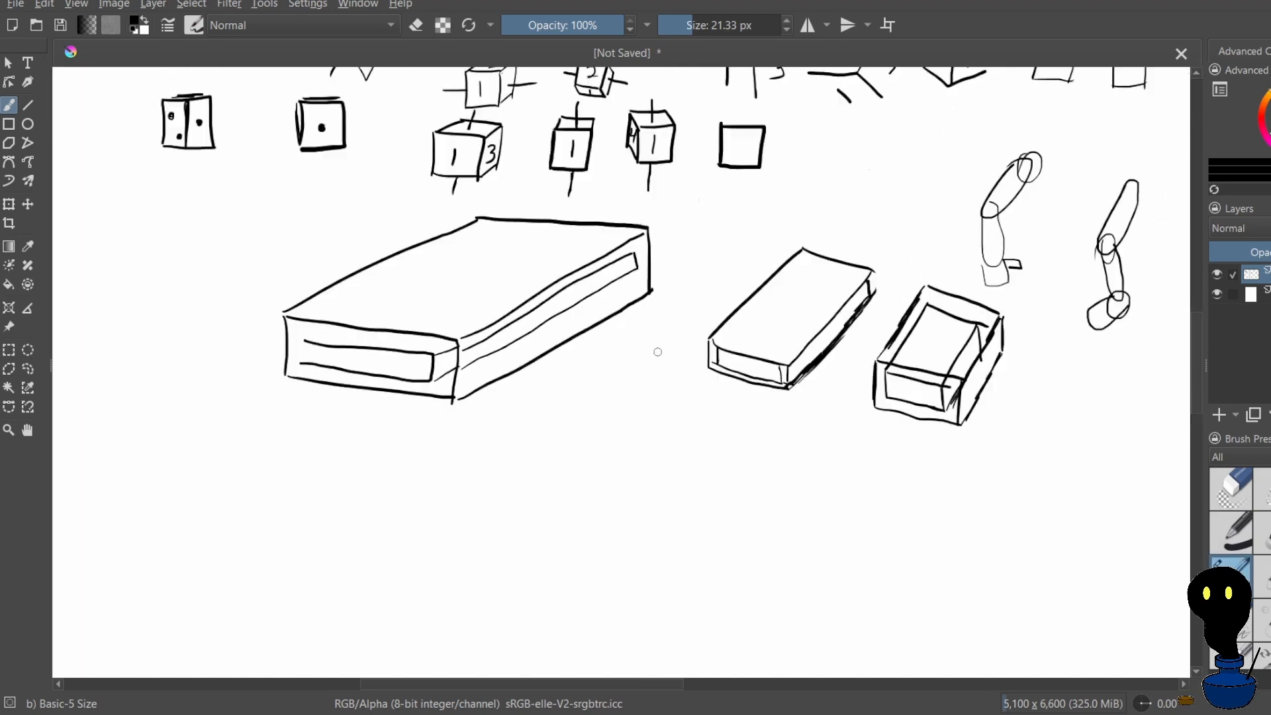
scroll(661, 355, "up", 1)
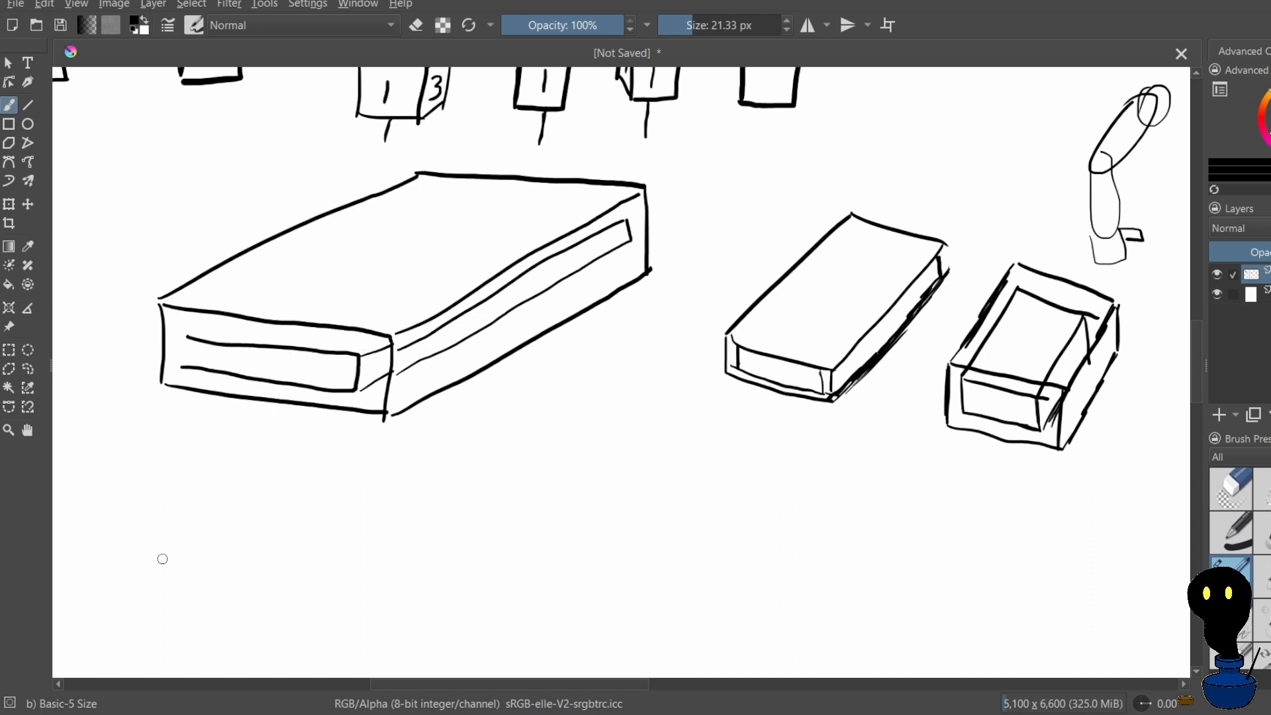
left_click_drag(490, 479, 488, 530)
left_click_drag(490, 480, 580, 443)
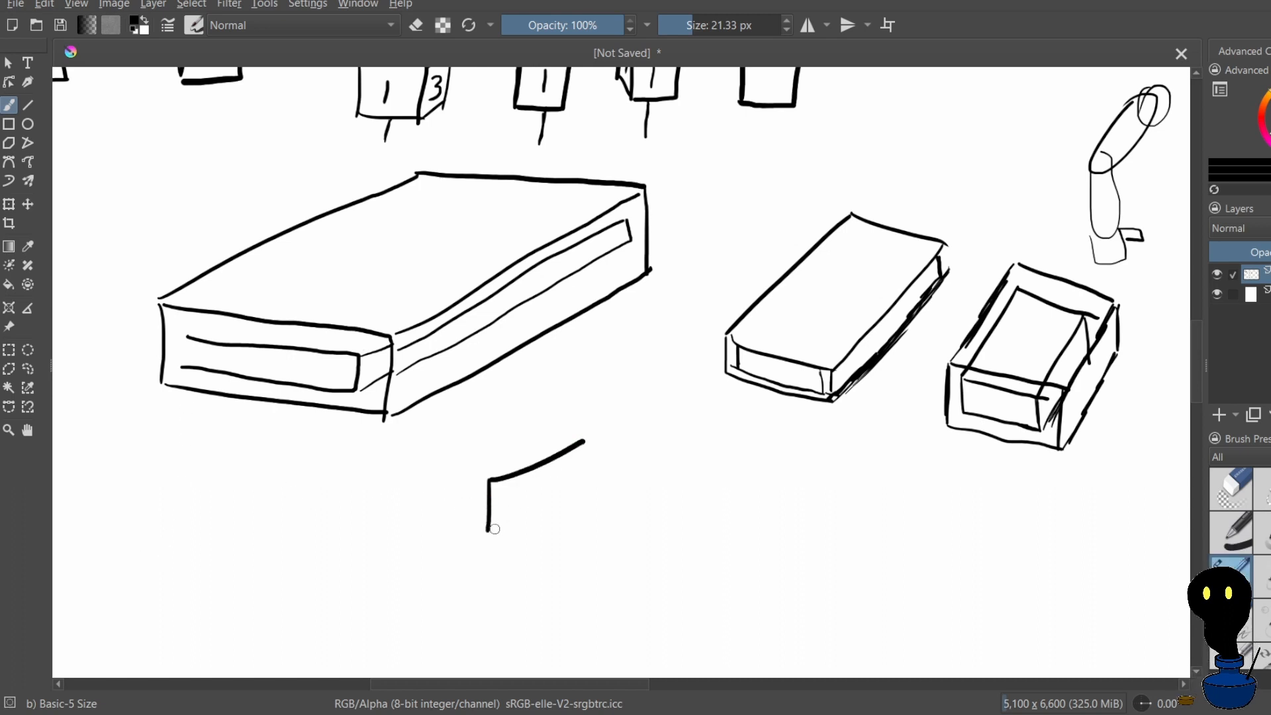
left_click_drag(490, 530, 571, 541)
mouse_move(490, 480)
left_mouse_down()
mouse_move(580, 500)
mouse_move(575, 532)
mouse_move(451, 230)
left_mouse_up()
key("ctrl+z")
key("ctrl+z")
key("ctrl+z")
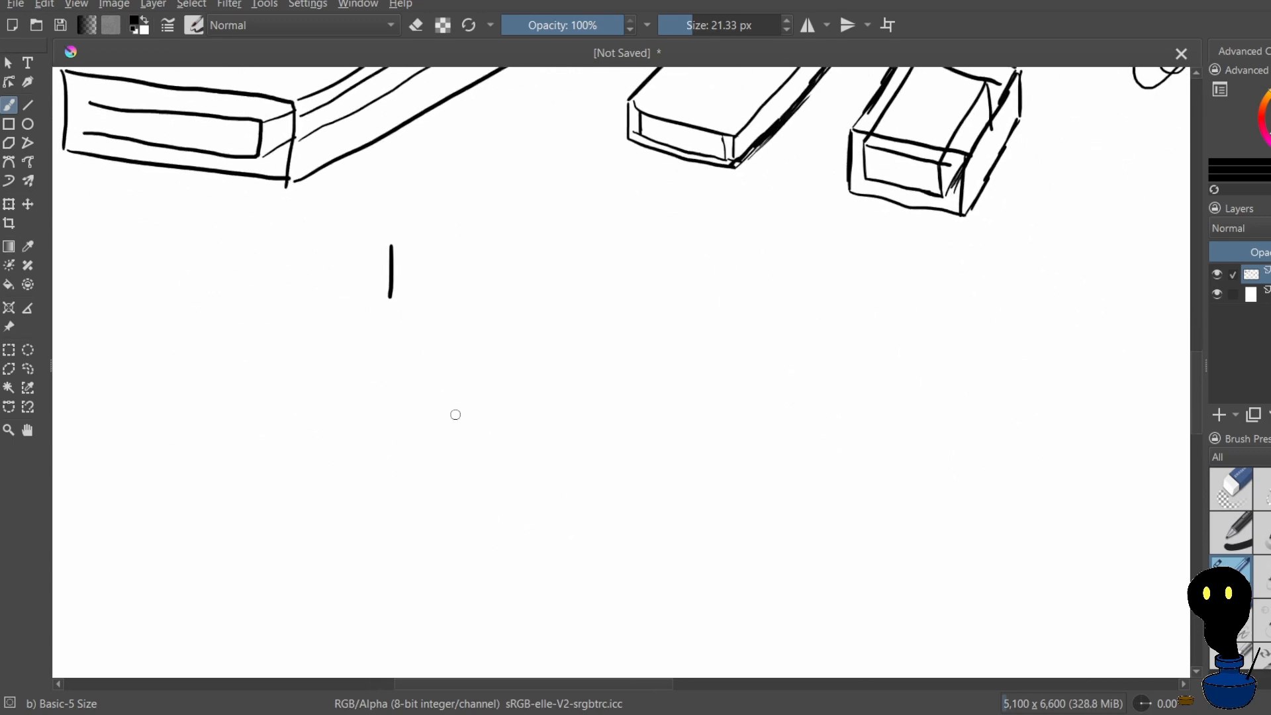
key("ctrl+z")
Start a new box in the empty area below the others with a short vertical edge, a slanted receding edge and a nearly horizontal front edge
left_click_drag(455, 414, 534, 270)
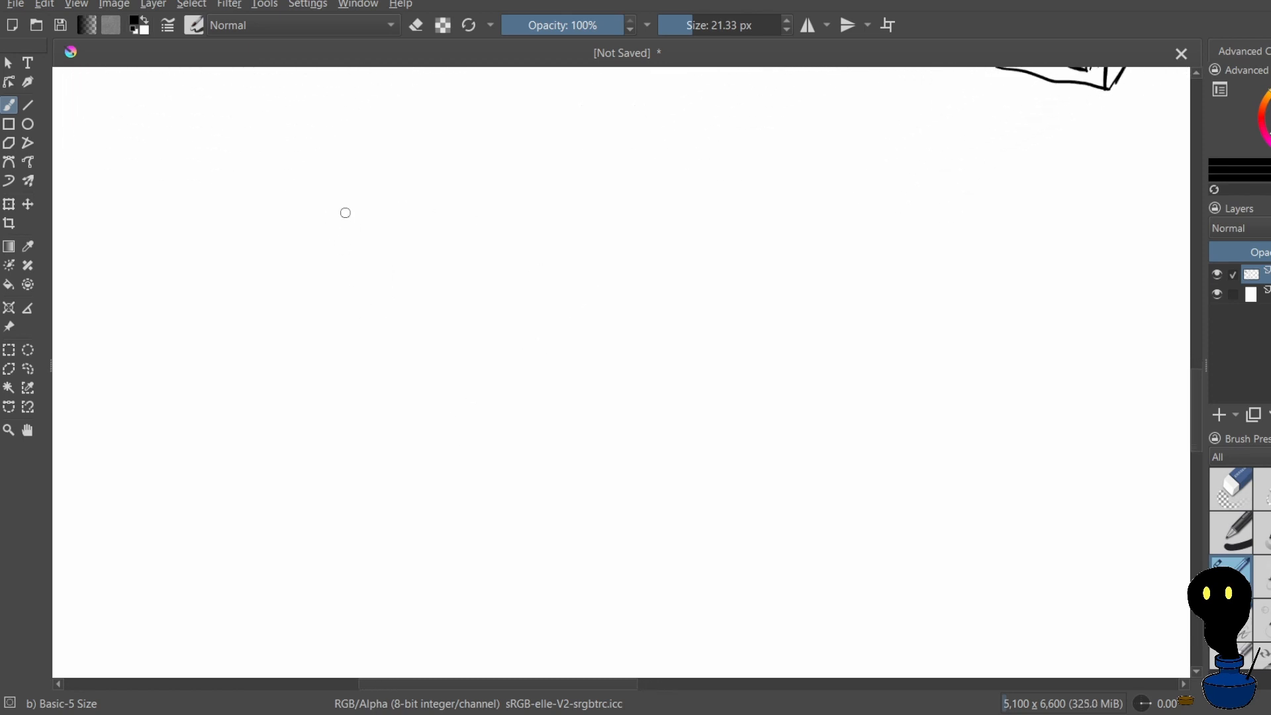
left_click_drag(339, 198, 343, 277)
left_click_drag(351, 193, 561, 99)
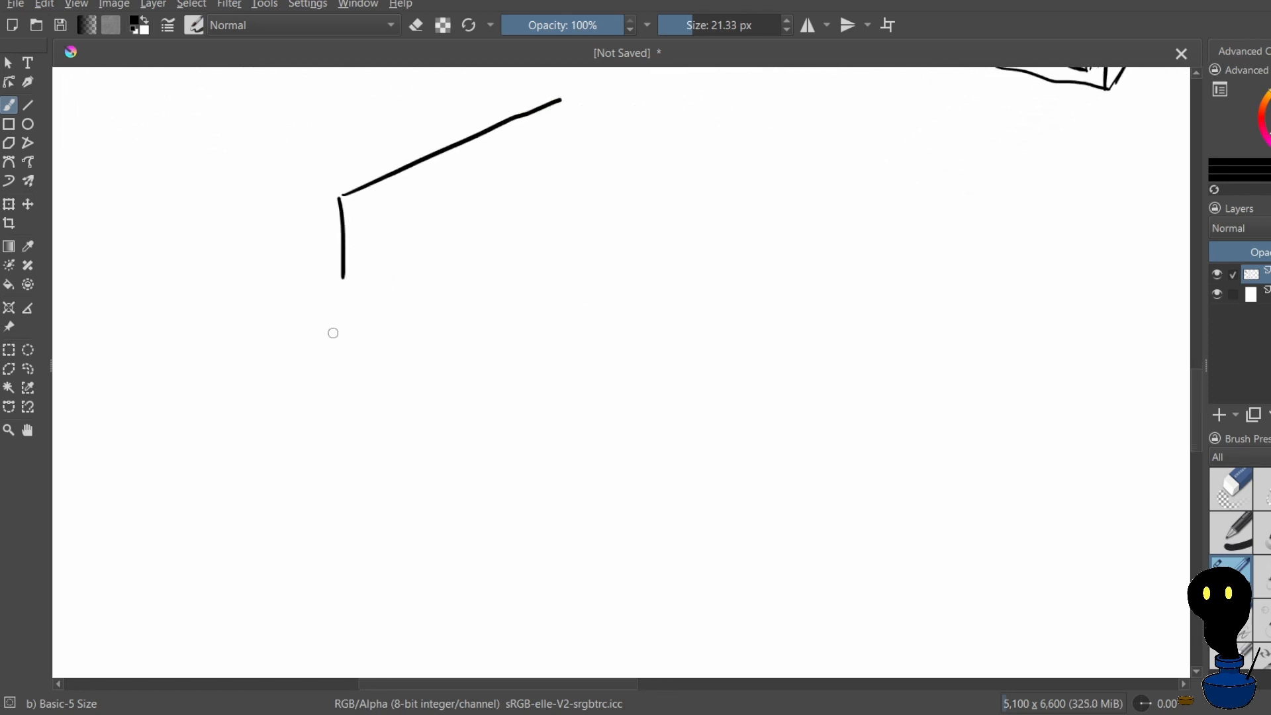
left_click_drag(345, 197, 594, 204)
Close the new box's front face with a parallel lower edge and a vertical right edge, redrawing the lower edge until it aligns
left_click_drag(344, 277, 589, 283)
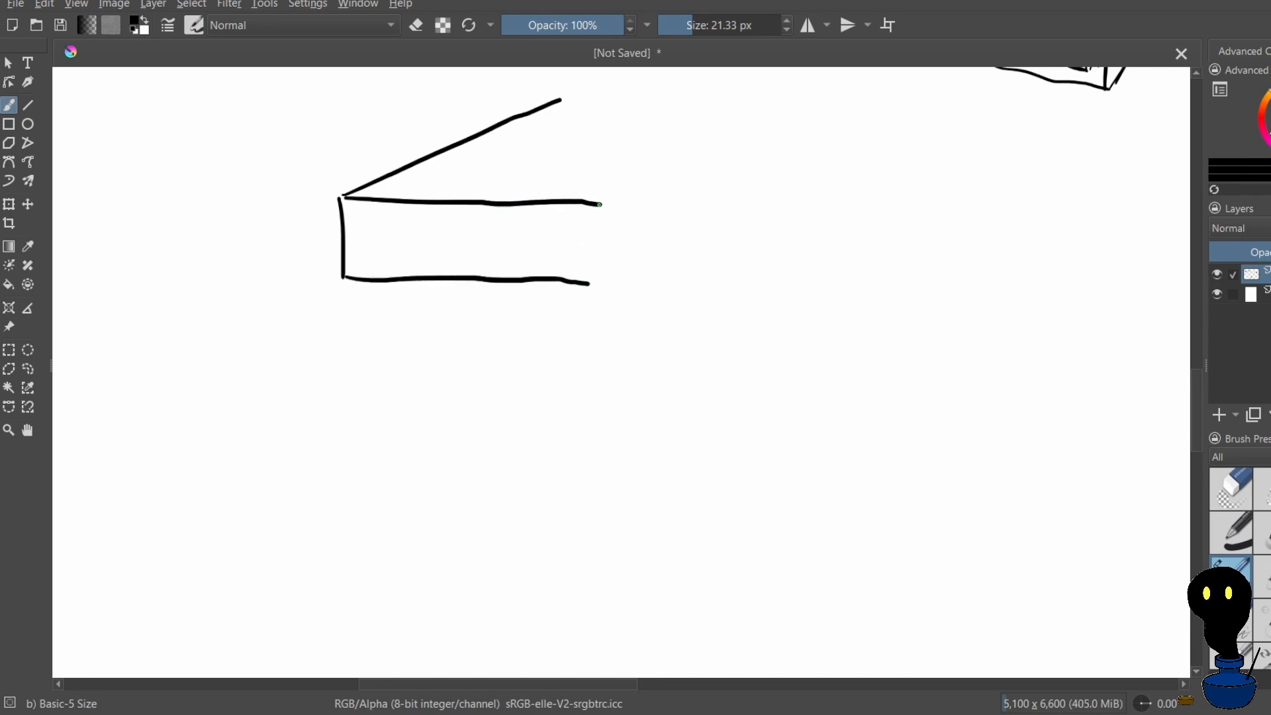
left_click_drag(600, 205, 601, 275)
key("ctrl+z")
key("ctrl+z")
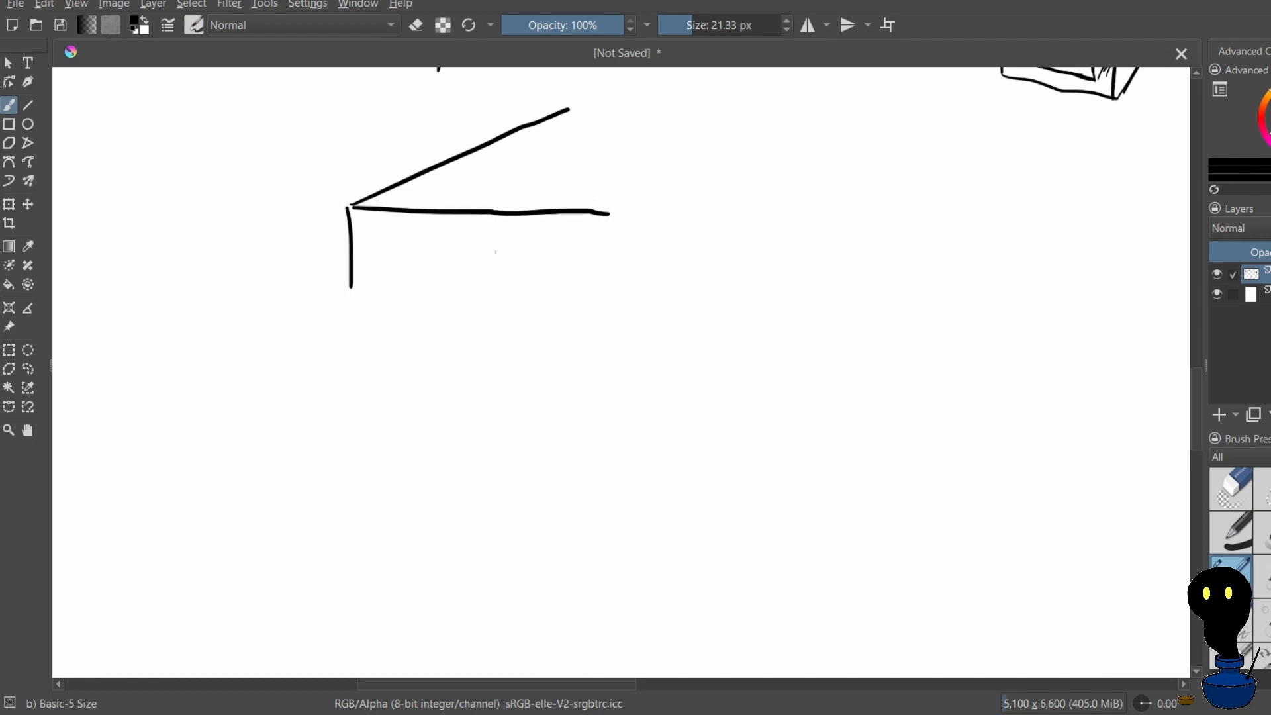
left_click_drag(349, 284, 610, 272)
key("ctrl+z")
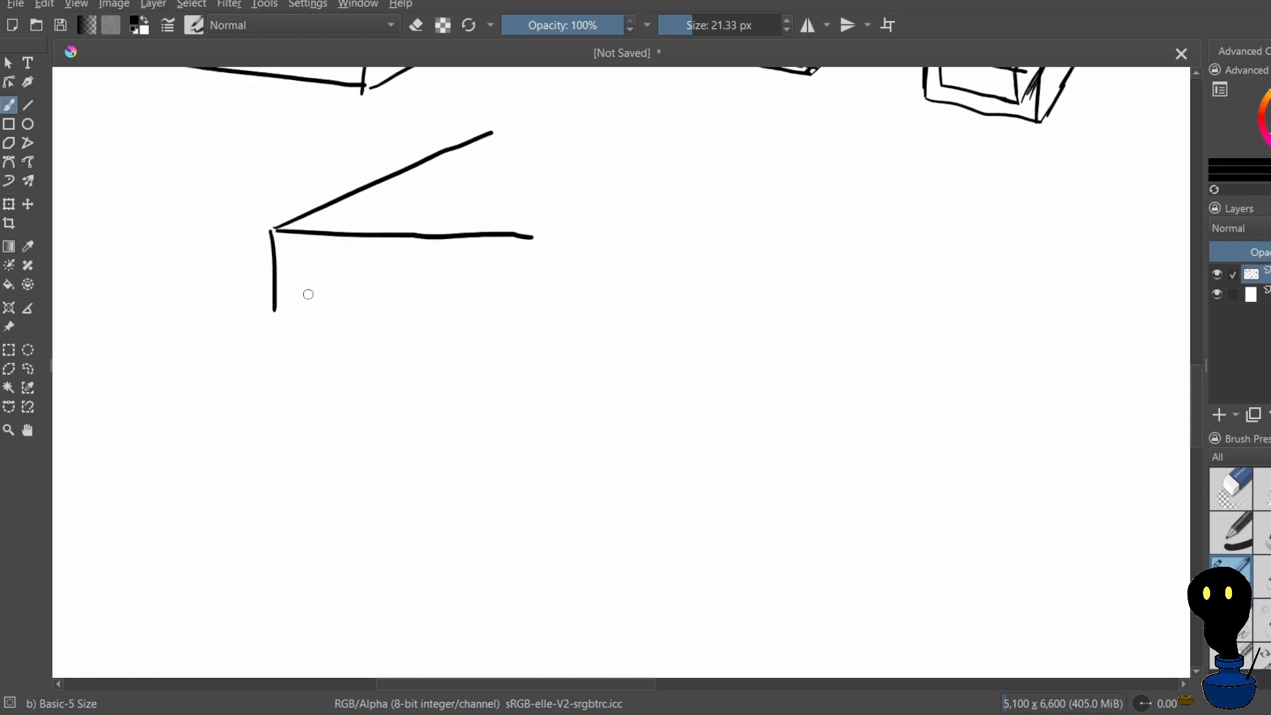
left_click_drag(274, 305, 530, 306)
key("ctrl+z")
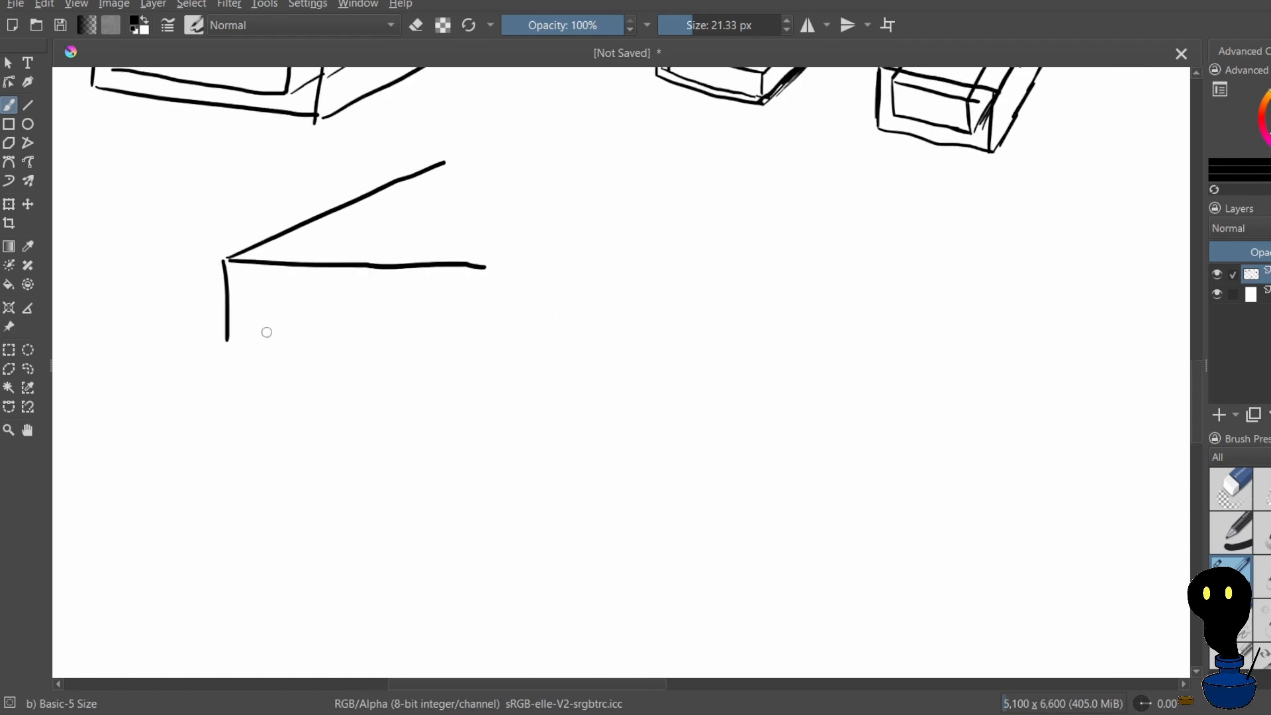
left_click_drag(233, 342, 489, 352)
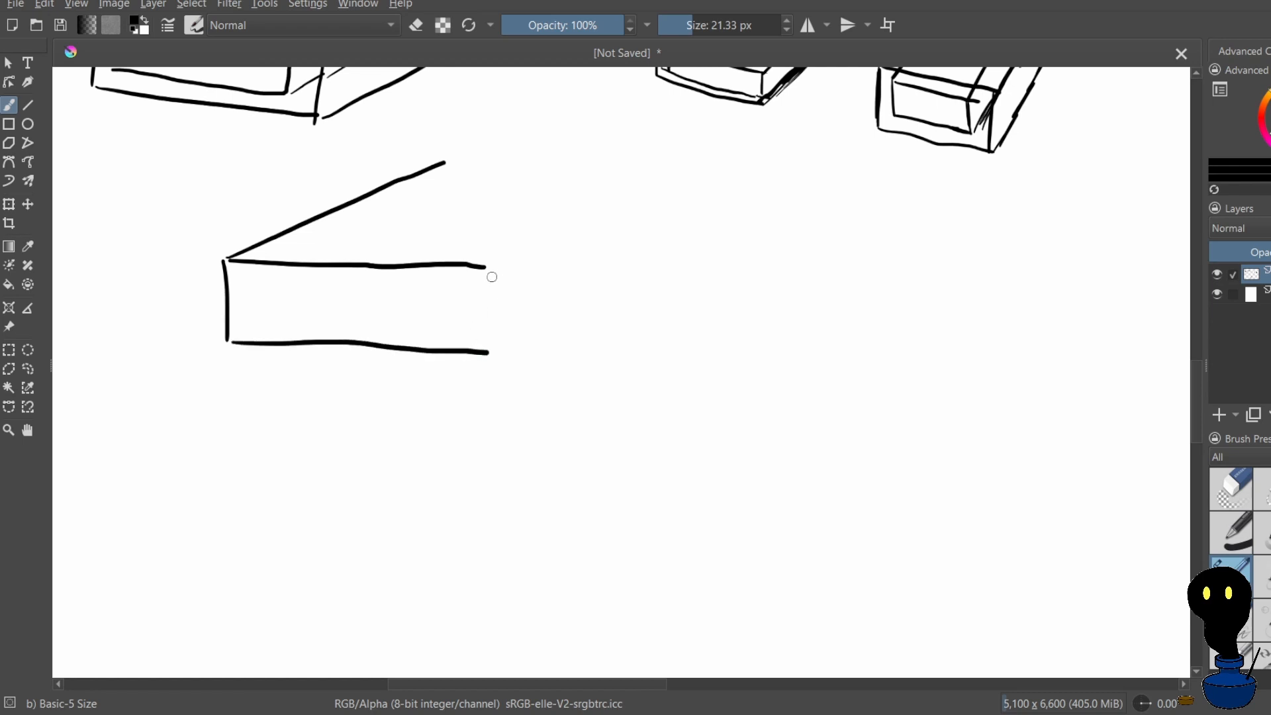
left_click_drag(486, 266, 489, 346)
Draw the new box's side face with two slanted receding edges and a vertical rear edge, erasing the lower edge's overshoot
left_click_drag(493, 259, 587, 200)
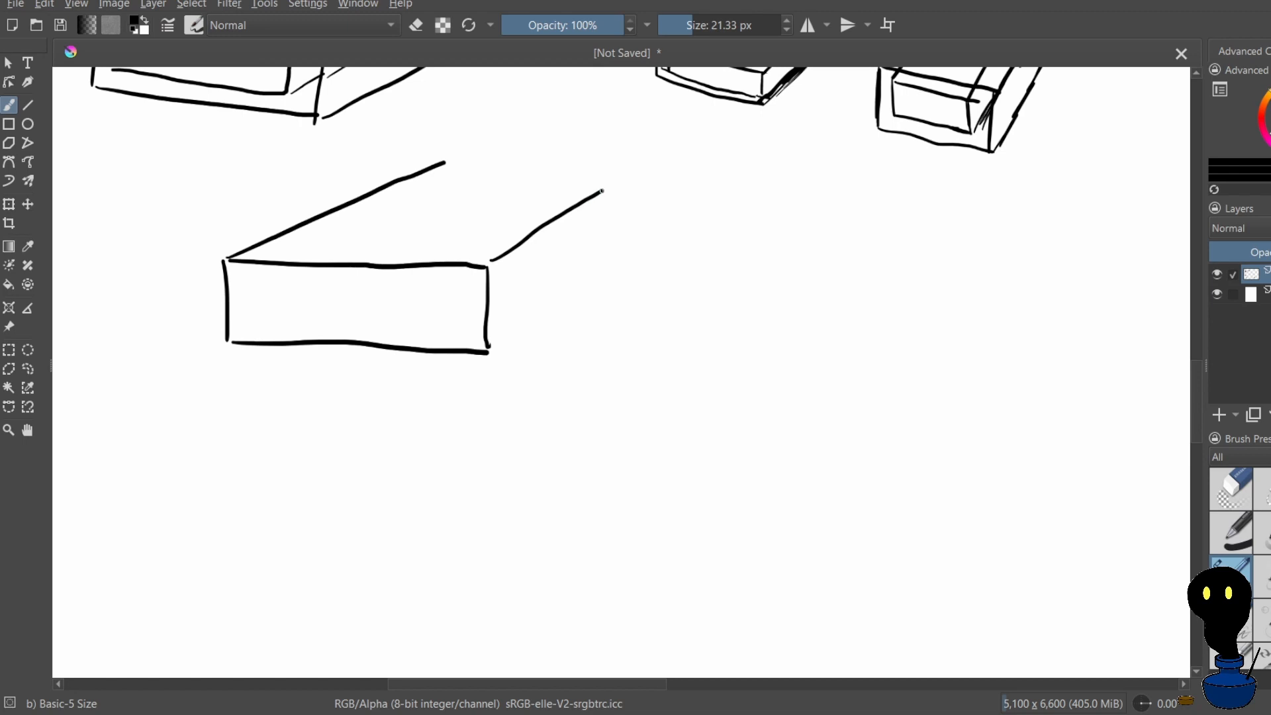
left_click_drag(493, 346, 647, 242)
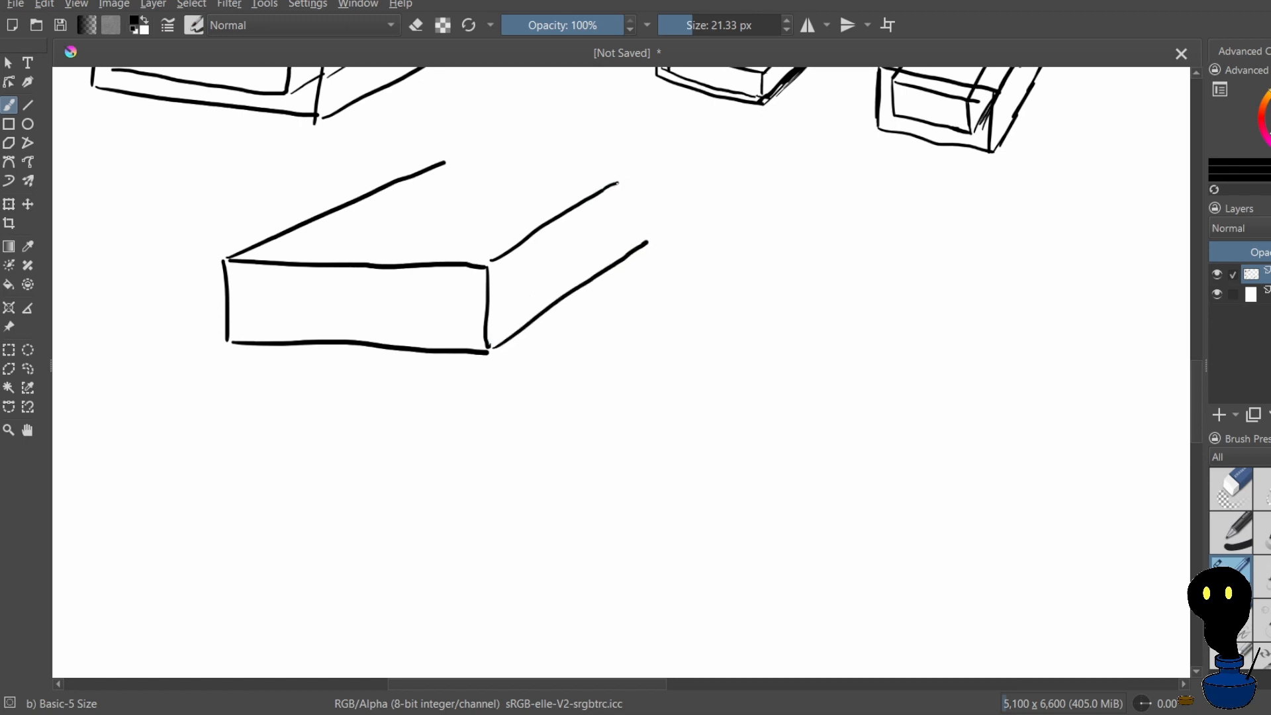
left_click_drag(618, 182, 619, 221)
key("e")
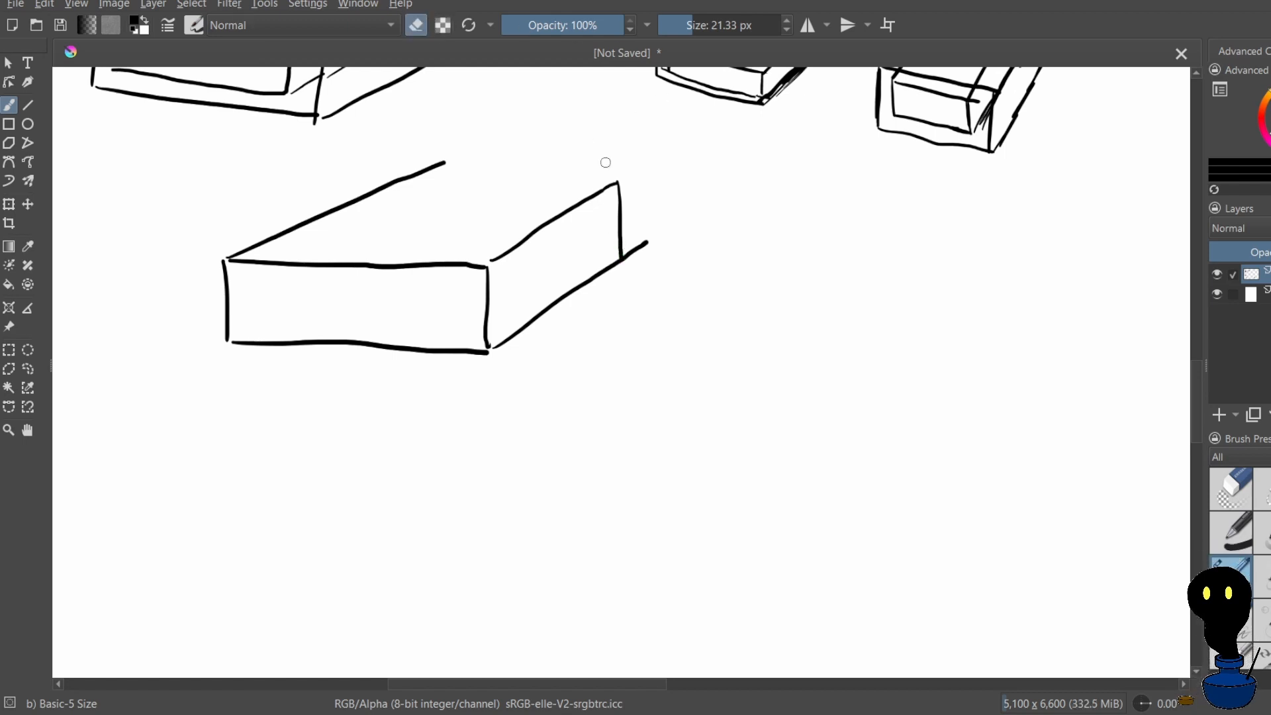
left_click(647, 245)
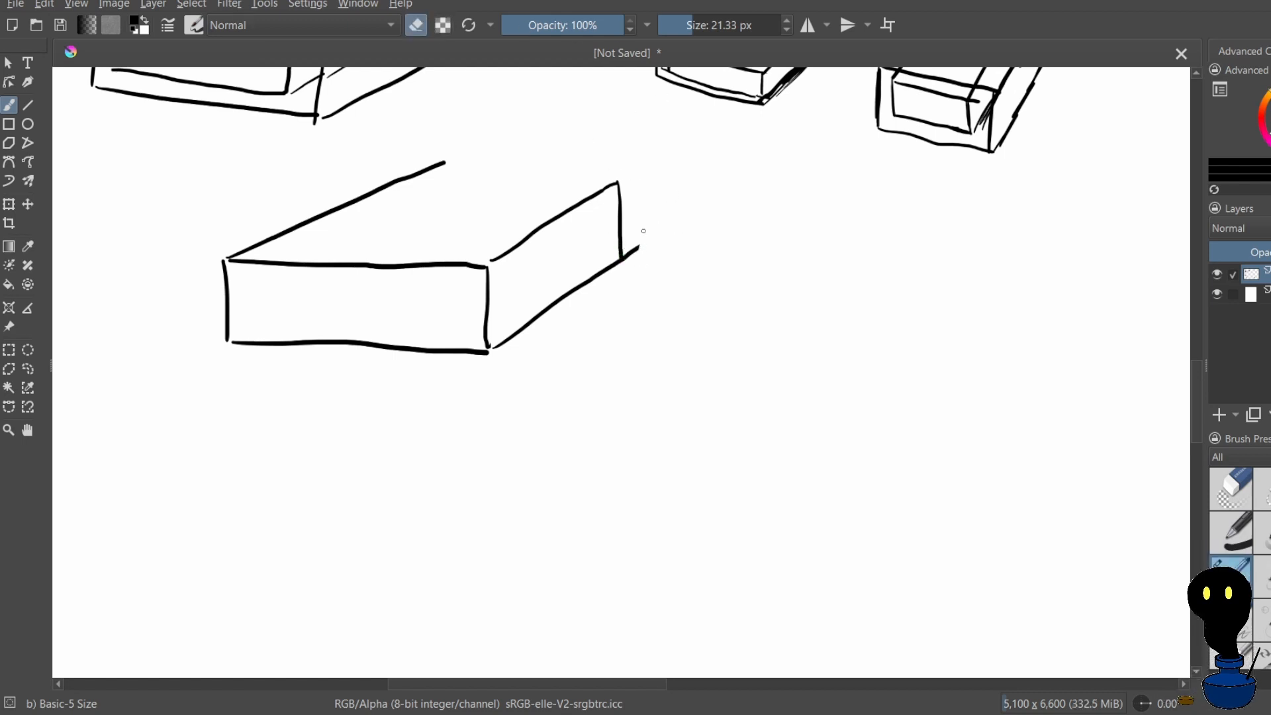
left_click(629, 255)
Close the new box's top face with a rear edge, redoing it once, and erase the slanted edge's overshoot at the back corner
left_click_drag(450, 160, 610, 166)
key("ctrl+z")
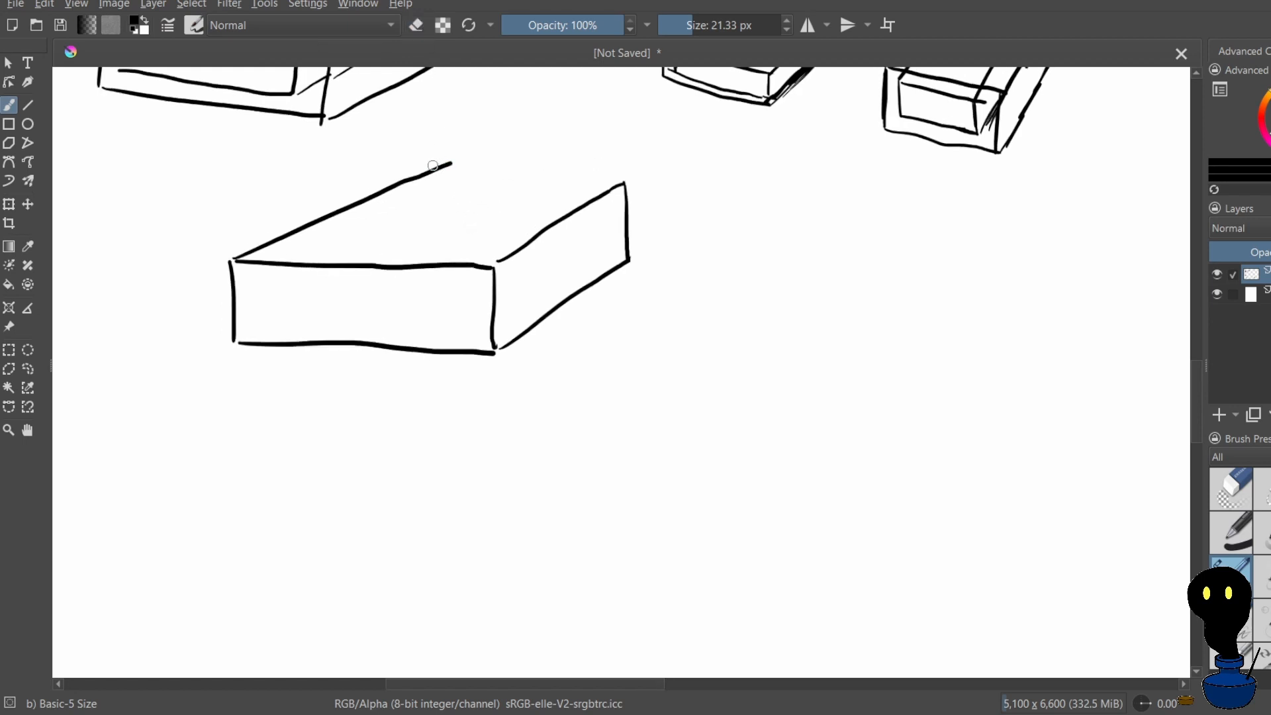
left_click_drag(431, 171, 621, 180)
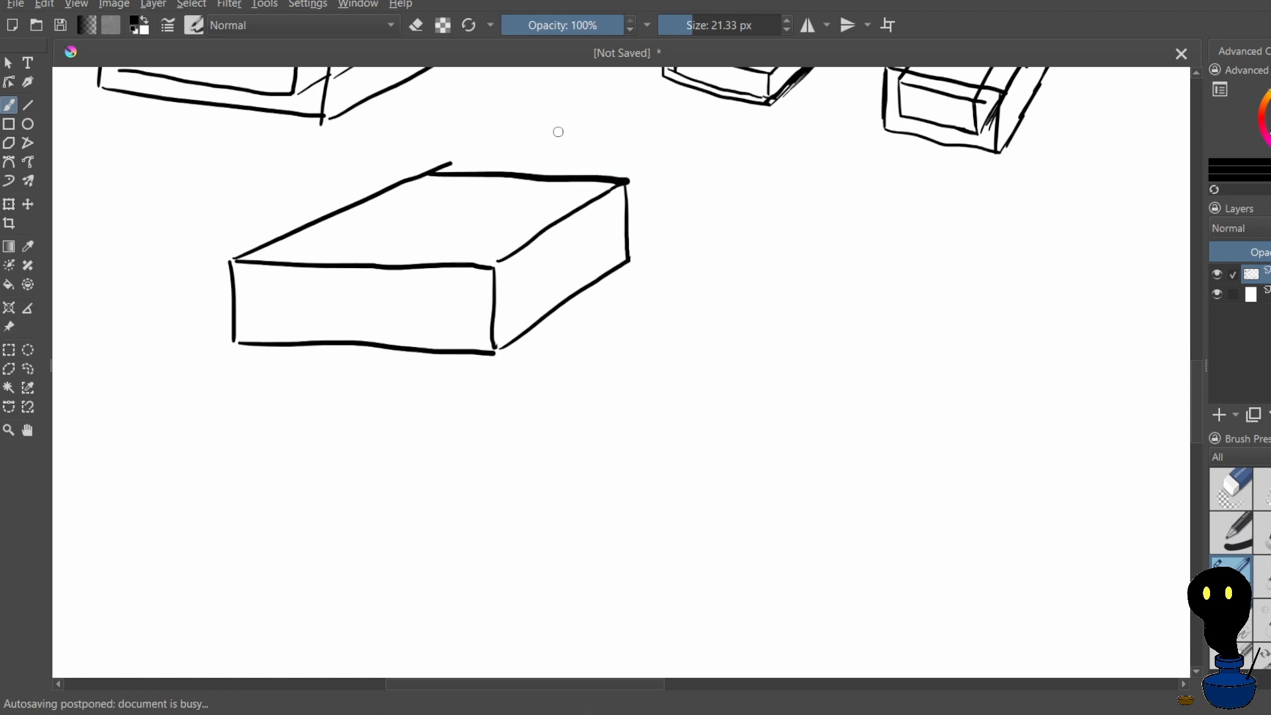
left_click(417, 23)
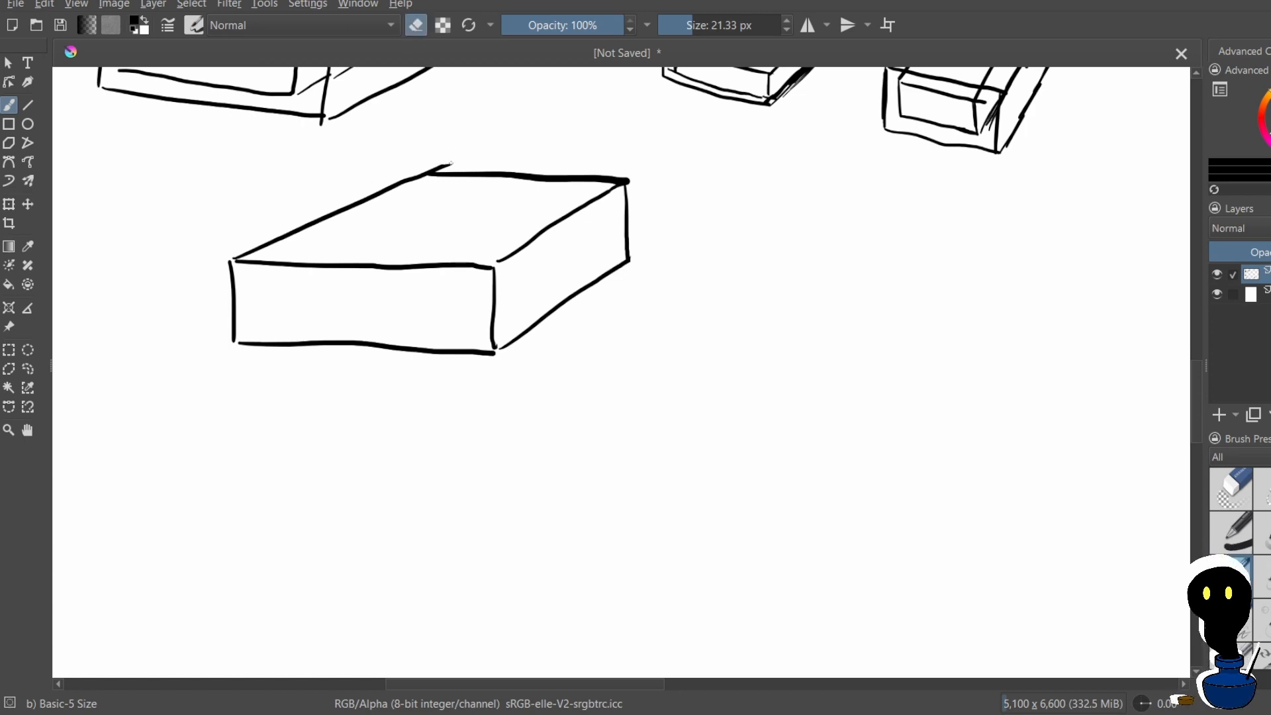
left_click_drag(450, 163, 443, 167)
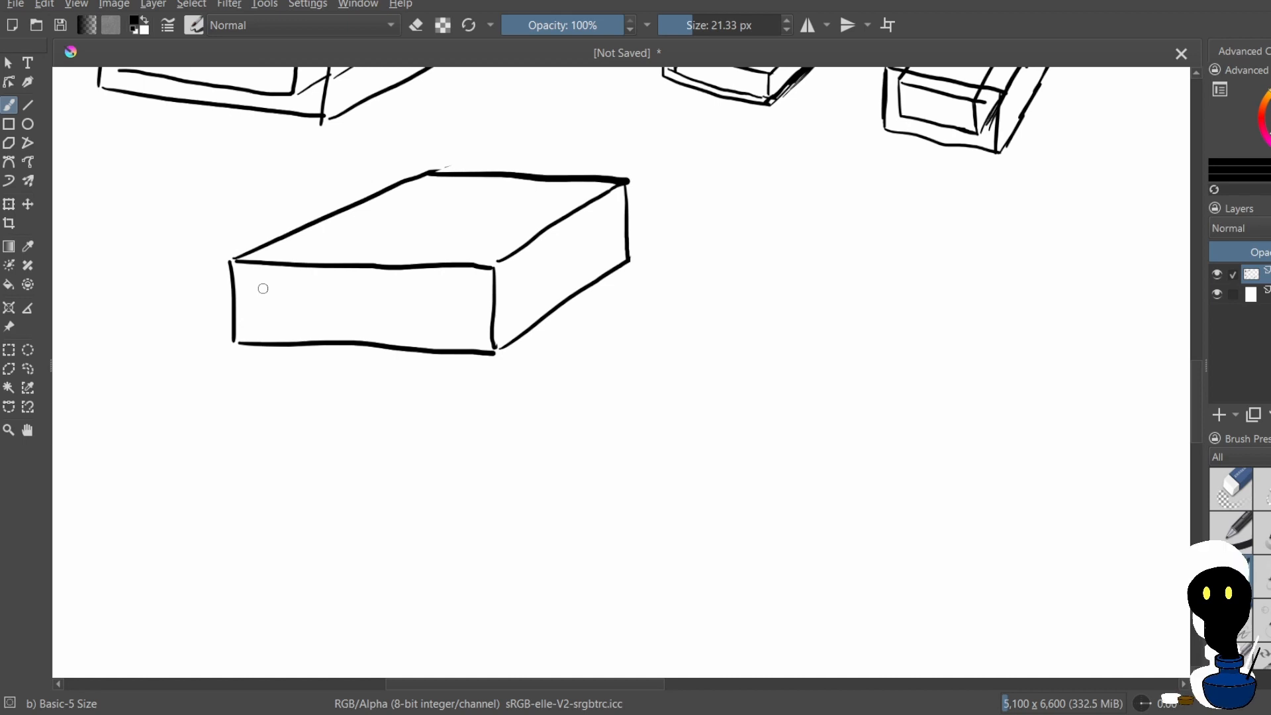
Erase the vertical edge between the front and side faces and the side face's rear vertical edge
left_click(416, 25)
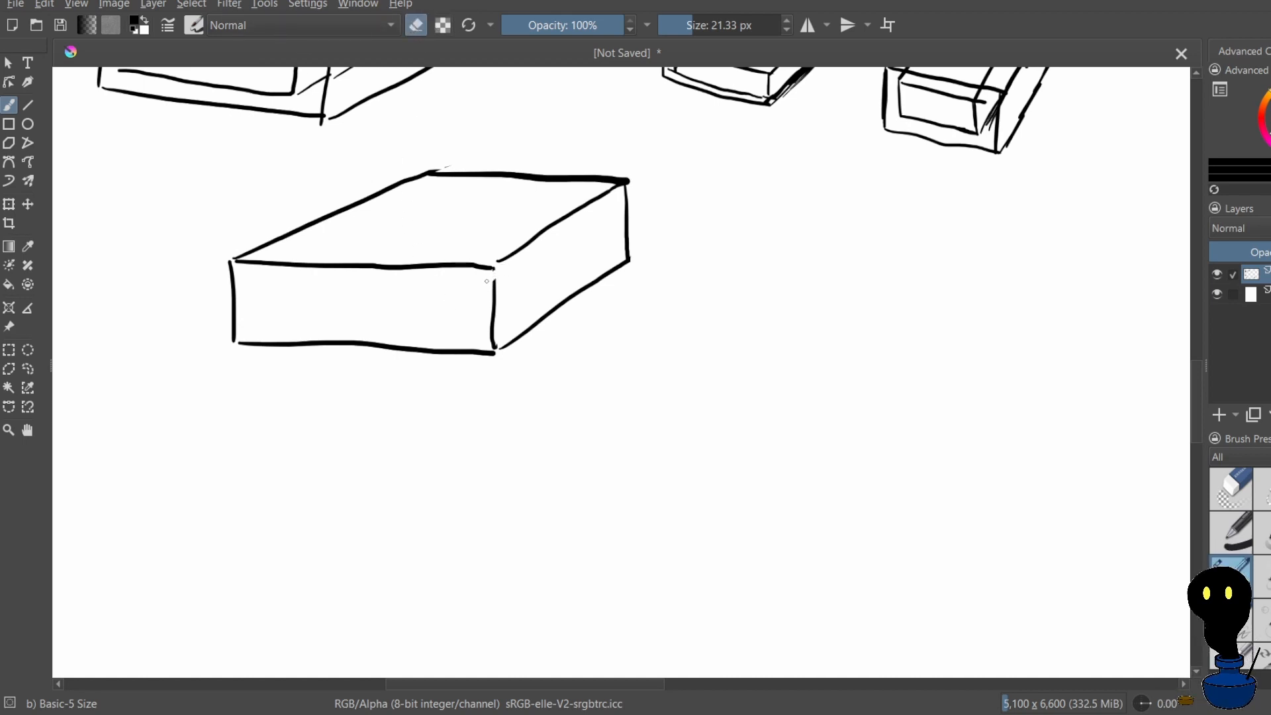
left_click_drag(493, 314, 494, 346)
left_click_drag(627, 187, 629, 250)
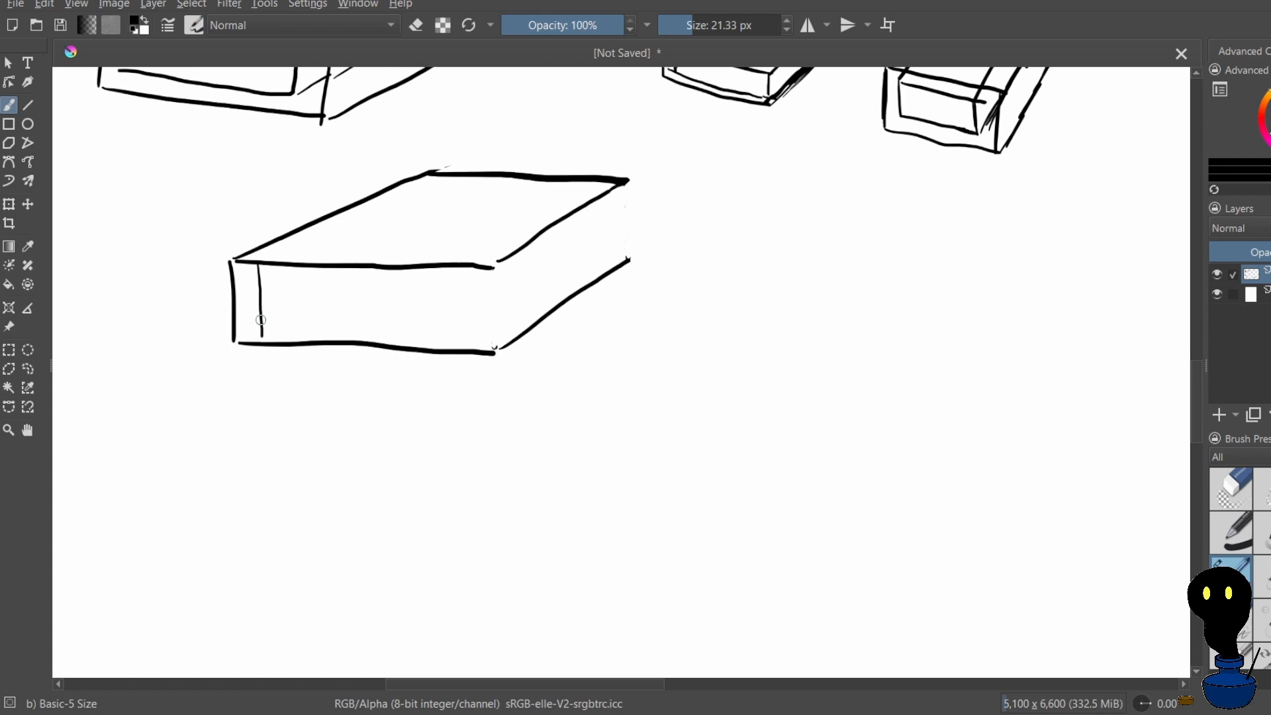
key("ctrl+z")
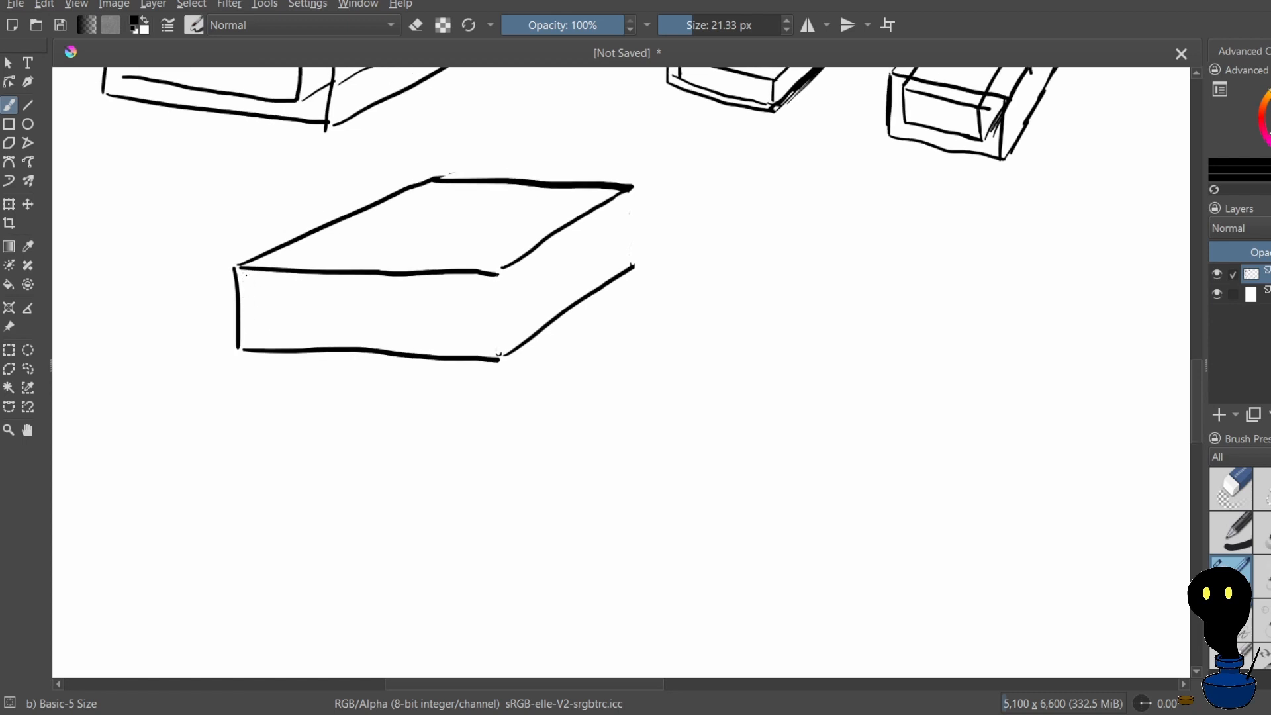
left_click_drag(246, 273, 252, 341)
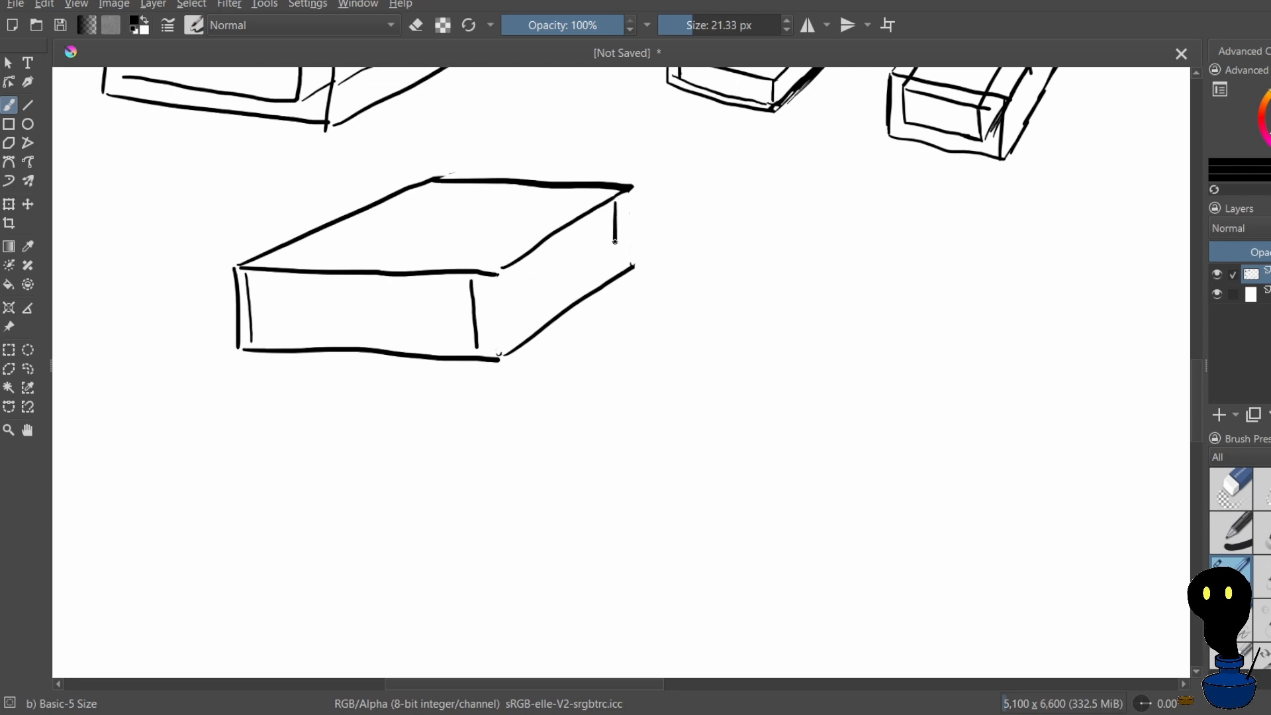
left_click_drag(615, 242, 618, 269)
key("ctrl+z")
scroll(454, 292, "up", 1)
key("ctrl+z")
key("ctrl+z")
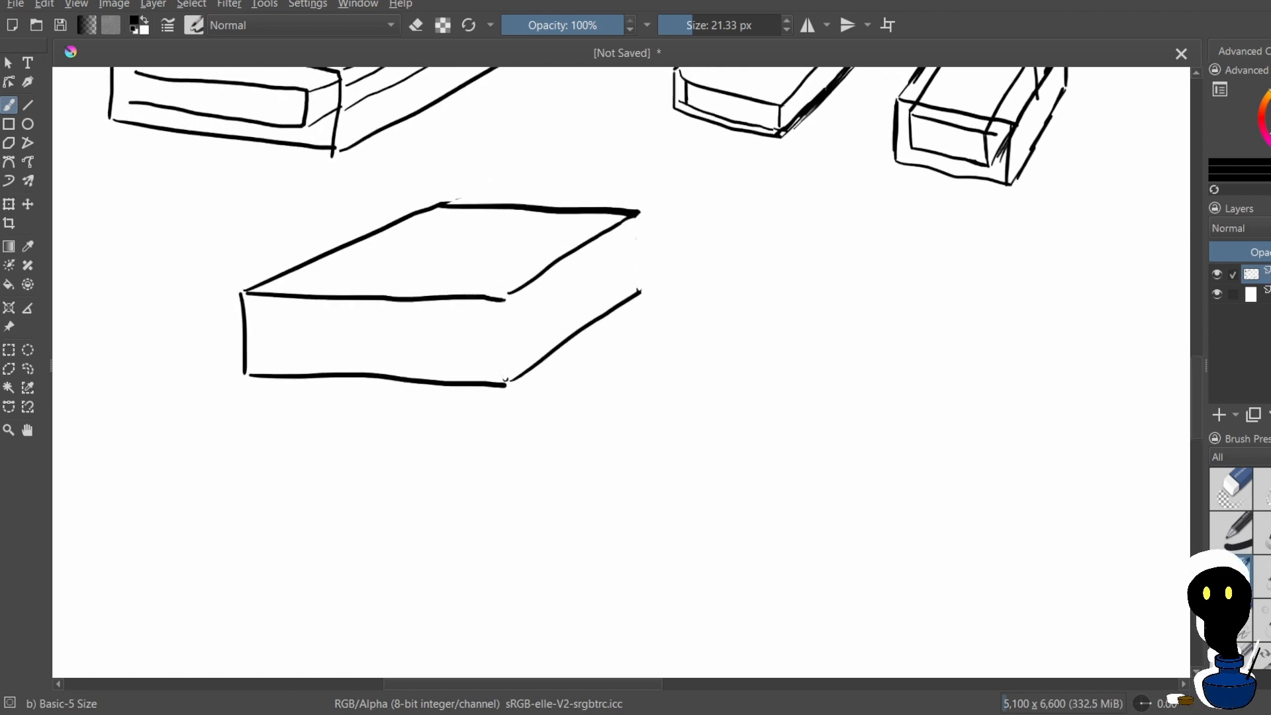
left_click_drag(254, 303, 270, 376)
key("ctrl+z")
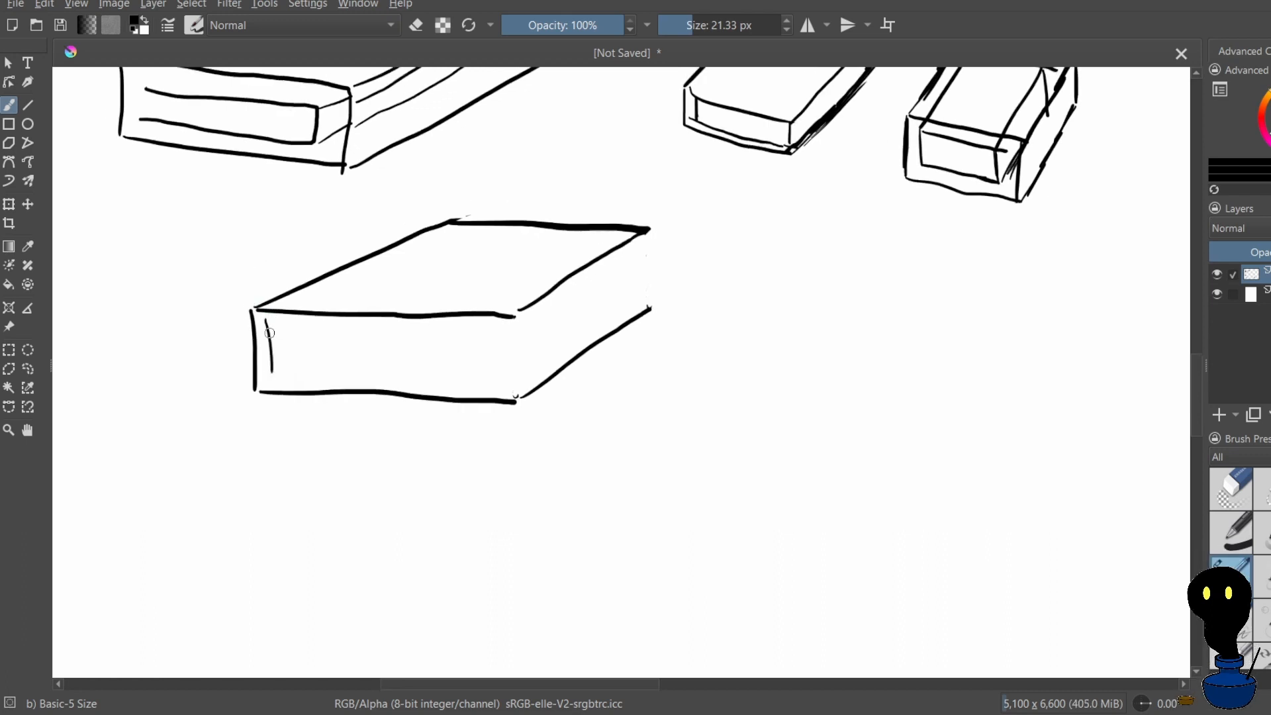
key("ctrl+z")
Draw inset vertical lines just inside both ends of the front face and the rear end of the side face, redoing the last one
left_click_drag(267, 321, 270, 375)
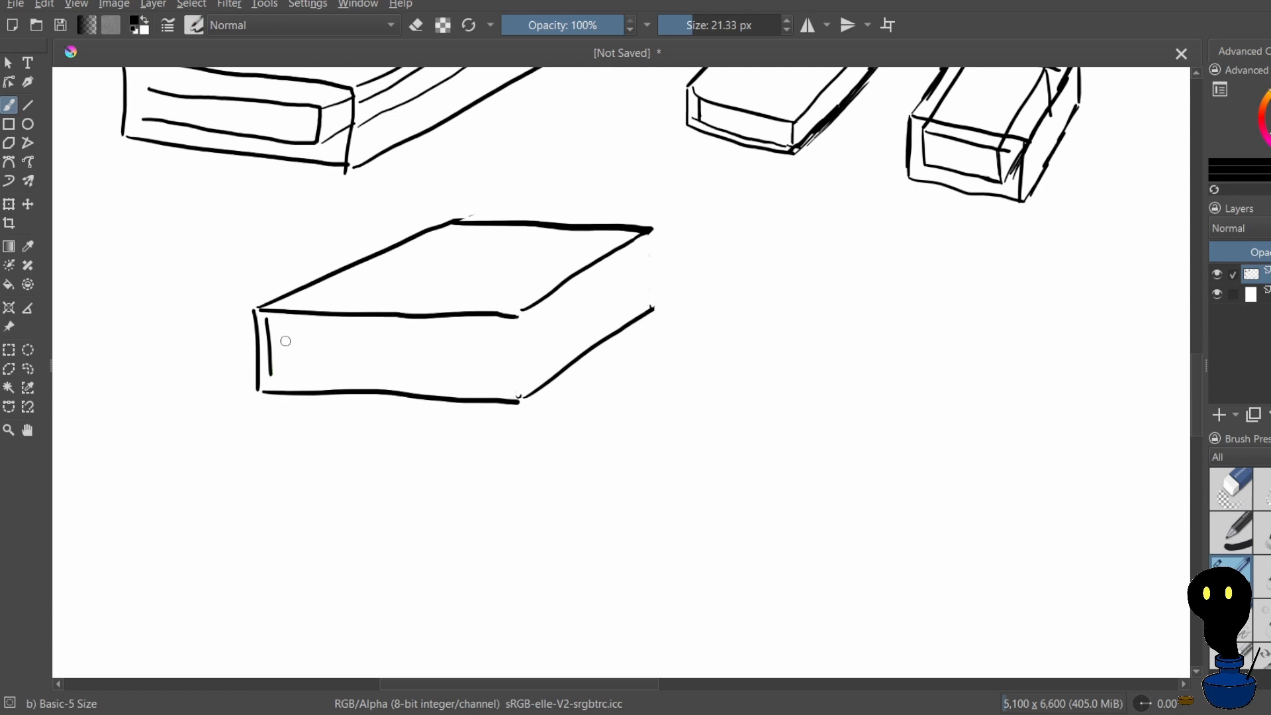
left_click_drag(498, 321, 504, 385)
left_click_drag(635, 248, 636, 315)
key("ctrl+z")
left_click_drag(644, 260, 635, 317)
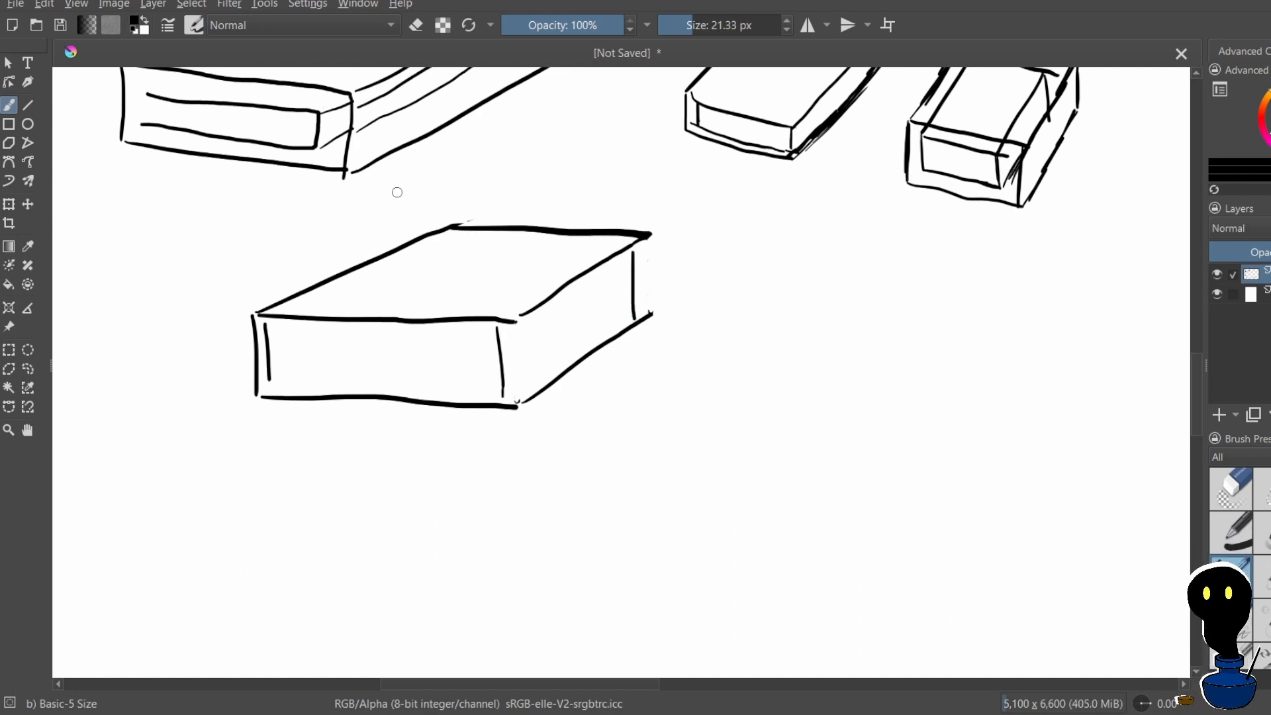
mouse_move(450, 241)
left_mouse_down()
mouse_move(436, 263)
mouse_move(453, 265)
left_mouse_up()
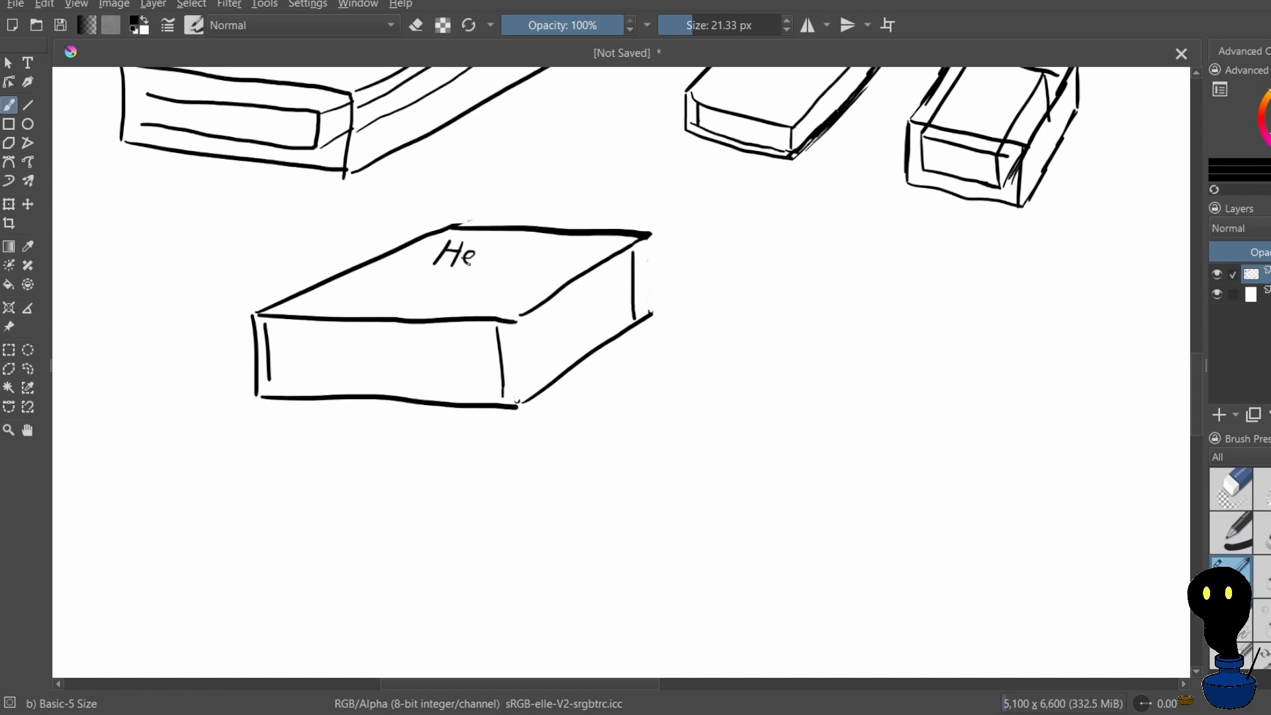
key("ctrl+z")
key("ctrl+z")
key("ctrl+z")
key("ctrl+z")
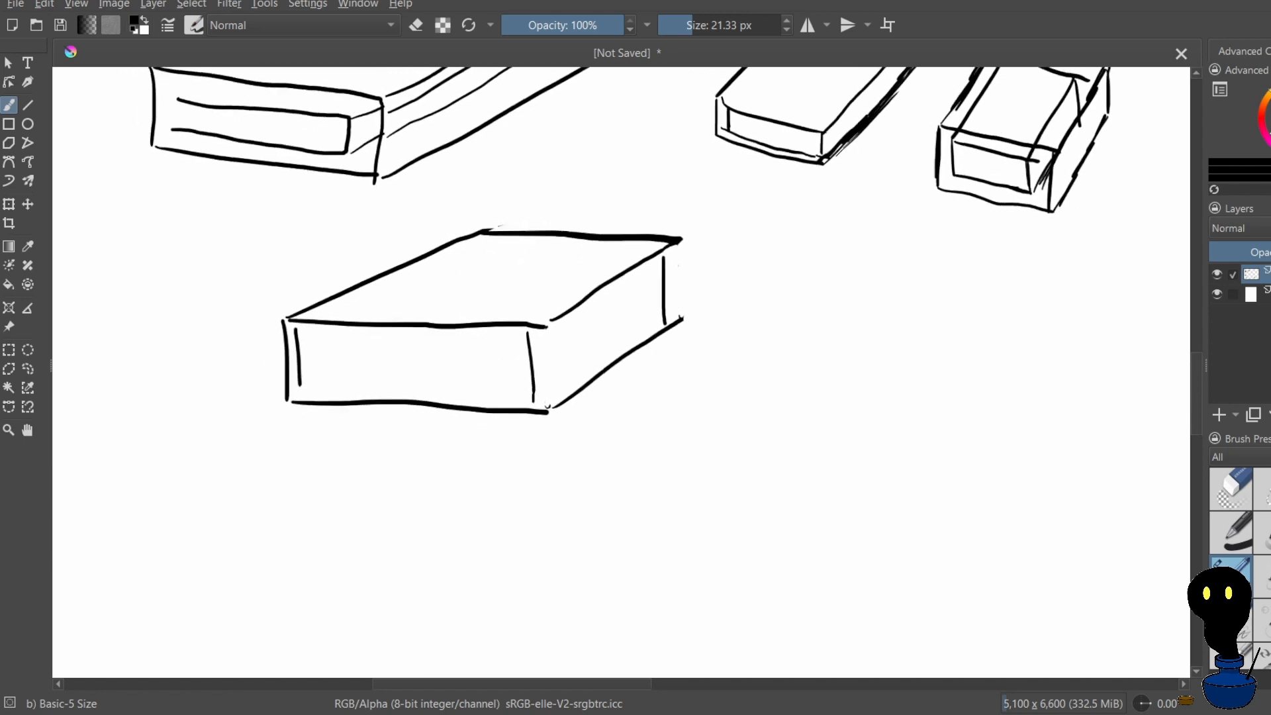
mouse_move(474, 245)
left_mouse_down()
mouse_move(458, 257)
mouse_move(476, 260)
left_mouse_up()
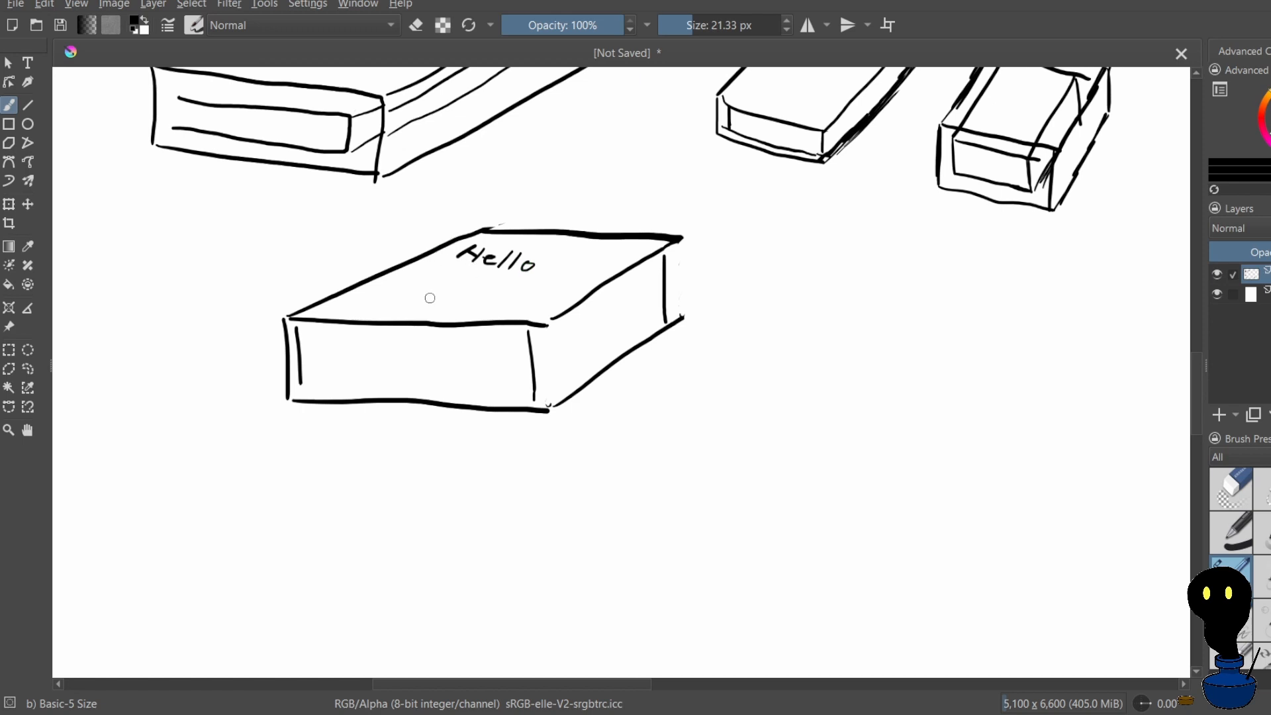
key("ctrl+z")
key("ctrl+z")
left_click_drag(430, 298, 545, 388)
key("ctrl+z")
key("ctrl+z")
key("ctrl+z")
key("ctrl+z")
key("ctrl+z")
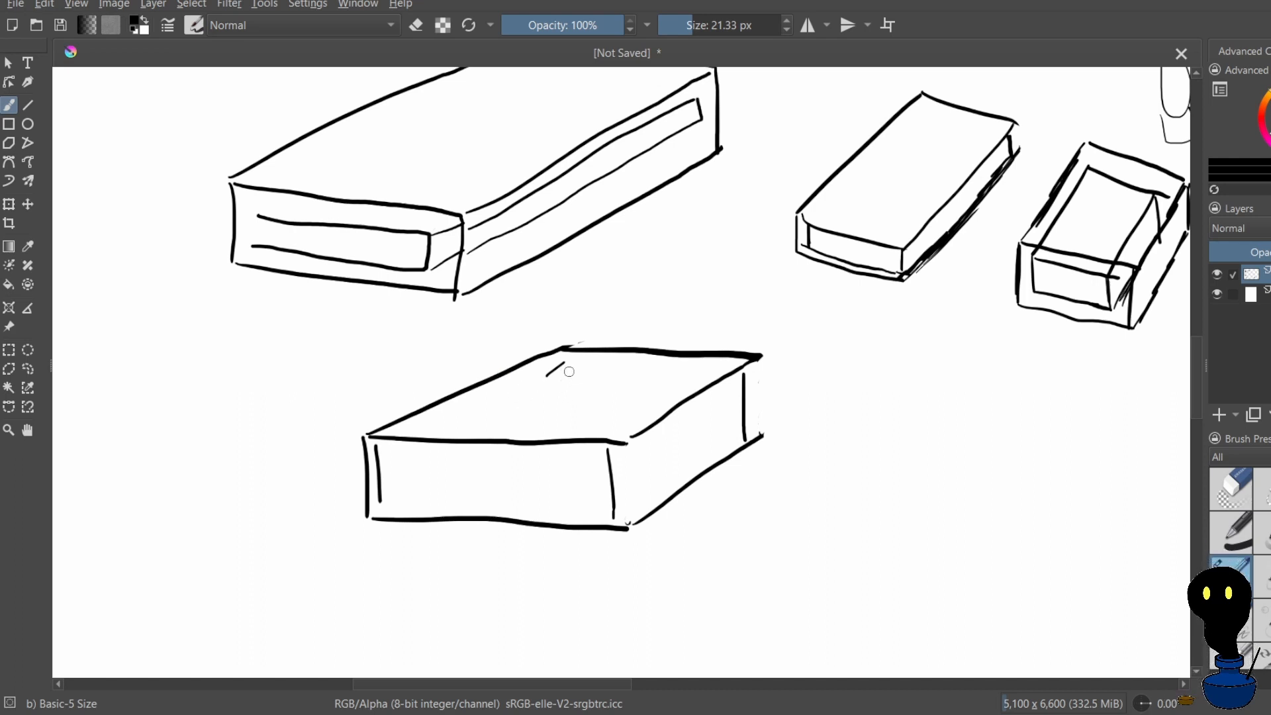
Draw a short slanted stroke for the letter H near the rear corner of the lower box's top face, redoing it once
key("ctrl+z")
left_click_drag(566, 367, 561, 372)
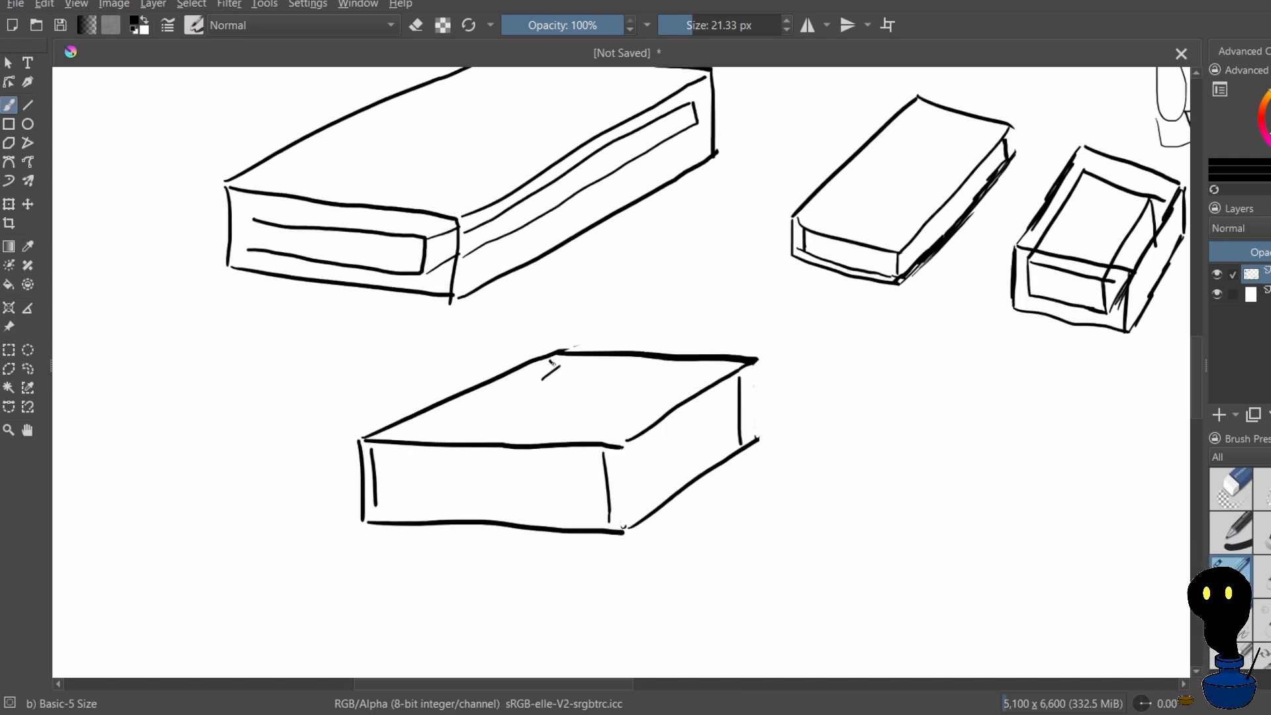
key("ctrl+z")
left_click_drag(574, 356, 575, 364)
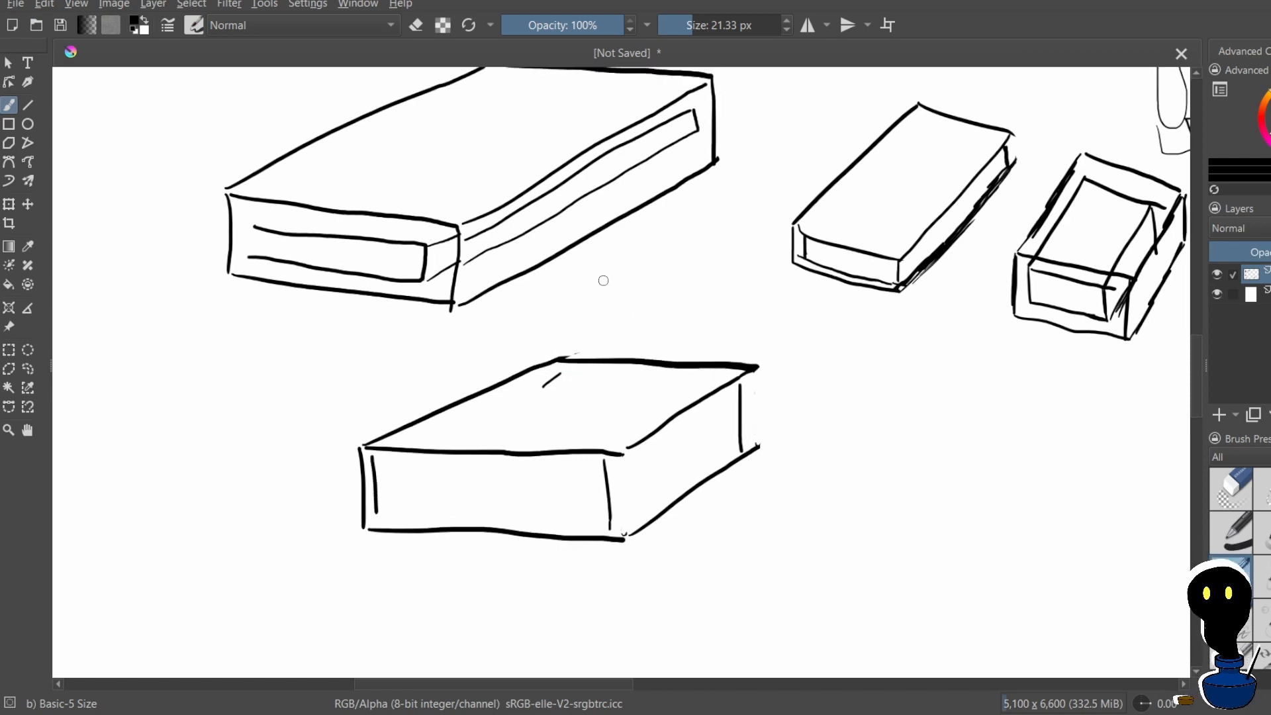
Try short slanted and vertical practice strokes in the blank space around the boxes, undoing each attempt
left_click_drag(590, 315, 604, 331)
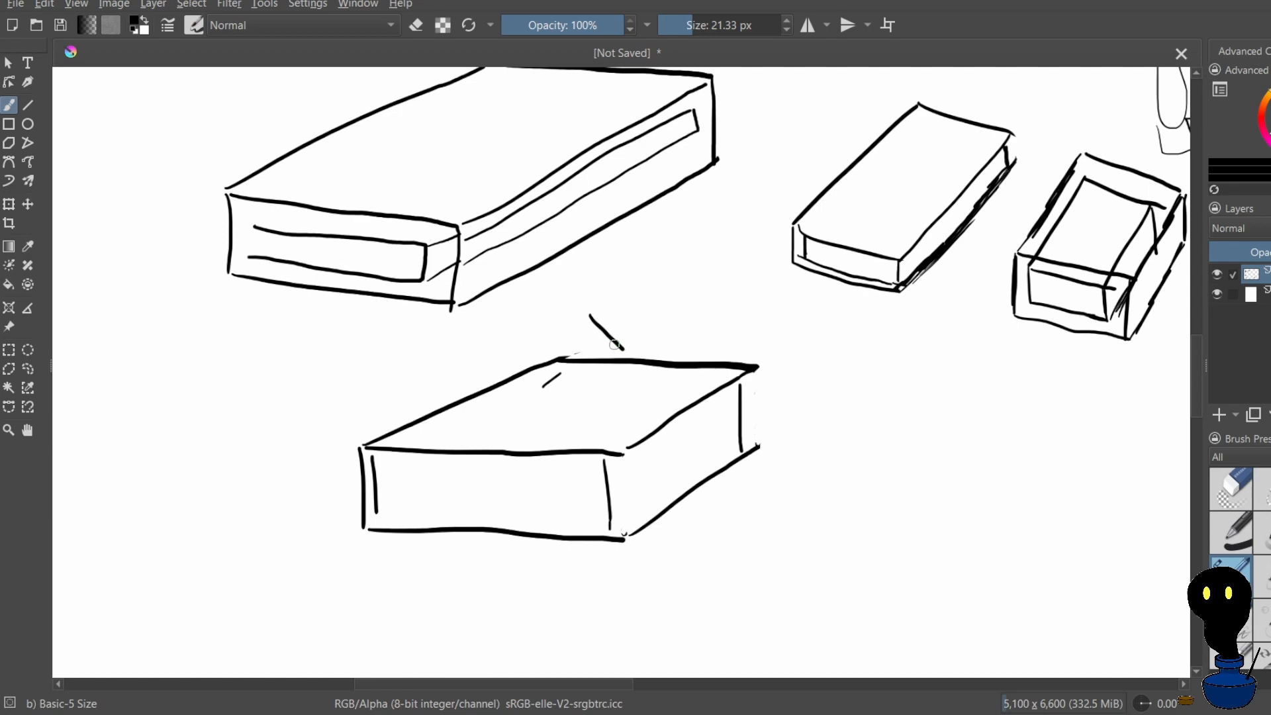
key("ctrl+z")
left_click_drag(573, 324, 624, 343)
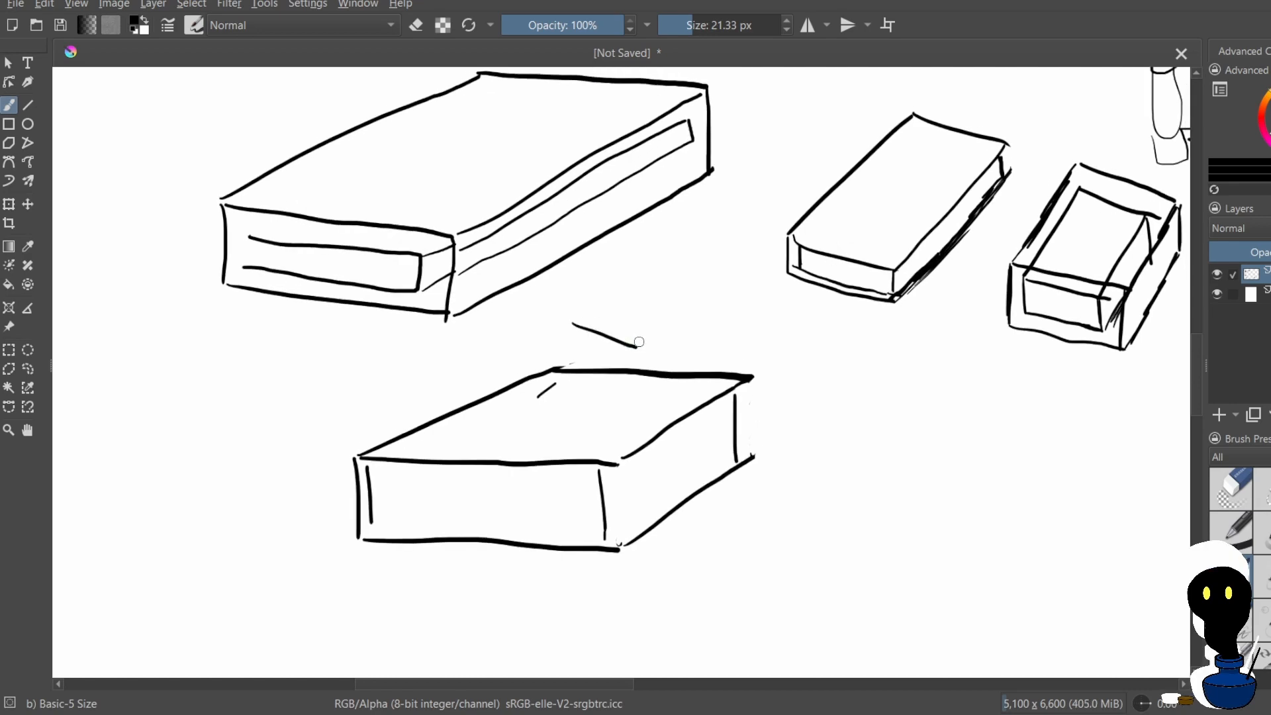
key("ctrl+z")
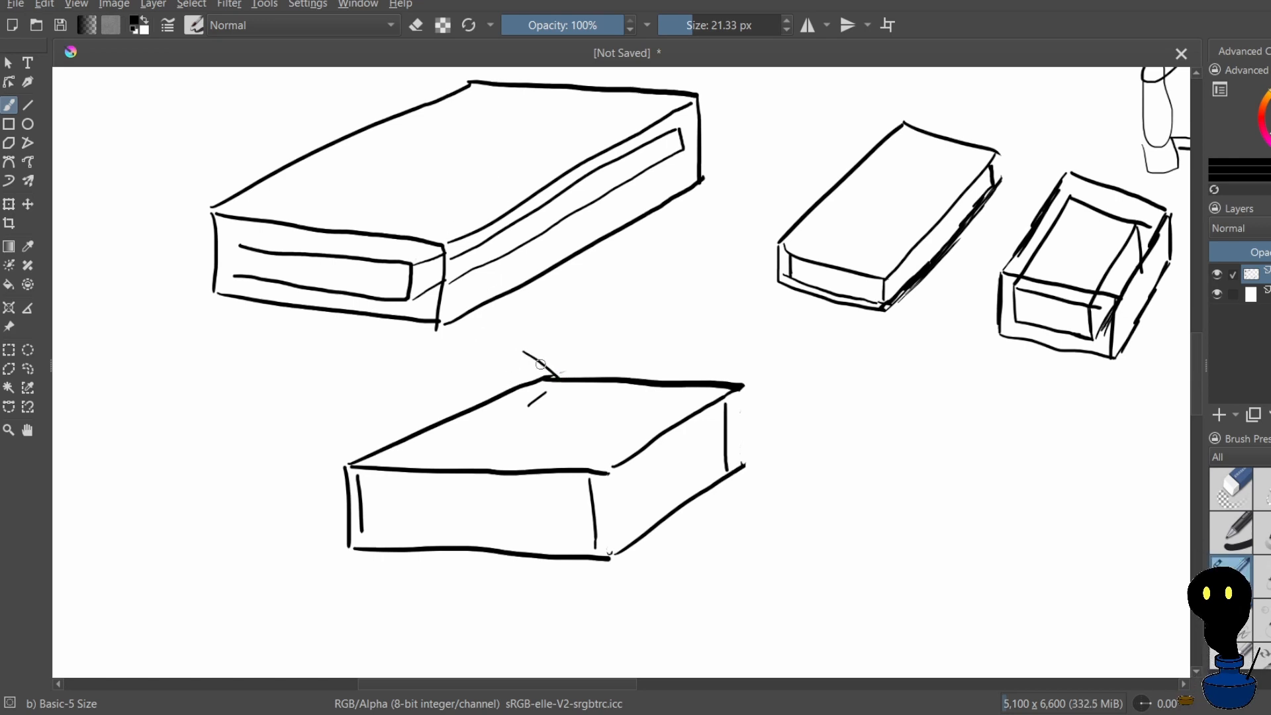
key("ctrl+z")
left_click_drag(527, 342, 556, 366)
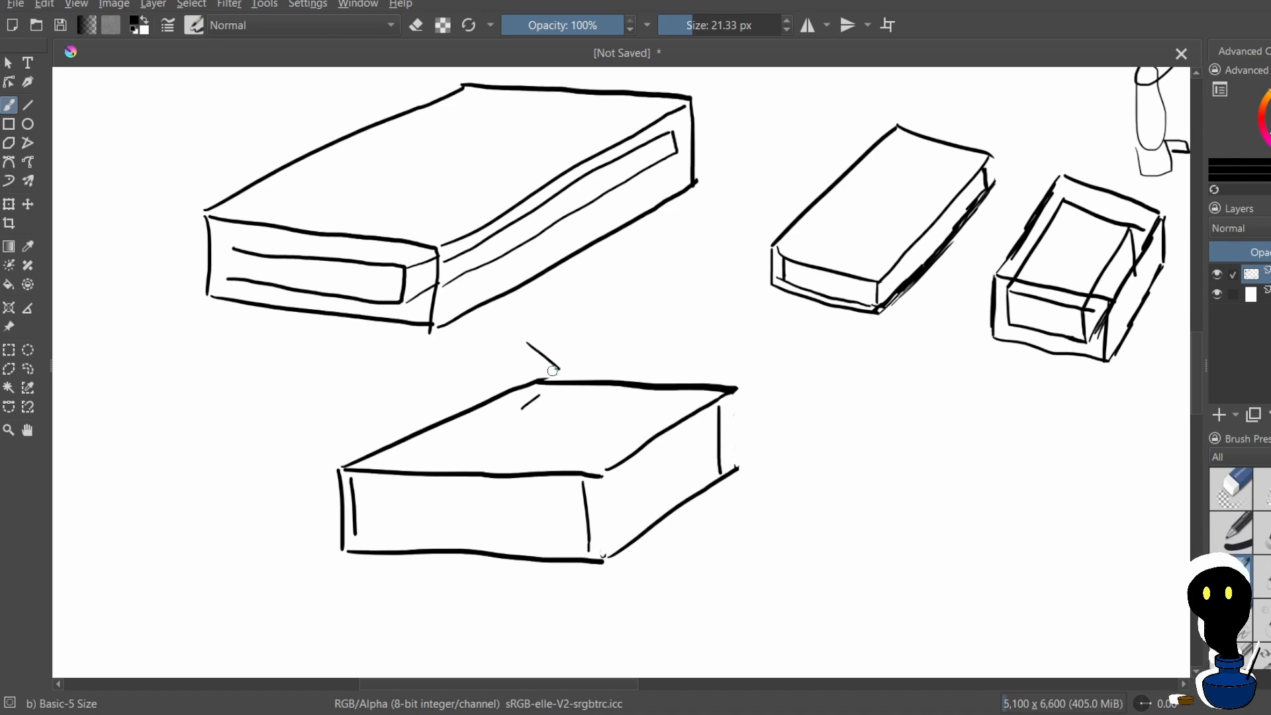
key("ctrl+z")
mouse_move(556, 337)
left_mouse_down()
mouse_move(503, 391)
mouse_move(539, 362)
left_mouse_up()
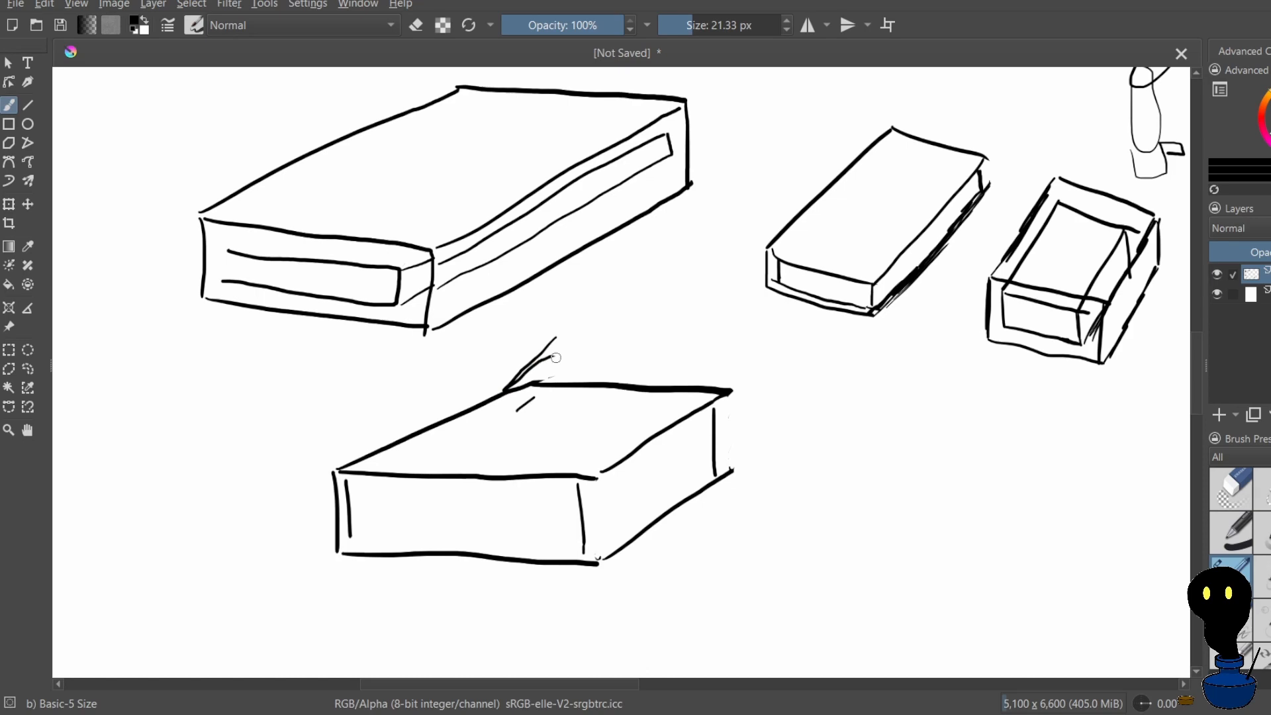
key("ctrl+z")
key("ctrl+z")
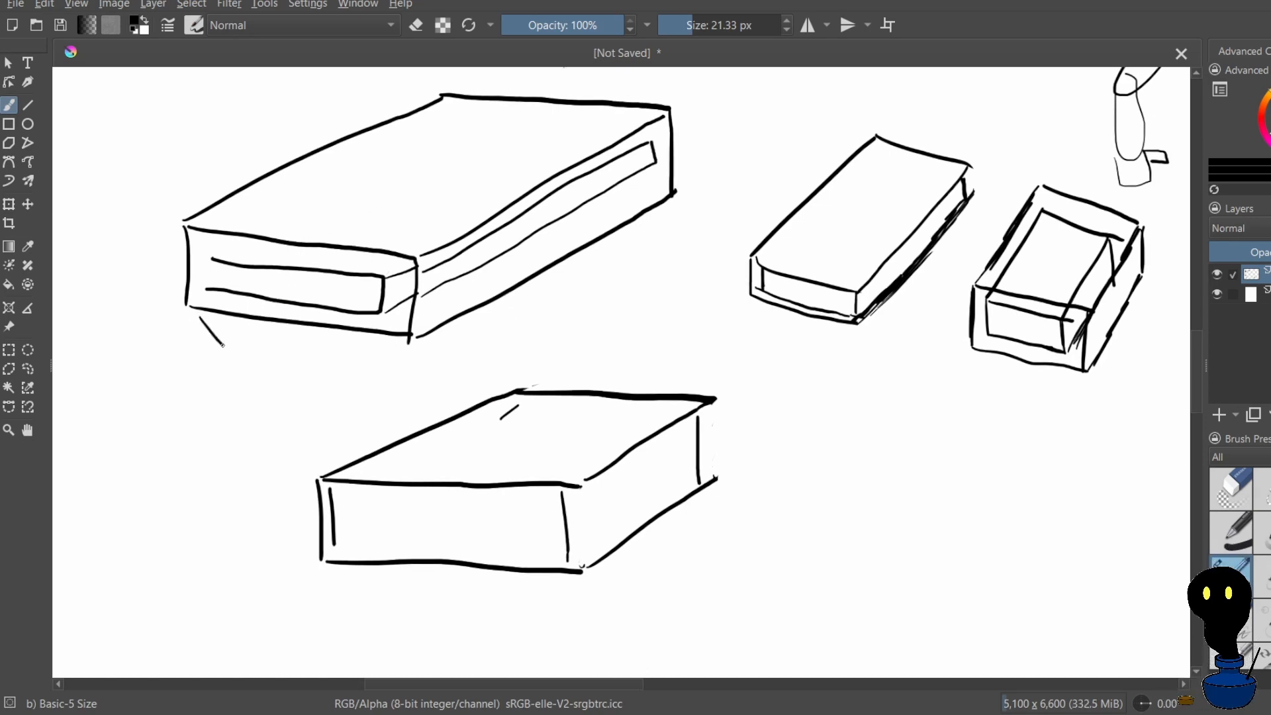
key("ctrl+z")
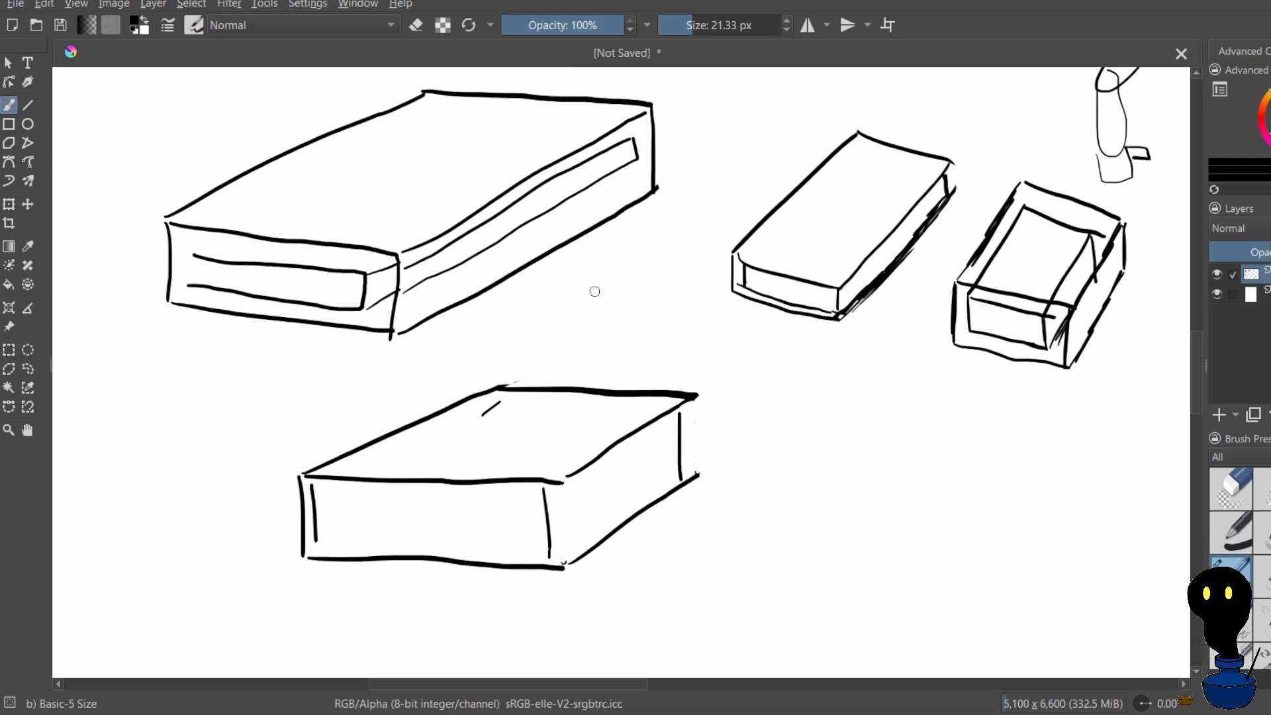
left_click_drag(594, 291, 603, 341)
key("ctrl+z")
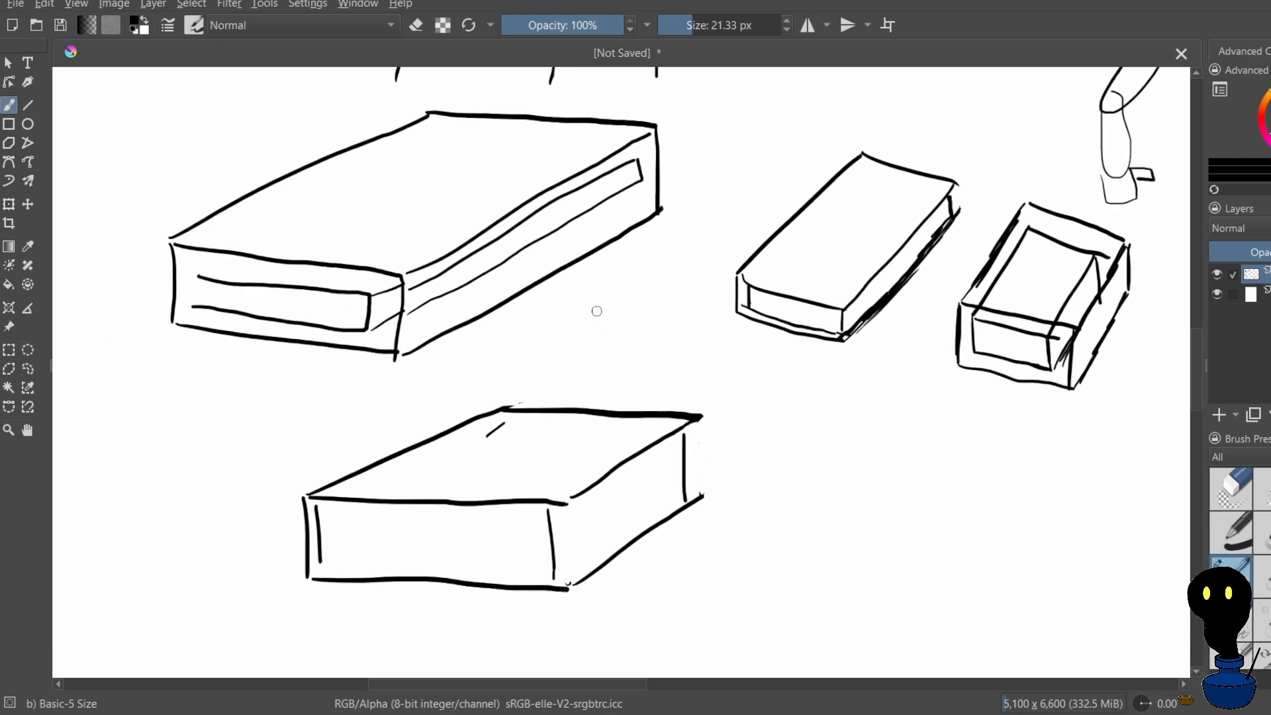
left_click_drag(598, 348, 597, 309)
mouse_move(581, 316)
left_mouse_down()
mouse_move(569, 349)
mouse_move(554, 349)
left_mouse_up()
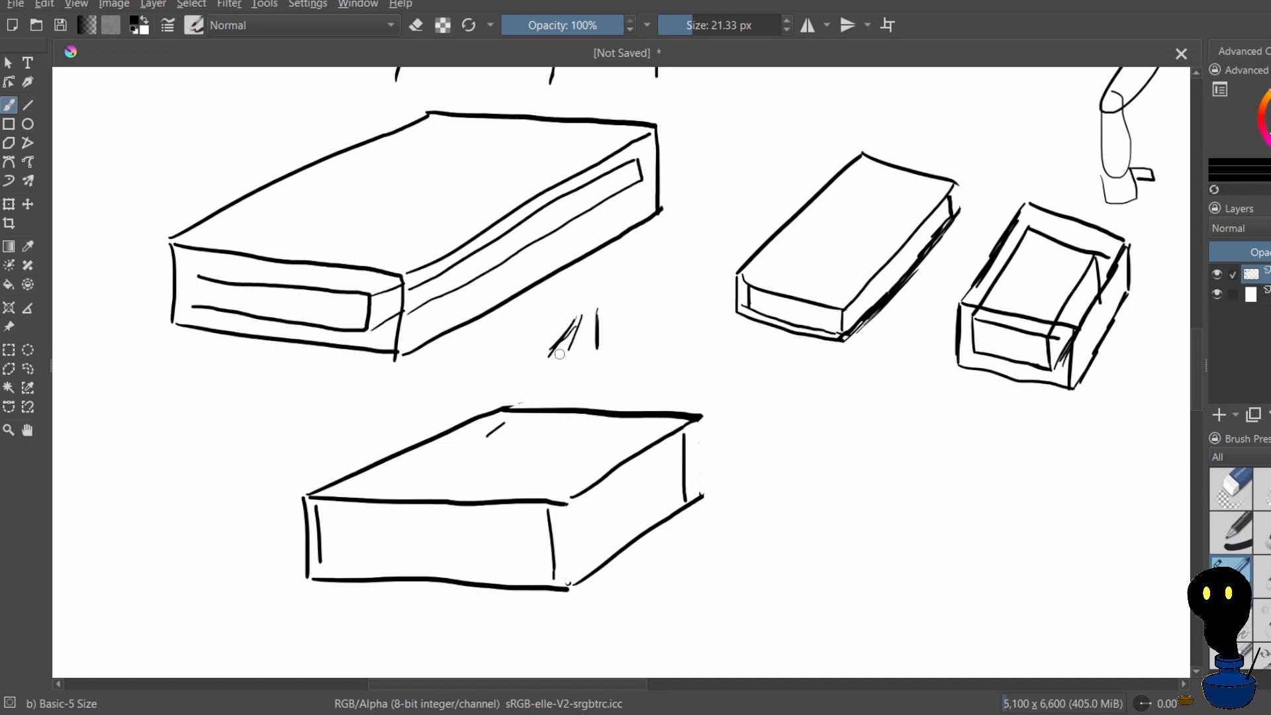
key("ctrl+z")
key("ctrl+z")
key("ctrl+z")
key("ctrl+z")
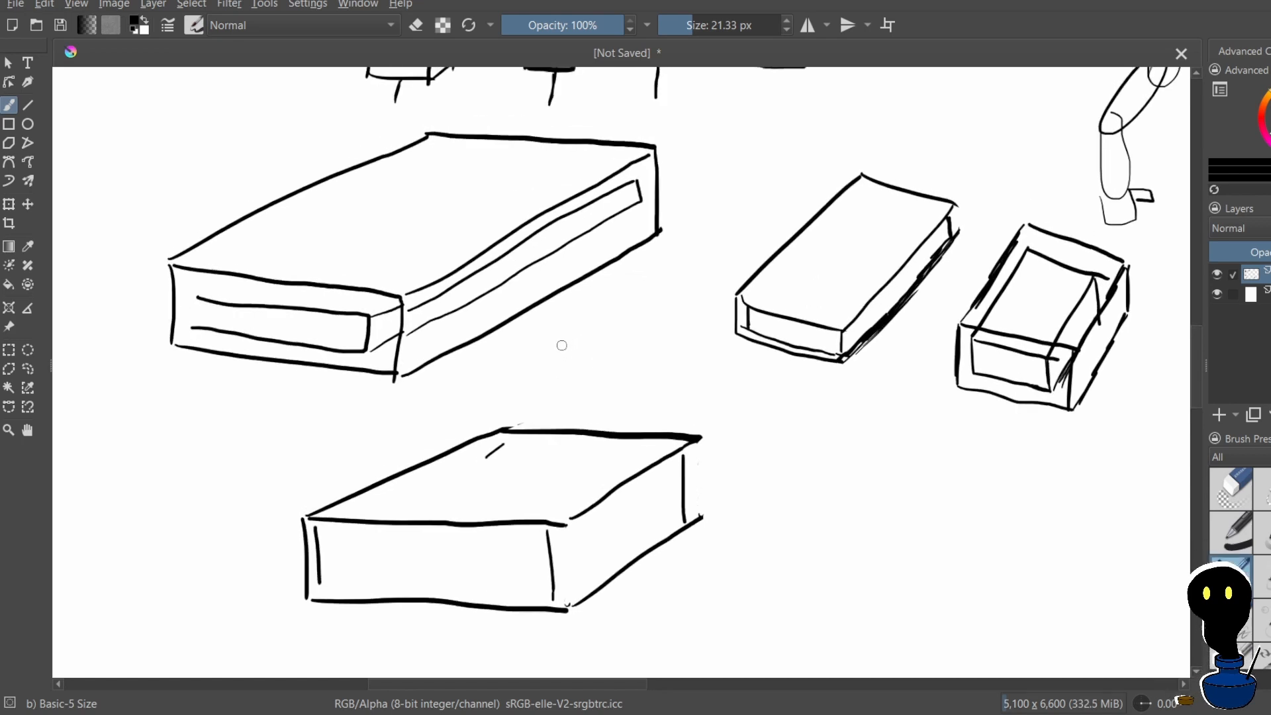
left_click_drag(567, 341, 542, 363)
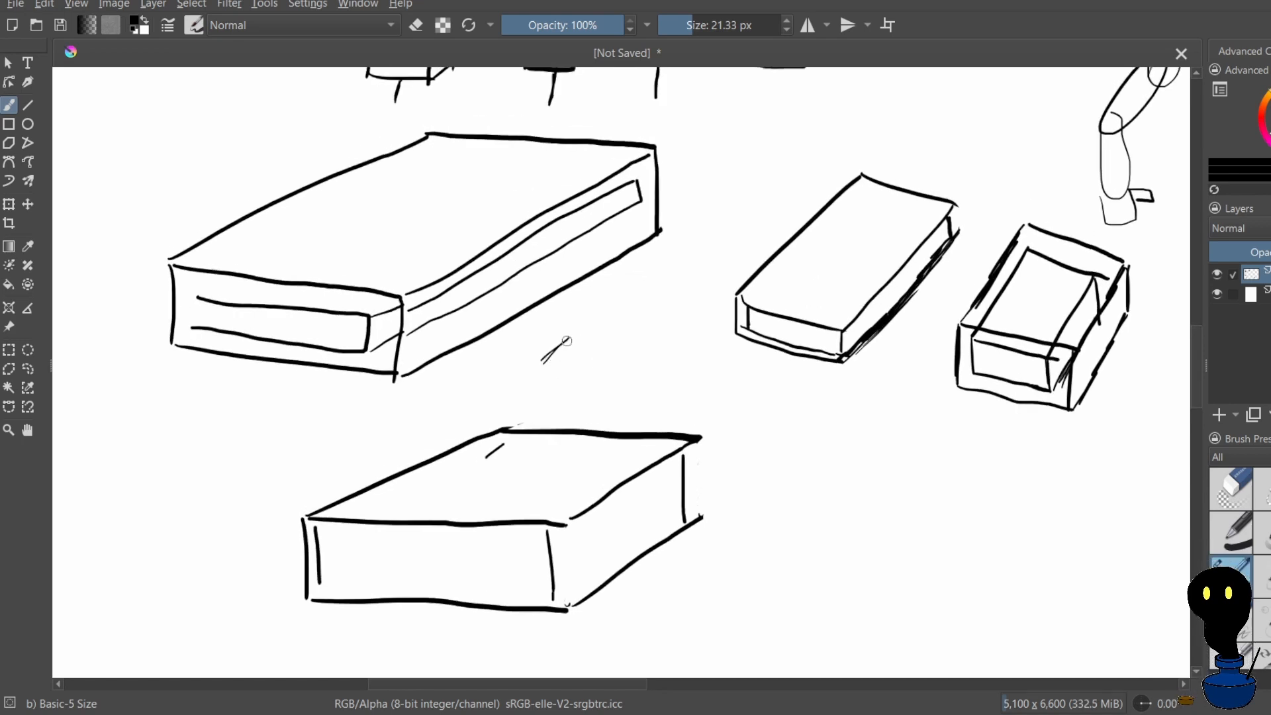
left_click_drag(570, 314, 542, 363)
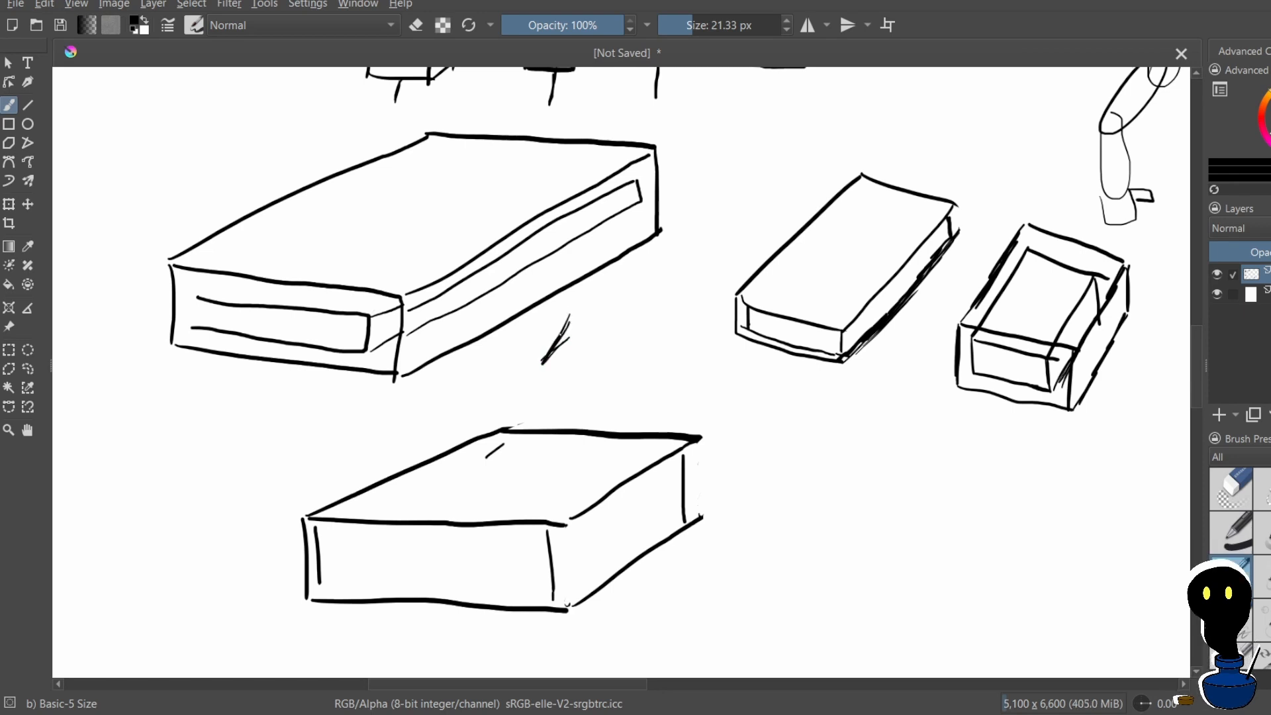
key("ctrl+z")
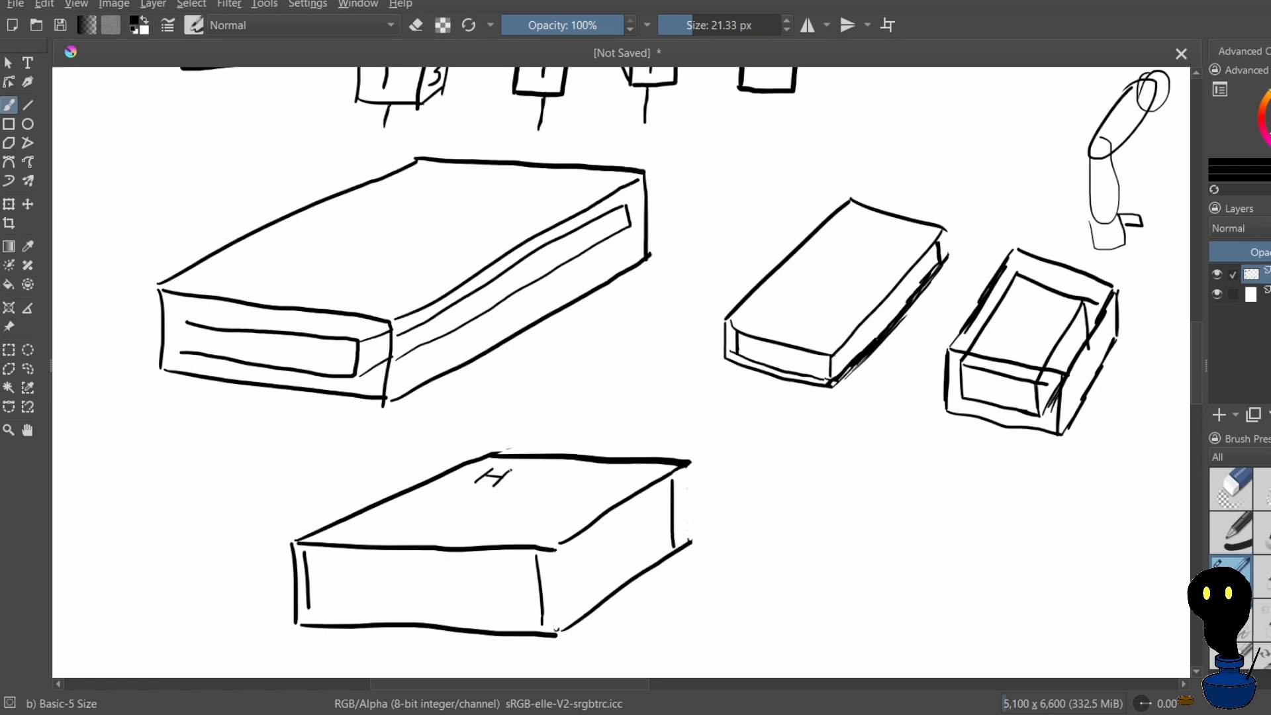
Letter "Hello" on the lower box's top face near the rear edge, redoing the letters after the H several times
left_click_drag(510, 478, 529, 494)
mouse_move(447, 511)
left_mouse_down()
mouse_move(473, 506)
mouse_move(475, 525)
left_mouse_up()
key("ctrl+z")
key("ctrl+z")
key("ctrl+z")
key("ctrl+z")
key("ctrl+z")
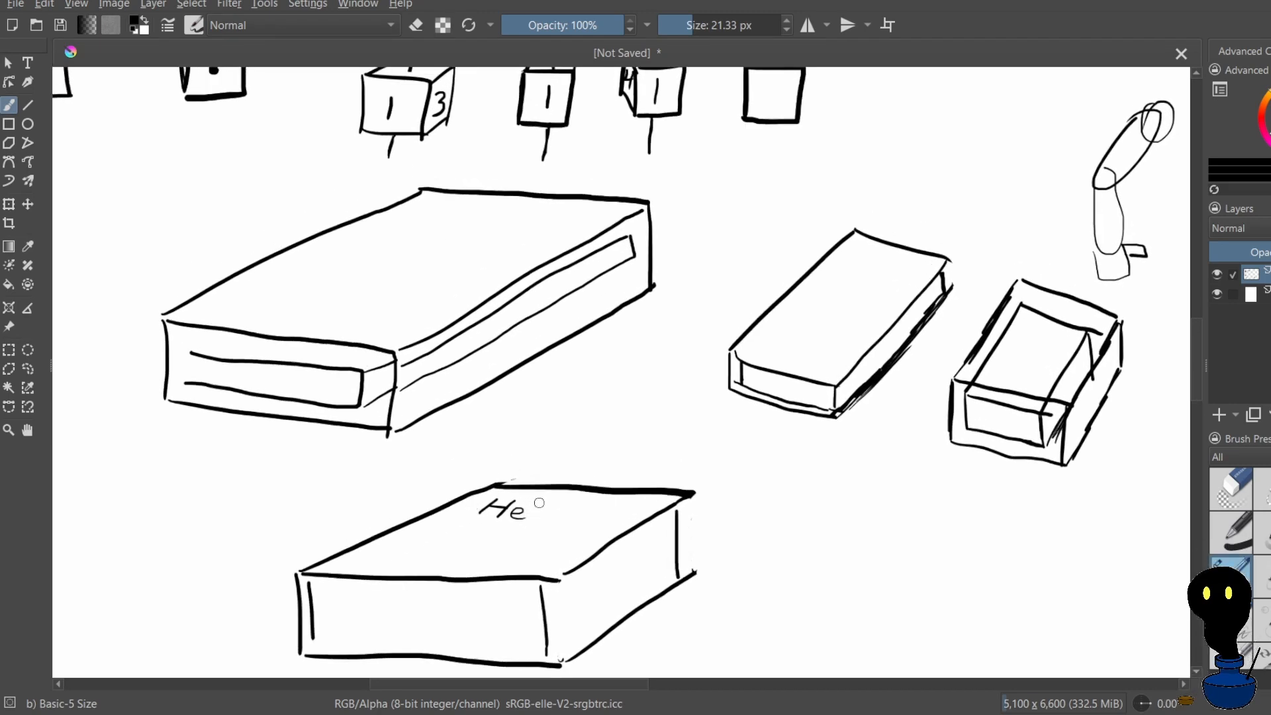
mouse_move(544, 502)
left_mouse_down()
mouse_move(528, 526)
mouse_move(543, 531)
mouse_move(528, 530)
mouse_move(560, 523)
left_mouse_up()
key("ctrl+z")
key("ctrl+z")
key("ctrl+z")
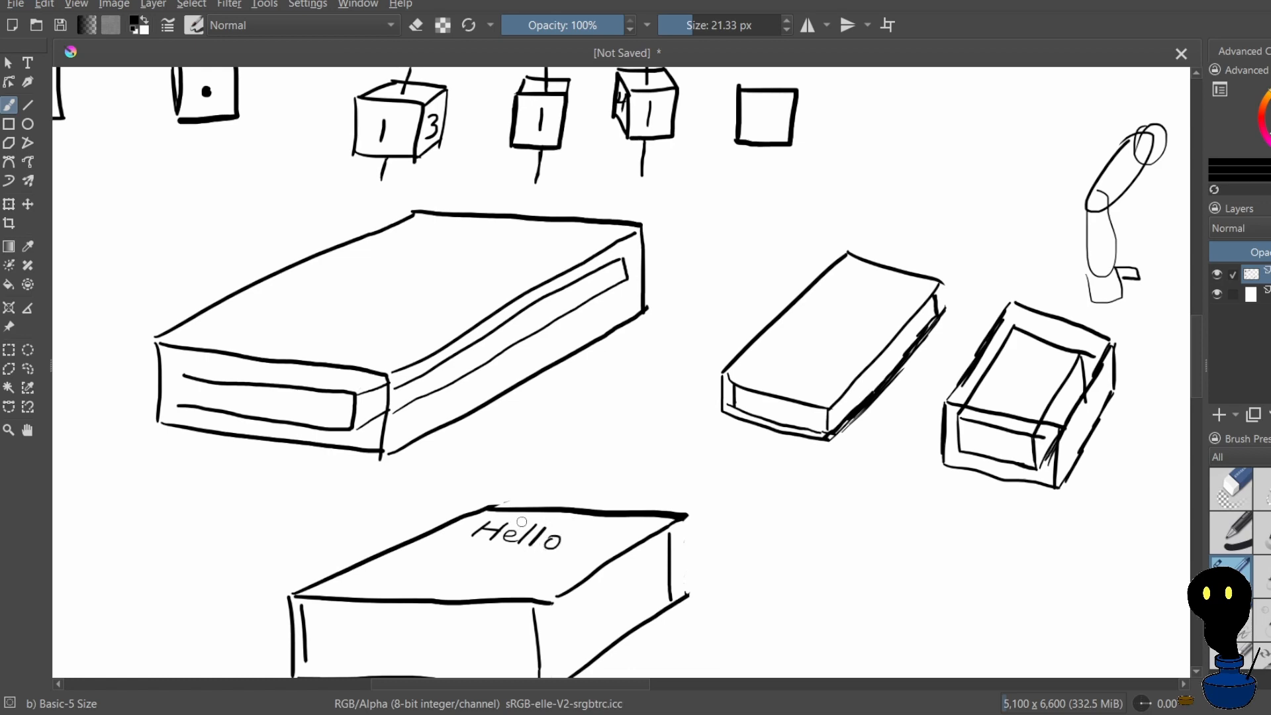
key("ctrl+z")
key("ctrl+z")
mouse_move(518, 521)
left_mouse_down()
mouse_move(528, 574)
mouse_move(555, 561)
left_mouse_up()
key("ctrl+z")
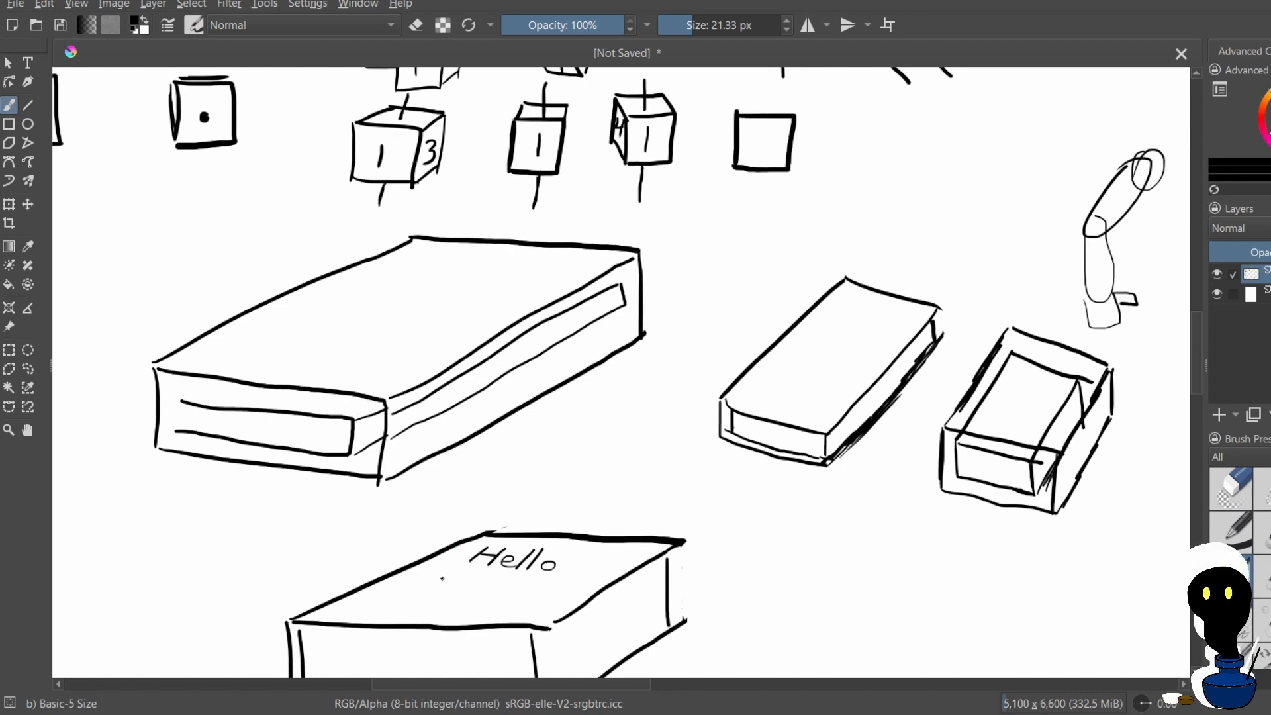
Letter "World" below "Hello" on the box's top face, redoing stray strokes
mouse_move(431, 579)
left_mouse_down()
mouse_move(451, 600)
mouse_move(469, 586)
mouse_move(424, 588)
mouse_move(438, 587)
mouse_move(428, 603)
mouse_move(454, 591)
mouse_move(447, 602)
mouse_move(500, 613)
mouse_move(488, 599)
mouse_move(470, 640)
left_mouse_up()
key("ctrl+z")
key("ctrl+z")
key("ctrl+z")
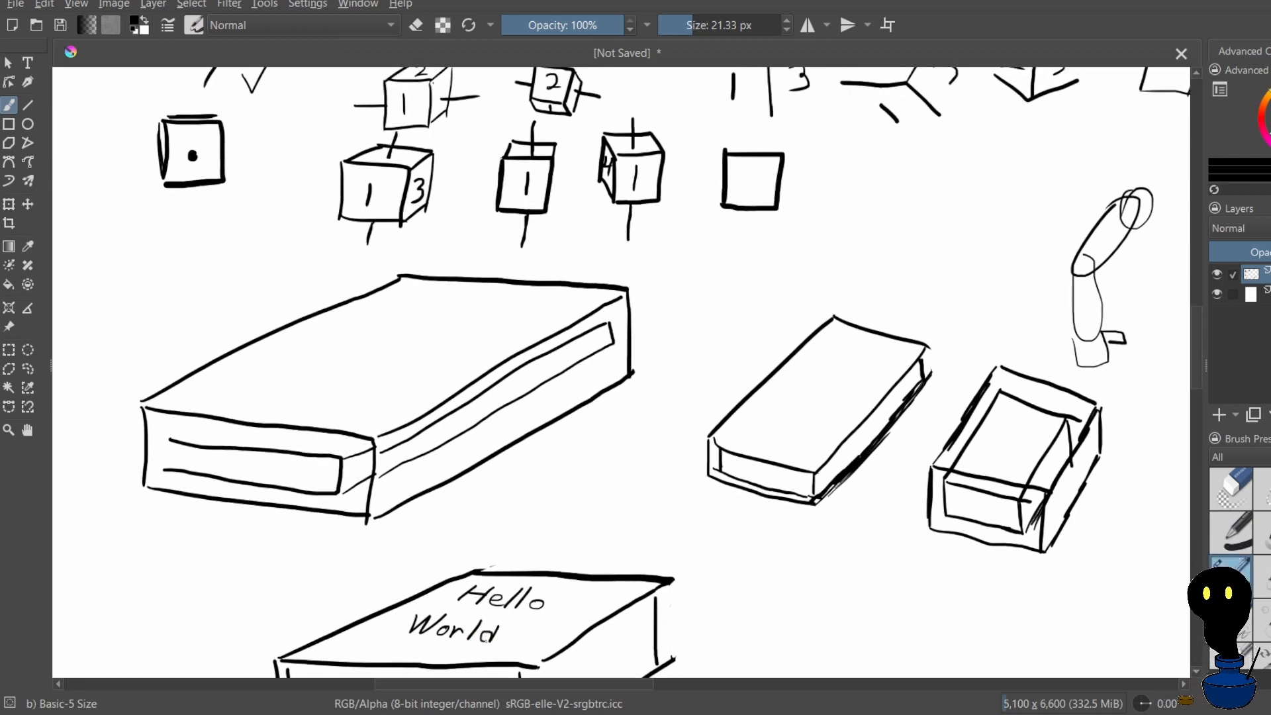
scroll(567, 250, "down", 3)
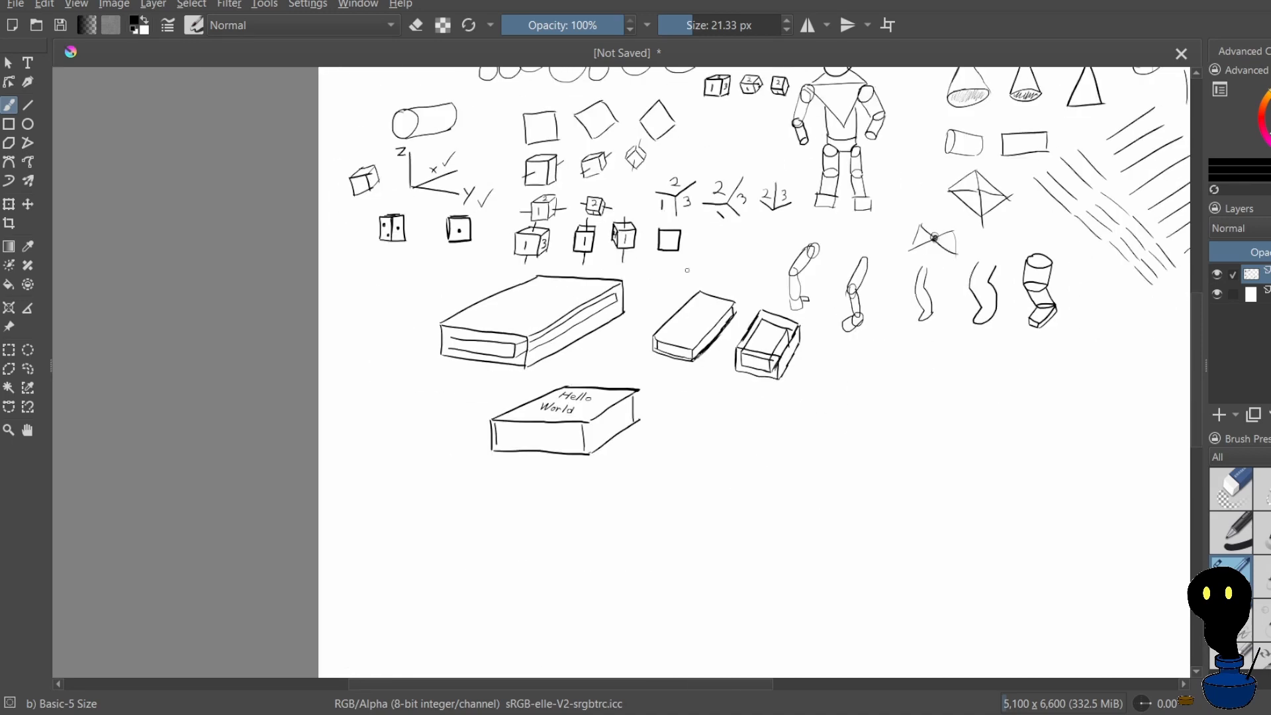
scroll(669, 360, "up", 1)
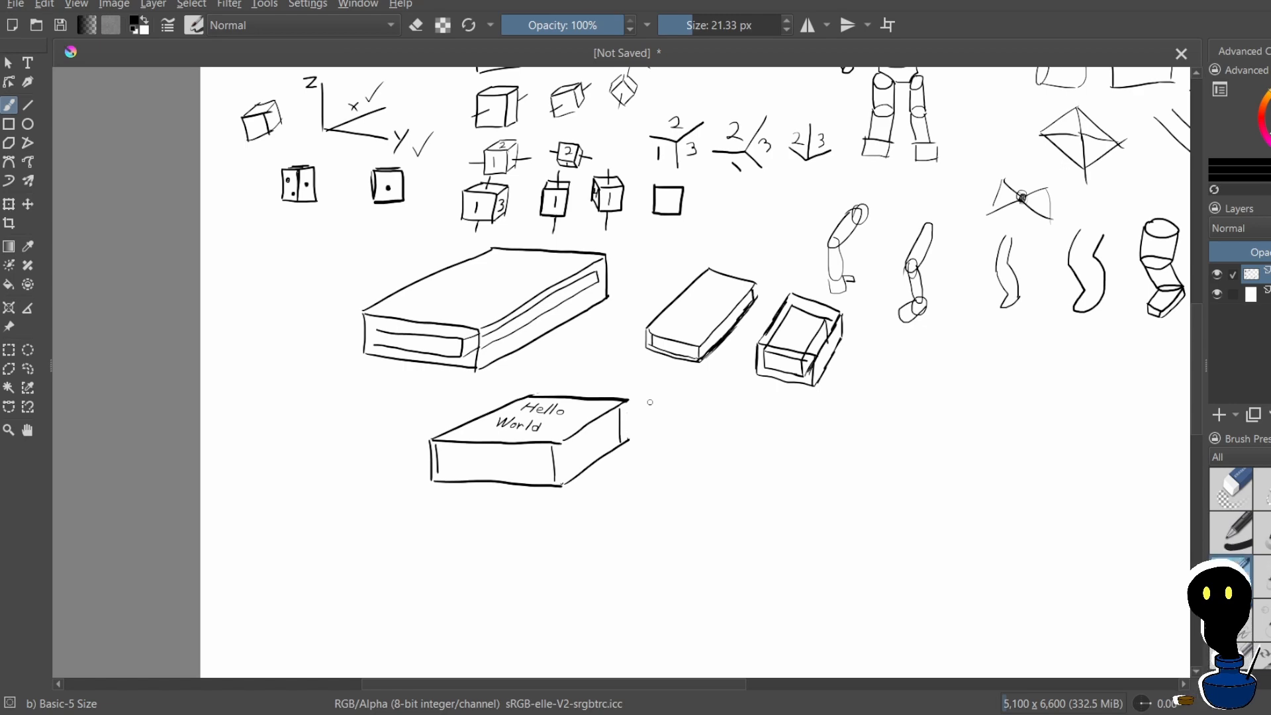
scroll(569, 189, "down", 2)
scroll(637, 288, "up", 3)
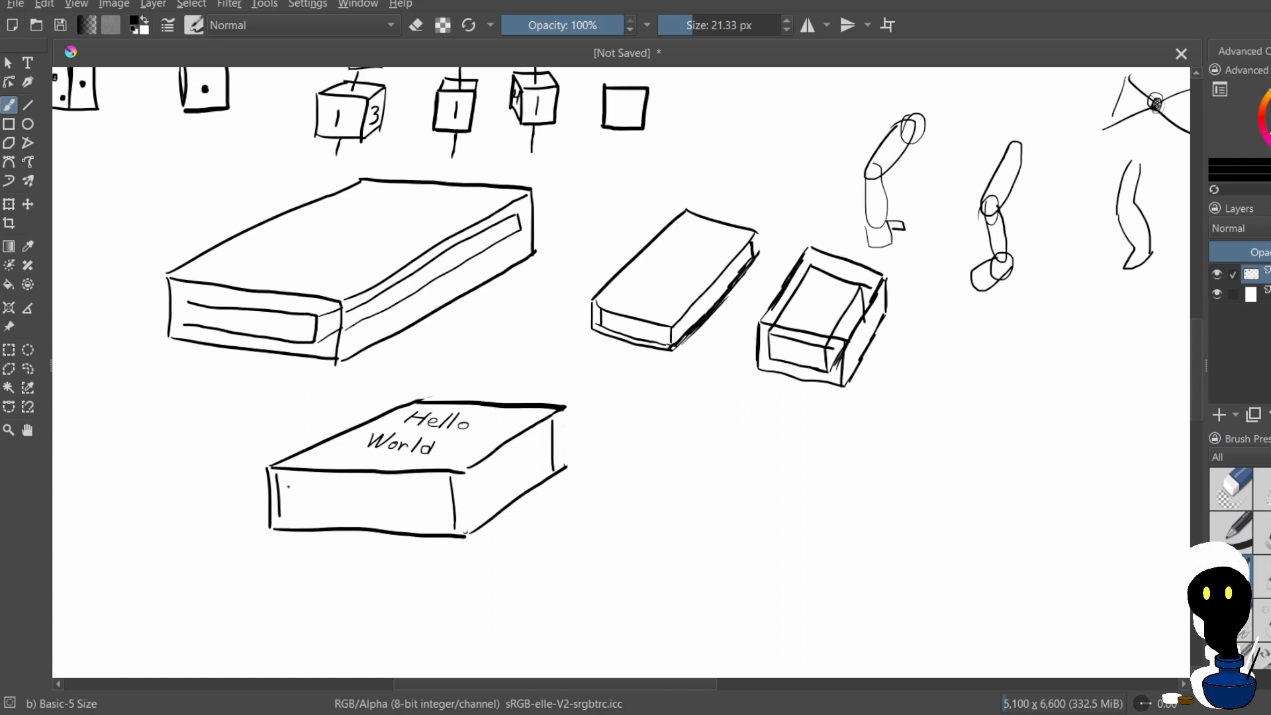
mouse_move(322, 482)
left_mouse_down()
mouse_move(314, 509)
mouse_move(422, 512)
left_mouse_up()
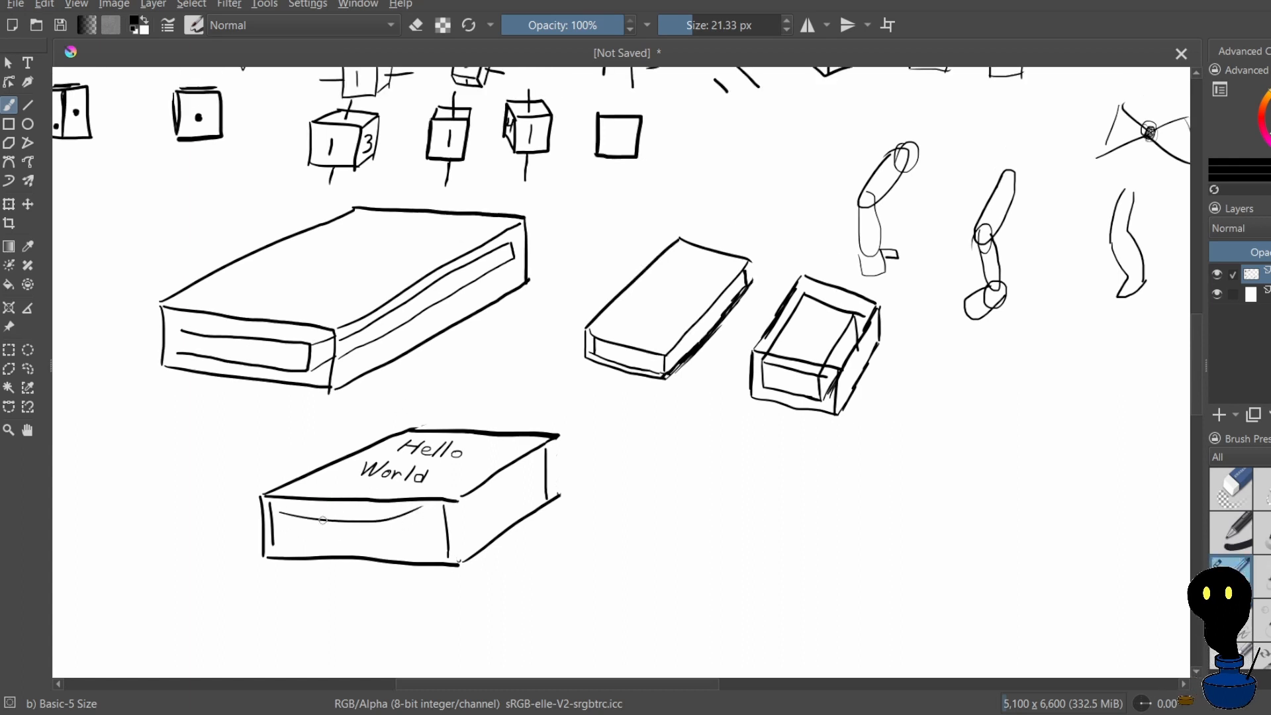
key("ctrl+z")
left_click_drag(321, 509, 324, 515)
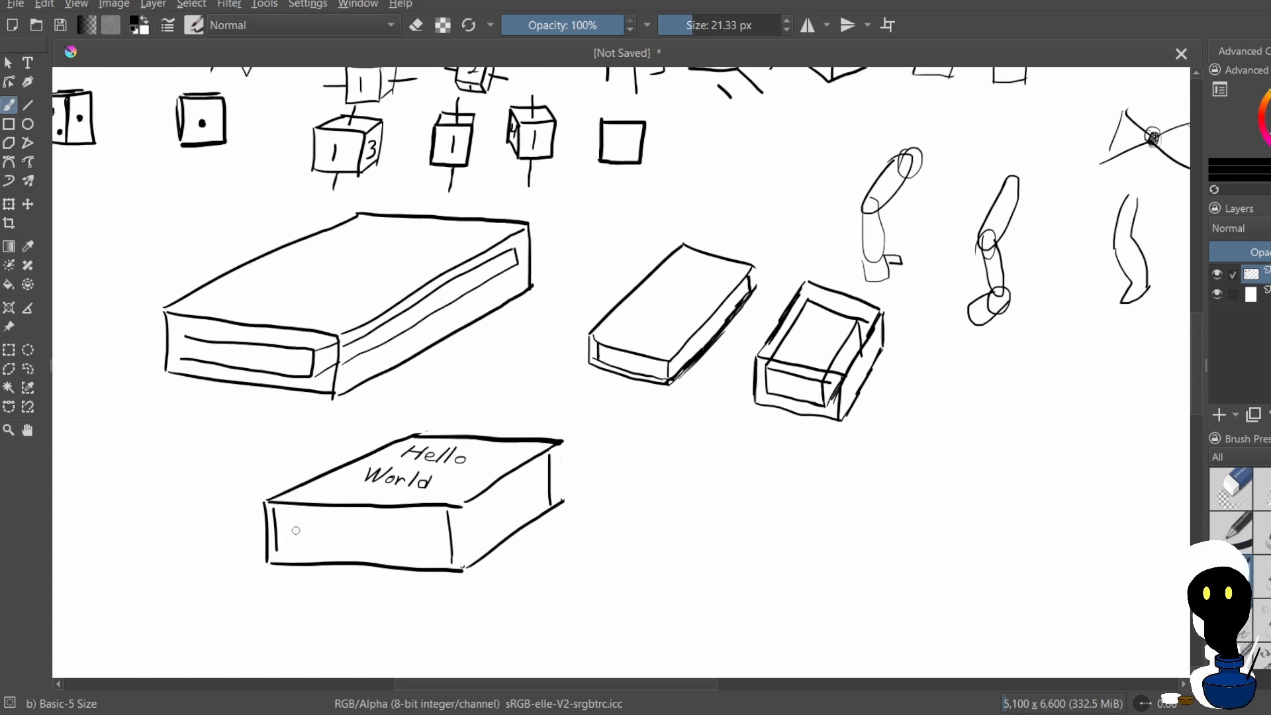
mouse_move(364, 530)
left_mouse_down()
mouse_move(340, 550)
mouse_move(405, 555)
left_mouse_up()
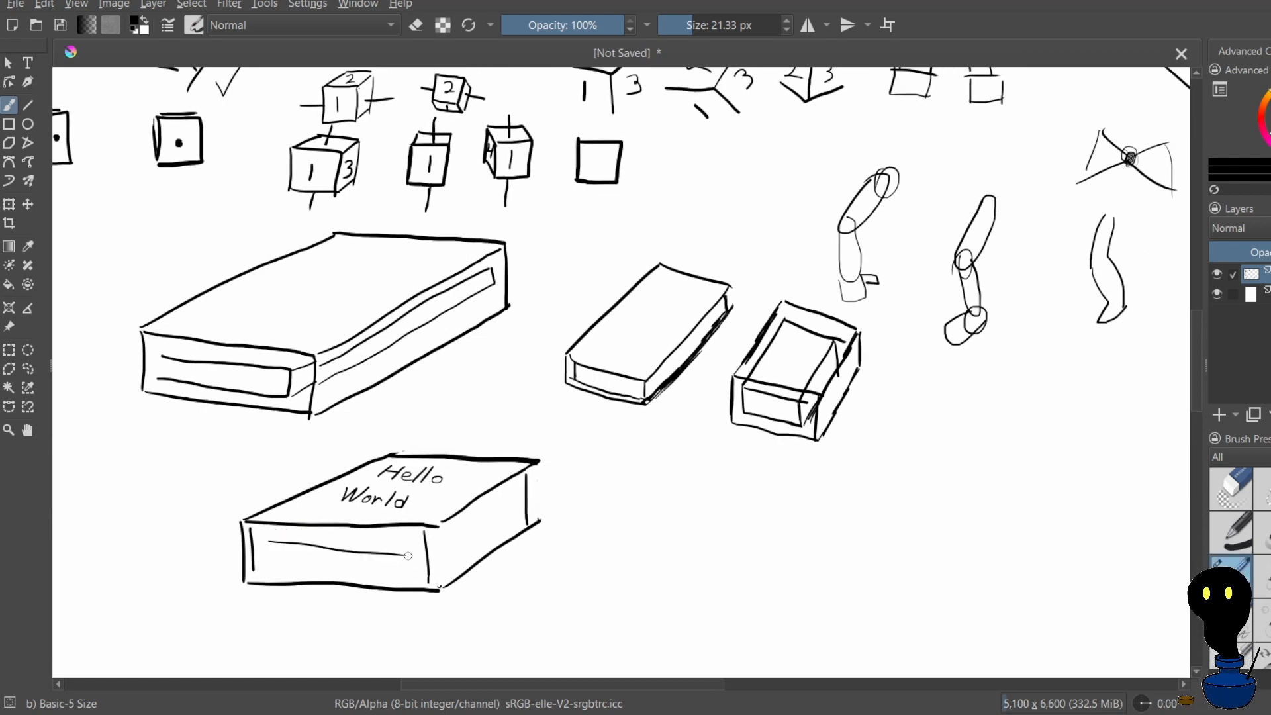
left_click_drag(275, 548, 390, 559)
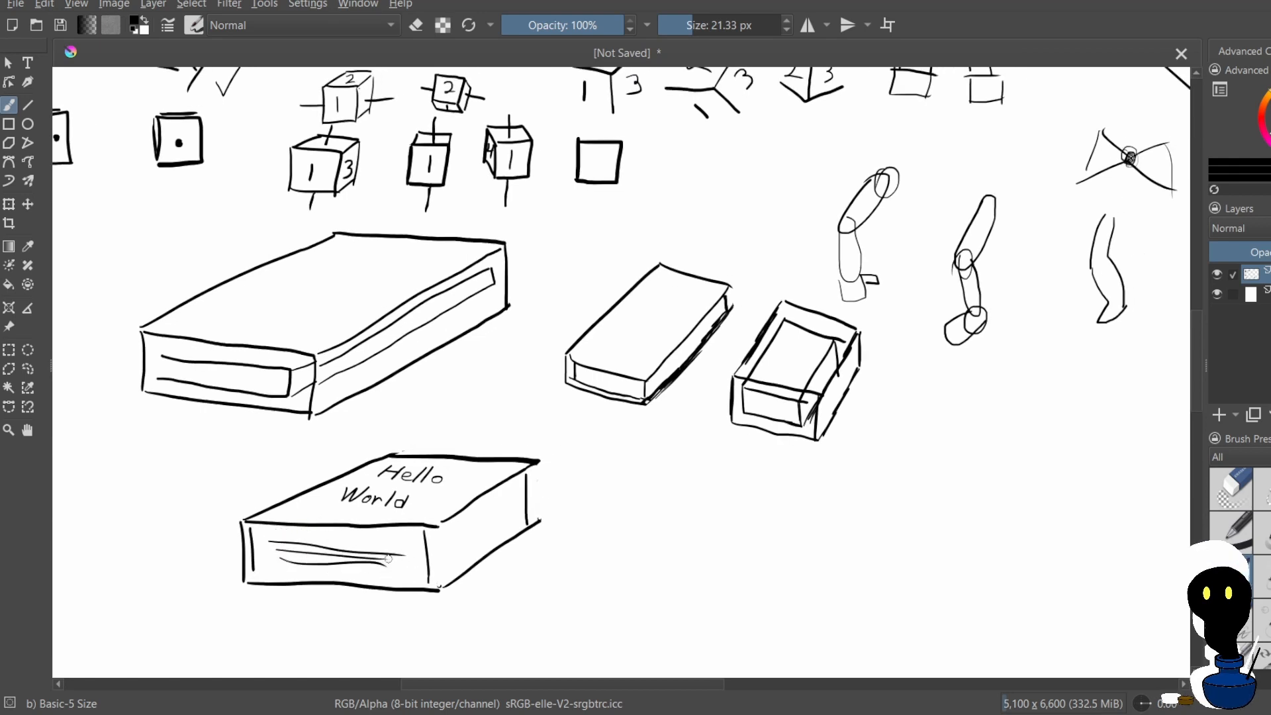
left_click_drag(512, 491, 429, 552)
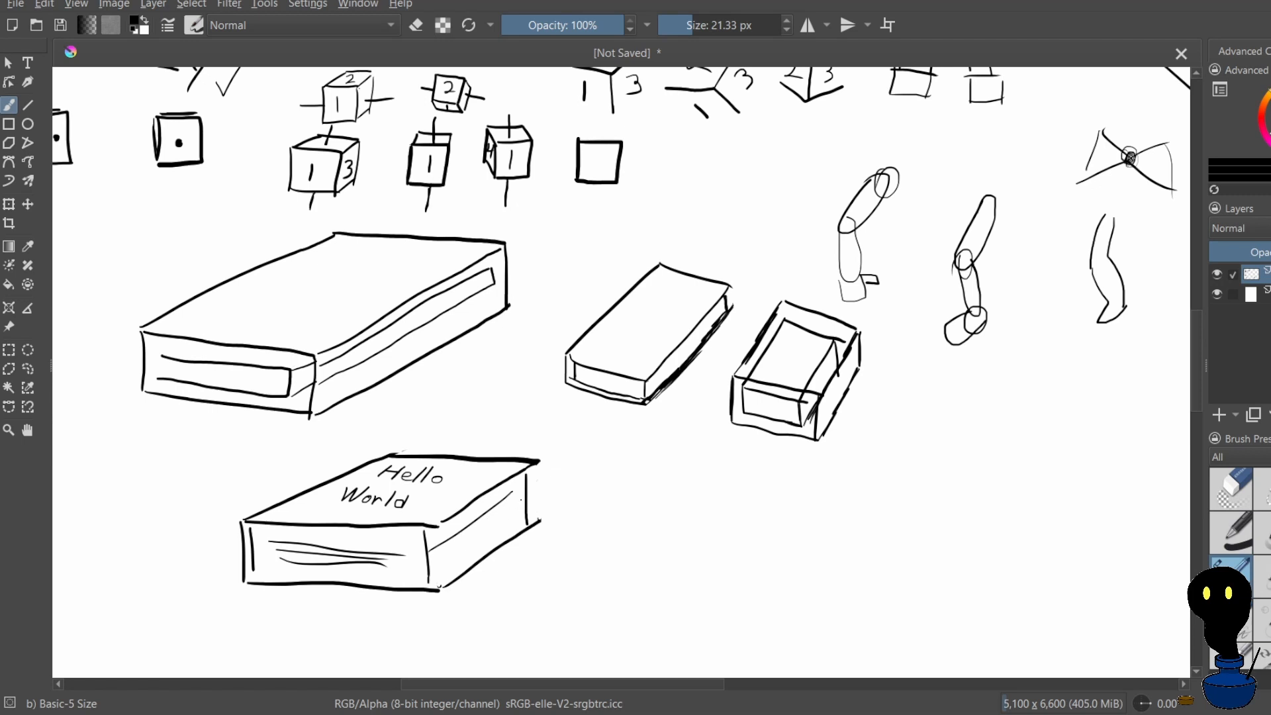
mouse_move(521, 509)
left_mouse_down()
mouse_move(450, 557)
mouse_move(494, 543)
mouse_move(446, 588)
left_mouse_up()
key("ctrl+z")
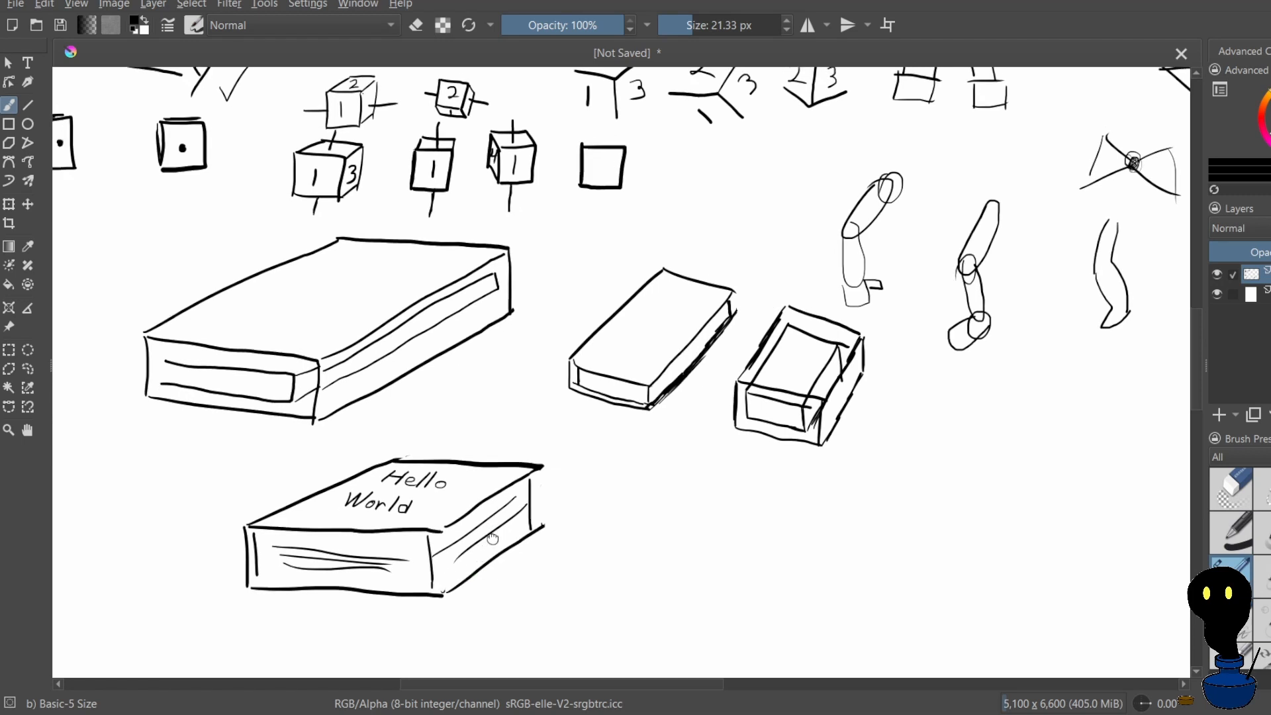
left_click_drag(495, 534, 453, 585)
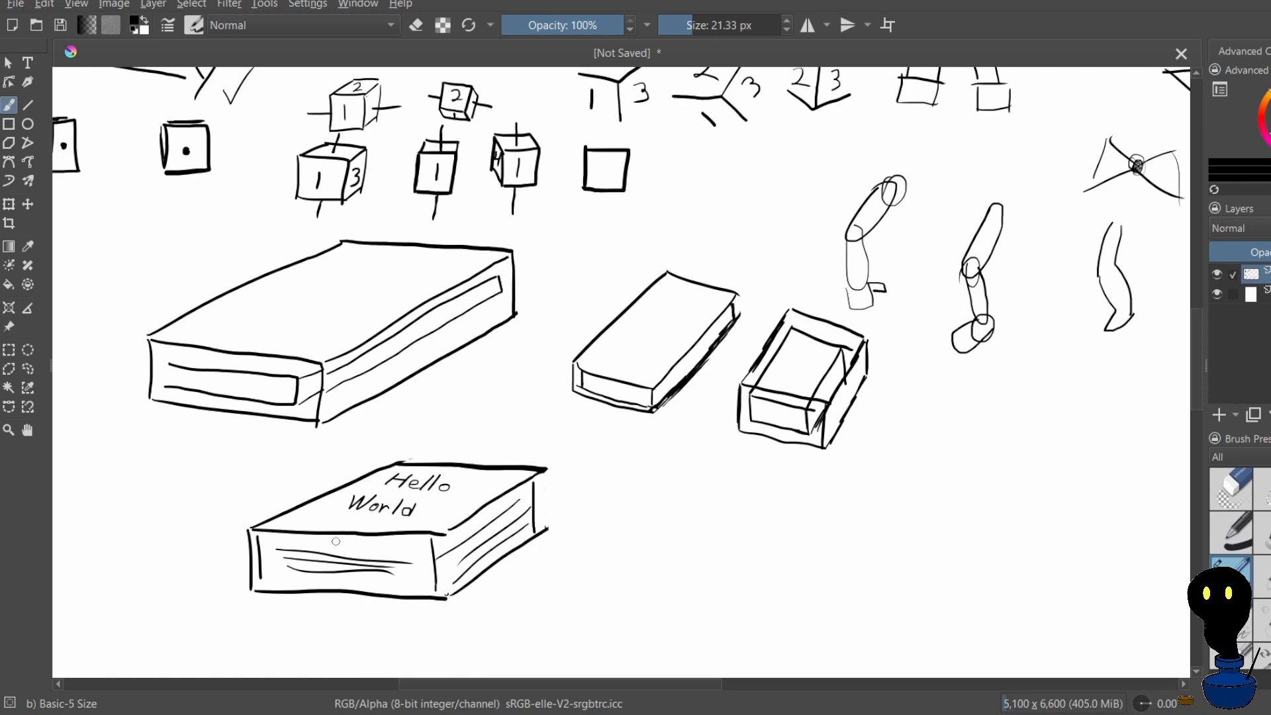
left_click_drag(360, 575, 363, 600)
mouse_move(351, 600)
left_mouse_down()
mouse_move(398, 488)
mouse_move(408, 494)
left_mouse_up()
key("ctrl+z")
key("ctrl+z")
Draw two lengthwise page lines across the lettered box's front face and several parallel receding lines along its side face
left_click_drag(321, 490, 462, 498)
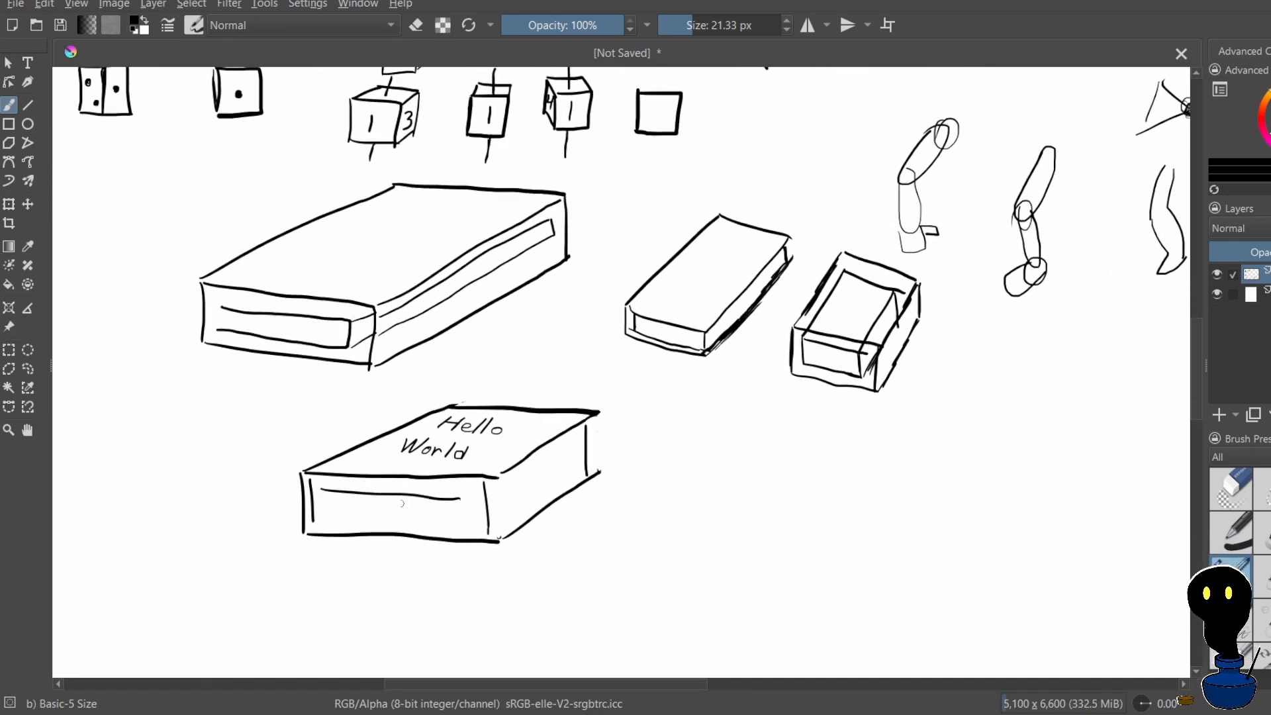
left_click_drag(330, 511, 462, 524)
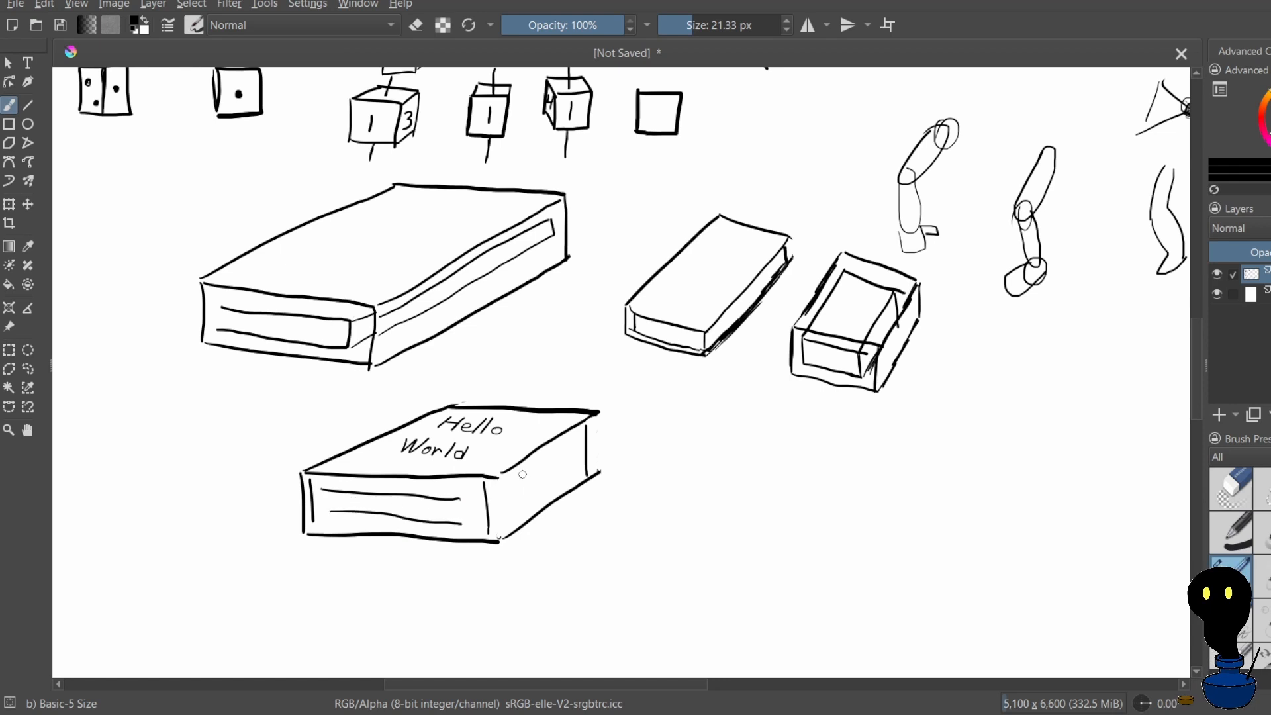
left_click_drag(574, 437, 498, 488)
mouse_move(577, 464)
left_mouse_down()
mouse_move(494, 514)
mouse_move(563, 484)
mouse_move(498, 527)
left_mouse_up()
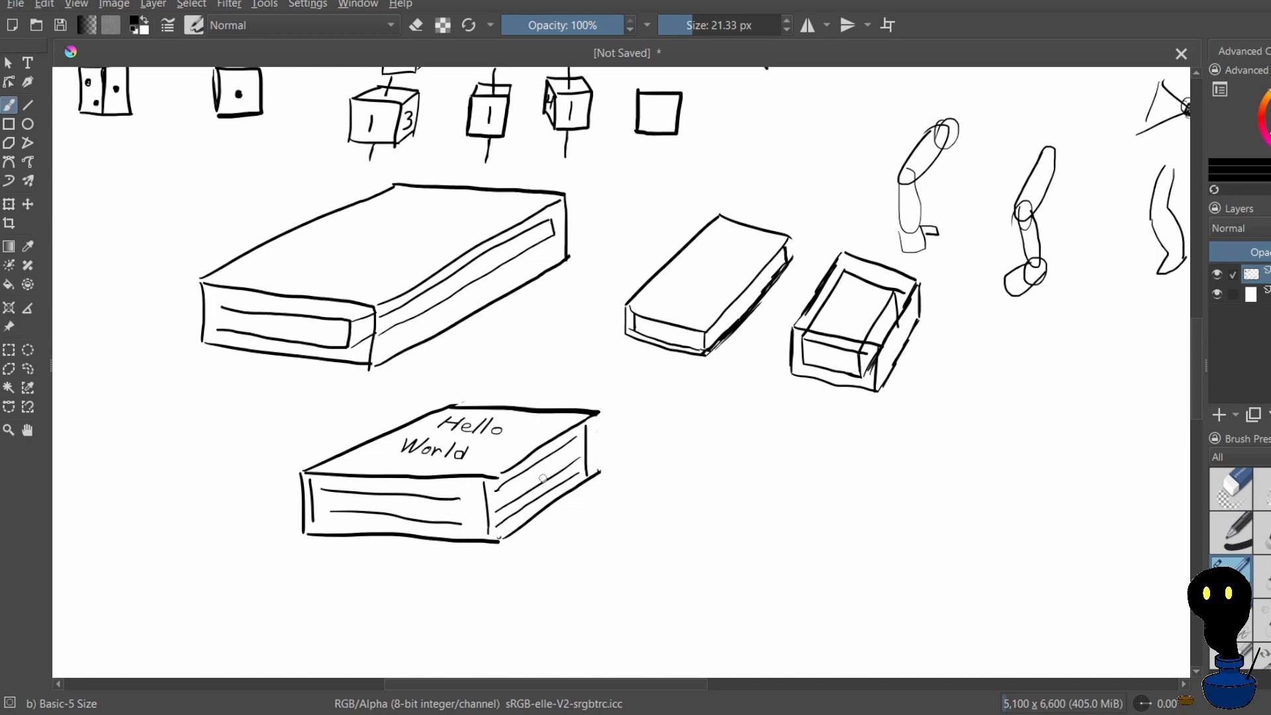
scroll(599, 299, "down", 3)
scroll(794, 371, "down", 5)
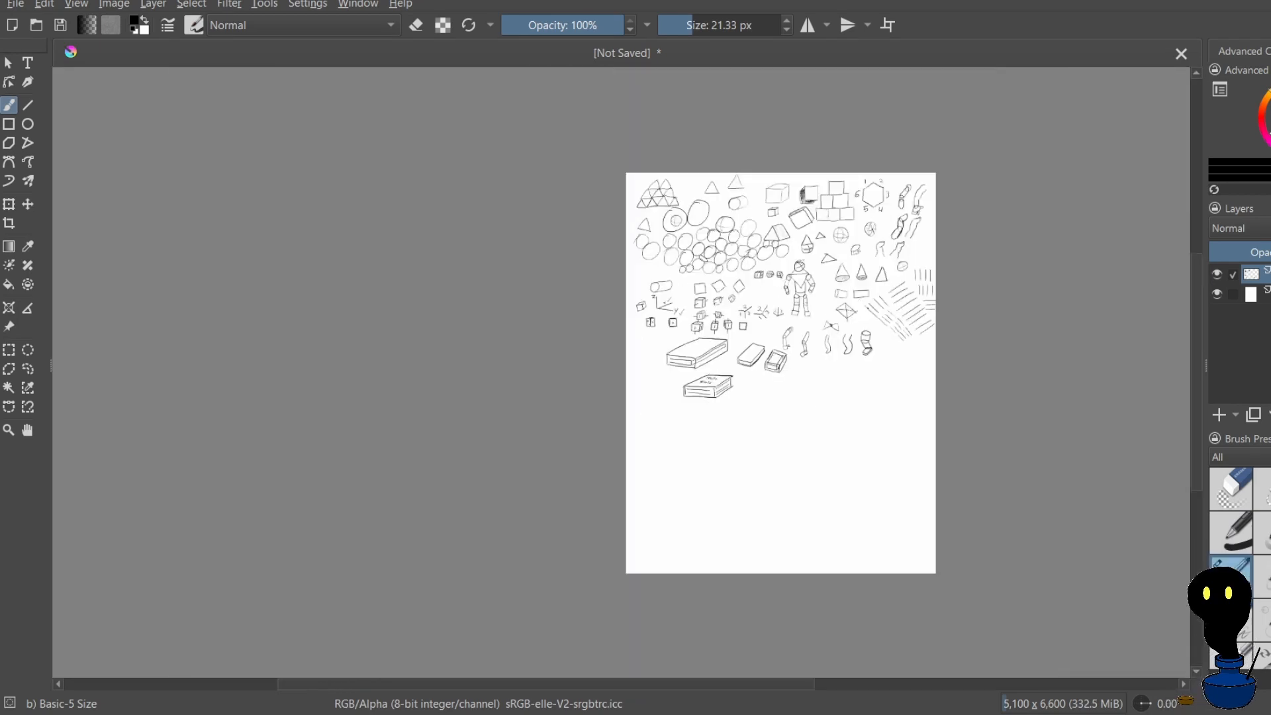
scroll(881, 358, "up", 2)
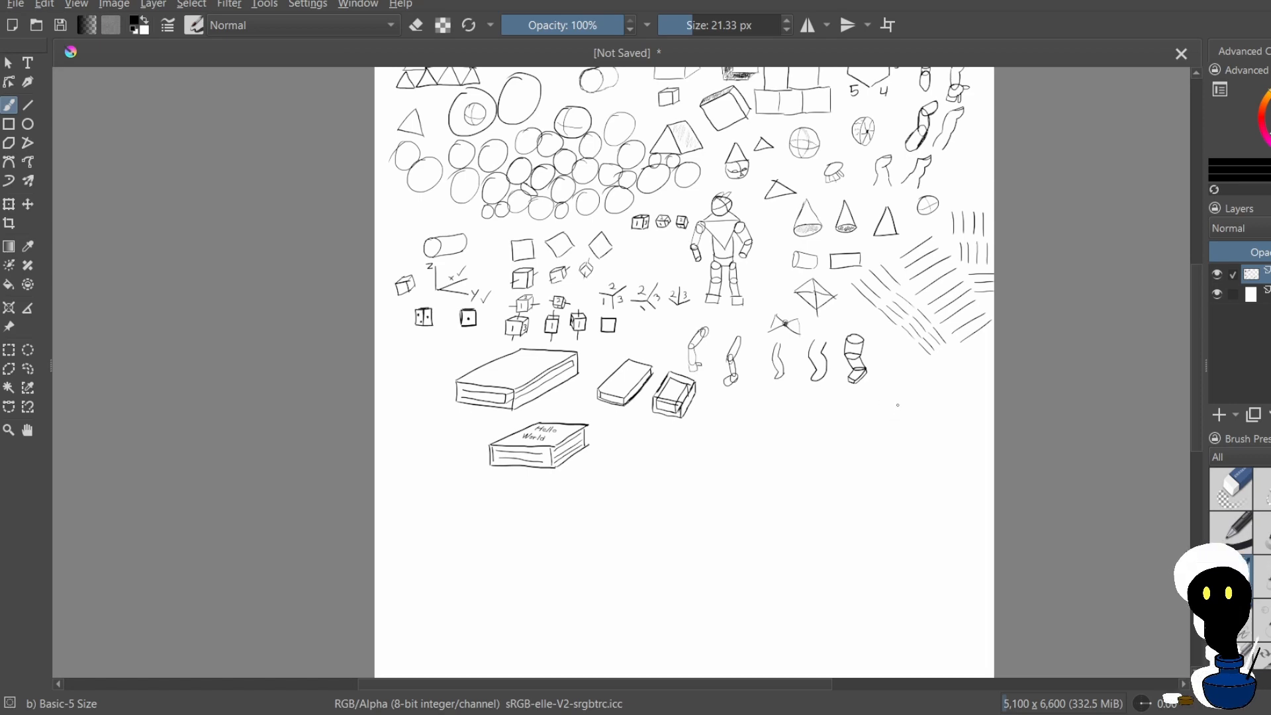
scroll(828, 366, "down", 4)
scroll(813, 356, "up", 3)
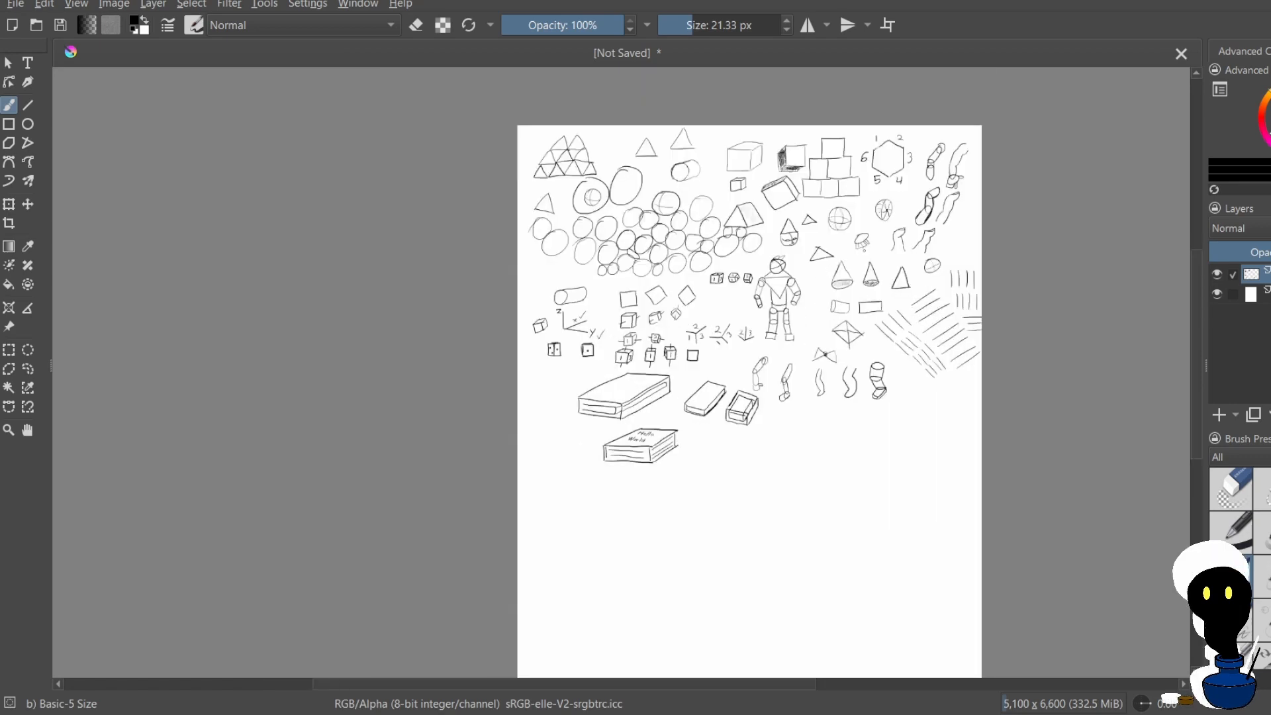
scroll(861, 265, "up", 3)
scroll(861, 265, "down", 3)
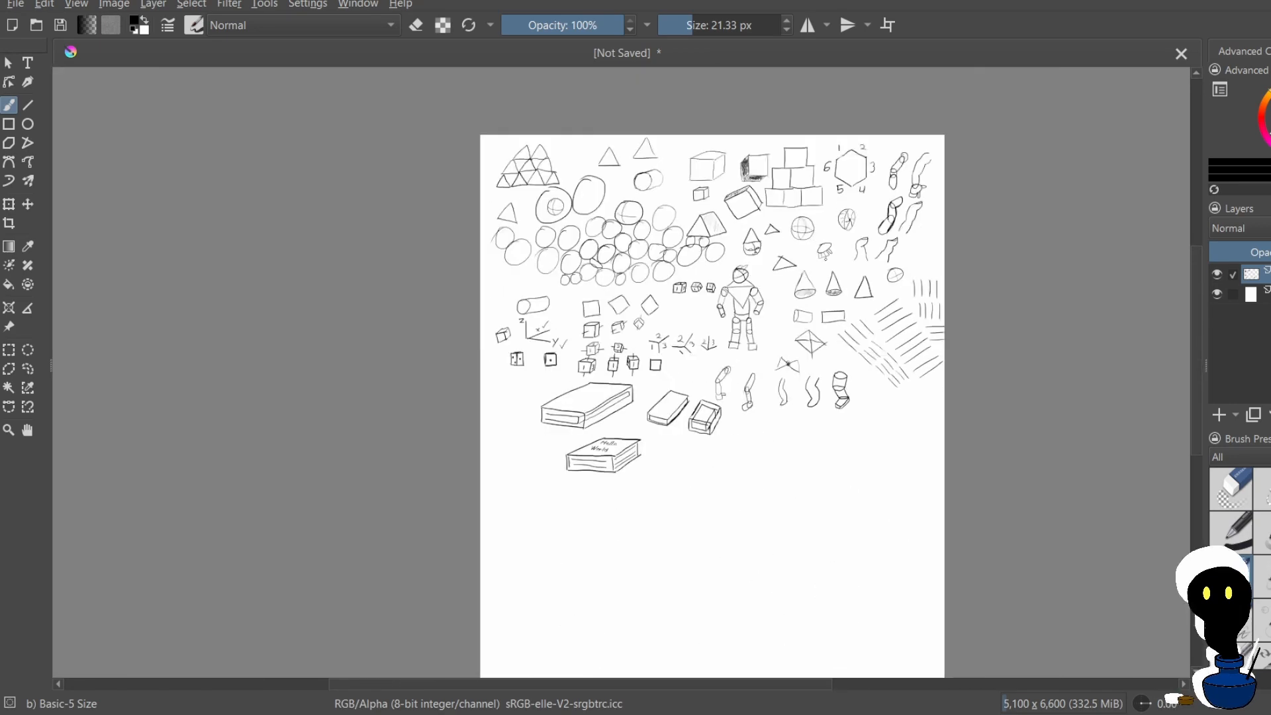